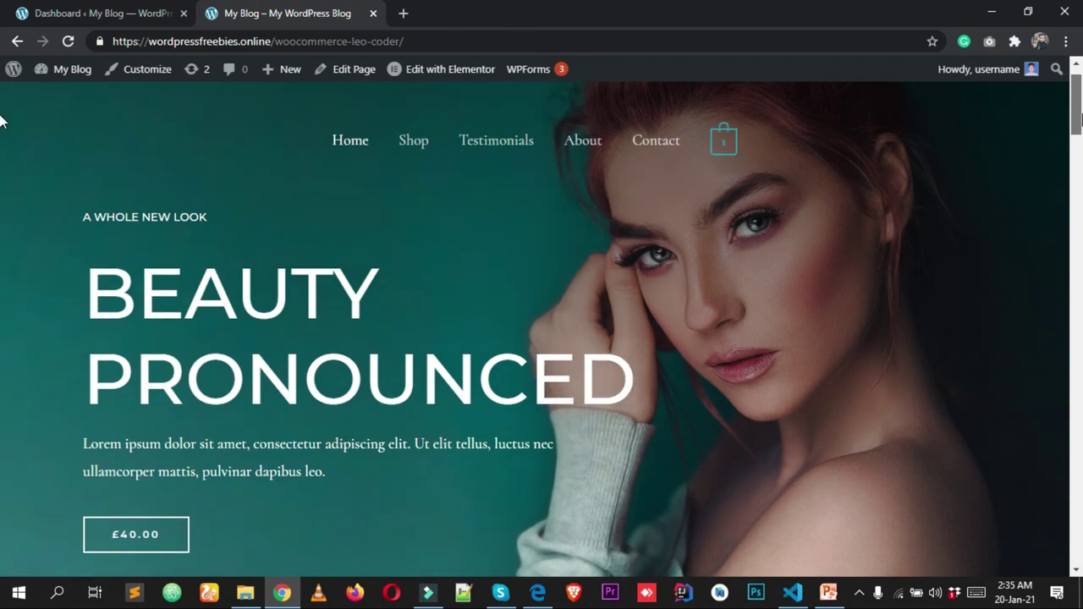
Scroll the Cosmetics home page down to the footer and back up, then go to Shop
scroll(2, 161, "down", 3)
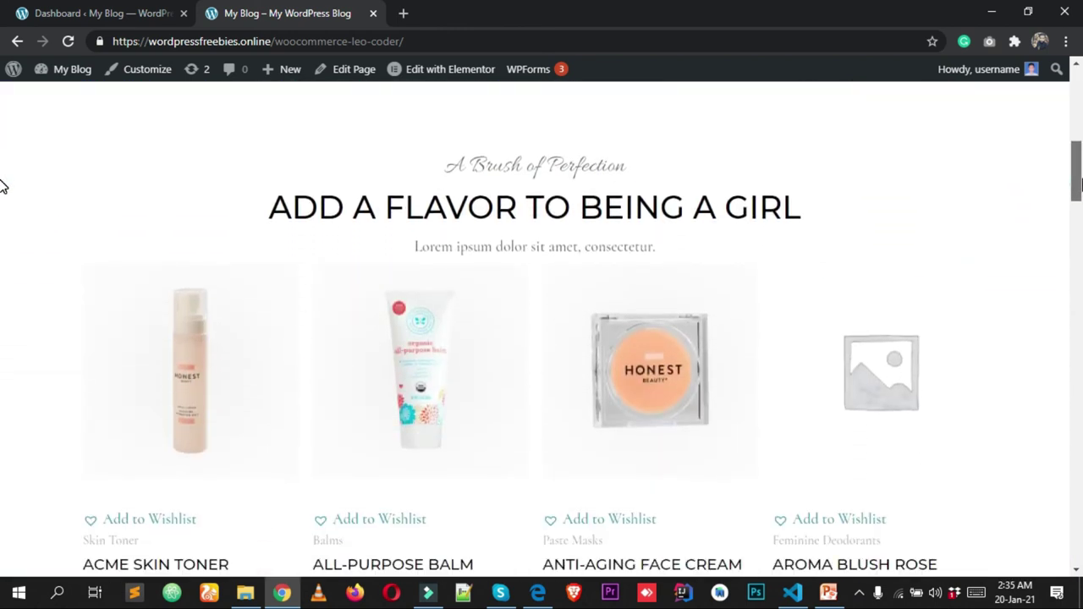
scroll(2, 186, "down", 5)
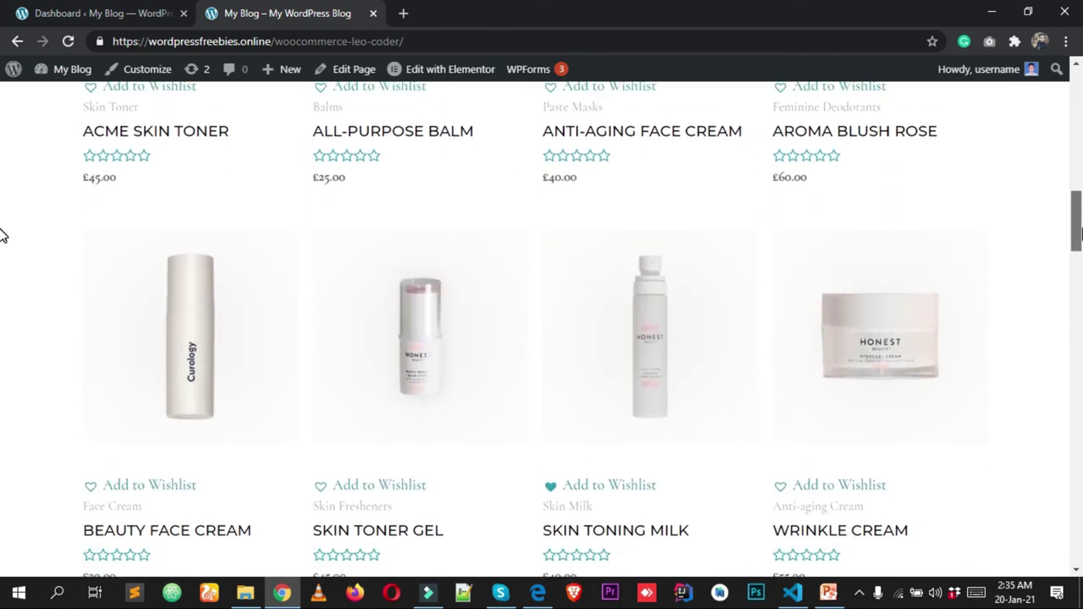
scroll(2, 235, "down", 9)
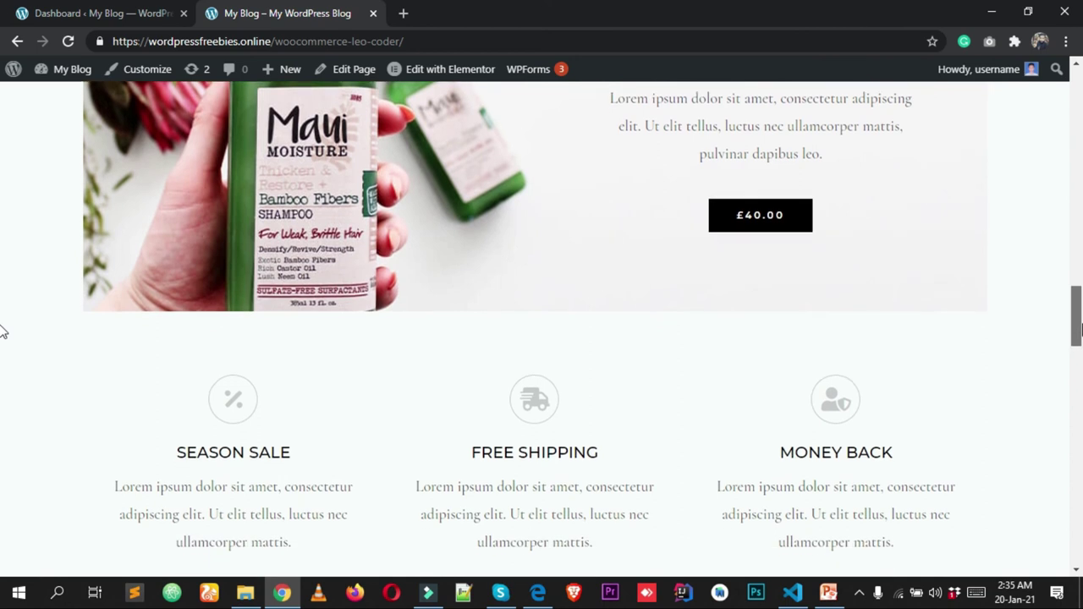
scroll(2, 339, "down", 10)
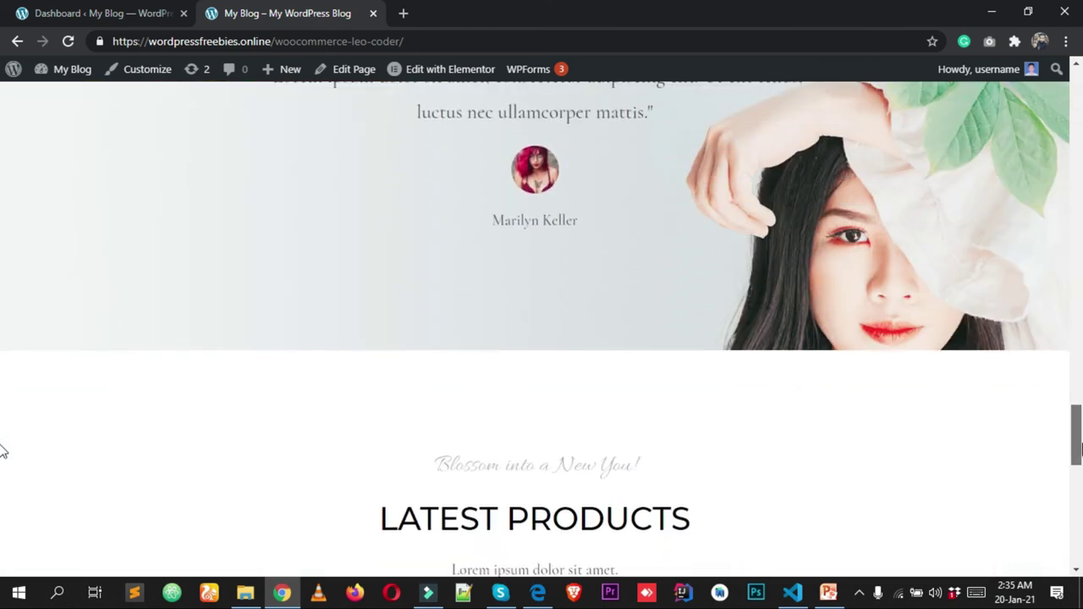
scroll(3, 451, "down", 8)
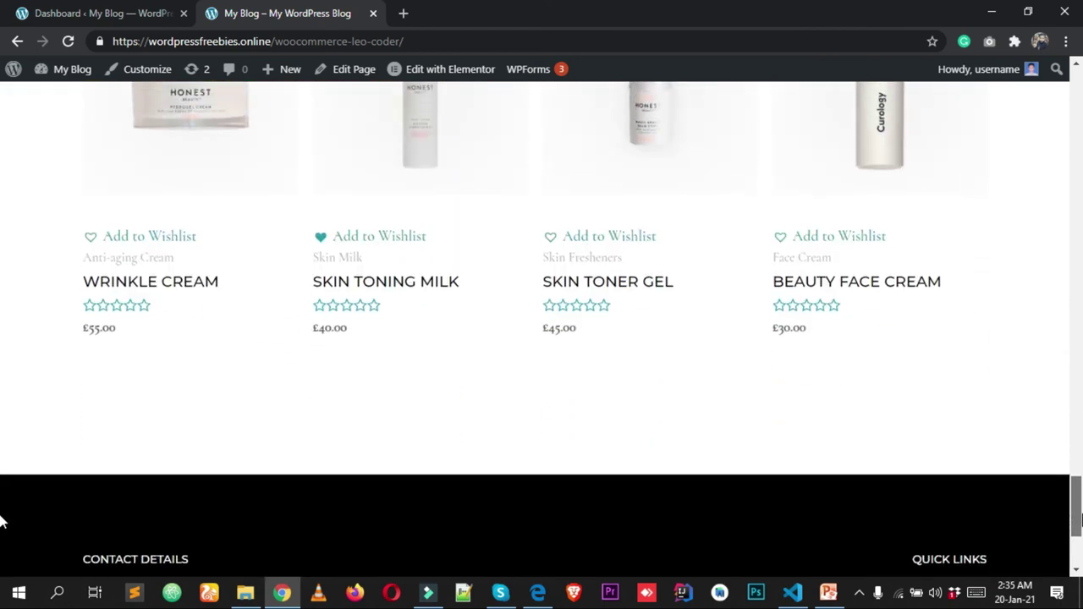
scroll(2, 522, "down", 3)
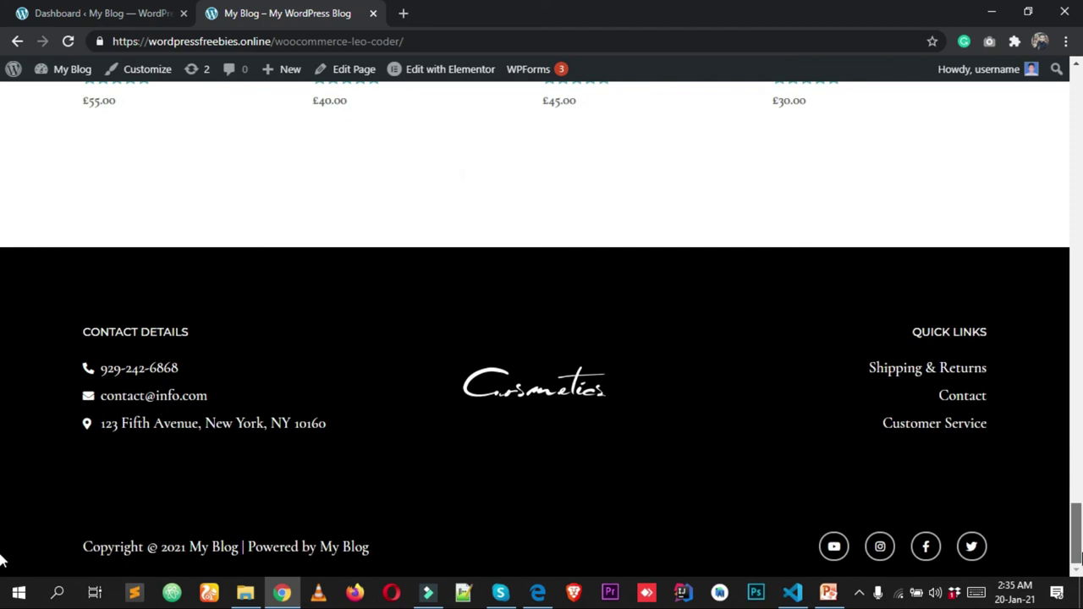
scroll(2, 550, "up", 1)
scroll(3, 533, "up", 20)
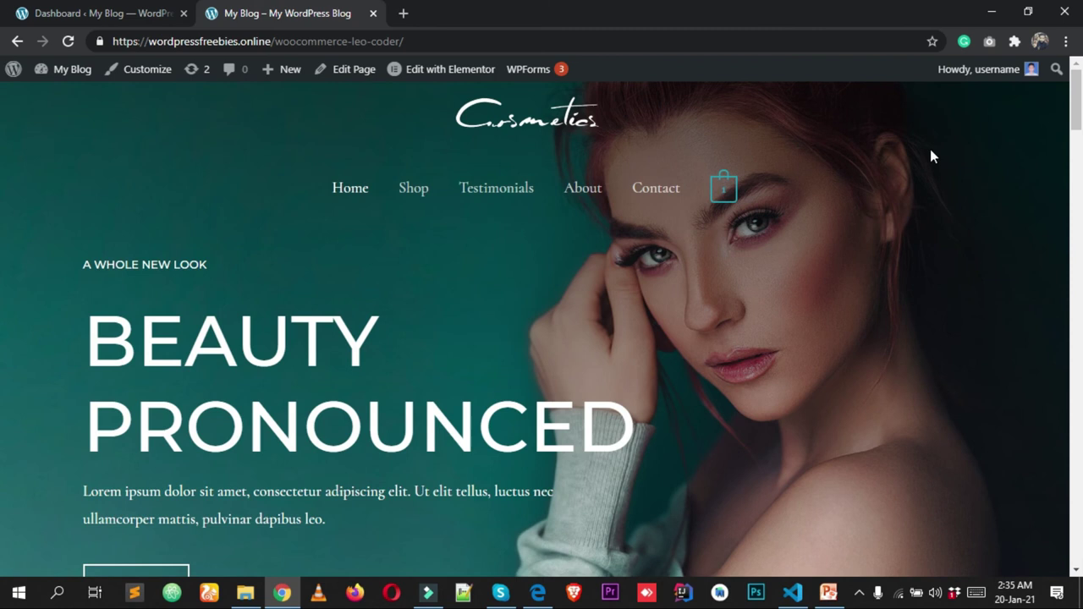
left_click(415, 195)
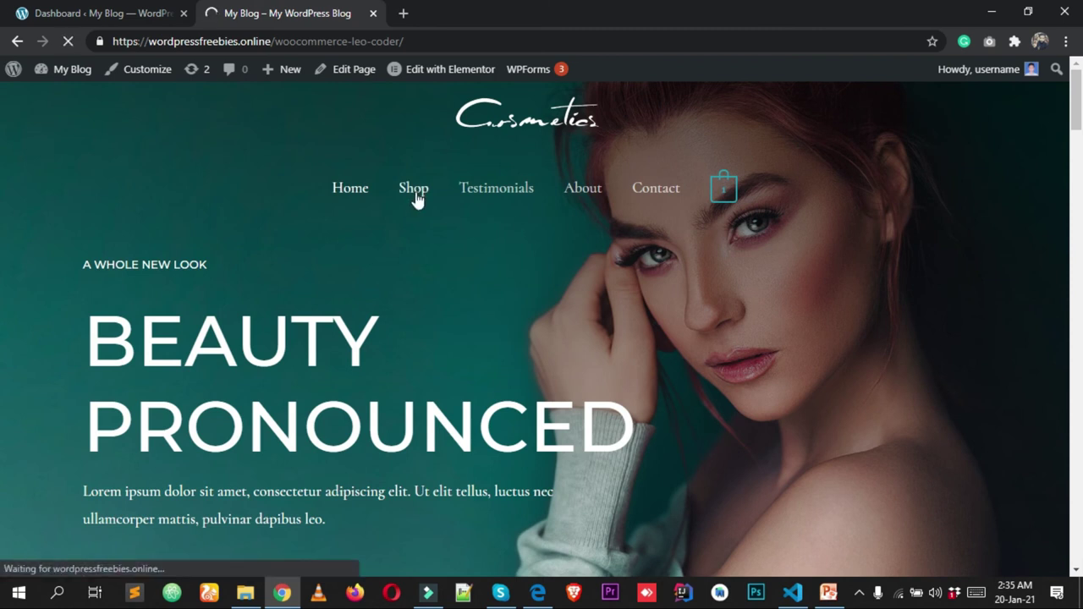
Browse the 8 Shop products, from Acme Skin Toner to Wrinkle Cream, then return to the top
scroll(415, 212, "down", 3)
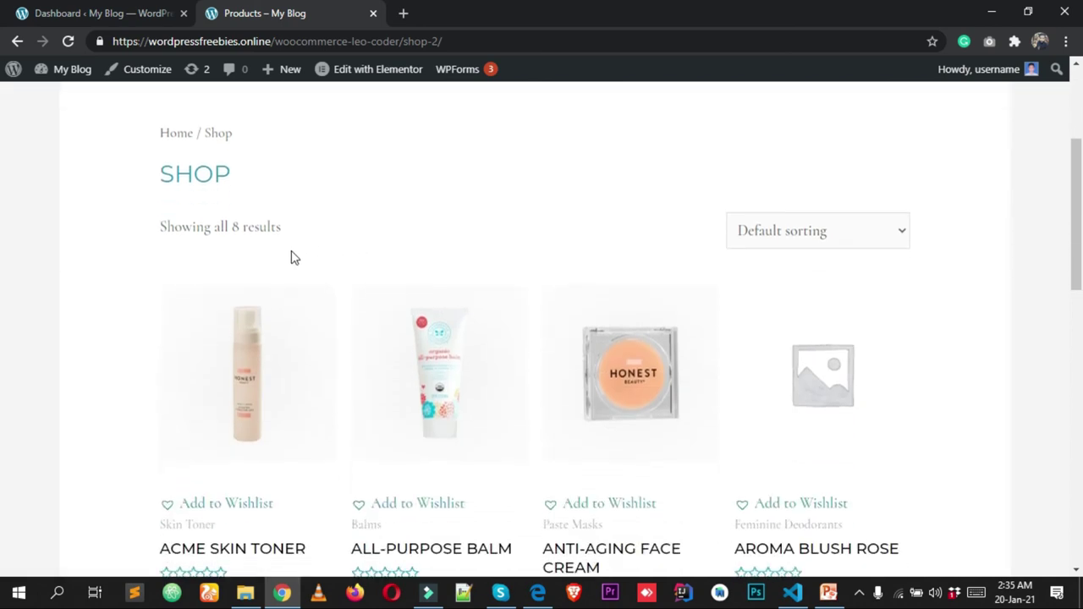
scroll(599, 269, "down", 4)
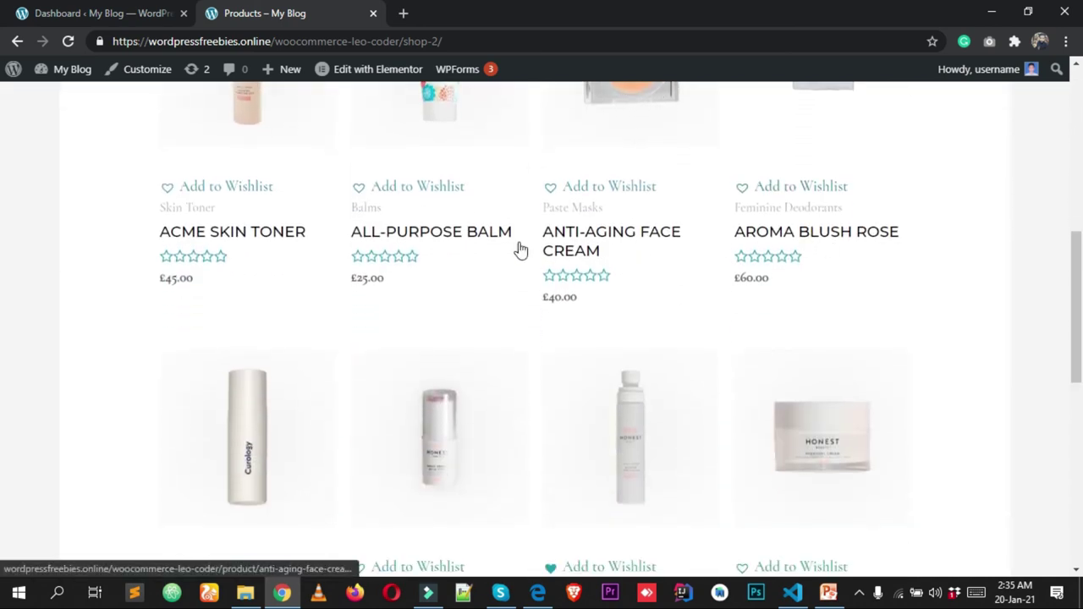
scroll(533, 246, "down", 2)
scroll(378, 263, "down", 1)
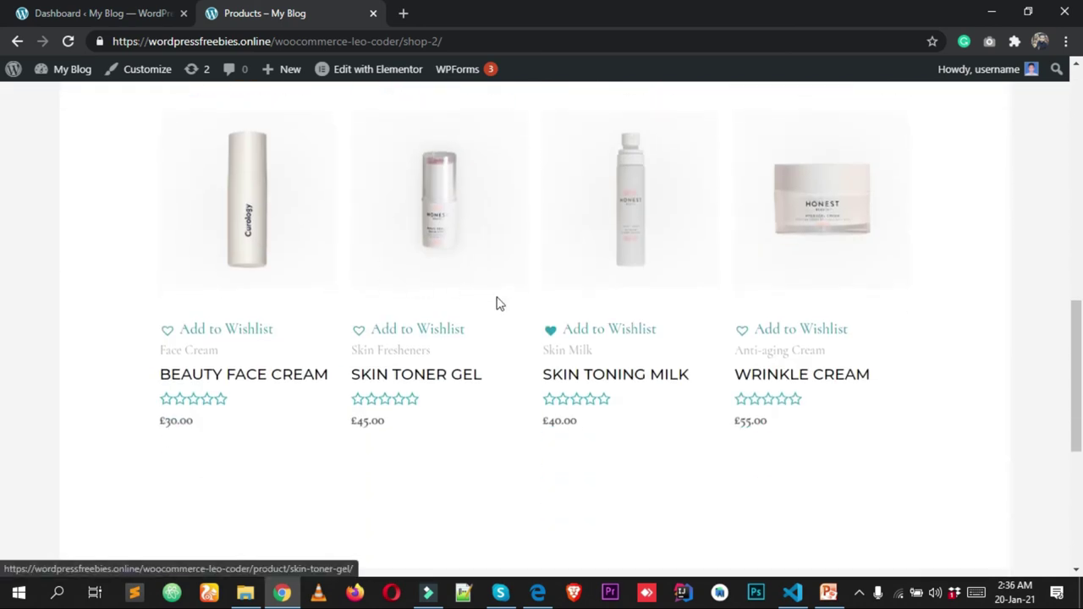
scroll(544, 324, "down", 1)
scroll(576, 330, "up", 10)
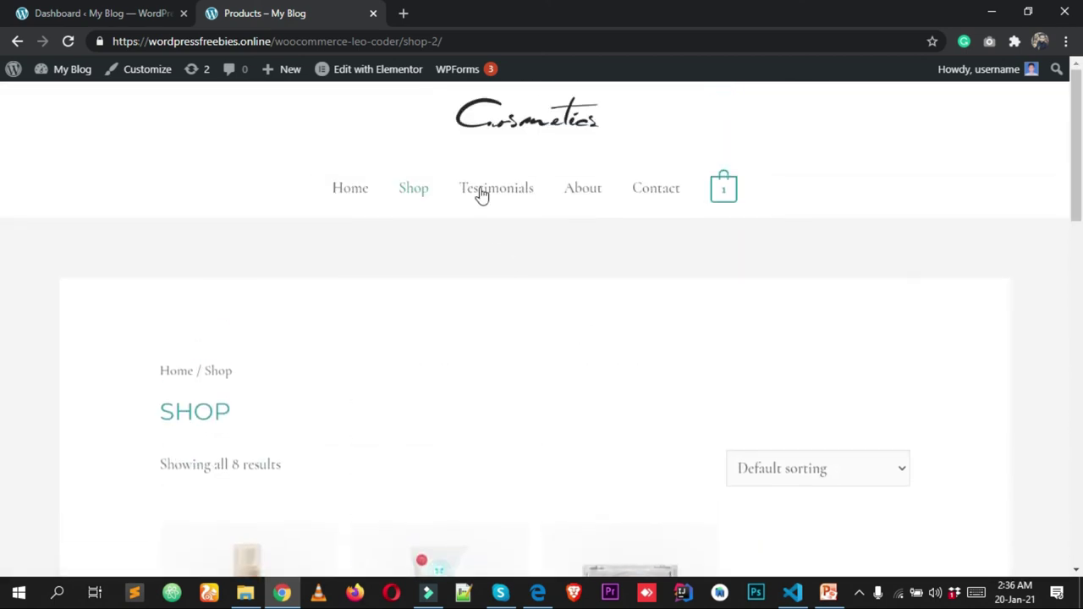
Open Testimonials and browse the customer quotes down to the makeup fan club sign-up
left_click(494, 193)
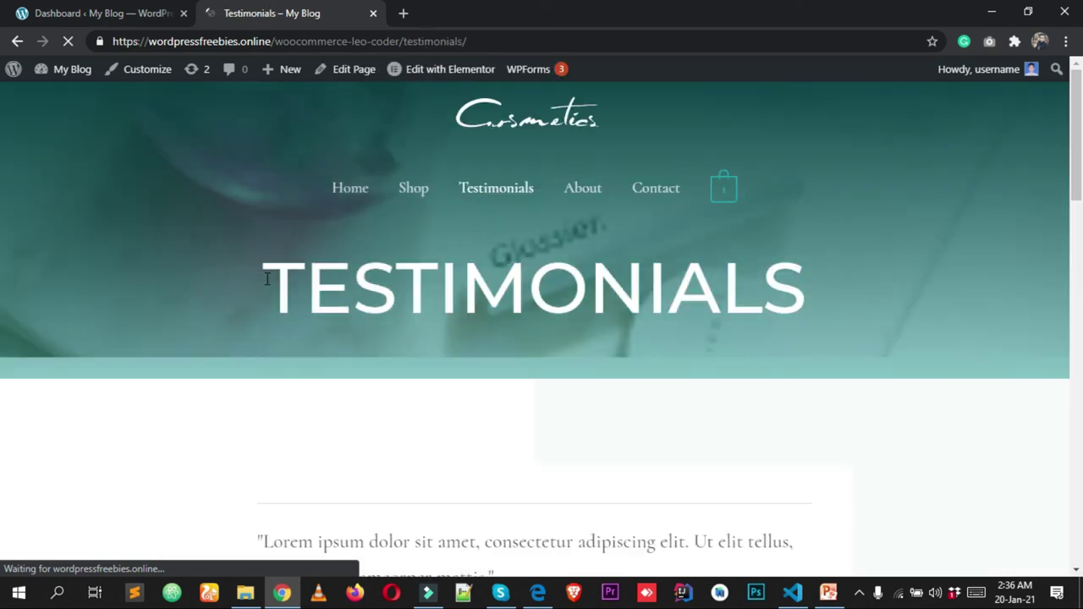
scroll(366, 292, "down", 3)
scroll(448, 289, "down", 12)
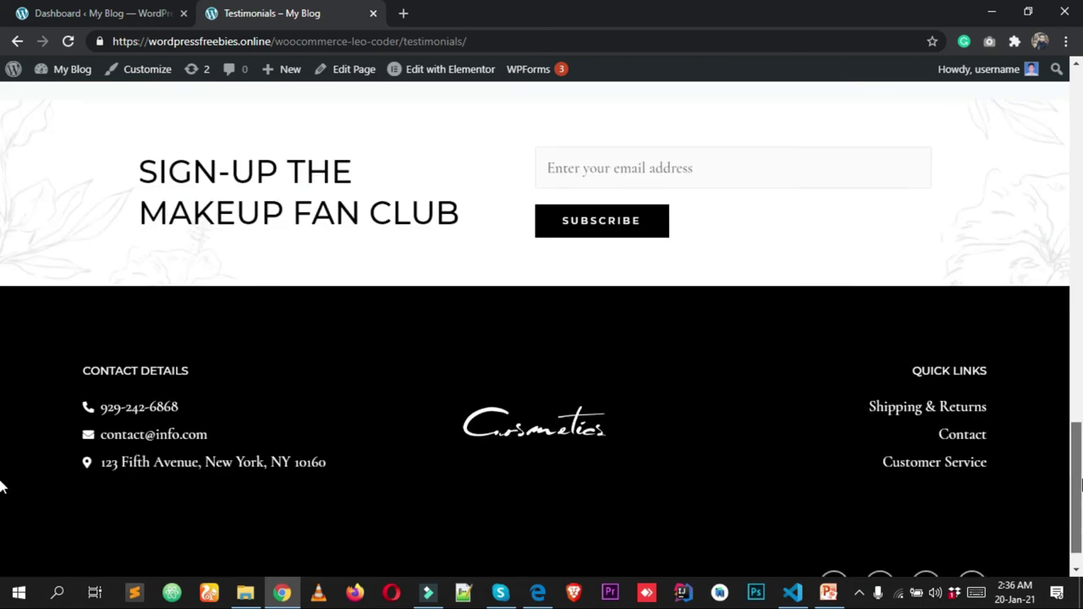
left_click_drag(1076, 486, 1066, 291)
scroll(1066, 291, "up", 7)
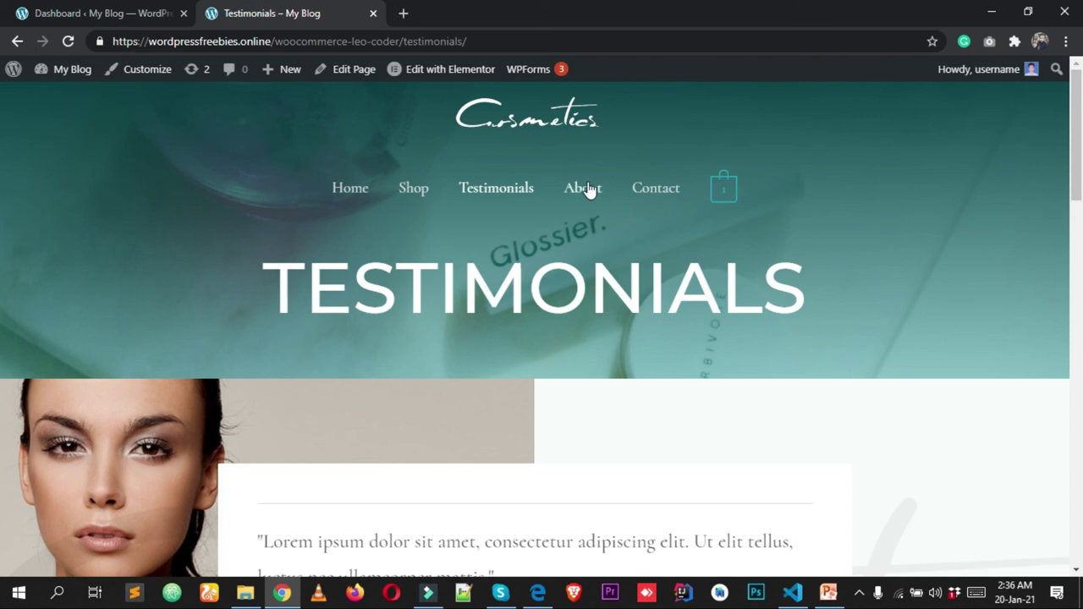
left_click(588, 186)
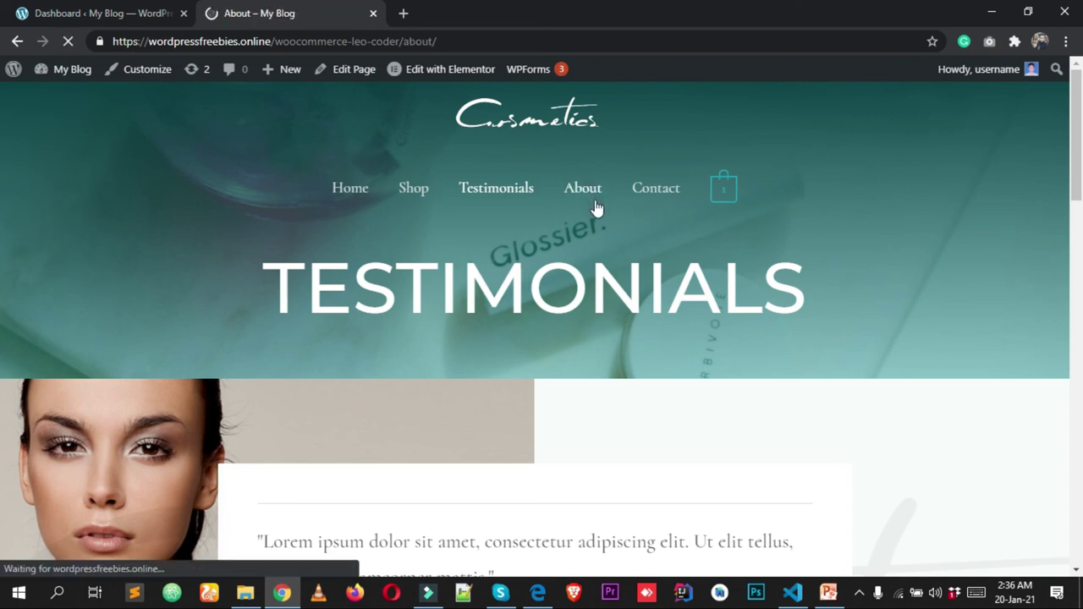
Browse the About page's Let's Talk About Beauty section and brand logos, then return to the top
scroll(640, 254, "down", 15)
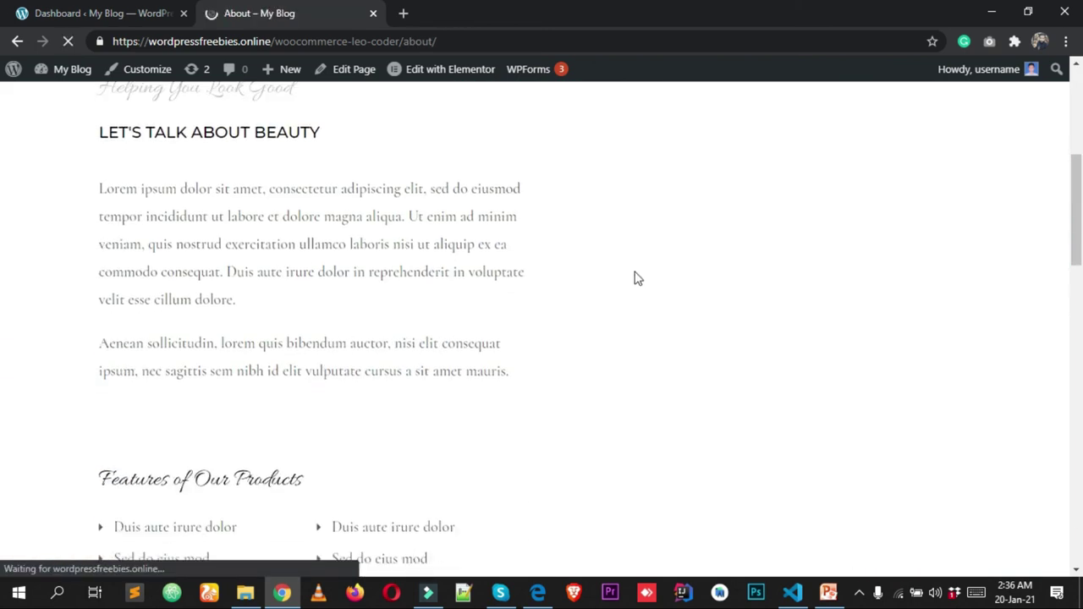
scroll(1064, 254, "up", 10)
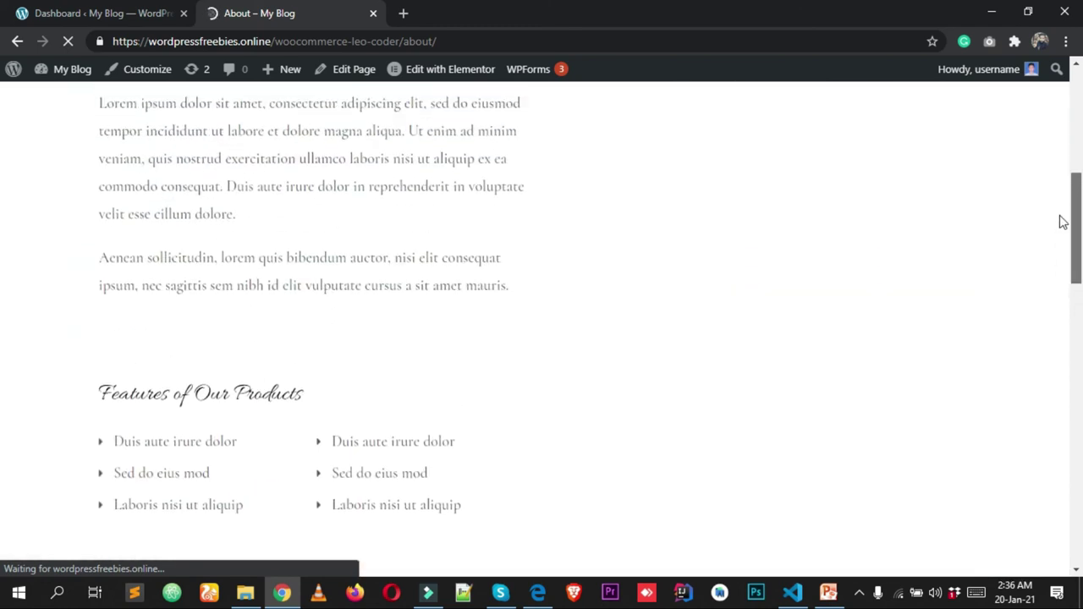
left_click_drag(1065, 209, 1080, 494)
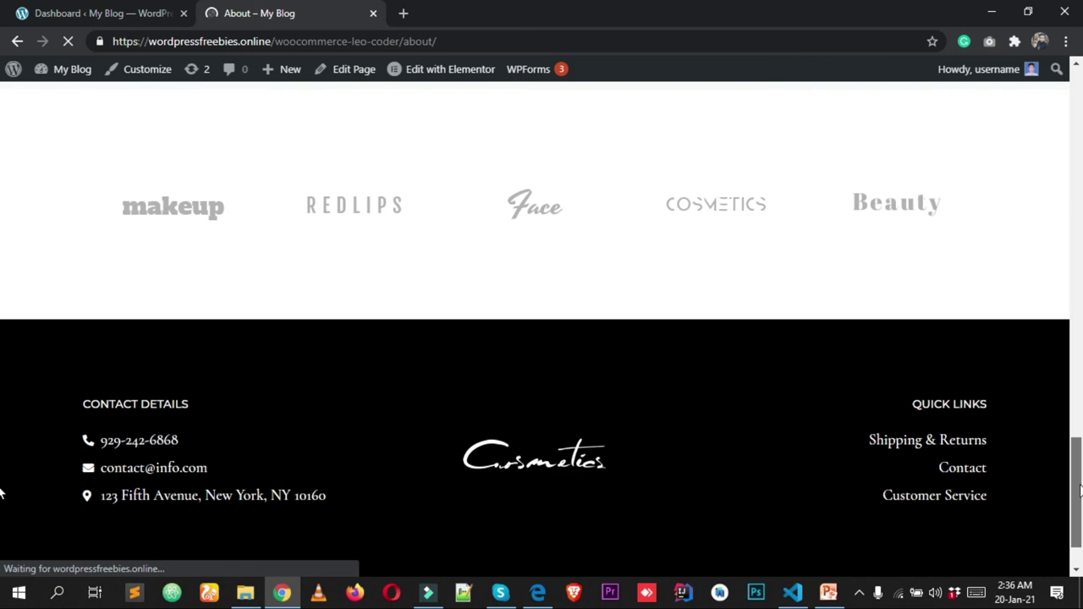
left_click_drag(1079, 490, 1081, 82)
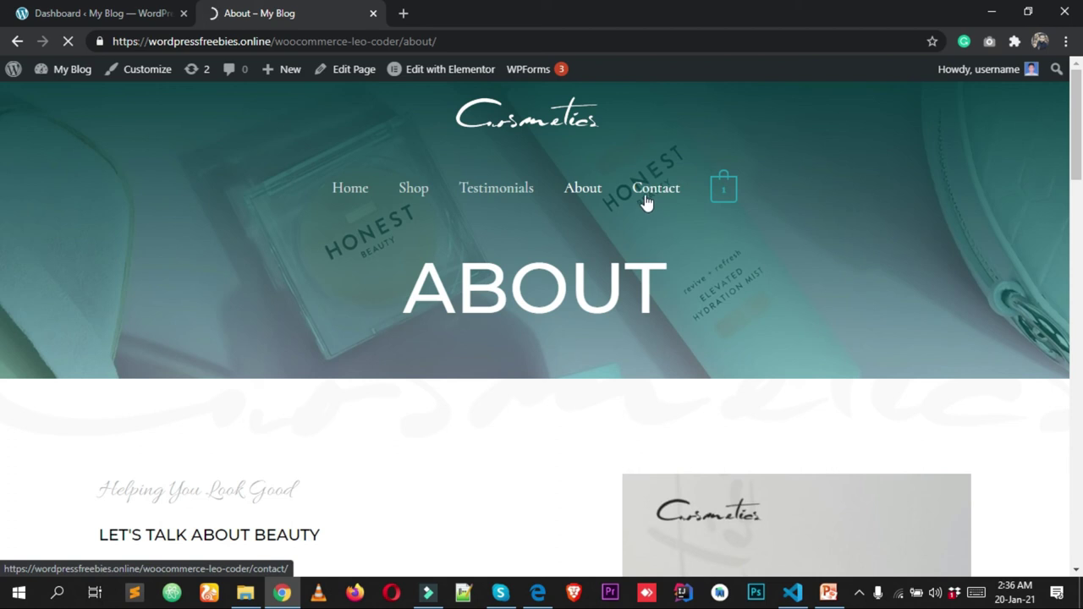
left_click(646, 203)
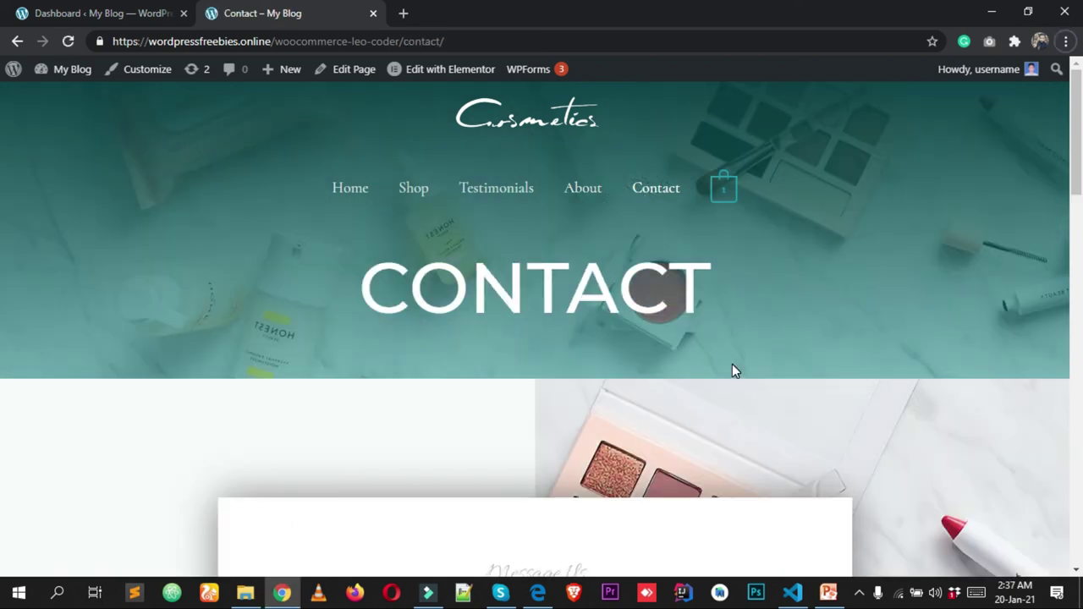
scroll(733, 370, "down", 3)
scroll(552, 377, "down", 7)
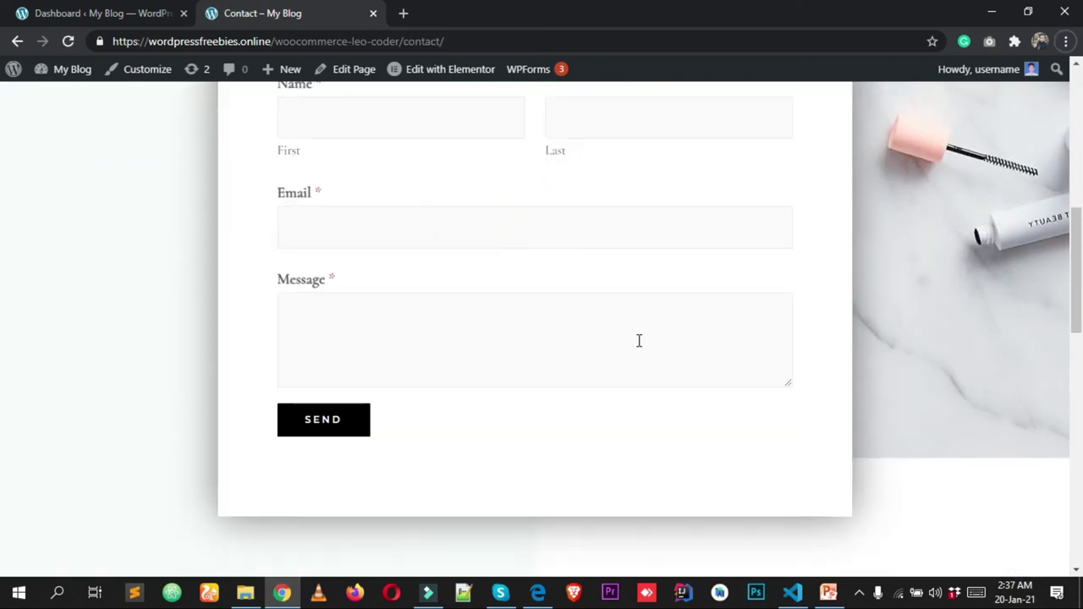
scroll(677, 343, "down", 3)
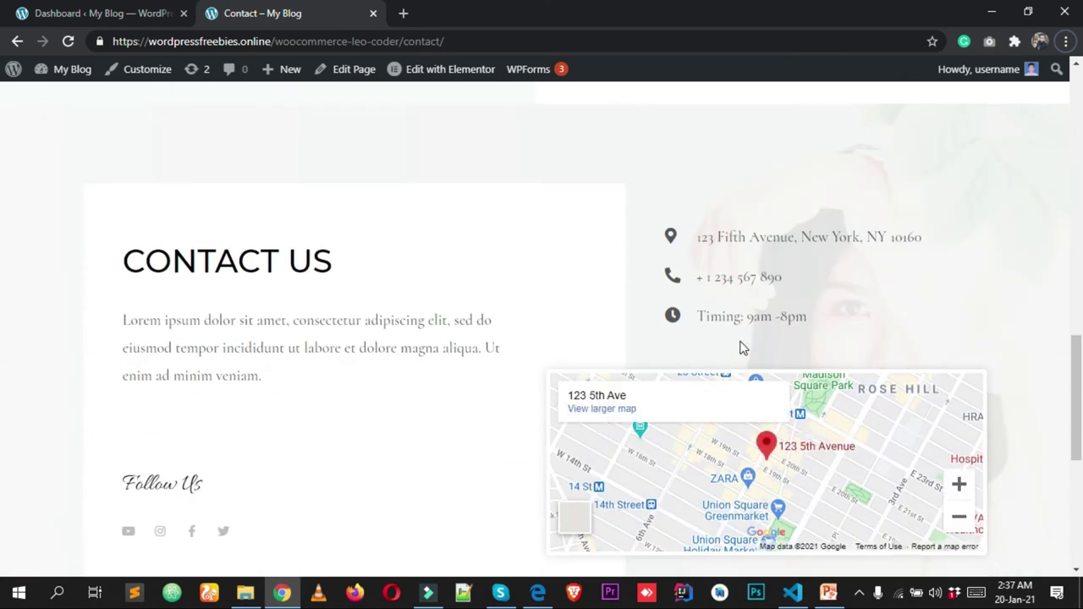
scroll(593, 352, "down", 4)
scroll(474, 334, "up", 4)
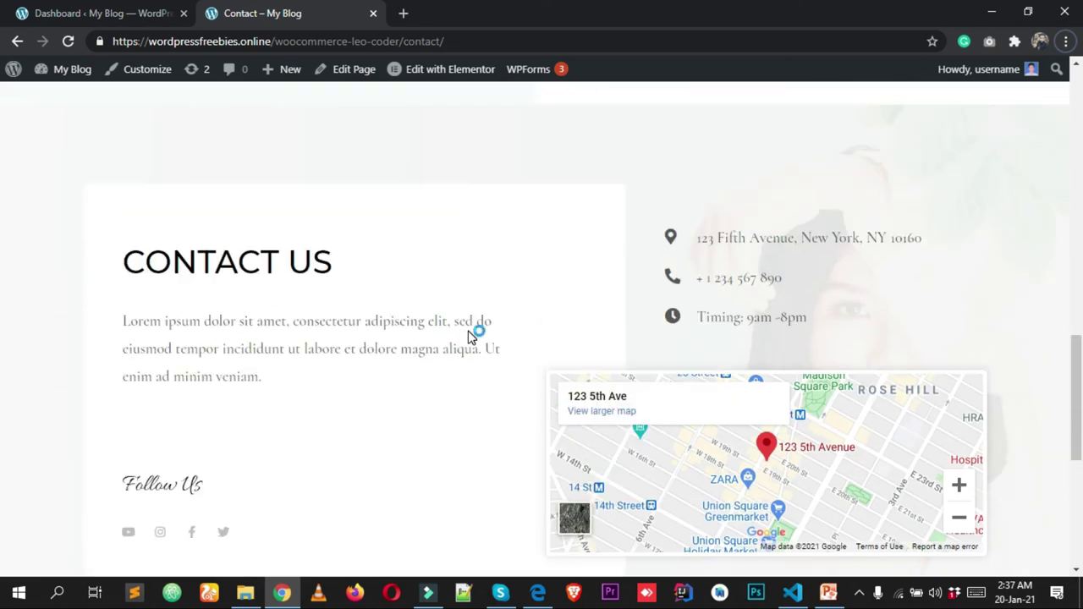
scroll(423, 343, "down", 2)
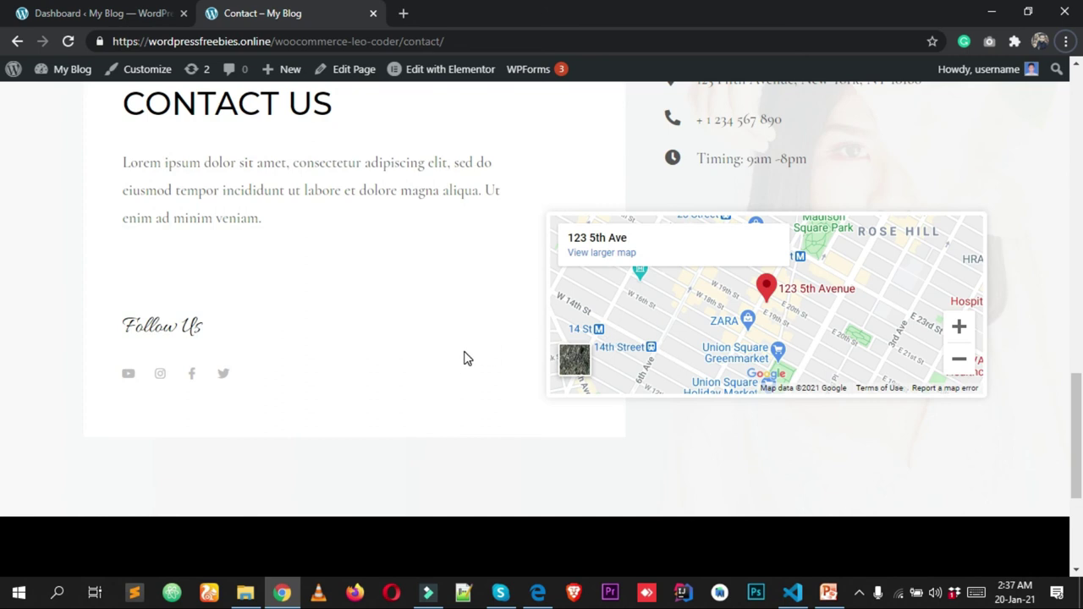
scroll(463, 359, "up", 2)
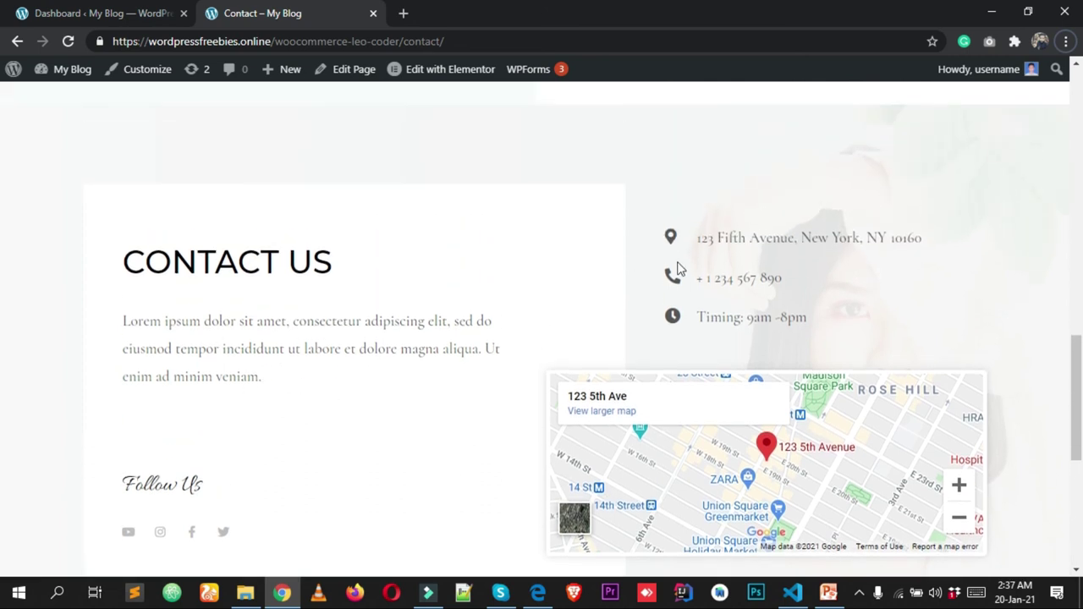
left_click_drag(819, 325, 729, 258)
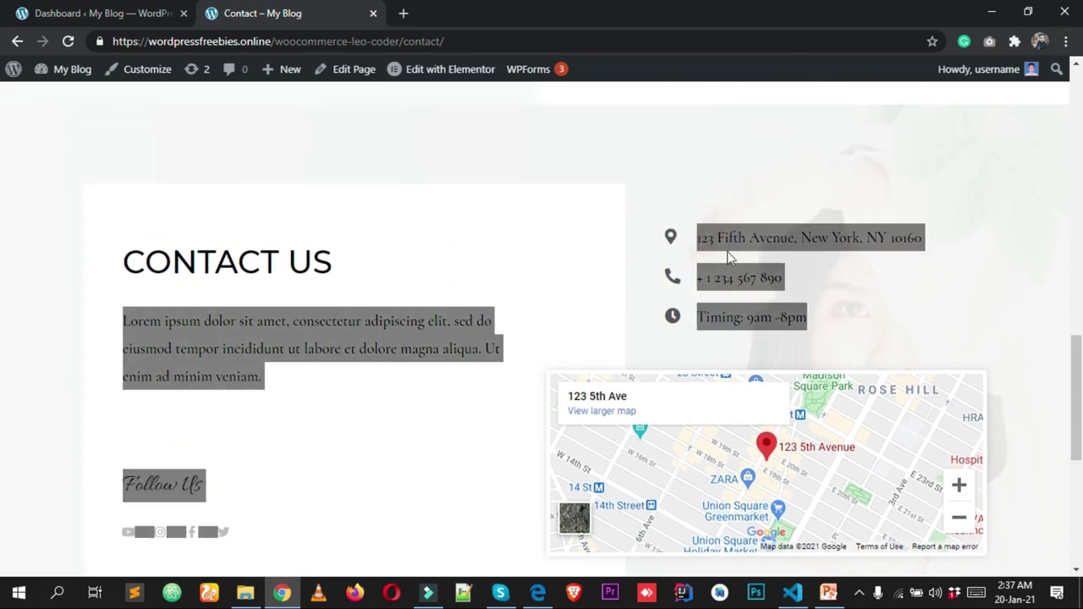
left_click(819, 314)
scroll(726, 285, "up", 3)
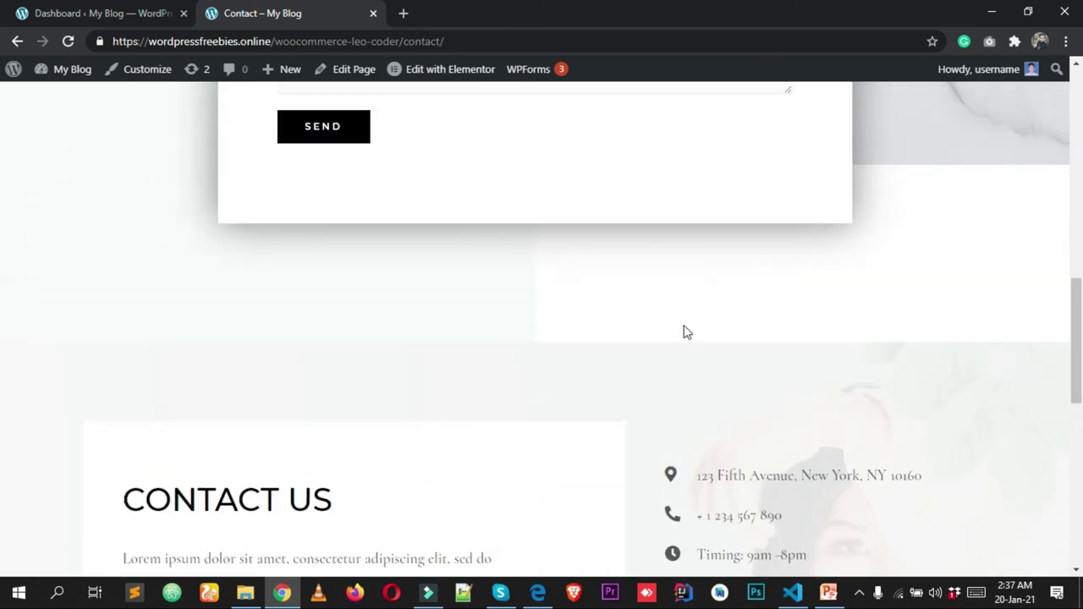
scroll(686, 332, "down", 3)
scroll(725, 321, "up", 8)
scroll(354, 380, "down", 1)
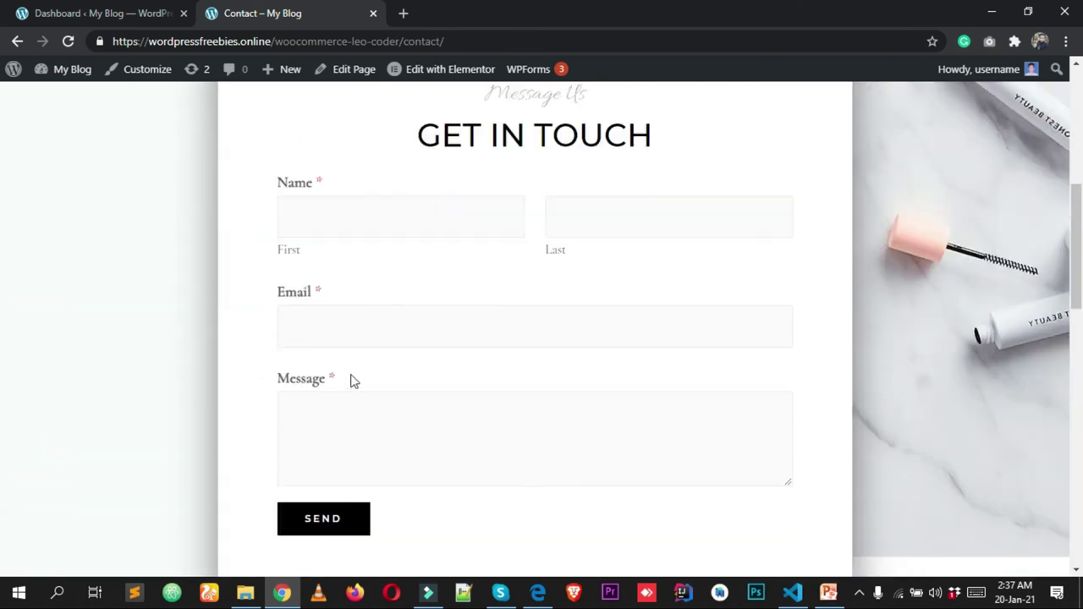
scroll(398, 351, "down", 2)
scroll(413, 326, "up", 6)
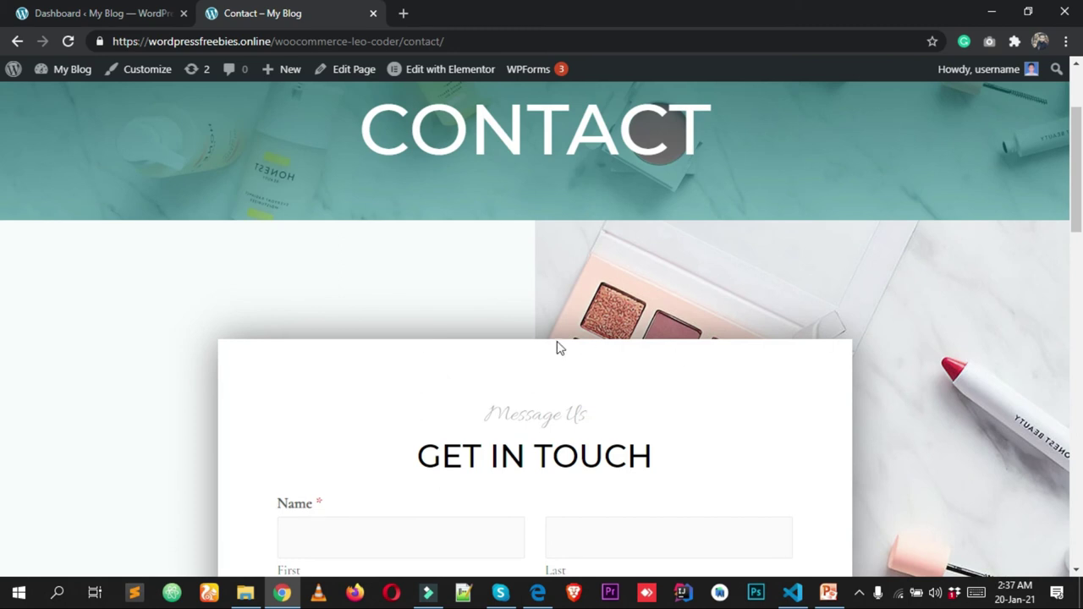
scroll(559, 347, "down", 4)
scroll(408, 320, "down", 3)
scroll(456, 319, "up", 9)
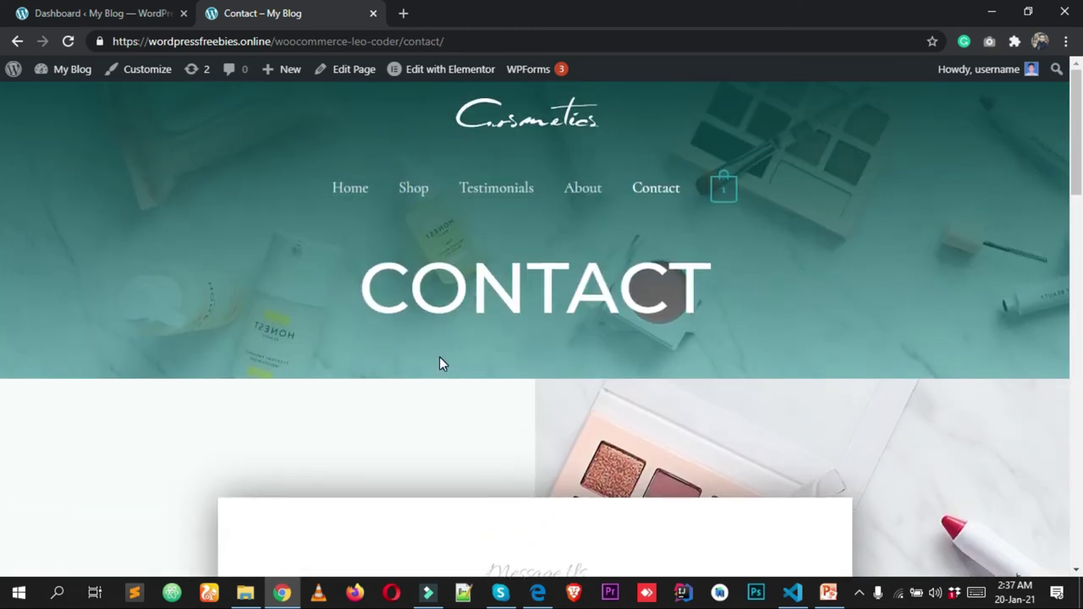
Reopen the Shop listing of 8 products and select All-Purpose Balm
left_click(417, 207)
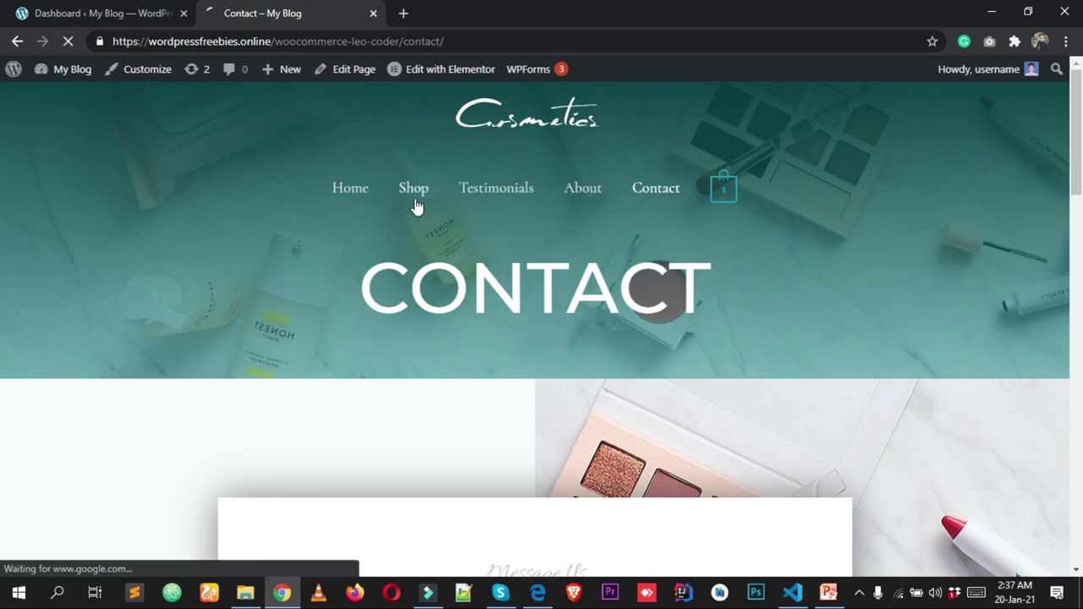
left_click(421, 211)
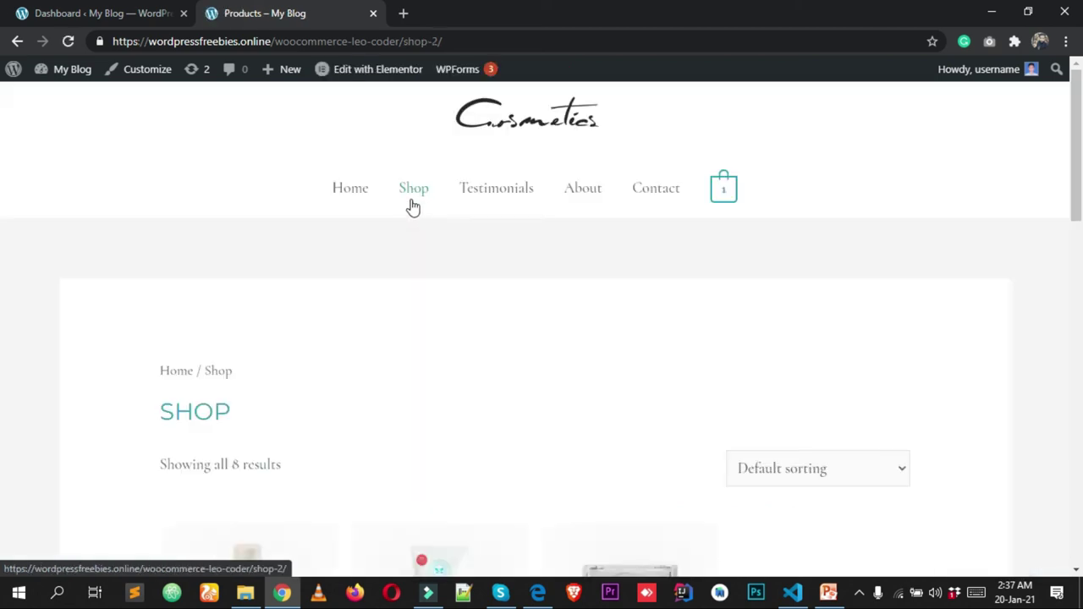
scroll(435, 254, "down", 2)
scroll(434, 259, "down", 2)
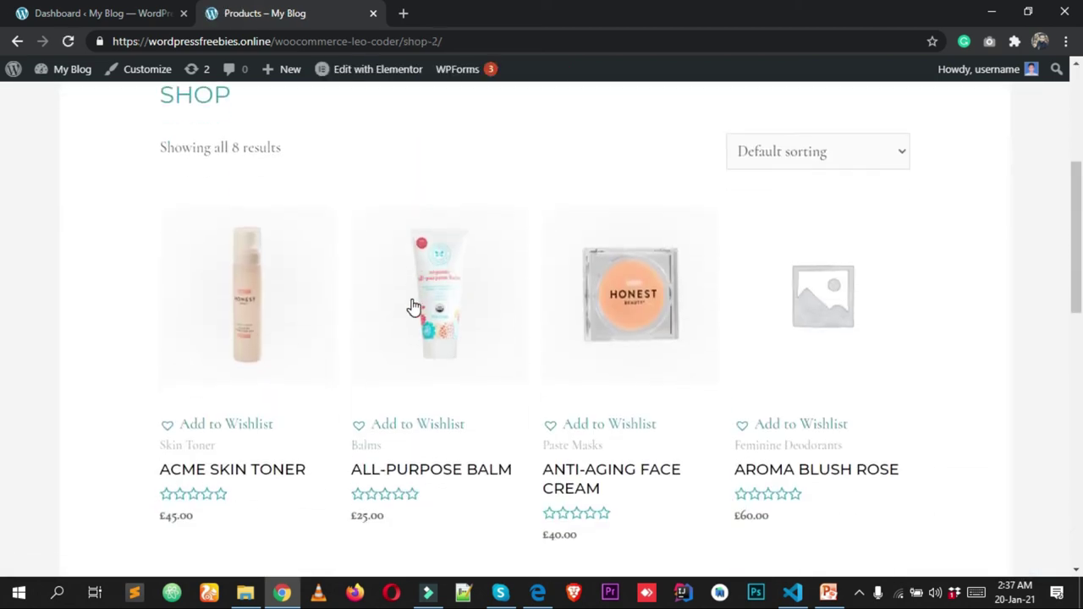
scroll(436, 292, "down", 2)
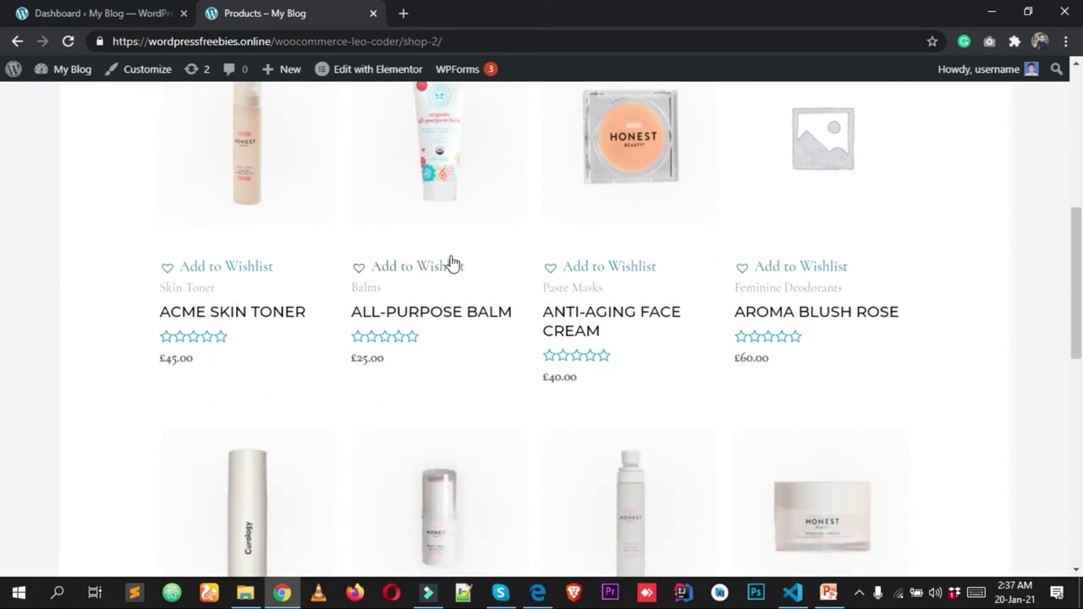
scroll(449, 262, "up", 1)
left_click(437, 256)
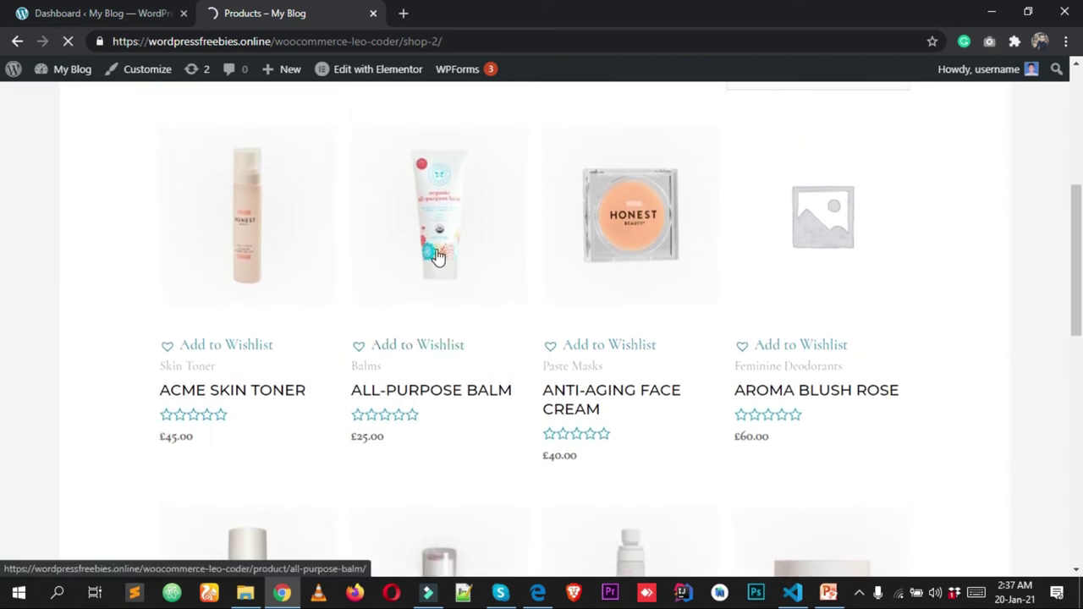
Add All-purpose Balm (£25.00) to the cart, bringing it to 2 items
scroll(432, 271, "down", 3)
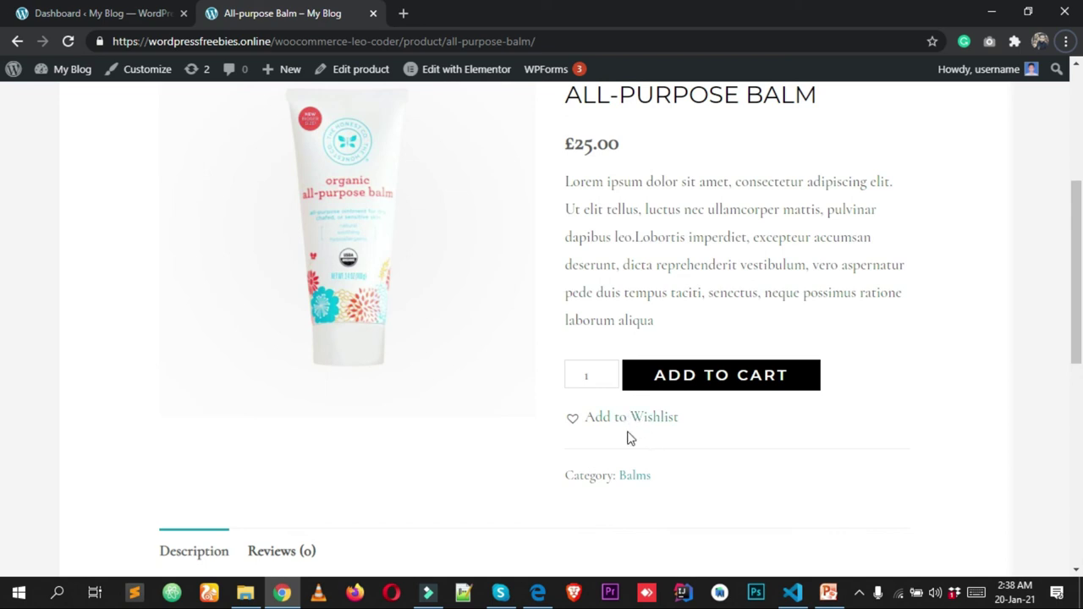
scroll(719, 336, "up", 1)
scroll(769, 409, "down", 1)
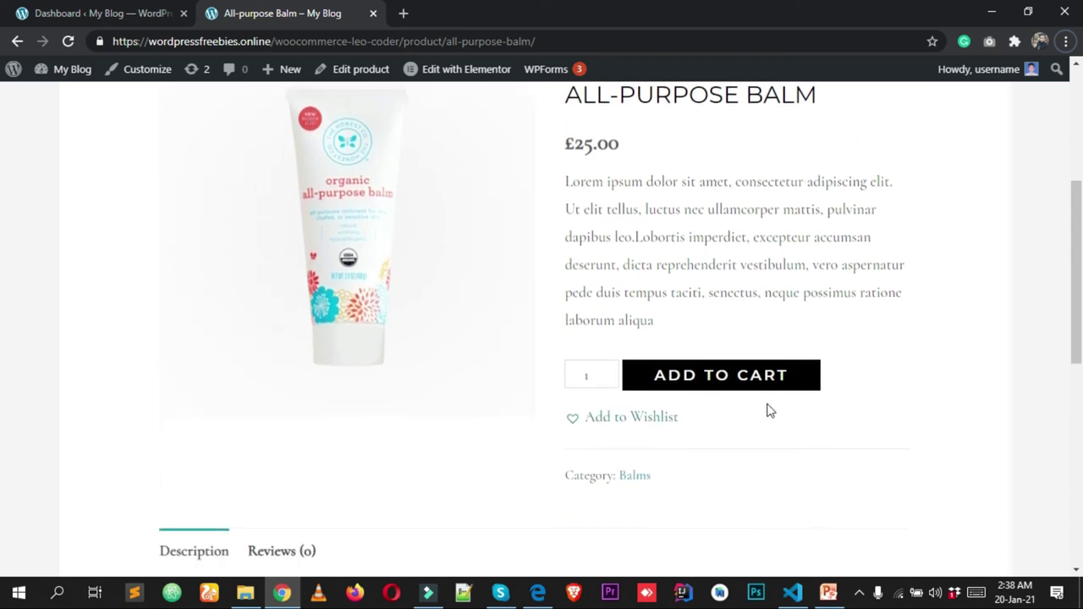
left_click(702, 378)
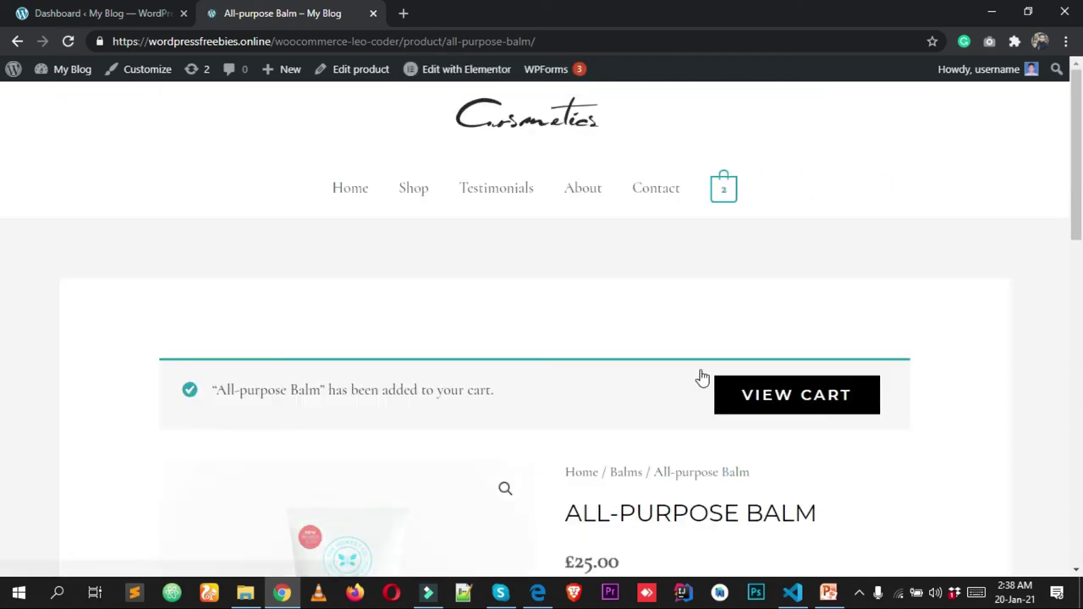
scroll(719, 375, "down", 1)
In the cart, remove All-purpose Balm and Skin Toning Milk, leaving it empty
left_click(804, 311)
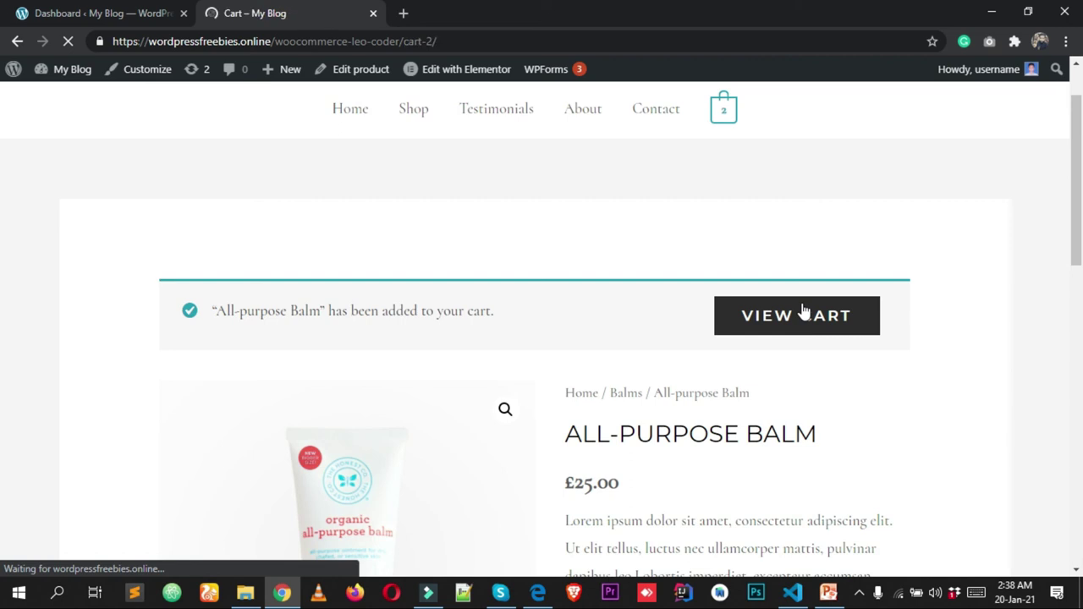
scroll(335, 320, "down", 2)
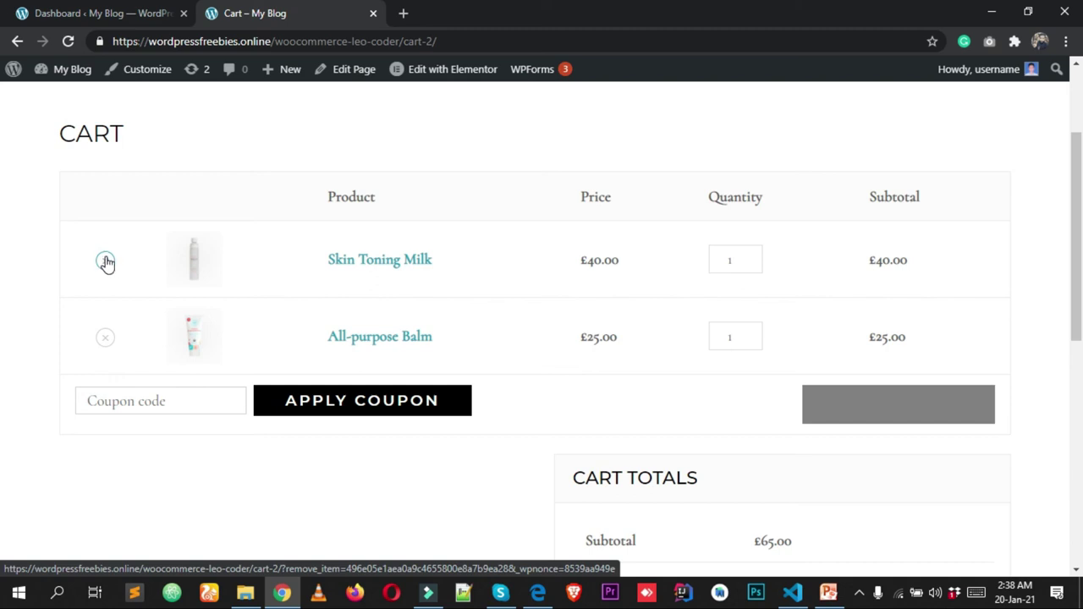
left_click(104, 339)
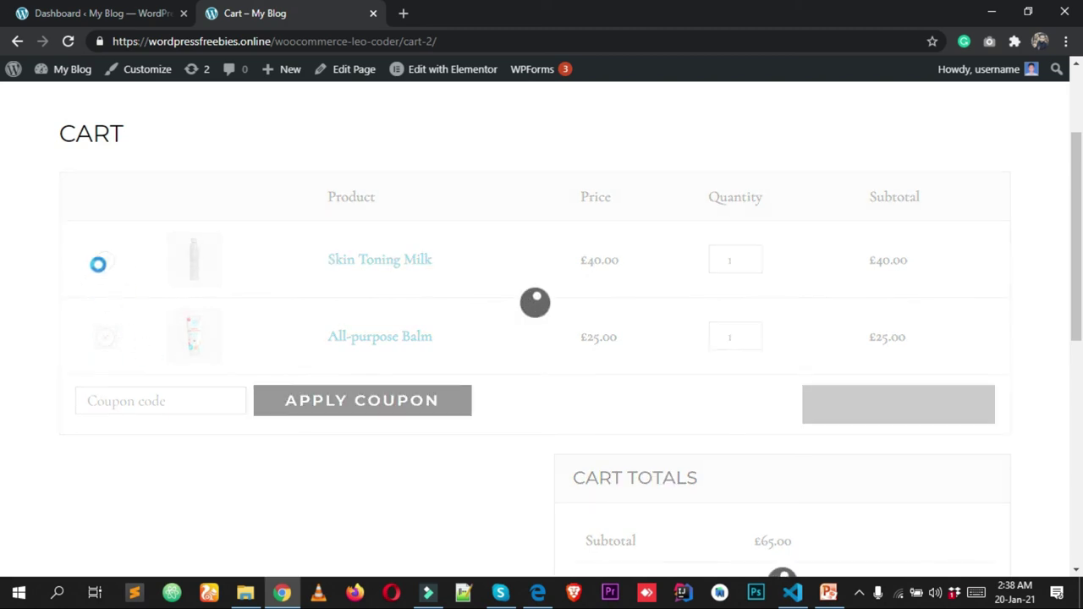
left_click(104, 319)
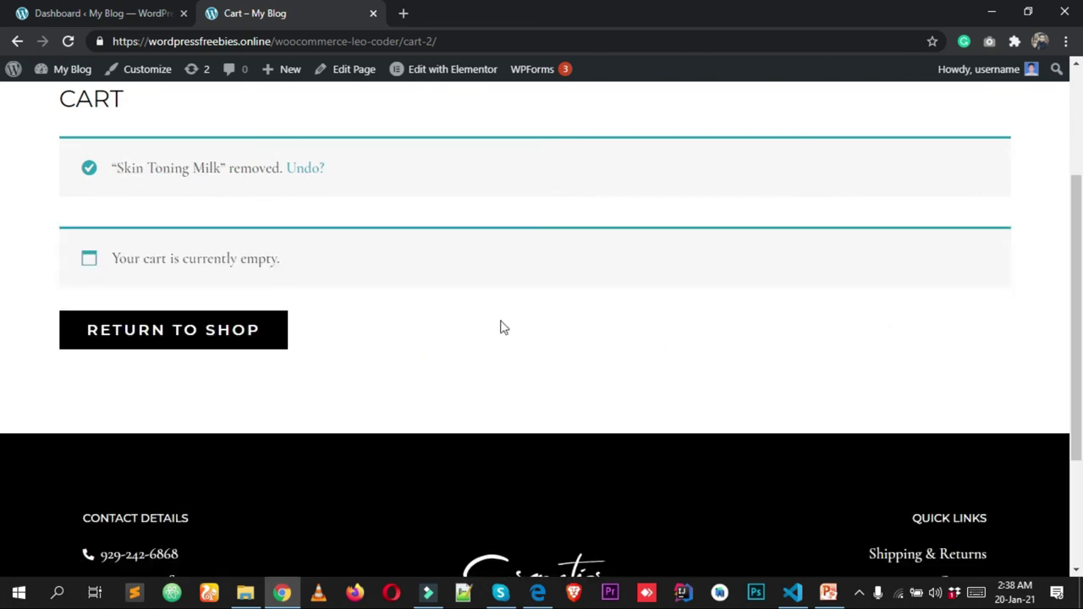
scroll(507, 322, "up", 3)
left_click(414, 194)
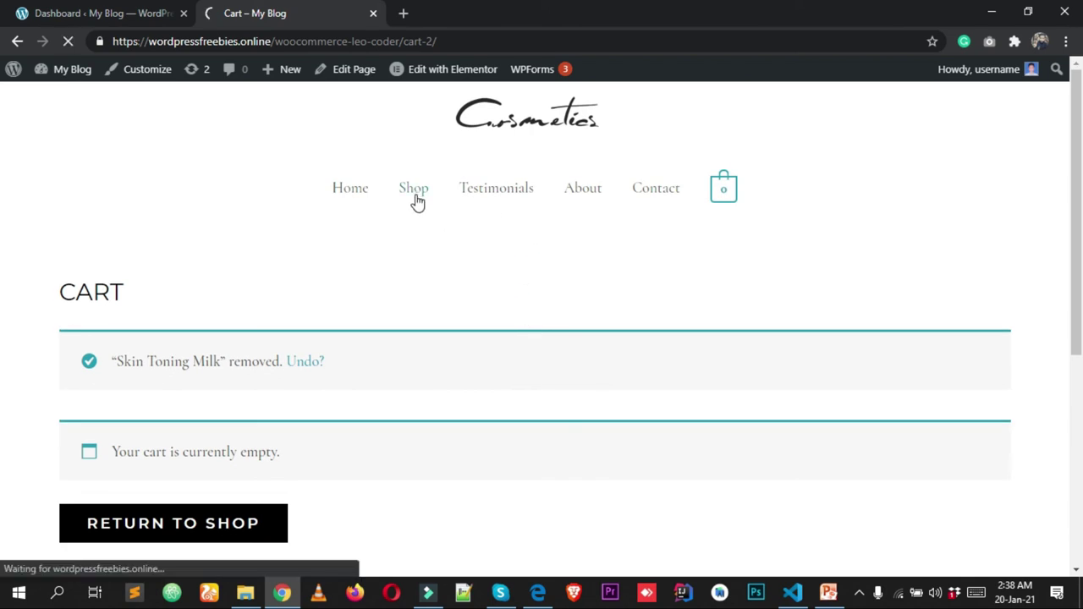
Open Skin Toning Milk from the Shop grid and add it to the cart
scroll(440, 268, "down", 5)
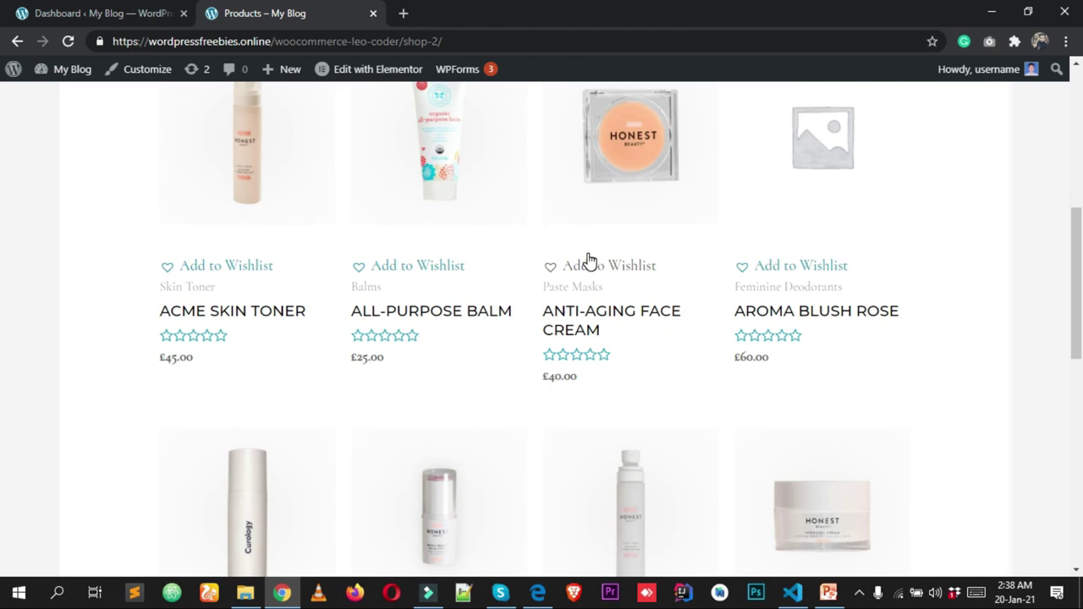
scroll(590, 260, "down", 4)
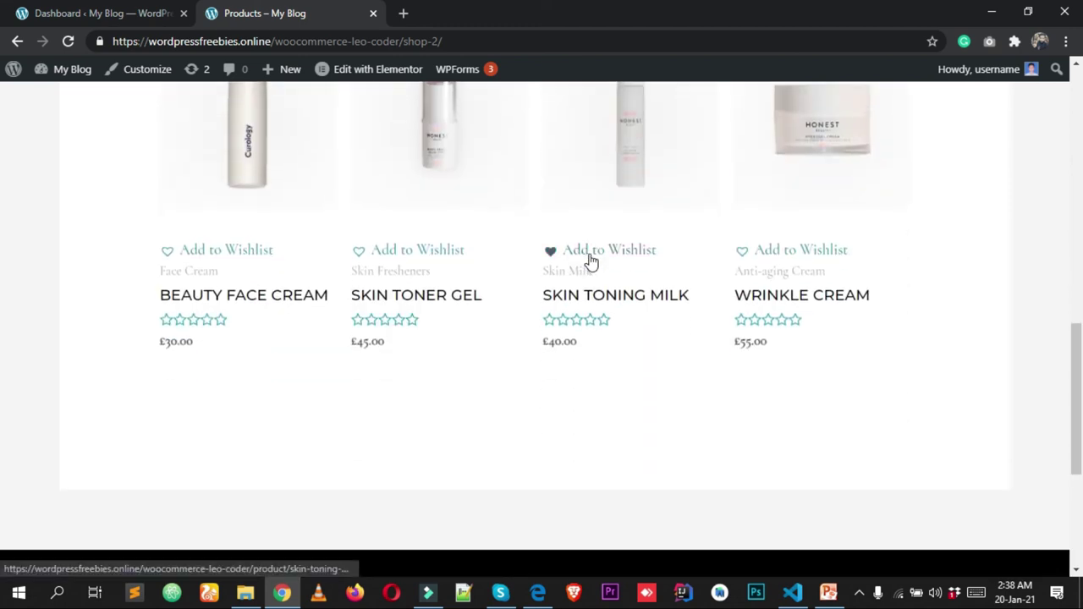
scroll(623, 283, "up", 2)
left_click(636, 281)
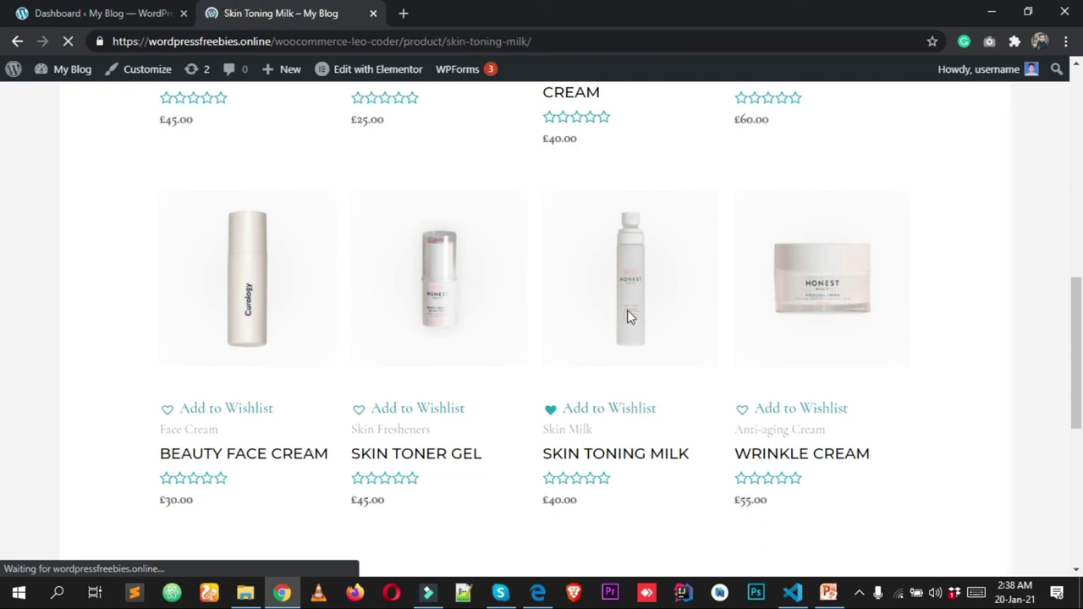
scroll(626, 313, "down", 4)
scroll(626, 311, "down", 1)
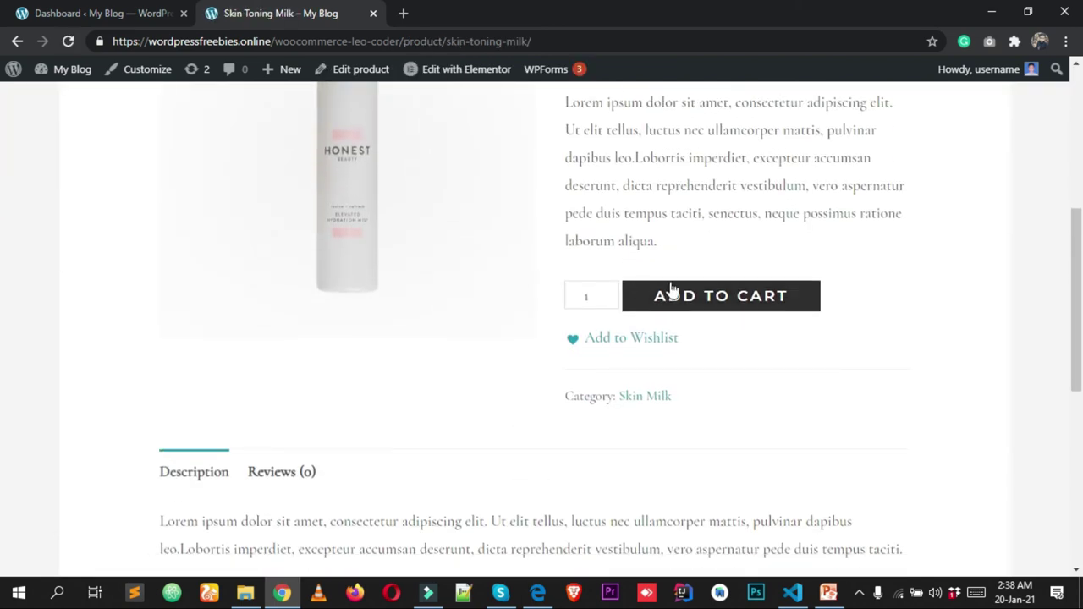
left_click(701, 301)
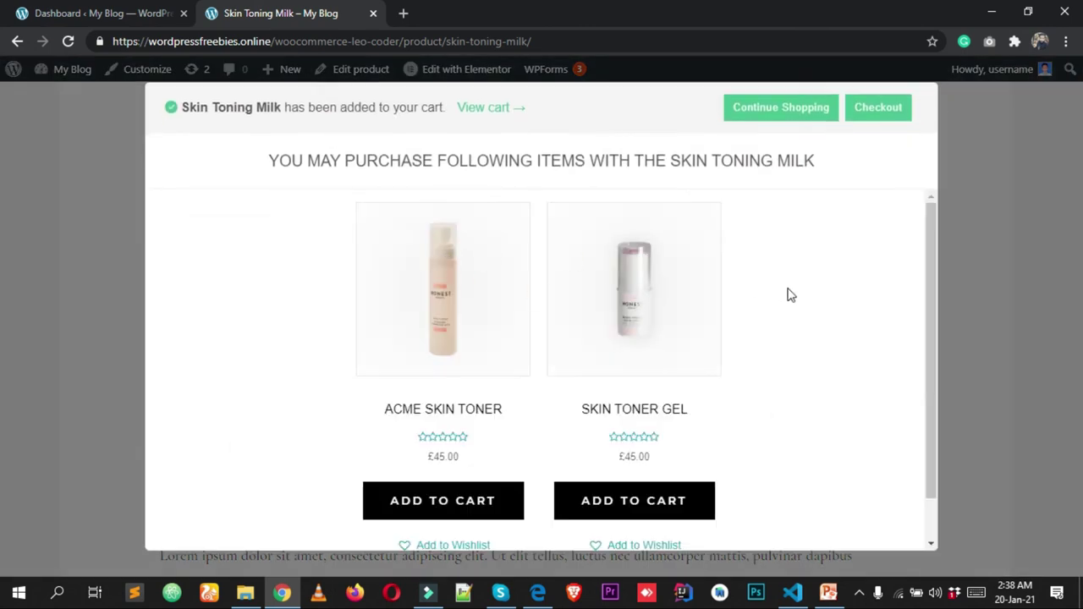
scroll(787, 302, "down", 1)
scroll(787, 301, "up", 1)
scroll(579, 332, "down", 1)
scroll(569, 351, "up", 1)
scroll(628, 380, "down", 1)
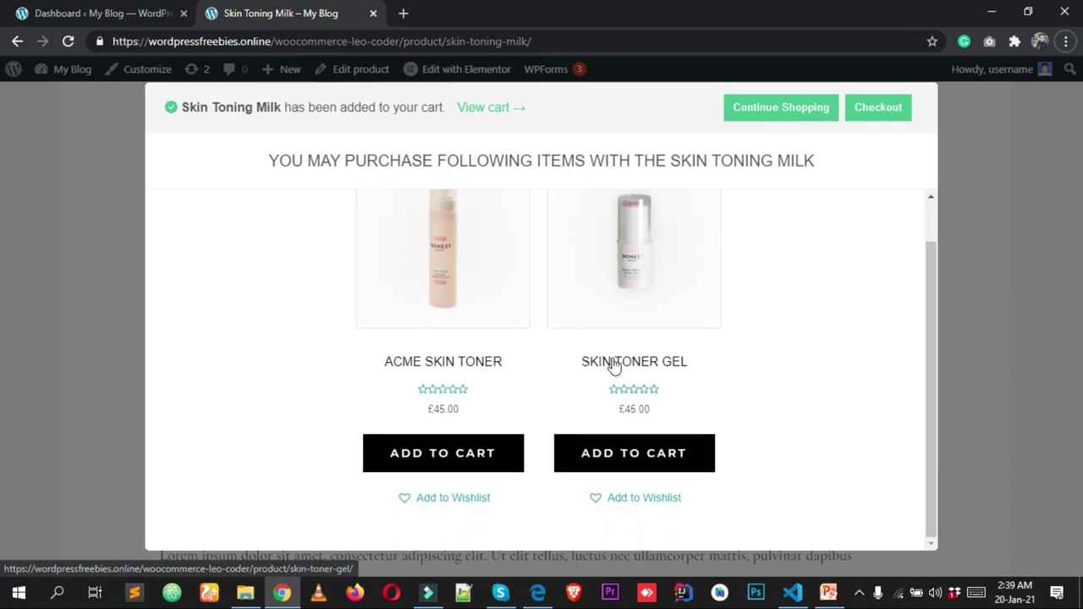
scroll(796, 331, "up", 1)
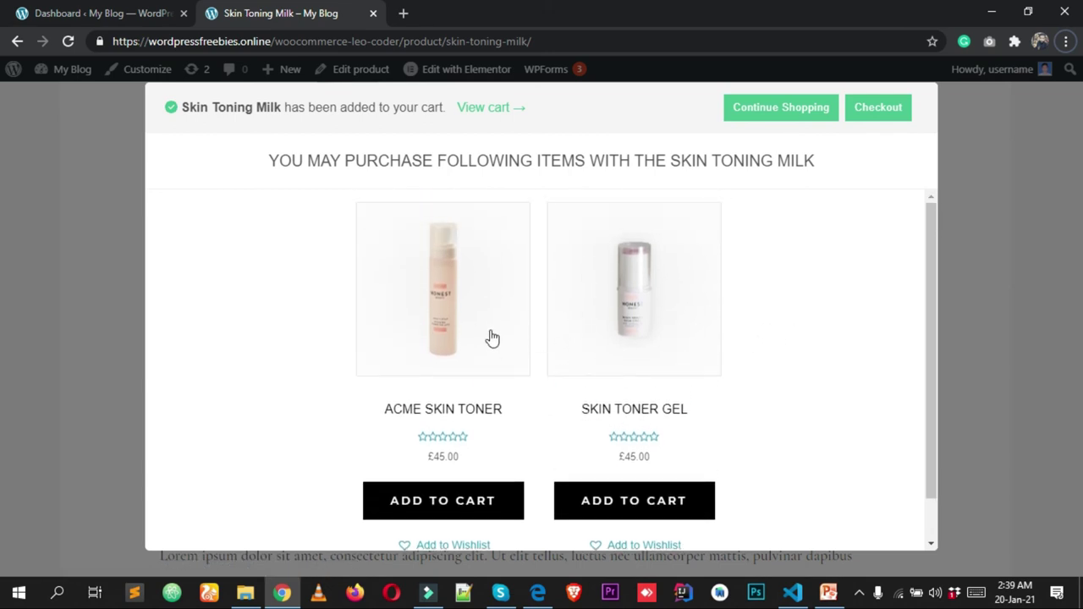
scroll(546, 357, "down", 1)
scroll(693, 305, "down", 1)
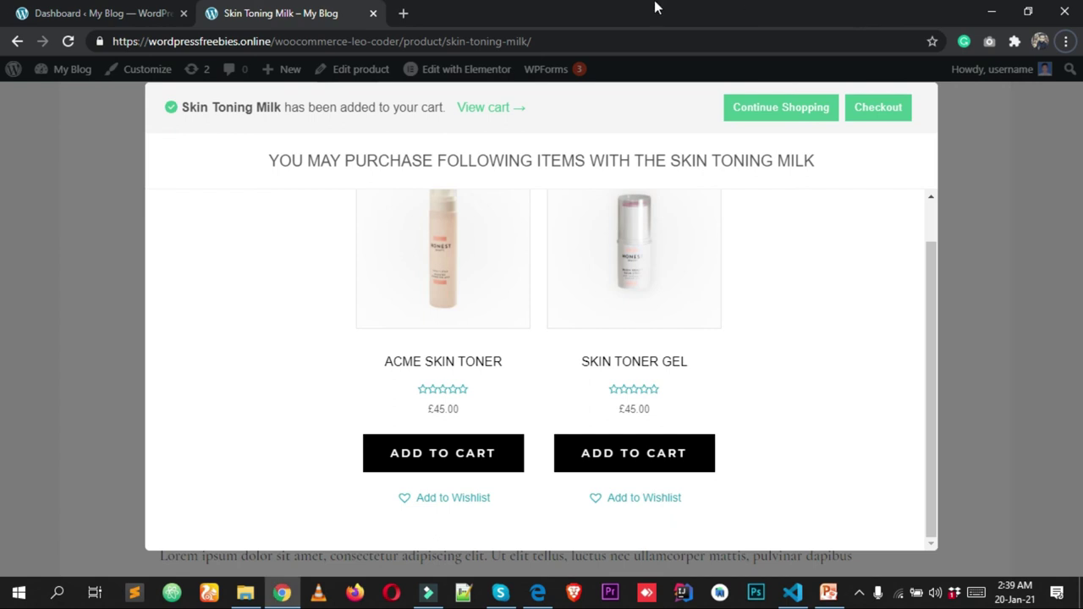
scroll(728, 295, "up", 1)
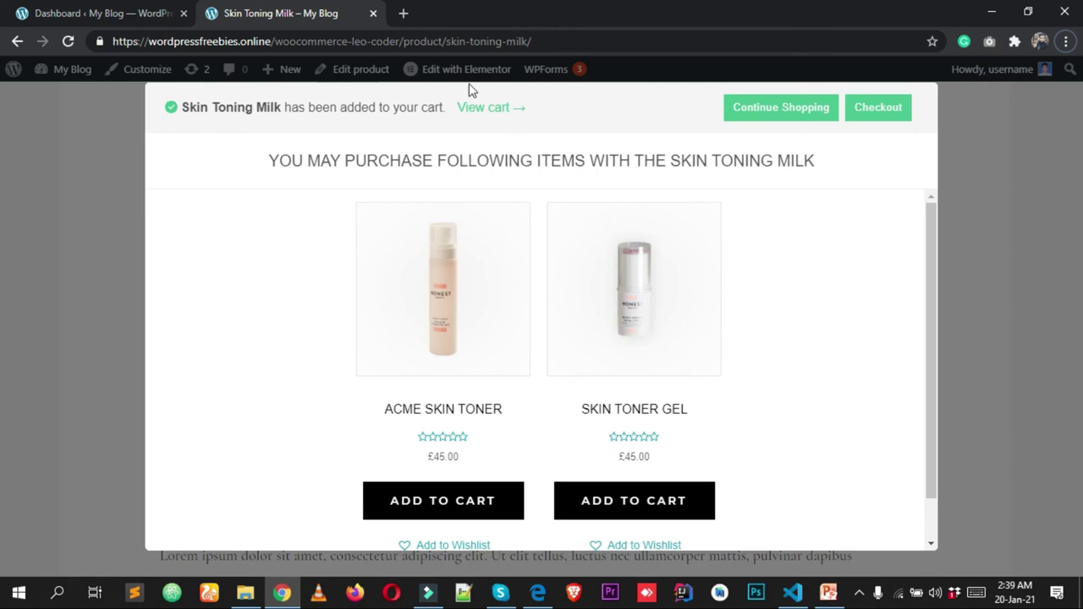
Search Google in a new tab for 'leo product recomendations'
left_click(412, 13)
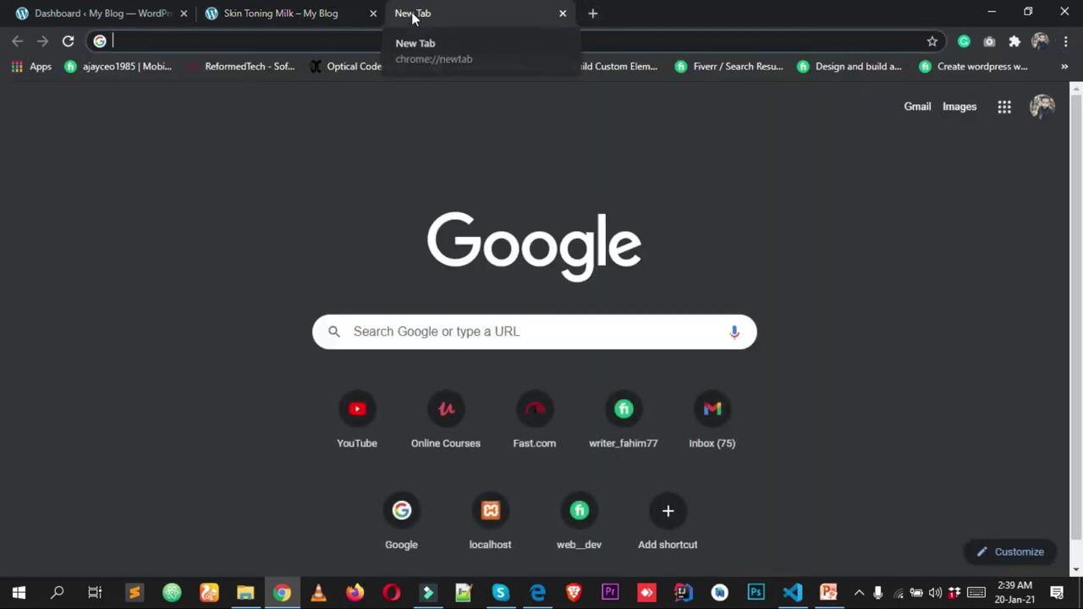
type("leo ")
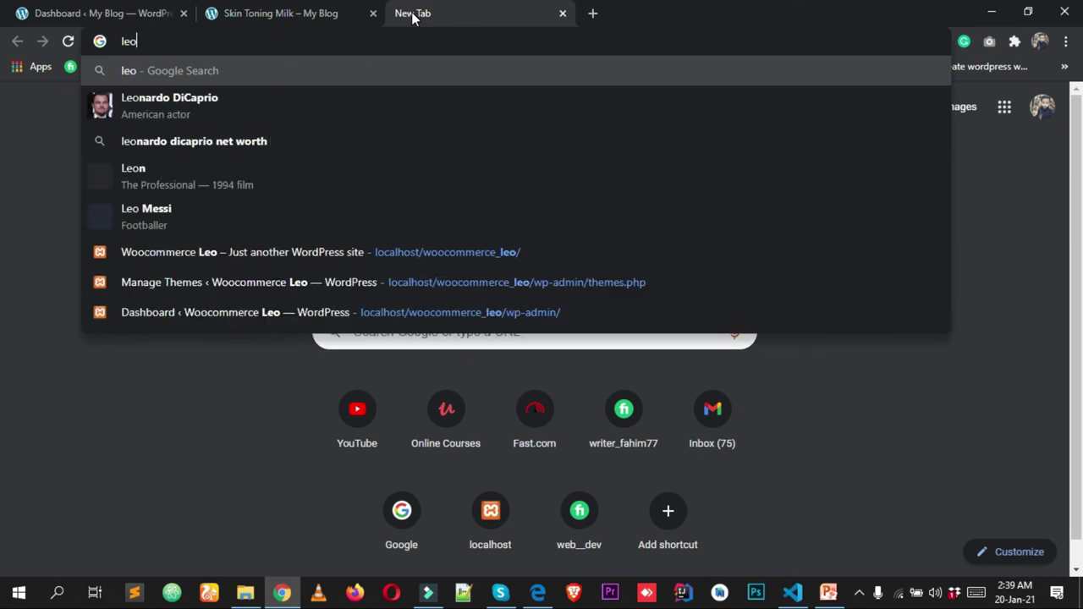
type("product")
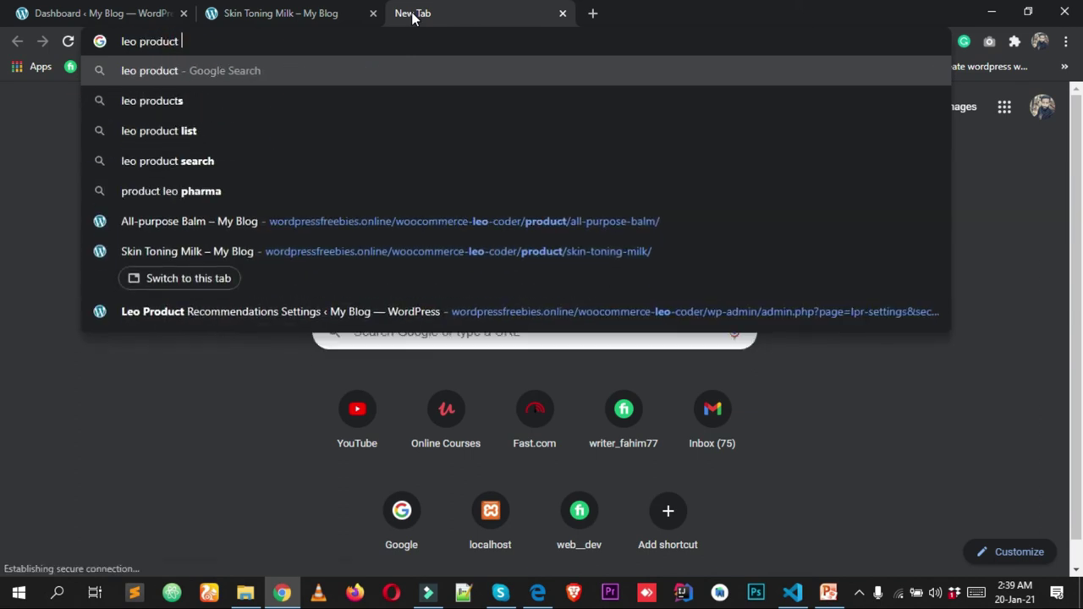
type(" reme")
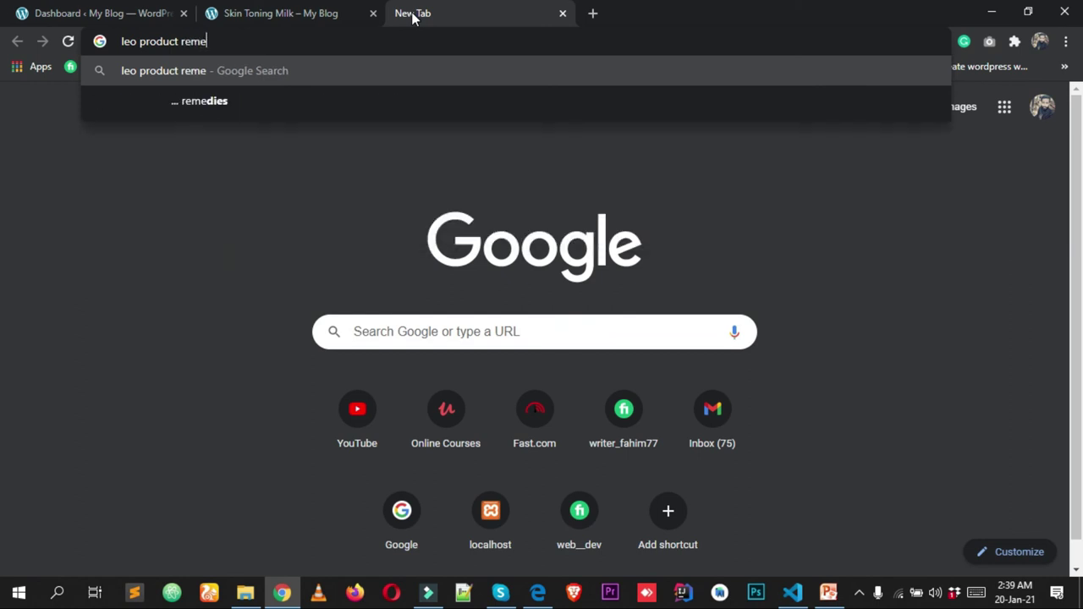
key("BackSpace")
key("BackSpace")
type("c")
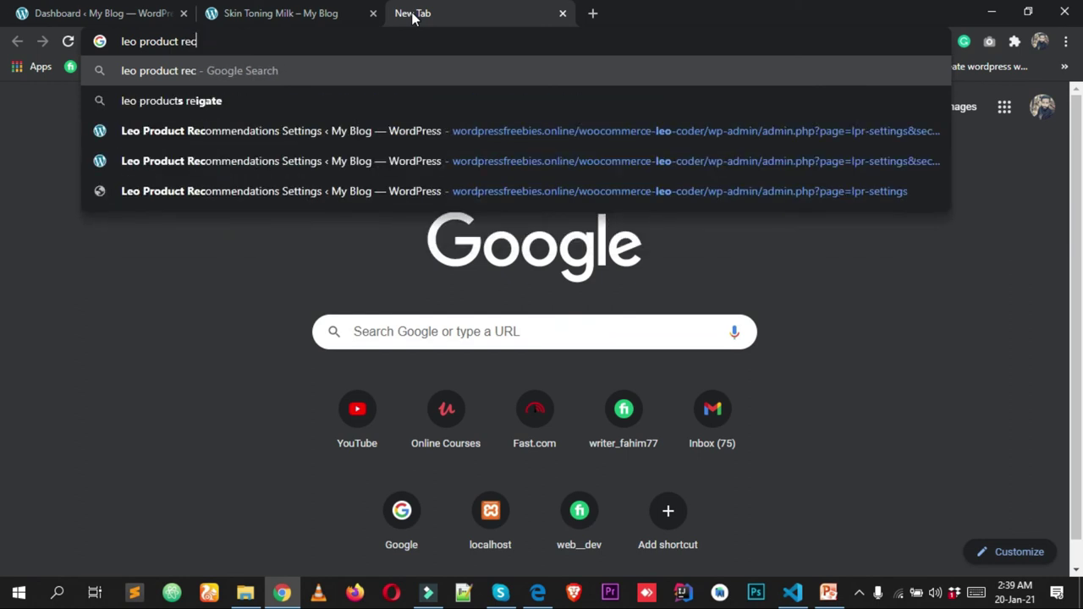
type("omendations")
key("Return")
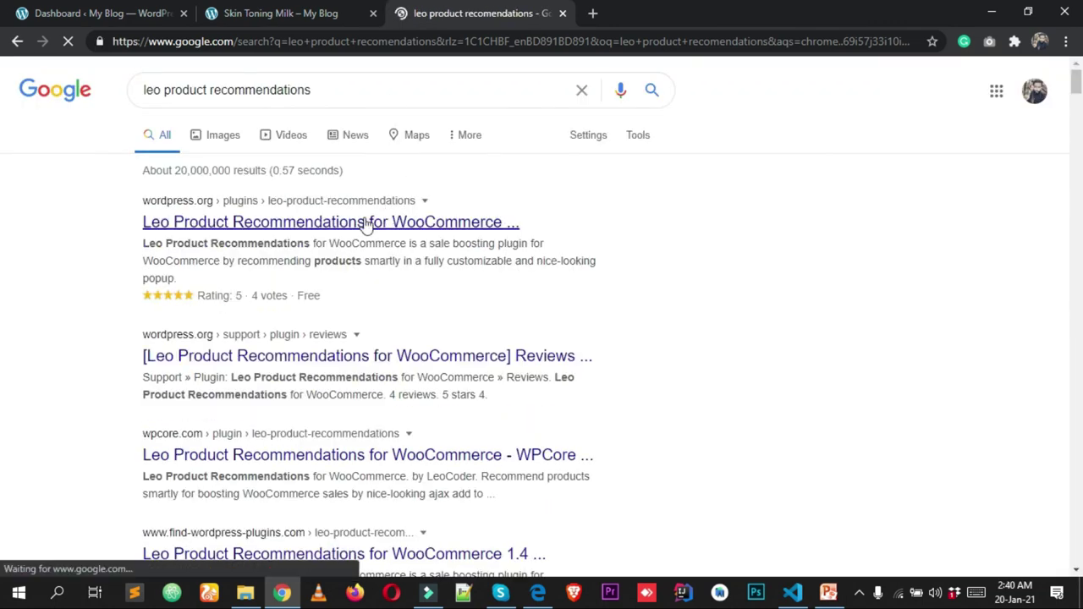
Open the plugin's wordpress.org page and open the LeoCoder author link in a new tab
left_click(348, 220)
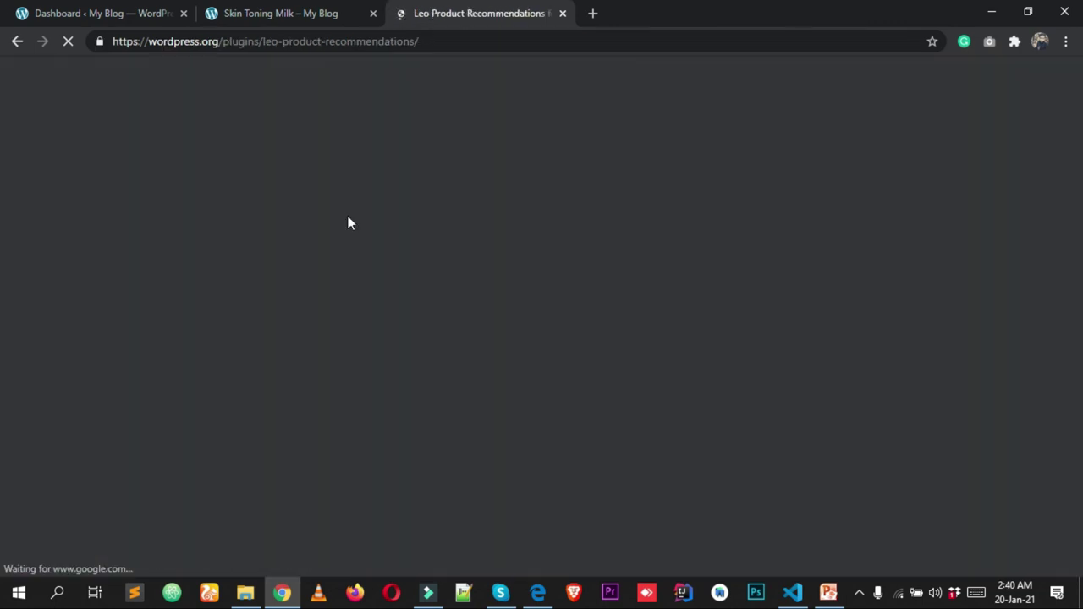
scroll(429, 252, "down", 4)
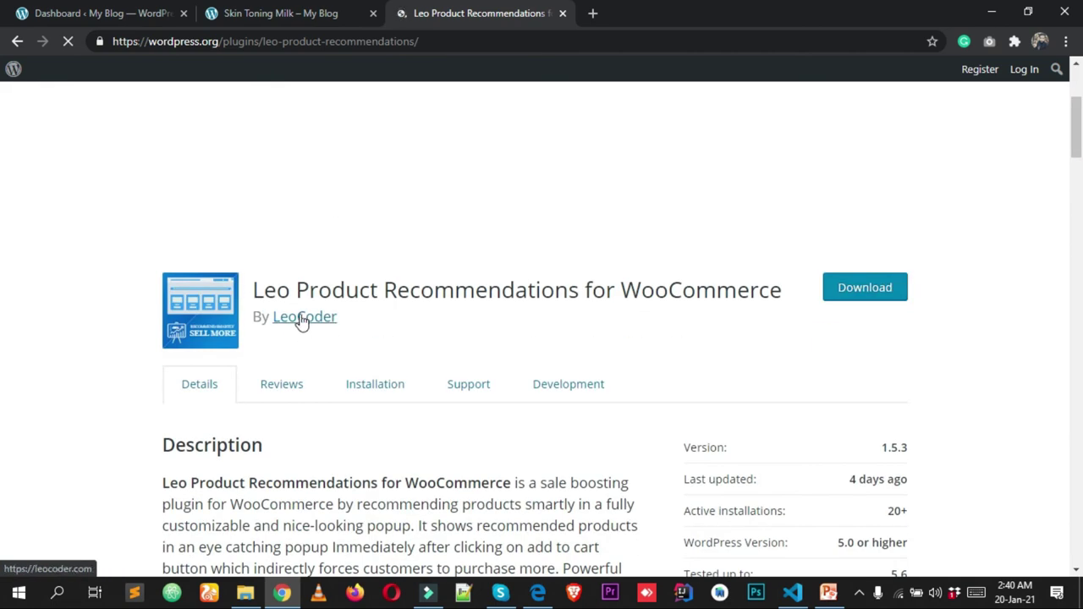
right_click(302, 243)
key("Escape")
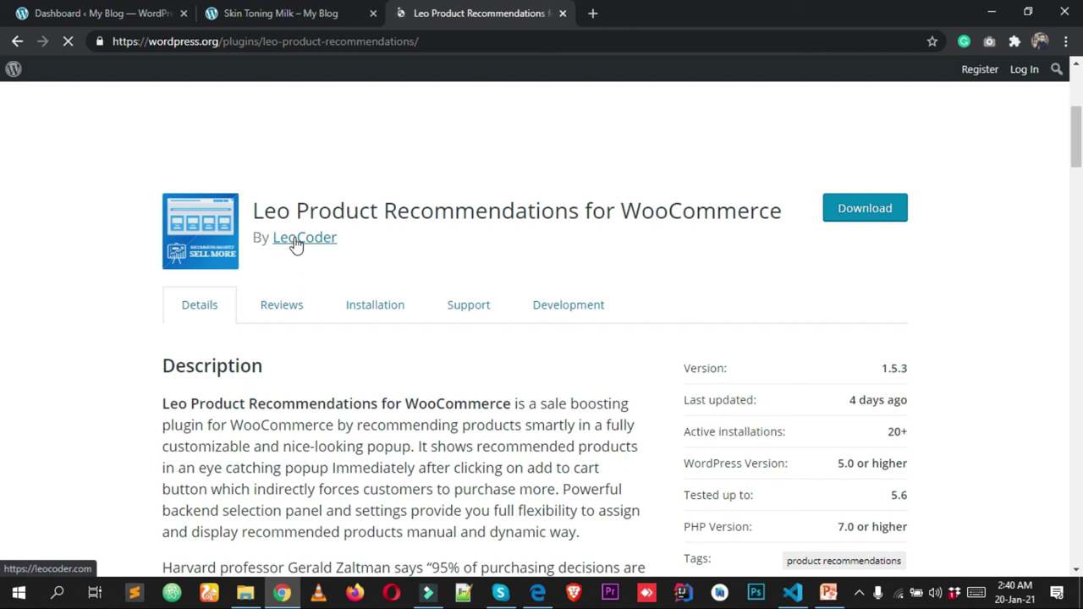
right_click(296, 247)
left_click(312, 253)
Switch to the LeoCoder tab and open its Leo Product Recommendations for WooCommerce plugin page
left_click(656, 13)
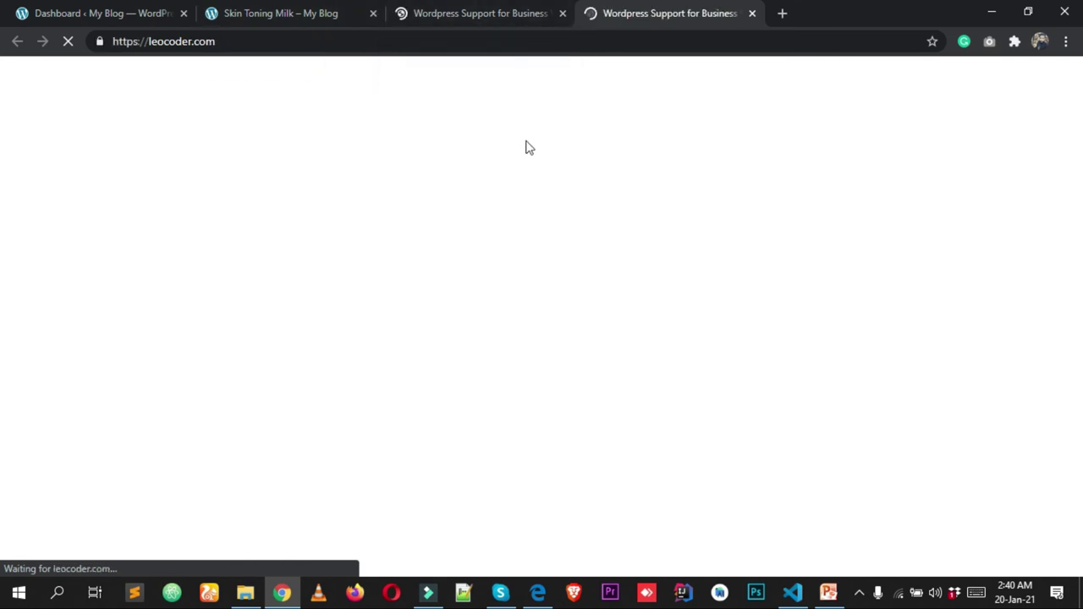
scroll(539, 175, "down", 15)
scroll(440, 257, "up", 5)
scroll(440, 257, "up", 5)
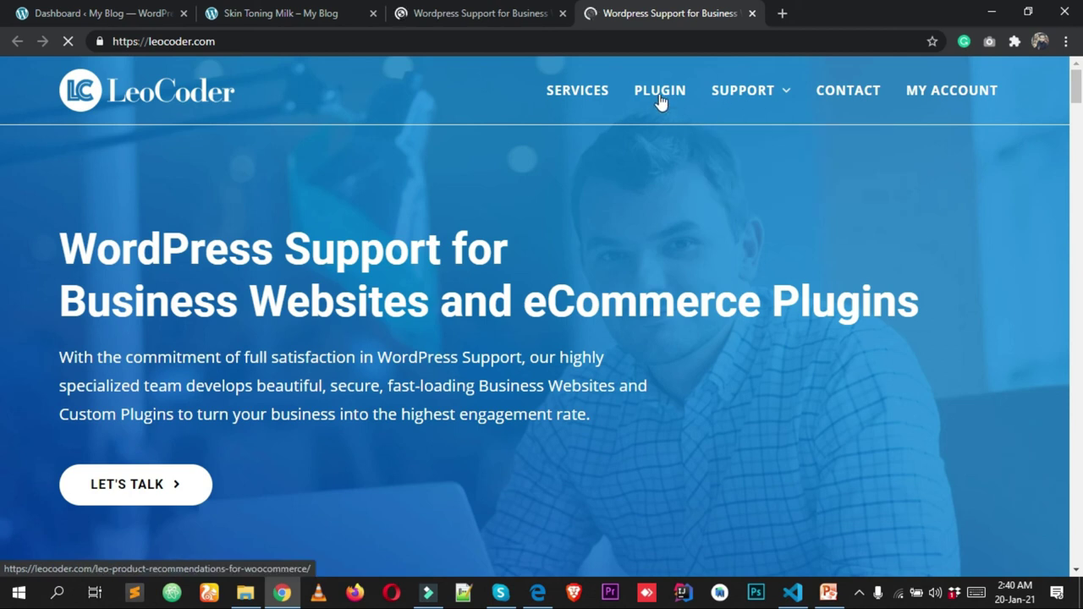
left_click(660, 101)
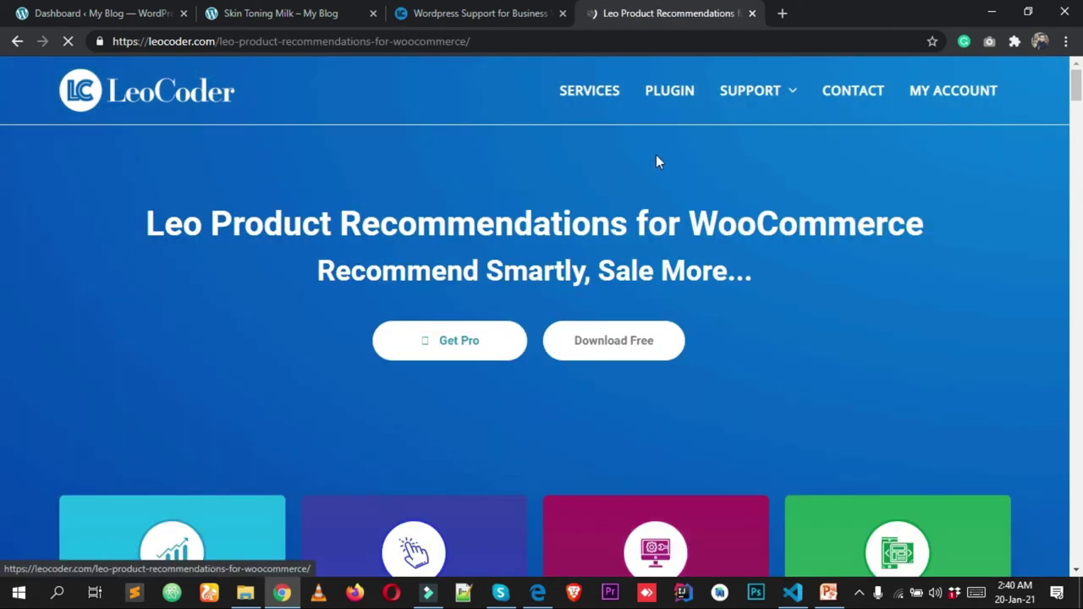
Browse the plugin features like High Conversion Popup Modal, then bring up the Plugin Documentation link's options
scroll(656, 160, "down", 12)
scroll(469, 215, "down", 3)
scroll(411, 244, "up", 2)
scroll(231, 307, "down", 3)
scroll(324, 276, "up", 2)
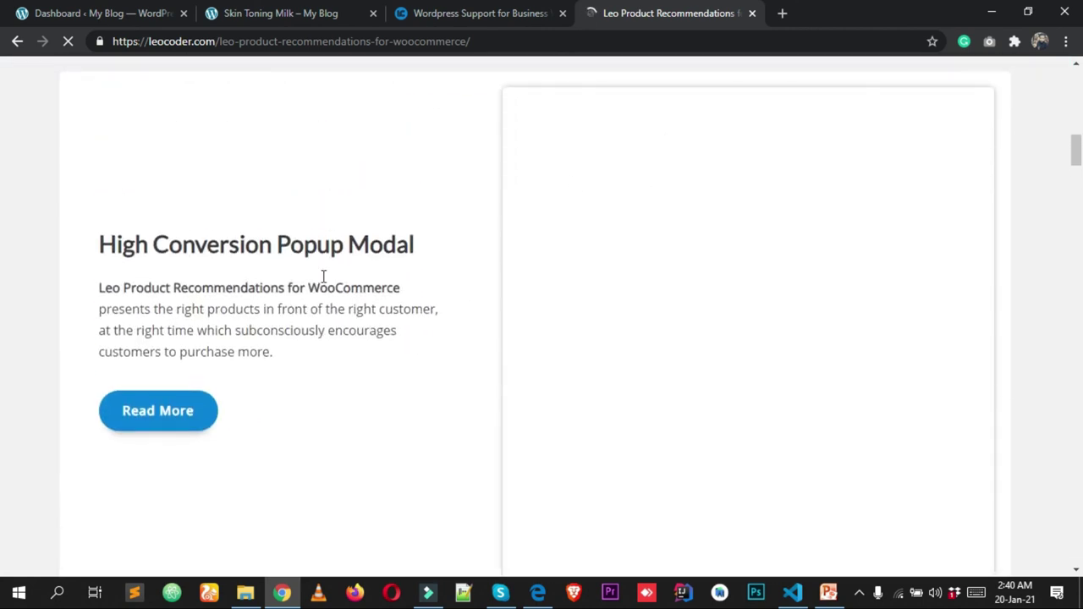
scroll(246, 283, "down", 6)
scroll(246, 288, "up", 9)
scroll(148, 250, "down", 4)
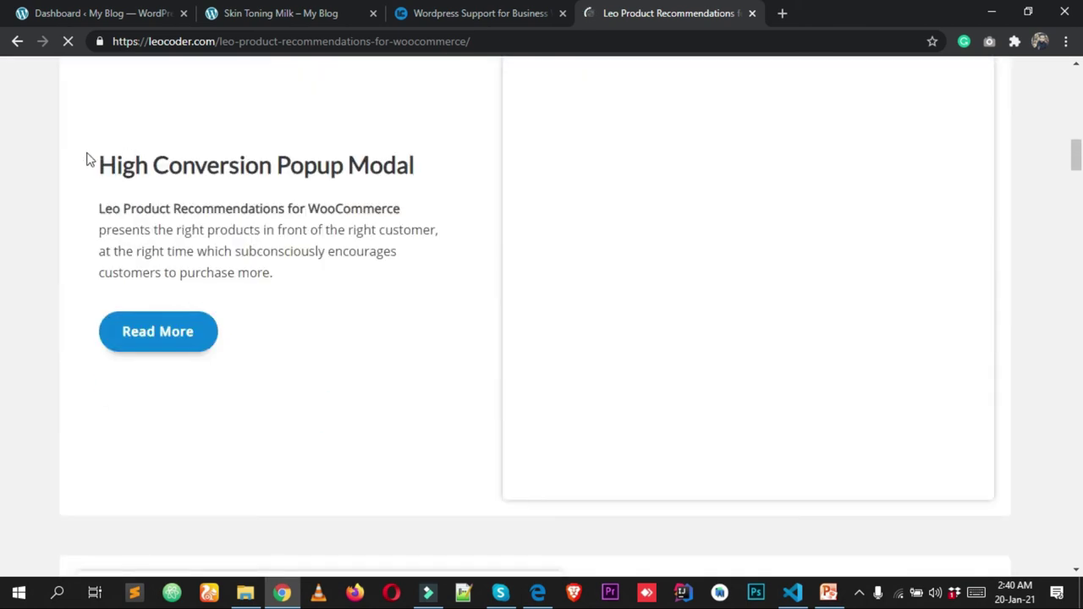
scroll(273, 207, "down", 6)
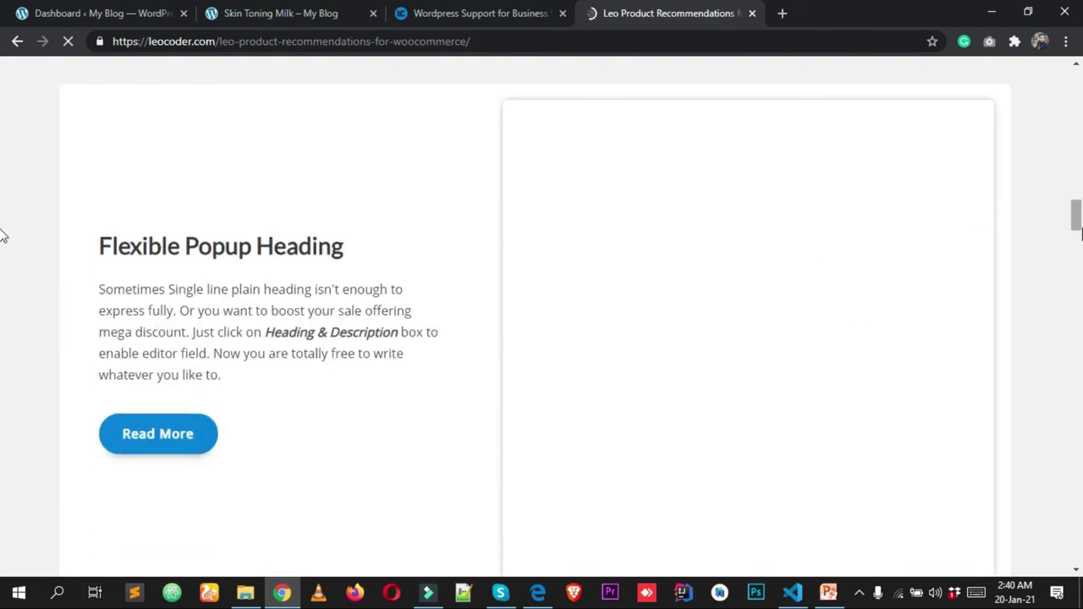
scroll(1, 235, "up", 15)
scroll(2, 121, "up", 6)
mouse_move(750, 101)
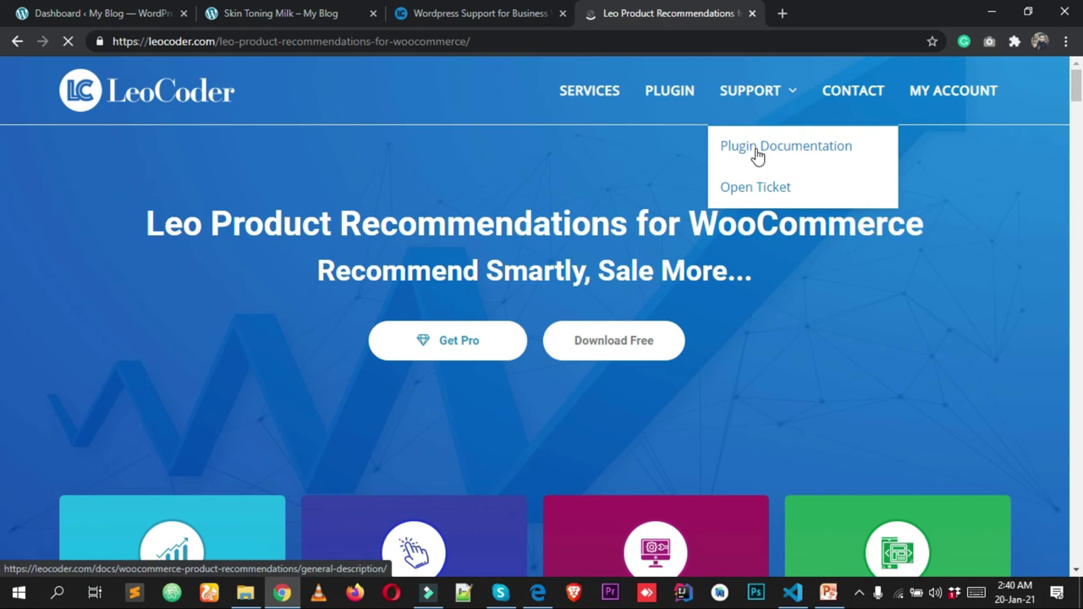
right_click(757, 155)
Open the plugin documentation in a new tab and switch to it
left_click(808, 162)
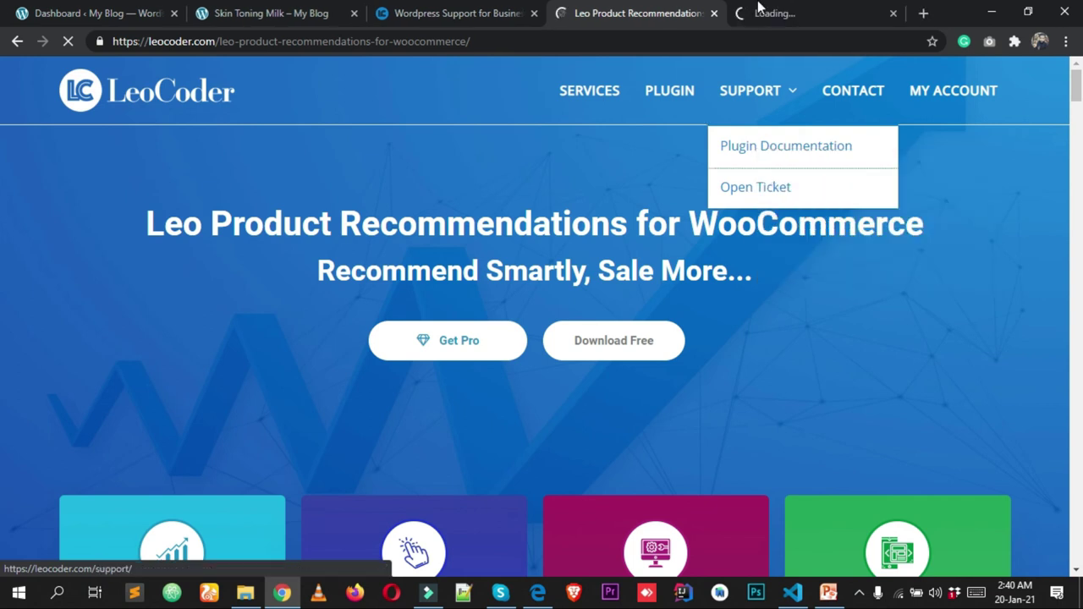
left_click(762, 8)
left_click(669, 6)
left_click(773, 8)
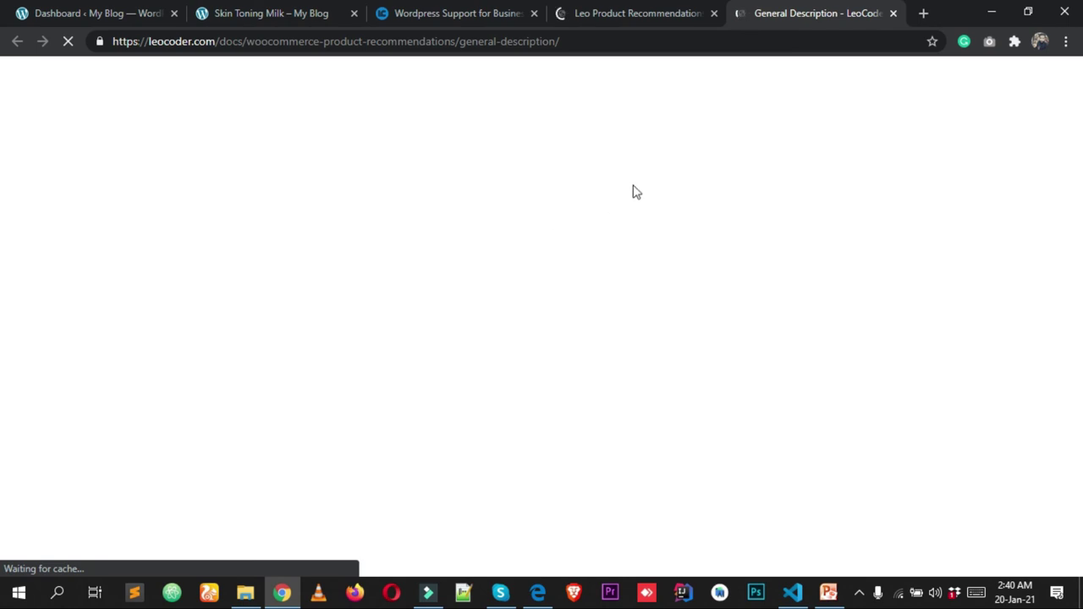
Read through the General Description page explaining the popup-based recommendations
scroll(80, 249, "down", 4)
scroll(356, 234, "up", 4)
scroll(488, 275, "down", 1)
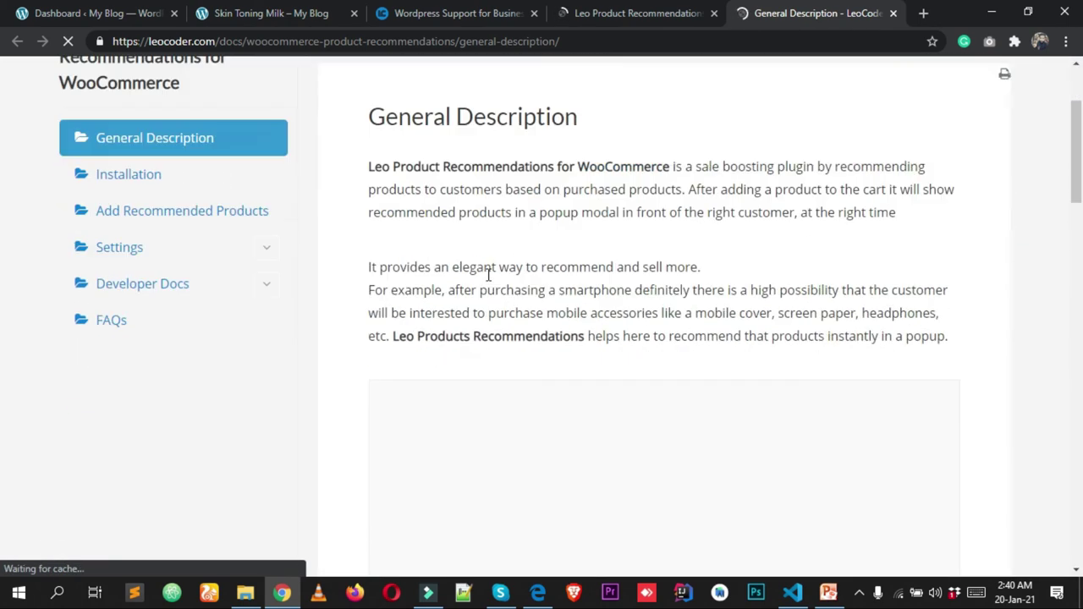
scroll(544, 249, "down", 3)
scroll(596, 265, "up", 5)
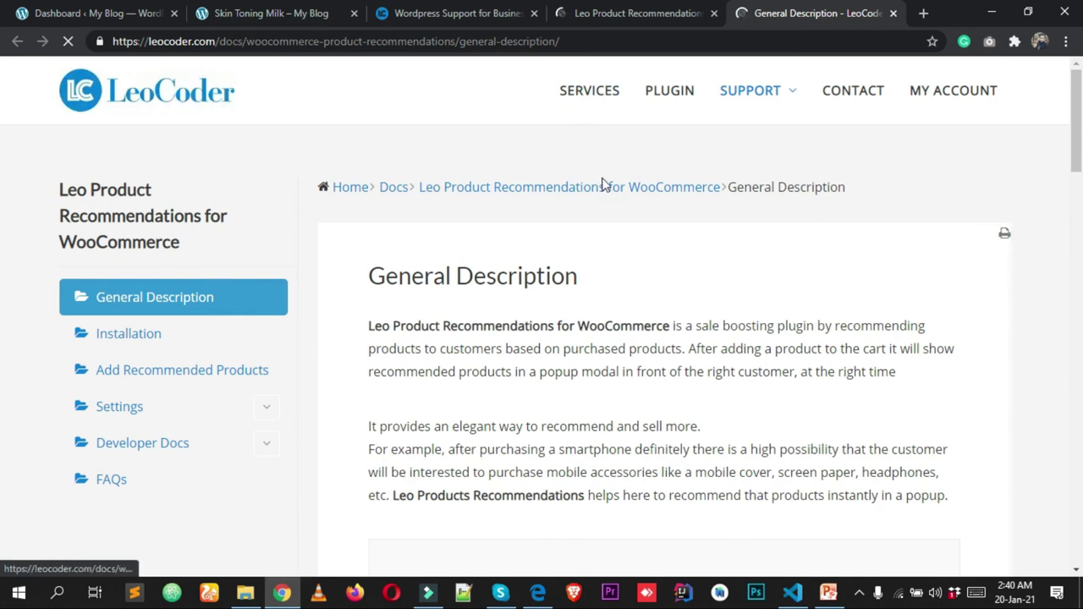
scroll(556, 234, "down", 5)
scroll(605, 209, "down", 2)
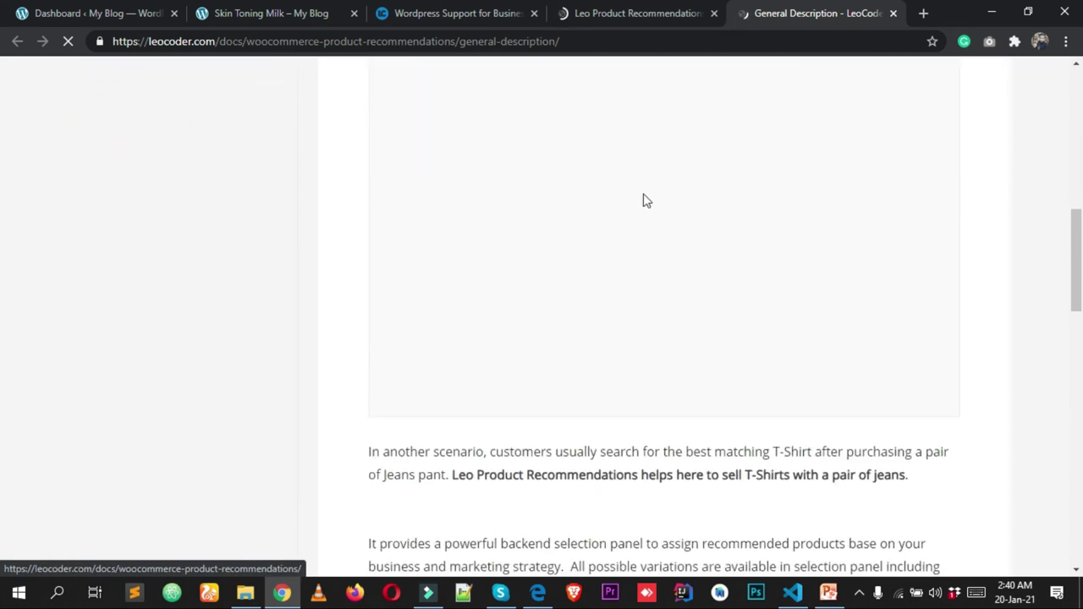
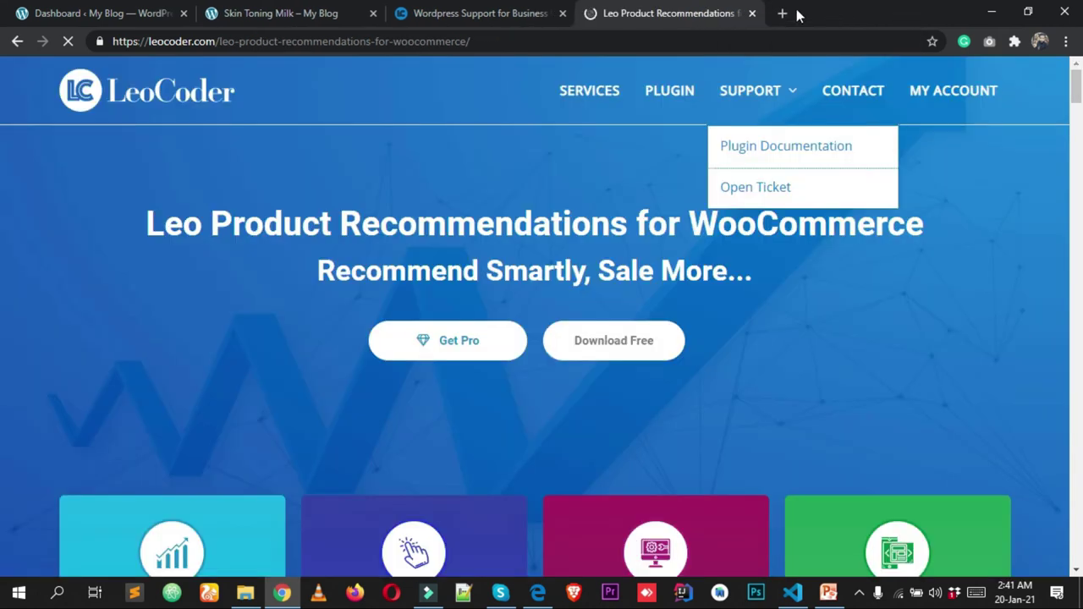
Close the Leo Product Recommendations tab to reveal the LeoCoder WordPress Support page
left_click(752, 14)
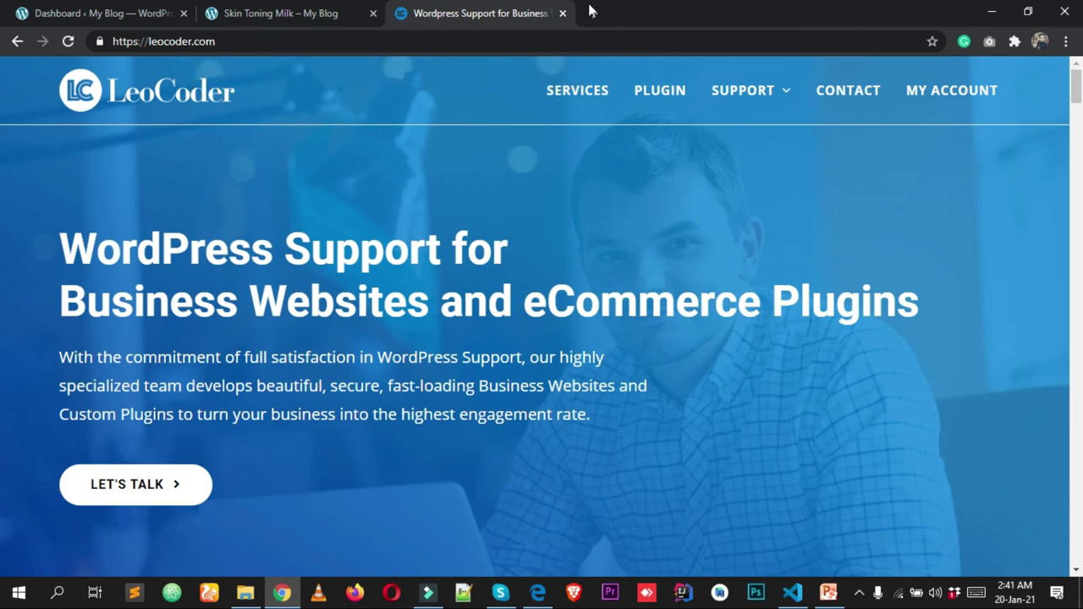
Return to the store and add the recommended Skin Toner Gel (£45.00) from the popup to the cart
left_click(563, 14)
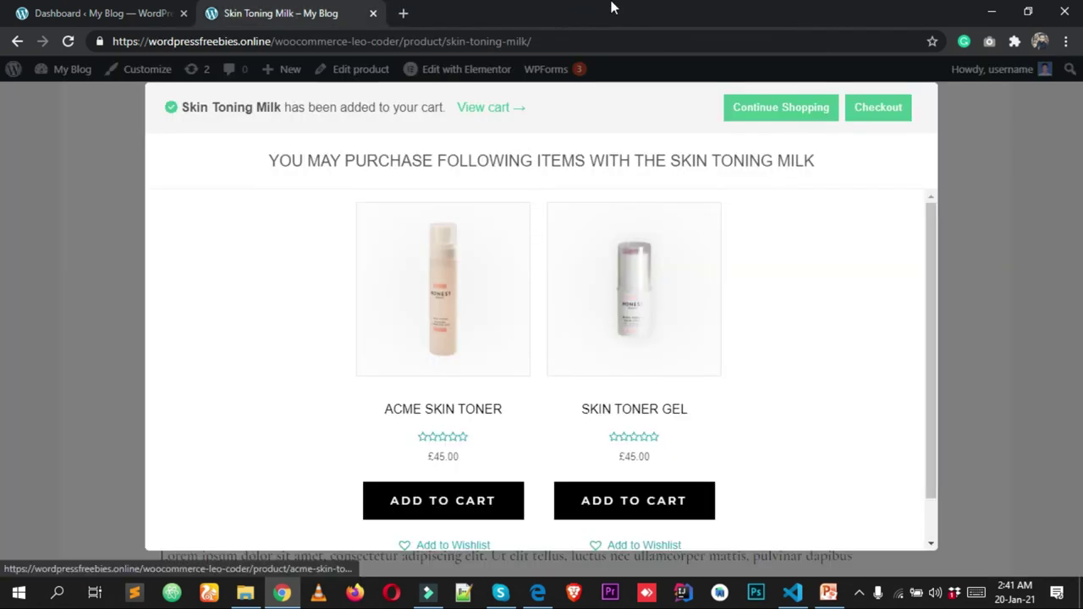
scroll(402, 318, "down", 1)
scroll(574, 344, "up", 1)
scroll(559, 278, "down", 1)
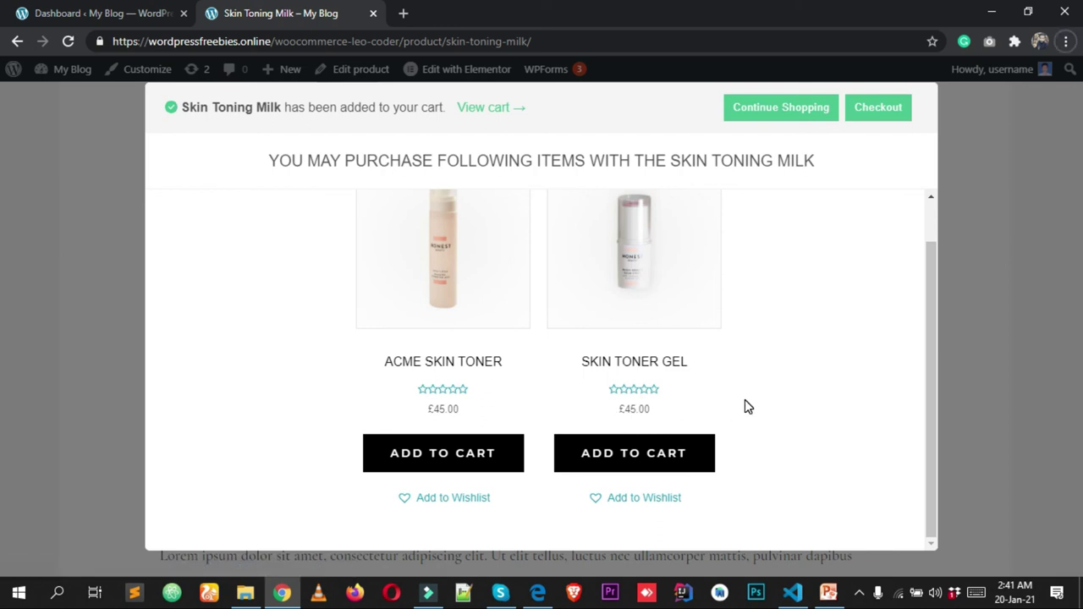
scroll(753, 404, "up", 1)
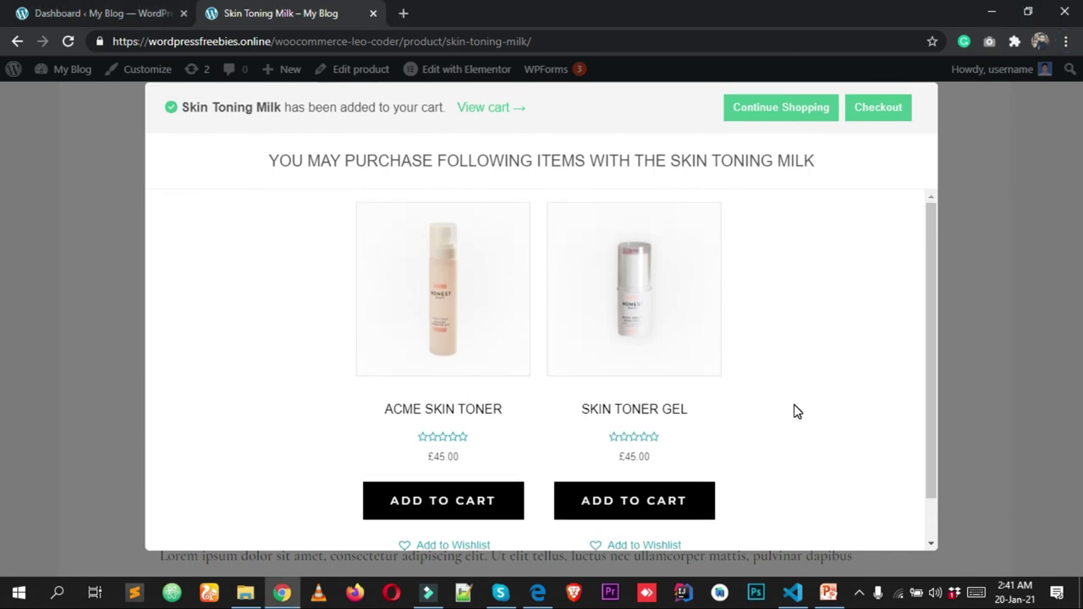
scroll(706, 397, "down", 1)
scroll(710, 395, "up", 1)
scroll(806, 393, "down", 1)
scroll(791, 379, "up", 1)
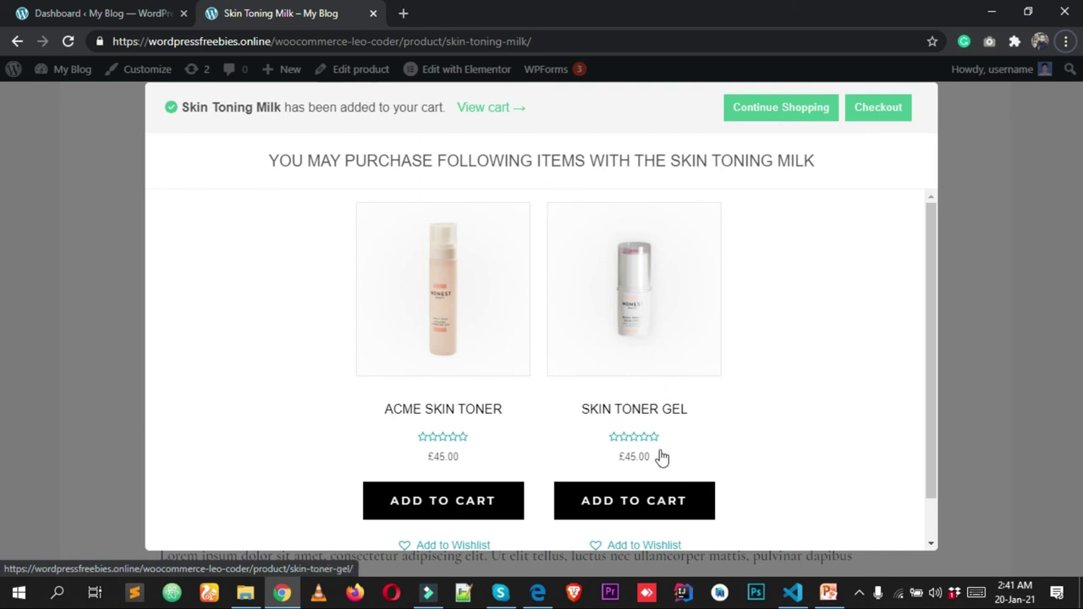
scroll(658, 457, "down", 1)
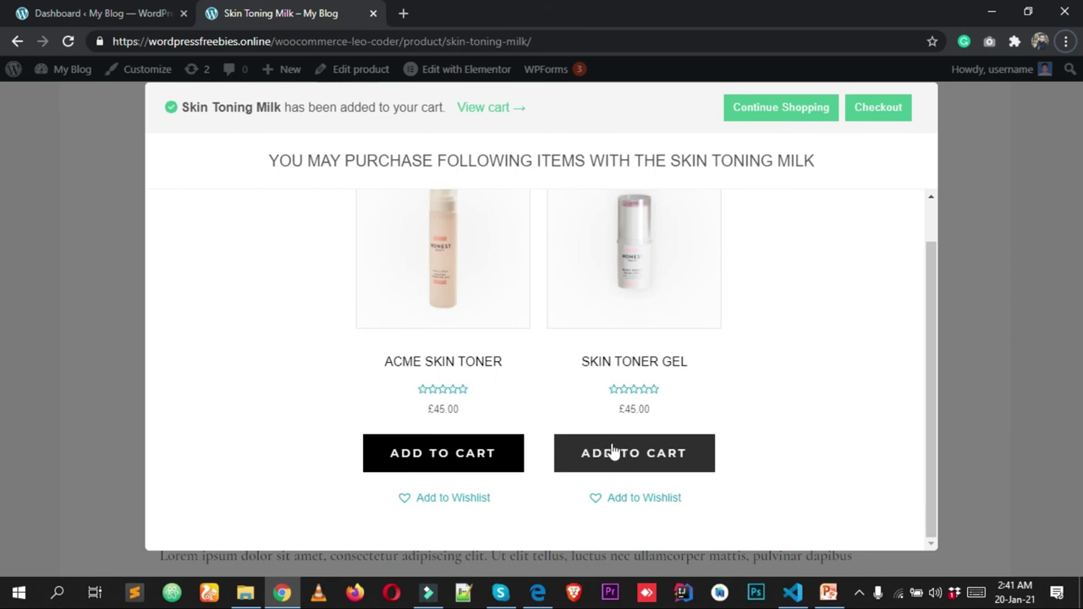
left_click(635, 454)
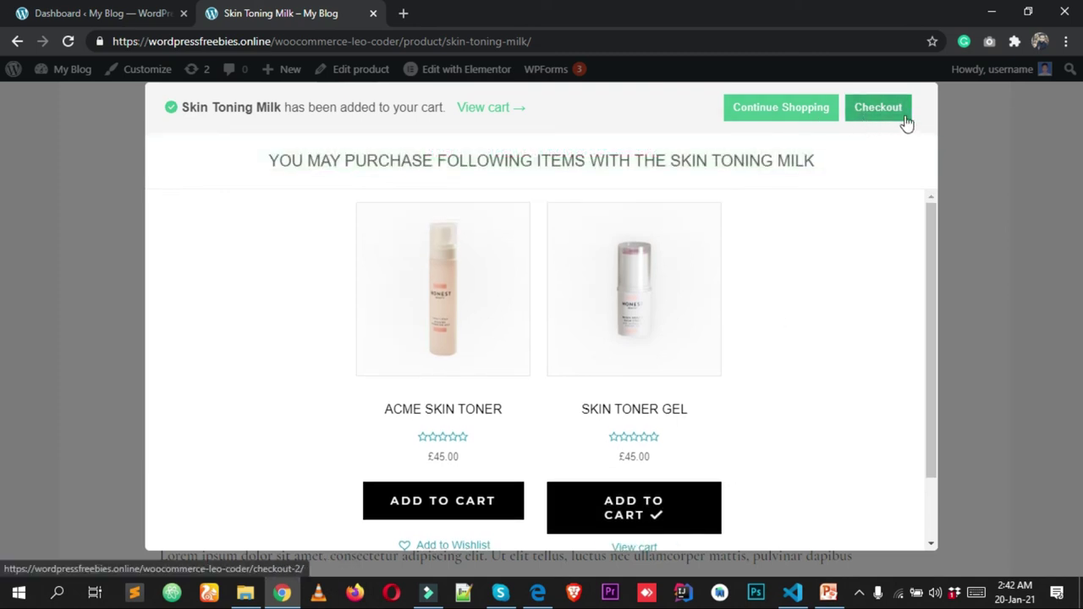
Dismiss the recommendations popup and open the cart page via the cart icon's View Cart
left_click(1013, 239)
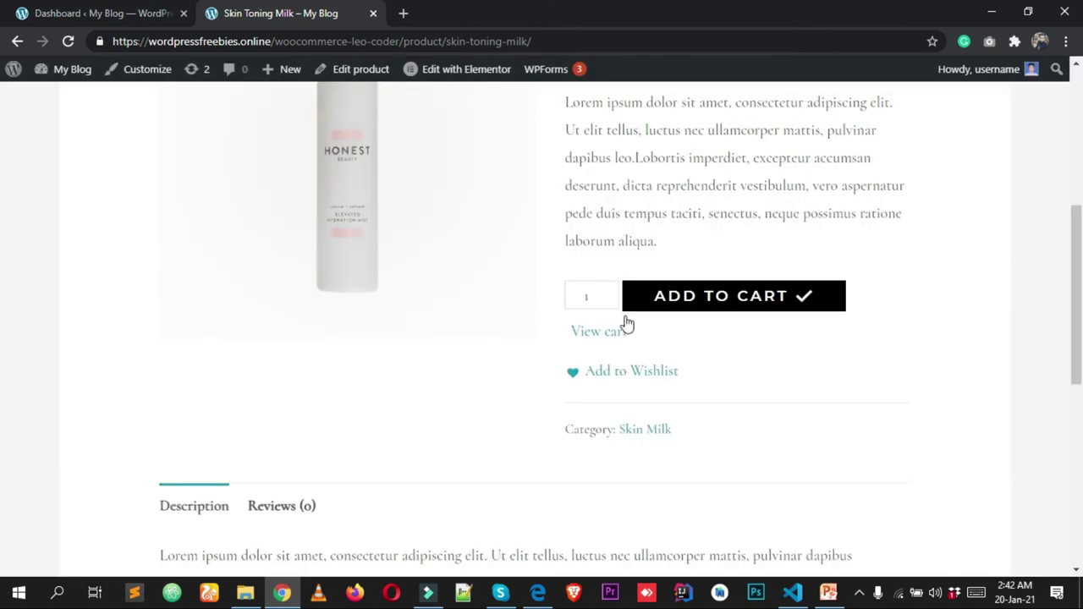
scroll(624, 314, "up", 2)
scroll(668, 347, "down", 2)
scroll(681, 355, "up", 3)
scroll(682, 356, "down", 2)
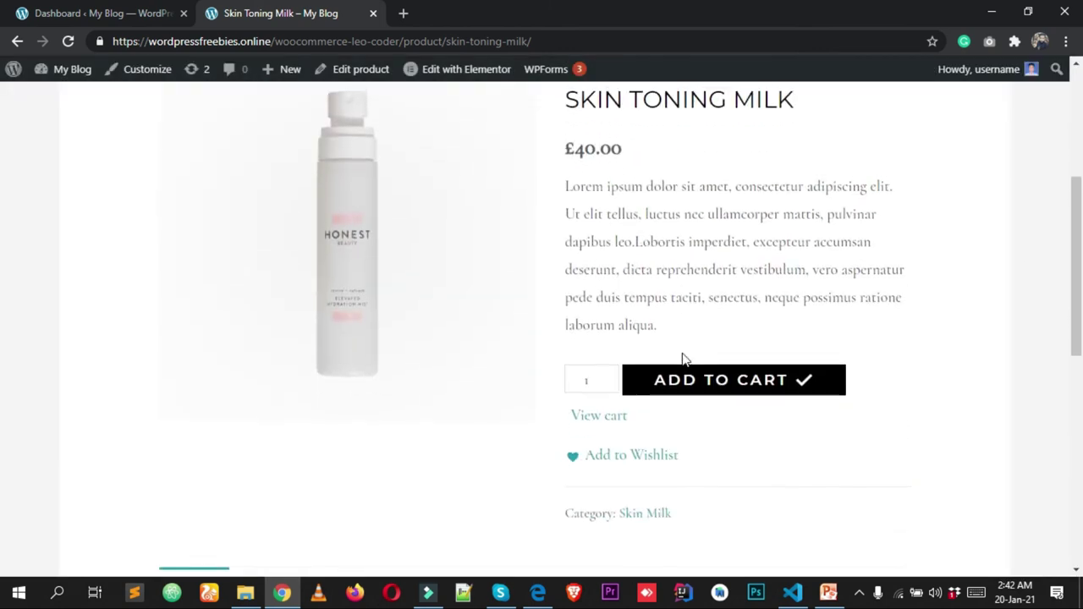
scroll(684, 357, "up", 4)
scroll(658, 326, "down", 5)
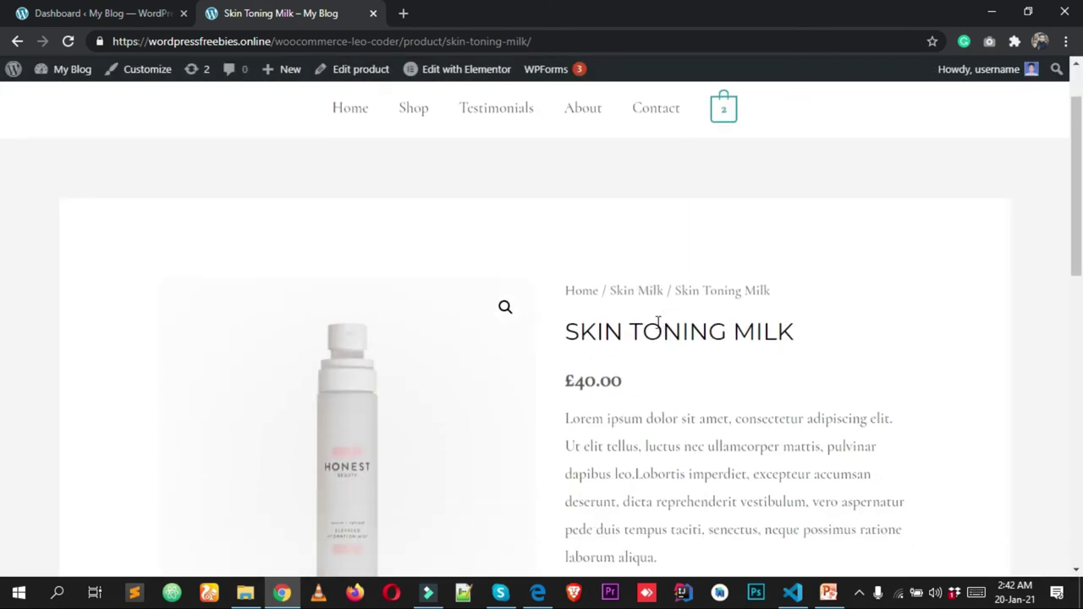
scroll(664, 334, "up", 5)
mouse_move(726, 205)
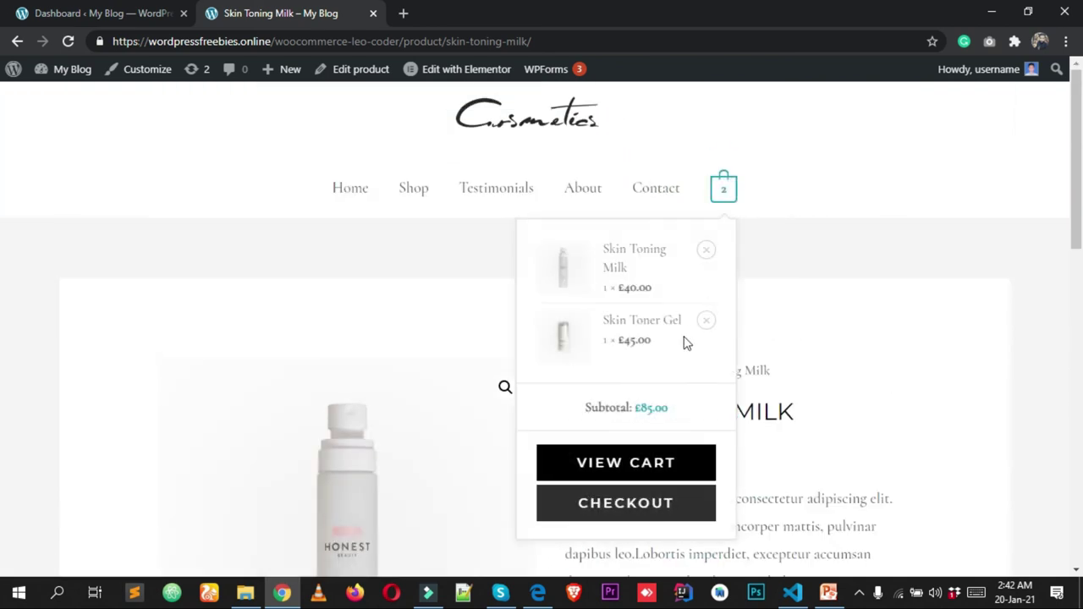
left_click(638, 471)
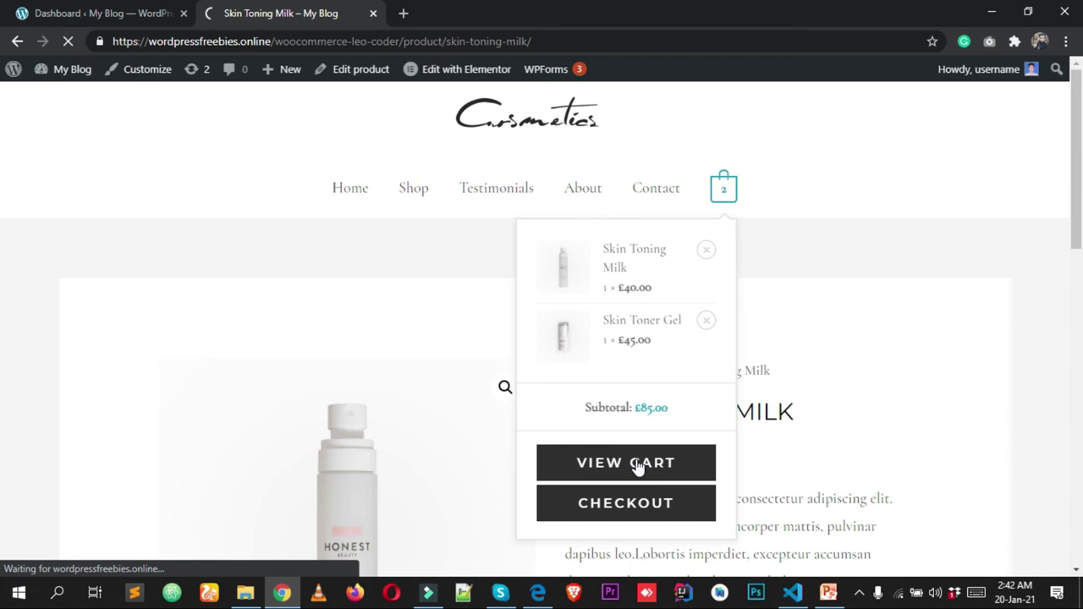
Review Skin Toning Milk £40.00 and Skin Toner Gel £45.00 totalling £85.00, expanding the coupon field
scroll(629, 464, "down", 5)
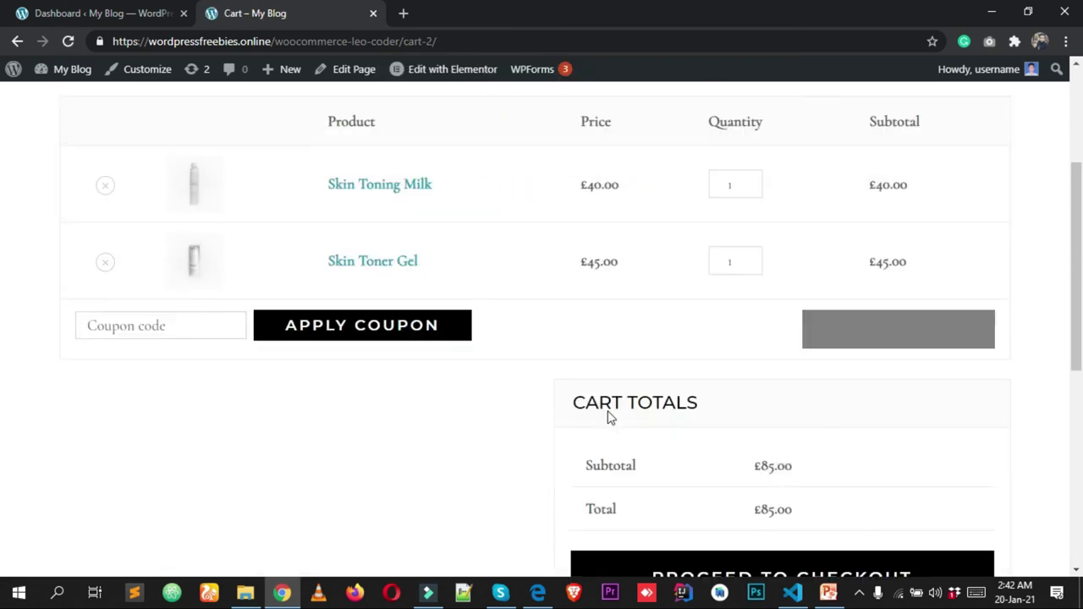
scroll(708, 353, "up", 2)
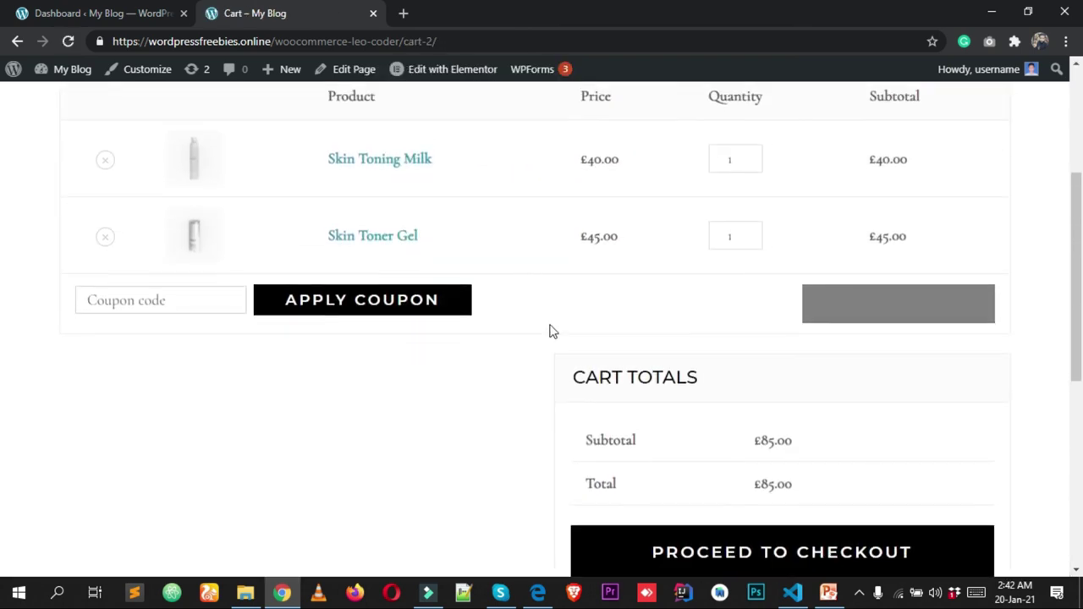
scroll(732, 359, "down", 2)
scroll(770, 358, "up", 1)
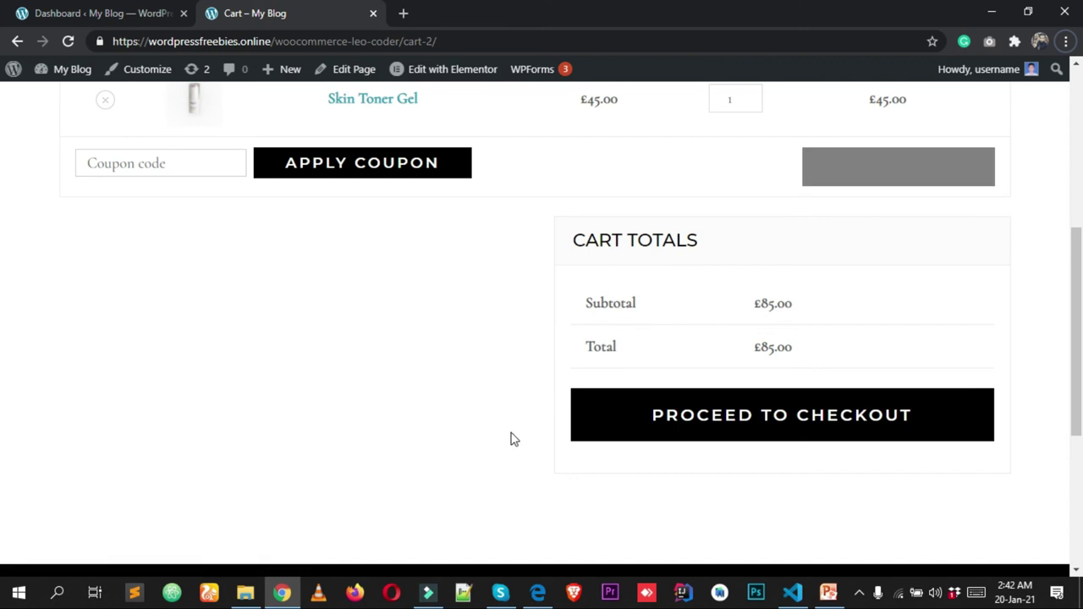
scroll(382, 369, "up", 1)
left_click(136, 243)
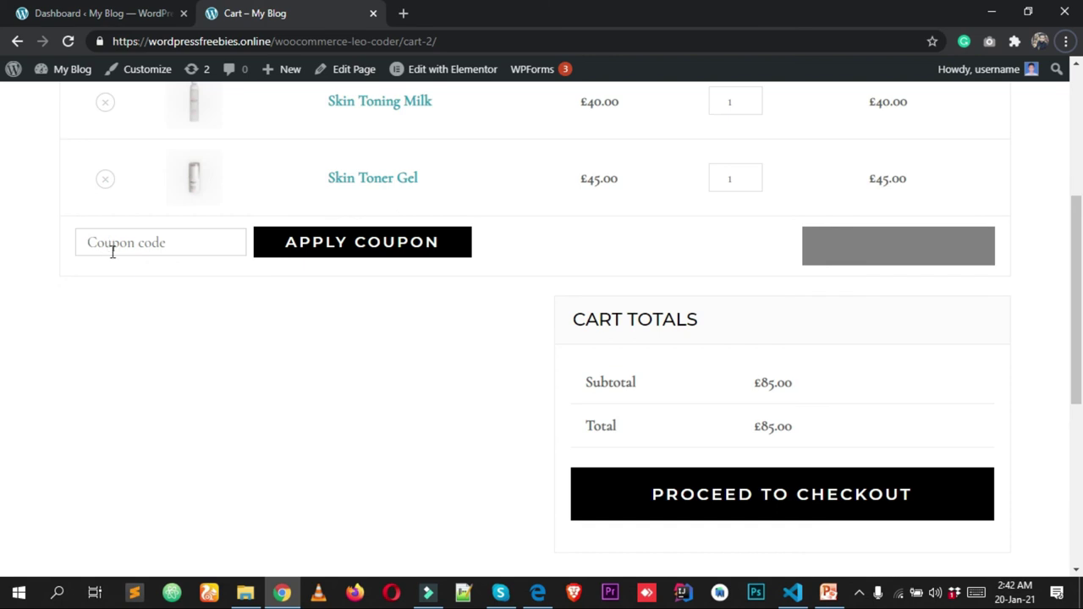
scroll(160, 246, "up", 1)
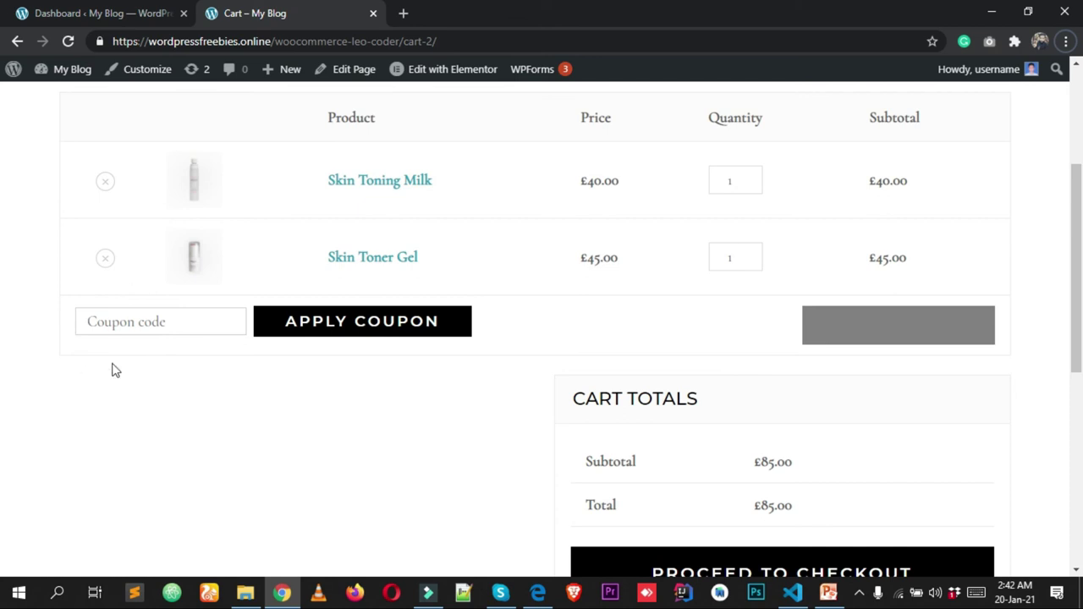
scroll(121, 346, "down", 2)
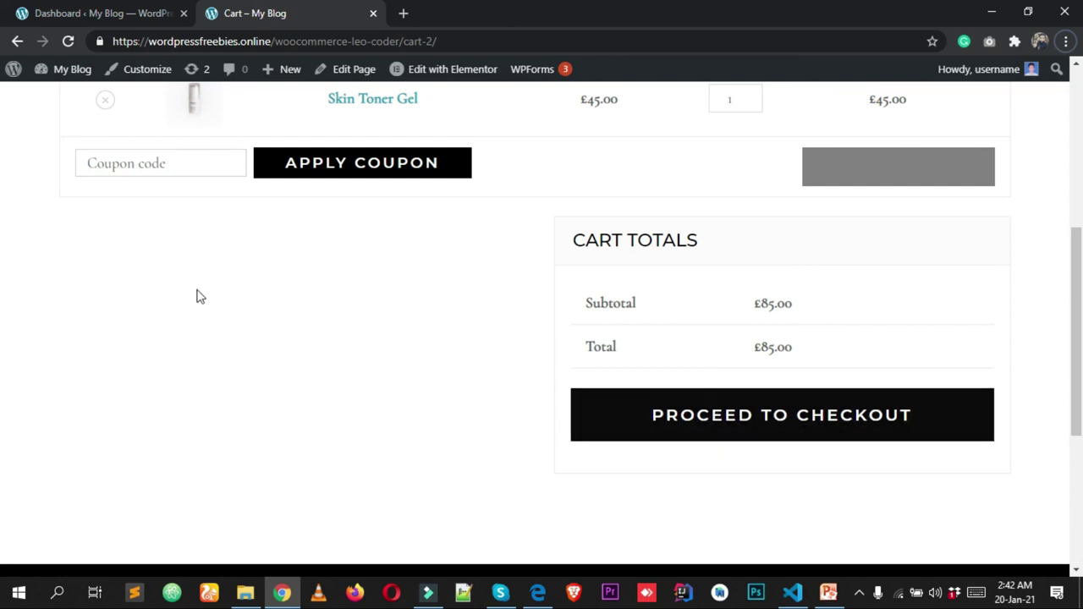
scroll(169, 288, "up", 1)
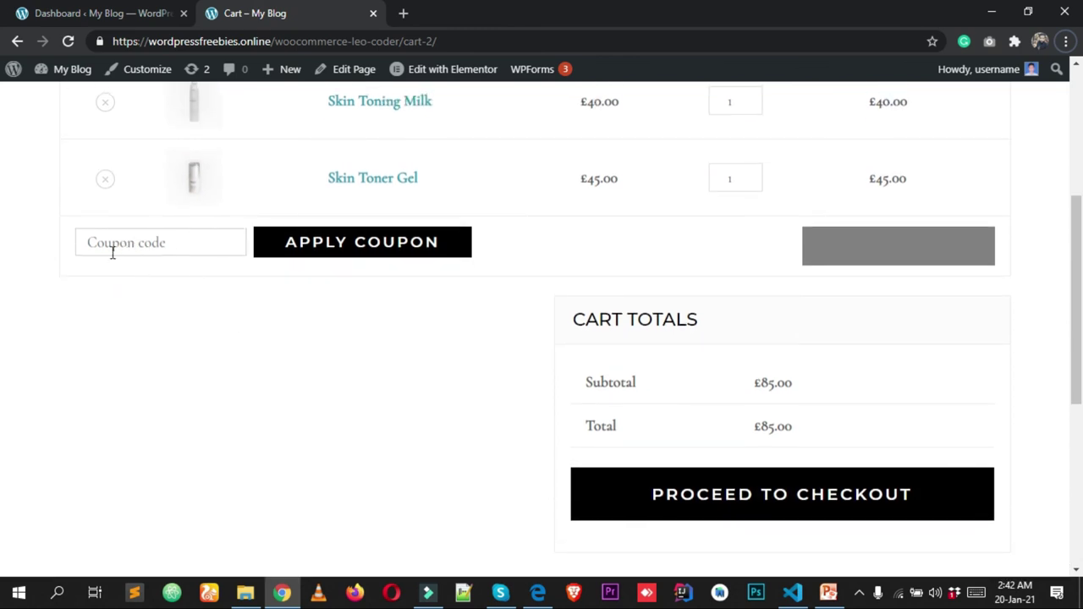
scroll(198, 276, "down", 2)
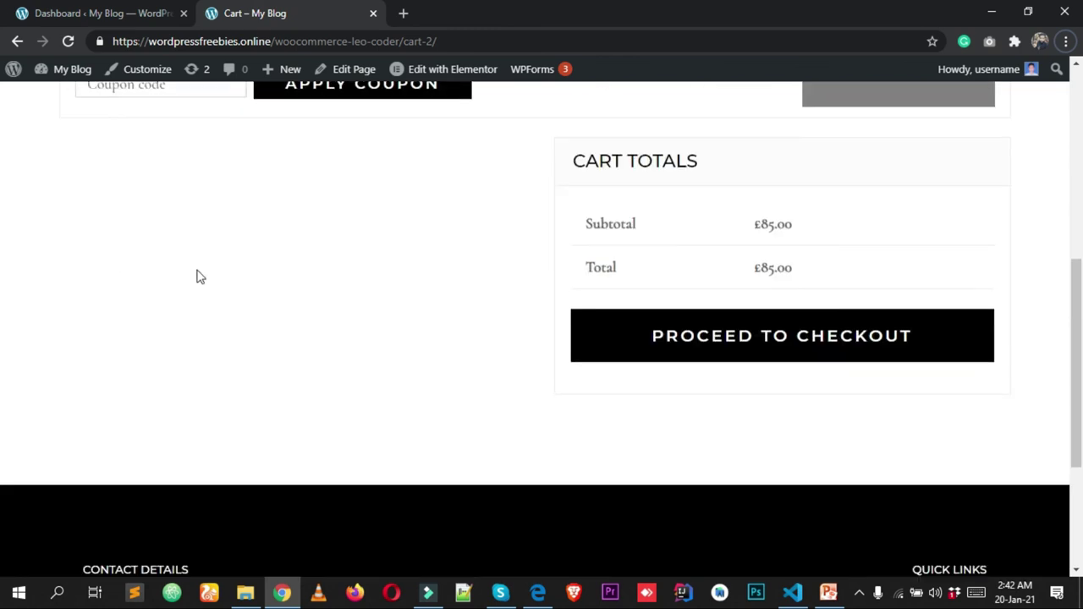
left_click(773, 345)
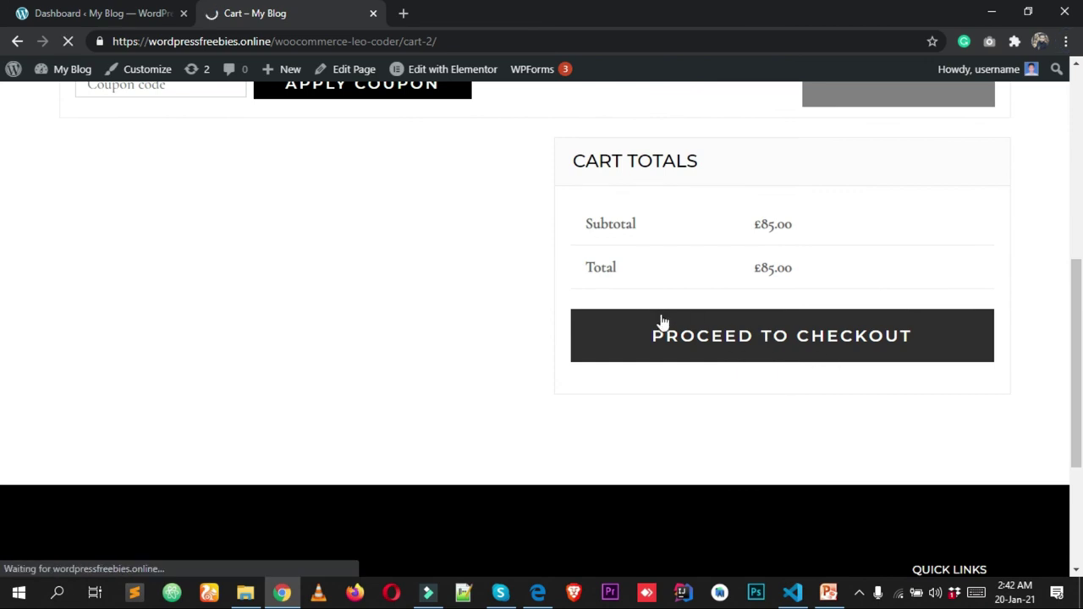
scroll(662, 322, "up", 3)
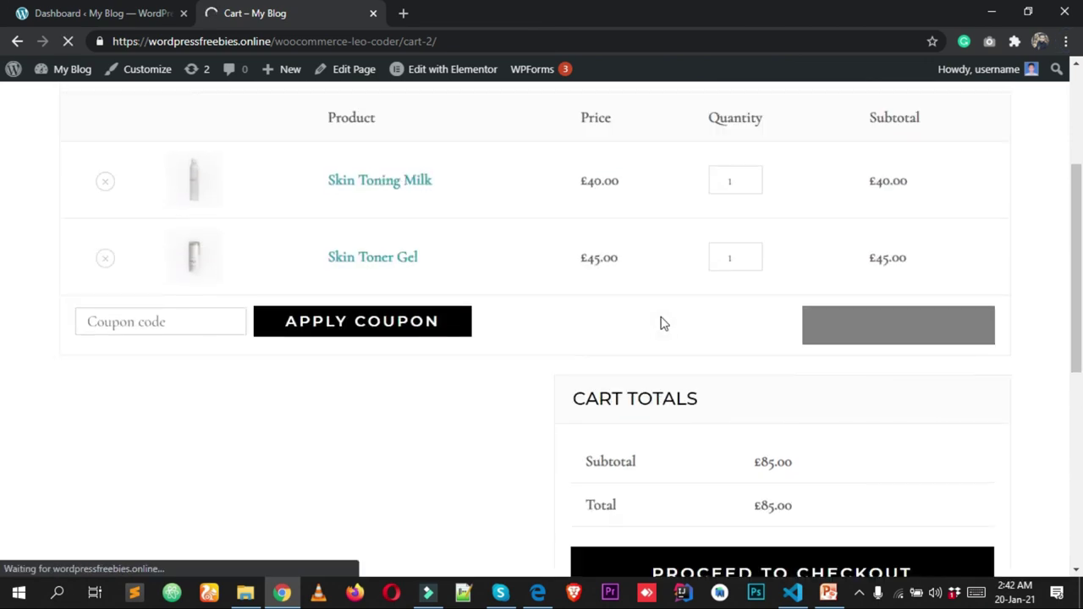
scroll(663, 324, "down", 3)
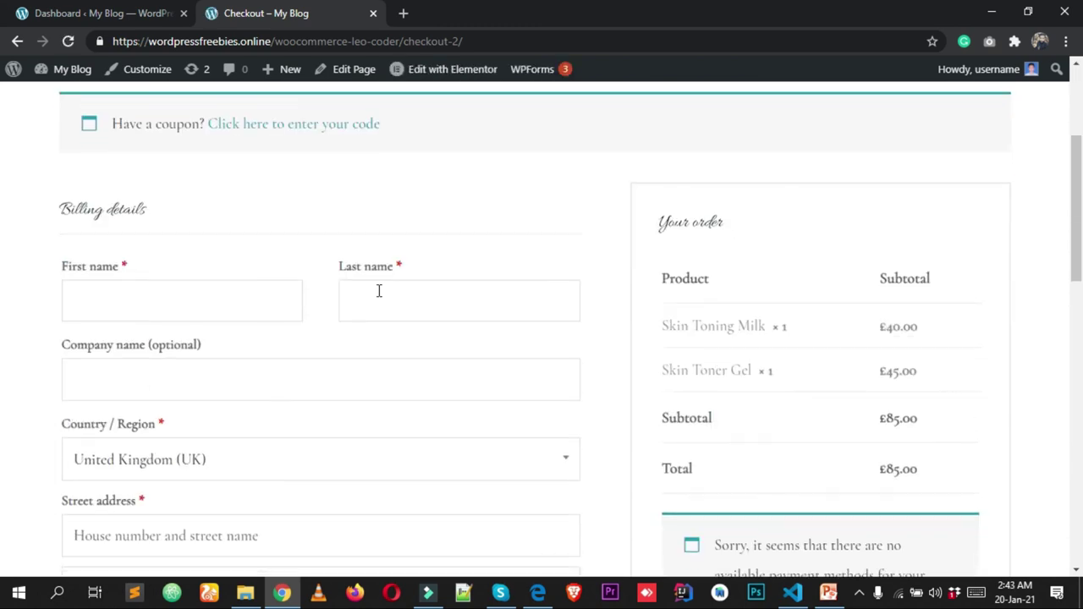
scroll(541, 304, "down", 12)
scroll(626, 326, "up", 4)
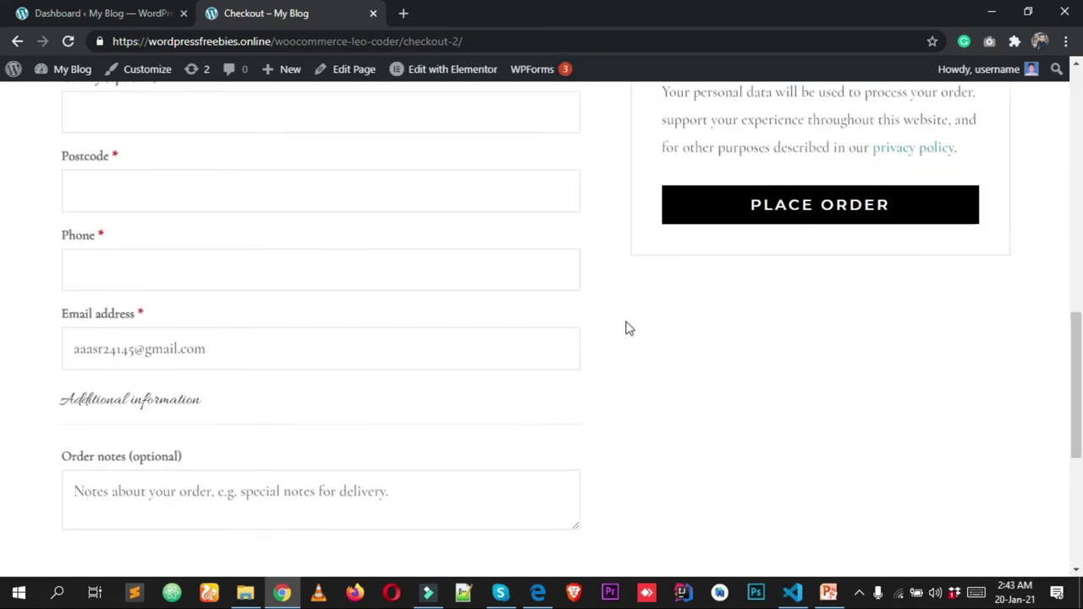
scroll(626, 328, "up", 10)
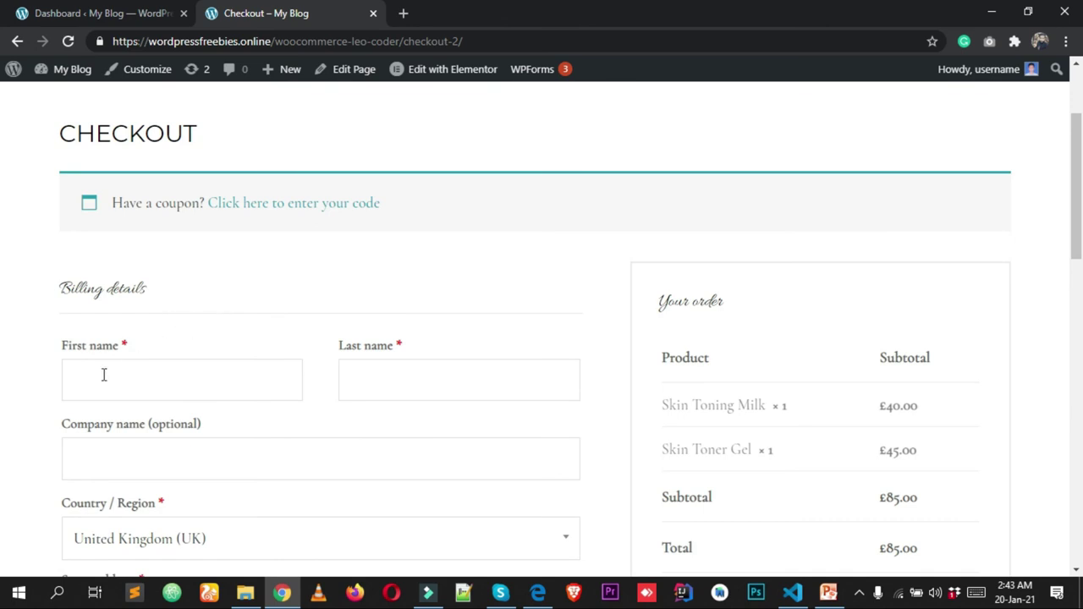
scroll(93, 310, "down", 8)
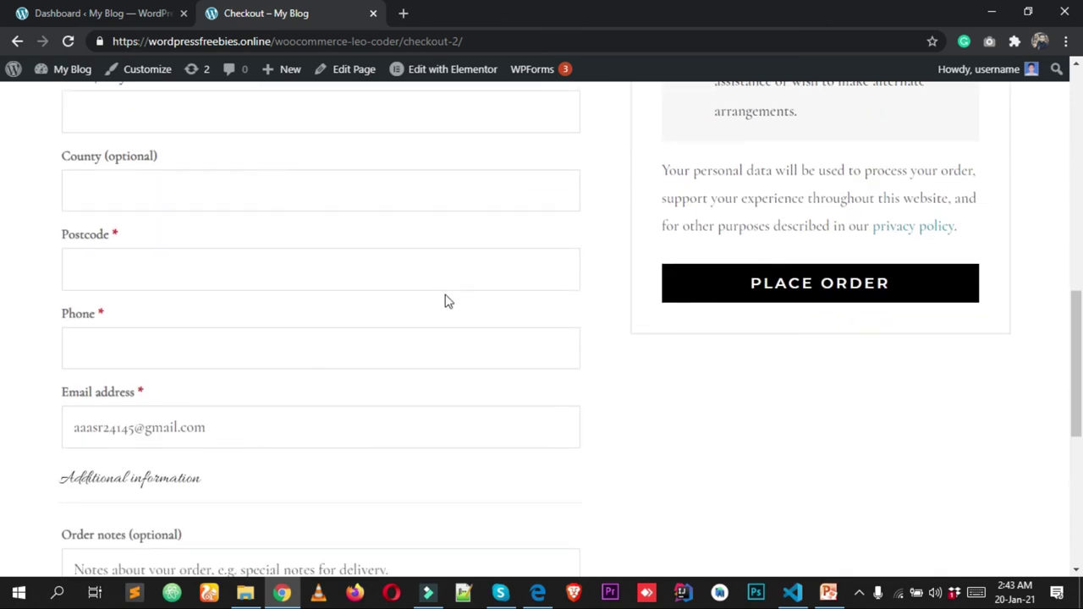
scroll(344, 290, "up", 1)
scroll(343, 290, "up", 1)
scroll(736, 286, "down", 1)
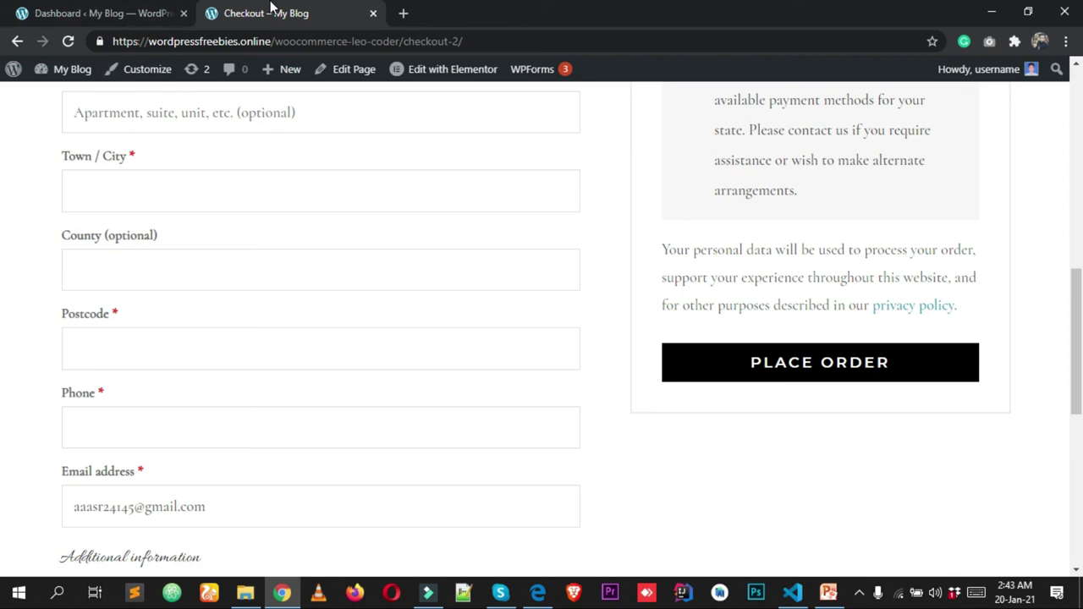
Switch to the WordPress dashboard tab and open the WooCommerce admin Home
left_click(142, 10)
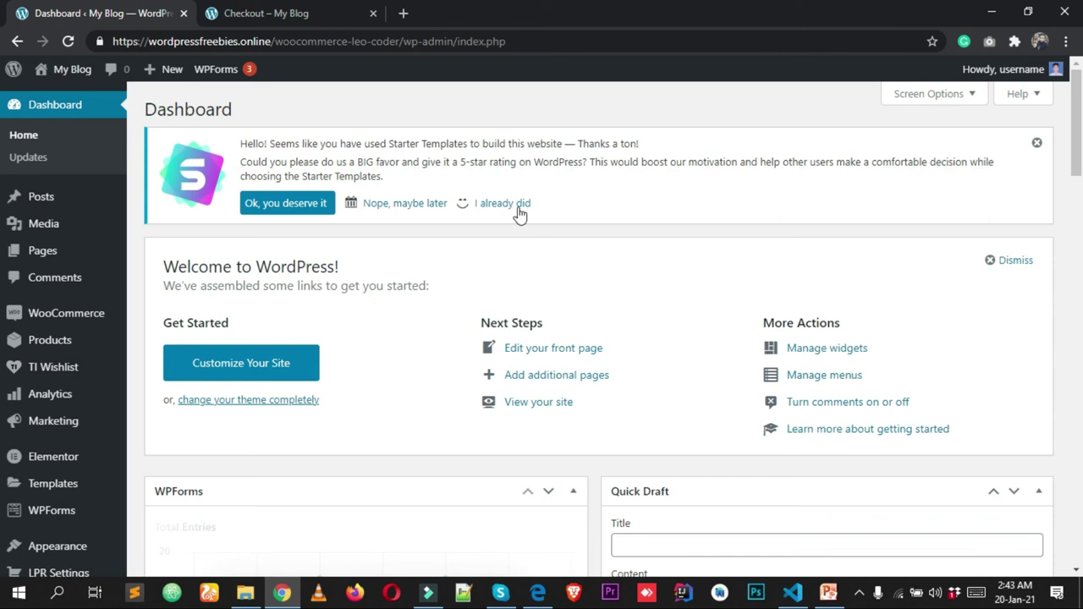
scroll(664, 186, "down", 5)
scroll(672, 235, "up", 5)
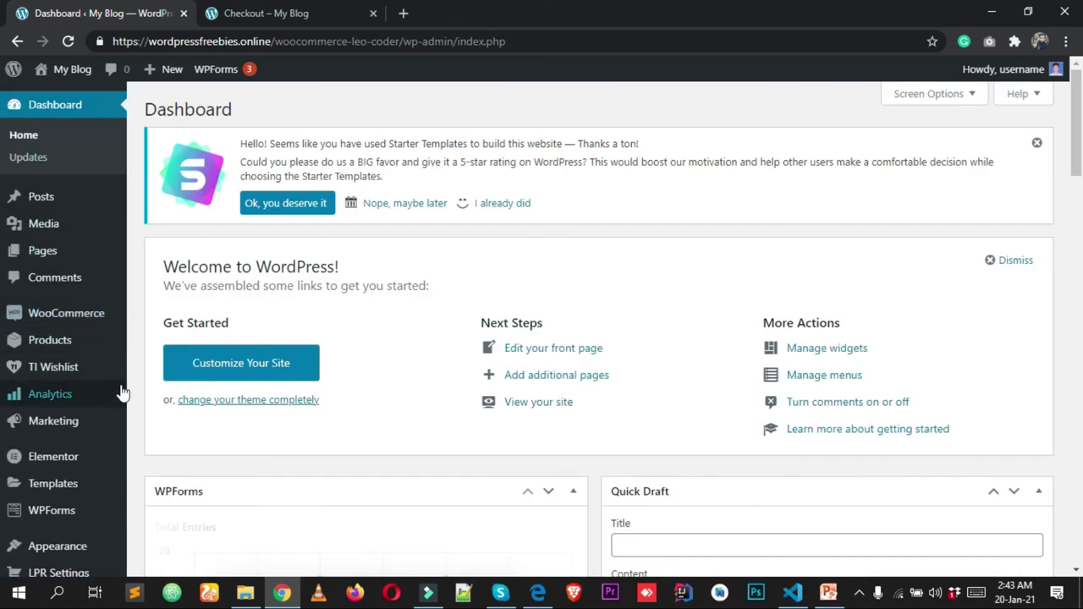
left_click(64, 315)
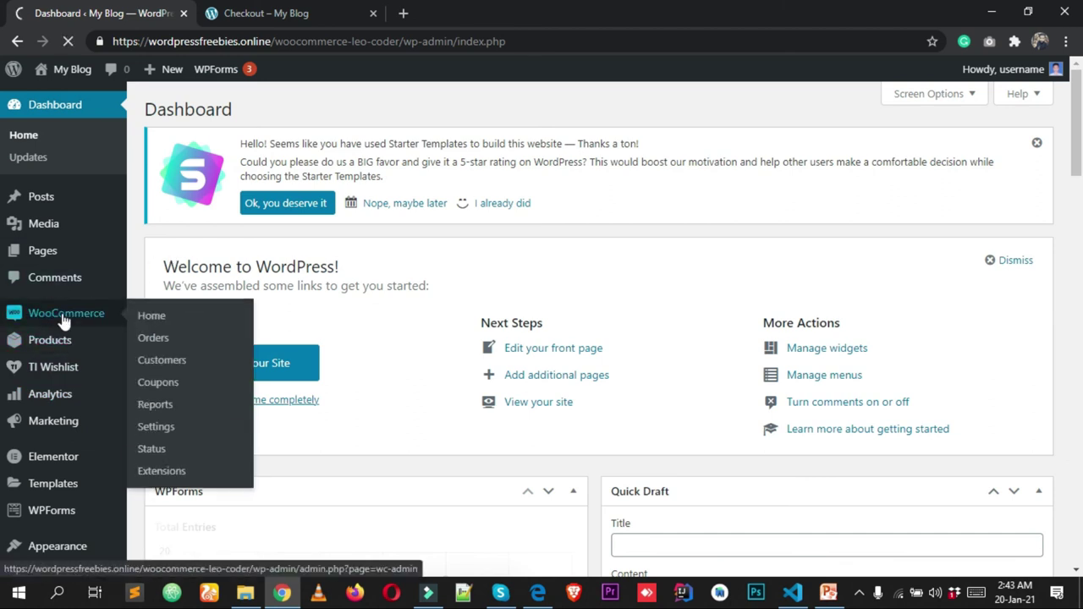
Check the checkout form in its tab, then return to the WooCommerce admin tab
left_click(271, 12)
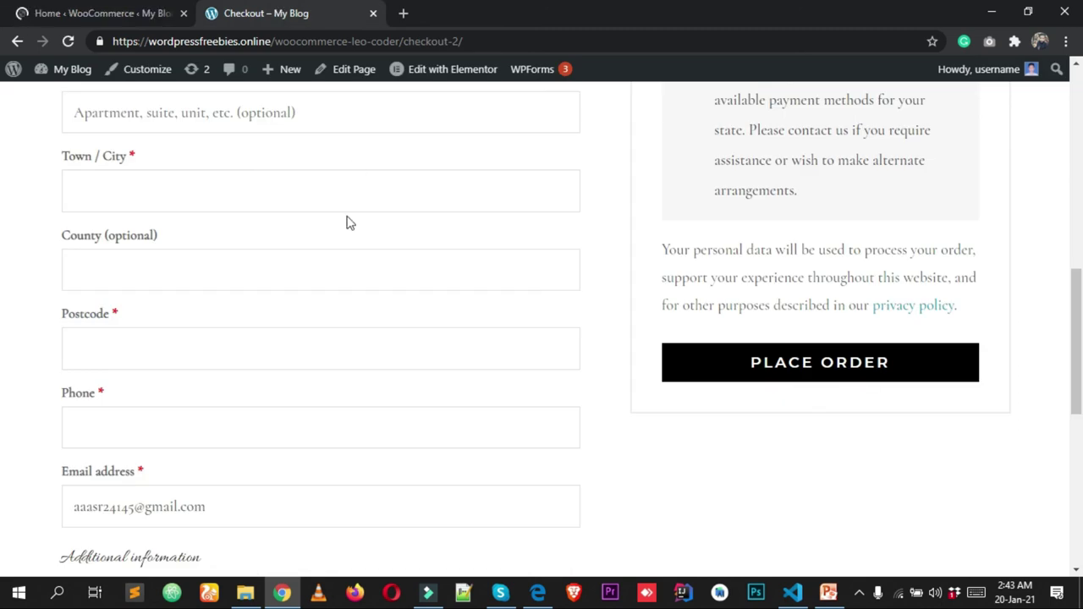
scroll(336, 211, "up", 2)
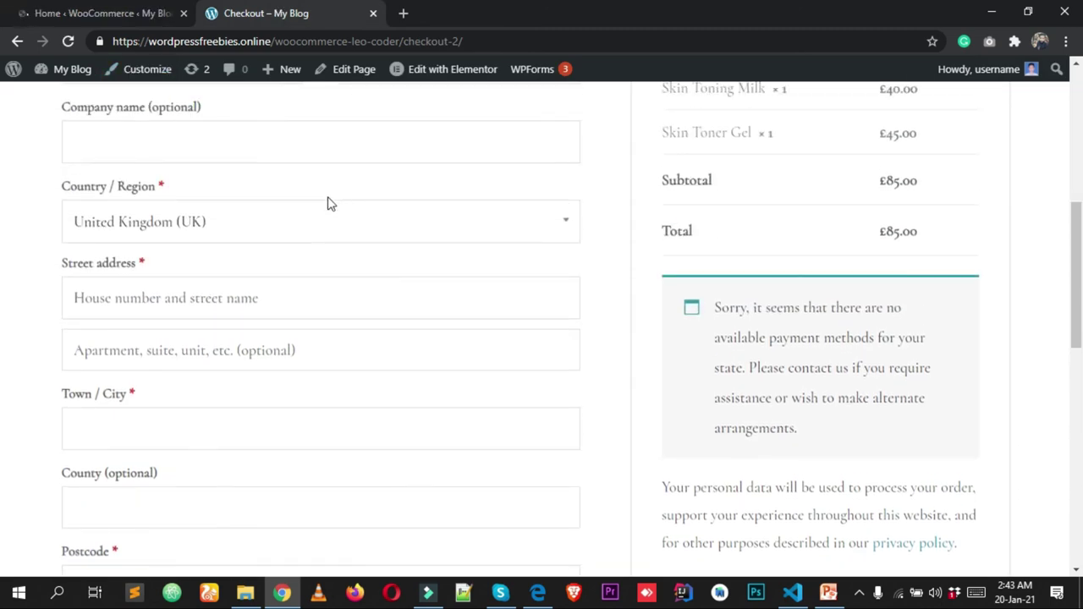
scroll(591, 242, "down", 4)
scroll(592, 245, "down", 1)
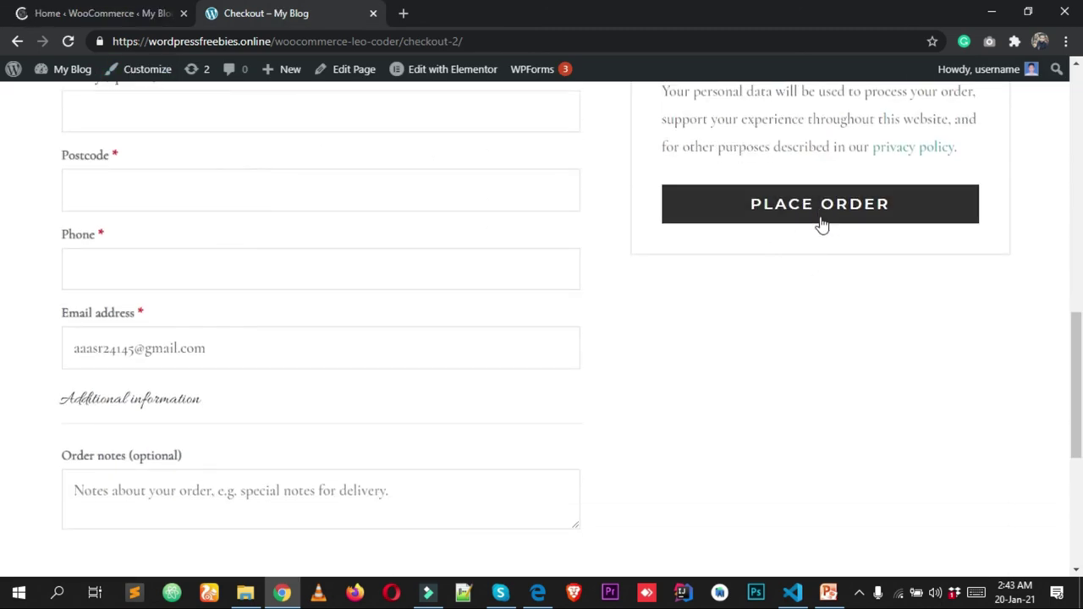
left_click(102, 12)
left_click(314, 10)
left_click(102, 13)
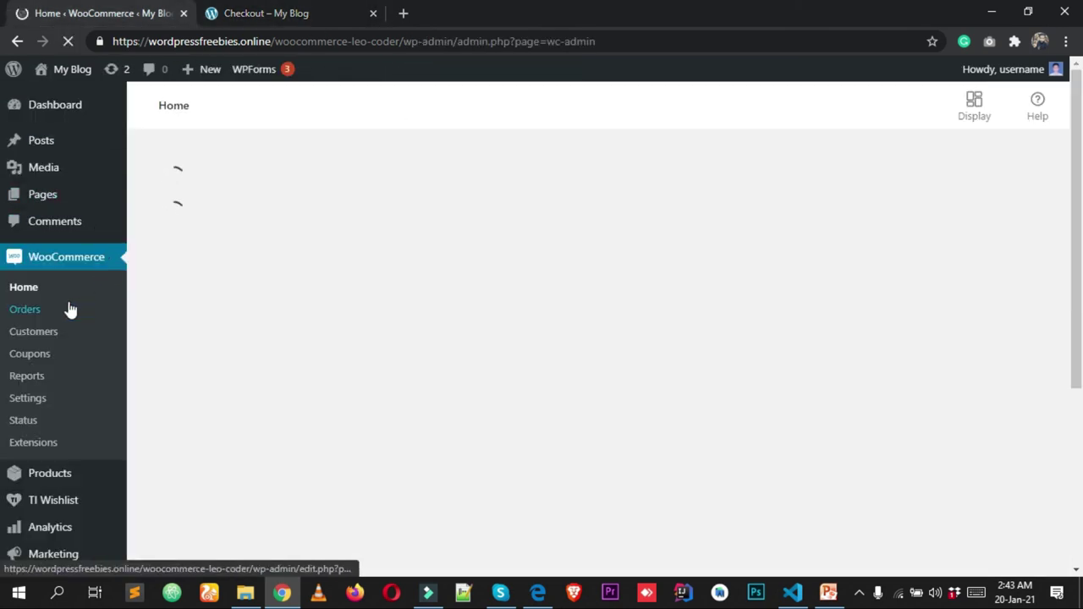
Open WooCommerce Orders and confirm the list shows no orders received yet
left_click(26, 309)
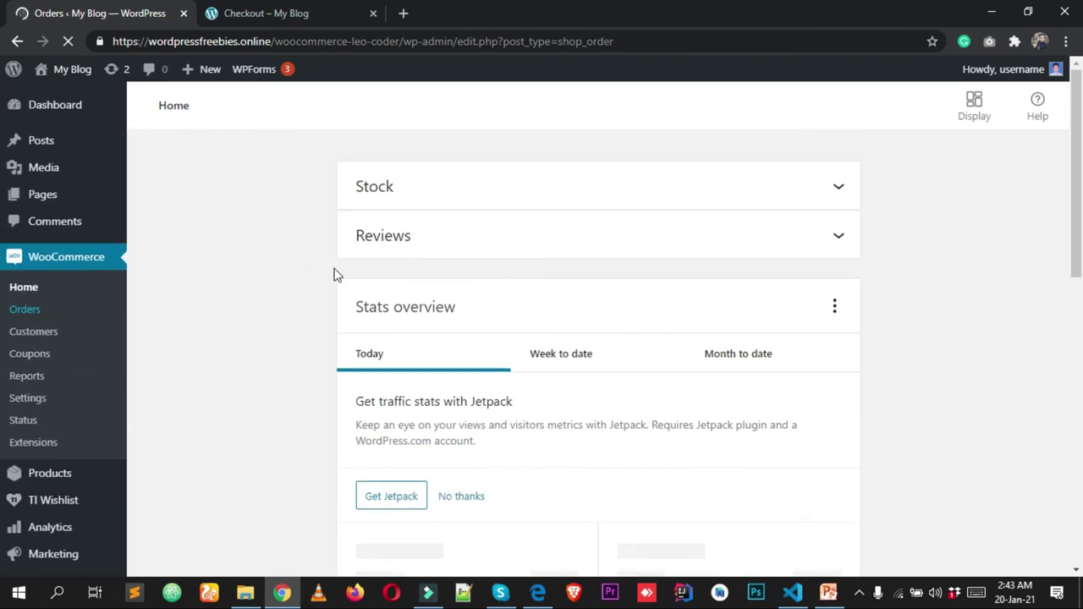
scroll(339, 279, "down", 2)
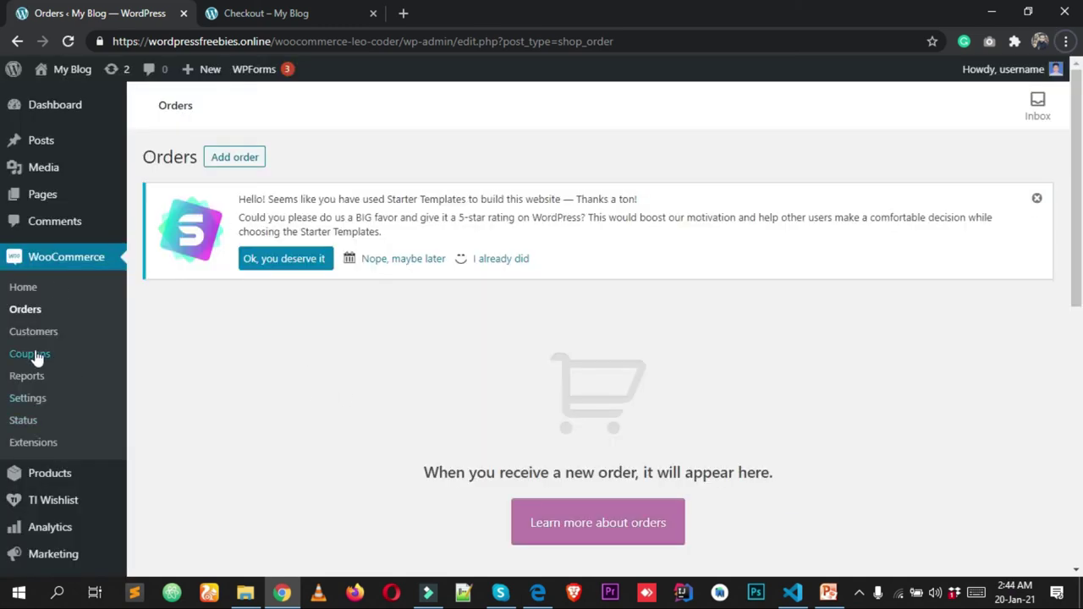
scroll(493, 363, "down", 2)
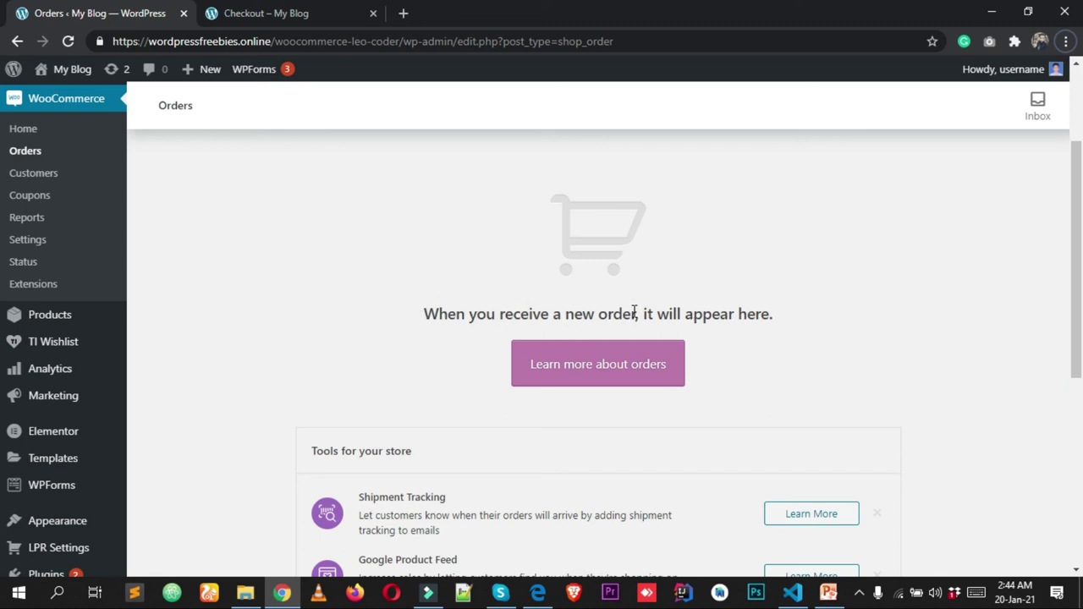
scroll(634, 314, "up", 2)
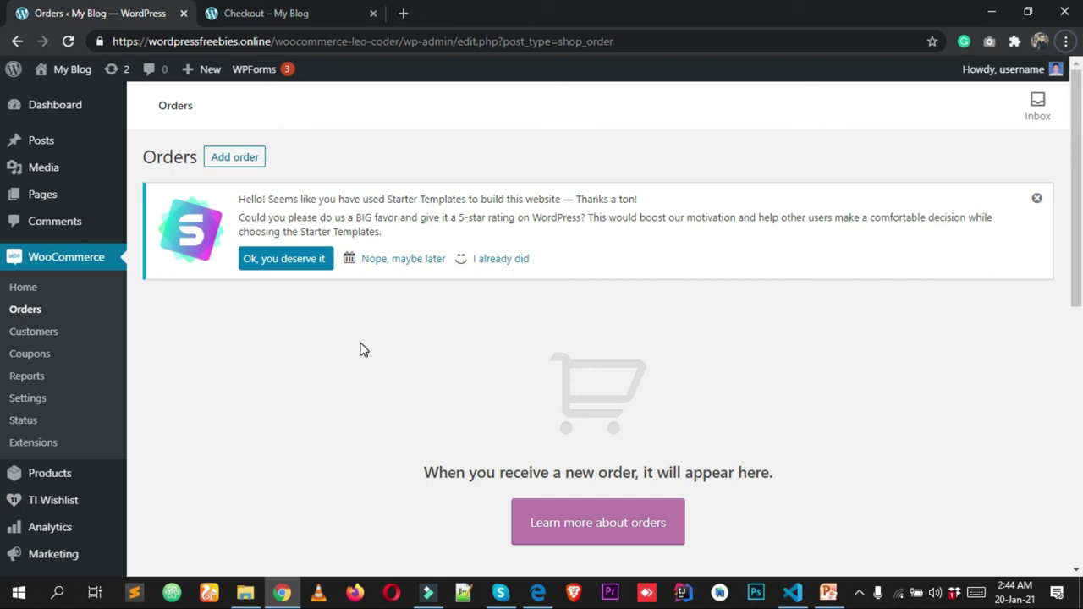
Leave checkout for the Cosmetics homepage with its 'Beauty Pronounced' hero, cart still at £85.00
left_click(328, 8)
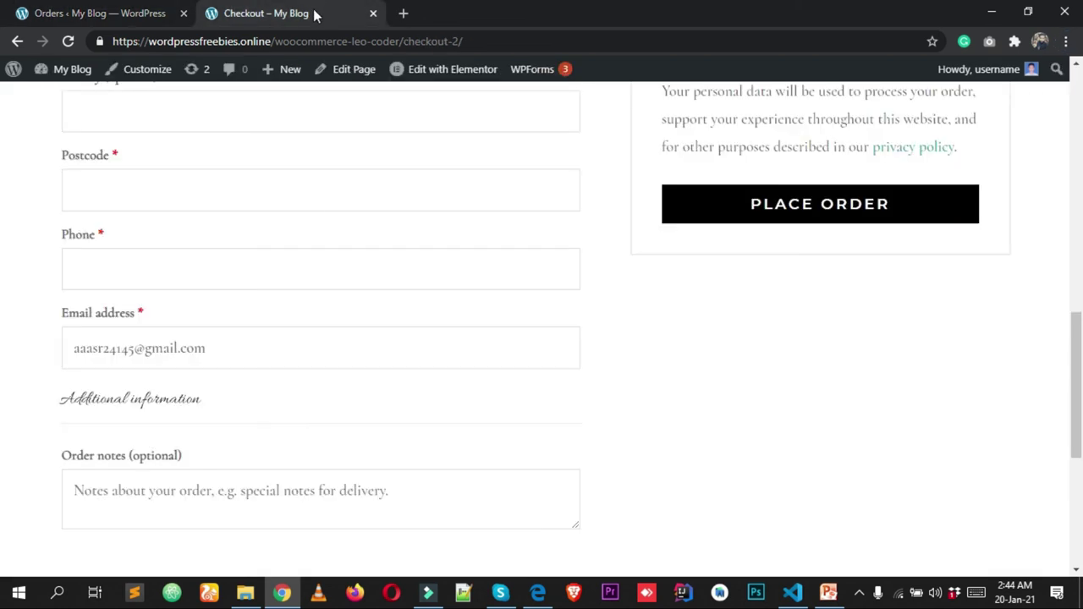
scroll(330, 251, "up", 10)
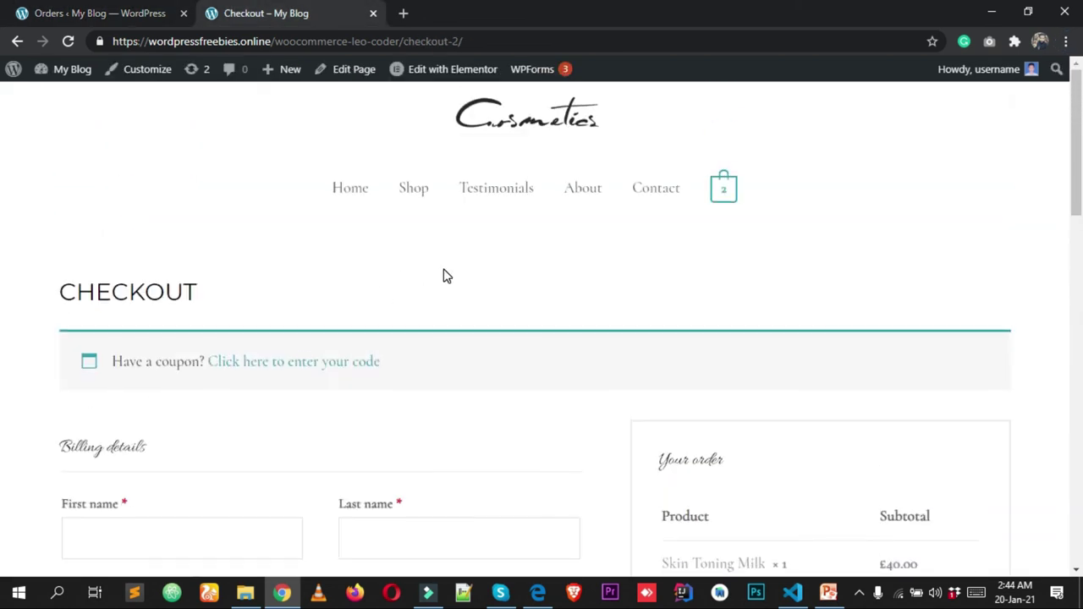
left_click(342, 190)
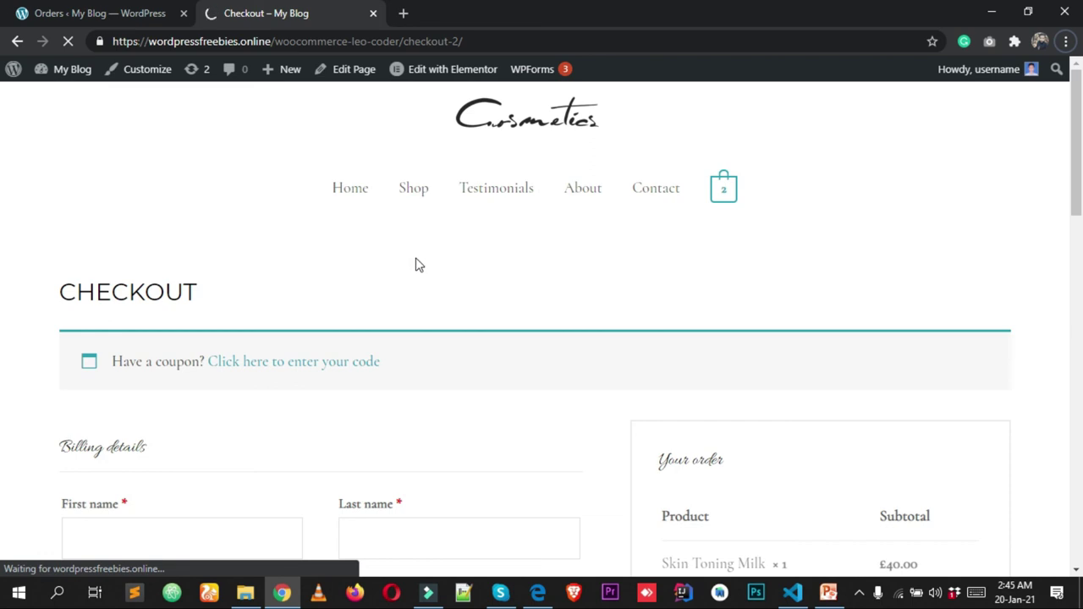
scroll(407, 269, "down", 5)
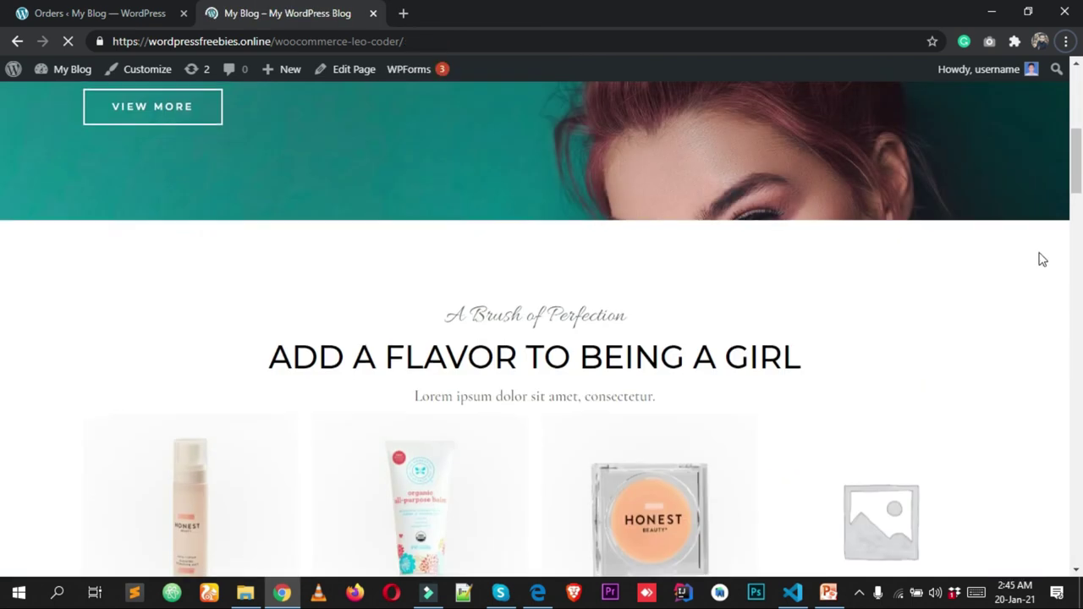
scroll(1, 254, "down", 10)
scroll(3, 242, "up", 4)
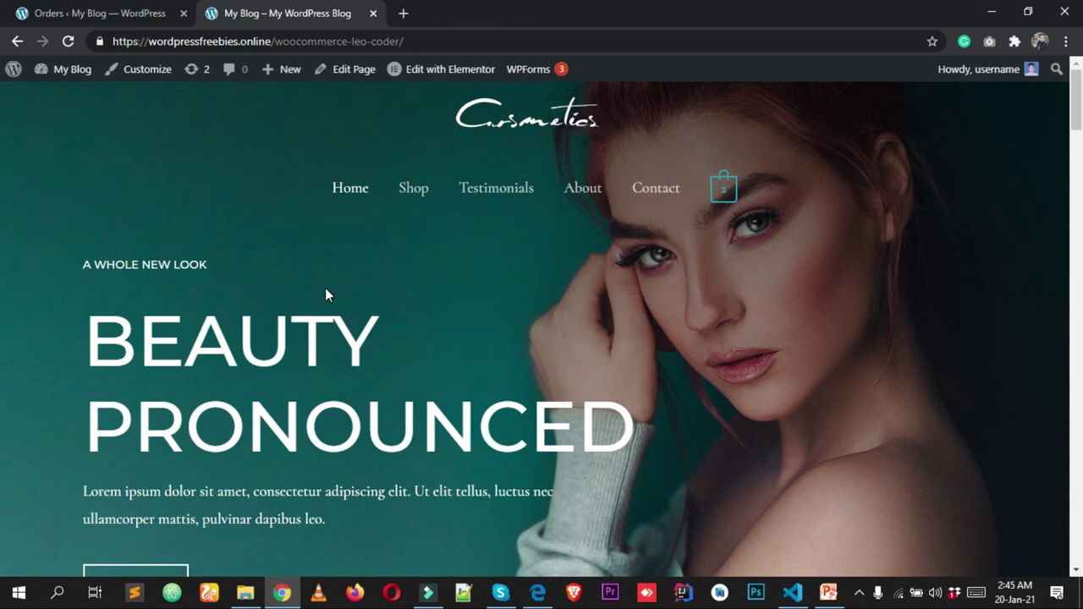
scroll(325, 288, "down", 2)
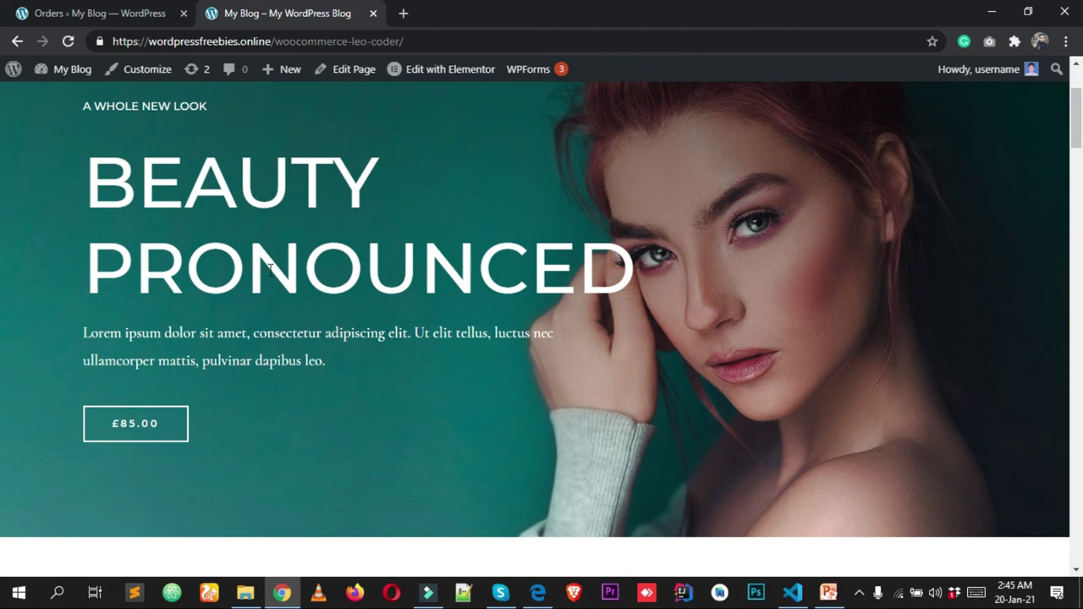
scroll(169, 355, "down", 1)
scroll(351, 317, "down", 2)
scroll(350, 317, "up", 5)
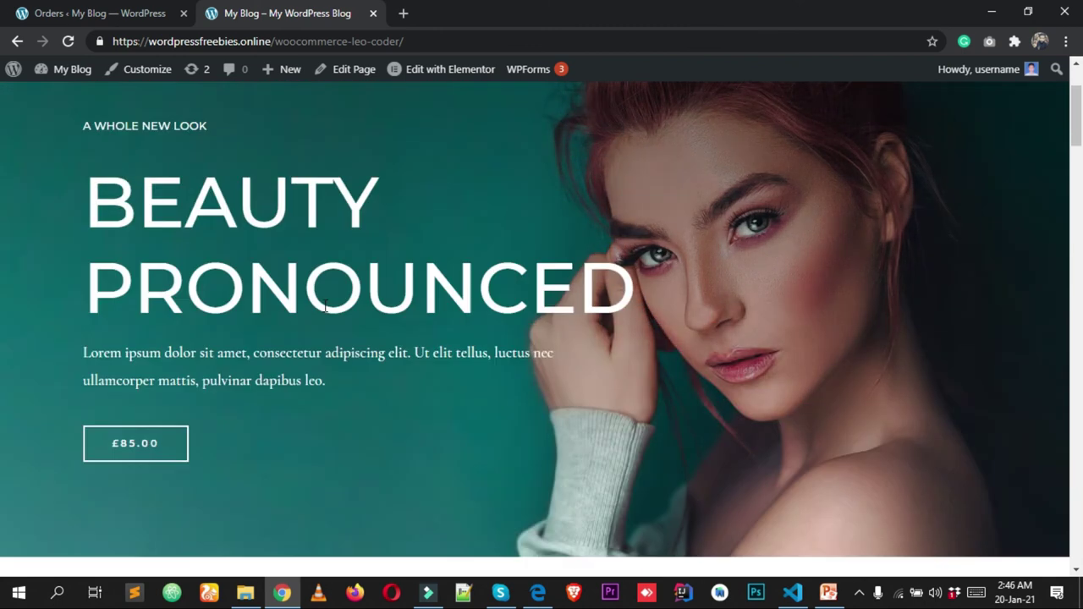
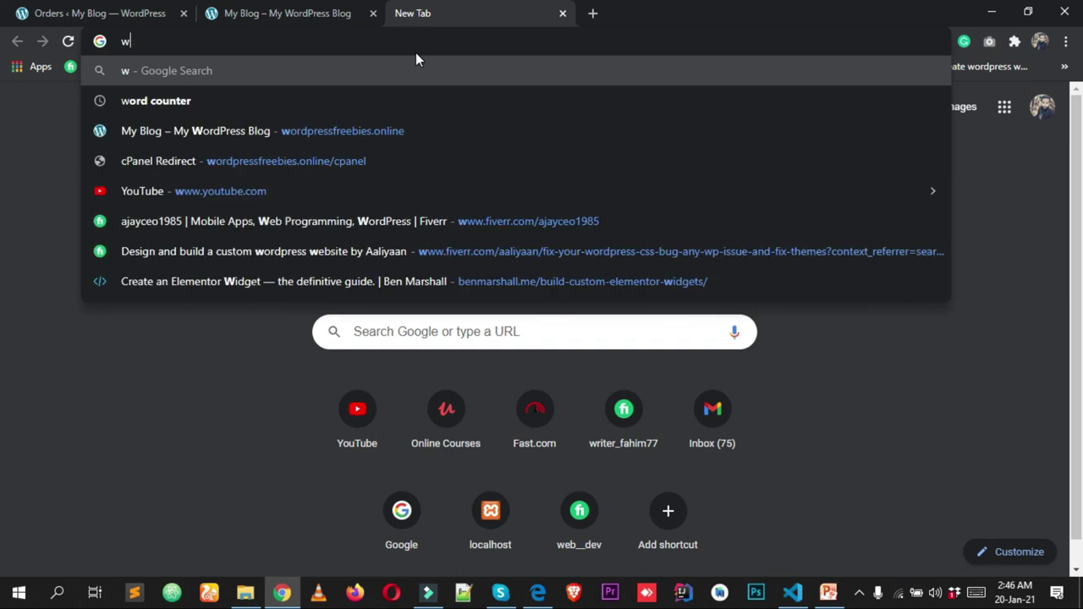
Navigate the new tab to wordpresstuts.learnhunter.live/tmdhosting after a pasted address first loads
type("6")
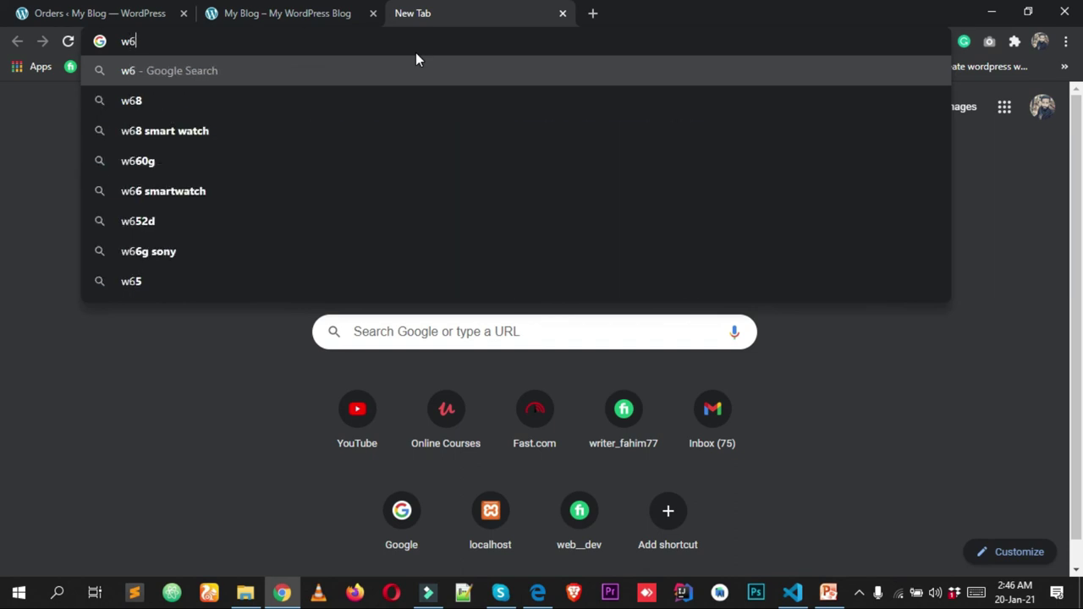
key("ctrl+a")
type("wordpressfreebies.online")
key("Return")
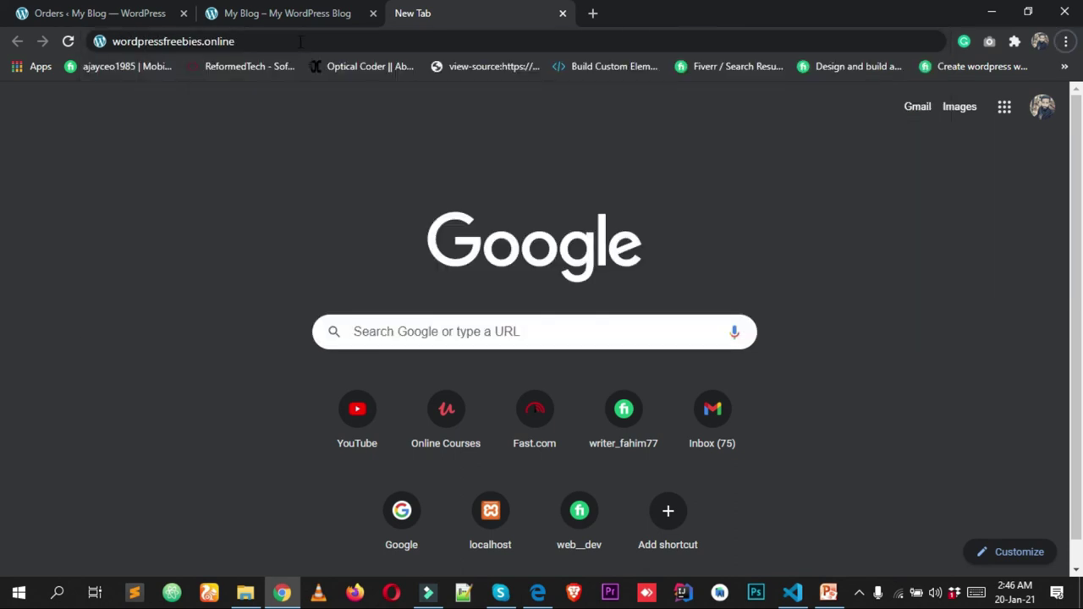
left_click(300, 41)
type("wordpres")
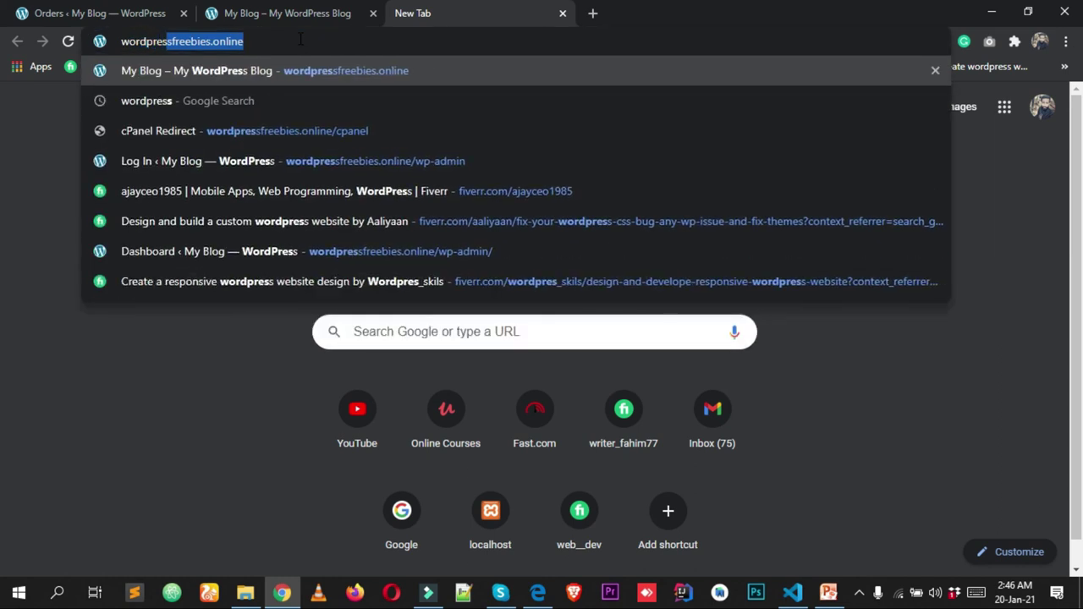
type("s")
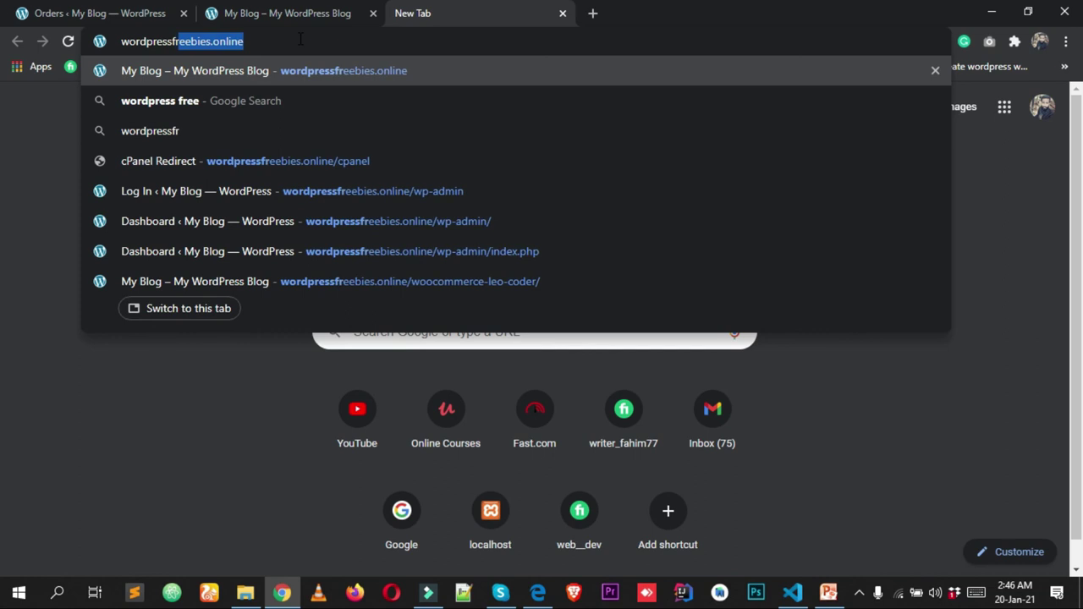
key("BackSpace")
type("tu")
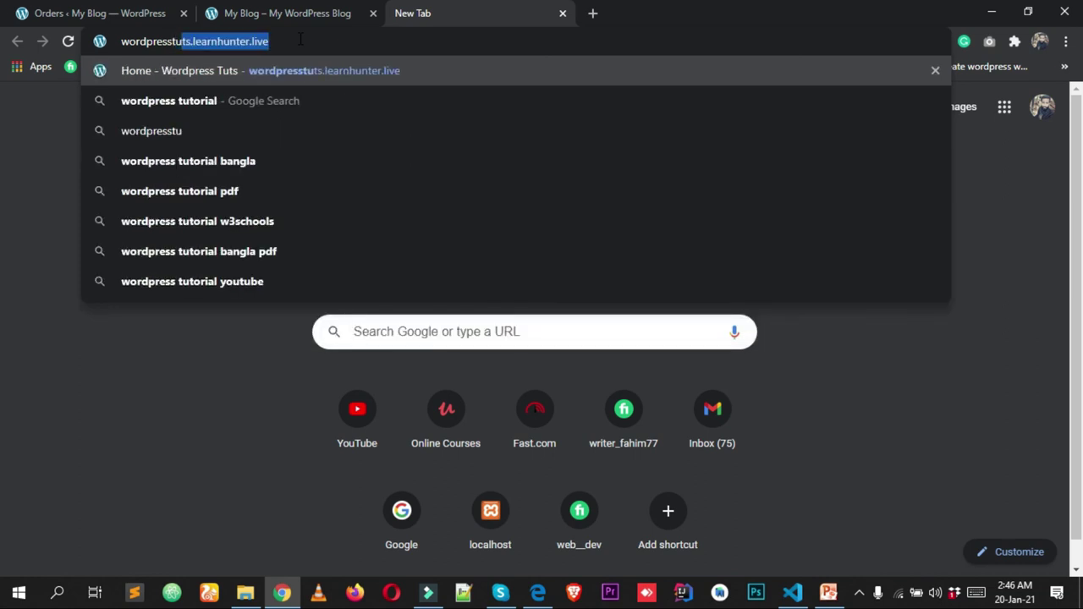
key("Right")
type("/tm")
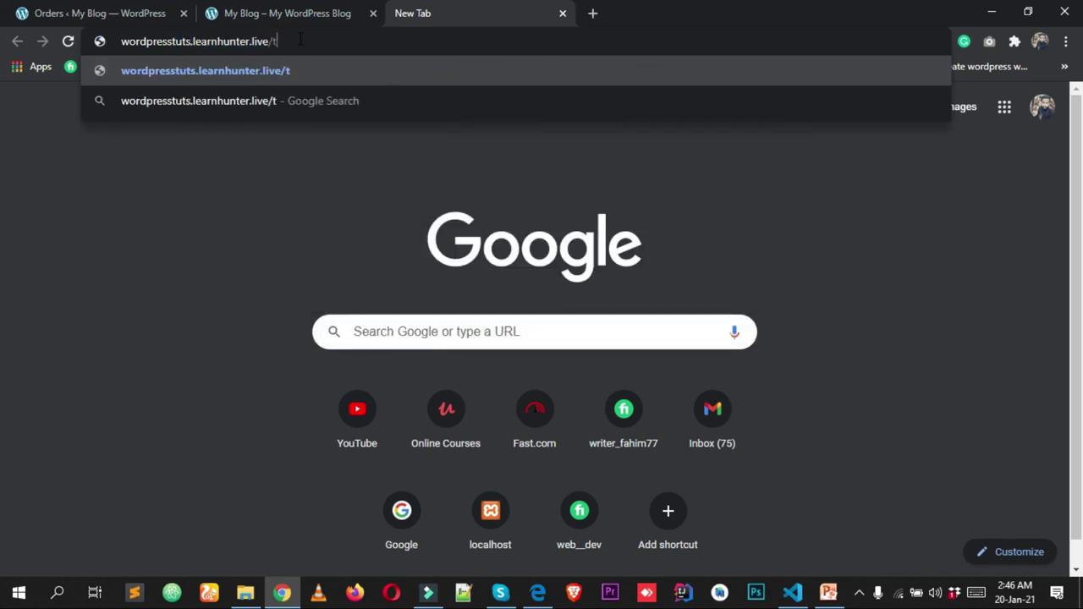
type("dhosting")
key("Return")
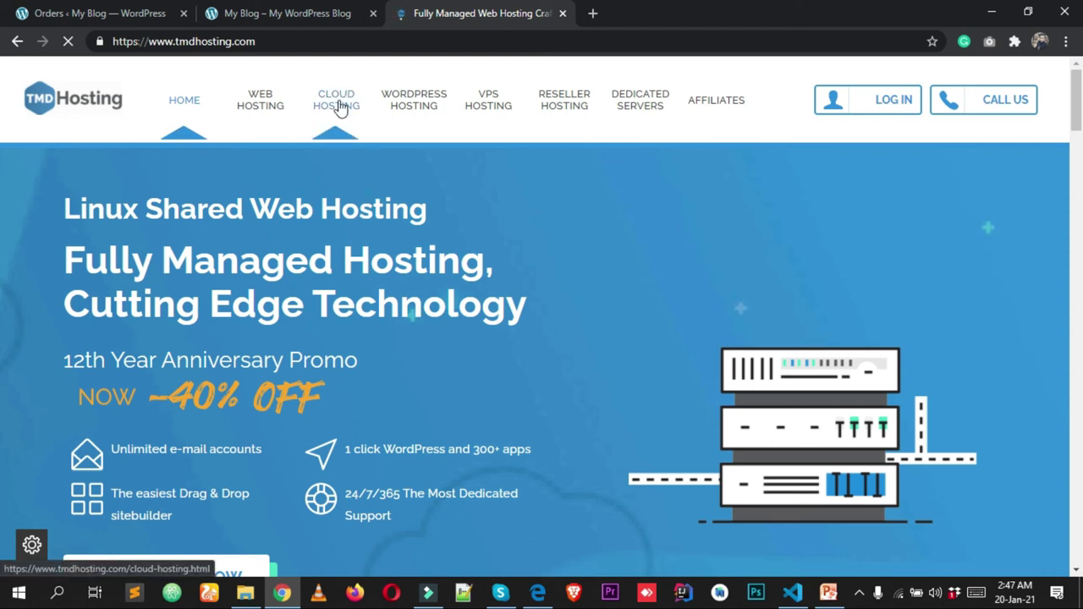
Review the Starter, Business and Enterprise Cloud plans at $5.95, $6.95 and $9.95/mo
left_click(339, 108)
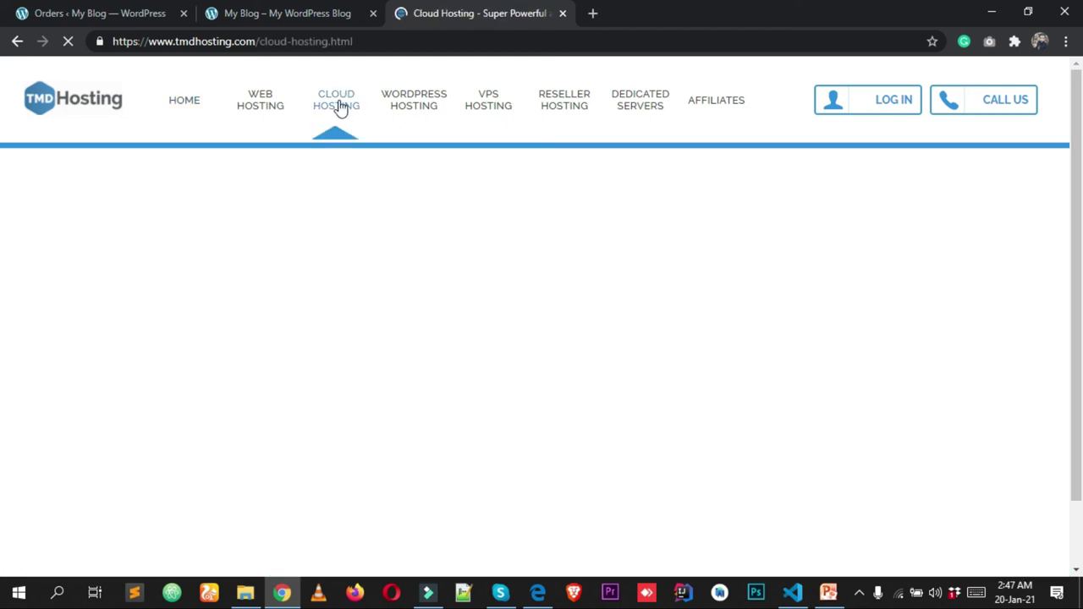
scroll(360, 313, "down", 8)
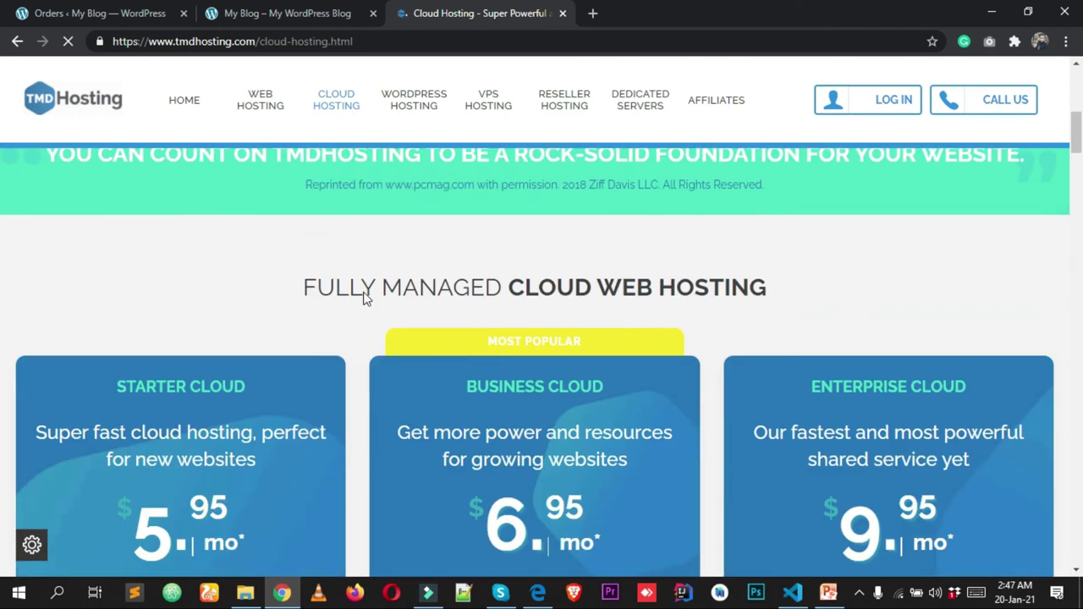
scroll(315, 292, "down", 1)
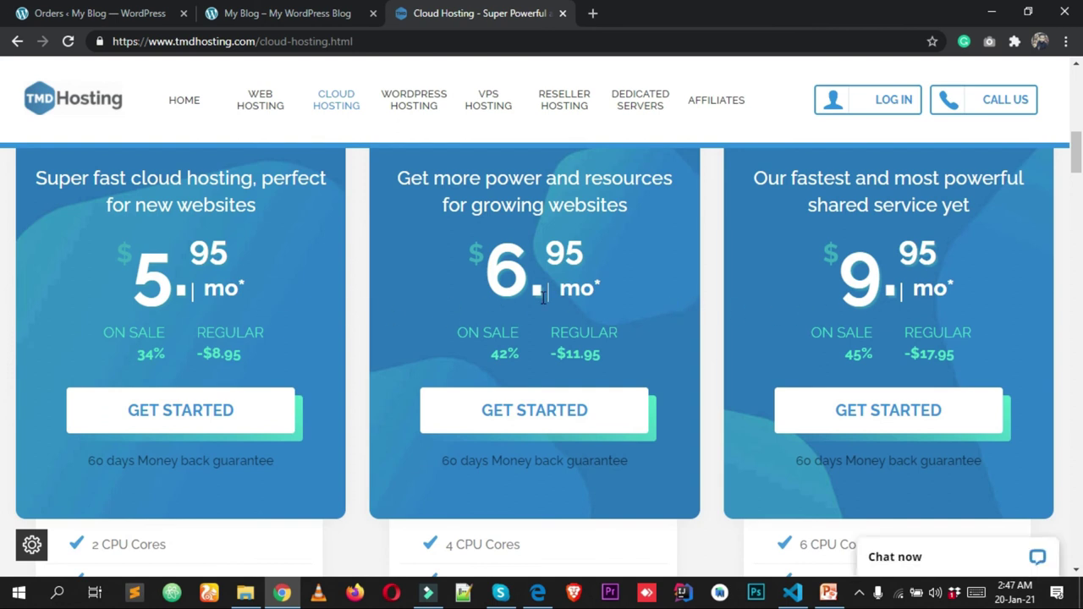
scroll(543, 296, "up", 1)
scroll(550, 298, "down", 1)
scroll(534, 324, "up", 2)
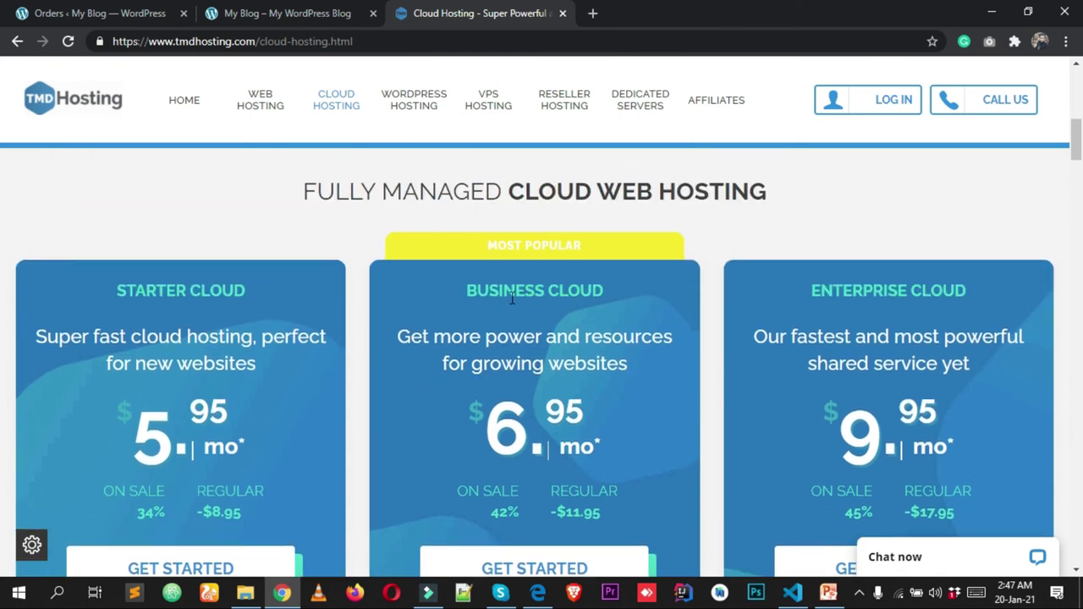
scroll(621, 305, "down", 4)
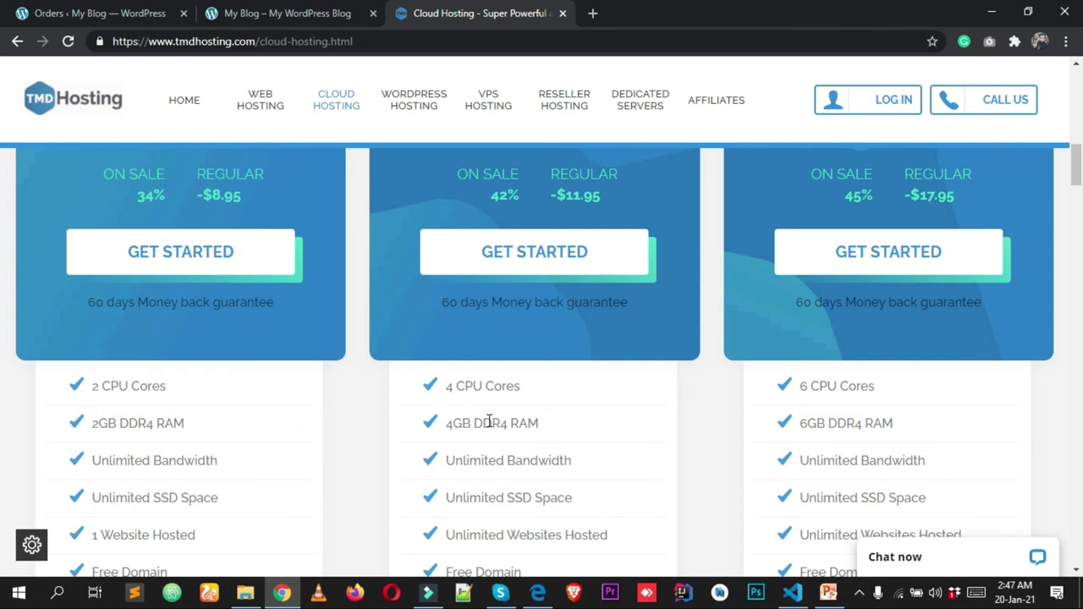
scroll(499, 423, "down", 1)
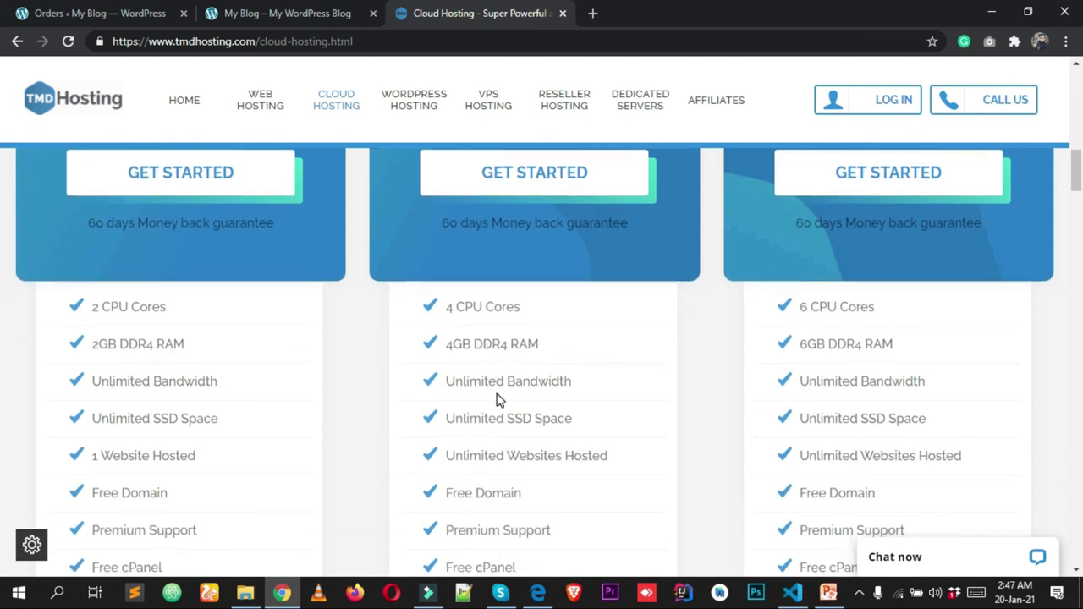
scroll(491, 401, "down", 1)
scroll(543, 421, "down", 1)
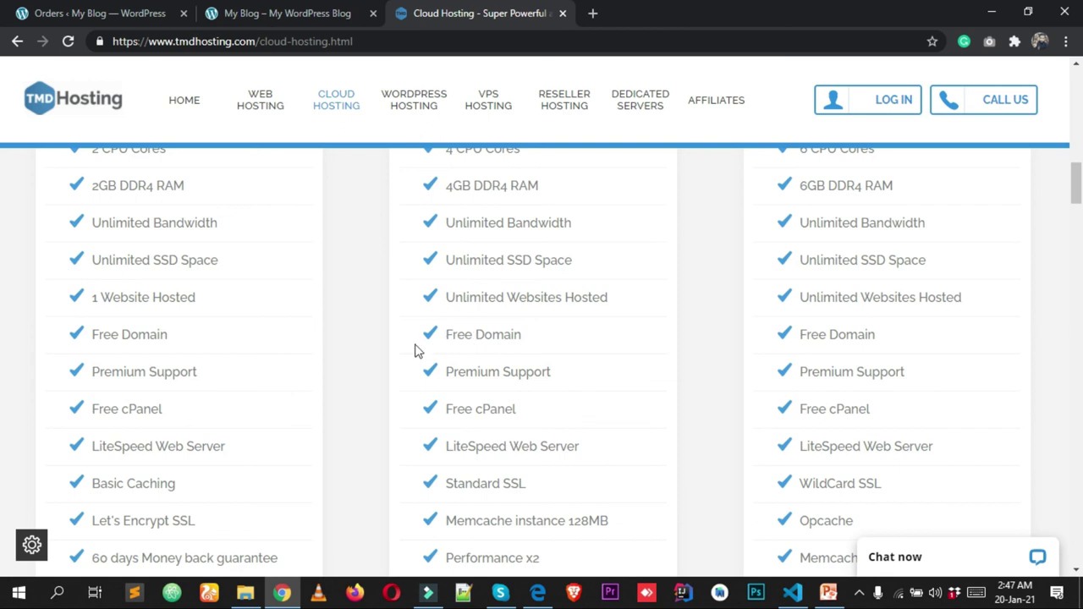
scroll(520, 372, "up", 1)
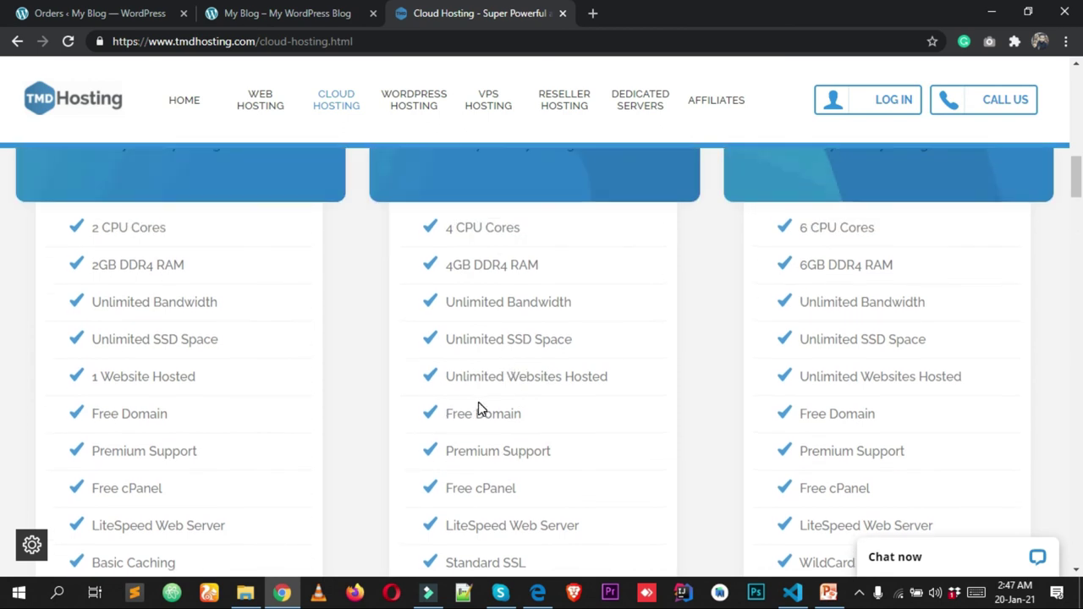
Open the LiveChat panel, attempt to start a chat, then minimize it
left_click(907, 554)
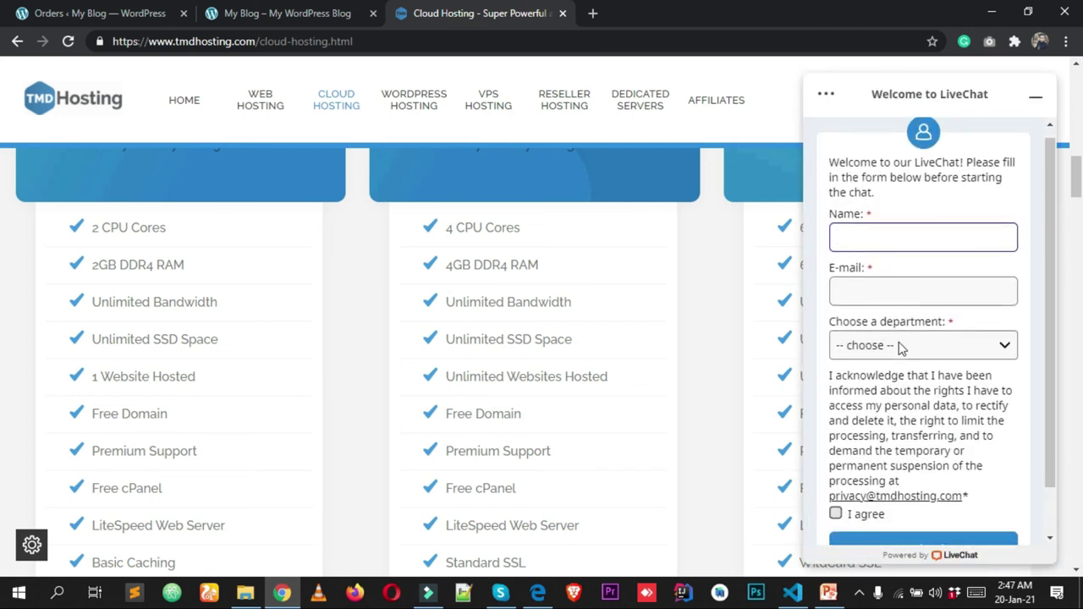
left_click(1036, 104)
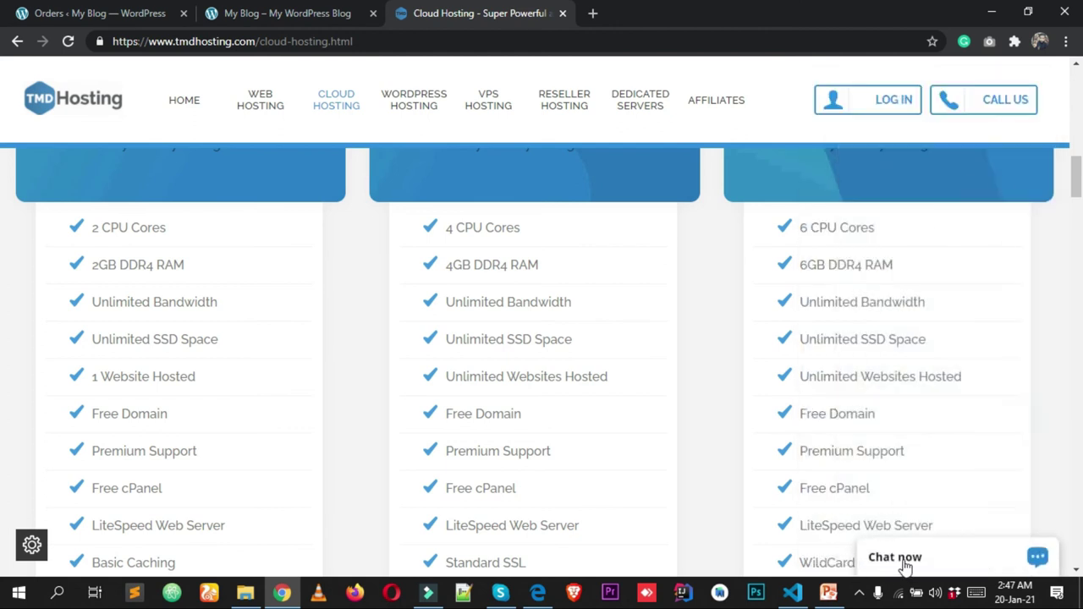
left_click(898, 559)
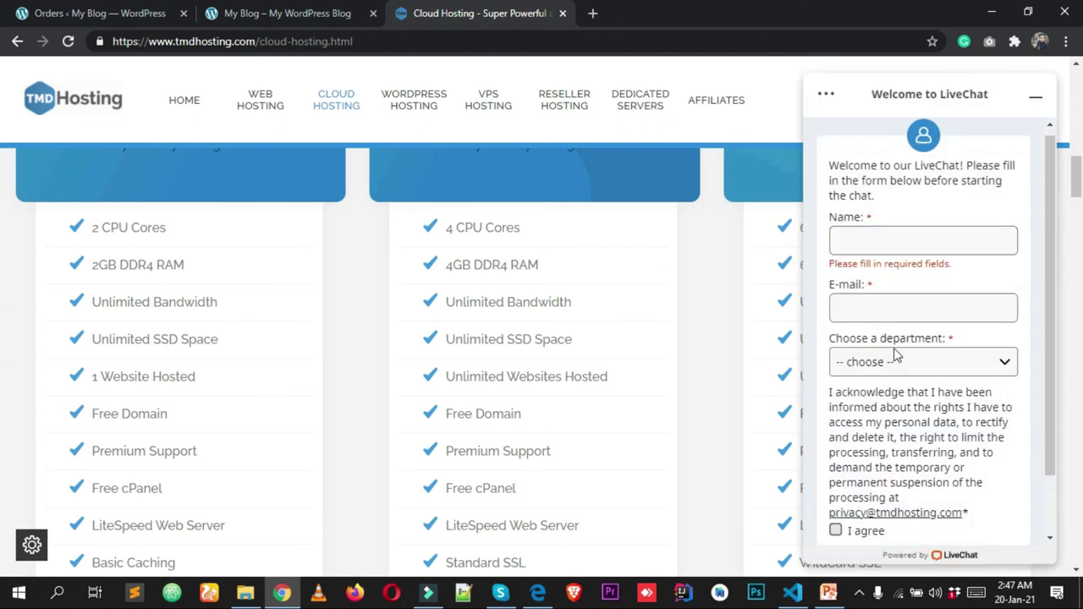
scroll(908, 375, "down", 1)
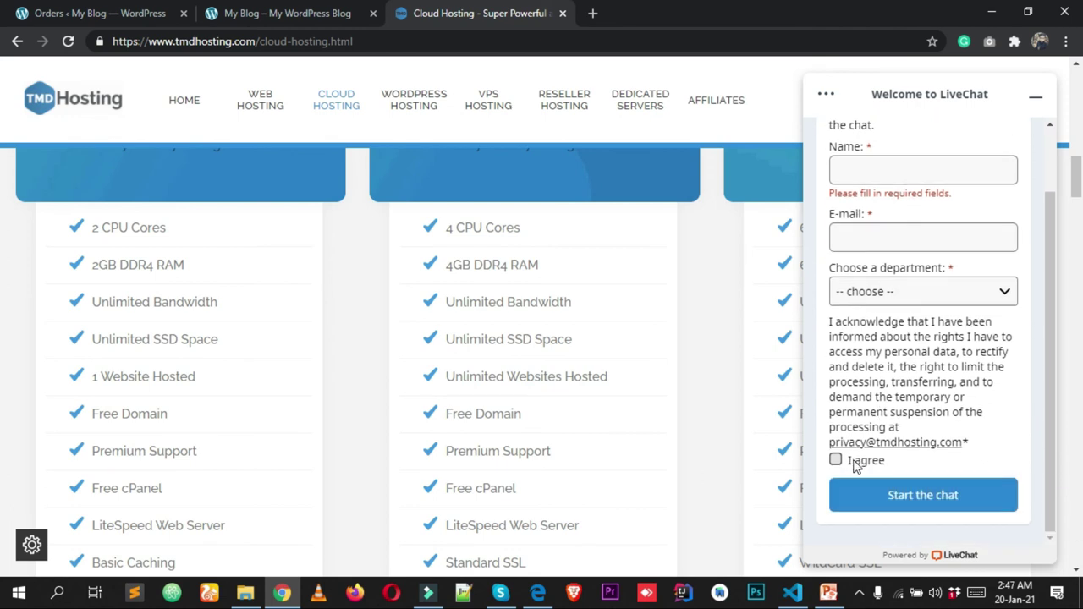
left_click(913, 503)
triple_click(894, 376)
left_click(903, 381)
scroll(907, 385, "up", 1)
scroll(909, 387, "down", 1)
scroll(1009, 255, "up", 1)
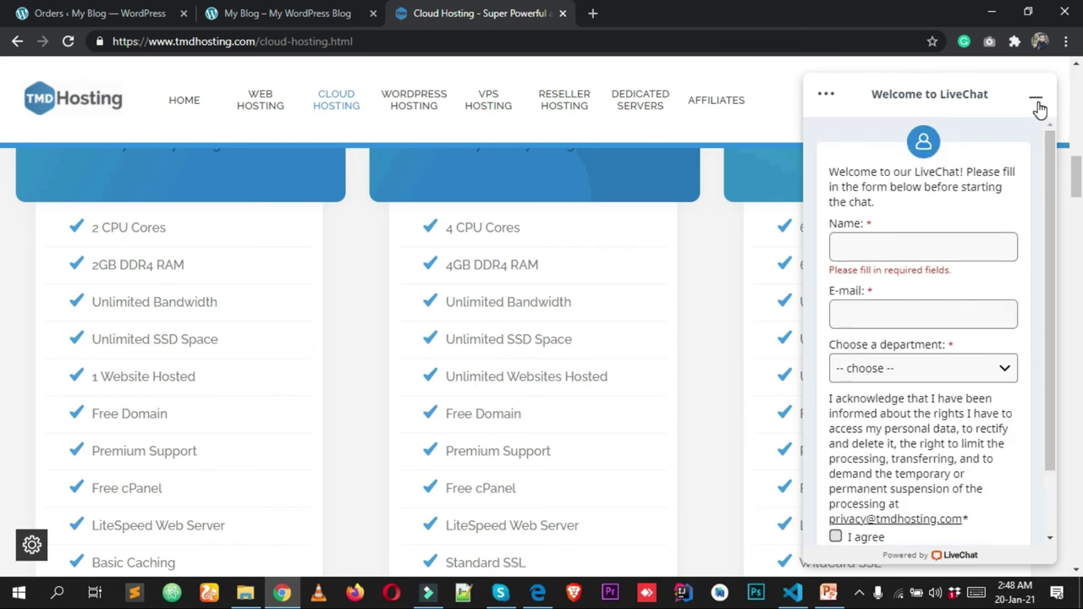
left_click(1038, 102)
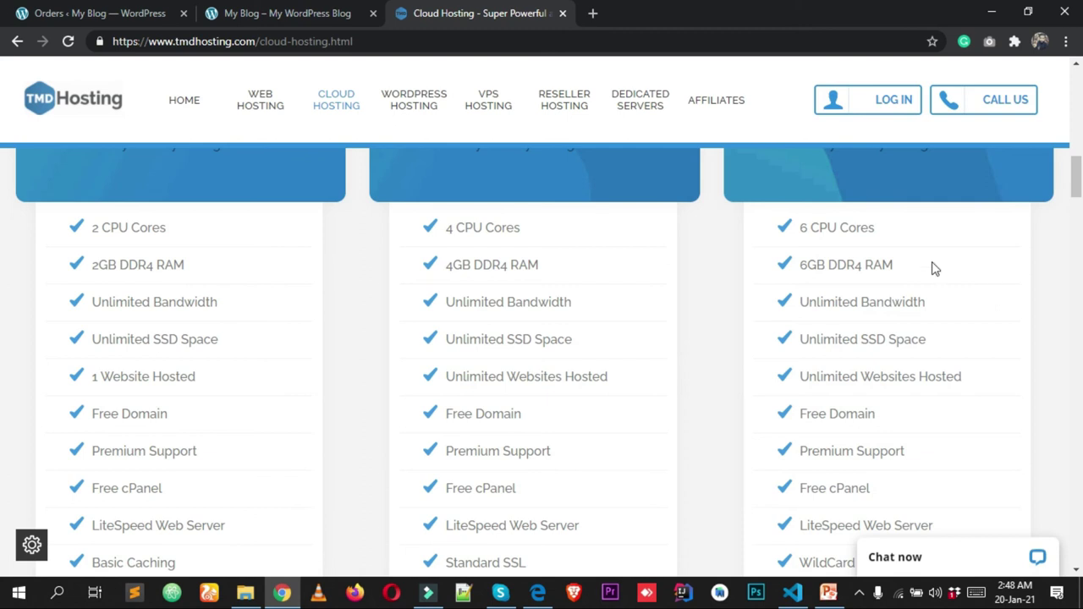
Return to the pricing cards and start ordering Business Cloud at $6.95/mo
scroll(701, 319, "up", 1)
scroll(631, 329, "down", 2)
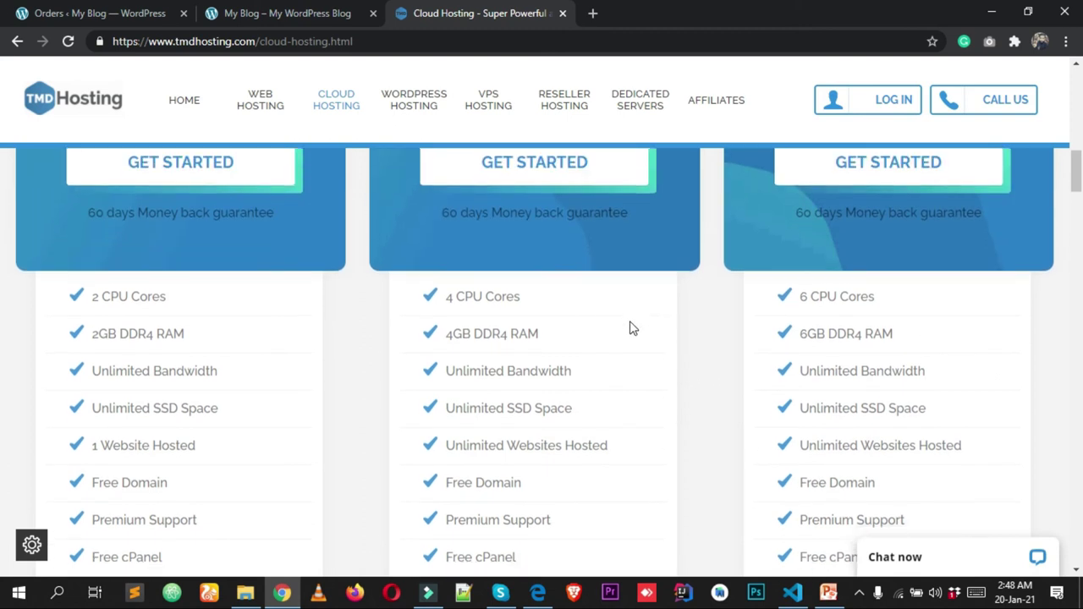
scroll(593, 339, "up", 3)
scroll(628, 333, "up", 2)
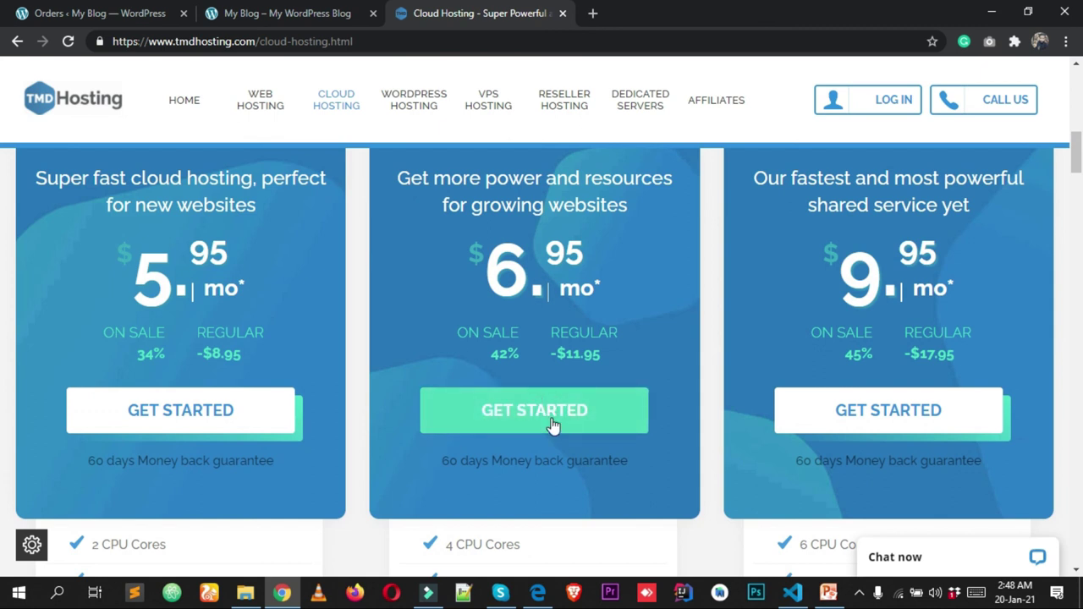
scroll(551, 425, "up", 1)
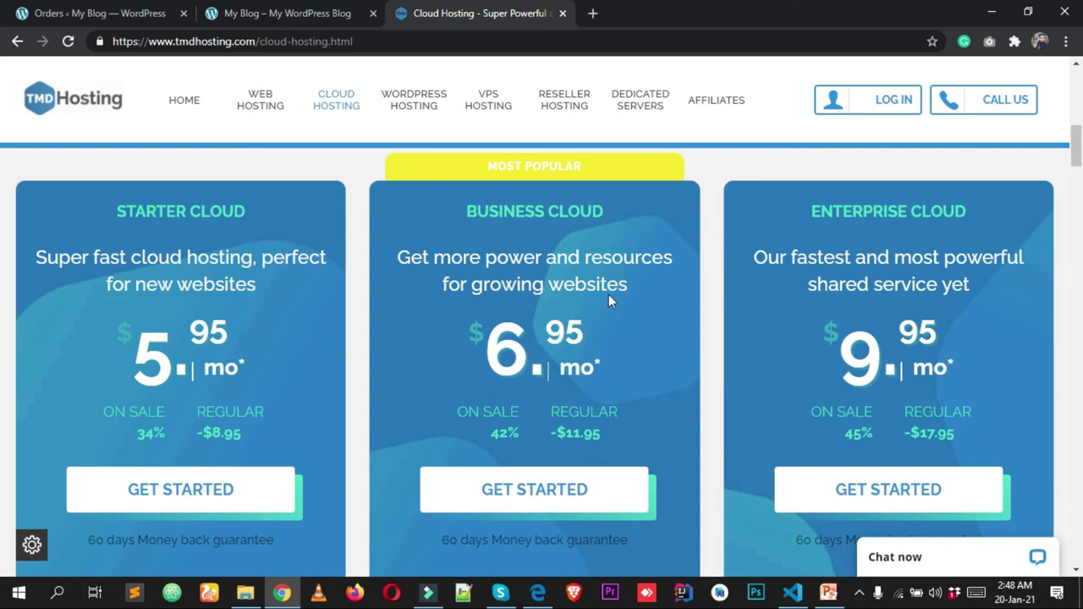
left_click(533, 501)
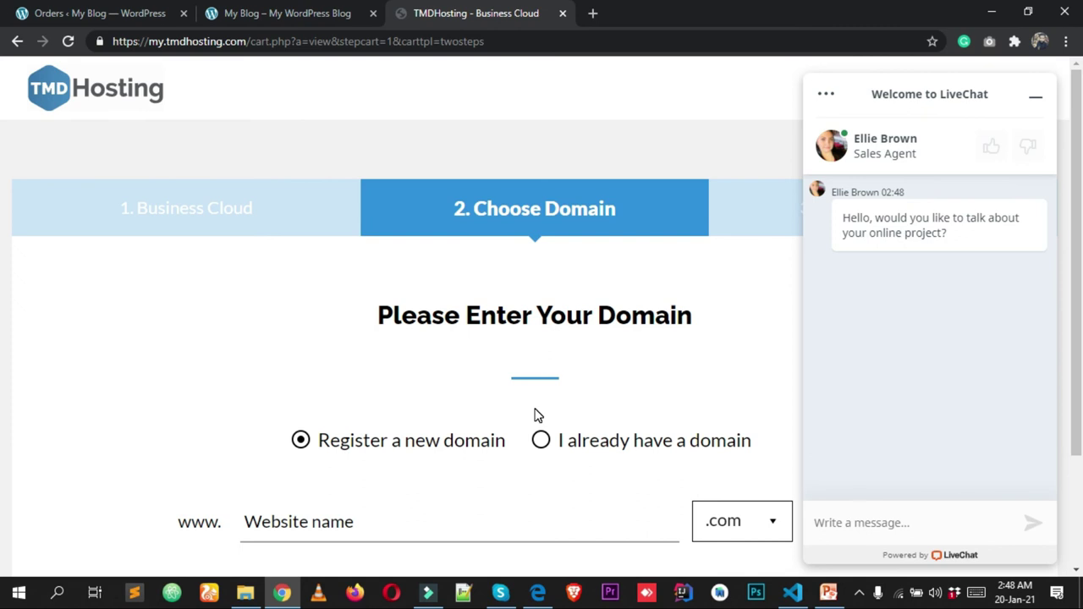
Enter shopers24bdbazar as the website name for a new domain registration
scroll(535, 415, "down", 2)
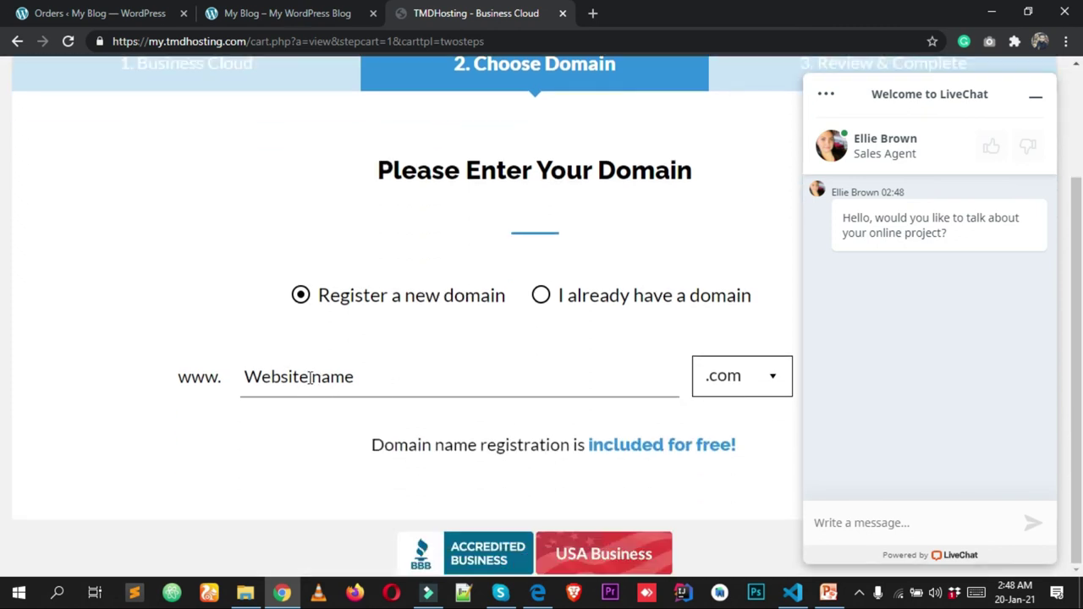
left_click(273, 377)
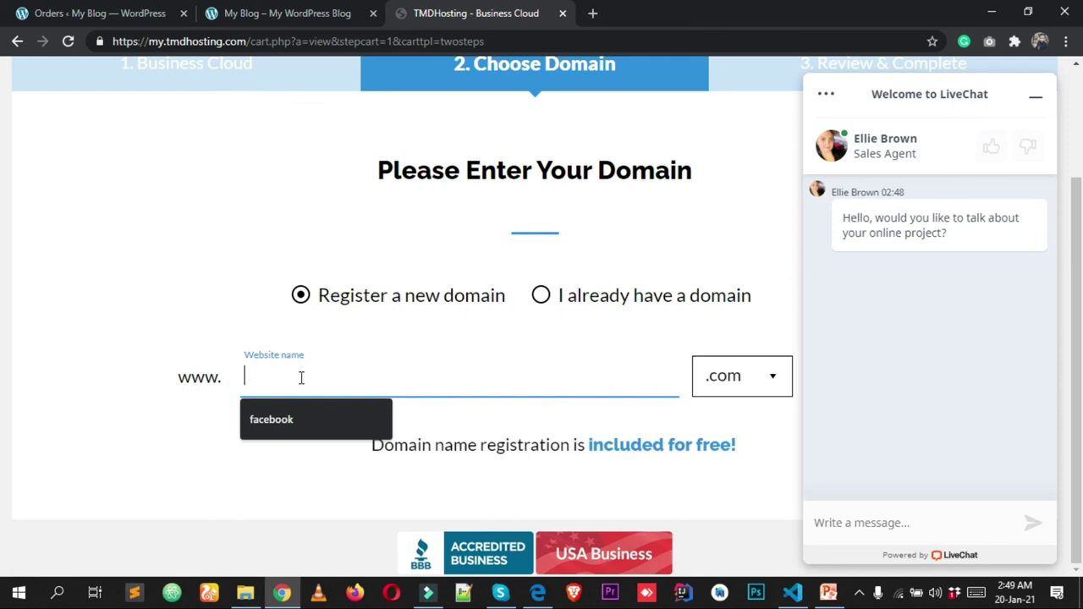
type("shopers")
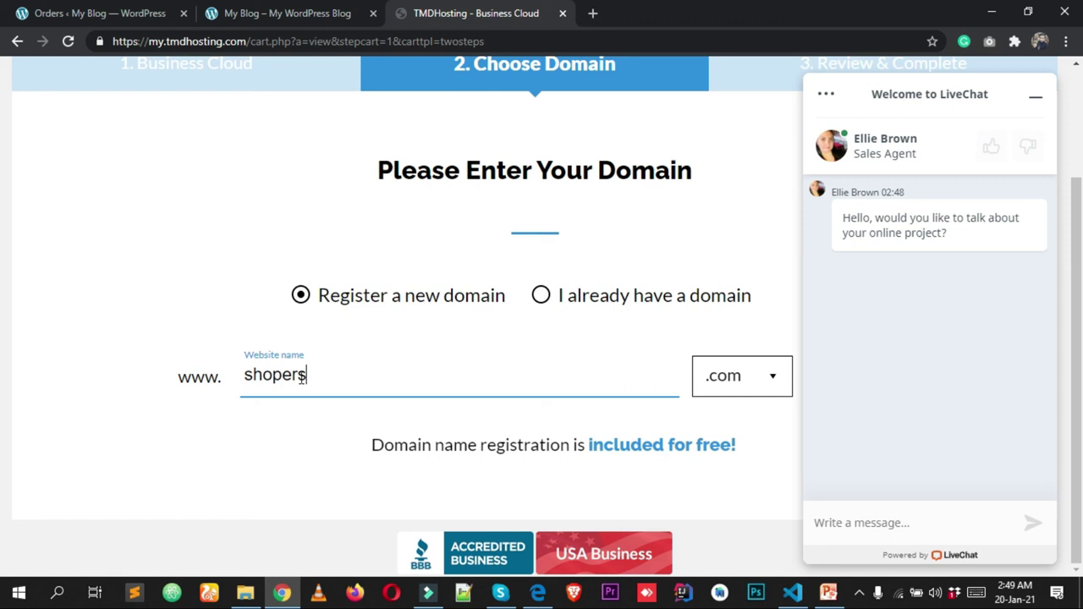
type("24bdbazar")
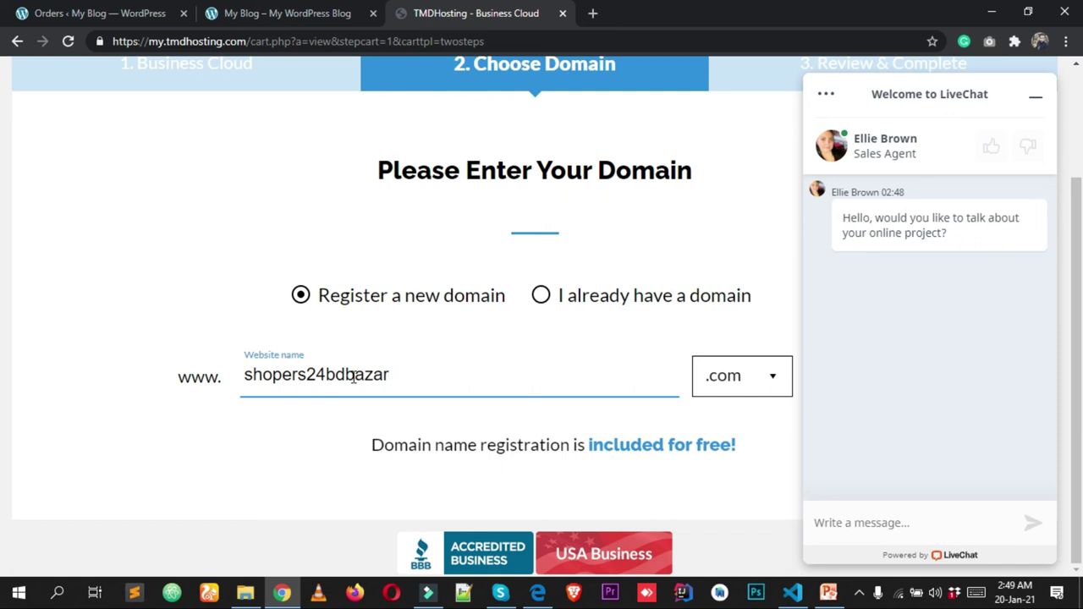
Switch the extension to .net and back to .com, then search shopers24bdbazar.com availability
left_click(718, 375)
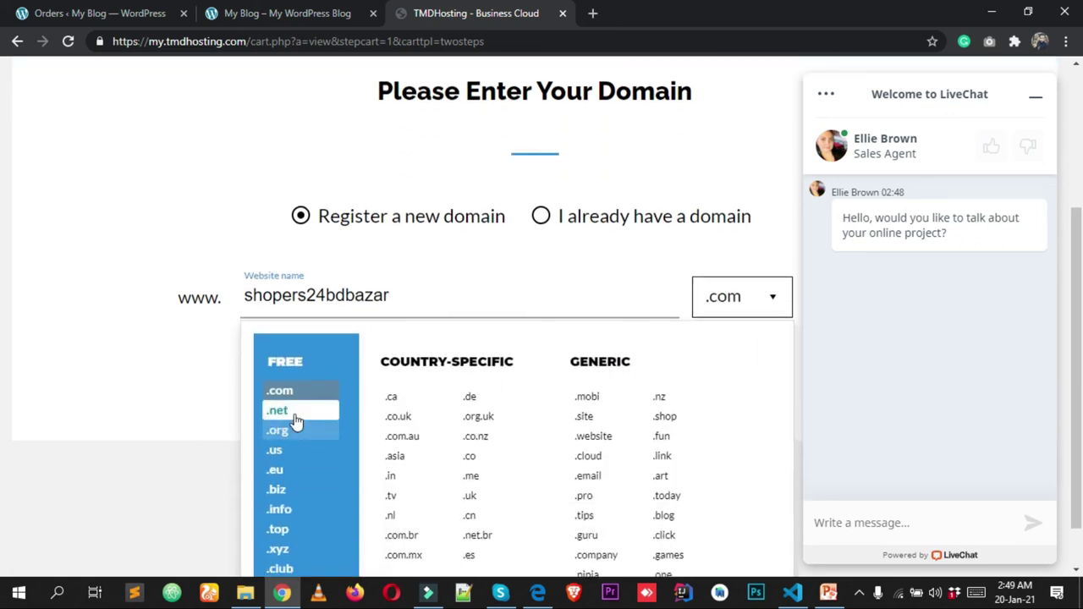
left_click(296, 415)
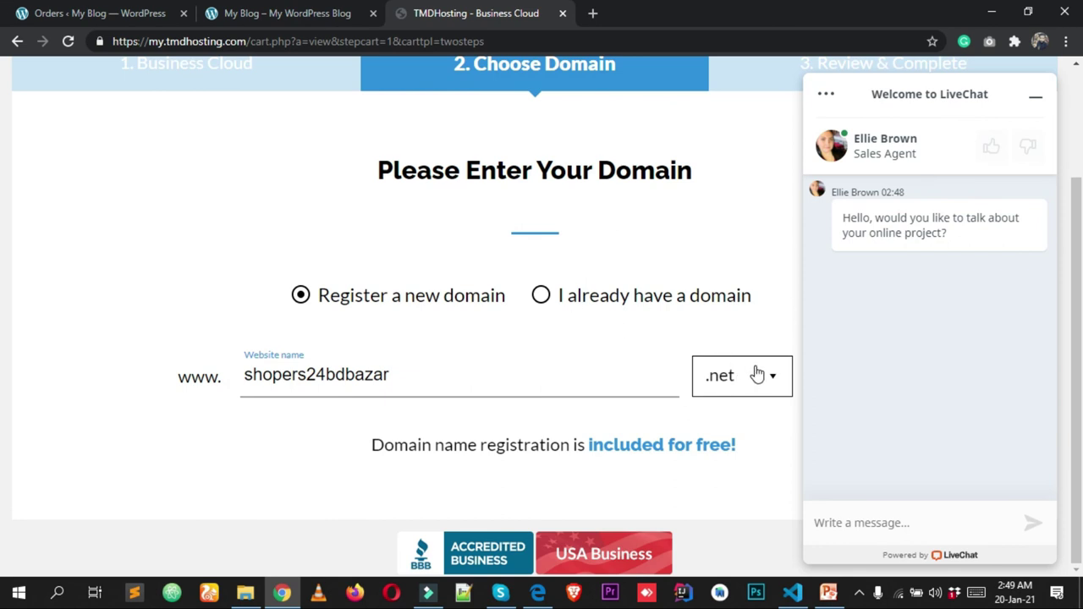
left_click(757, 375)
scroll(291, 385, "down", 1)
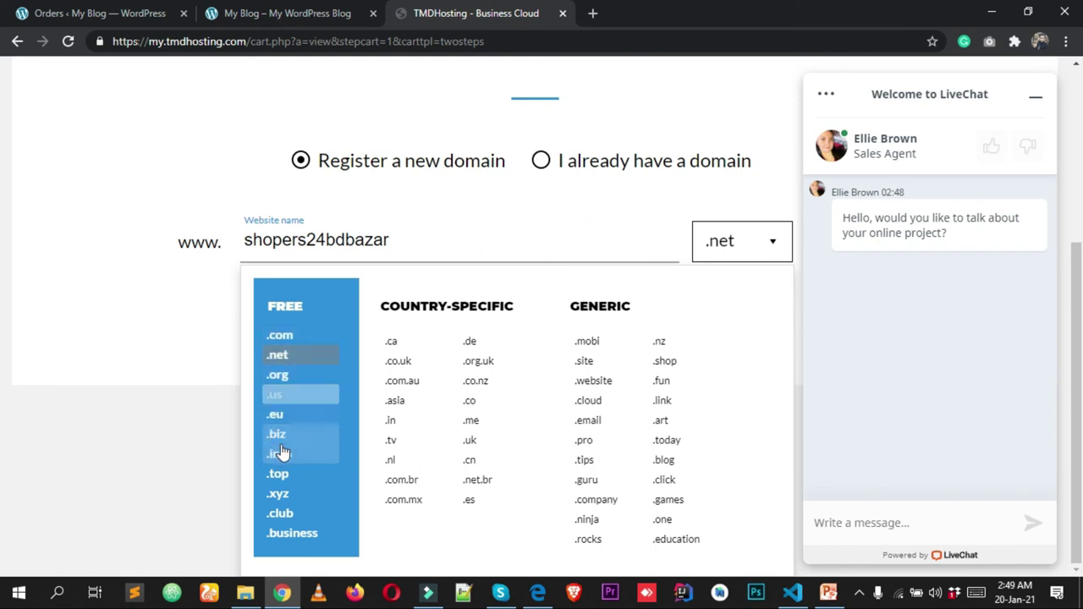
left_click(292, 339)
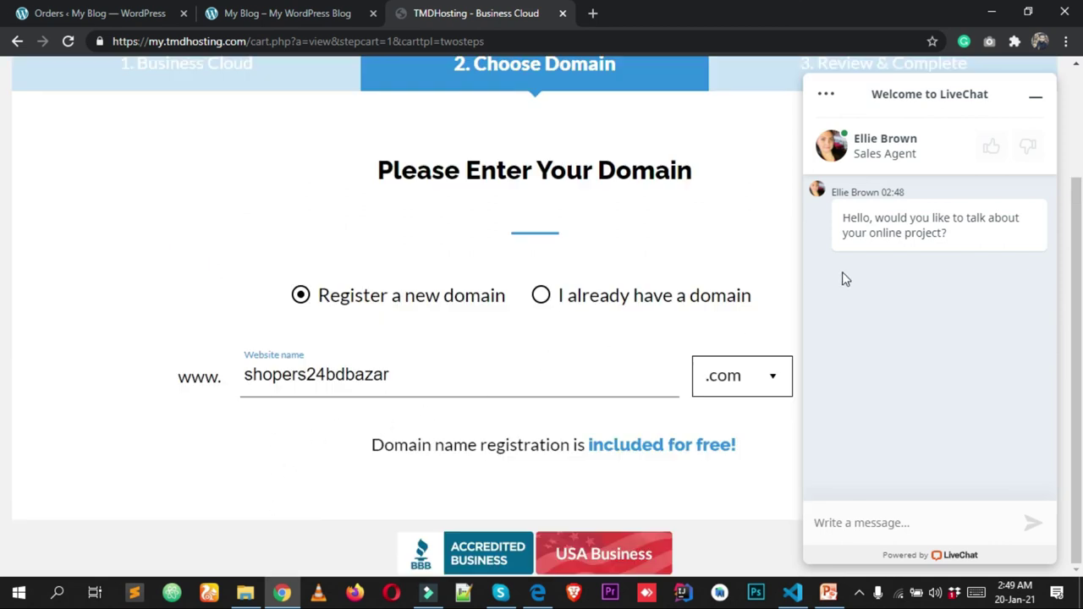
left_click(1031, 104)
left_click(840, 386)
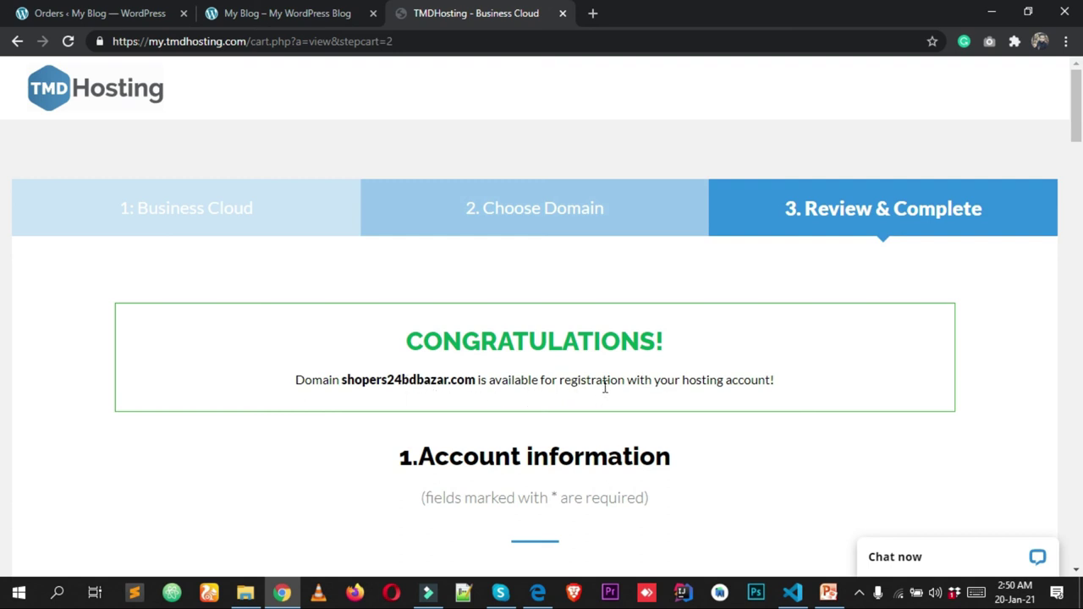
Fill the account e-mail from the saved suggestion and enter the password and its confirmation
scroll(673, 383, "down", 2)
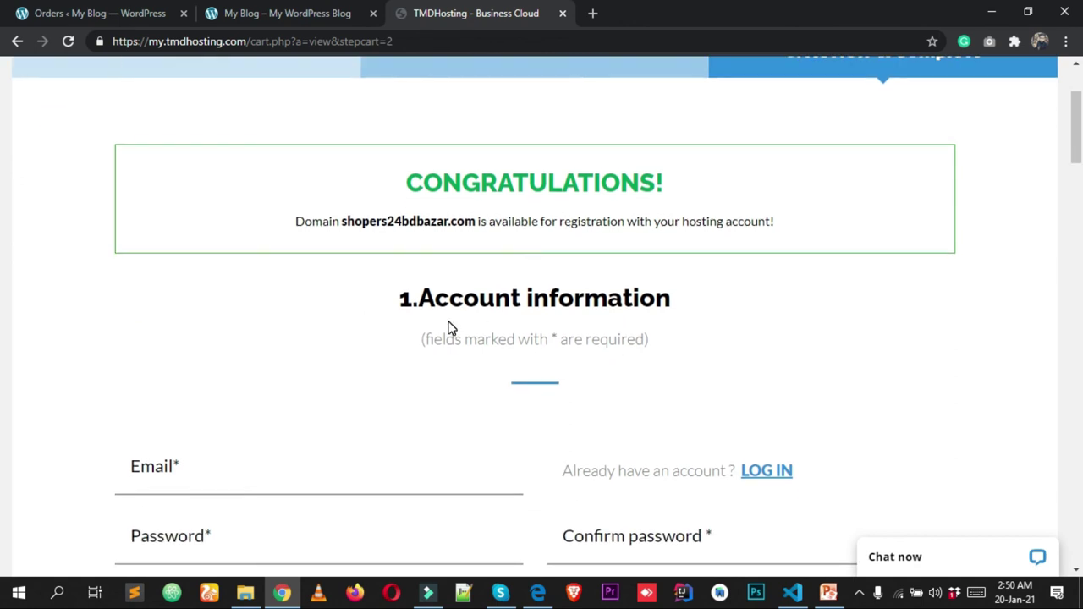
scroll(449, 326, "down", 1)
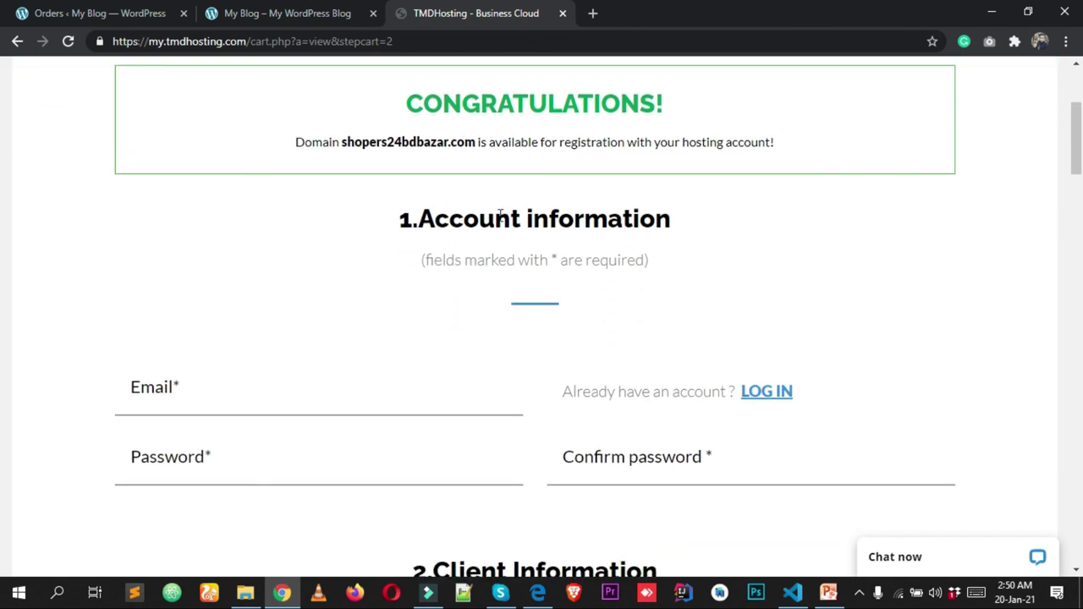
left_click_drag(713, 216, 347, 210)
left_click(348, 211)
scroll(187, 388, "down", 1)
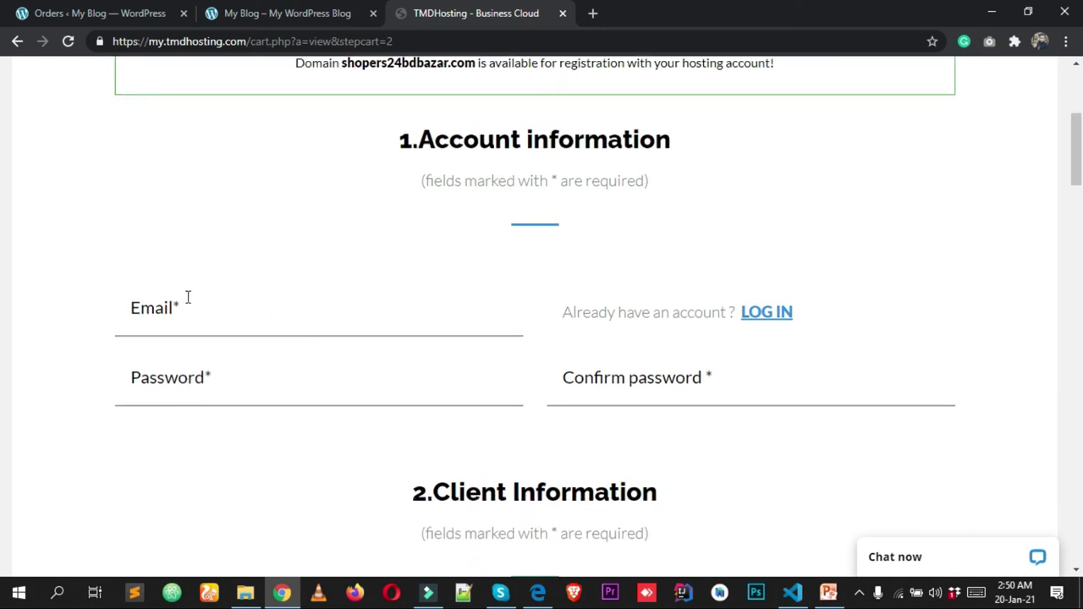
left_click(166, 315)
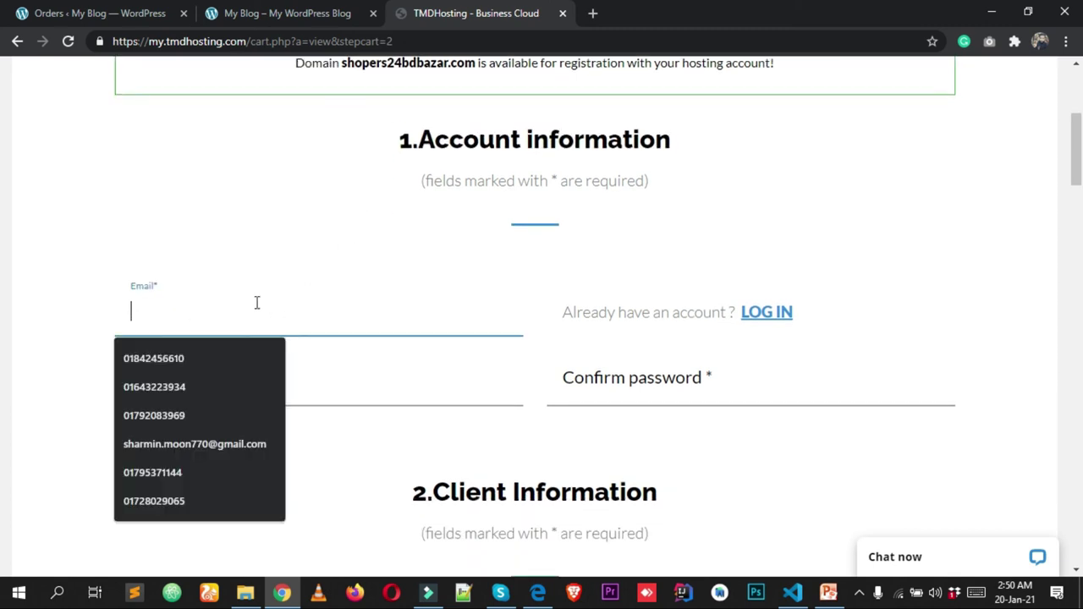
left_click(221, 443)
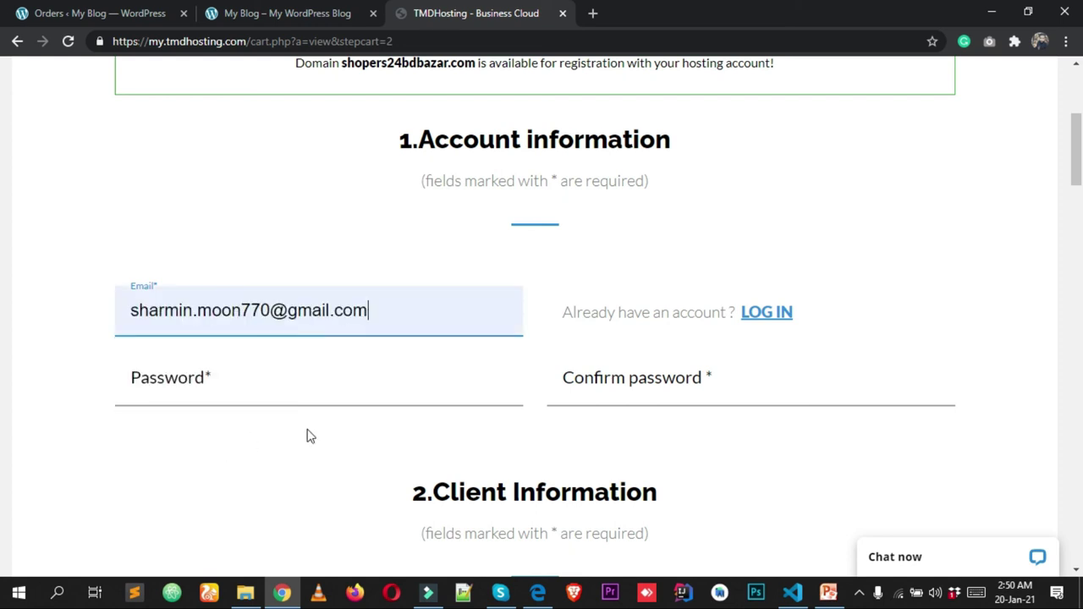
left_click(355, 380)
left_click(654, 391)
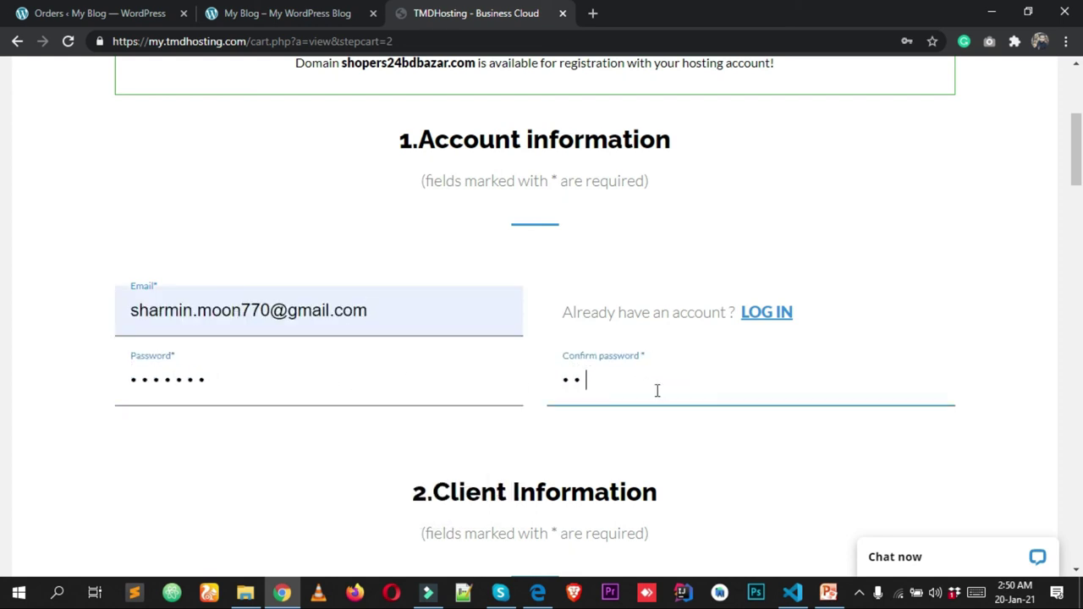
Go through first name, last name, address, city and ZIP, keeping Bangladesh as country
scroll(432, 391, "down", 4)
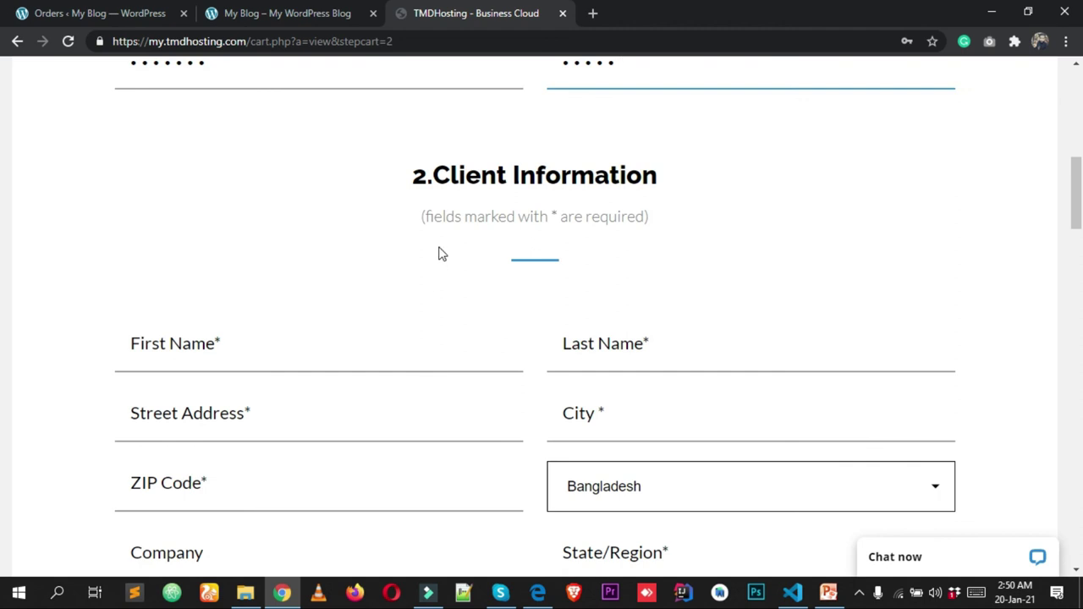
scroll(435, 237, "down", 1)
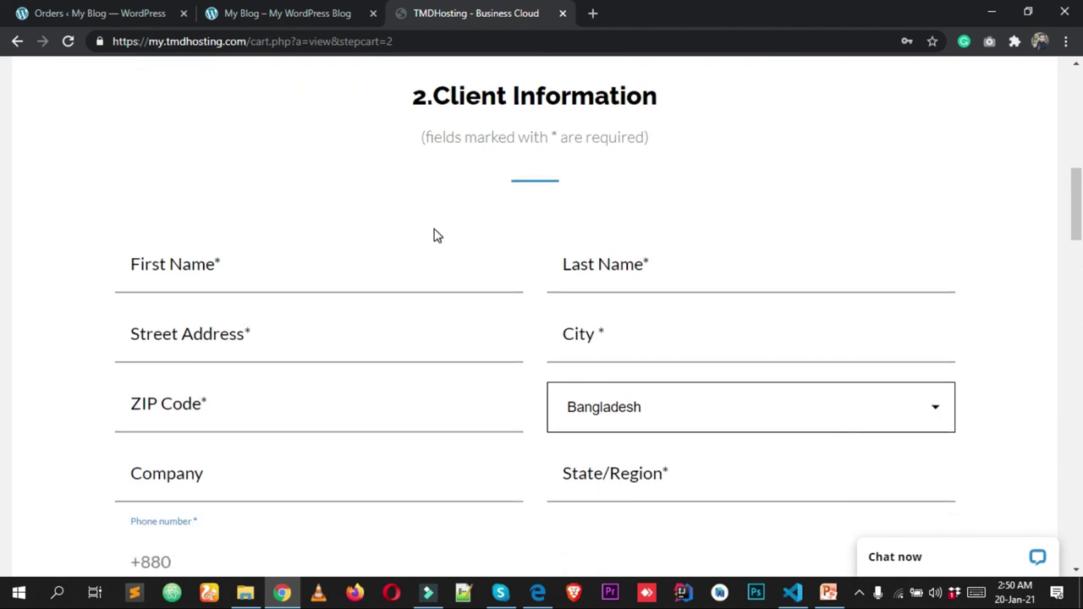
left_click(225, 259)
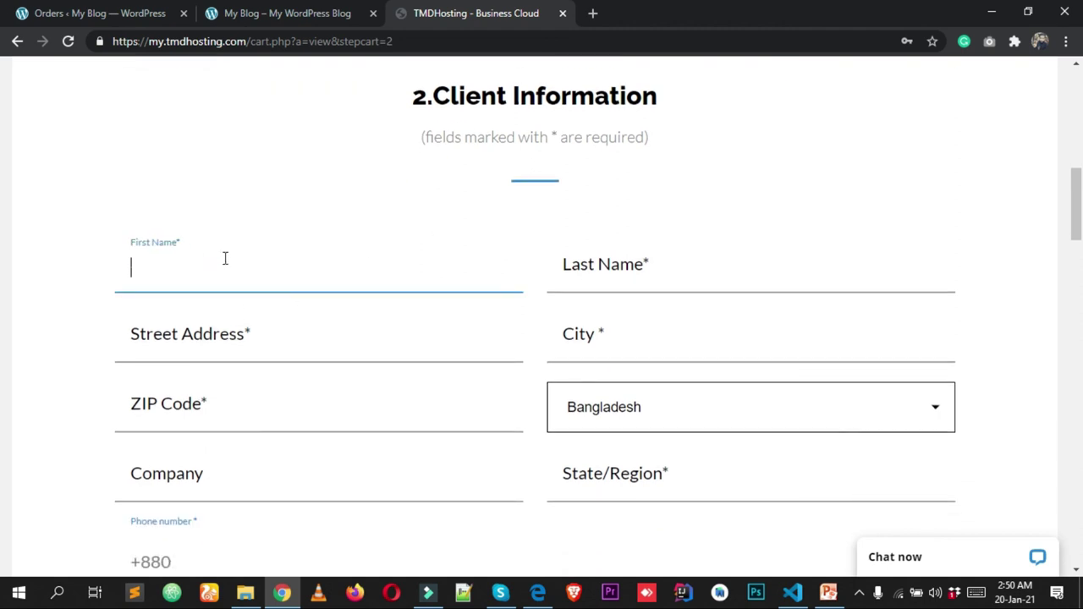
left_click(614, 268)
left_click(268, 346)
left_click(609, 351)
left_click(307, 406)
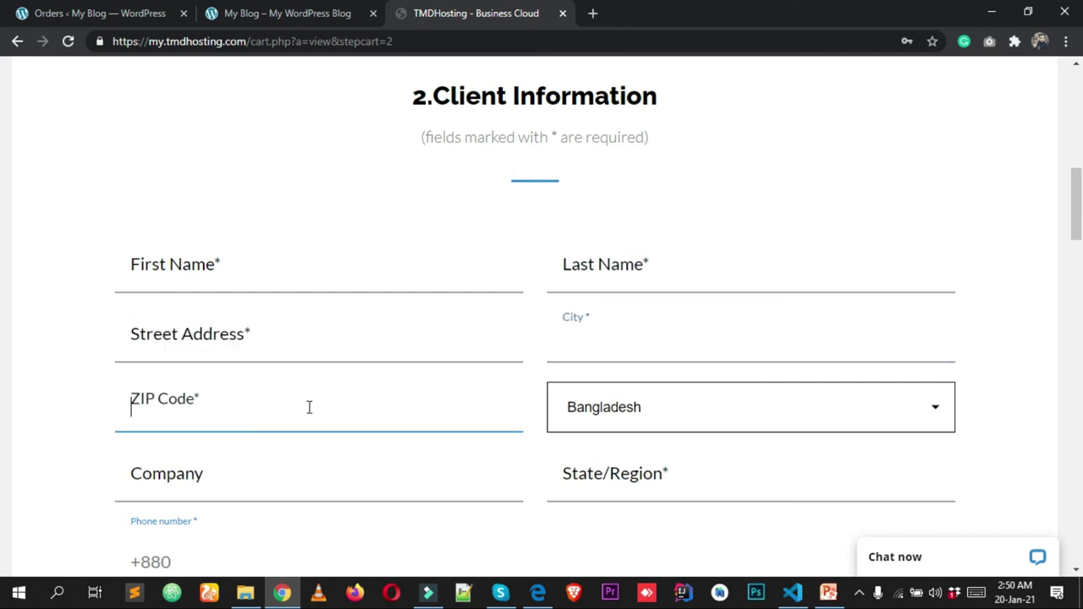
left_click(640, 418)
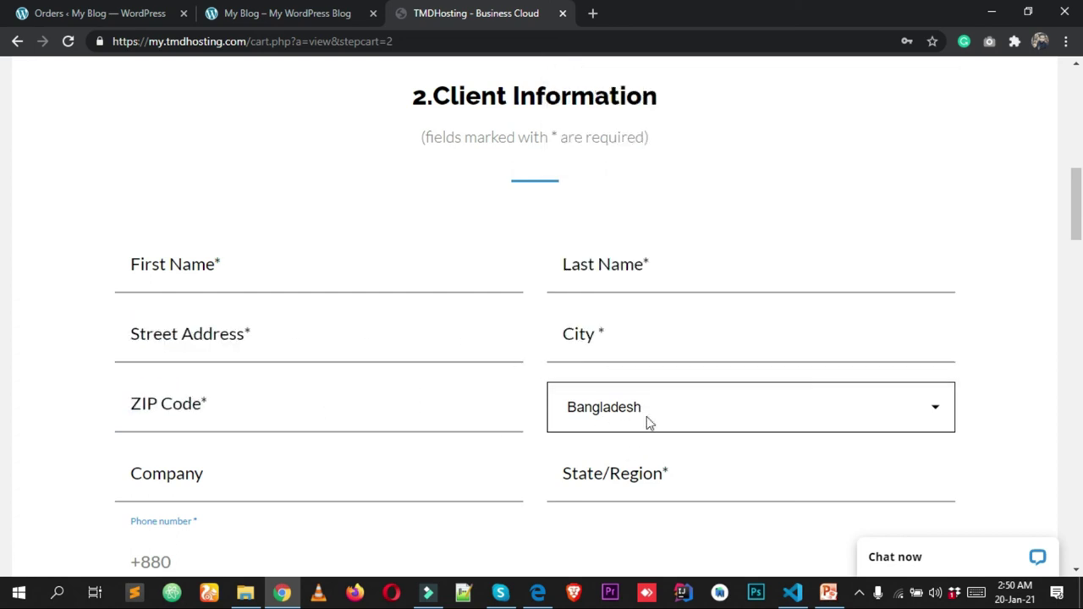
left_click(618, 416)
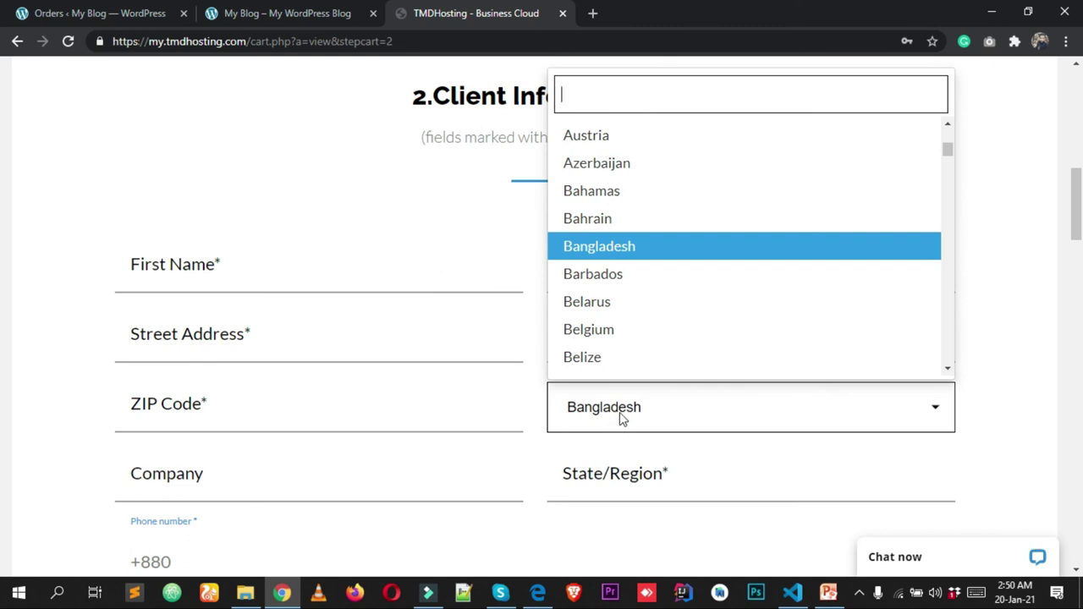
left_click(623, 418)
Go through the company name, state or region and +880 phone number fields
scroll(365, 405, "down", 1)
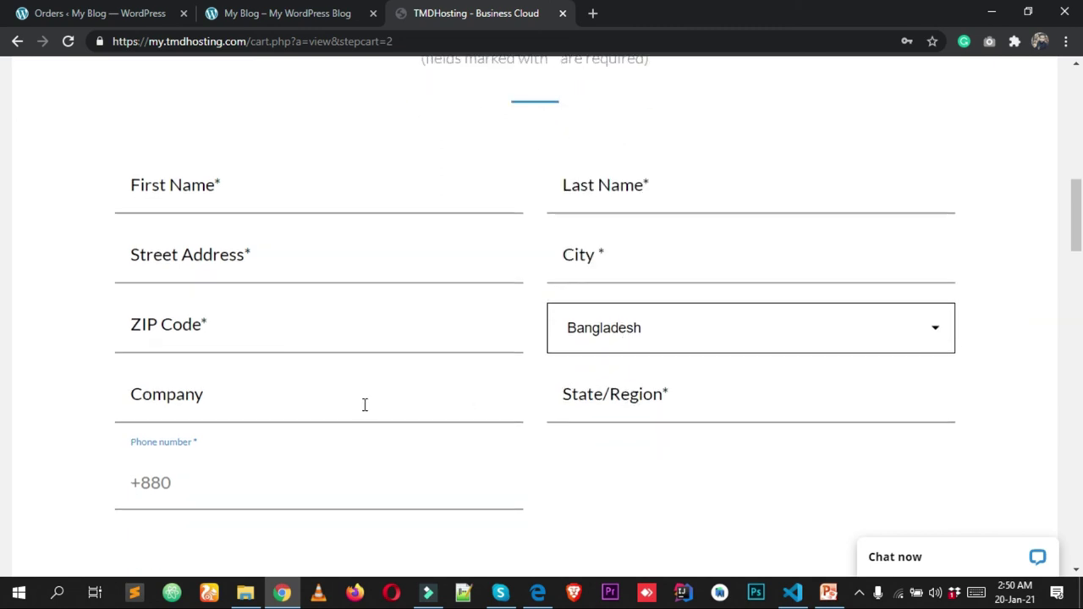
left_click(205, 401)
left_click(121, 382)
left_click(260, 401)
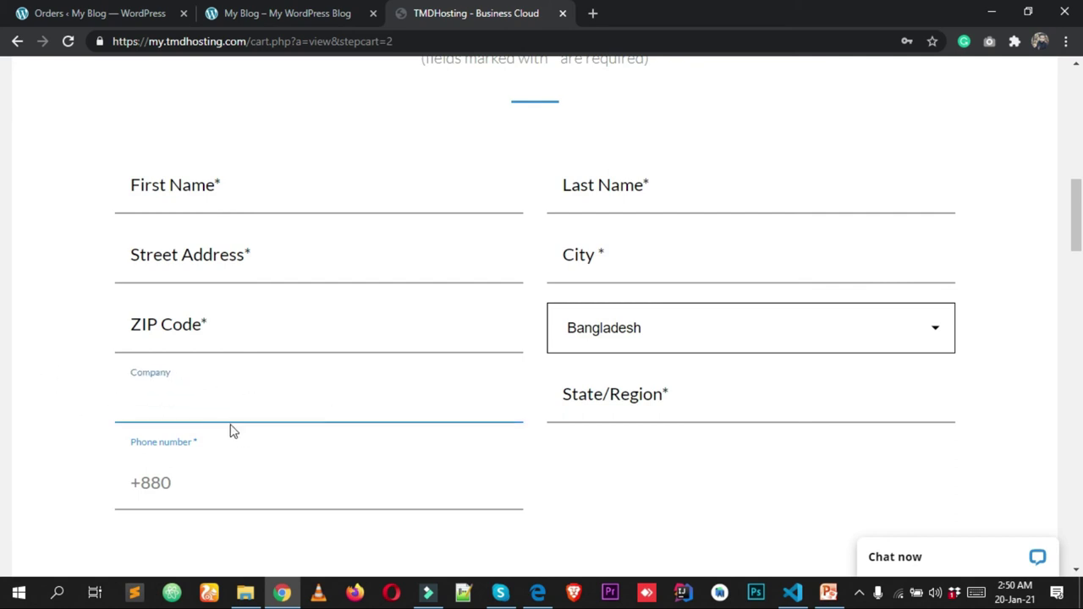
left_click(622, 407)
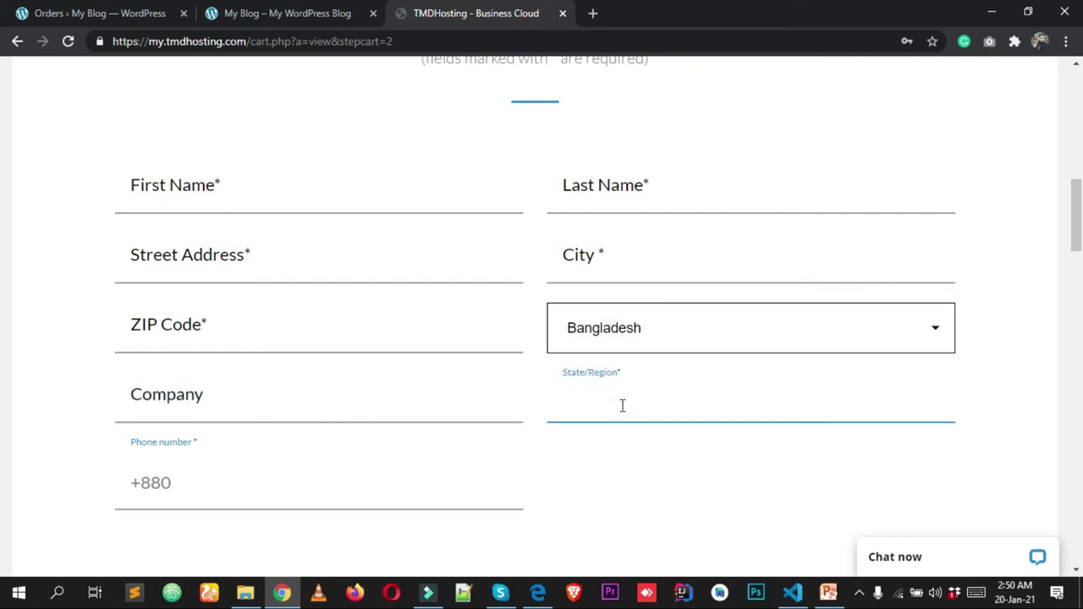
scroll(215, 350, "down", 2)
left_click(196, 326)
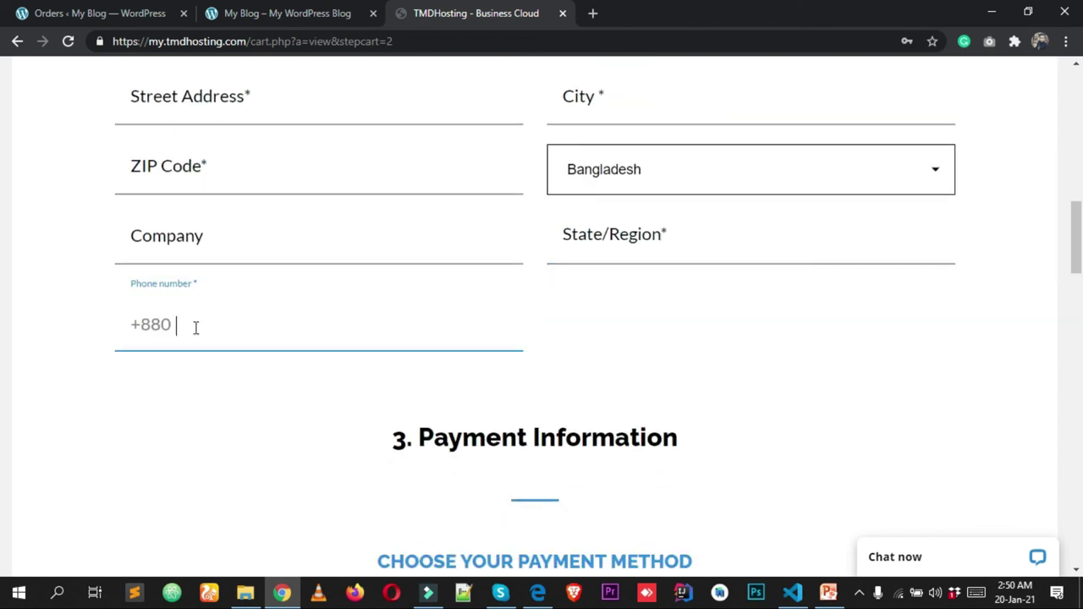
scroll(196, 377, "down", 2)
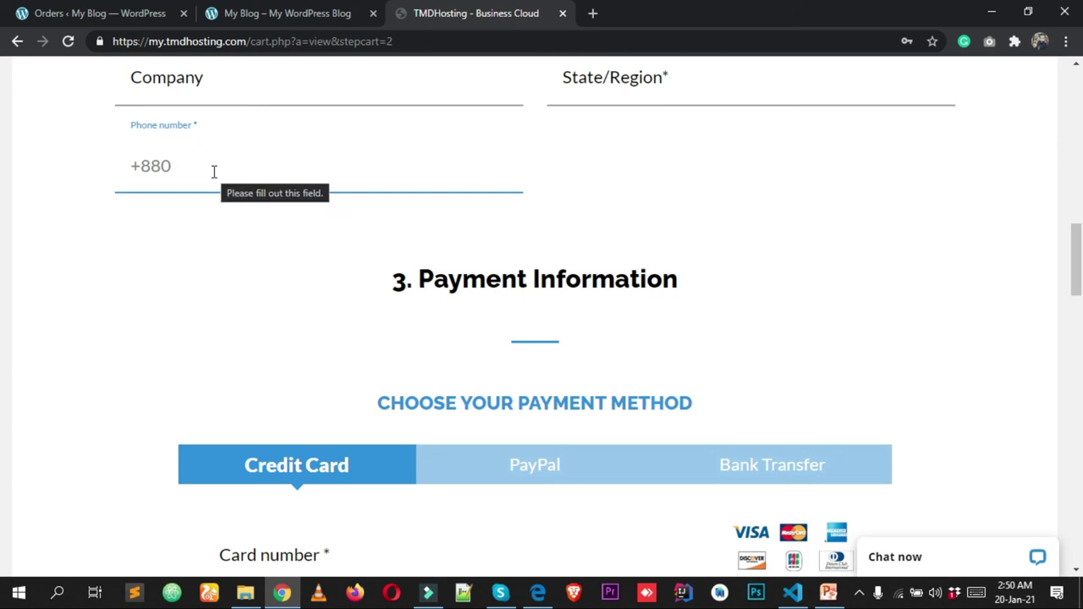
left_click(228, 234)
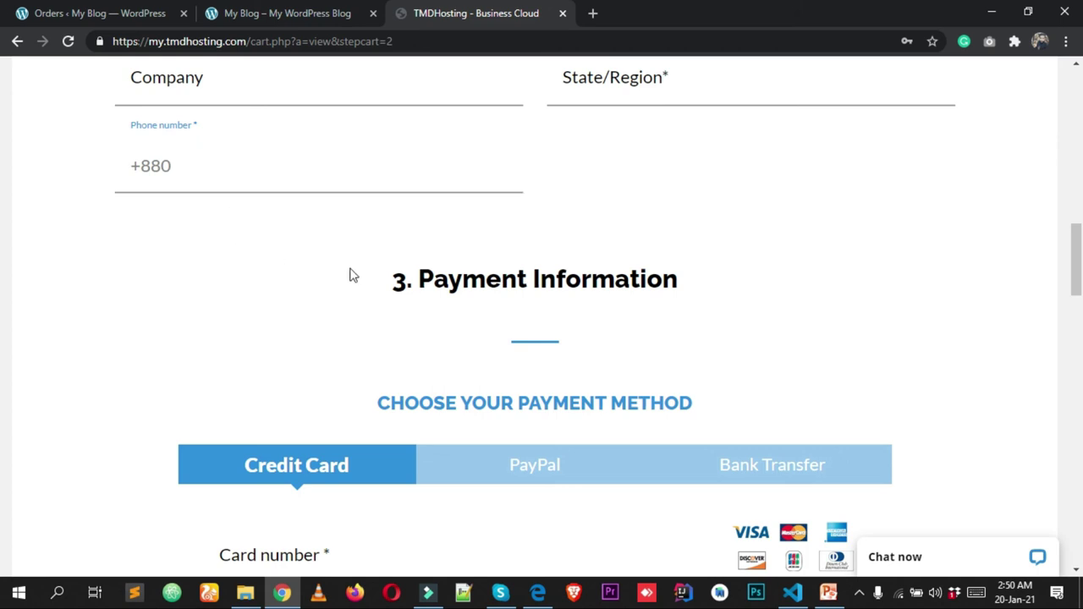
scroll(364, 254, "down", 1)
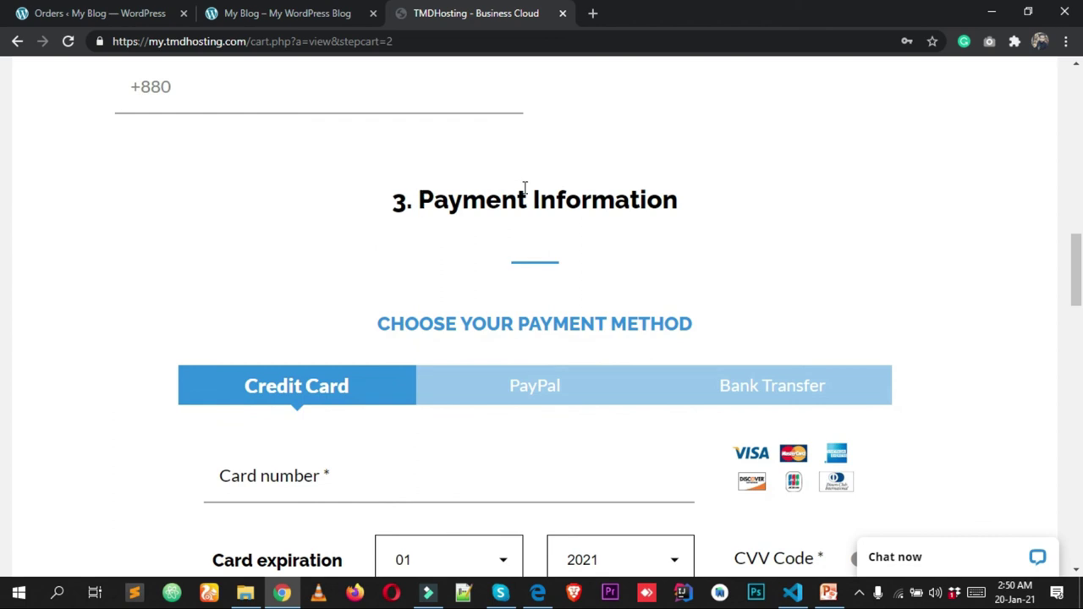
scroll(613, 224, "down", 2)
scroll(613, 224, "down", 1)
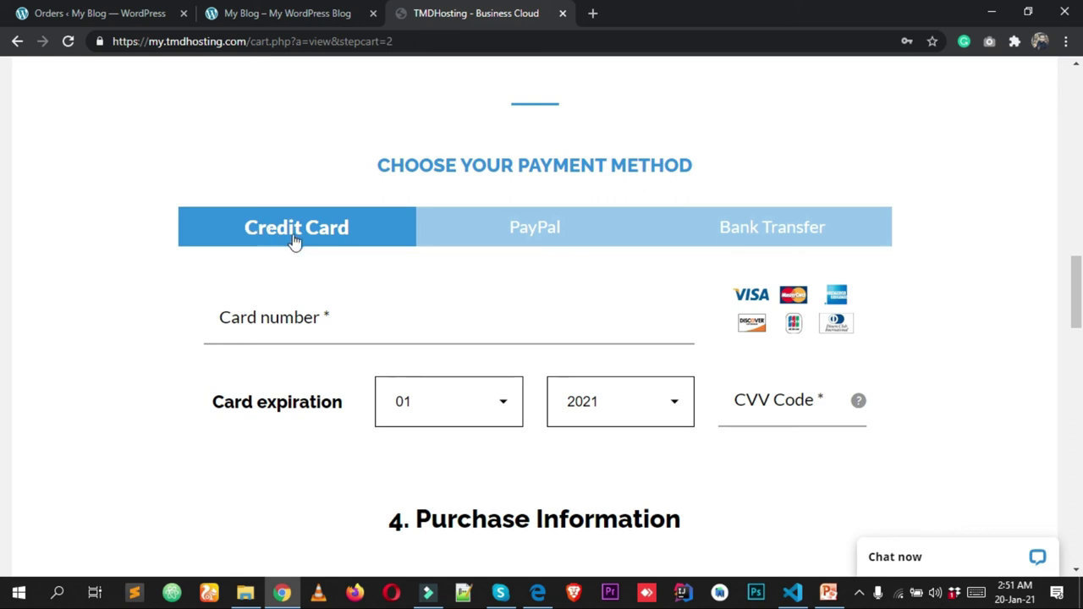
left_click(513, 237)
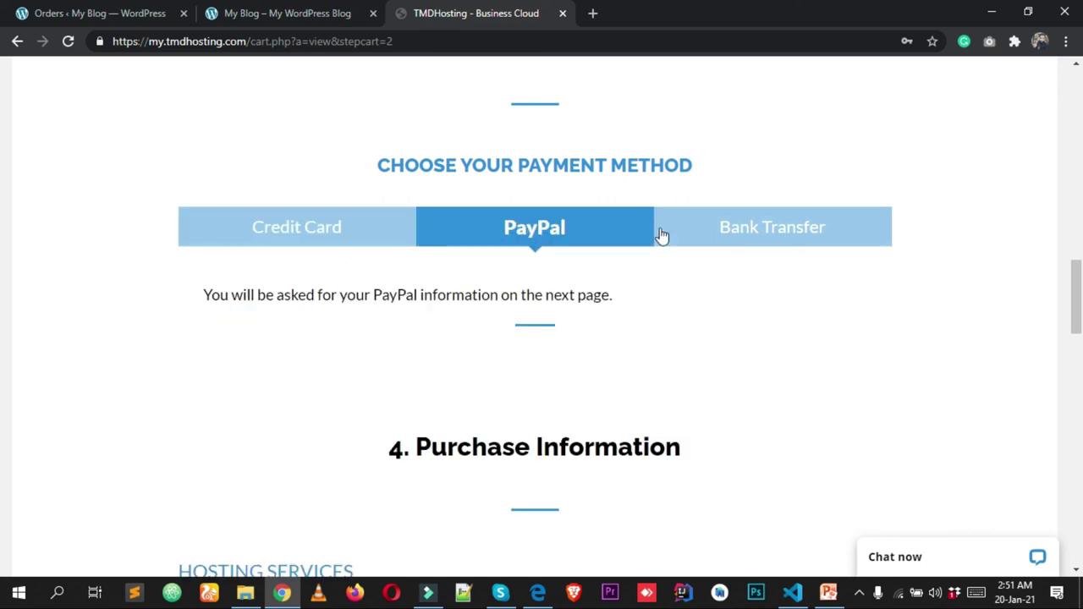
left_click(703, 231)
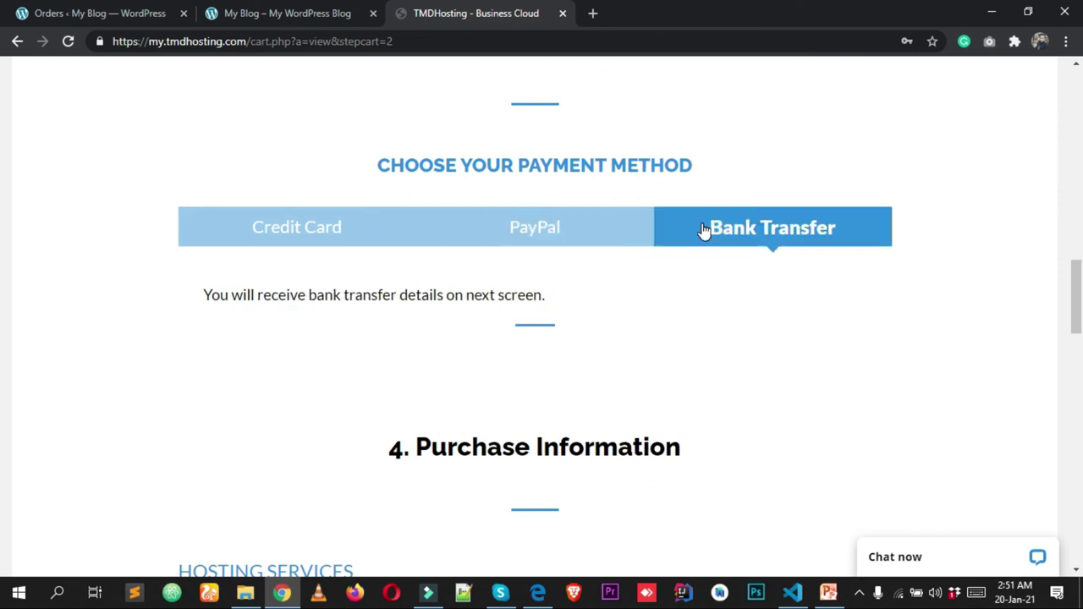
left_click(274, 241)
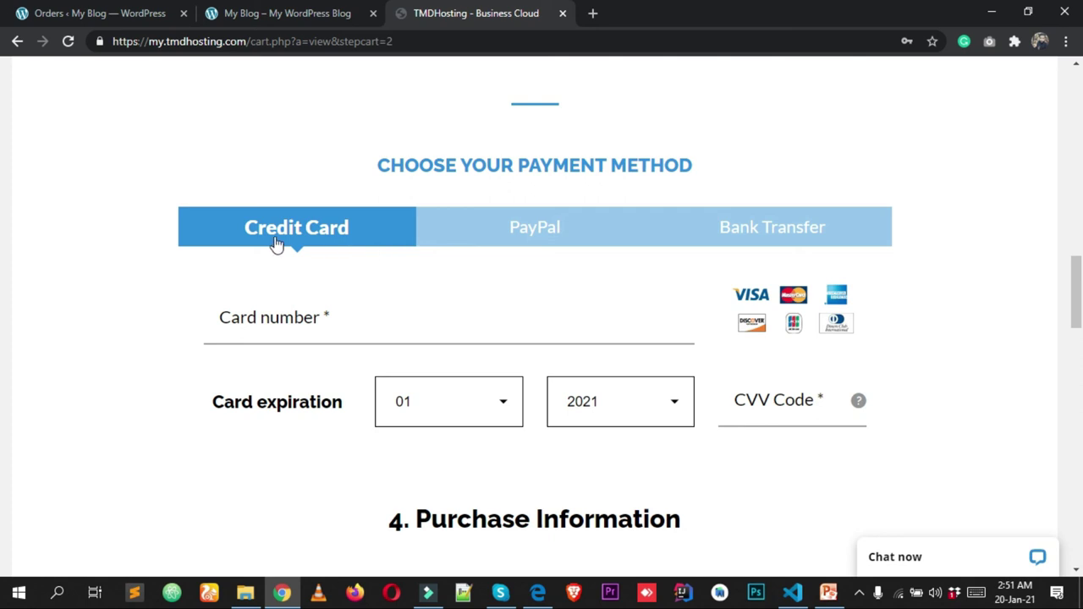
left_click(262, 325)
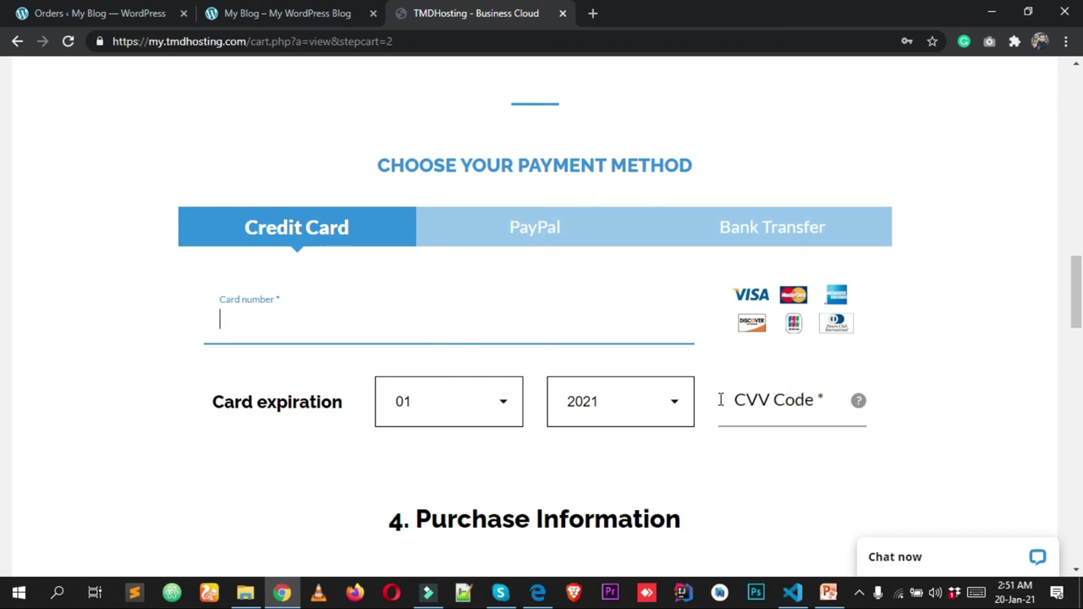
left_click(192, 319)
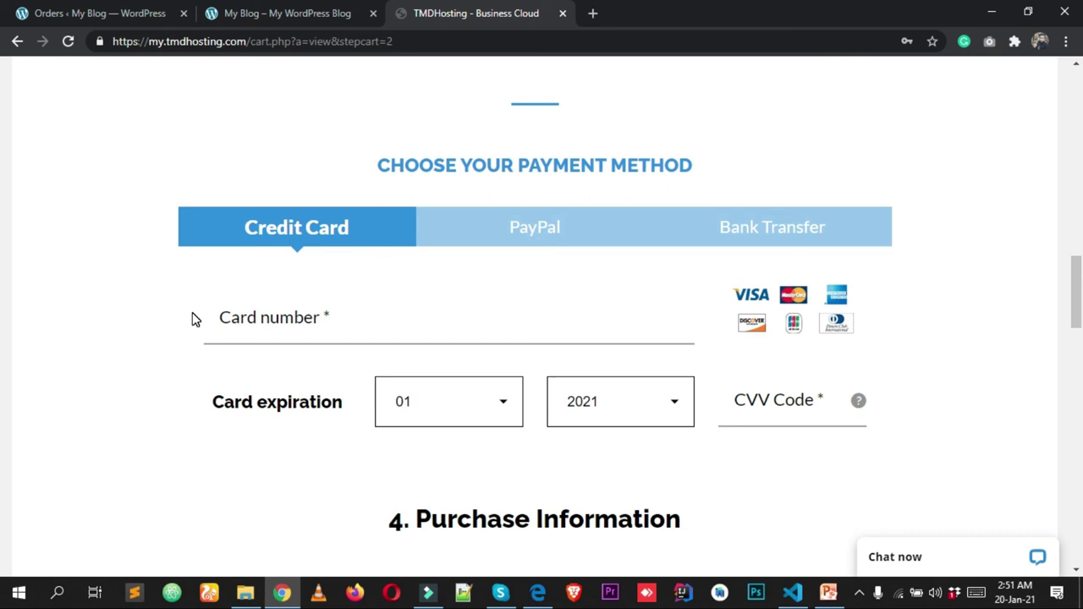
scroll(212, 315, "down", 3)
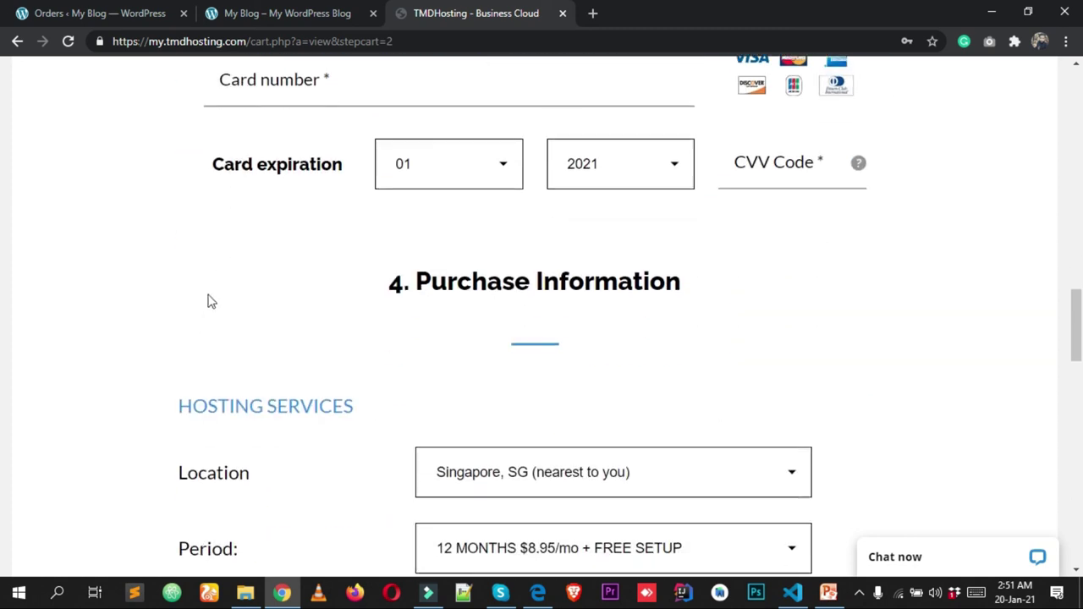
Keep Singapore as the server location
scroll(313, 165, "down", 1)
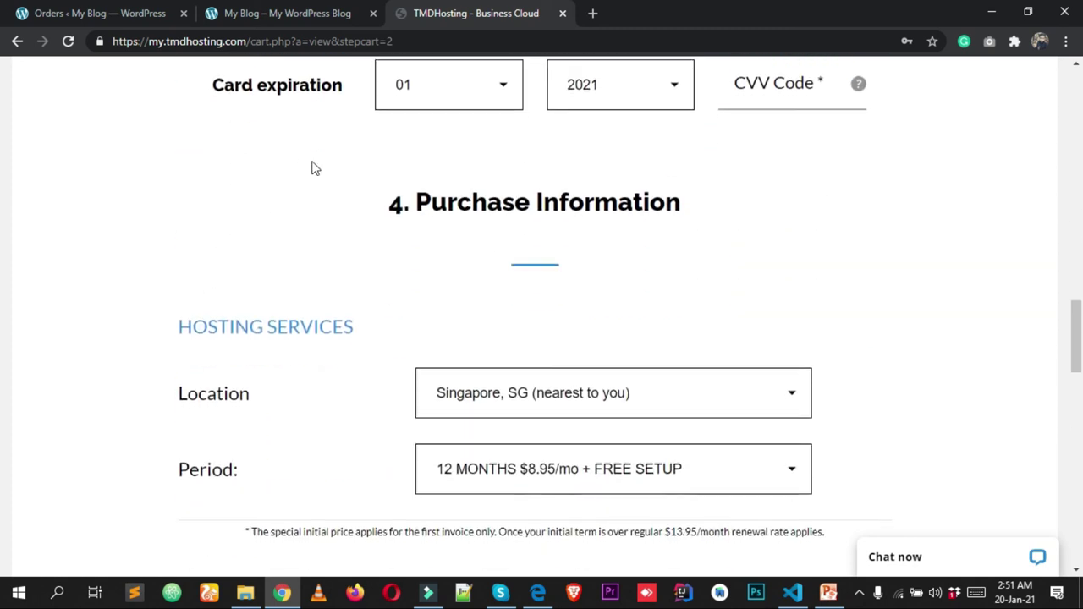
scroll(699, 219, "down", 1)
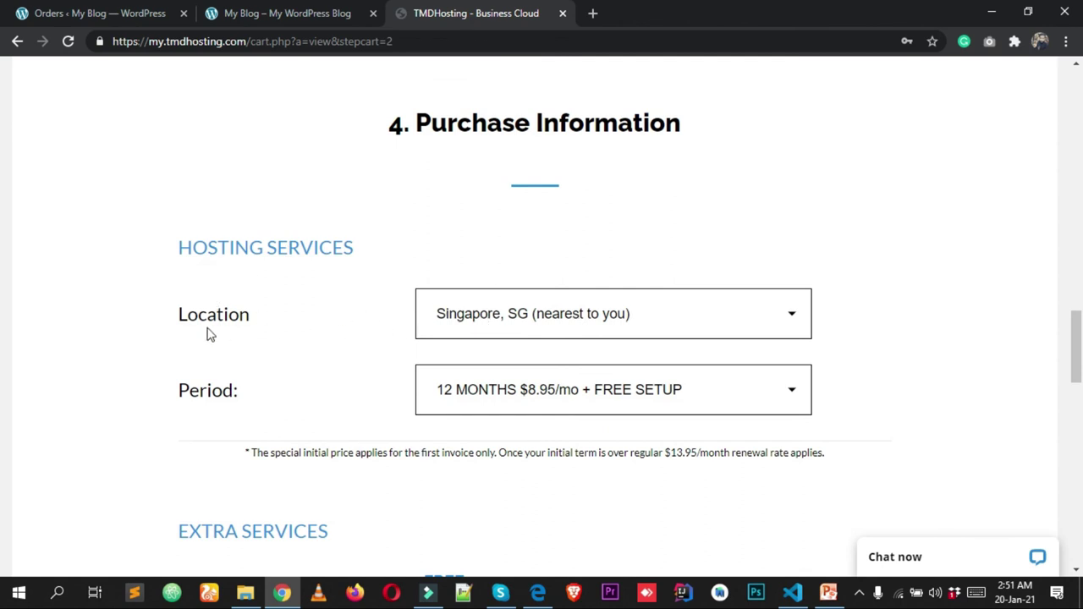
left_click(538, 314)
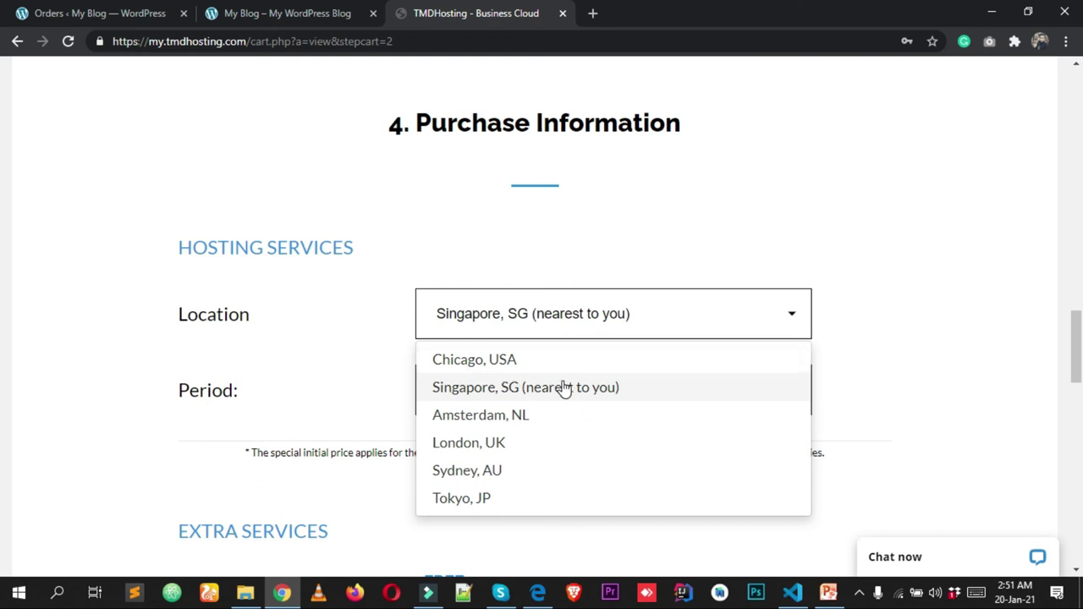
left_click(961, 347)
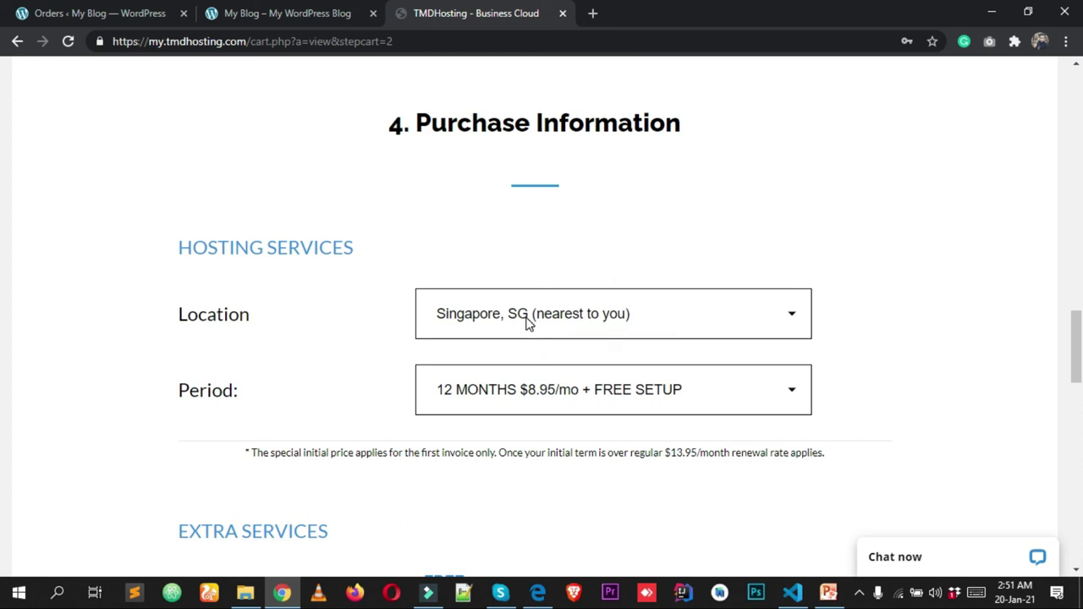
Choose the 36 MONTHS $6.95/mo billing period, bringing the total to $262.19 USD
scroll(477, 327, "down", 1)
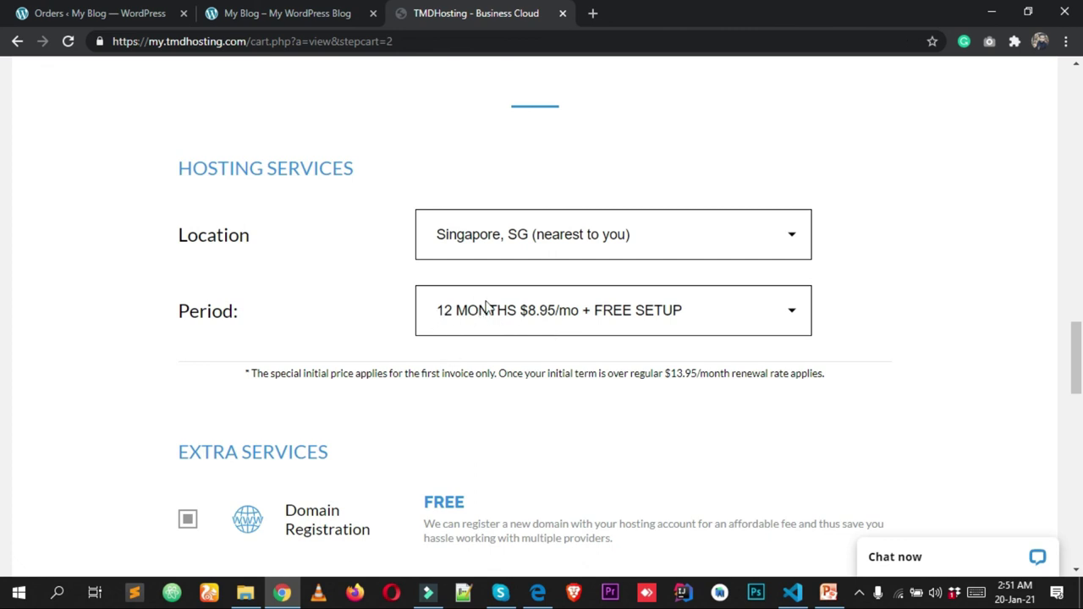
left_click(465, 314)
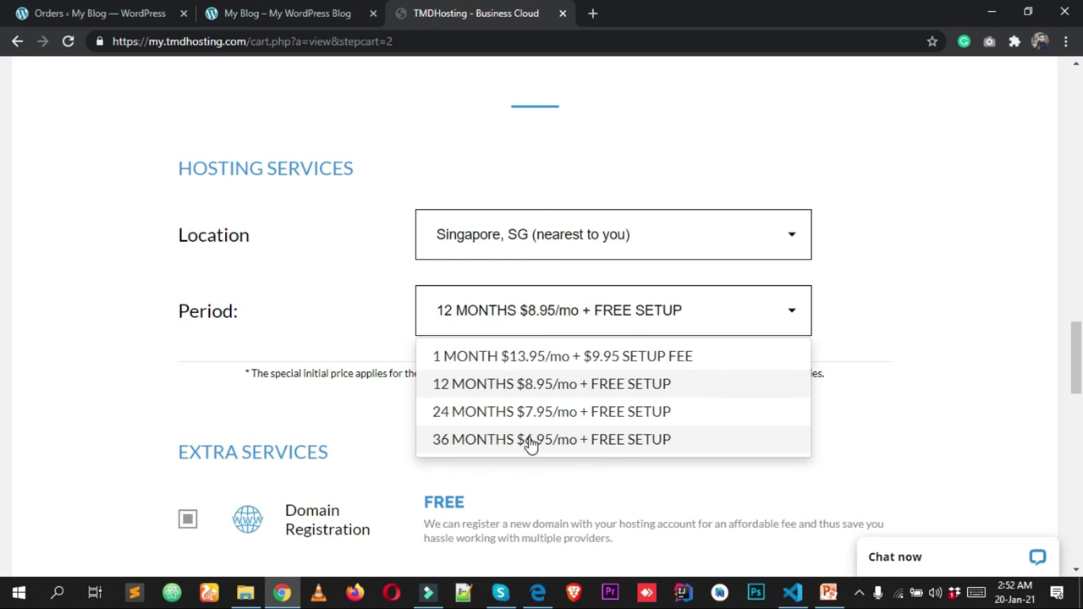
left_click(530, 440)
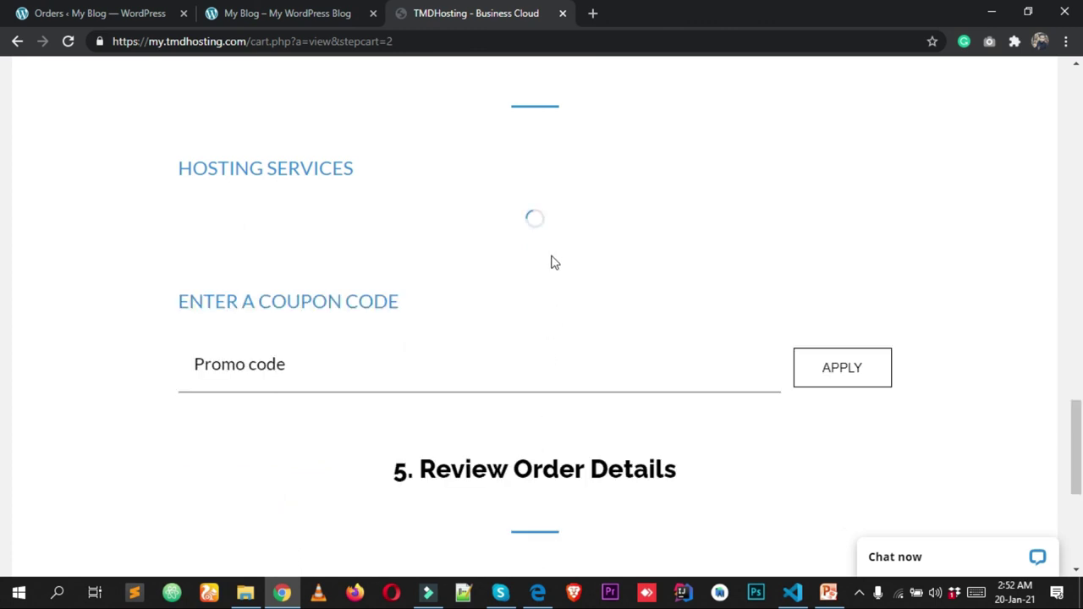
left_click(551, 317)
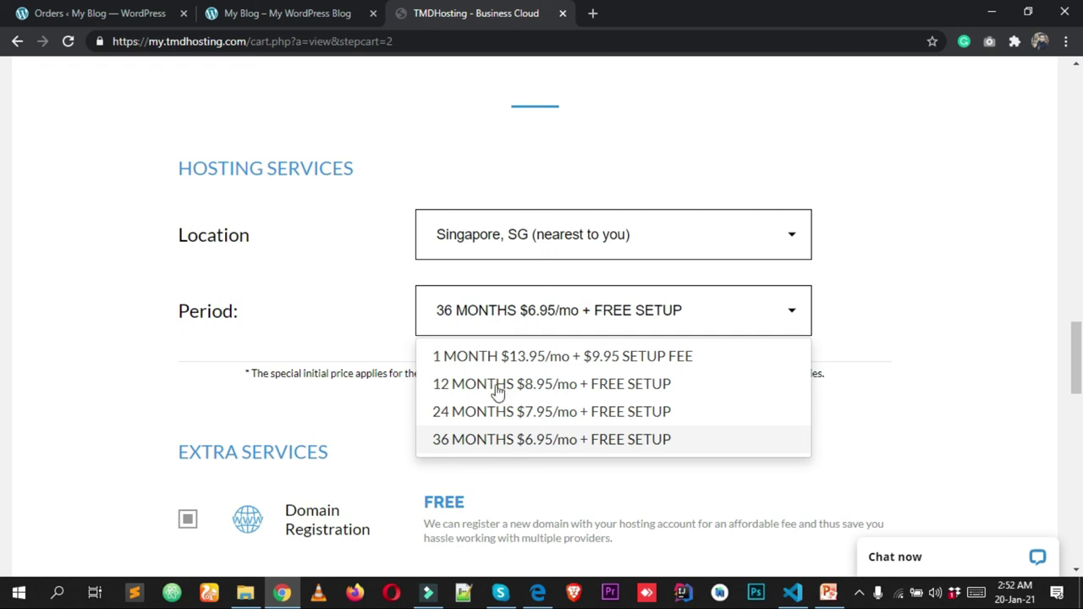
left_click(367, 298)
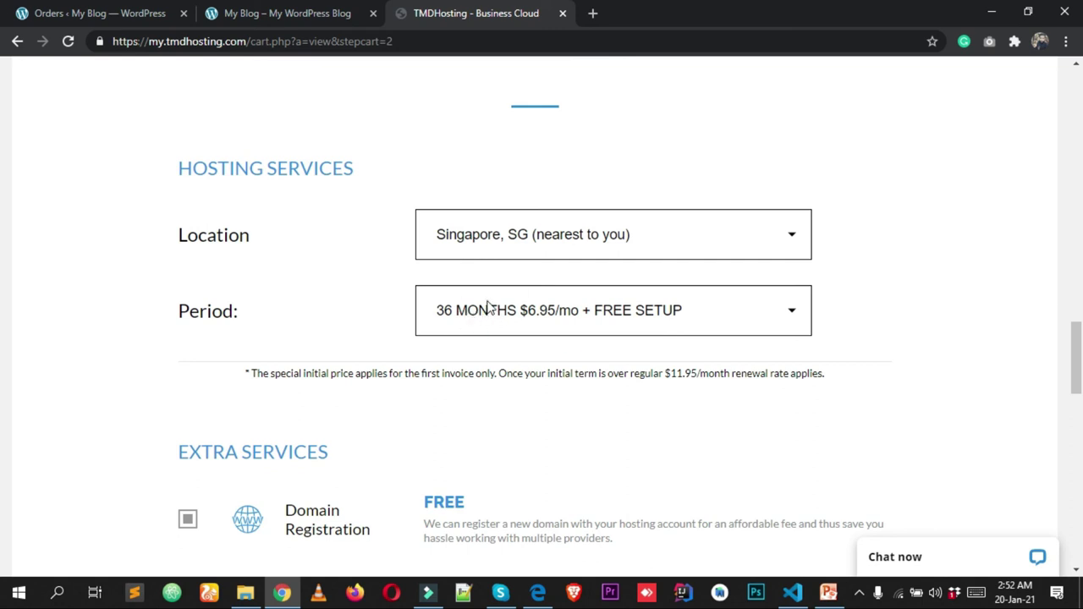
scroll(487, 307, "down", 10)
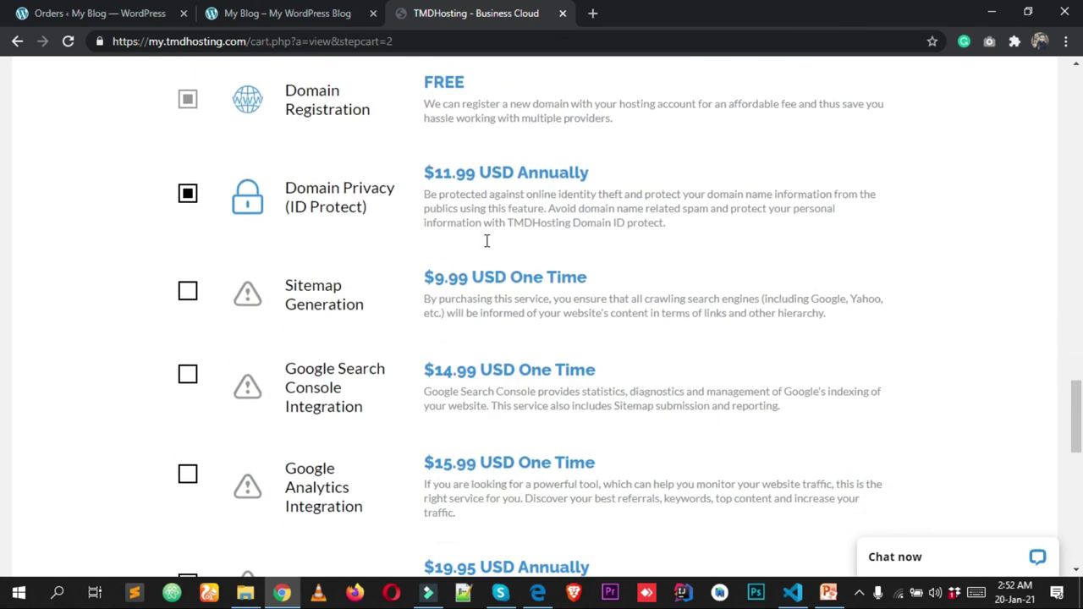
scroll(457, 262, "down", 4)
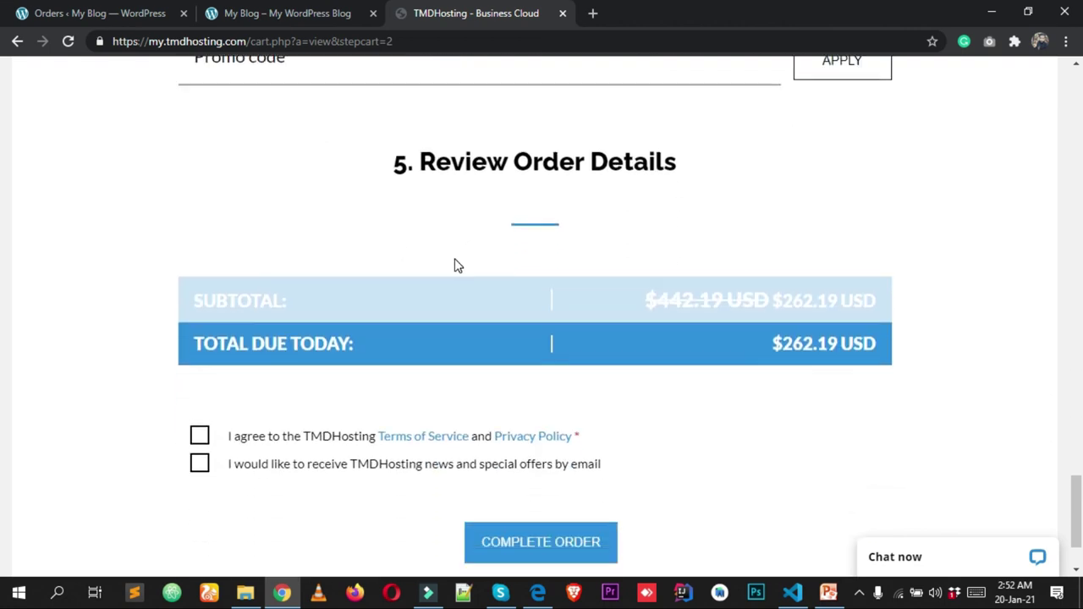
Accept the Terms of Service, opt into news and offers e-mails, and open a new tab
scroll(454, 265, "down", 1)
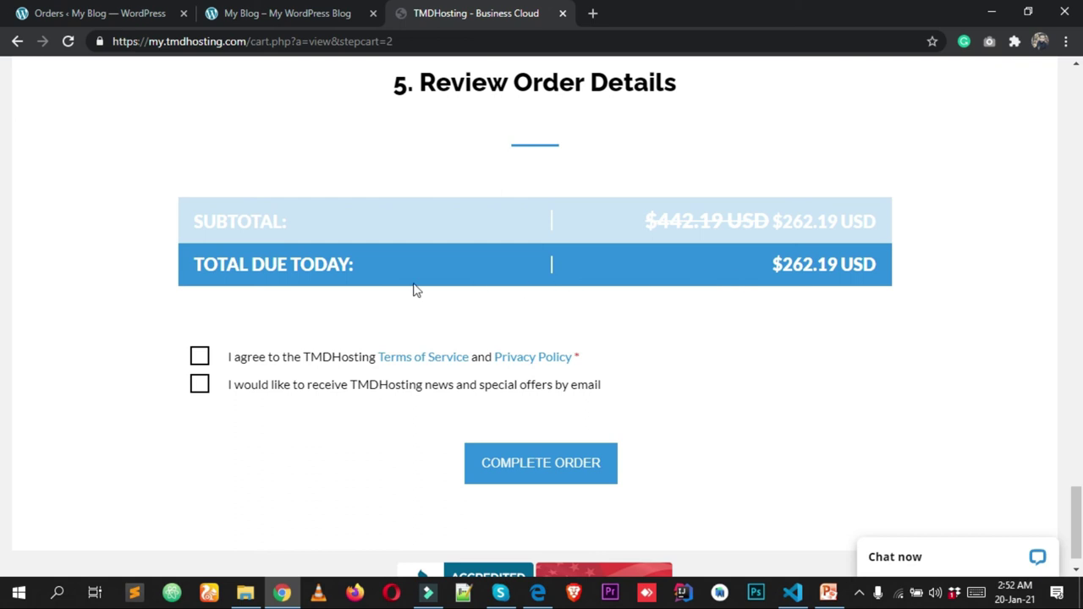
double_click(804, 264)
left_click(849, 264)
left_click(200, 359)
left_click(199, 387)
scroll(200, 373, "down", 1)
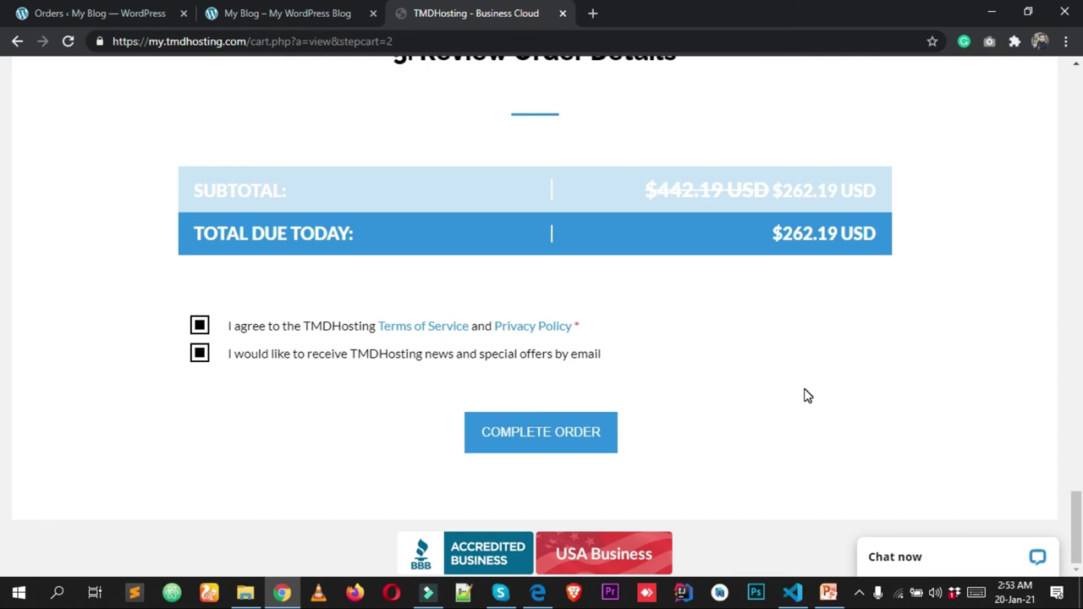
key("ctrl+t")
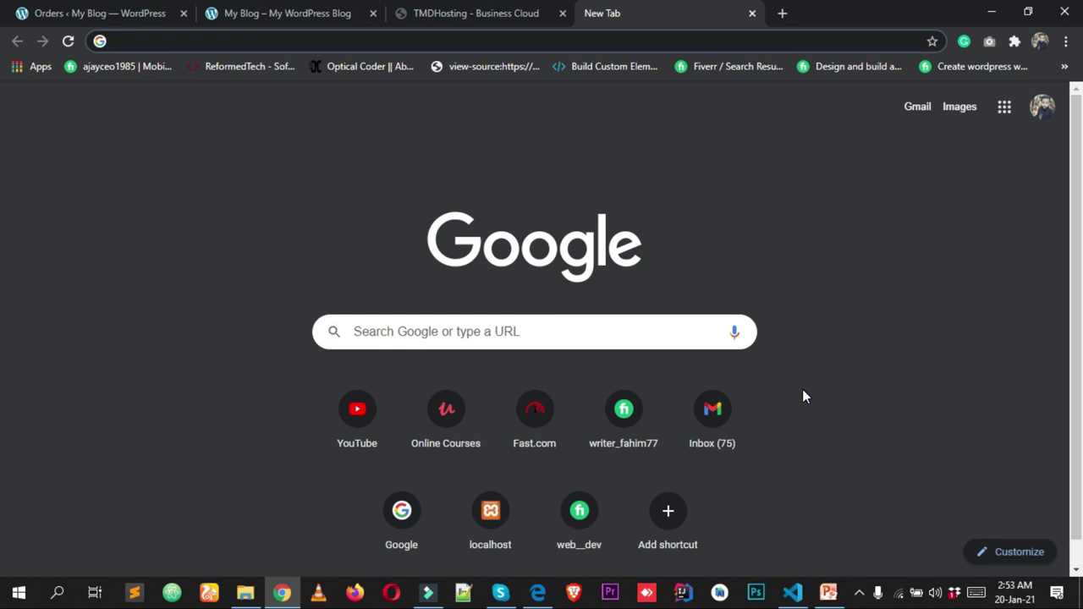
Load the wordpressfreebies.online/cpanel login page
type("wordpressfreebies.online")
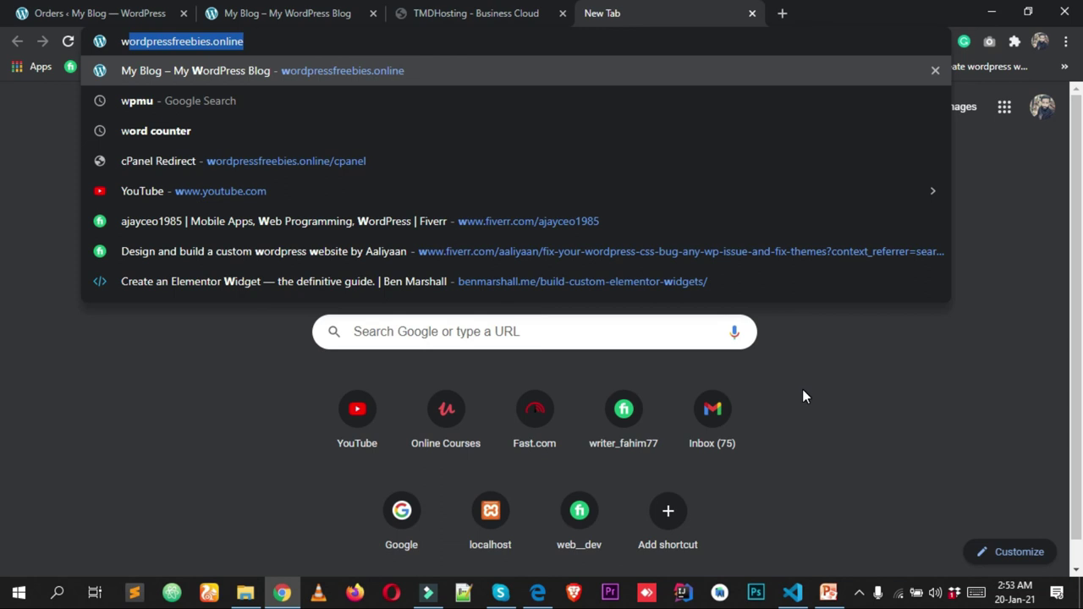
key("Right")
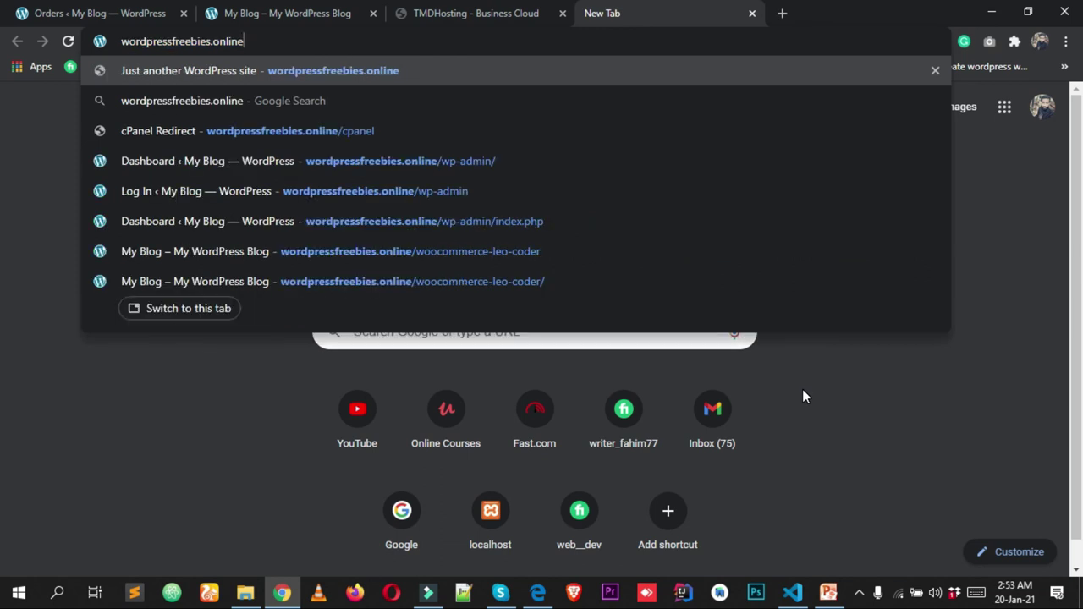
type("/cp")
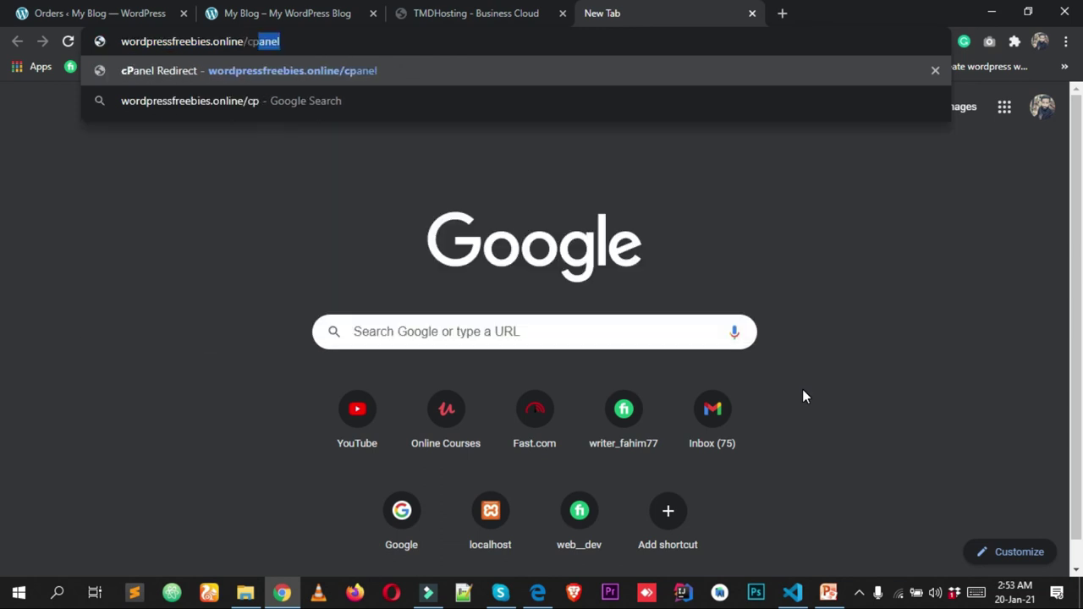
key("Return")
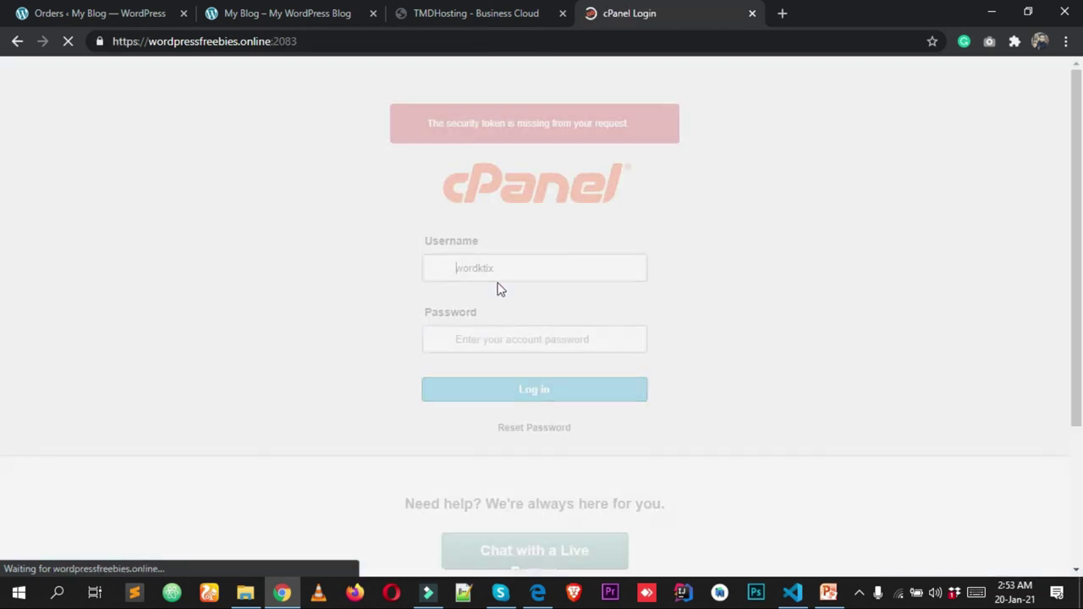
Paste the account username and password and log in to cPanel
double_click(508, 270)
key("ctrl+c")
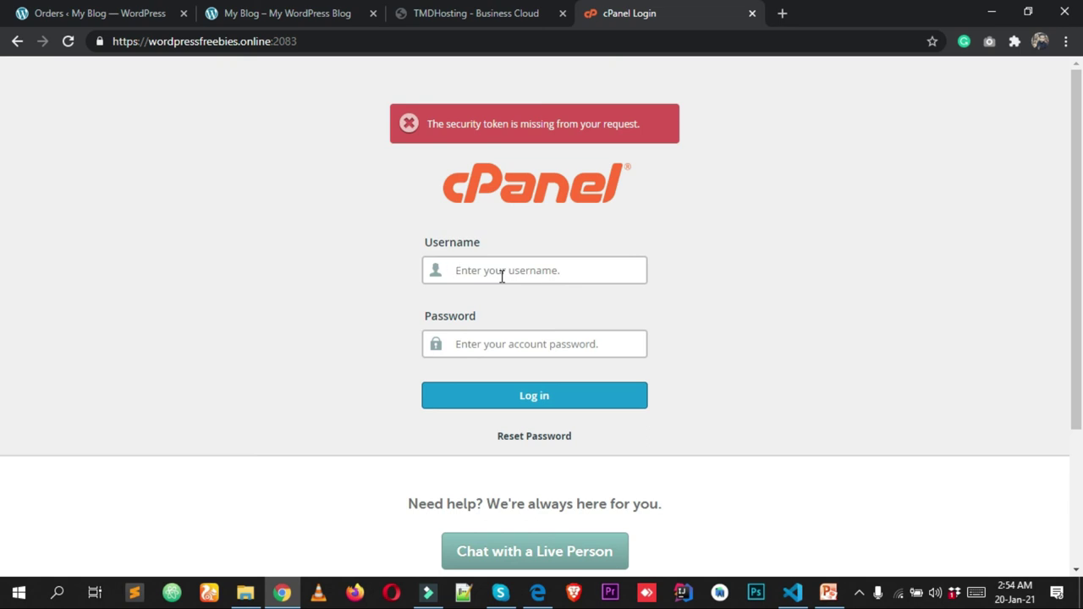
left_click(502, 276)
key("ctrl+v")
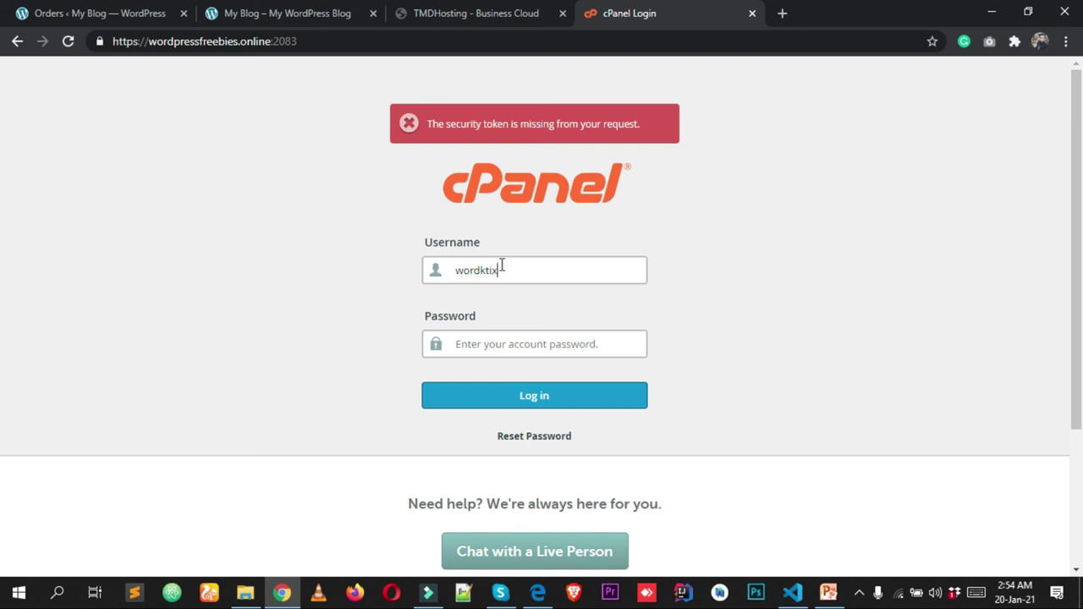
left_click(521, 343)
key("ctrl+v")
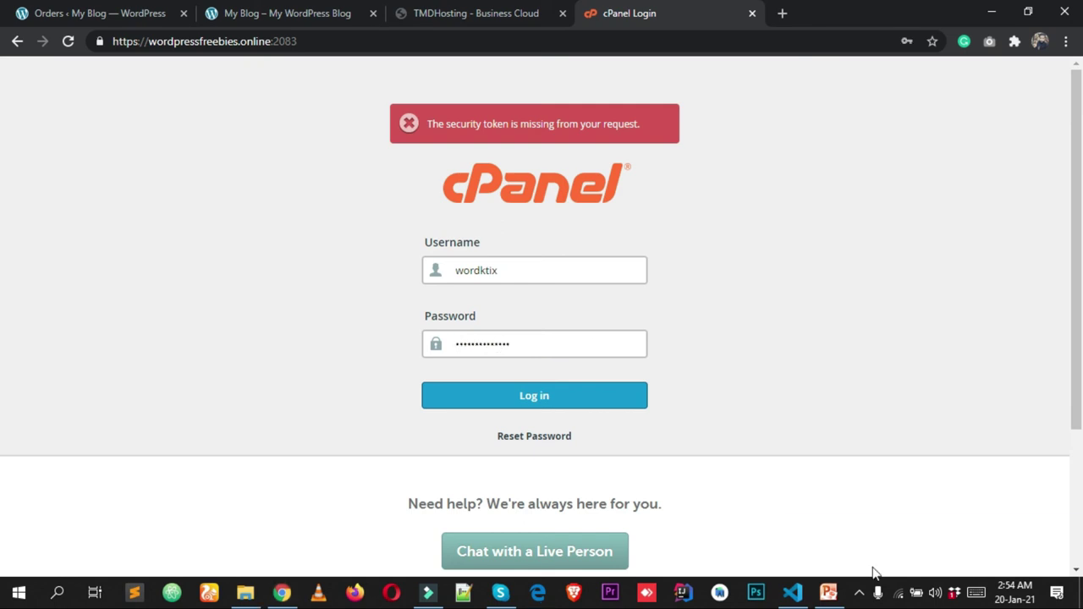
left_click(568, 401)
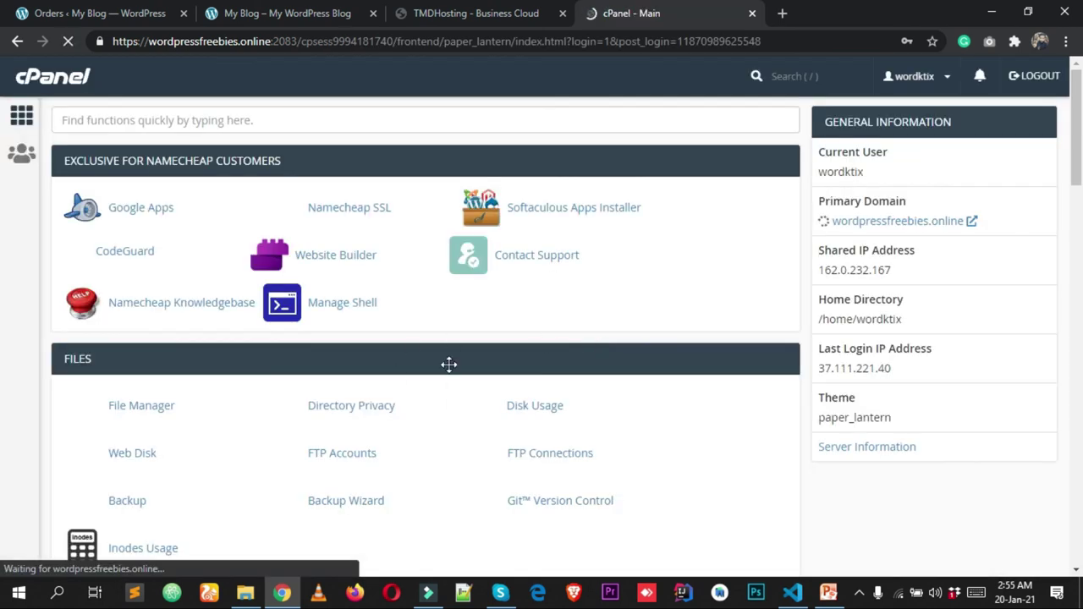
Search cPanel functions for 'sof' and launch Softaculous Apps Installer
scroll(273, 335, "down", 5)
scroll(239, 369, "up", 4)
scroll(238, 369, "up", 1)
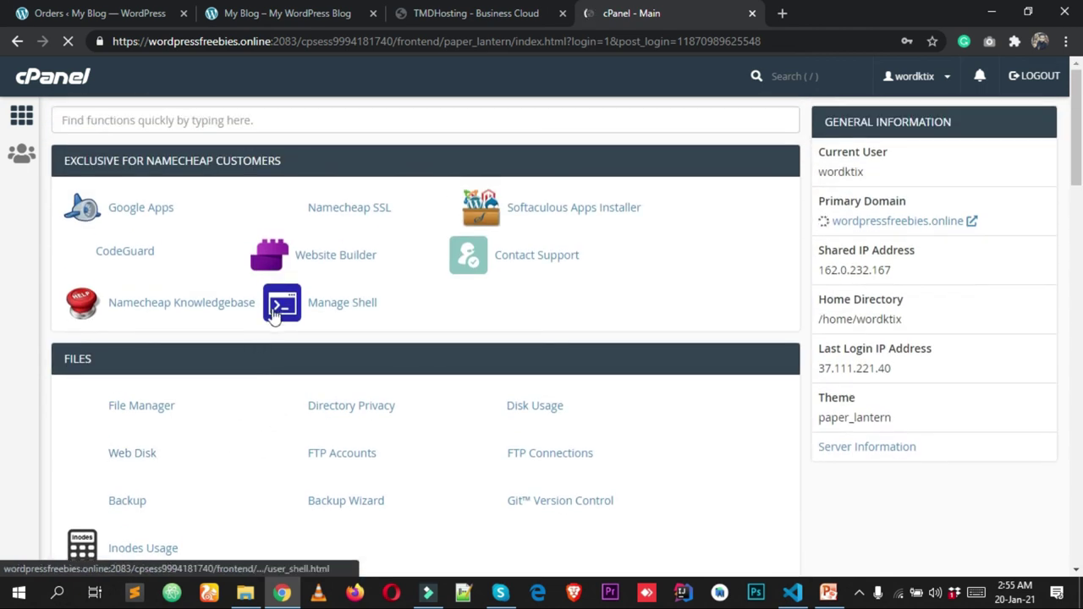
scroll(536, 271, "down", 5)
scroll(540, 273, "up", 5)
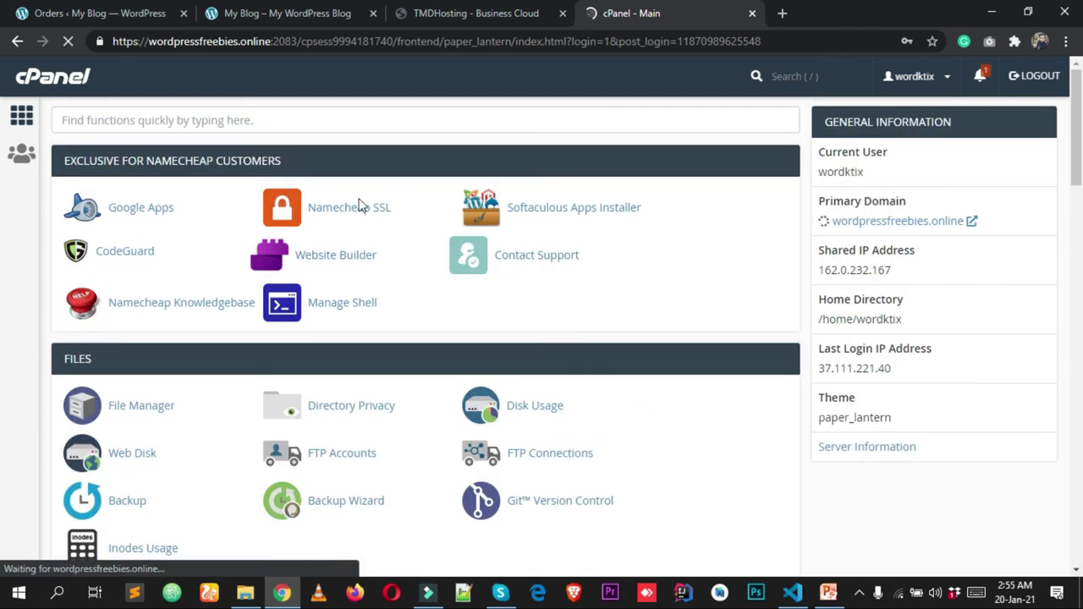
left_click(251, 120)
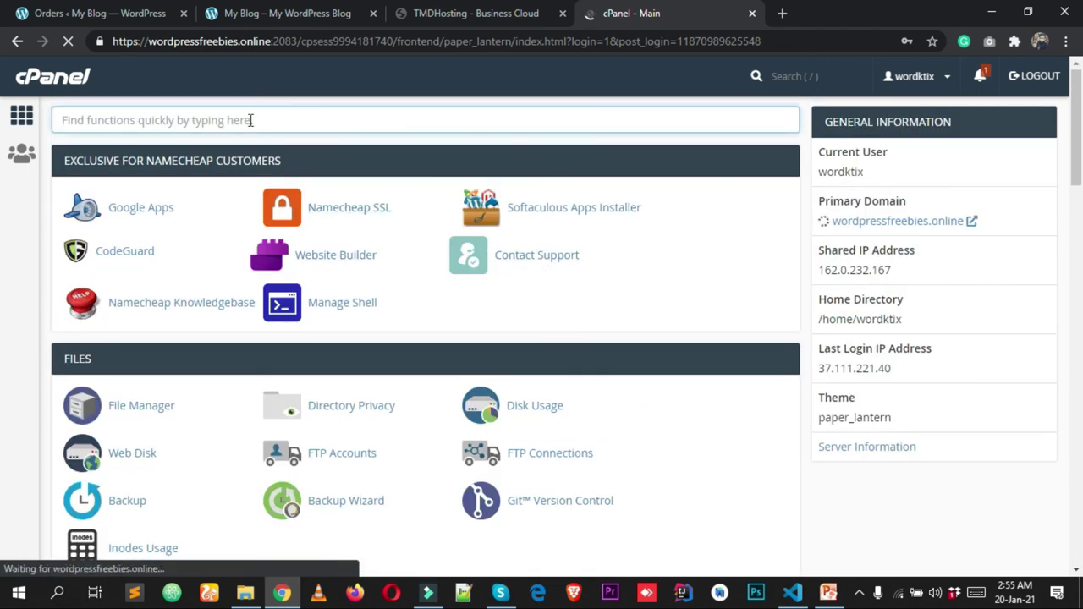
type("sof")
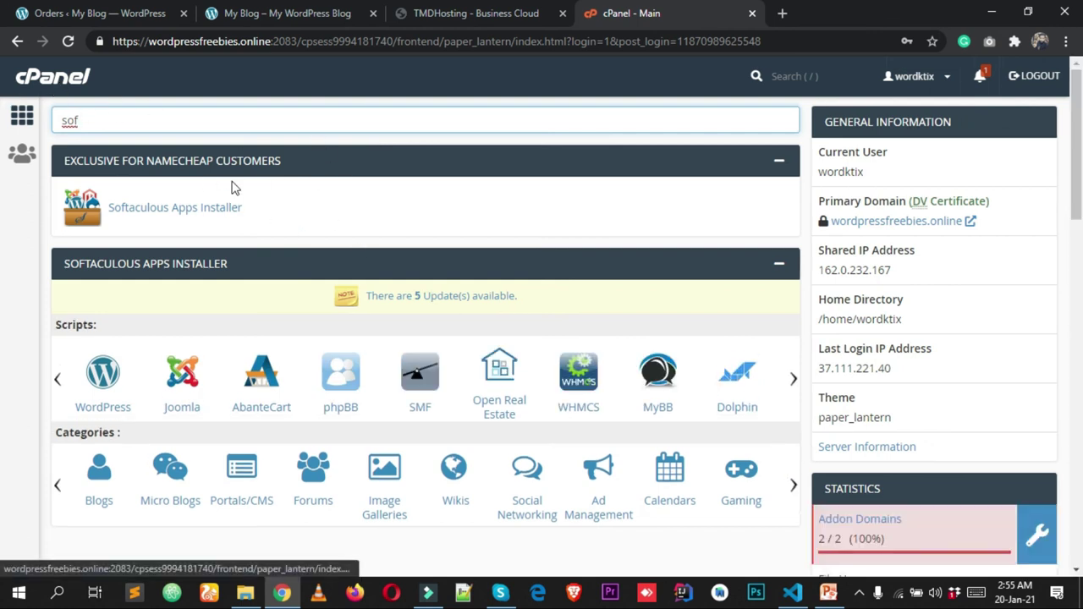
left_click(150, 210)
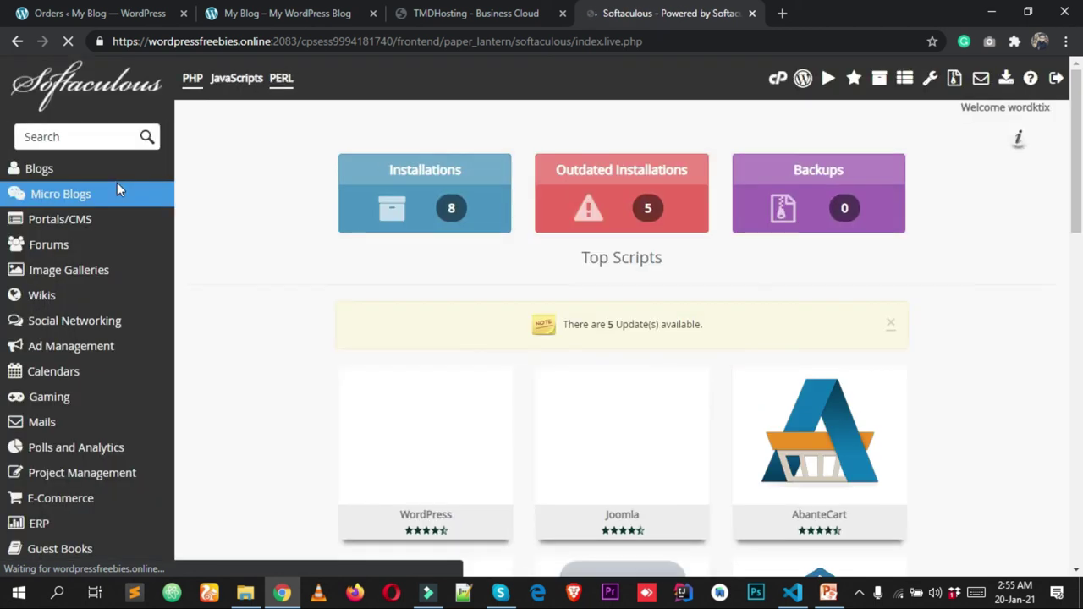
Open Softaculous's WordPress installer page and start a new install
scroll(309, 256, "down", 1)
mouse_move(445, 338)
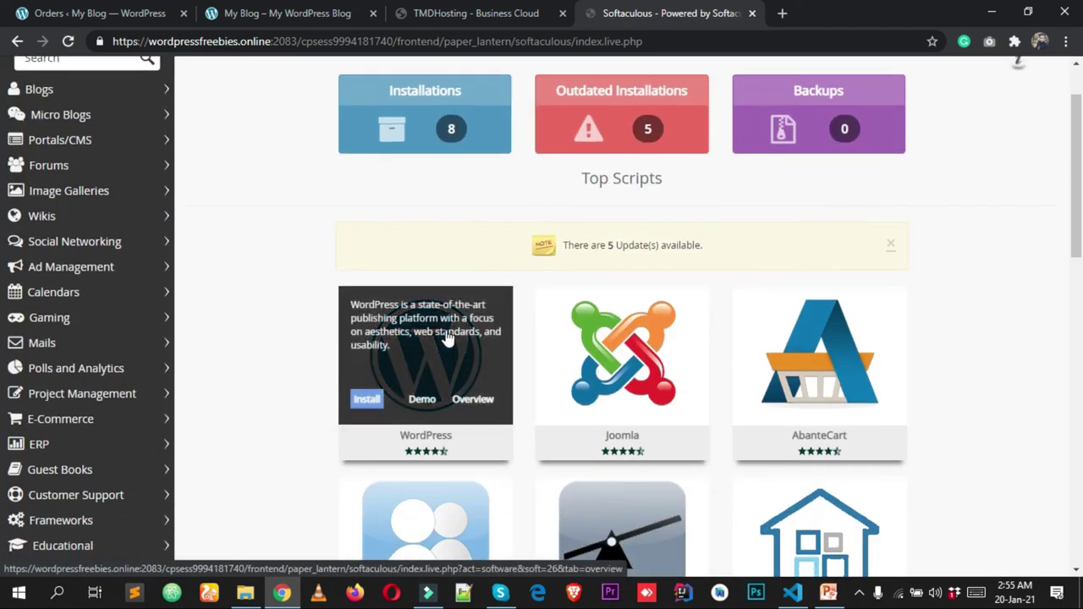
left_click(411, 354)
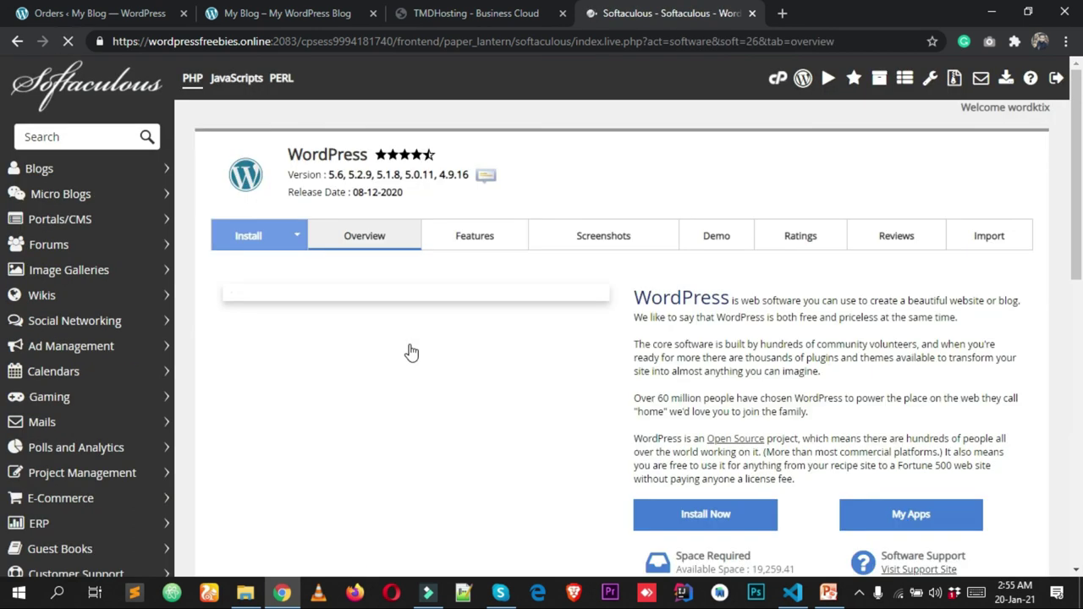
scroll(411, 353, "down", 1)
left_click(701, 437)
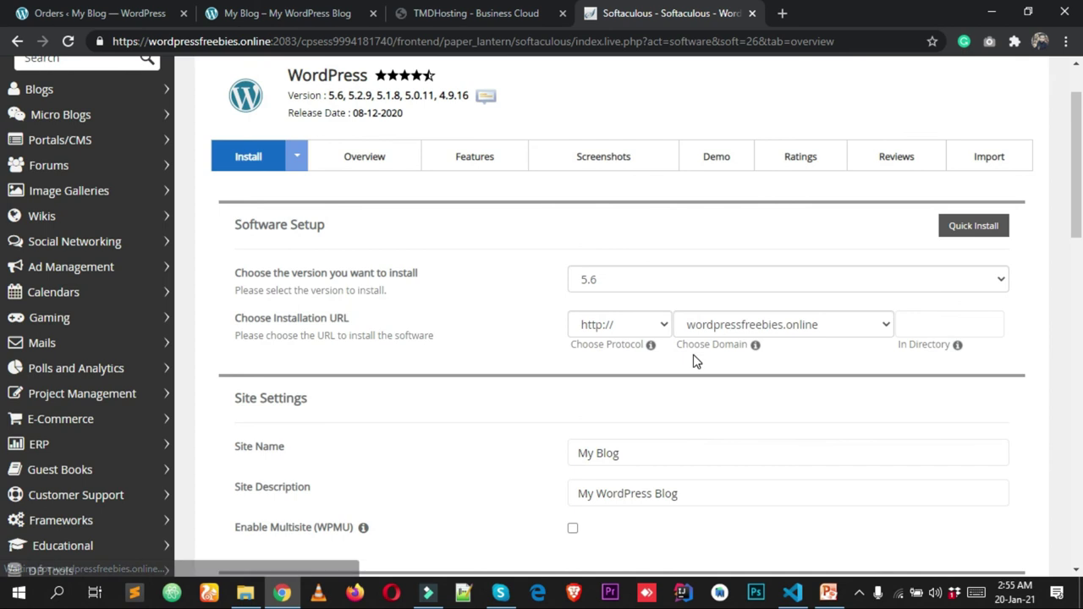
left_click(611, 280)
left_click(615, 283)
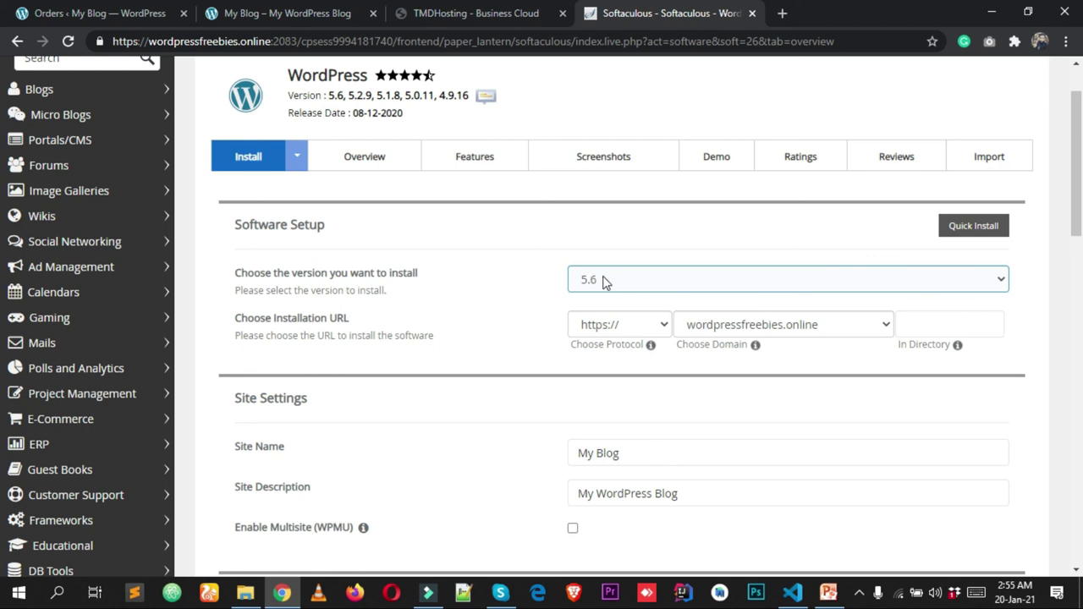
left_click(589, 281)
left_click(590, 285)
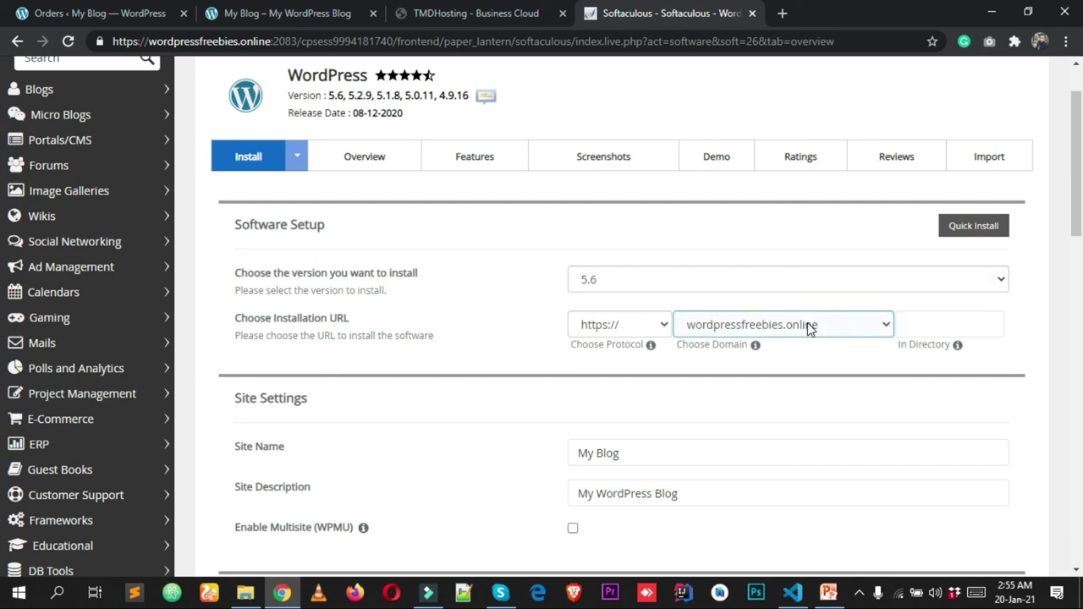
left_click(765, 332)
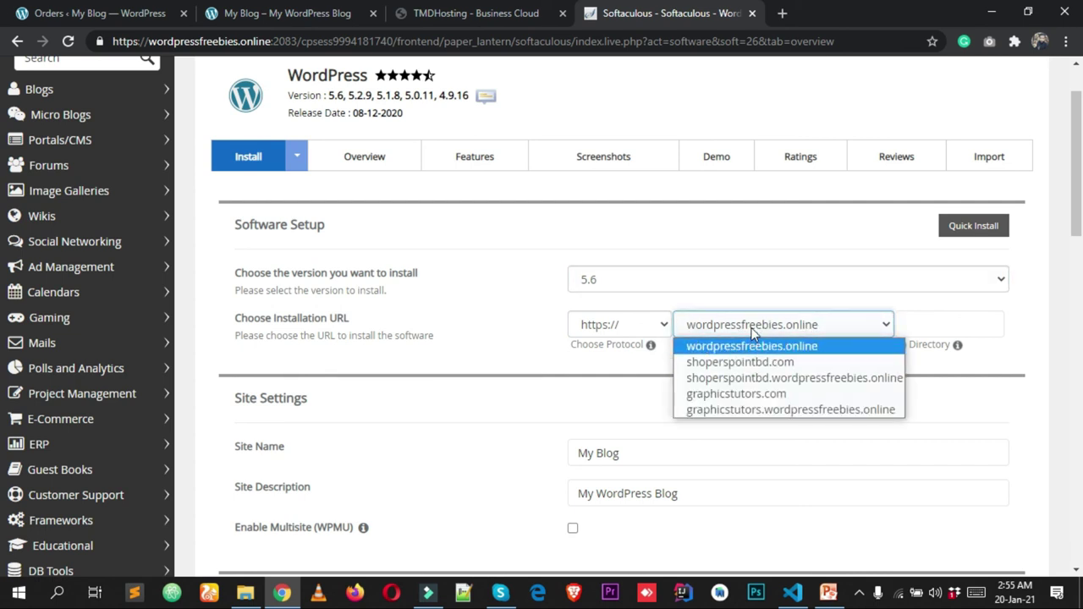
left_click(753, 331)
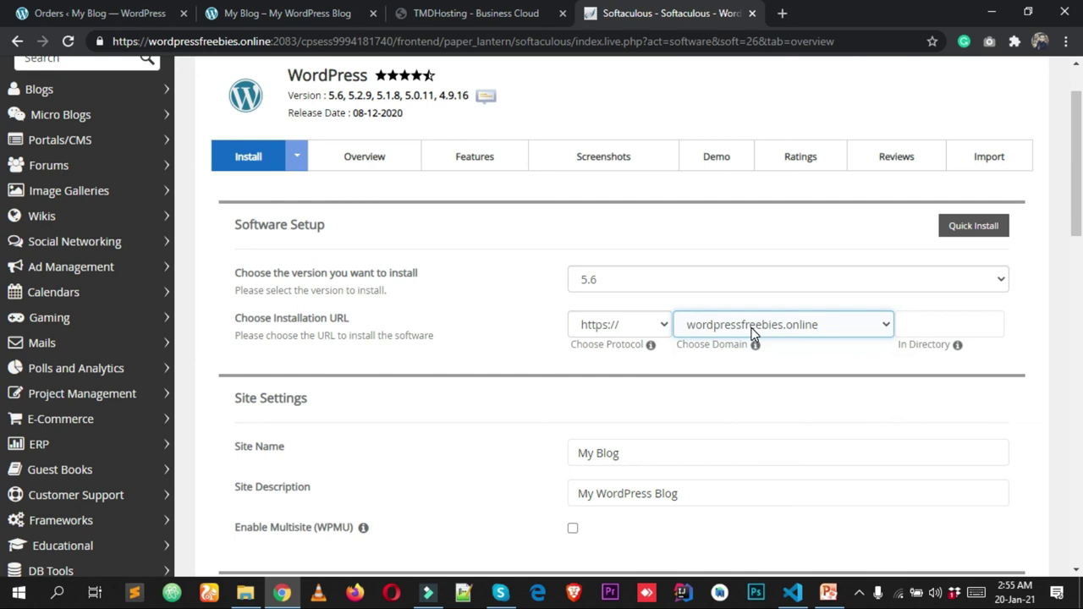
left_click(754, 332)
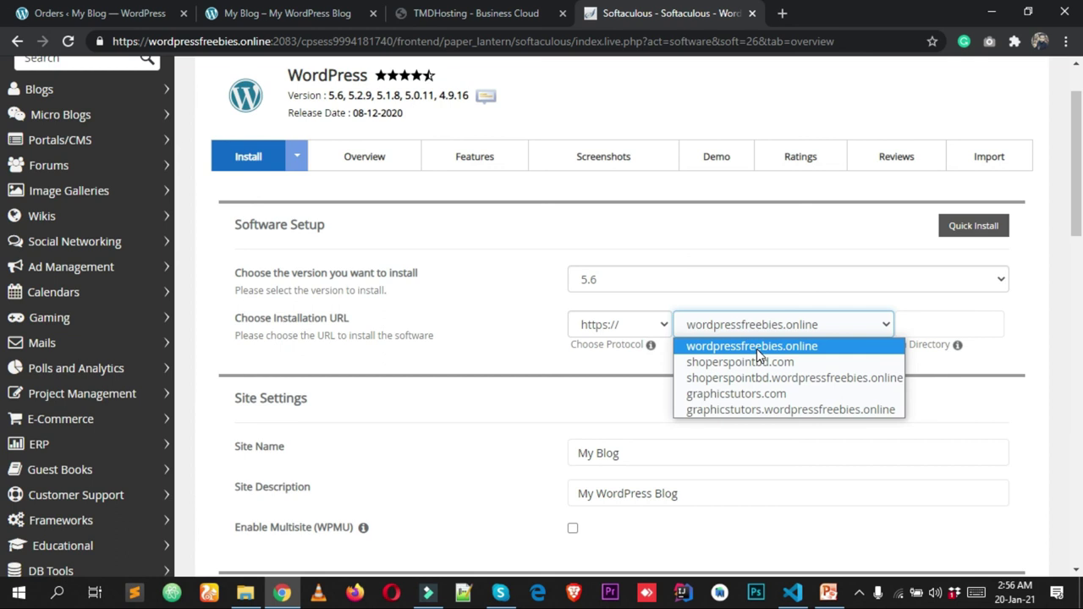
left_click(753, 348)
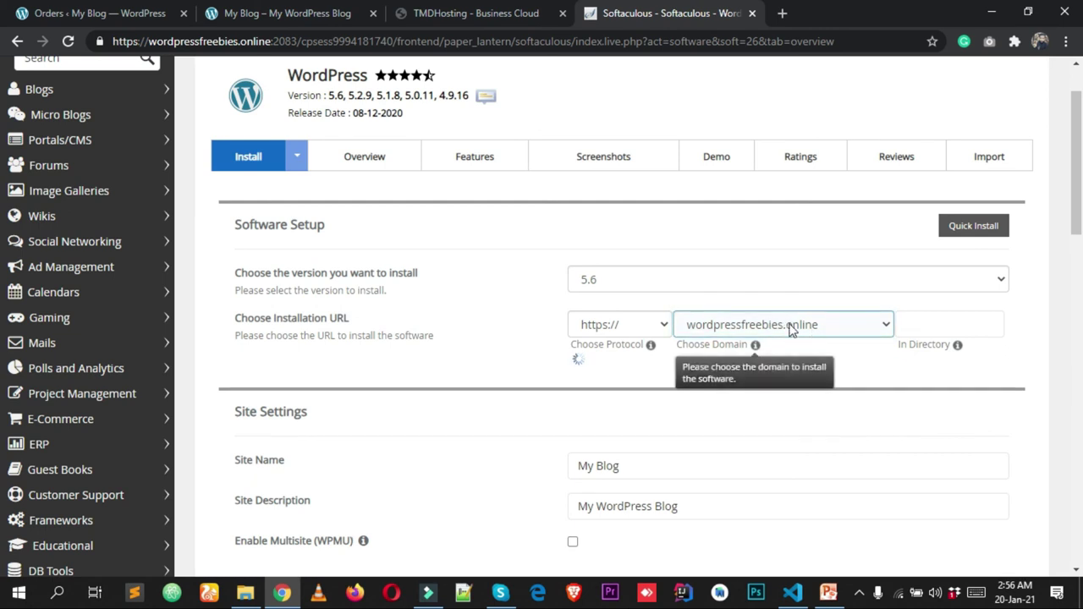
Leave the In Directory field empty so WordPress installs at the domain root
left_click(915, 326)
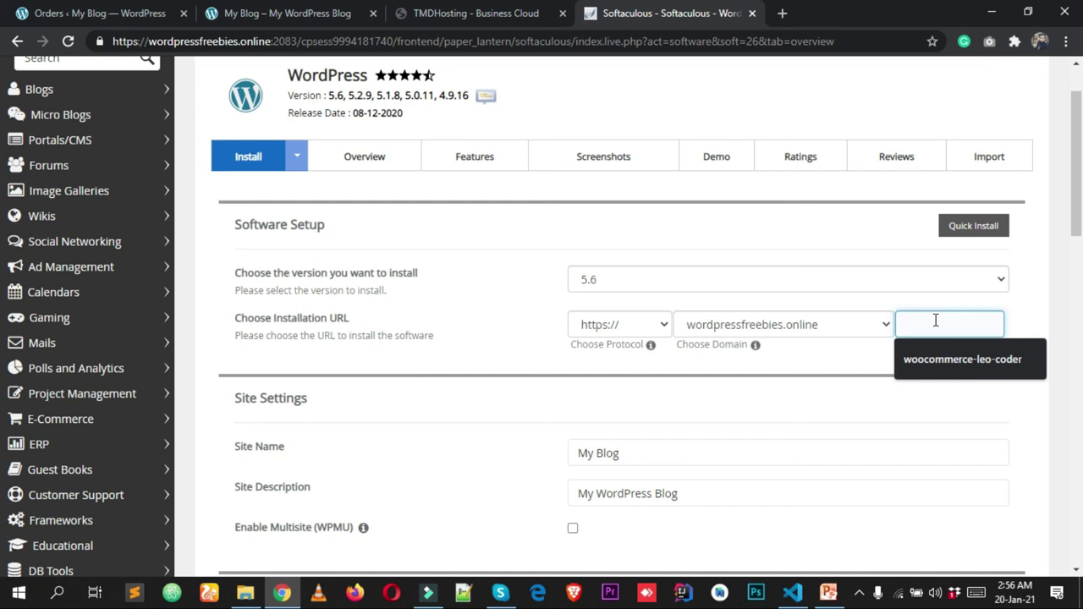
type("wp")
key("BackSpace")
key("BackSpace")
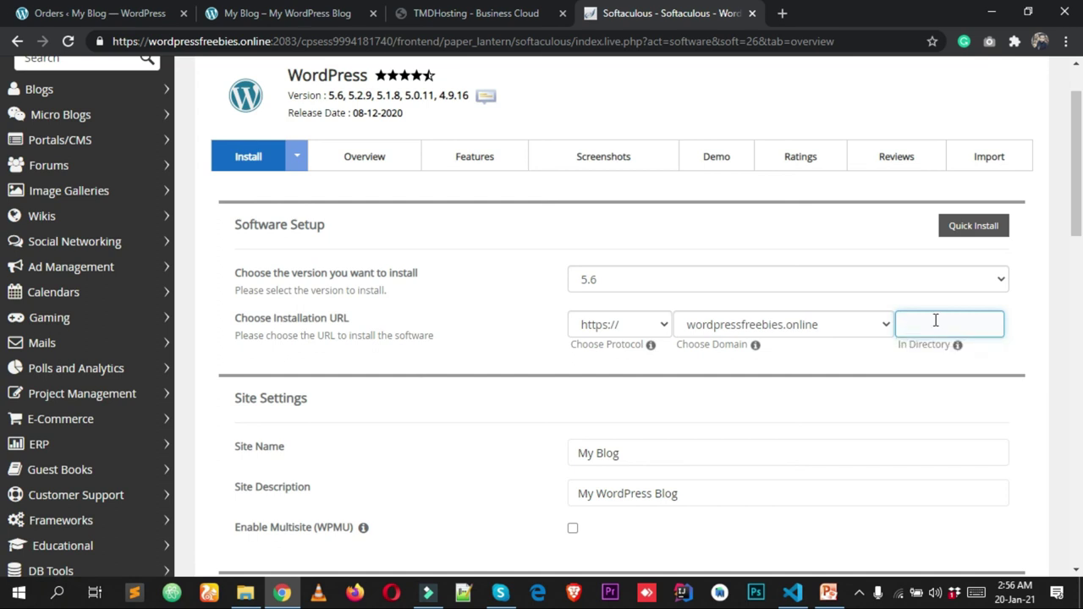
left_click(936, 320)
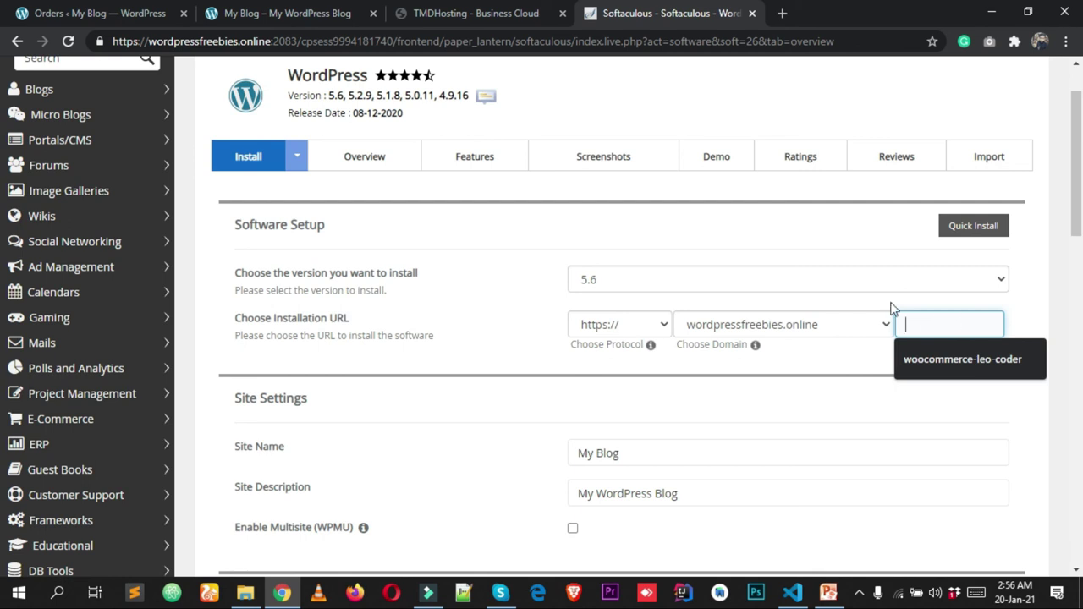
left_click(926, 311)
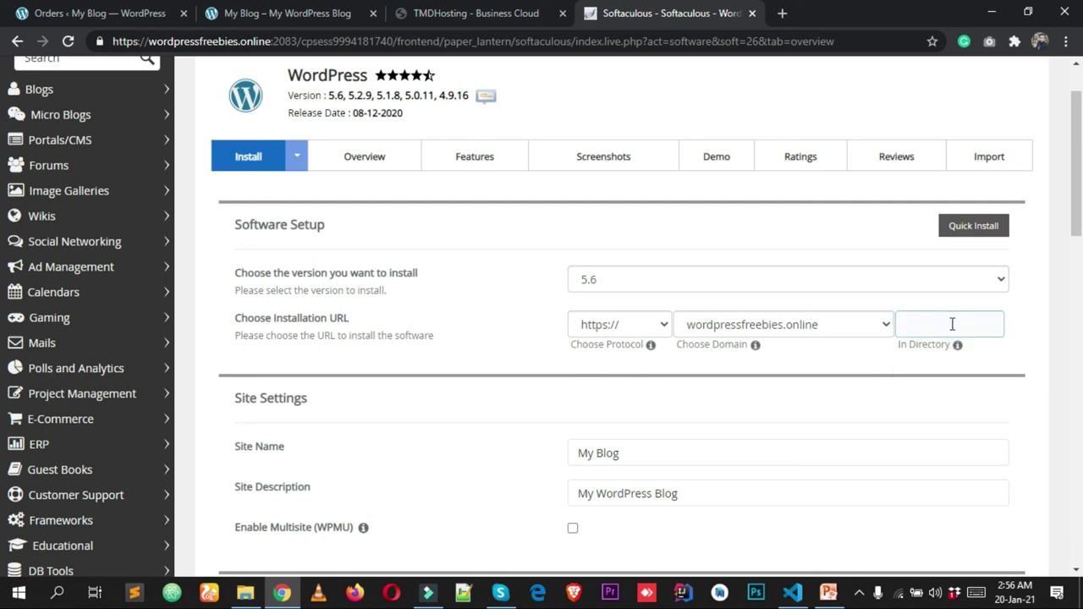
Keep the site name 'My Blog' and change the admin username to 'username'
scroll(960, 305, "down", 1)
scroll(812, 288, "down", 1)
scroll(826, 237, "down", 1)
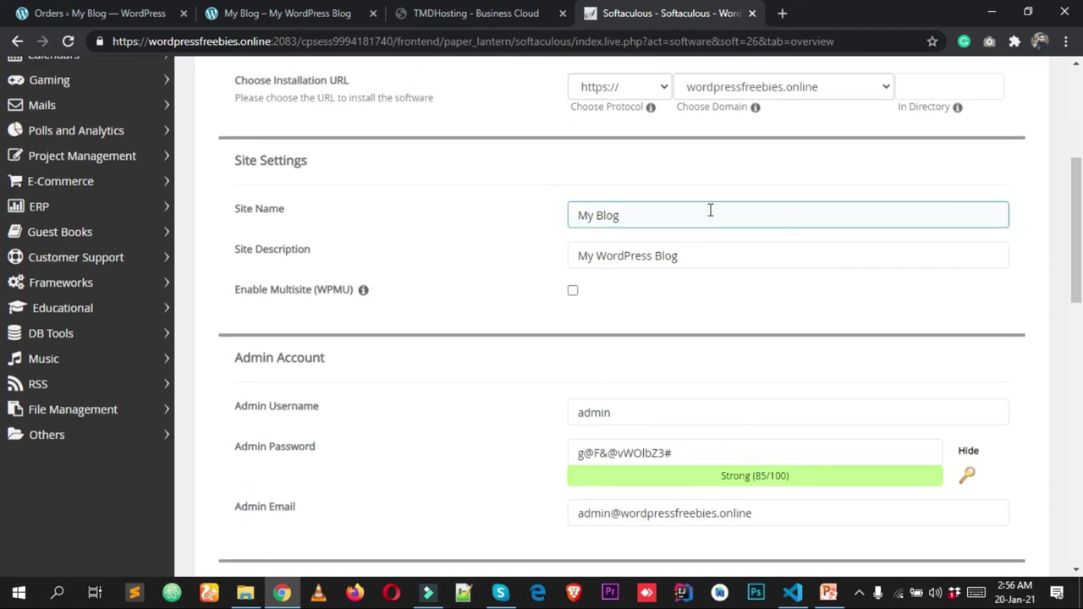
left_click_drag(756, 220, 411, 218)
left_click_drag(773, 247, 261, 266)
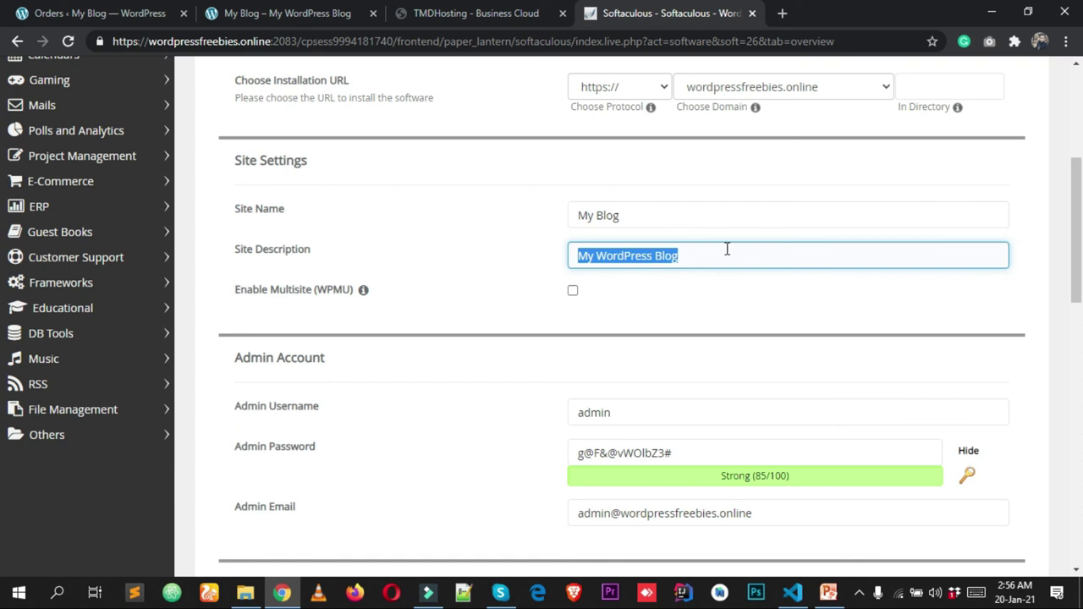
left_click_drag(682, 211, 556, 211)
left_click(555, 222)
scroll(576, 254, "down", 1)
left_click_drag(641, 330, 488, 335)
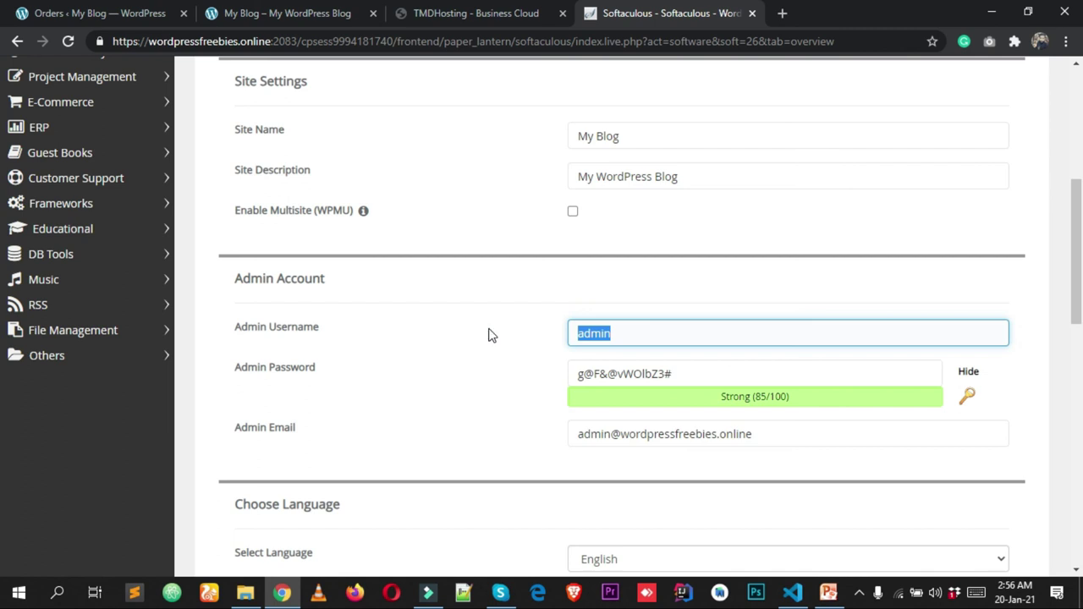
type("username")
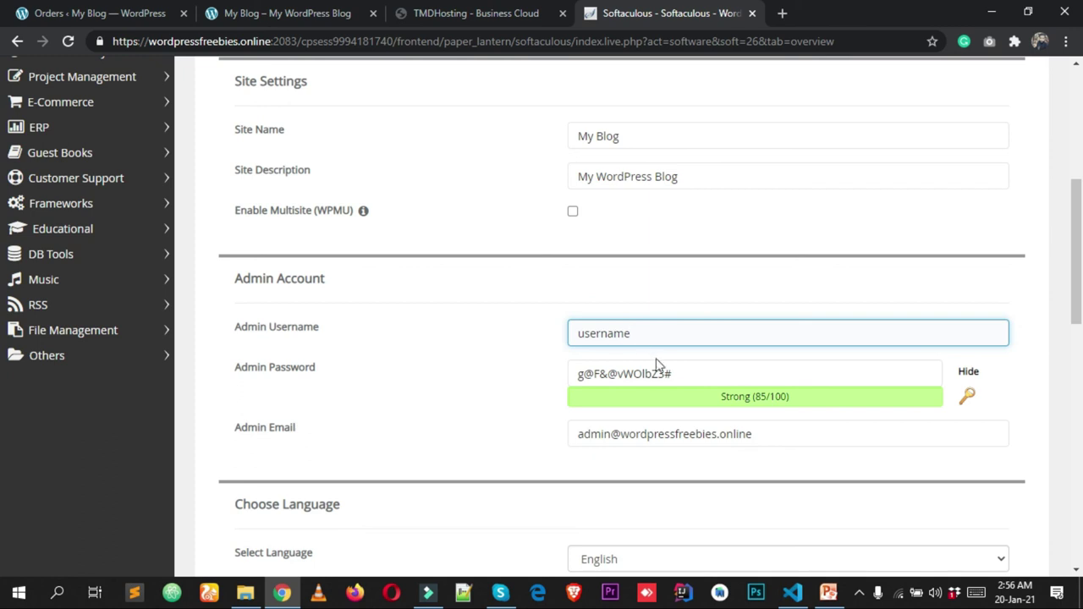
Replace the generated admin password with a custom password of your own
left_click(966, 392)
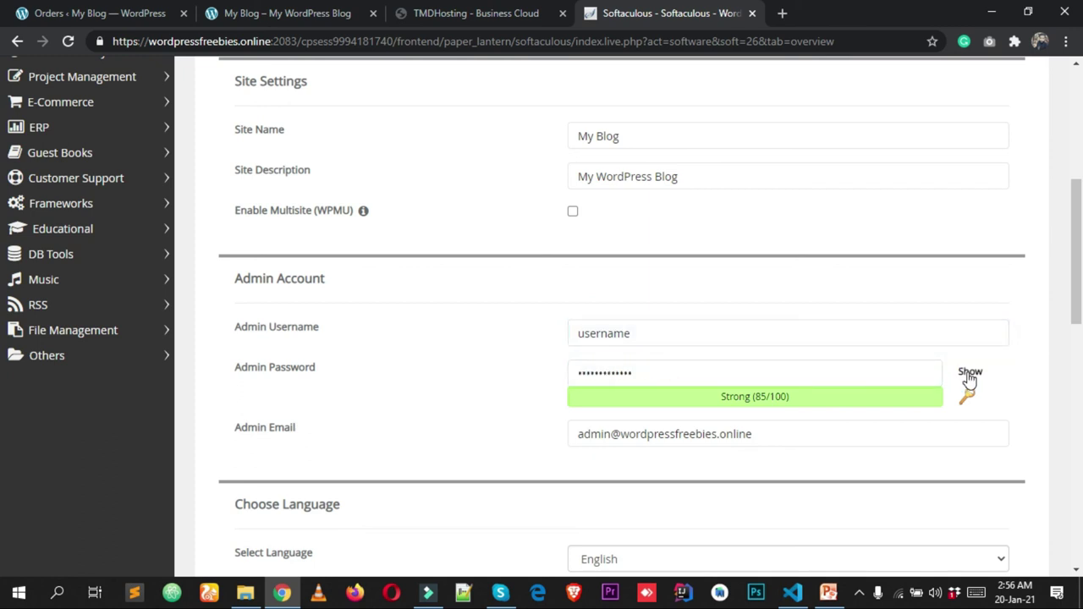
left_click(967, 396)
left_click(969, 399)
left_click(969, 399)
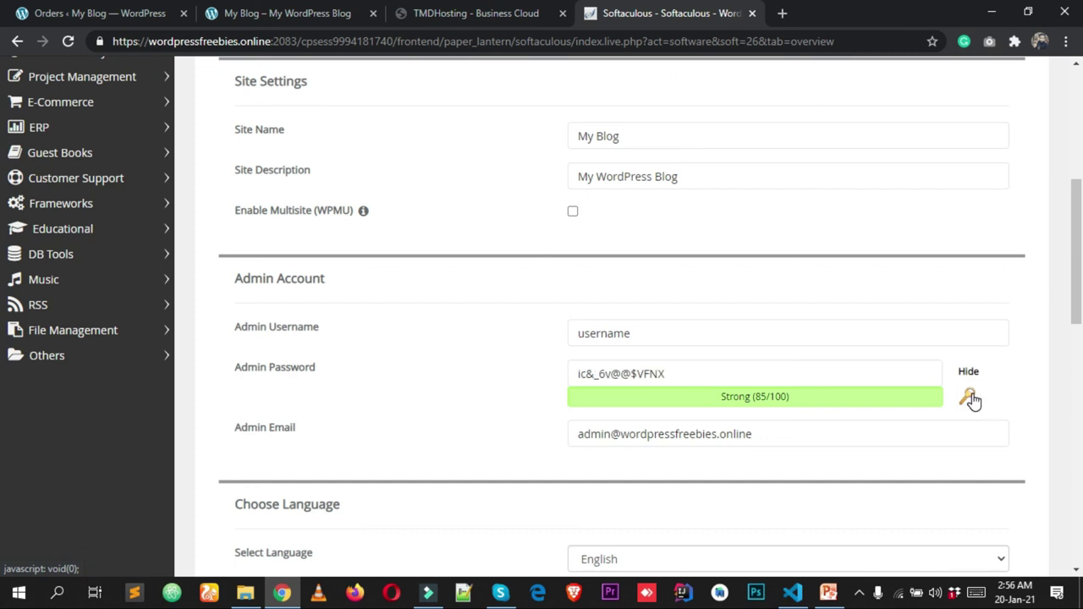
left_click(968, 397)
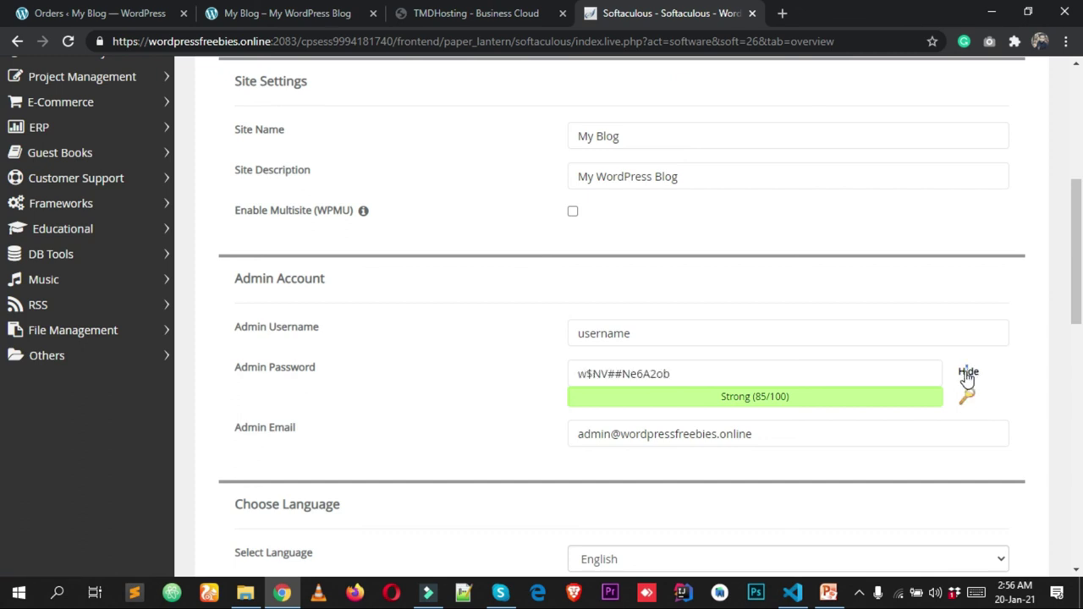
left_click(969, 373)
left_click(829, 371)
key("ctrl+a")
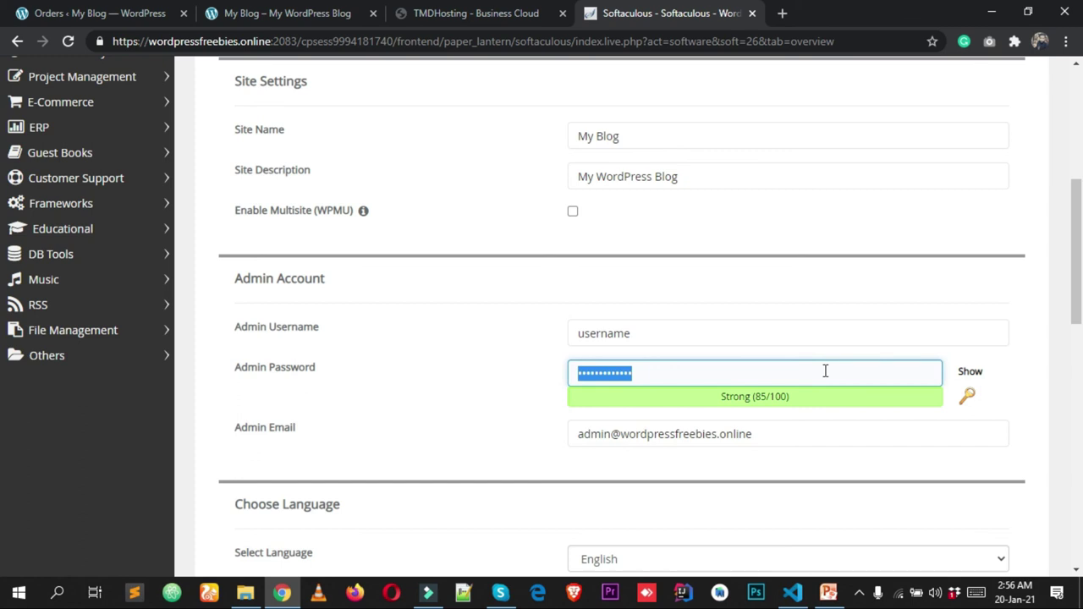
type("••••••••••••")
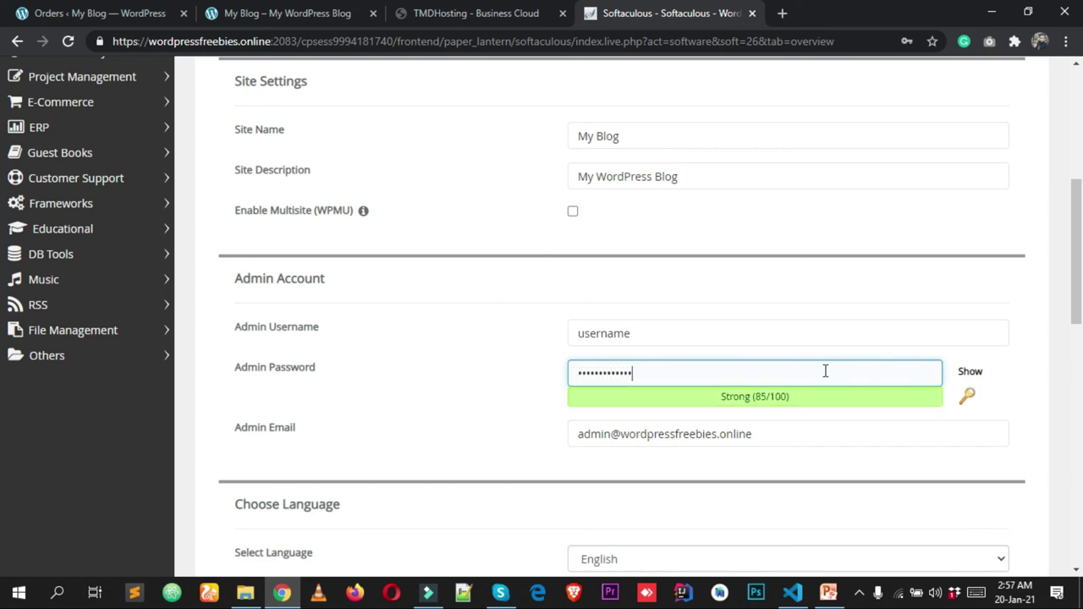
scroll(755, 367, "down", 2)
left_click_drag(787, 281, 343, 257)
Fill in the admin e-mail, keep the default language, plugins and theme, and install WordPress
type("a")
left_click(600, 313)
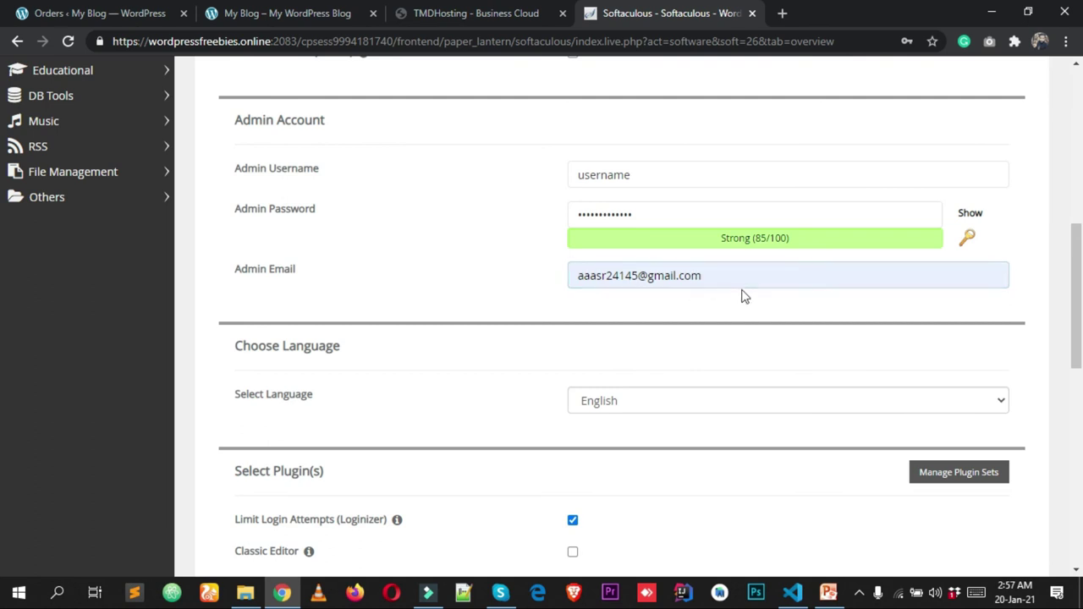
scroll(728, 279, "down", 1)
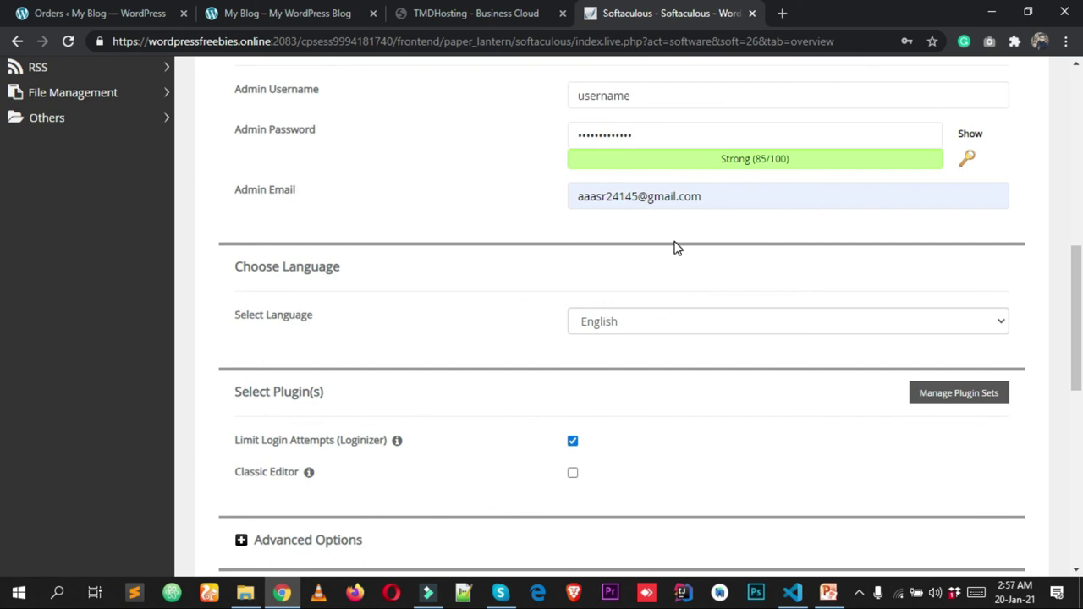
scroll(675, 246, "down", 2)
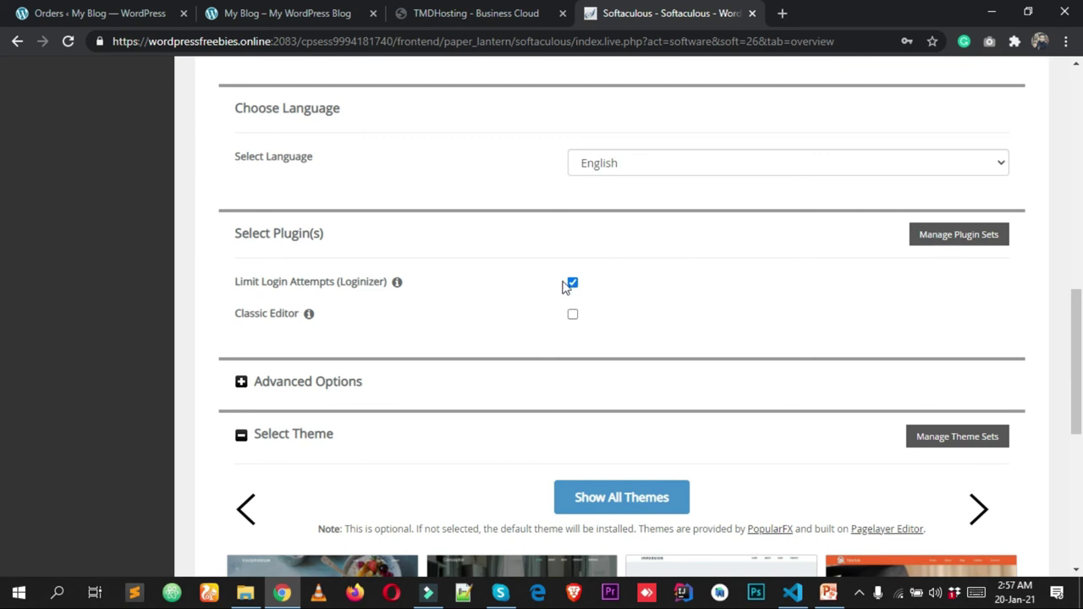
mouse_move(396, 282)
scroll(687, 288, "down", 5)
left_click(619, 389)
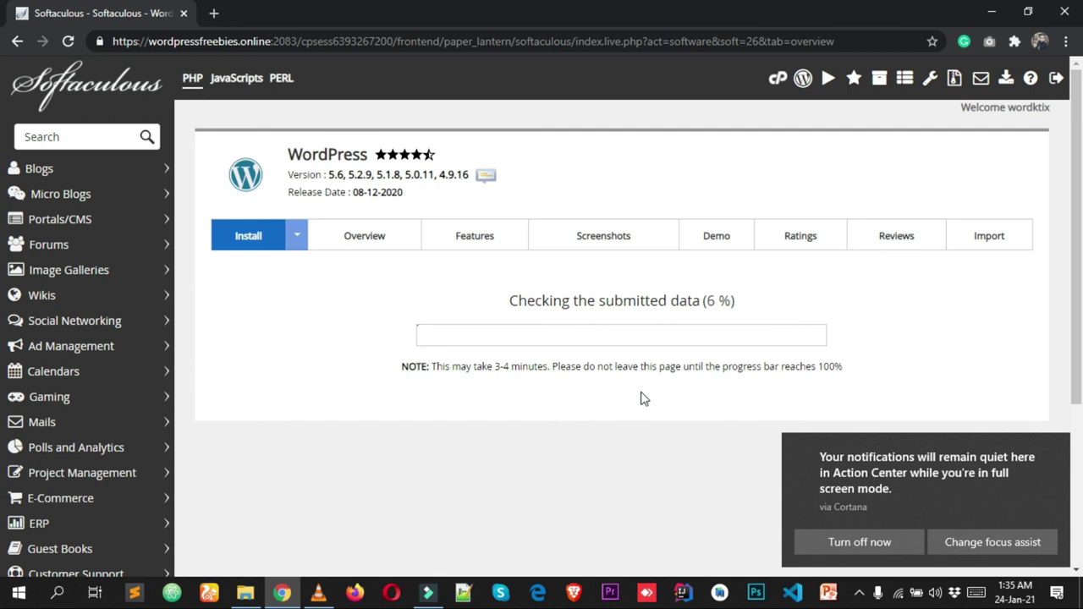
left_click(1054, 445)
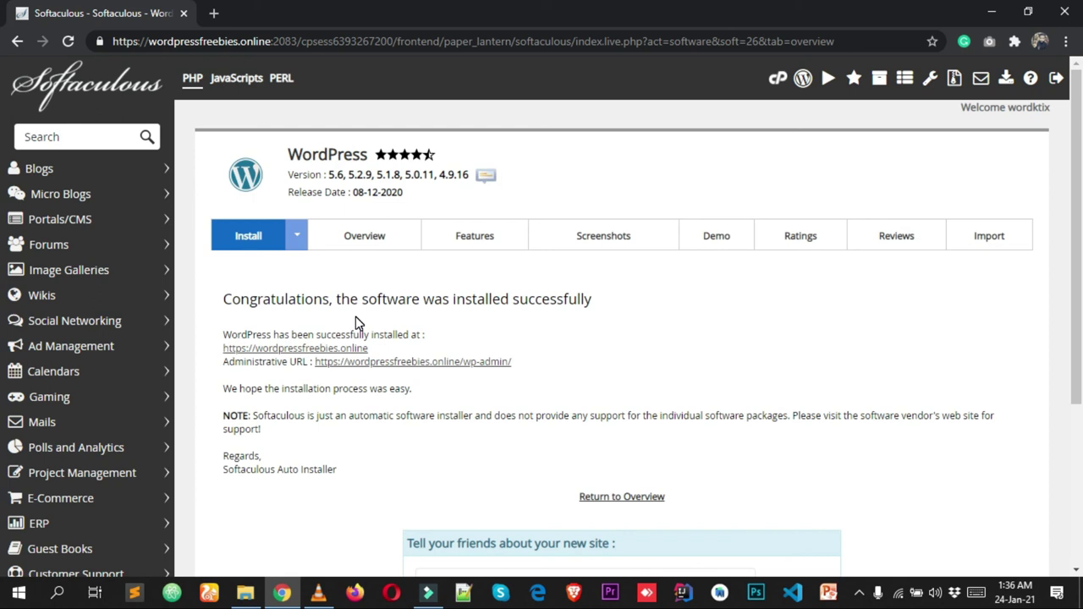
right_click(291, 354)
left_click(305, 359)
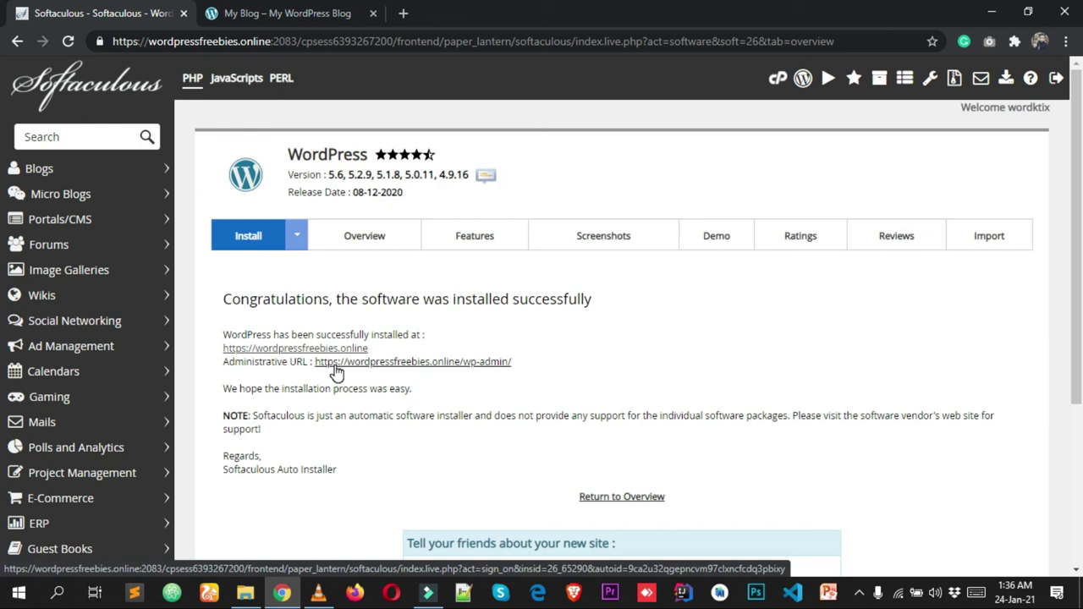
right_click(338, 368)
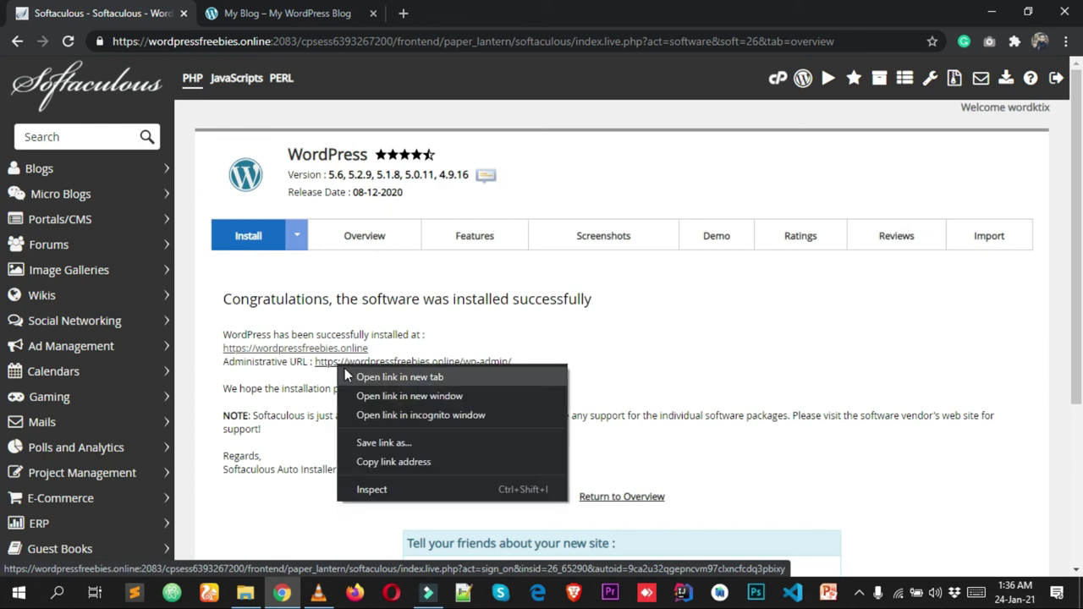
Open the Administrative URL in a new tab beside the site tab
left_click(346, 372)
left_click_drag(454, 9, 279, 32)
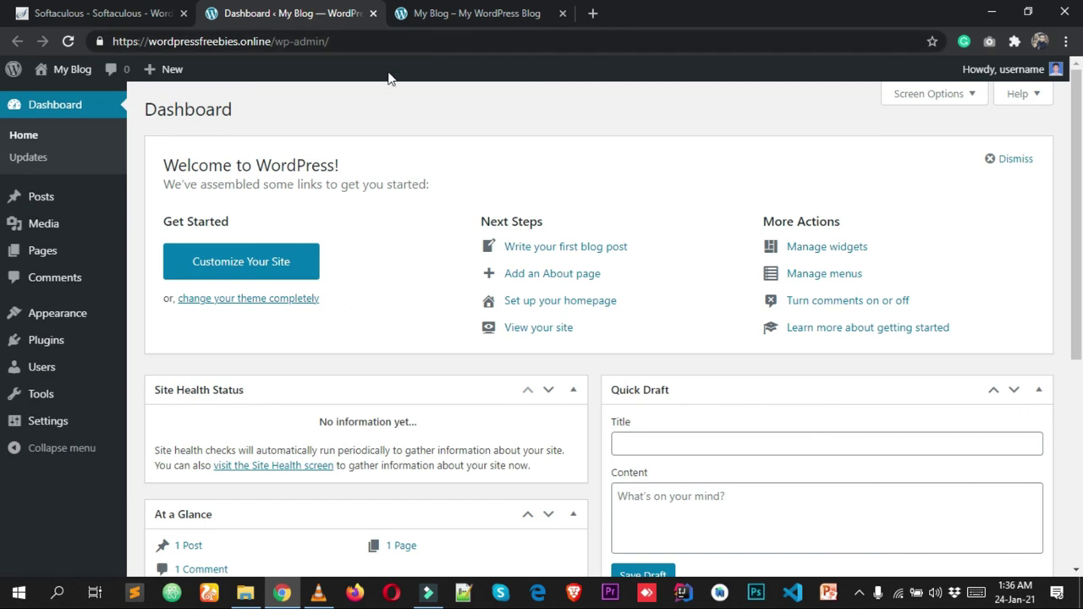
scroll(398, 237, "down", 1)
scroll(380, 305, "up", 1)
Check and reload the My Blog front page, then return to the admin Dashboard
left_click(421, 7)
scroll(394, 274, "down", 2)
scroll(425, 295, "up", 2)
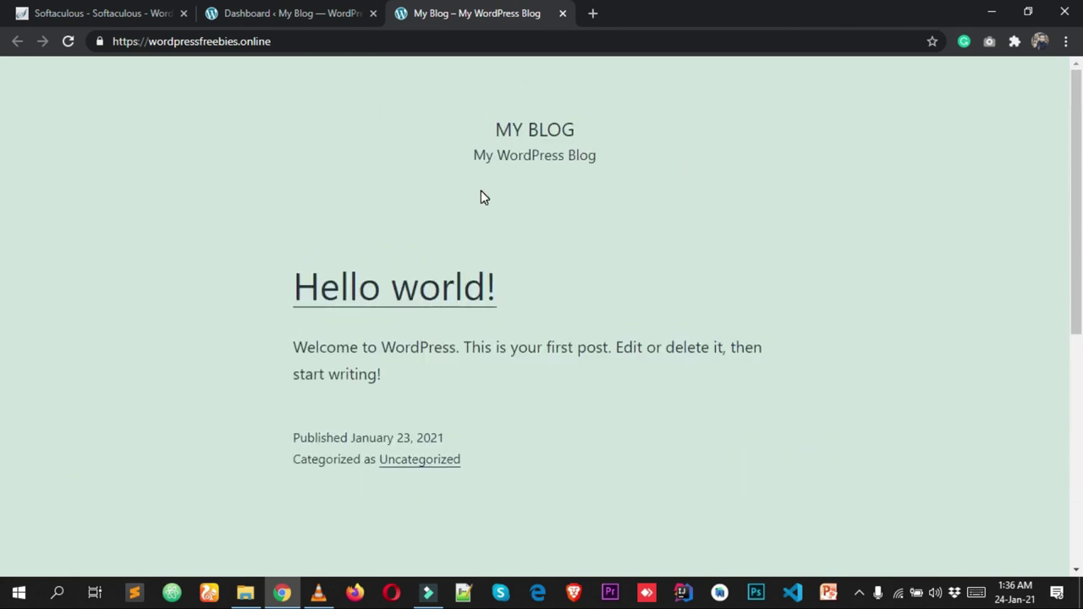
right_click(292, 187)
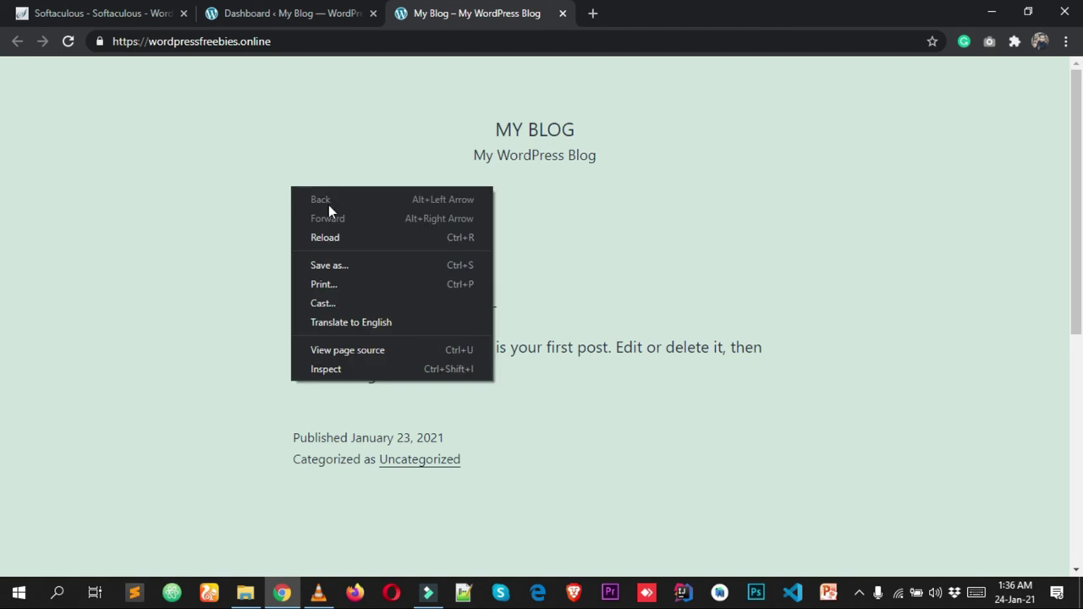
left_click(331, 236)
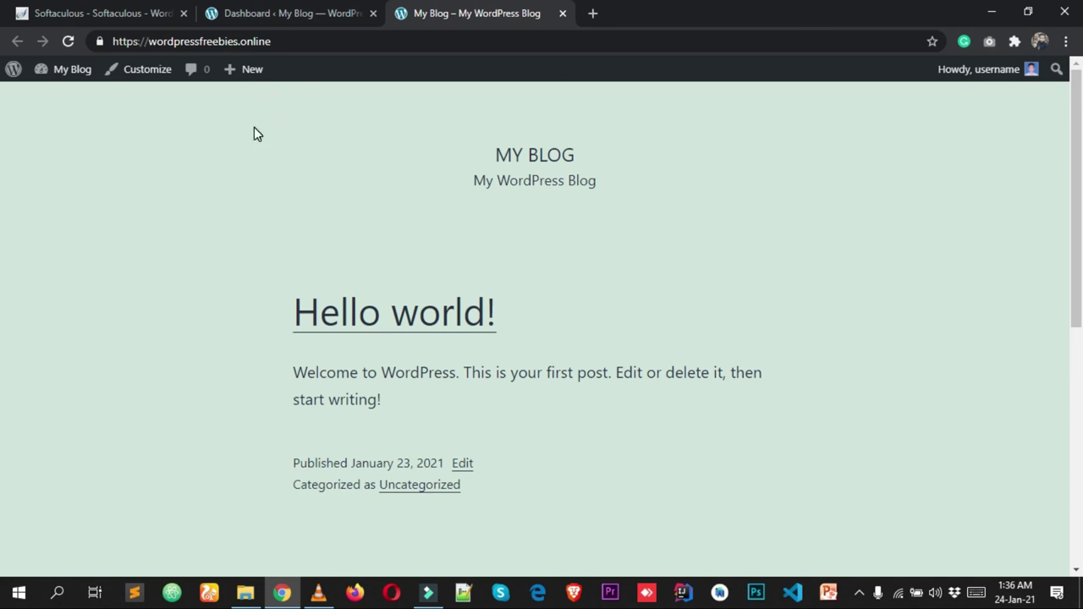
mouse_move(248, 79)
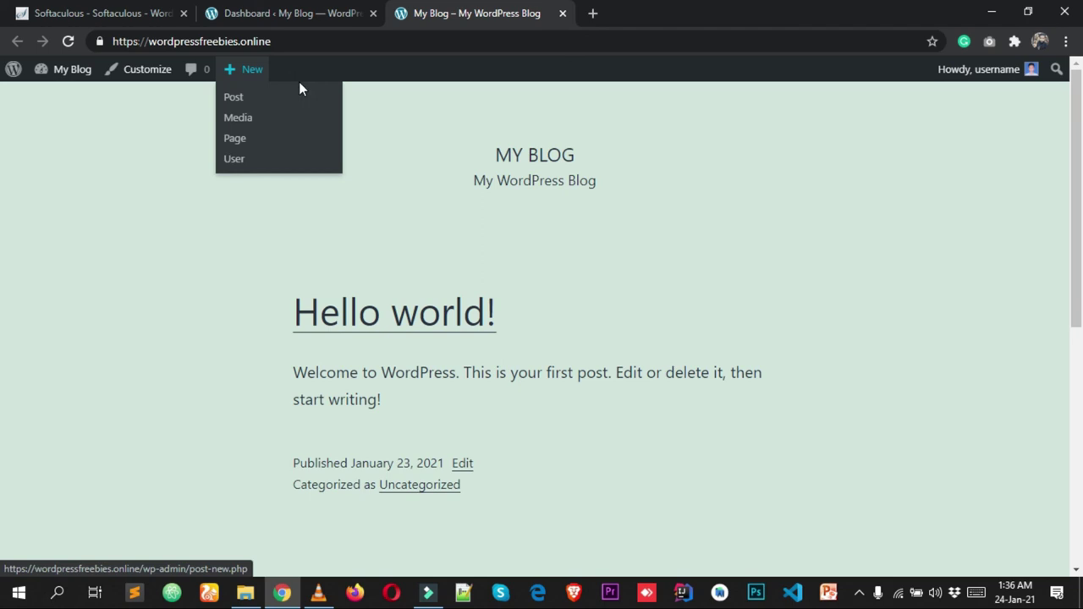
left_click(281, 10)
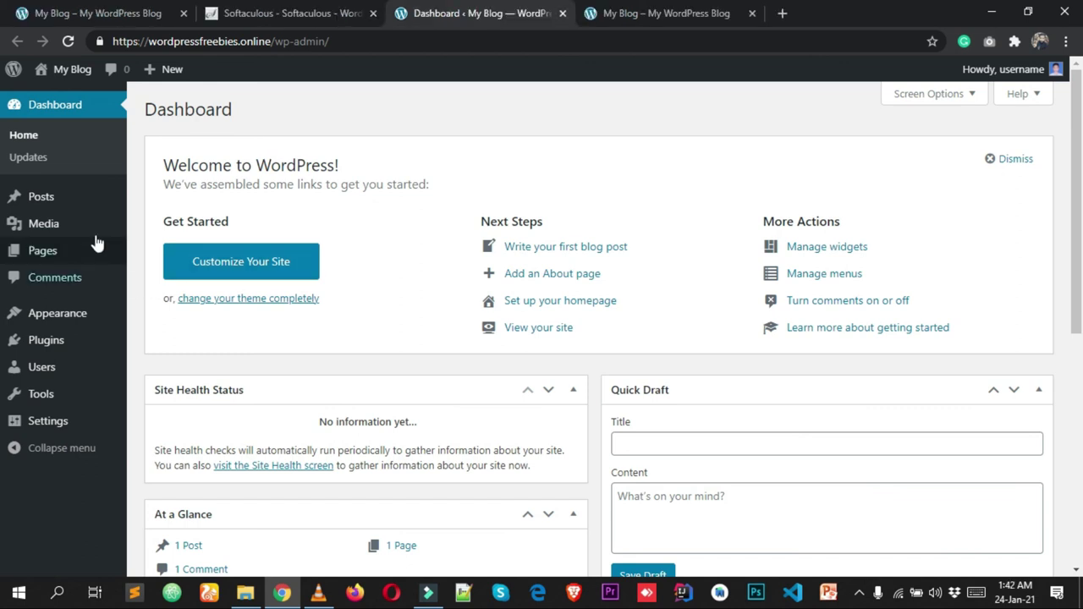
mouse_move(69, 205)
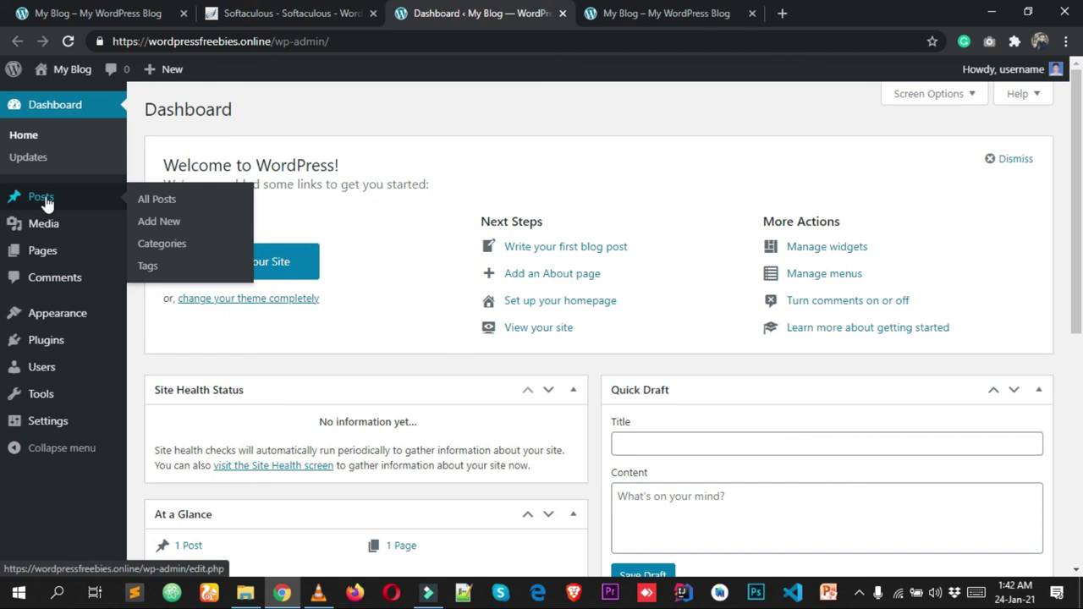
Move the Hello world! post to the Trash with a bulk action
left_click(47, 203)
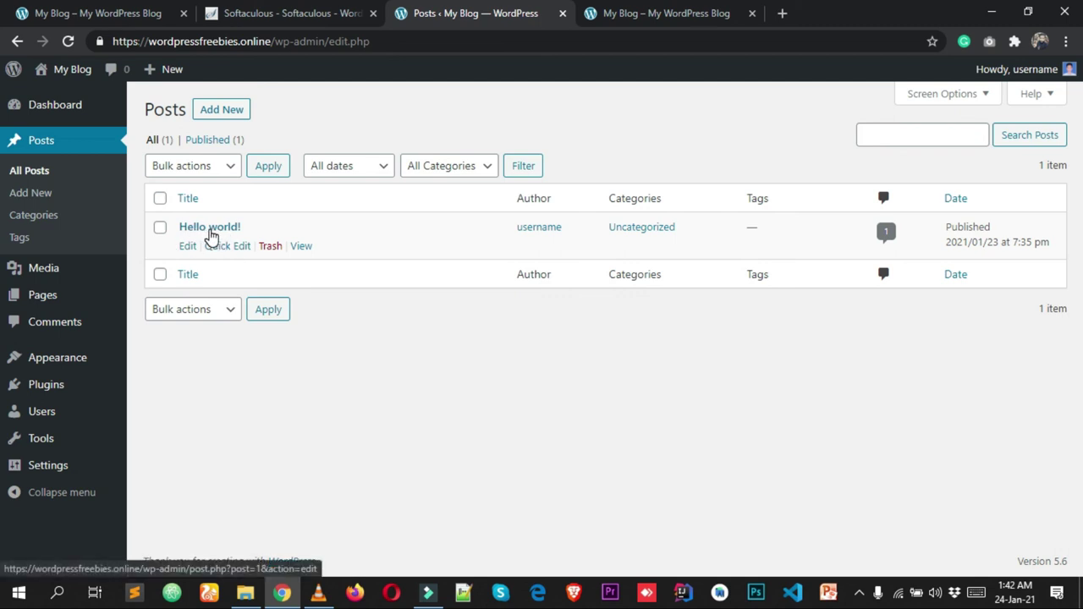
left_click(160, 200)
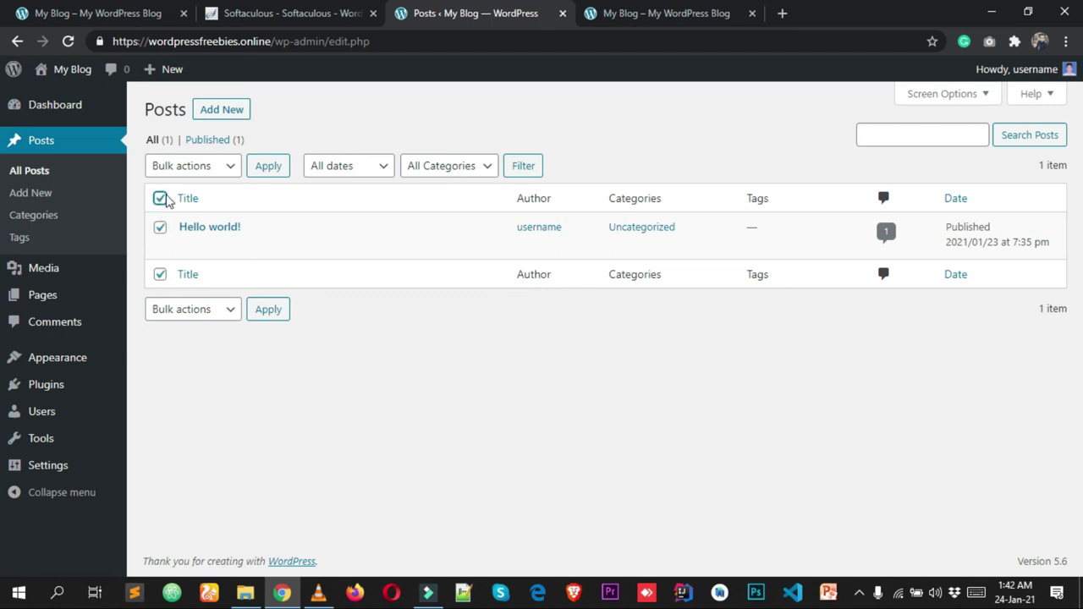
left_click(175, 166)
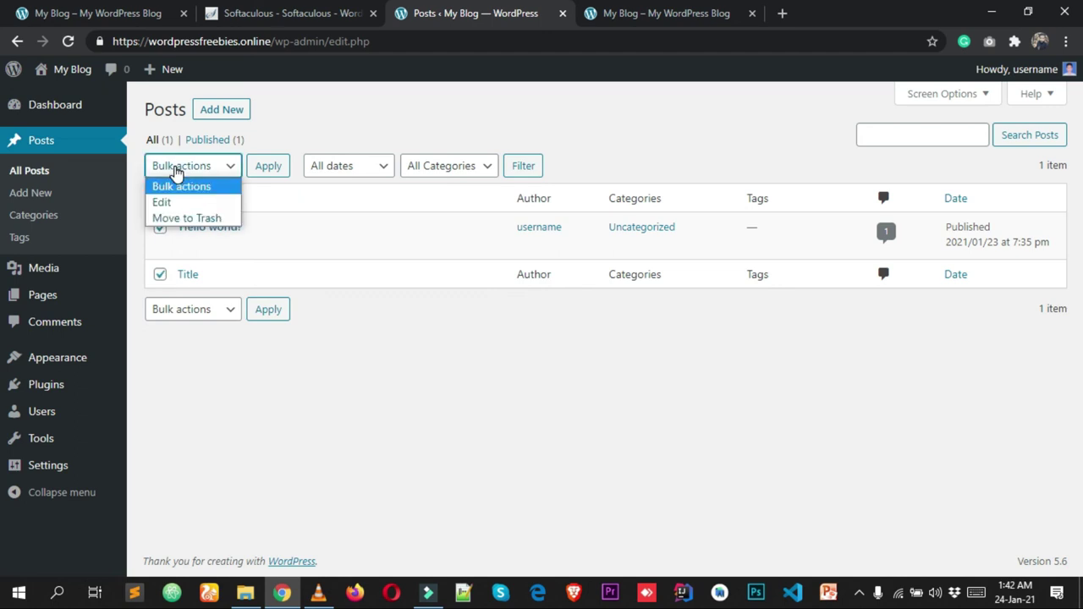
left_click(187, 218)
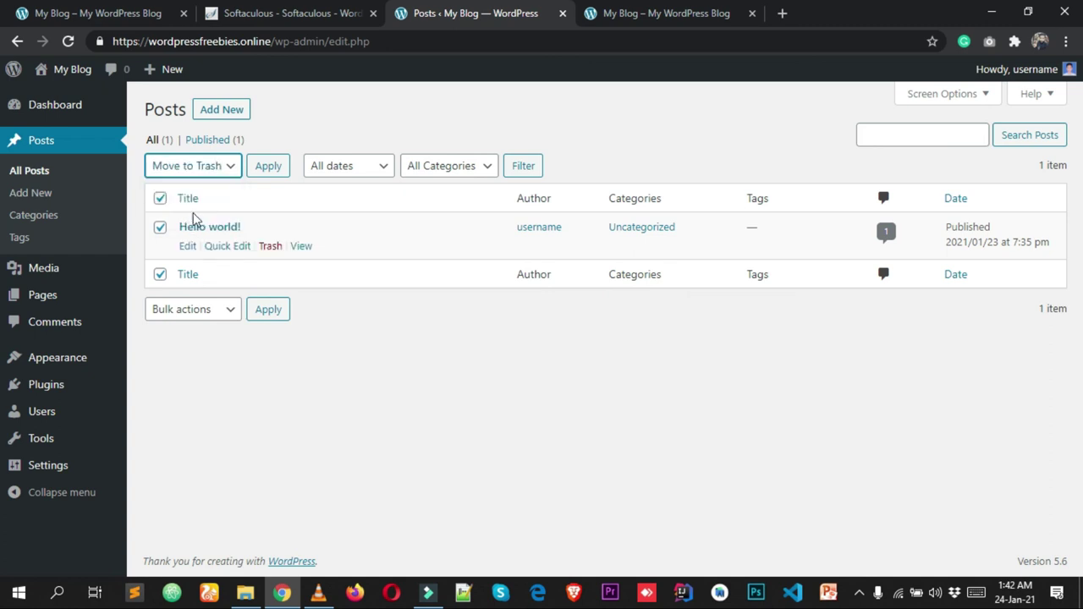
left_click(269, 174)
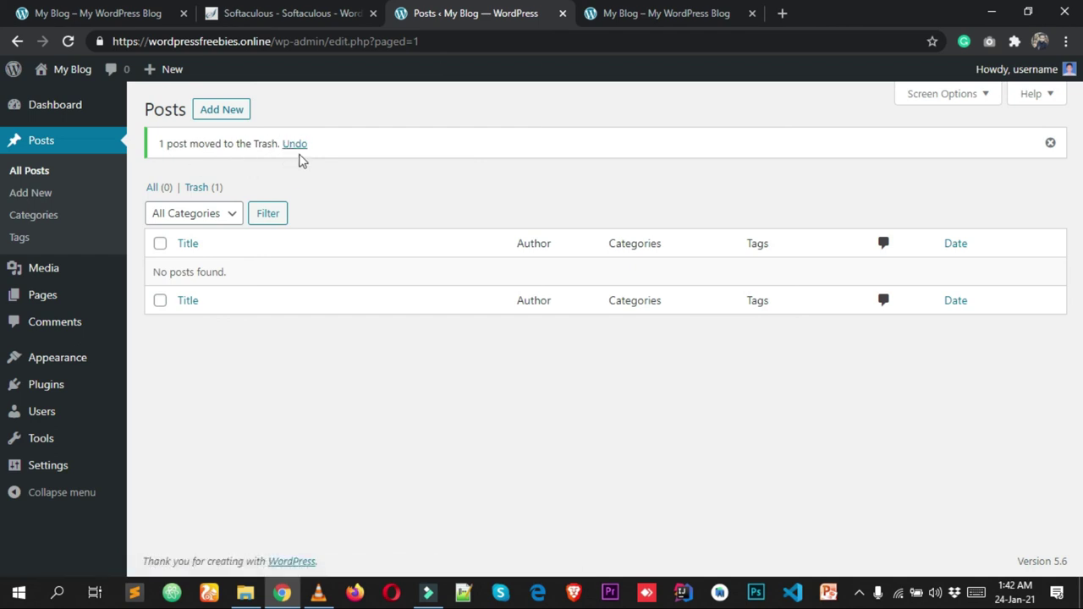
Permanently delete the Hello world! post from the Trash
left_click(198, 189)
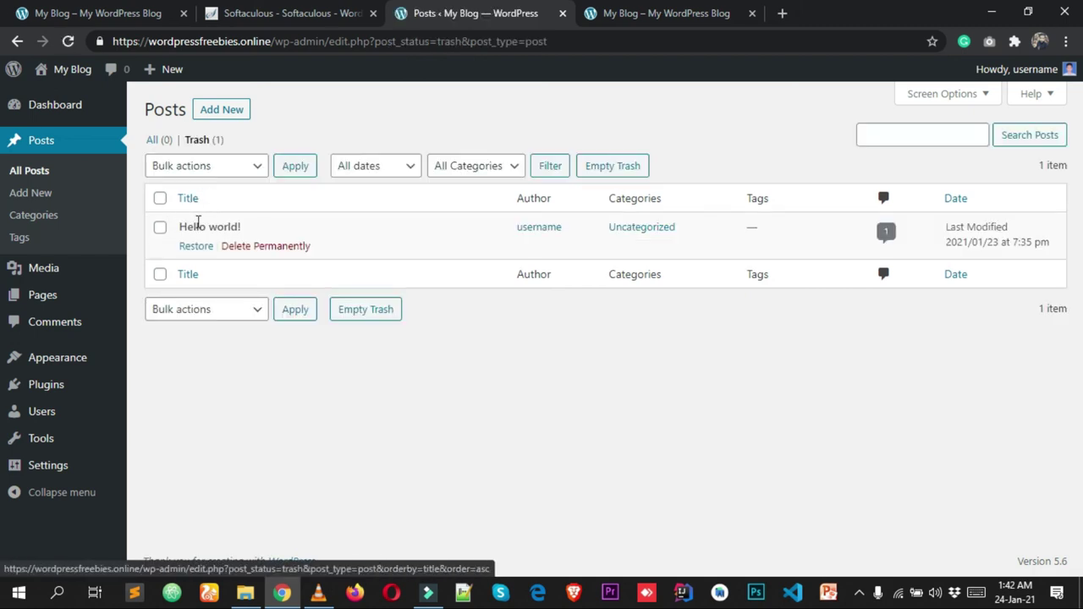
left_click(165, 173)
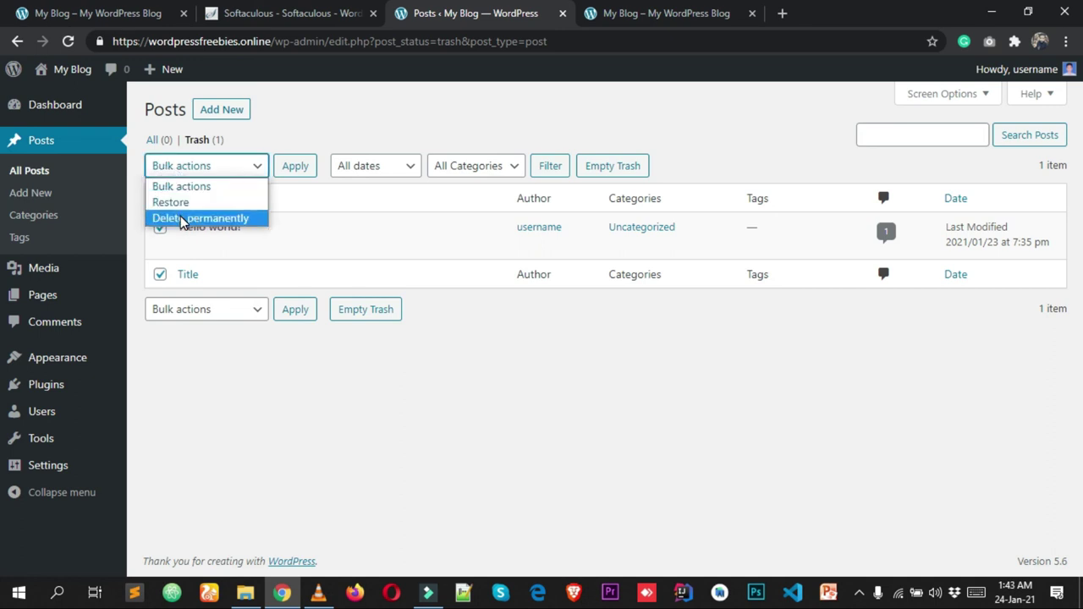
left_click(182, 218)
left_click(301, 172)
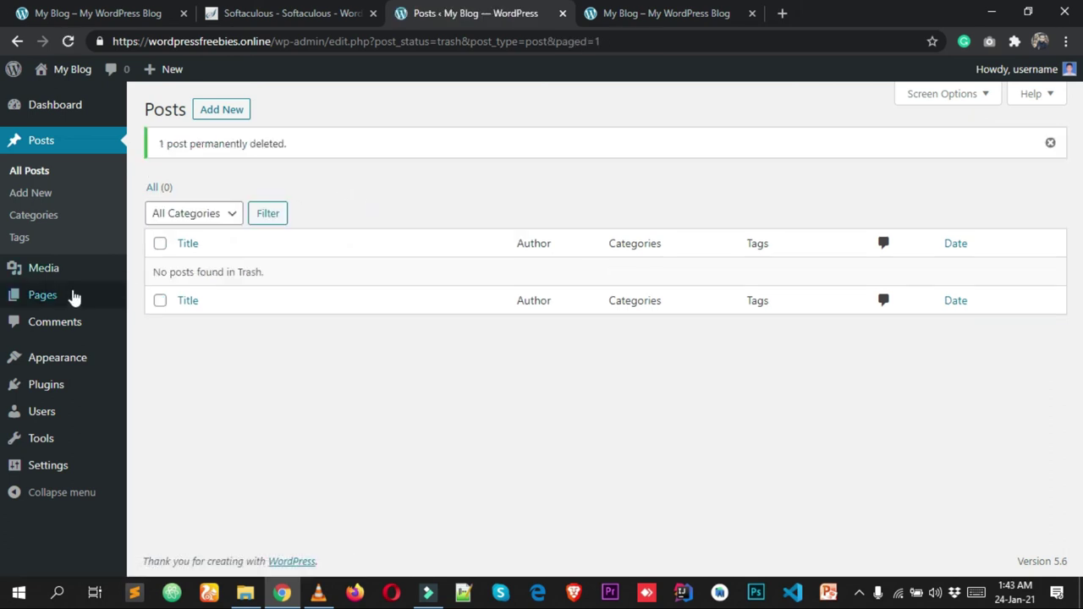
Move the Privacy Policy and Sample Page pages to the Trash
mouse_move(65, 300)
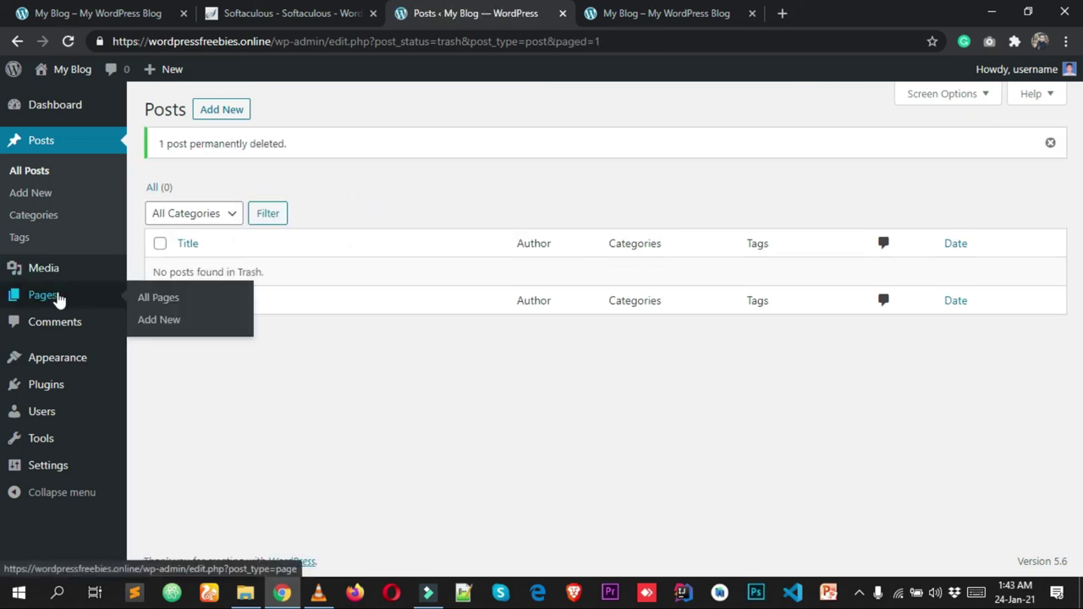
left_click(60, 300)
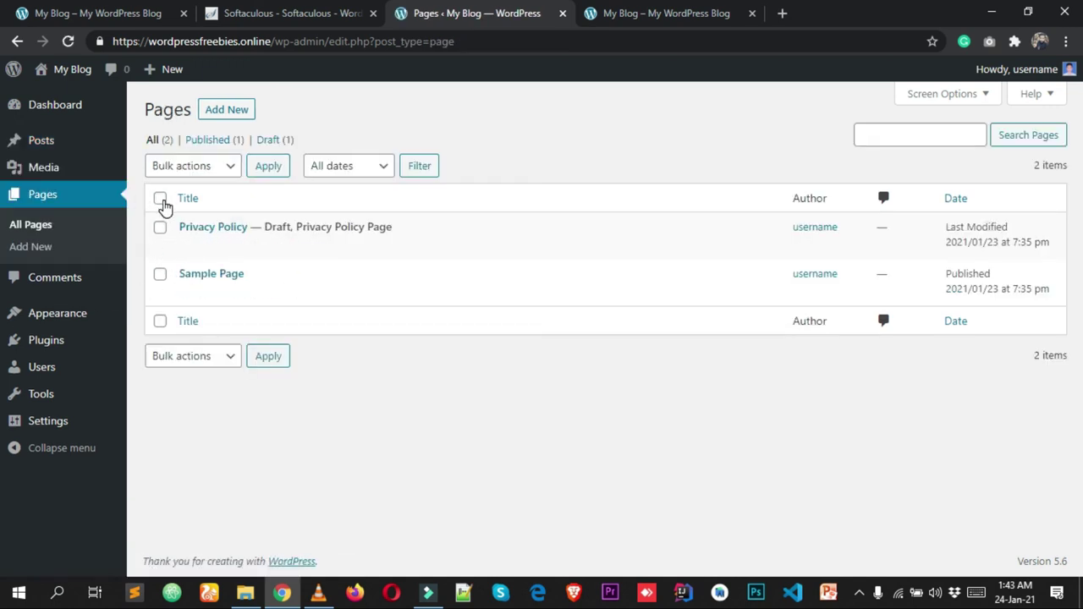
left_click(161, 199)
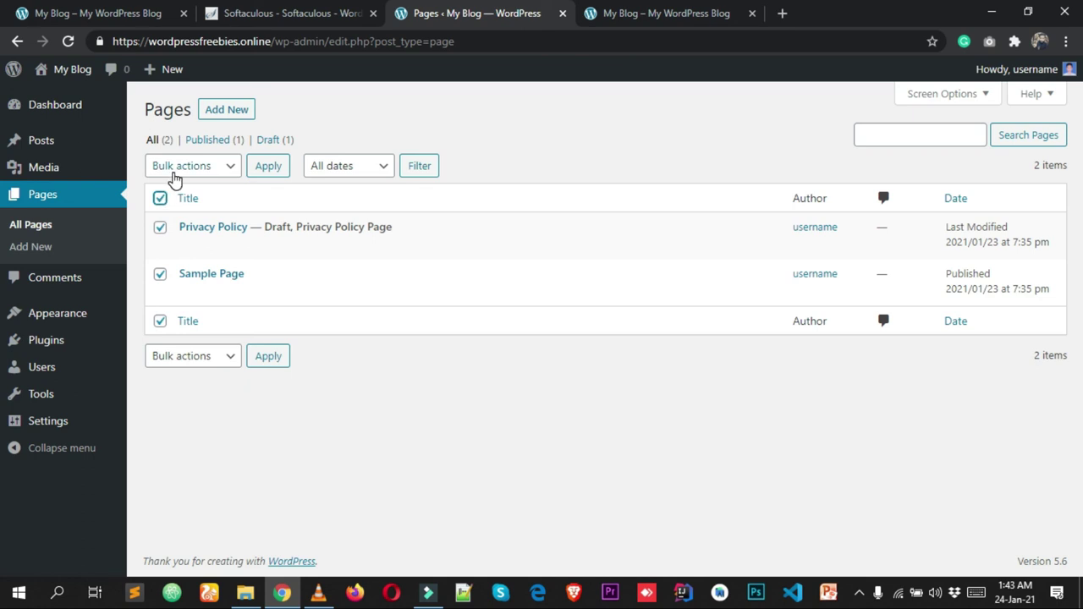
left_click(174, 168)
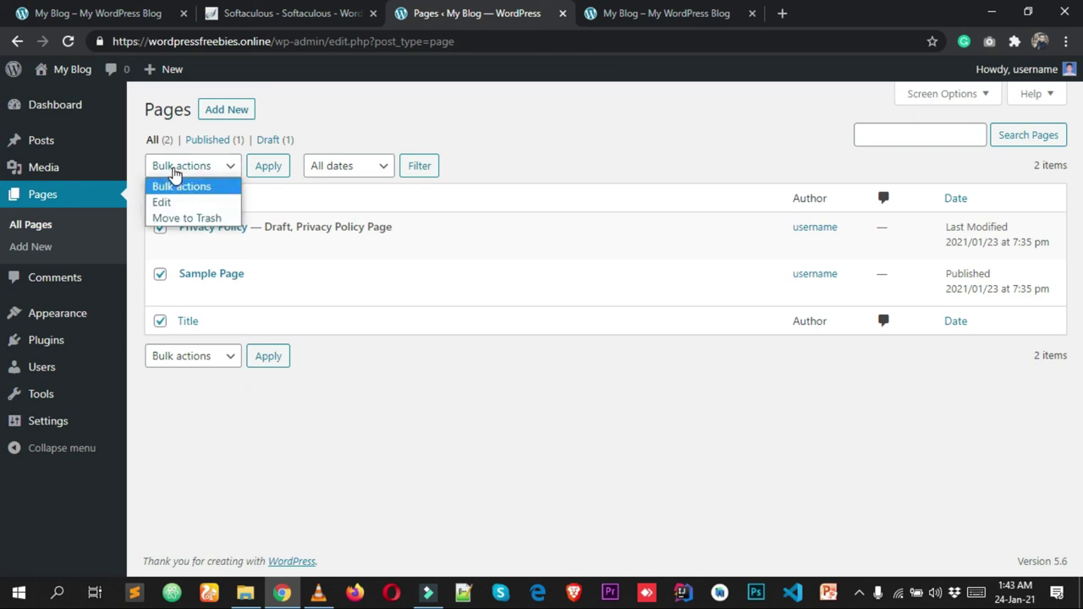
left_click(177, 218)
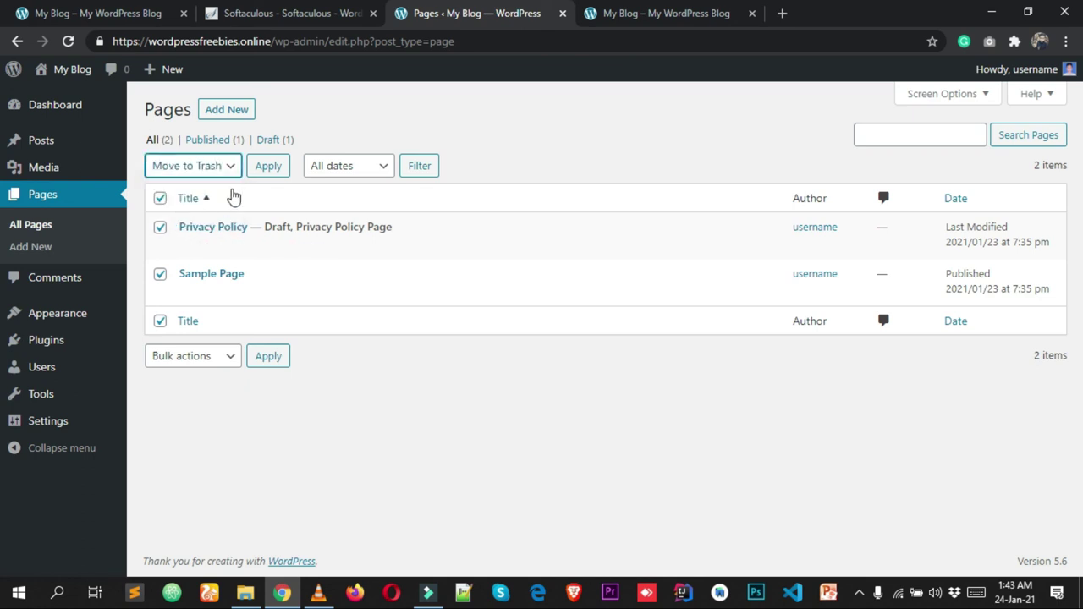
left_click(268, 167)
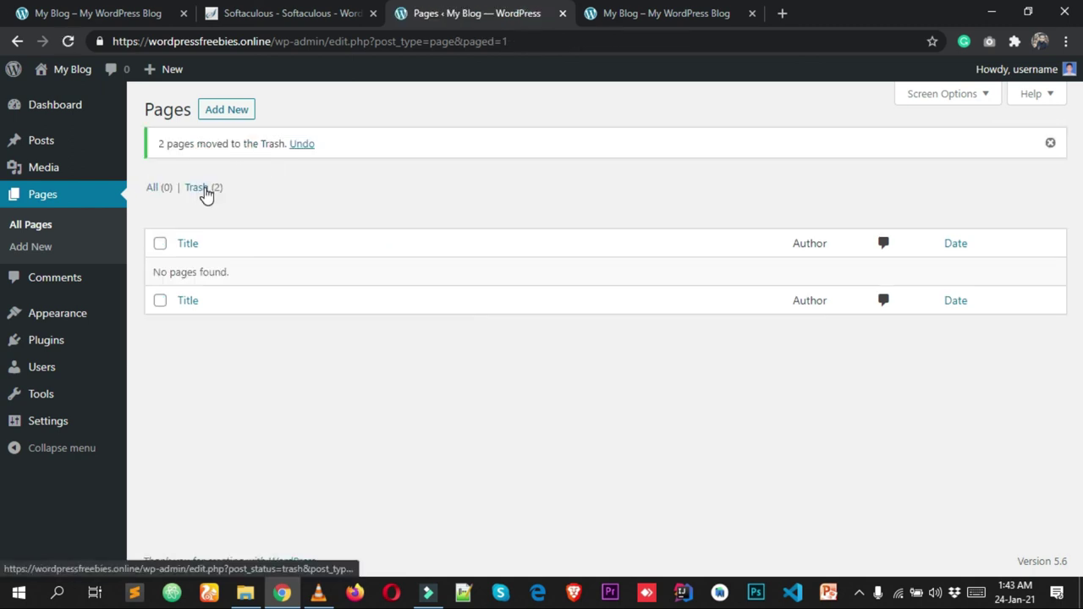
Permanently delete both trashed pages from the Trash
left_click(203, 189)
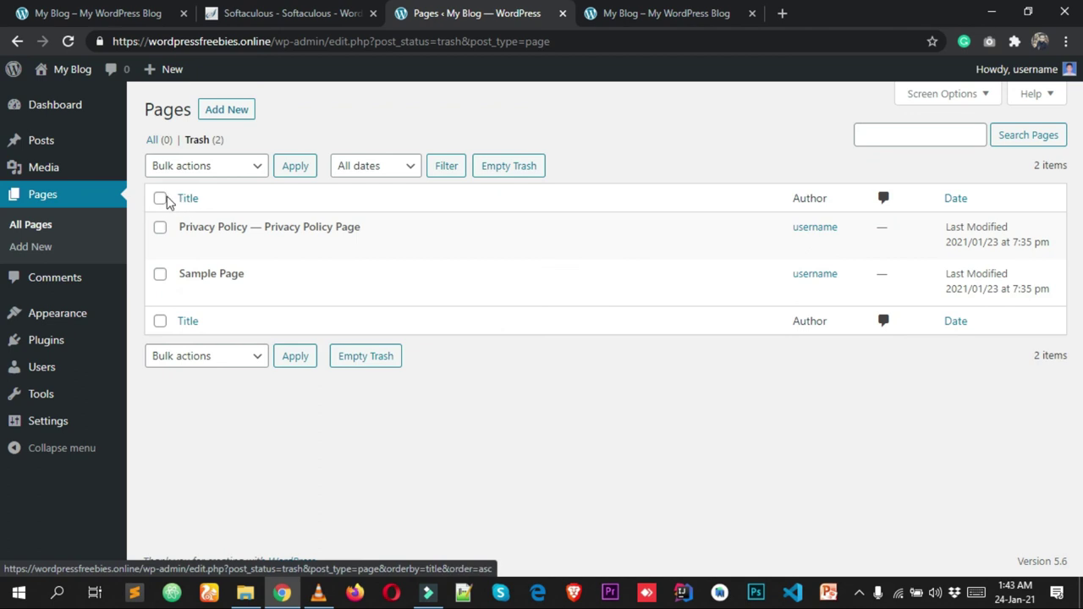
left_click(168, 174)
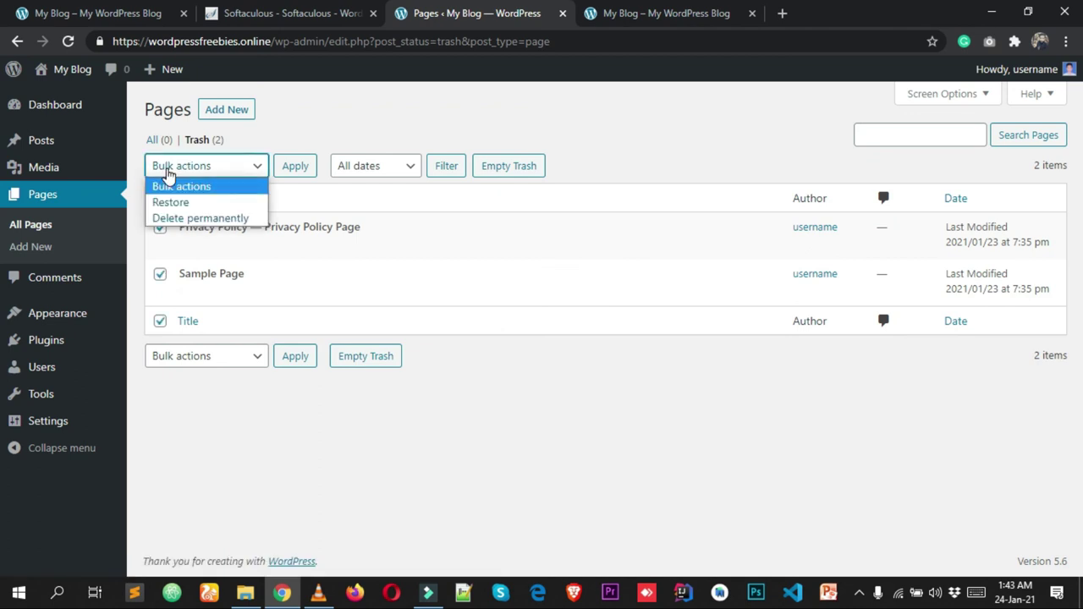
left_click(182, 219)
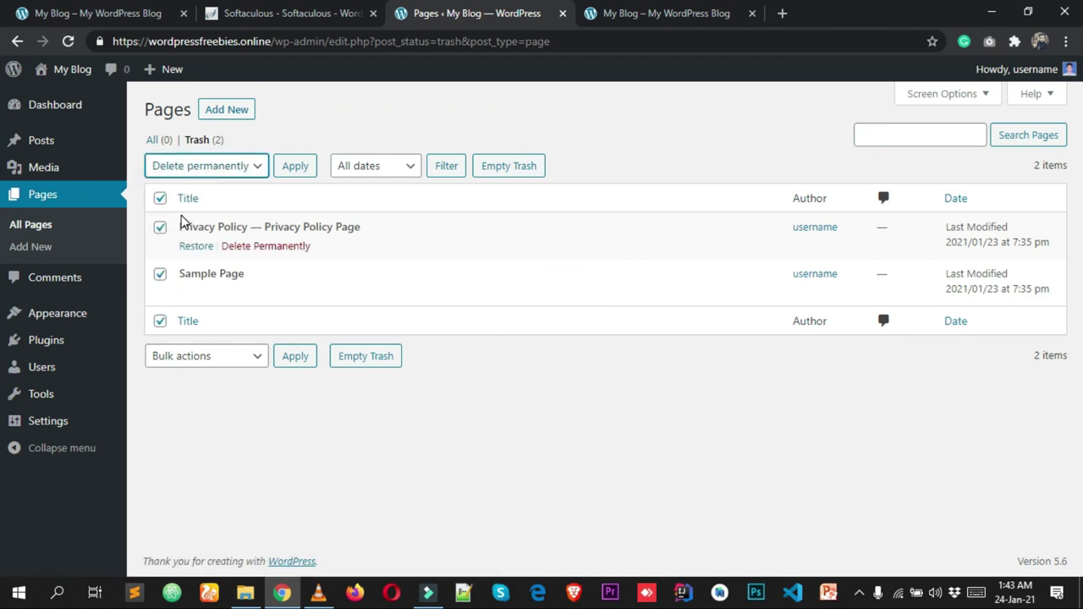
left_click(291, 169)
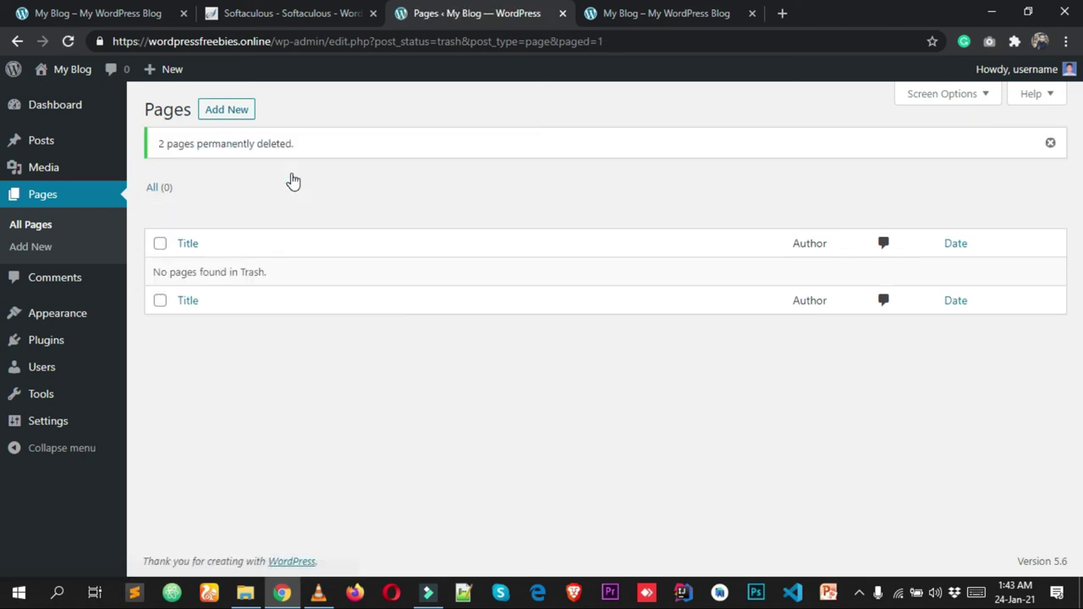
Delete the Twenty Nineteen theme from its Theme Details
mouse_move(66, 320)
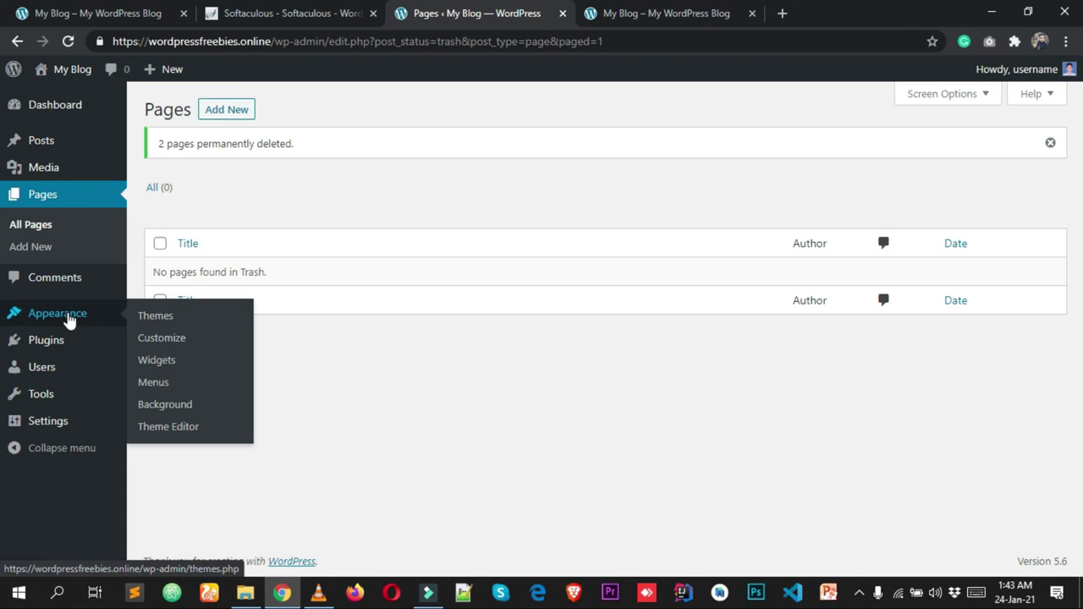
left_click(68, 320)
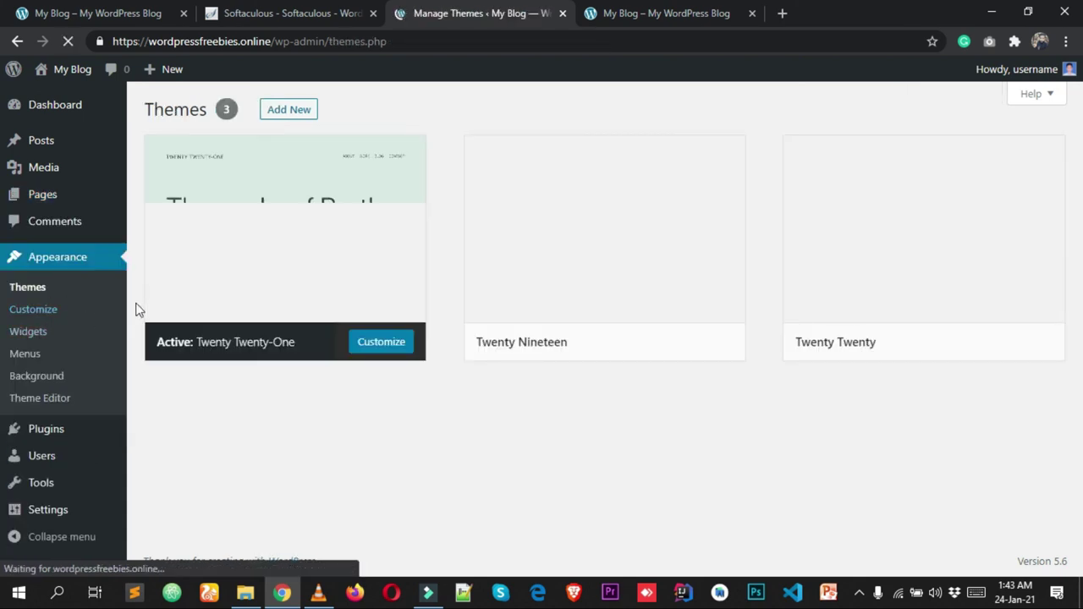
mouse_move(649, 286)
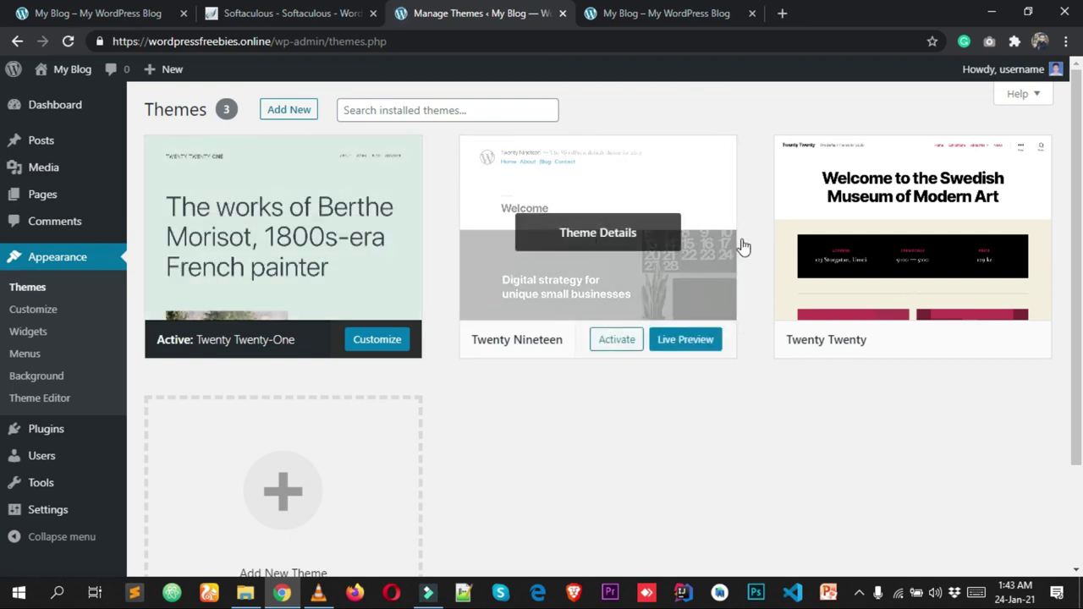
left_click(592, 237)
scroll(998, 457, "down", 1)
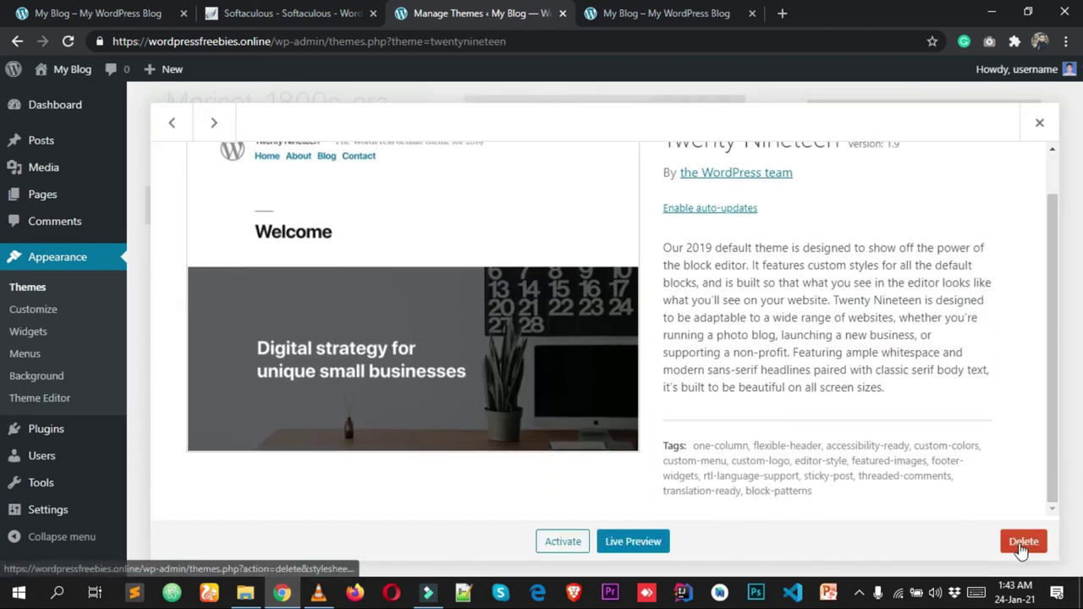
left_click(1023, 541)
left_click(610, 162)
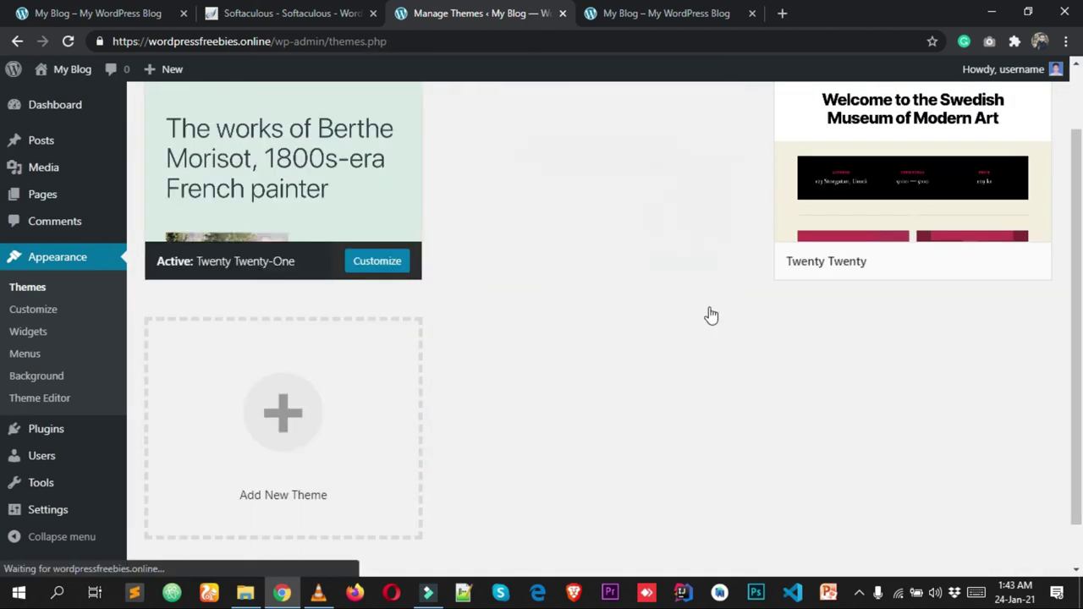
Delete the Twenty Twenty theme, leaving only Twenty Twenty-One
left_click(620, 232)
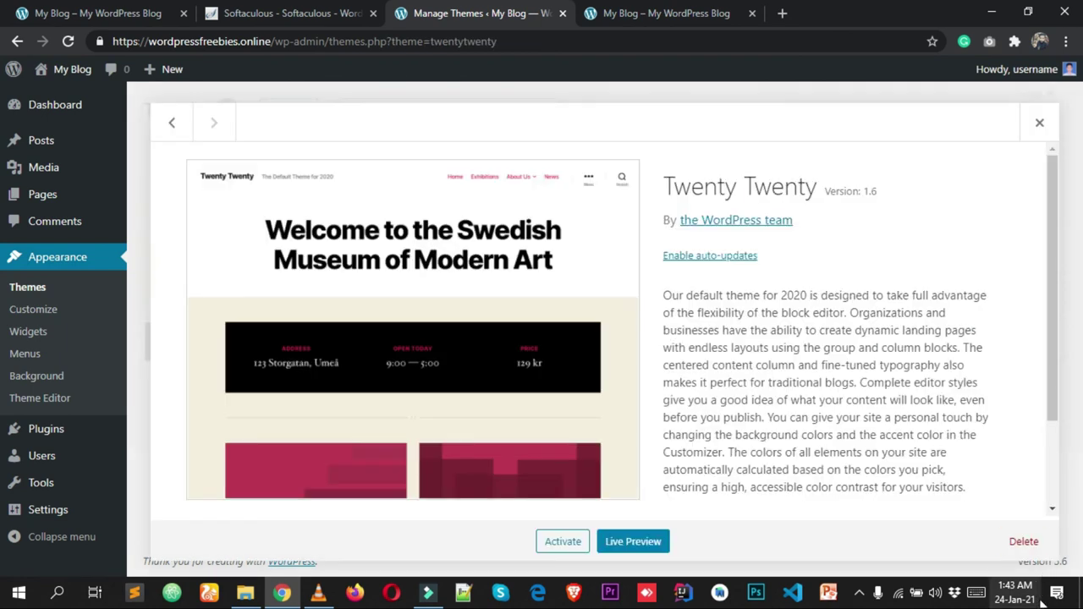
left_click(1023, 542)
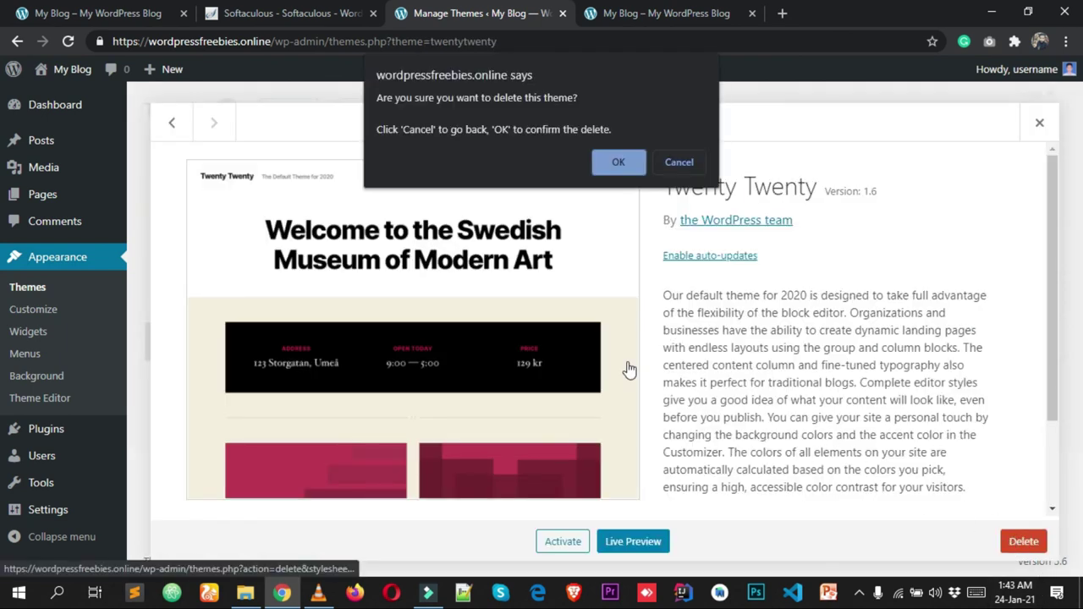
left_click(614, 162)
scroll(392, 284, "down", 1)
scroll(661, 296, "up", 1)
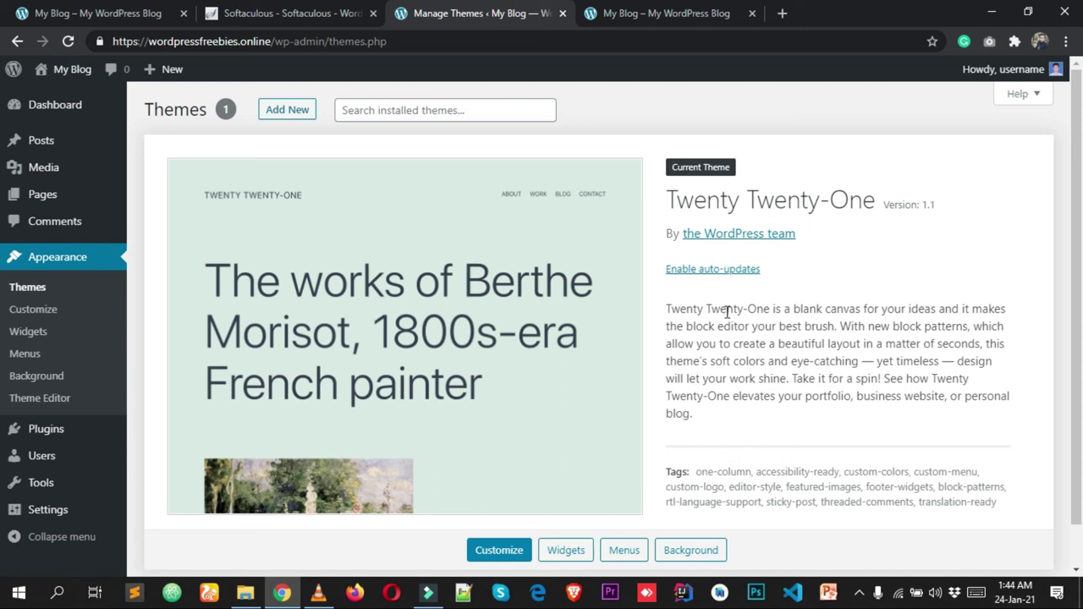
Bulk-delete the Akismet Anti-Spam and Hello Dolly plugins from Installed Plugins
left_click(58, 437)
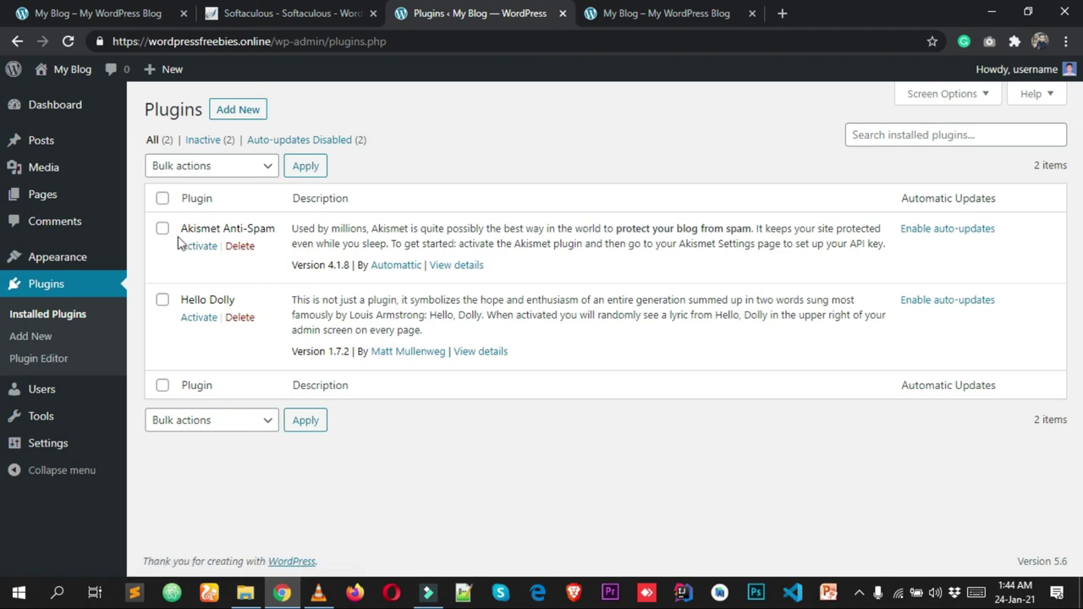
left_click(163, 201)
left_click(173, 169)
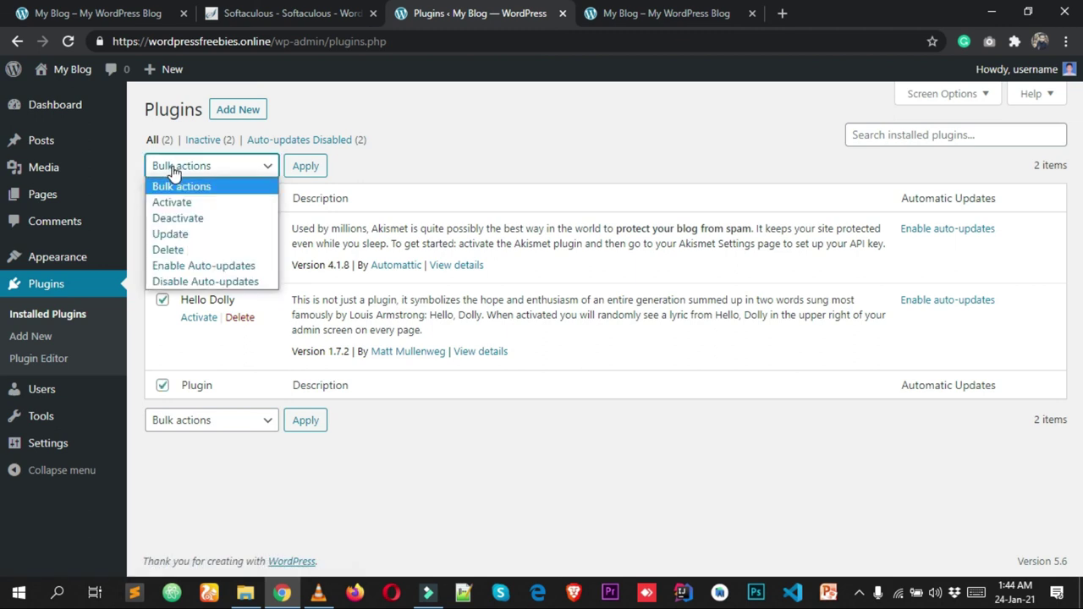
left_click(178, 250)
left_click(307, 169)
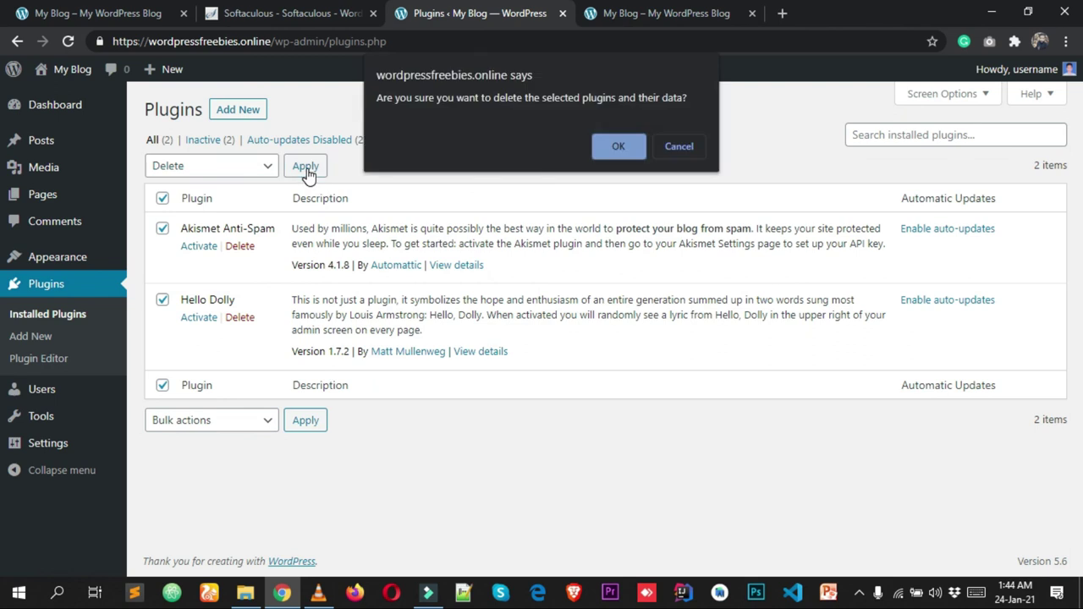
left_click(596, 149)
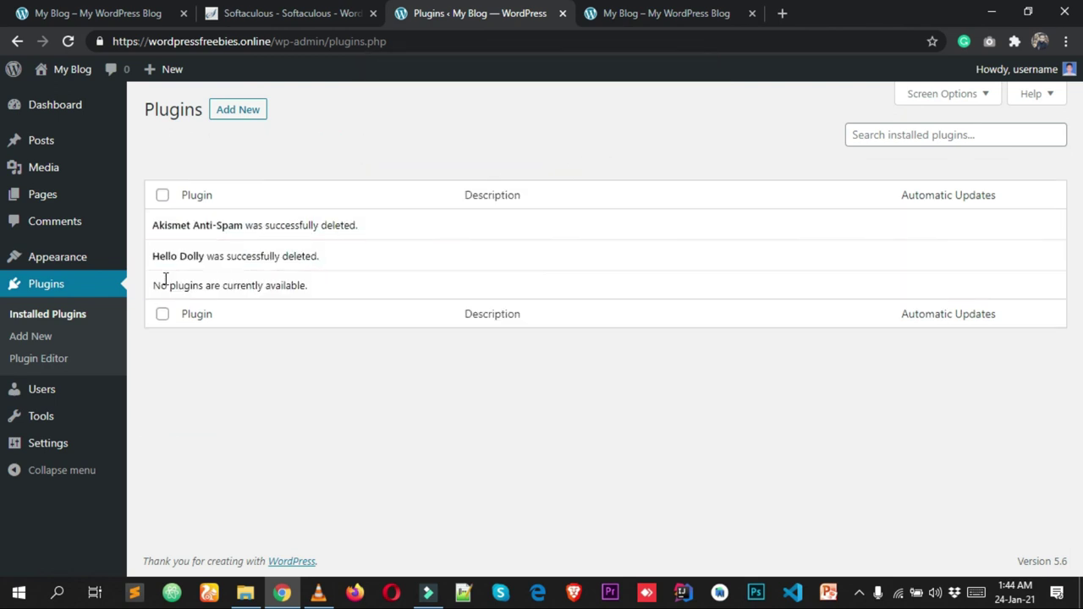
mouse_move(61, 420)
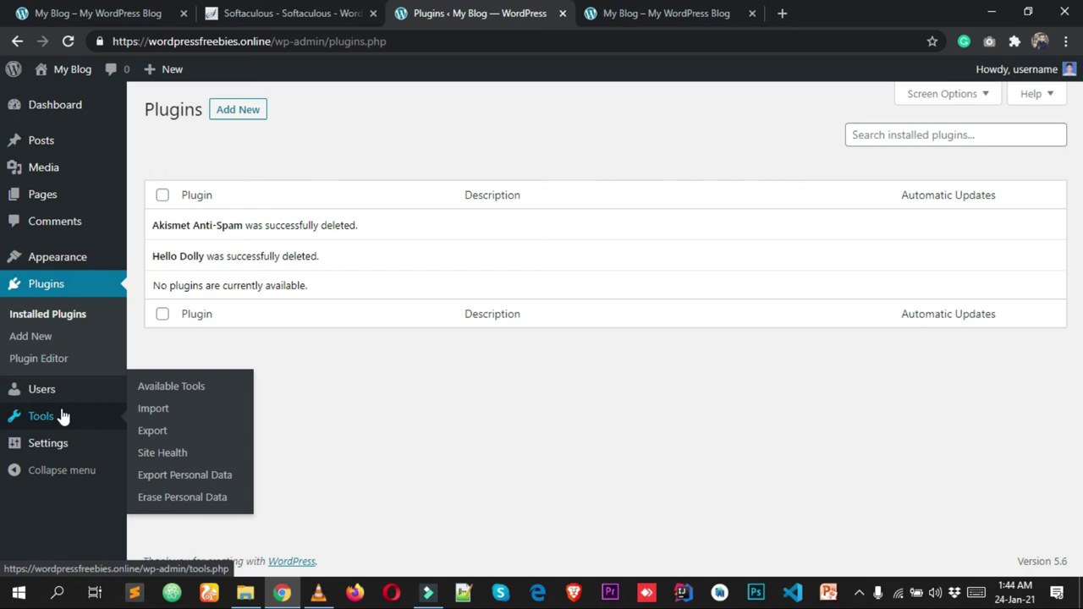
left_click(63, 395)
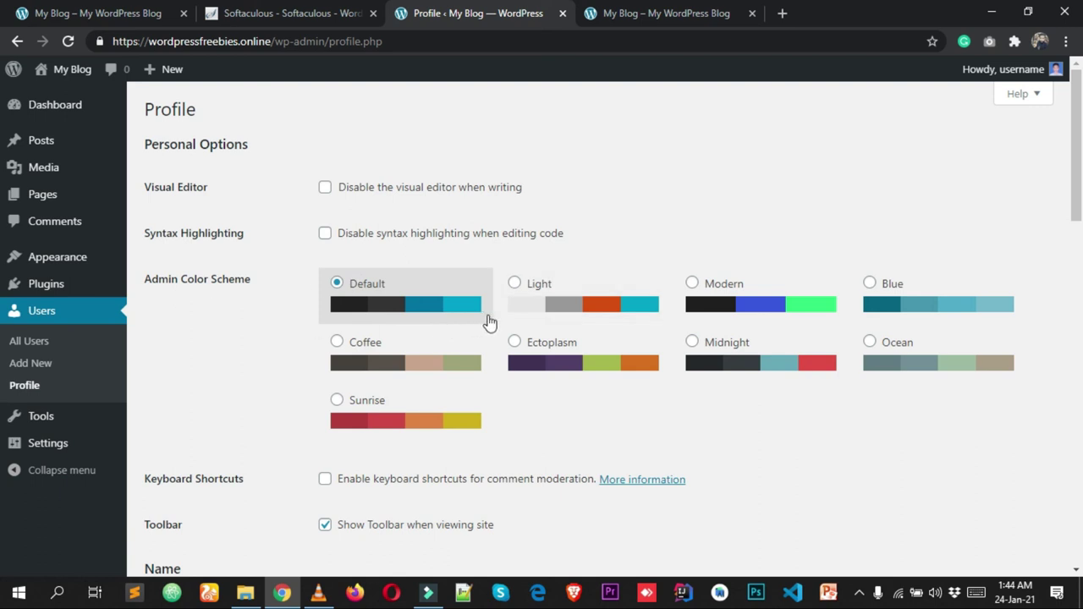
Try the Light and Modern schemes, then set the admin colour scheme to Midnight
left_click(624, 296)
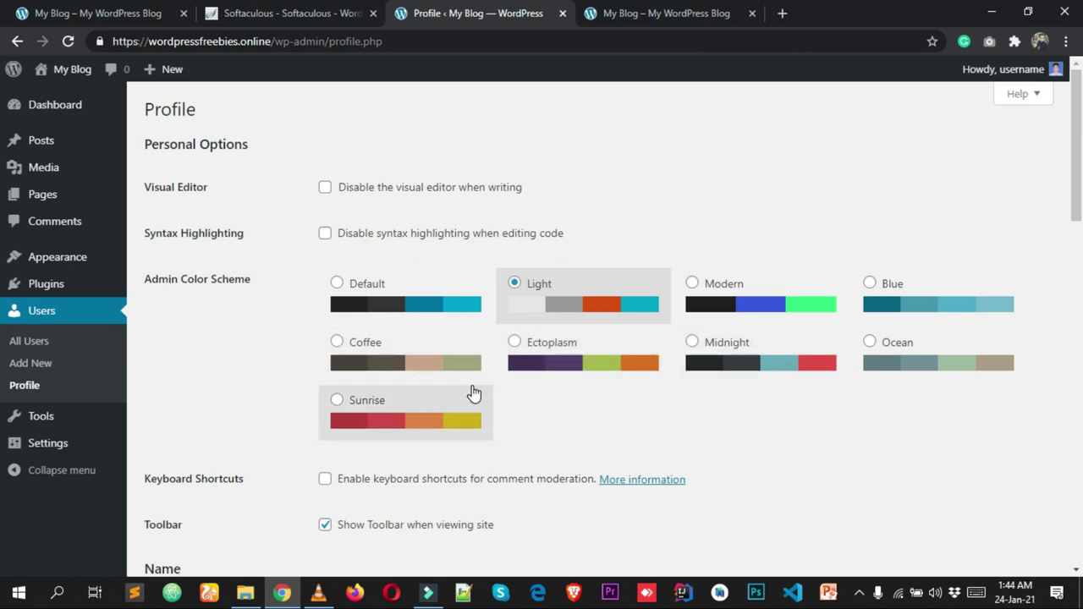
left_click(729, 318)
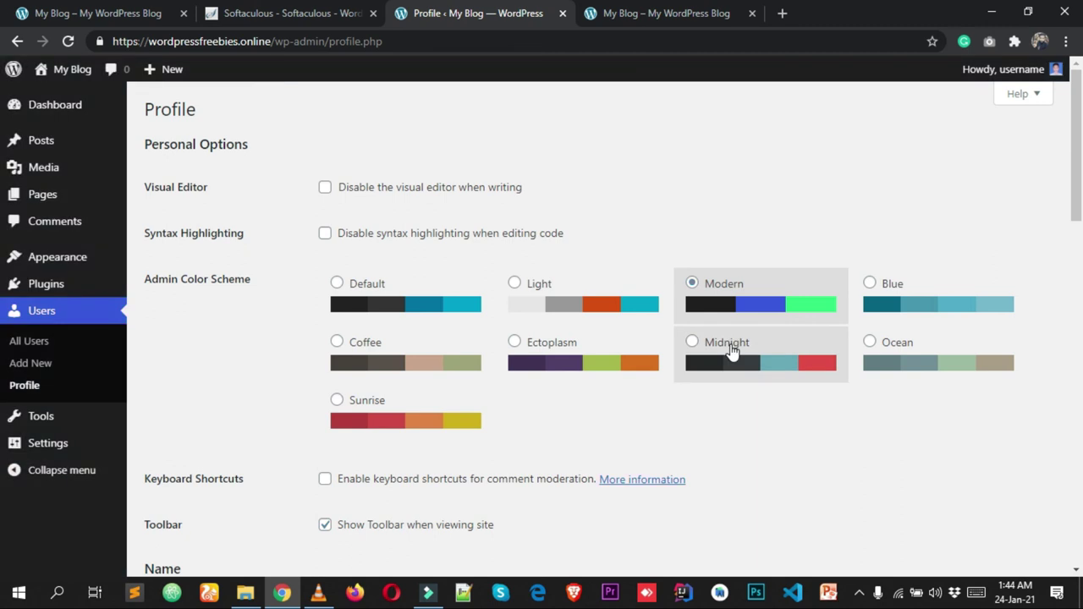
left_click(731, 357)
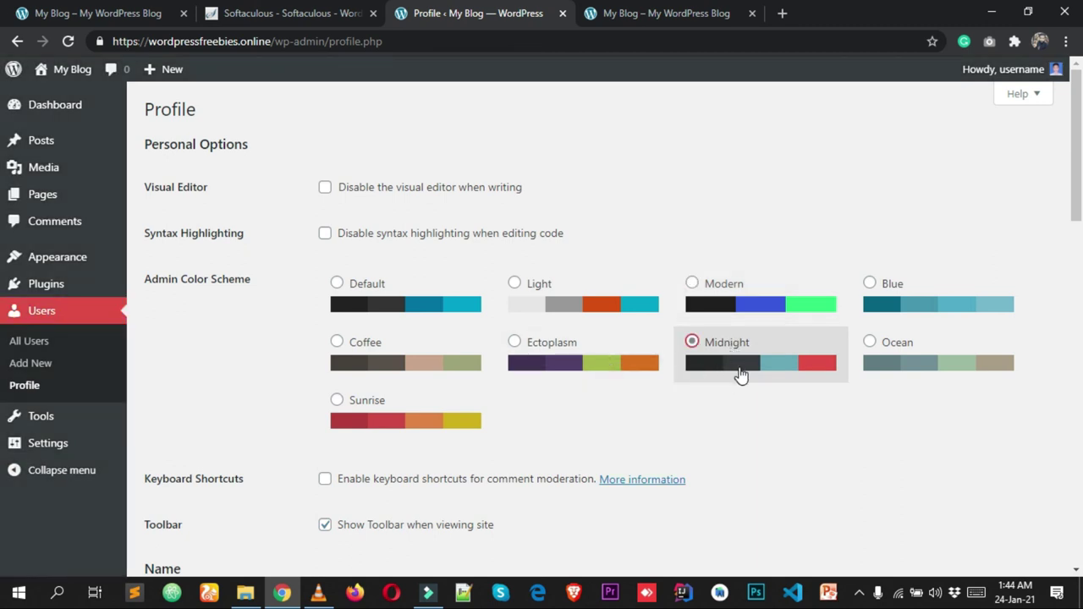
Review the Profile page fields, including the nickname and biographical info, leaving them unchanged
scroll(720, 368, "down", 4)
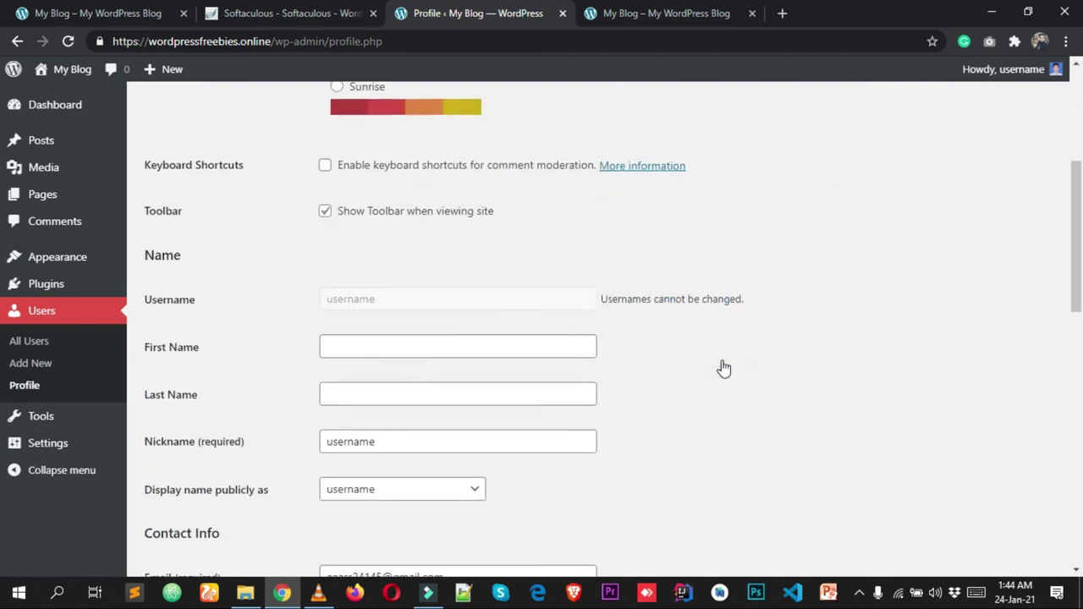
scroll(723, 363, "up", 1)
scroll(286, 322, "down", 3)
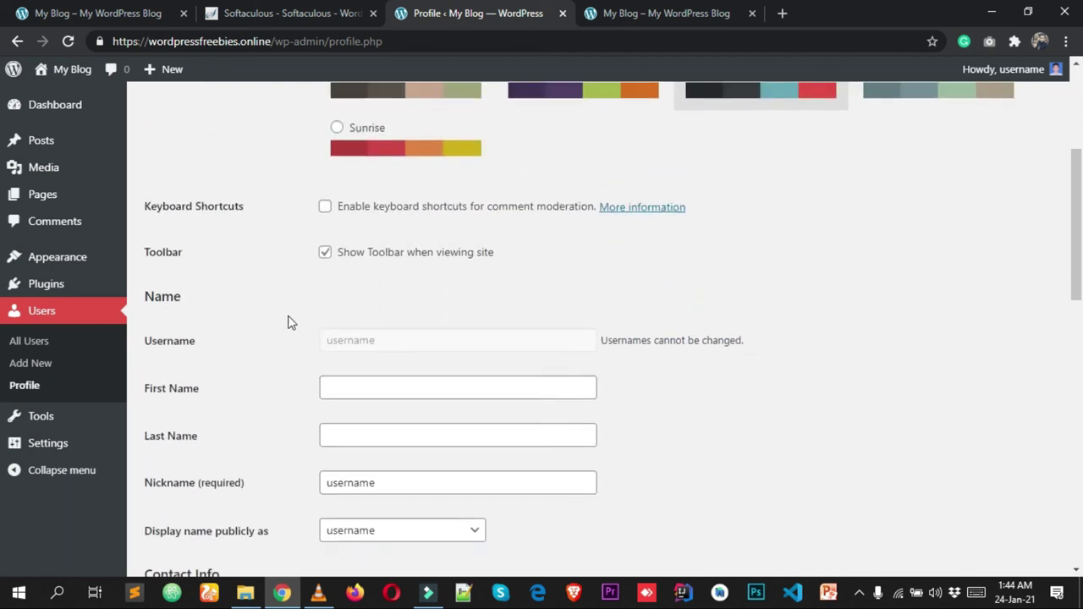
left_click_drag(427, 286, 212, 283)
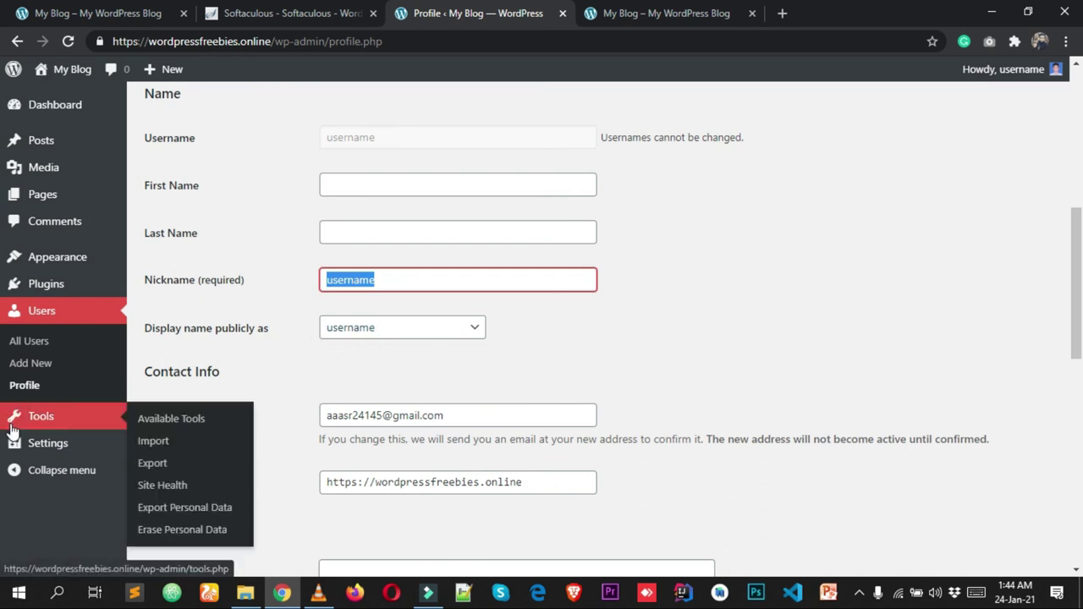
scroll(378, 342, "down", 1)
scroll(378, 342, "down", 1)
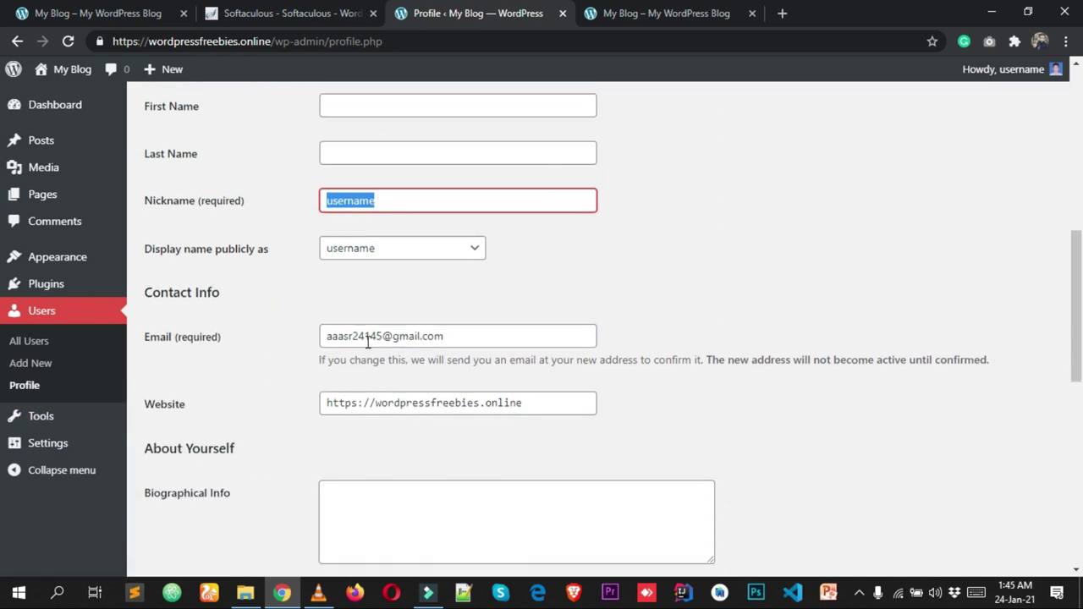
scroll(454, 336, "down", 1)
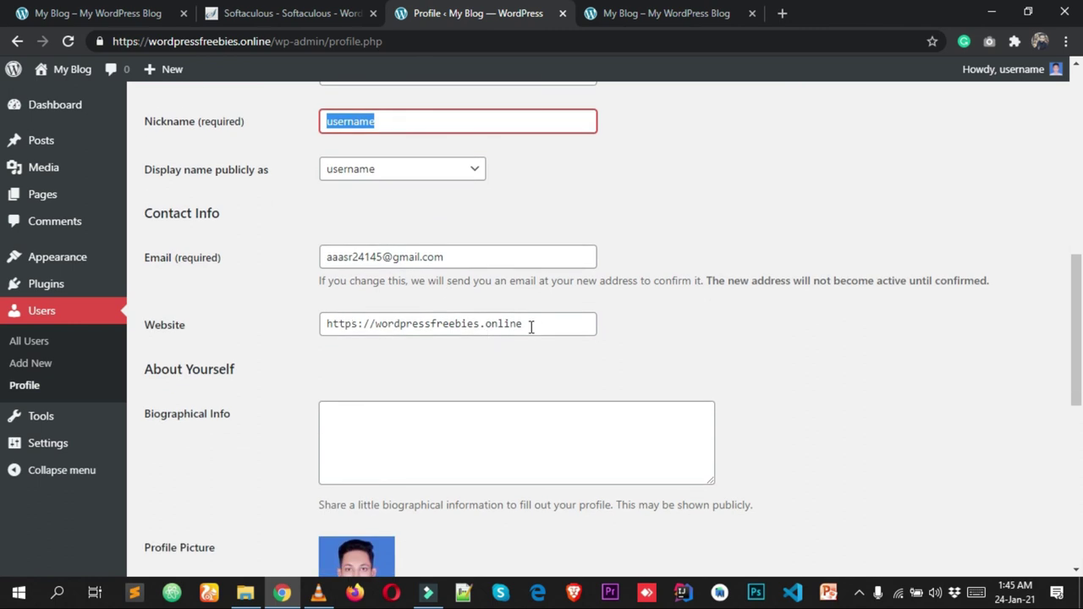
scroll(507, 330, "down", 1)
left_click(378, 344)
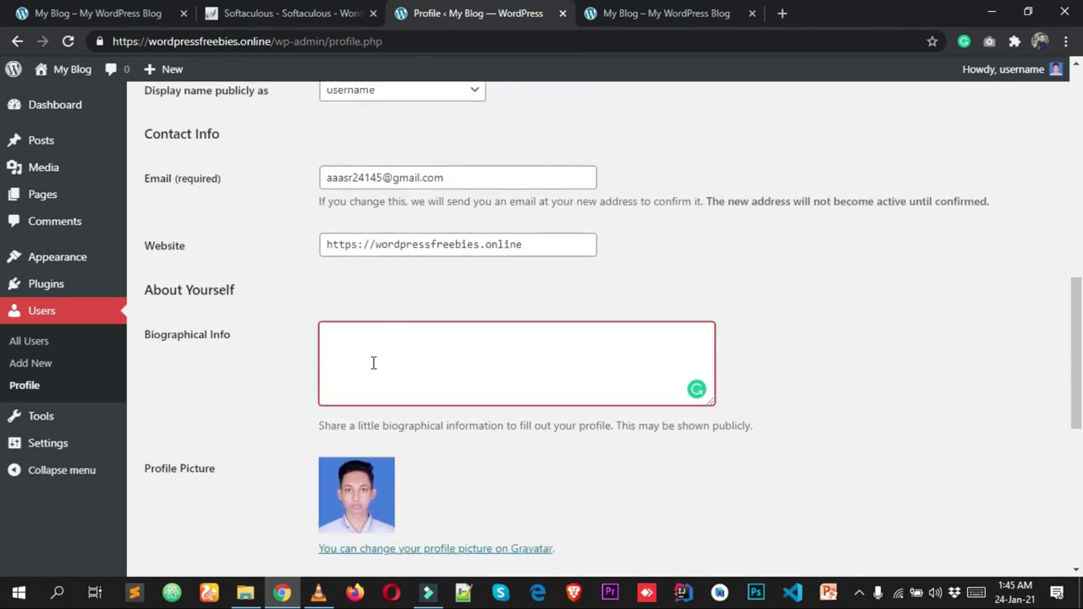
scroll(373, 362, "down", 3)
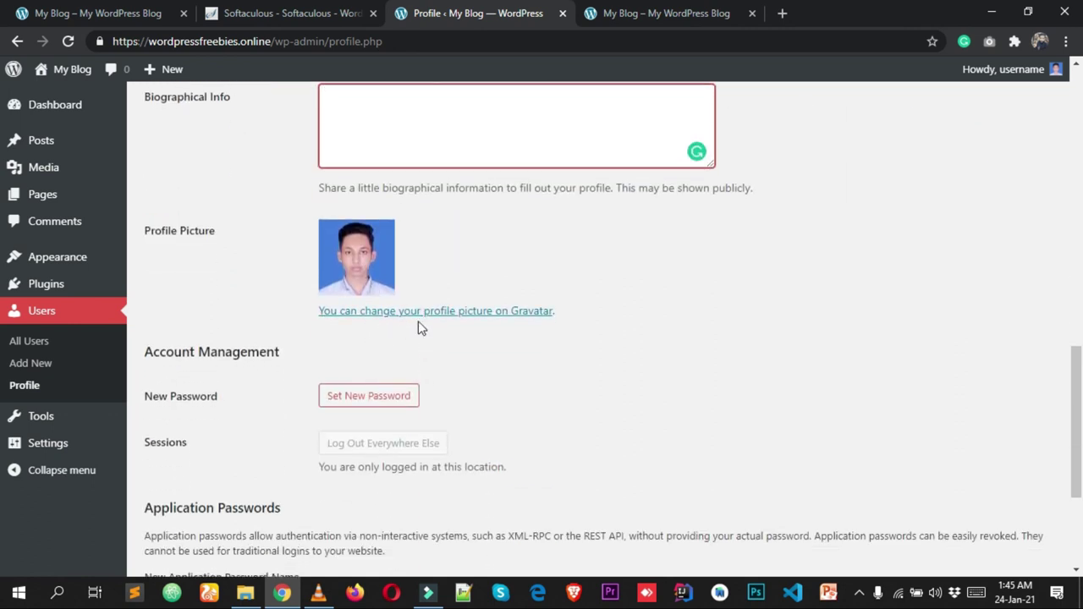
Cancel the generated new password and update the profile, keeping the Midnight colour scheme
left_click(353, 402)
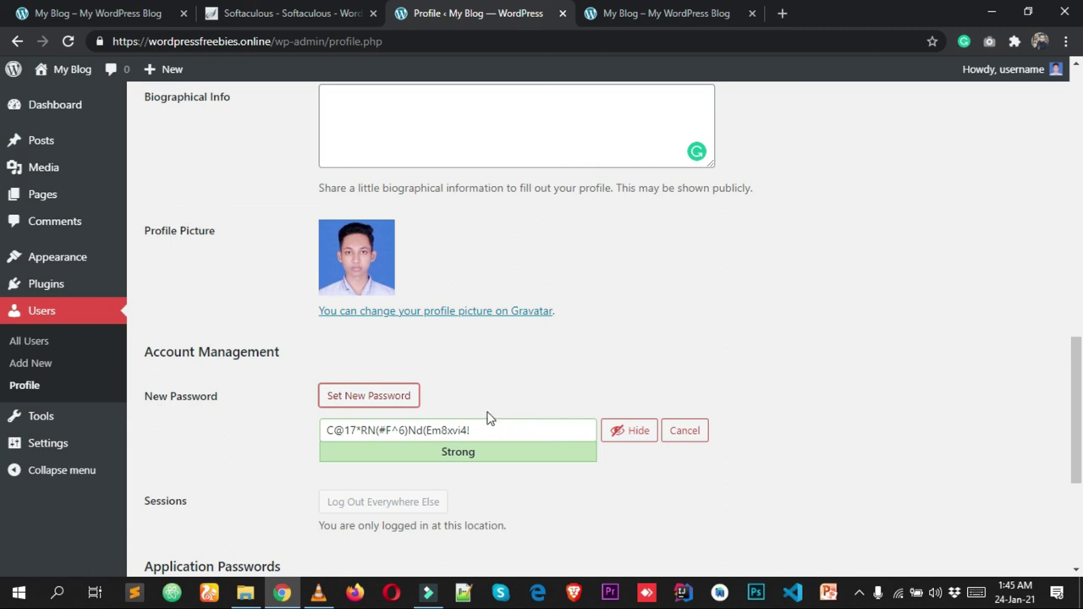
left_click(685, 433)
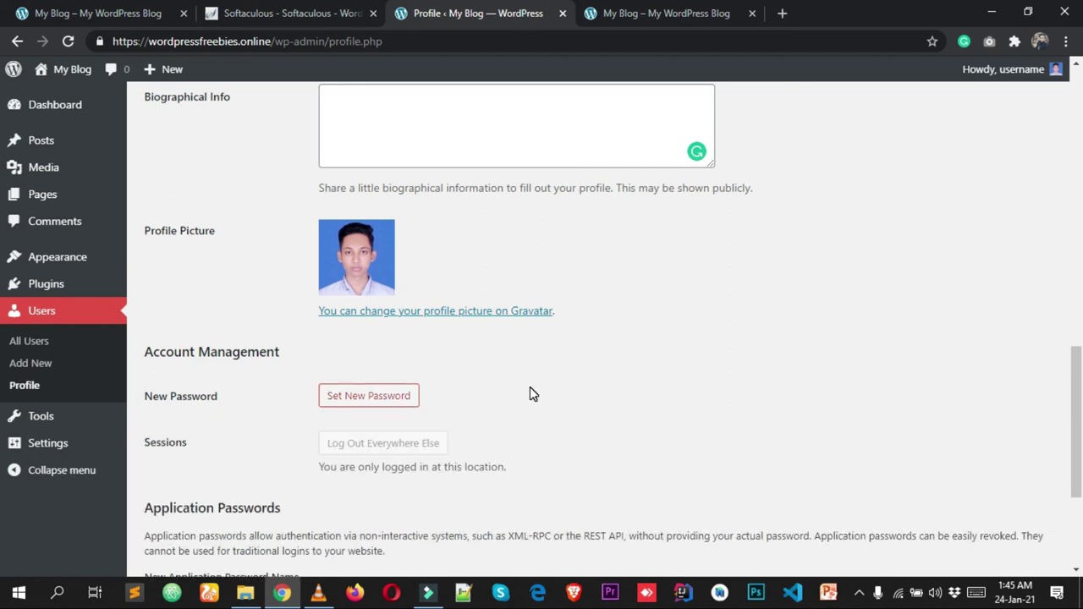
scroll(529, 387, "down", 3)
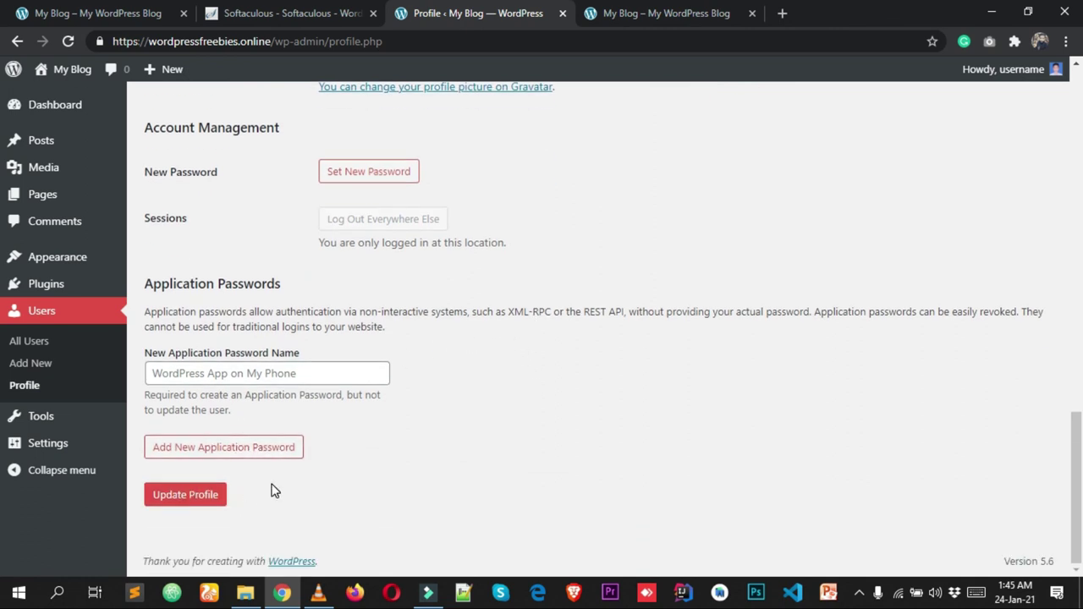
left_click(200, 498)
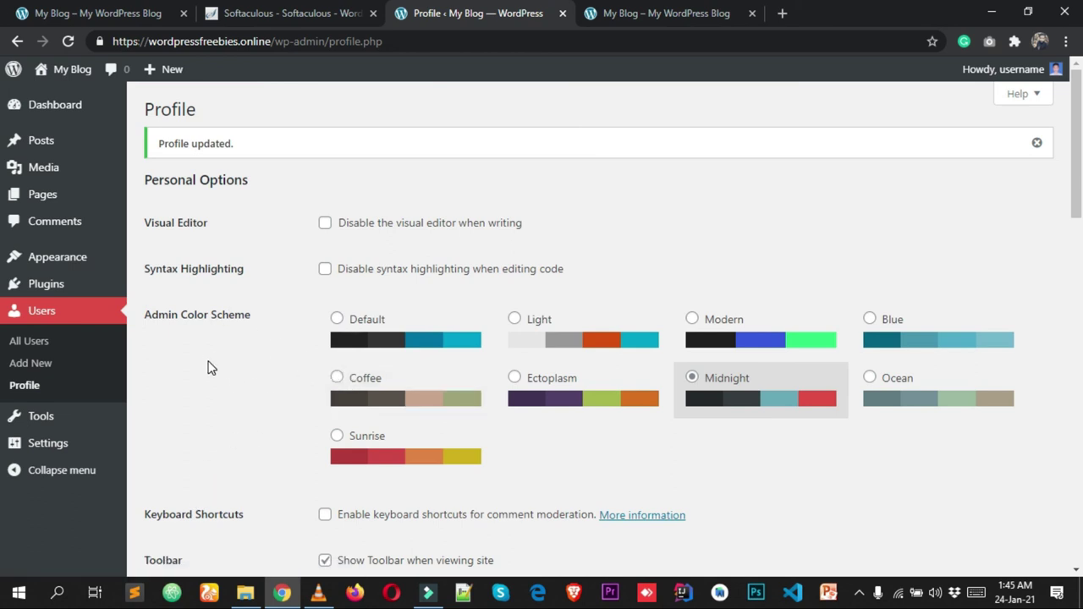
In General Settings, change the Site Title to 'My Woocommerce' by replacing the word Blog
left_click(61, 449)
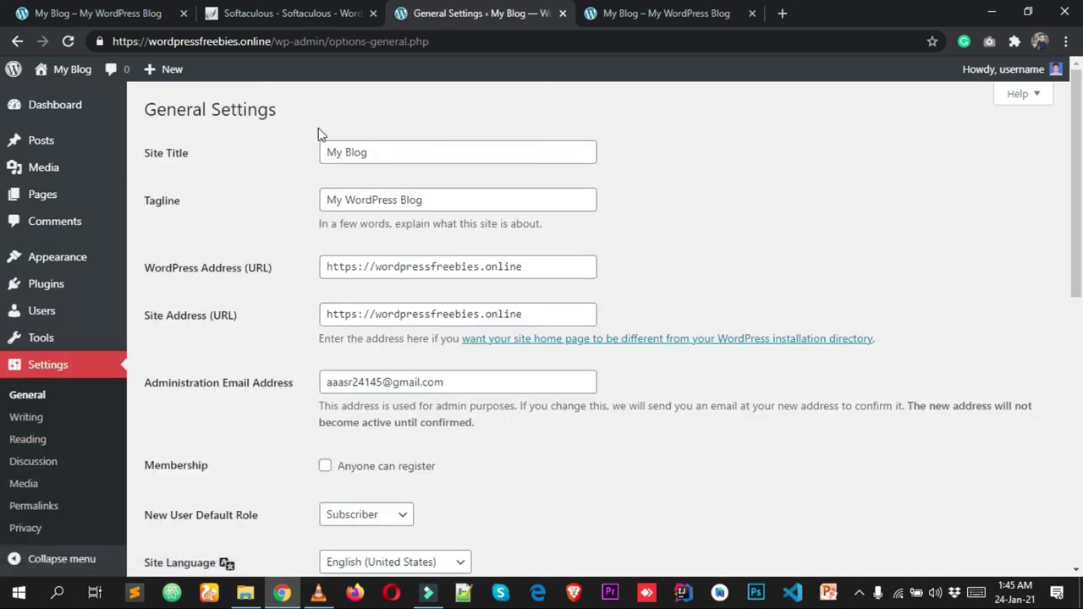
left_click(405, 144)
key("ctrl+a")
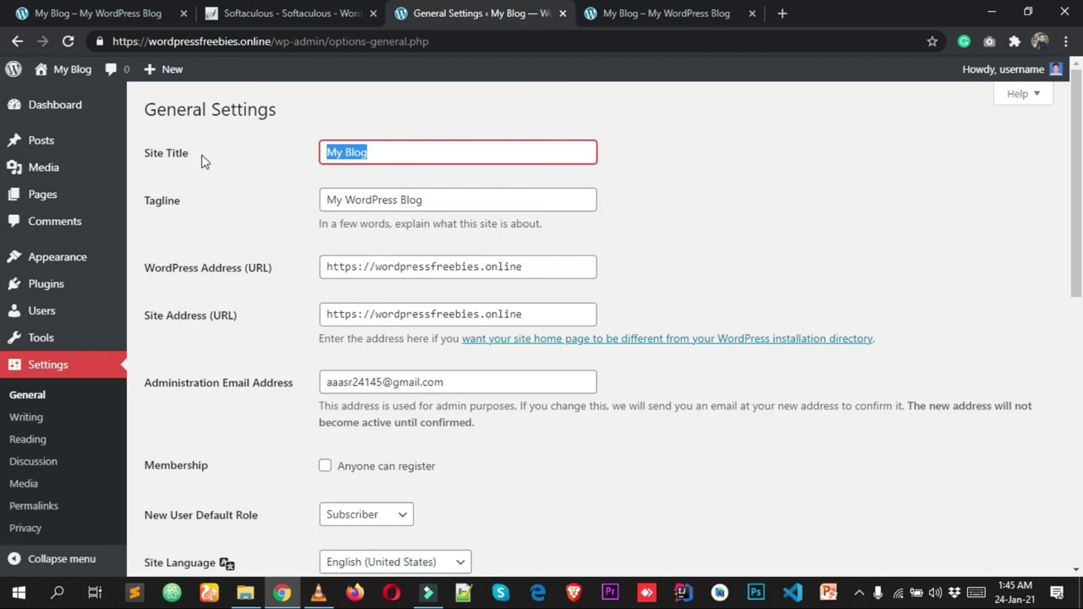
double_click(378, 155)
key("ctrl+a")
double_click(394, 154)
type("Wooco")
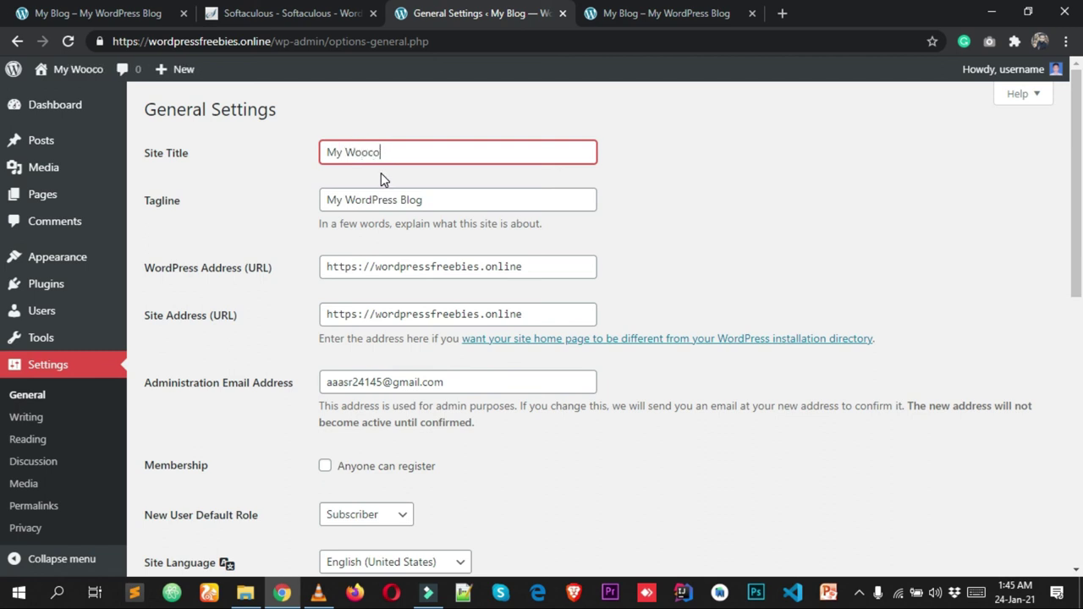
type("mmerce")
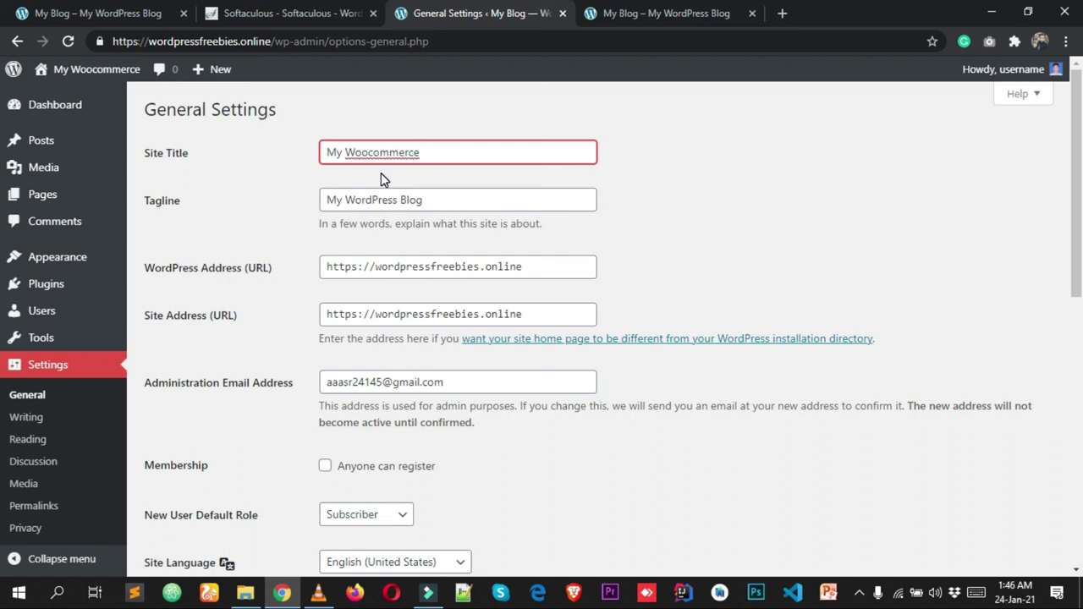
Replace the tagline with 'Ecommerce by Woocommerce' and save the general settings
key("Tab")
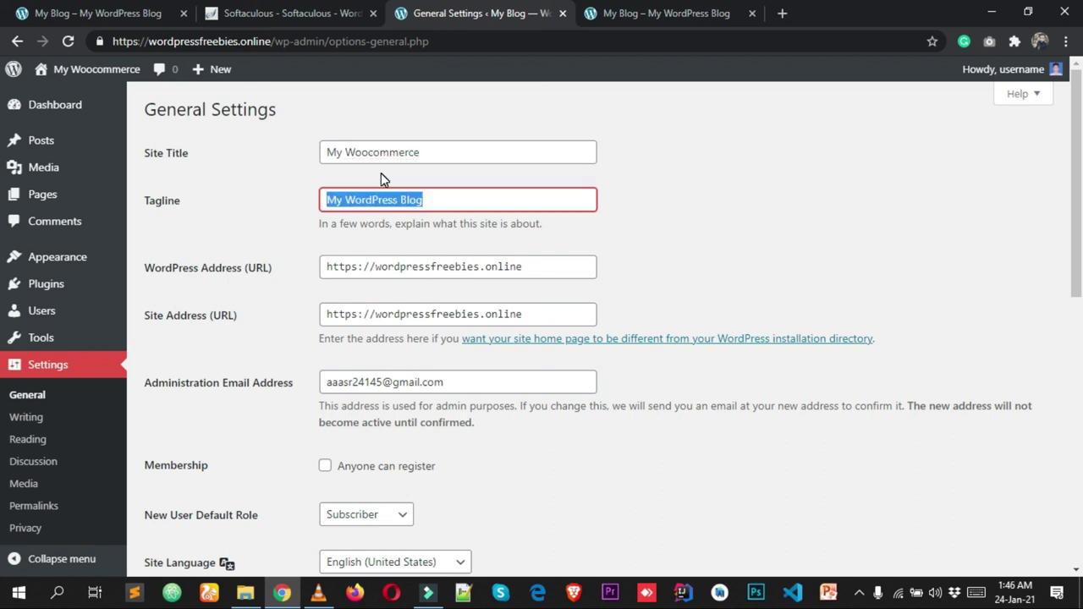
key("BackSpace")
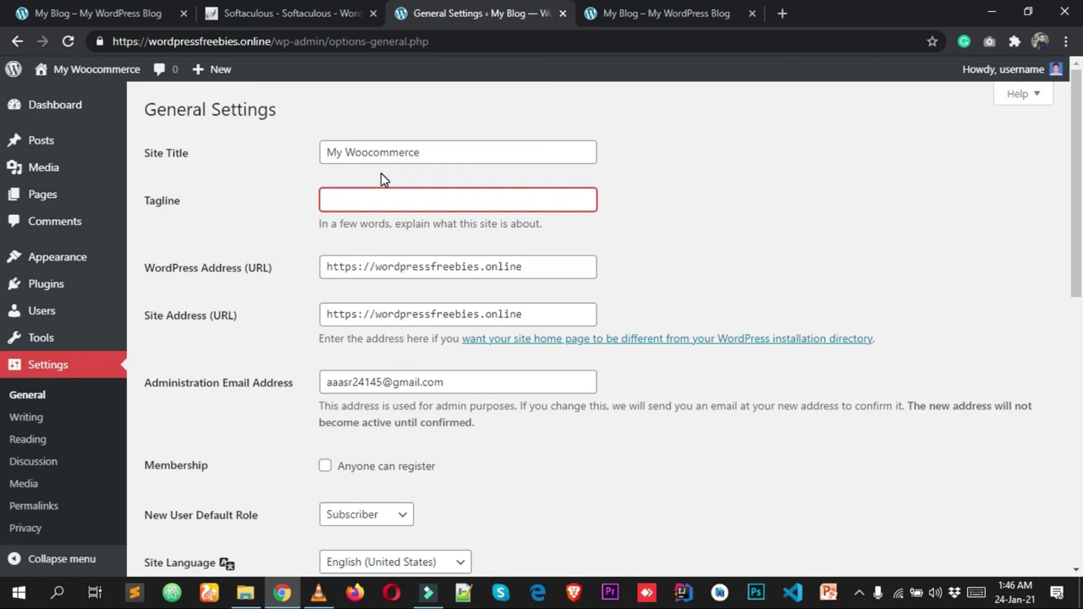
type("W")
key("BackSpace")
type("Ecommerce by Woocomm")
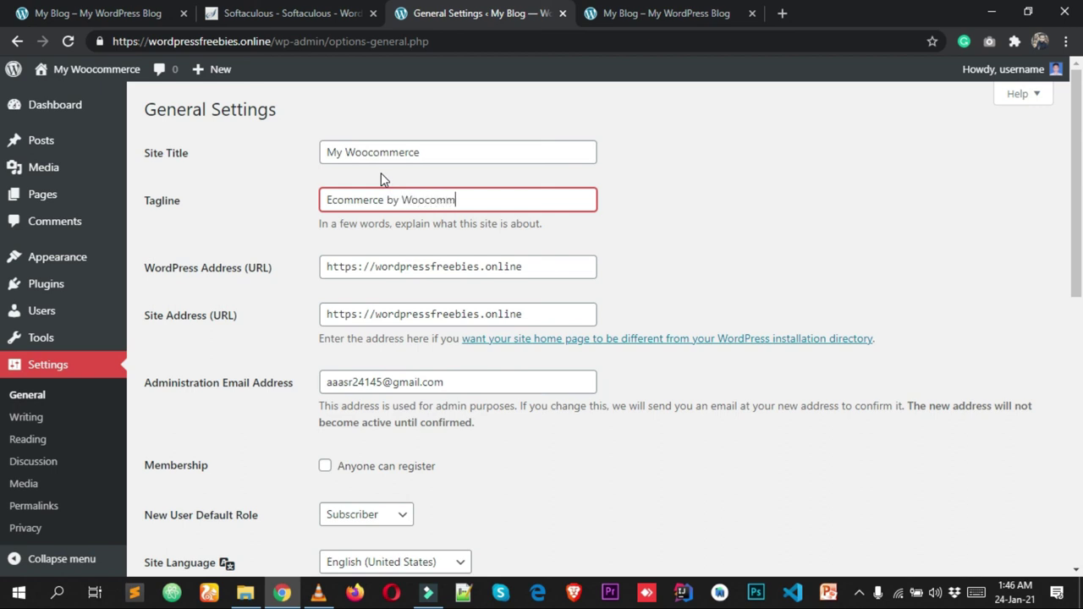
type("erce")
left_click(783, 214)
scroll(760, 245, "down", 7)
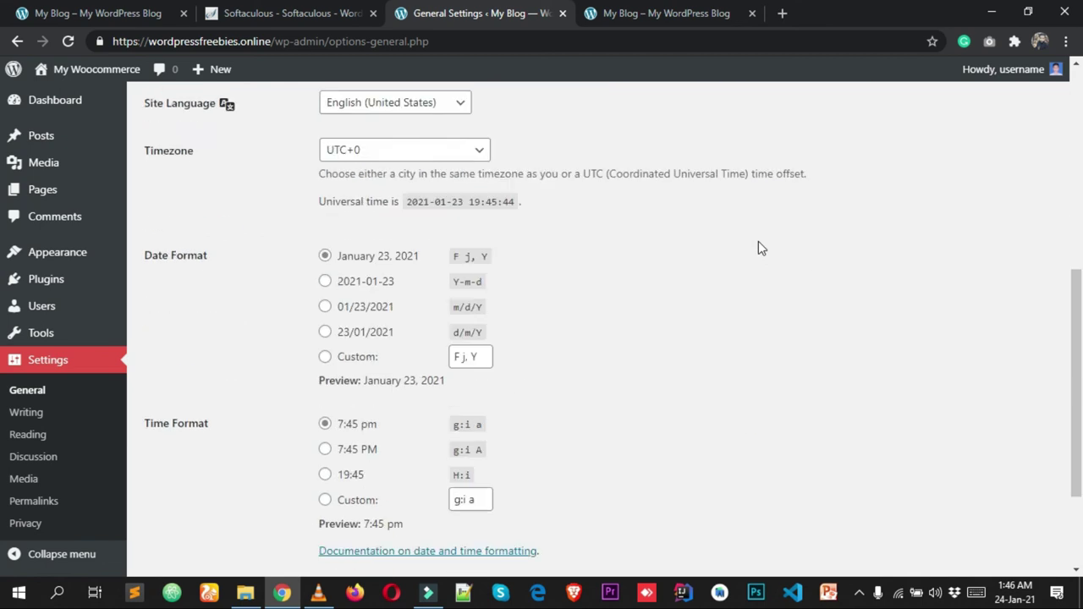
left_click(189, 500)
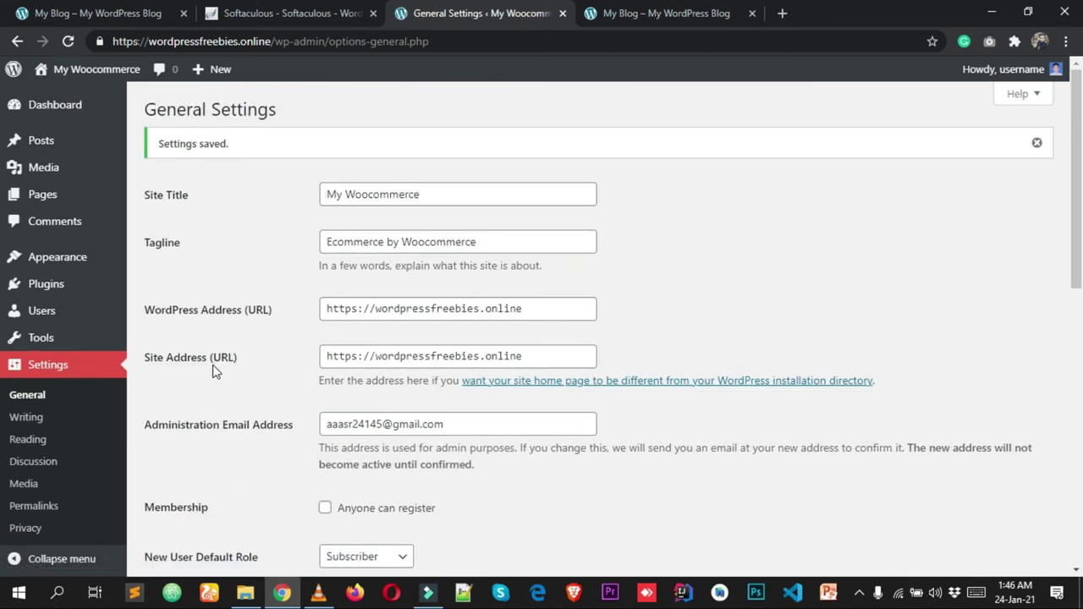
scroll(480, 292, "down", 4)
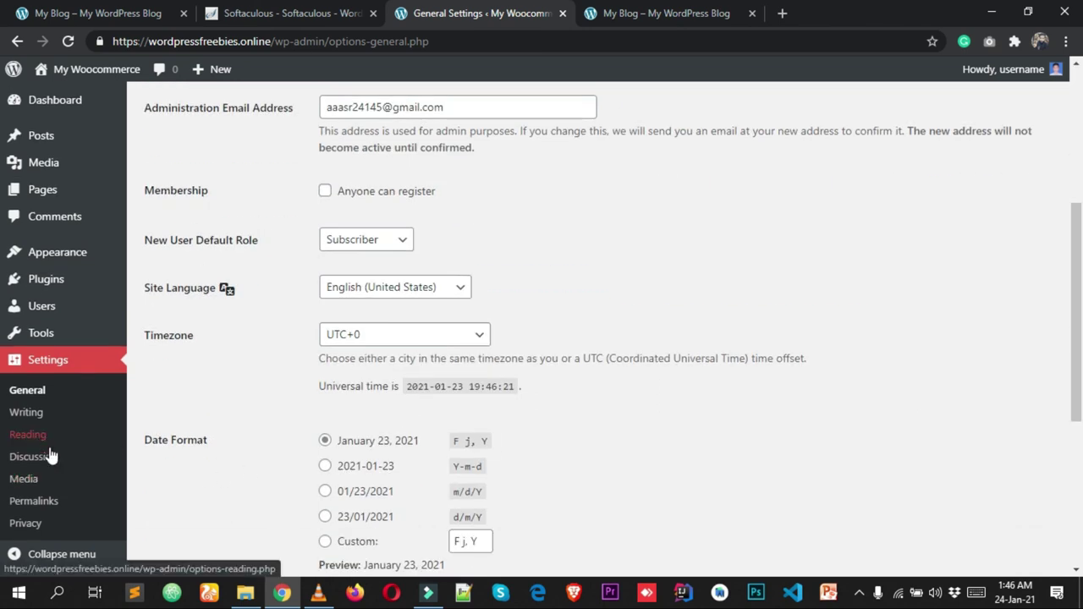
Set the permalink structure to Post name and save the permalink settings
left_click(45, 511)
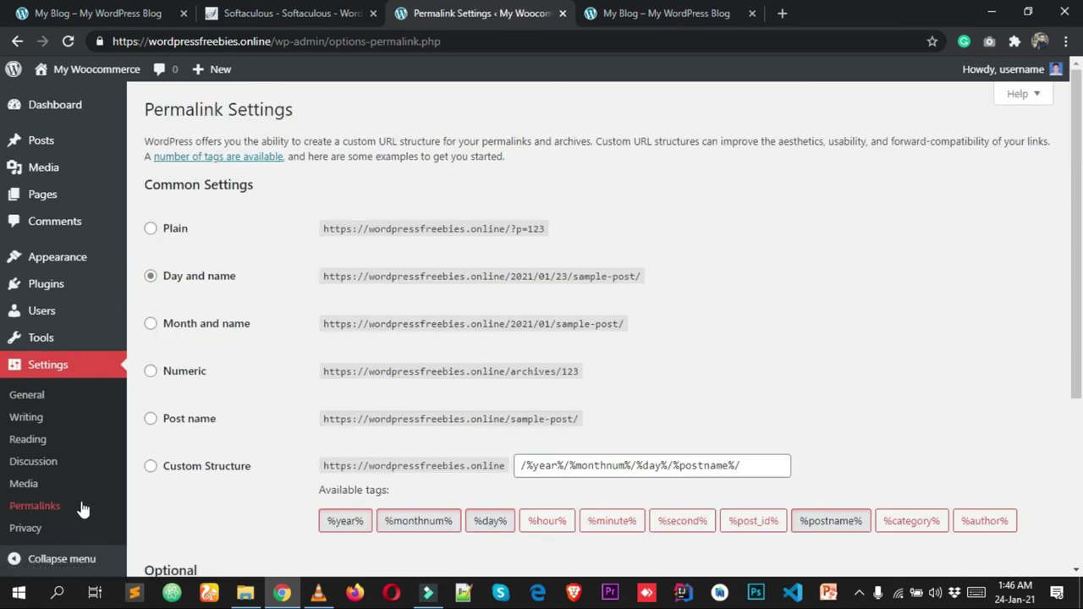
left_click(152, 421)
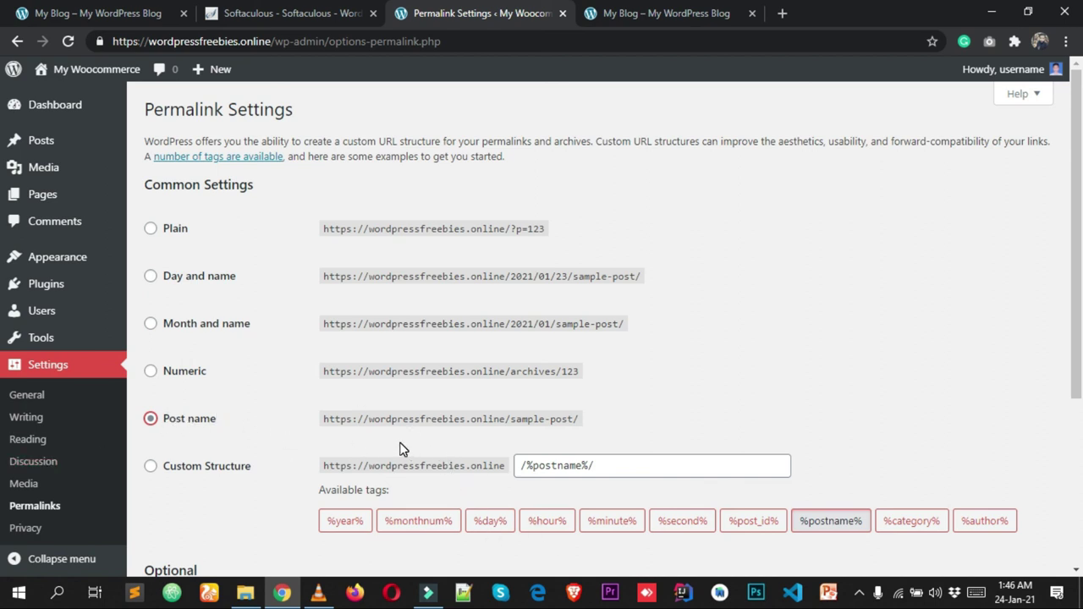
scroll(405, 420, "down", 3)
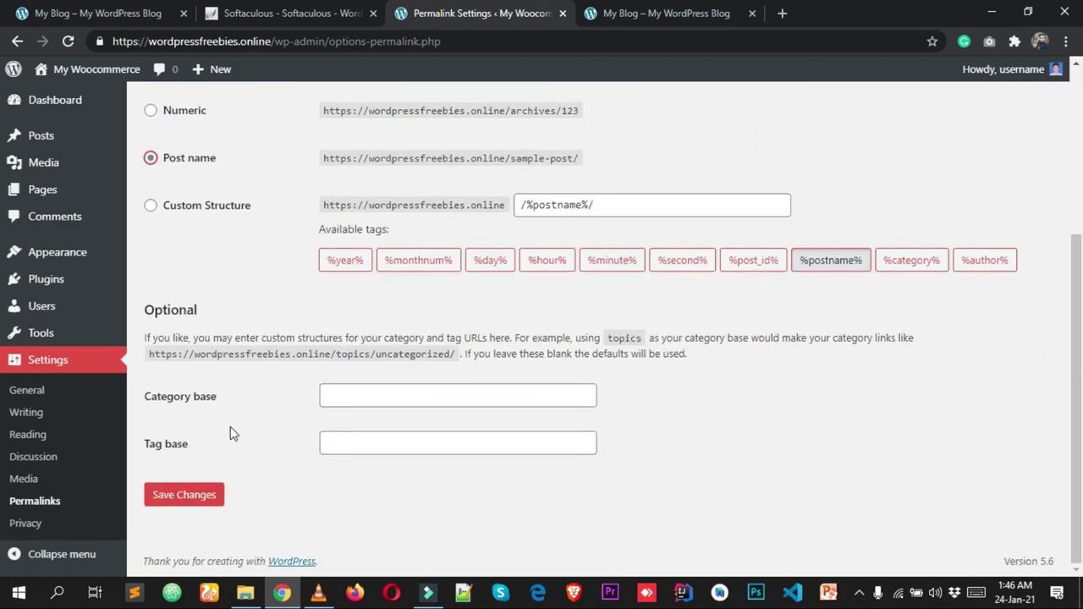
left_click(178, 496)
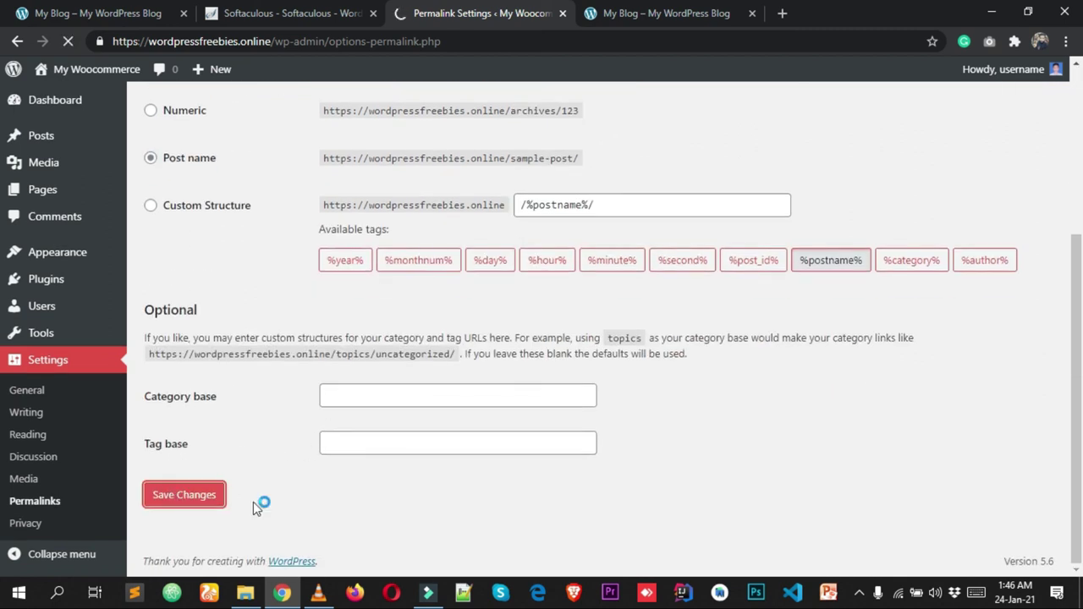
scroll(170, 491, "up", 2)
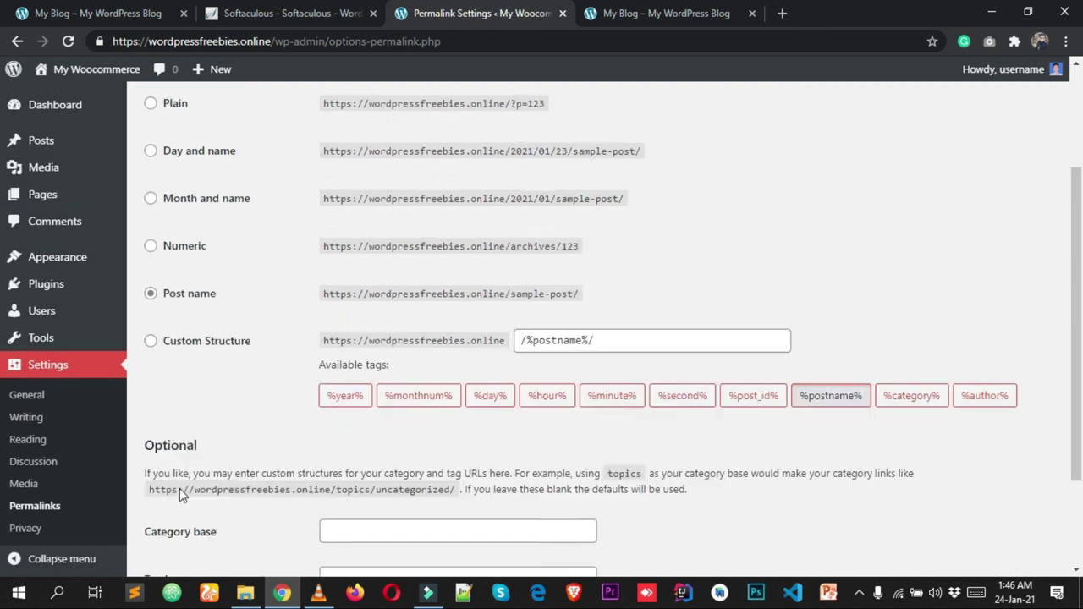
scroll(180, 488, "up", 2)
scroll(330, 374, "down", 4)
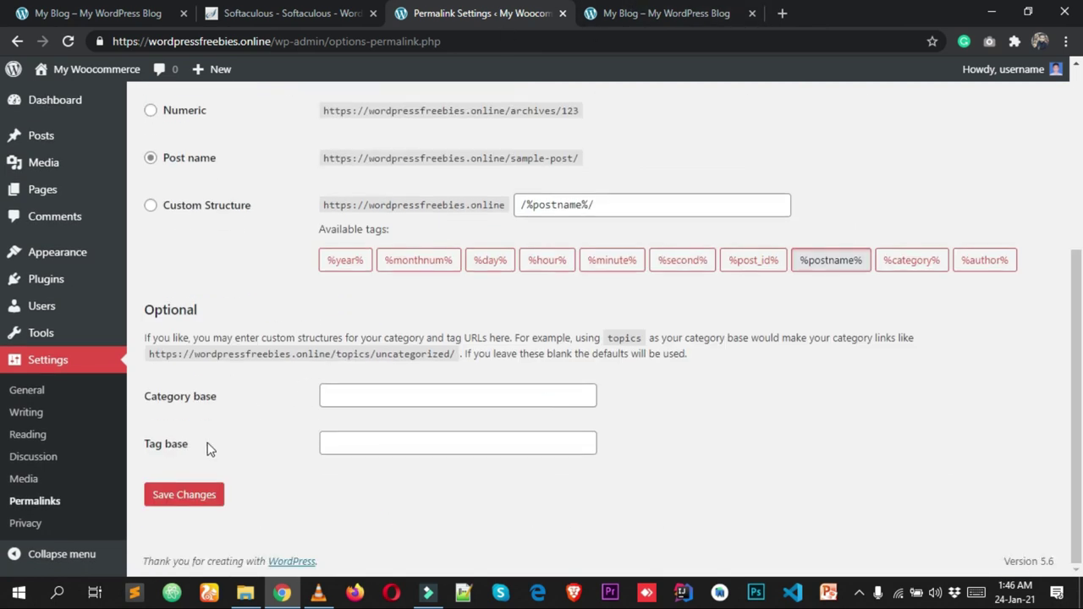
Reload the live site tab to check the new permalinks, then return to the settings tab
left_click(641, 12)
right_click(329, 186)
left_click(426, 234)
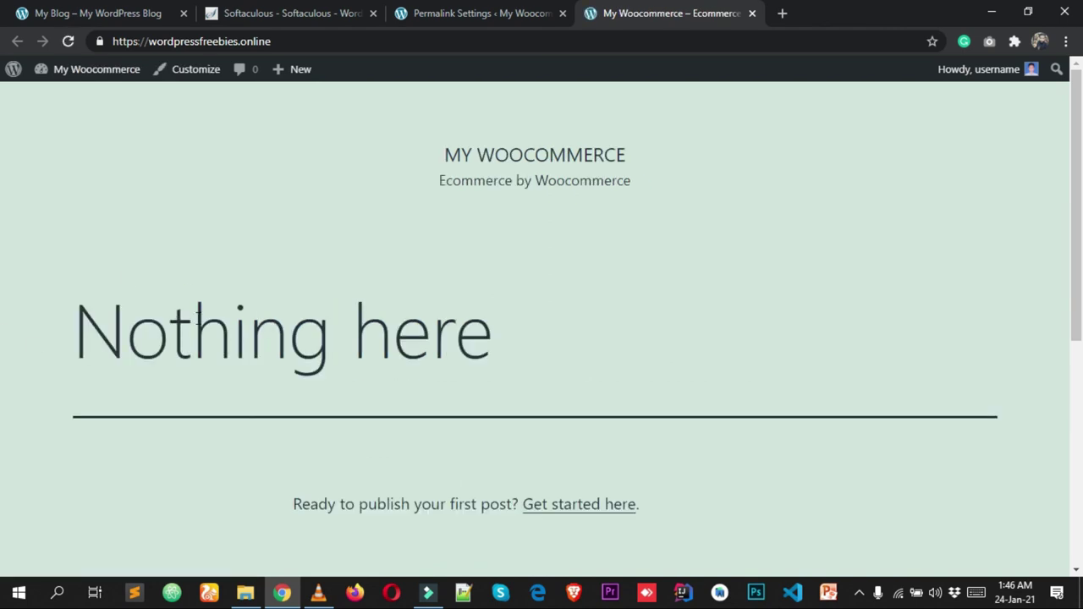
scroll(394, 282, "down", 5)
scroll(437, 261, "up", 5)
key("ctrl+shift+Tab")
scroll(339, 297, "up", 3)
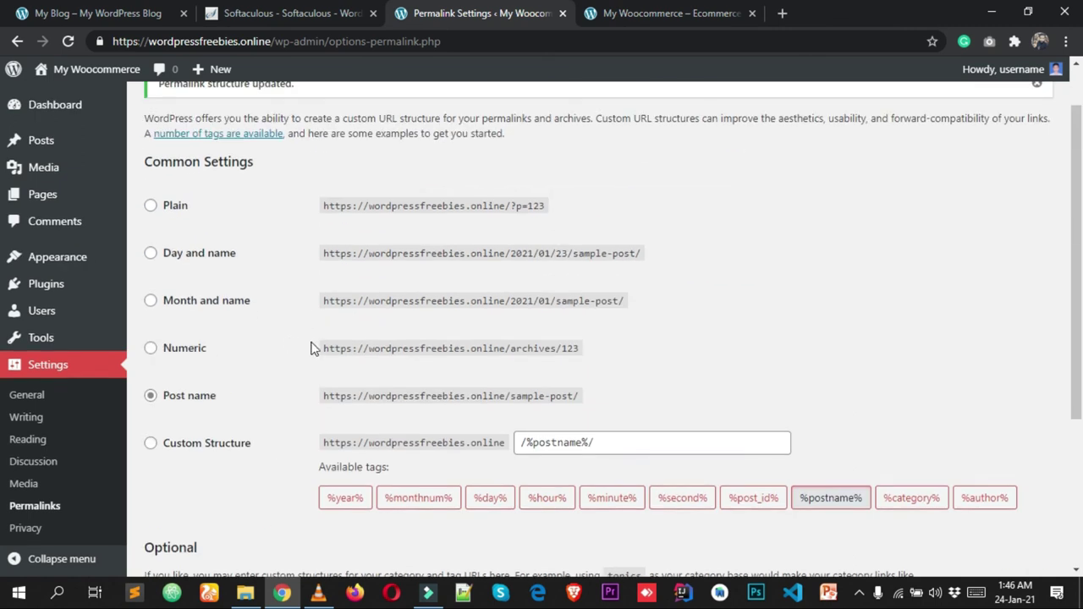
key("ctrl+shift+Tab")
key("ctrl+shift+Tab")
scroll(456, 346, "down", 5)
scroll(462, 366, "up", 5)
left_click(457, 24)
Search new themes for 'astra', then install and activate the Astra theme
left_click(69, 258)
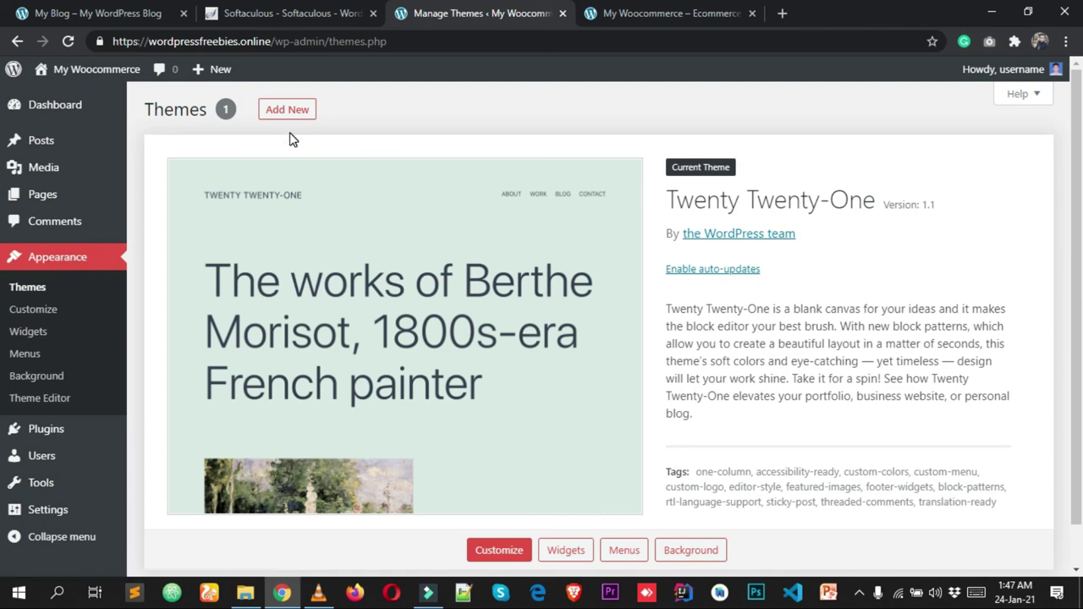
left_click(290, 110)
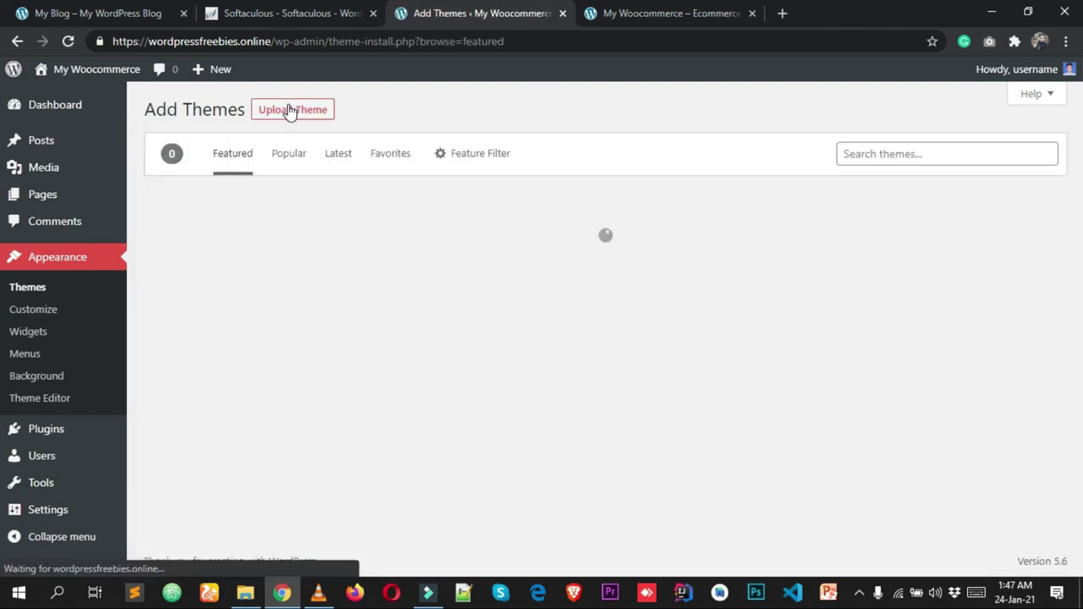
left_click(916, 157)
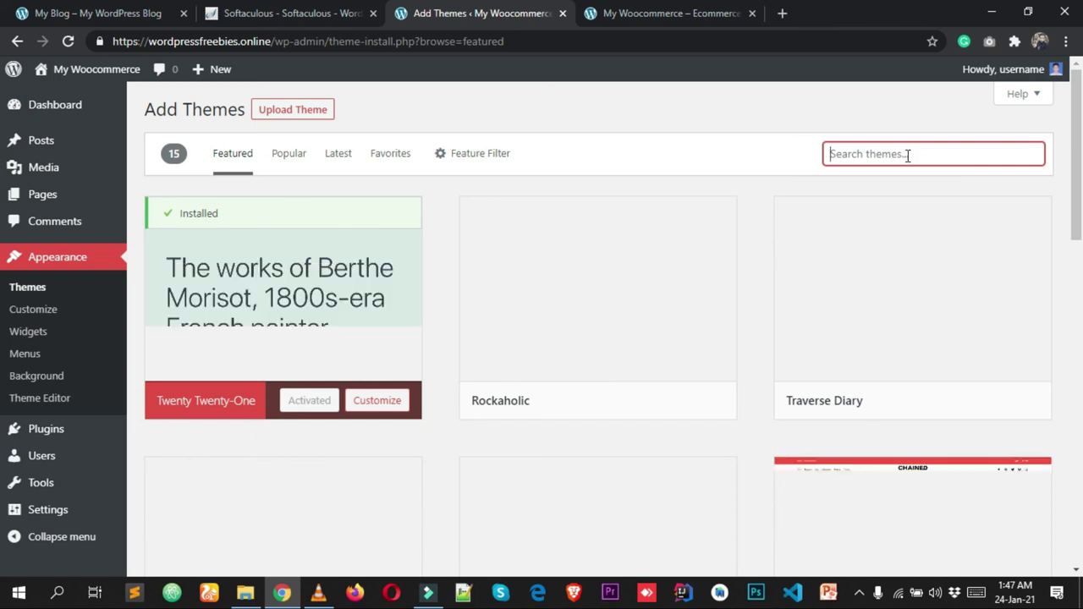
type("astra")
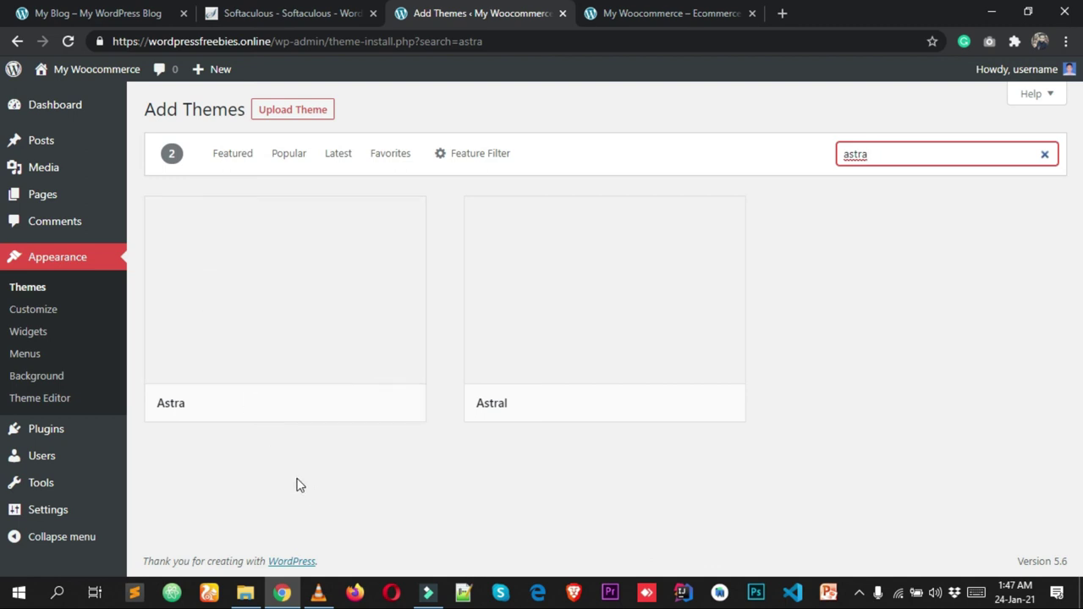
mouse_move(300, 367)
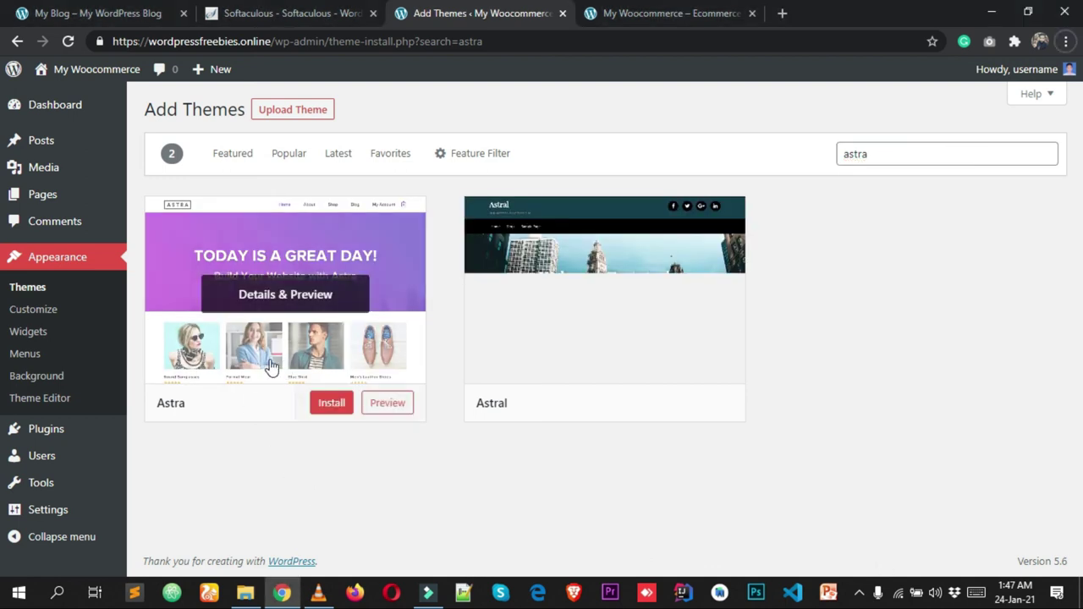
left_click(331, 404)
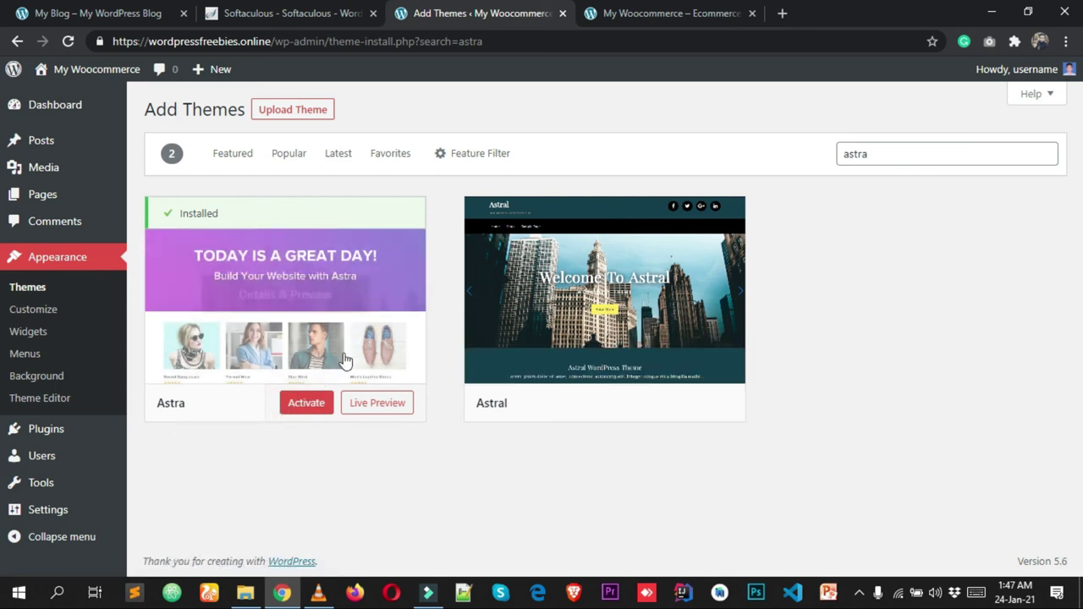
left_click(306, 411)
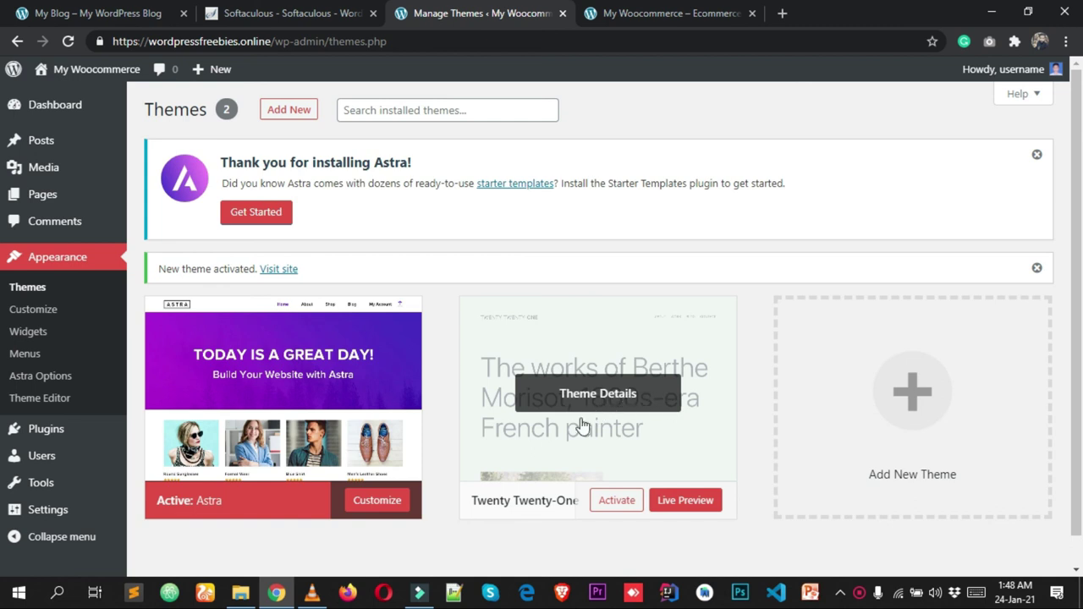
Delete the Twenty Twenty-One theme from its Theme Details and confirm the deletion
left_click(616, 394)
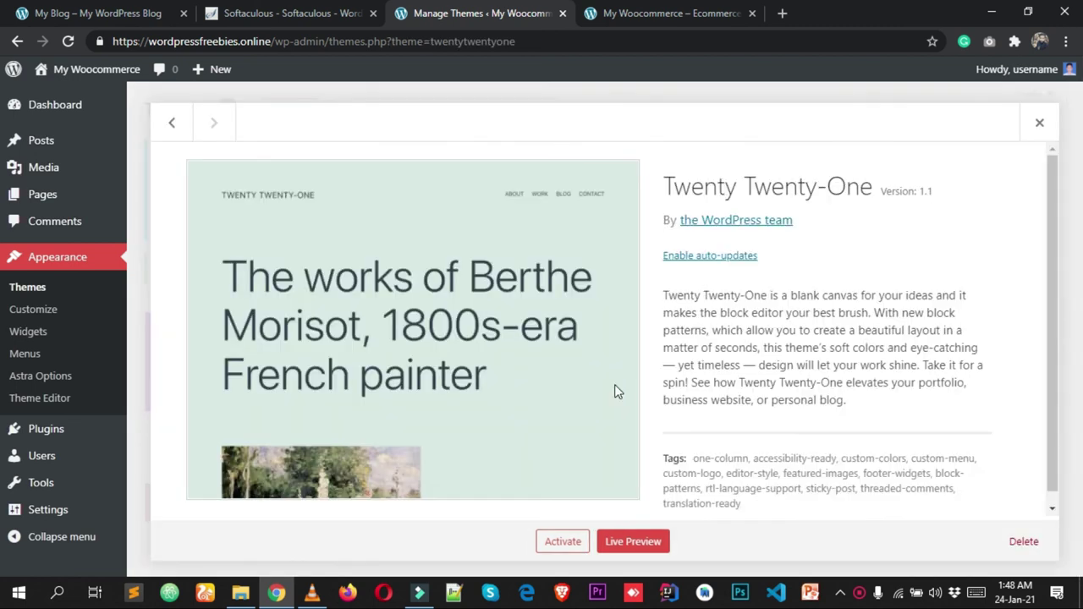
left_click(1027, 541)
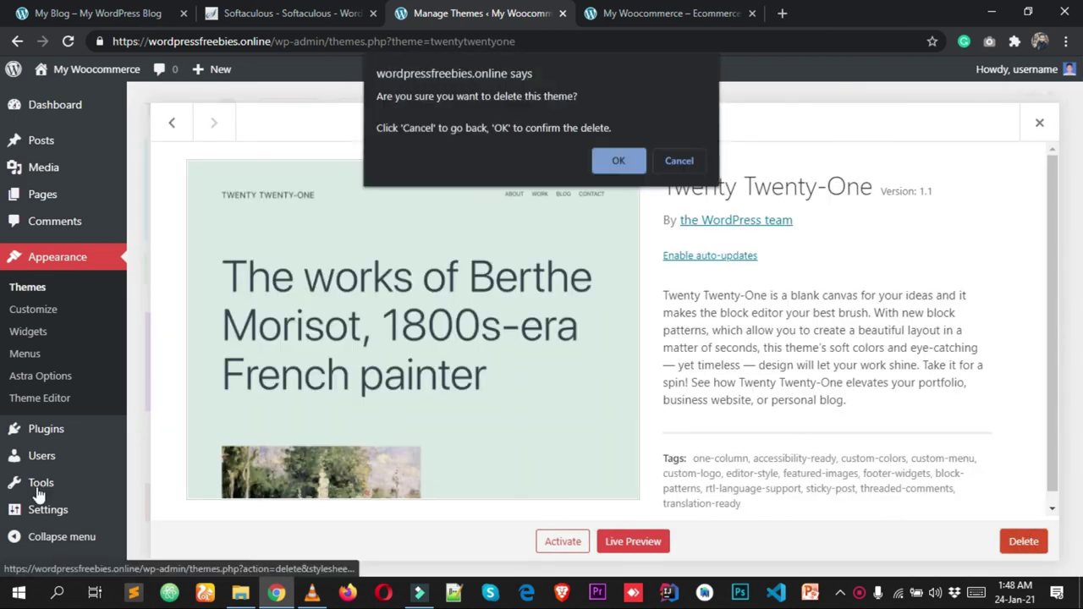
left_click(626, 166)
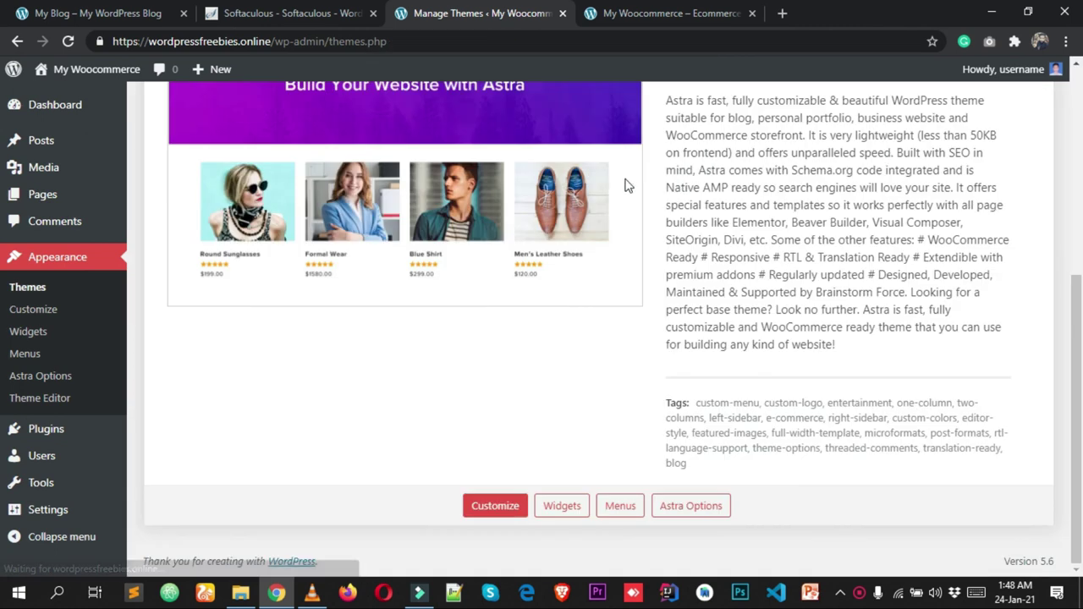
scroll(576, 288, "up", 5)
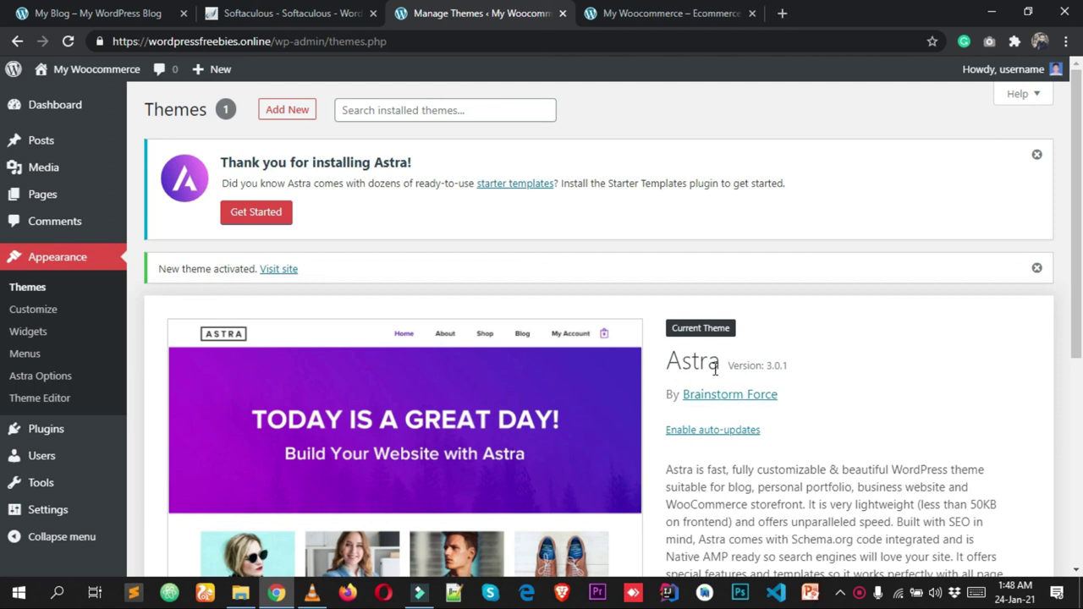
scroll(656, 381, "down", 2)
scroll(655, 381, "up", 2)
scroll(670, 392, "down", 3)
scroll(669, 394, "up", 3)
Check the live My Woocommerce front page, then return to the Themes page
left_click(715, 13)
scroll(544, 253, "down", 1)
scroll(542, 269, "up", 1)
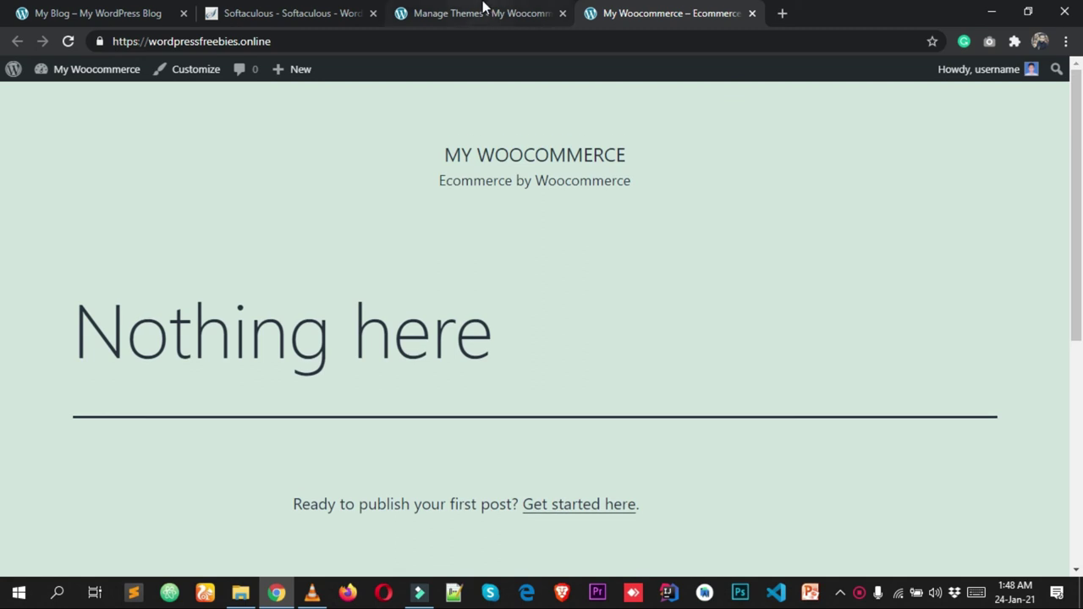
left_click(483, 12)
Use the Astra notice's Get Started to install and activate the Starter Templates plugin
left_click(258, 217)
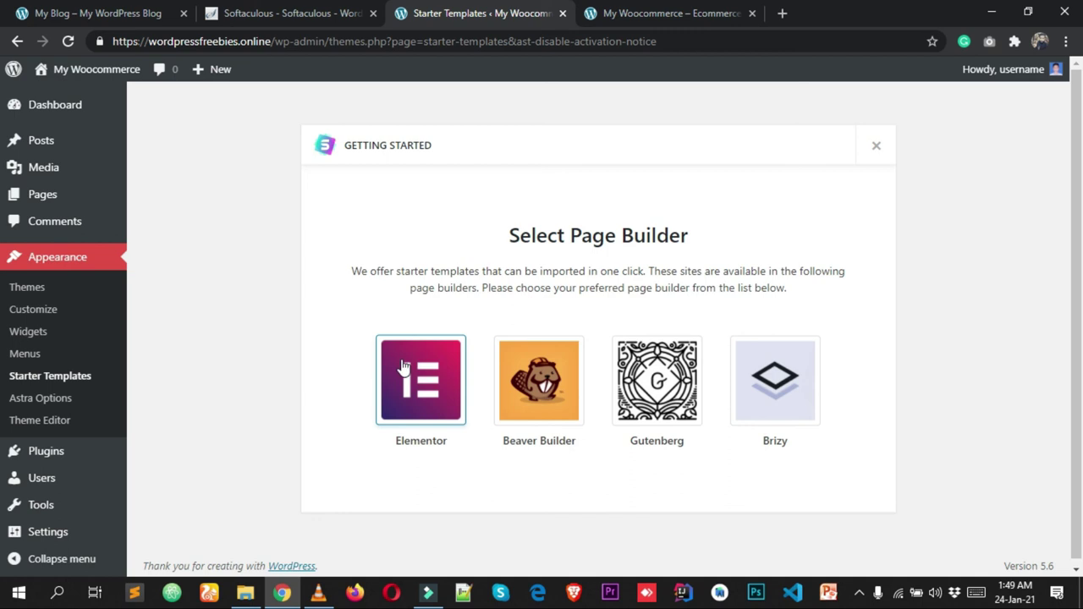
Choose Elementor as the page builder for the starter templates
left_click(404, 365)
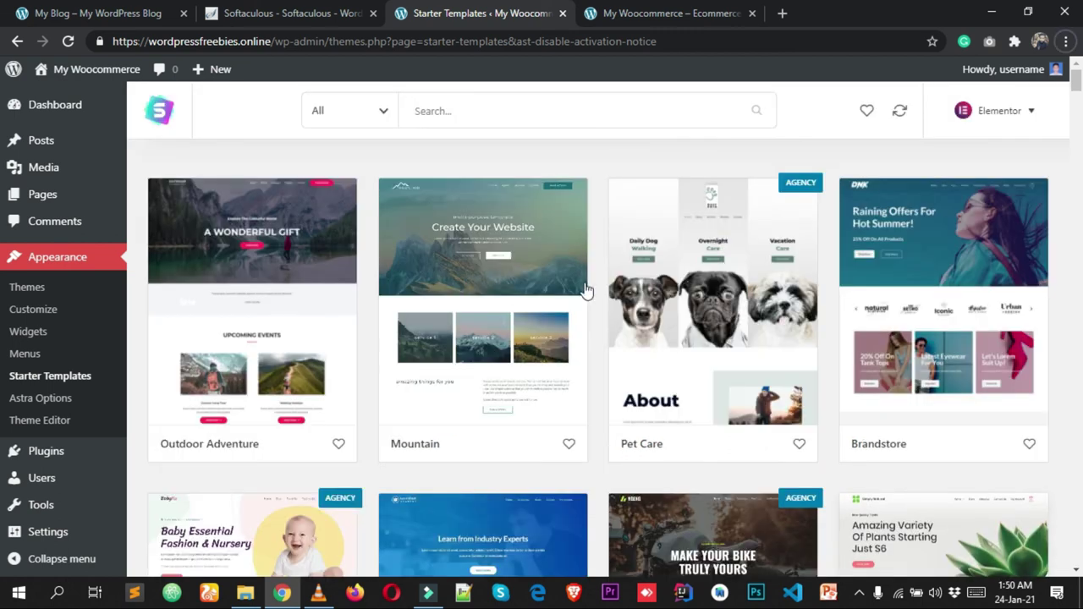
scroll(580, 310, "down", 4)
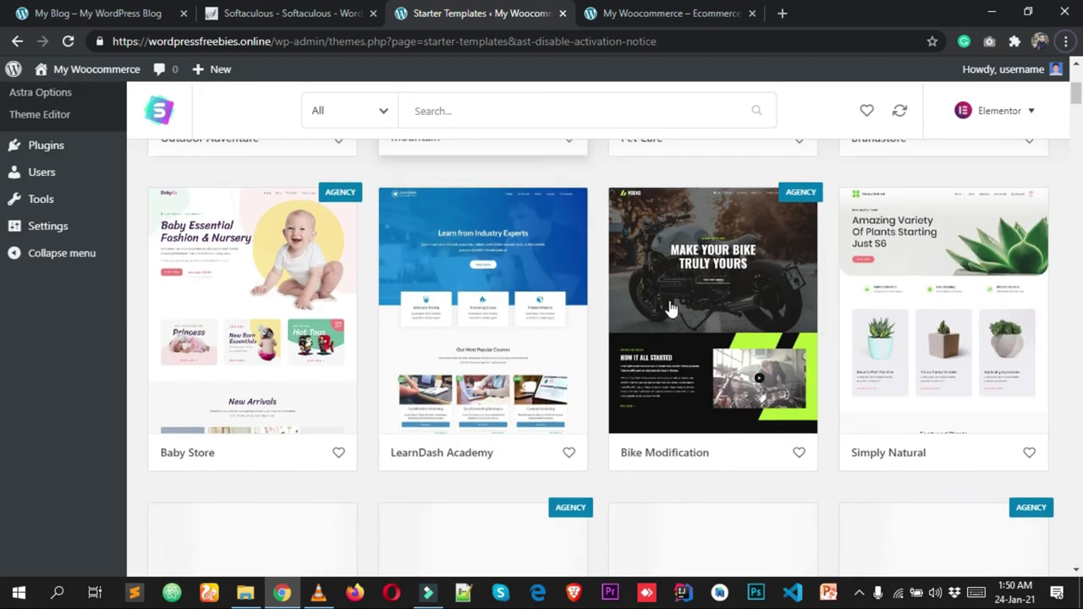
scroll(570, 307, "up", 4)
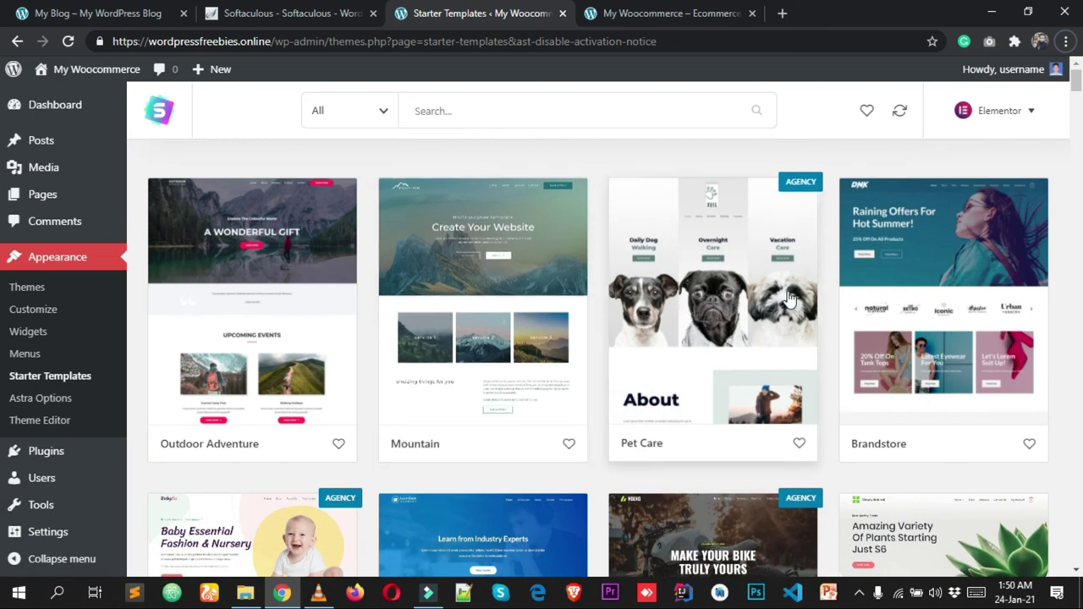
scroll(713, 300, "down", 3)
scroll(714, 300, "up", 3)
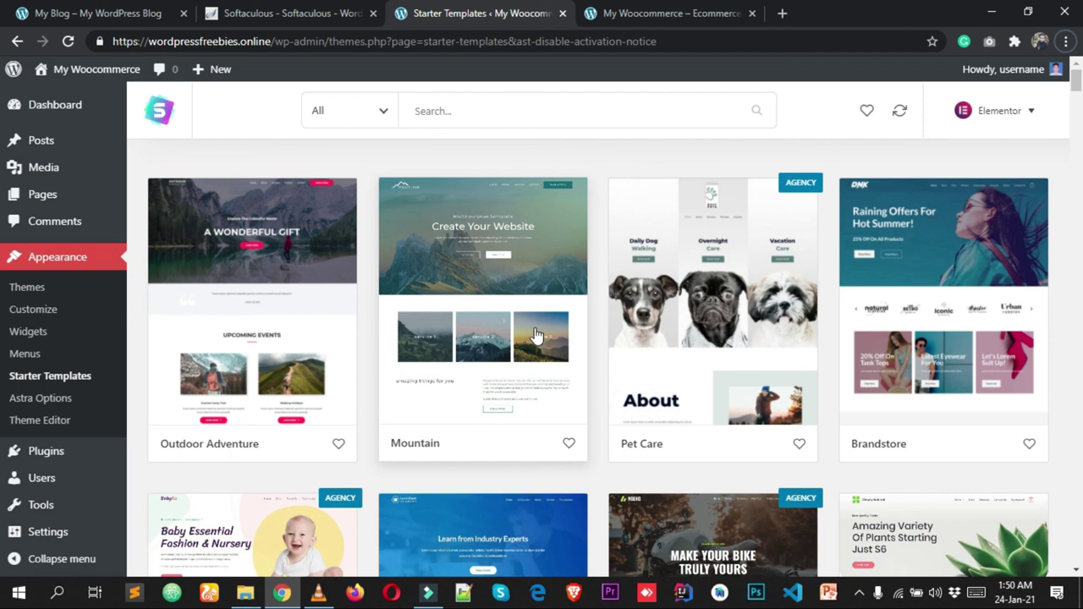
Filter the template library to Free and eCommerce, then browse the results
left_click(342, 112)
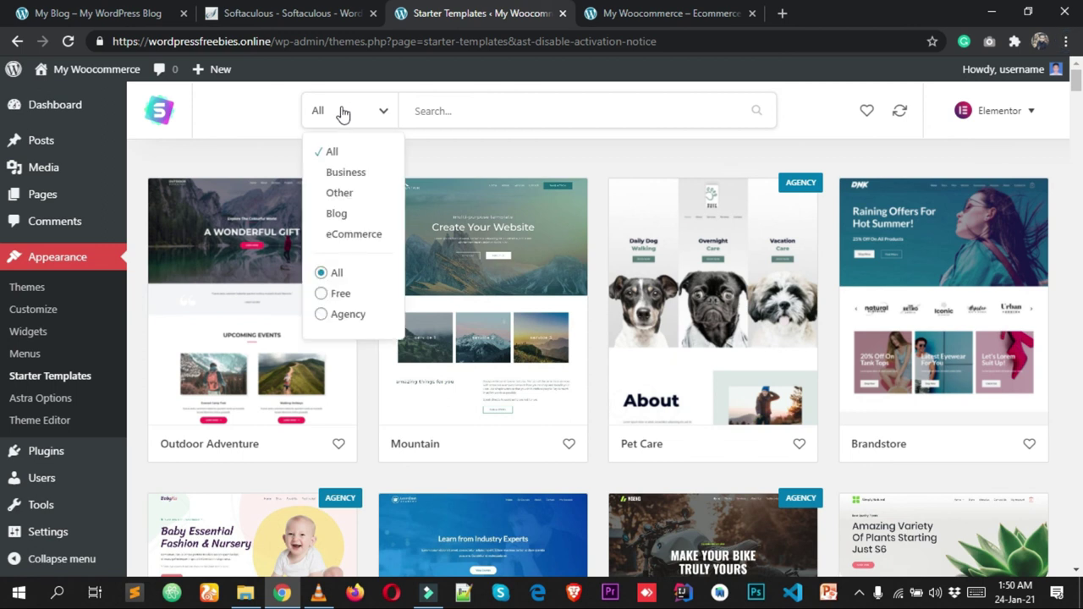
left_click(321, 292)
left_click(355, 116)
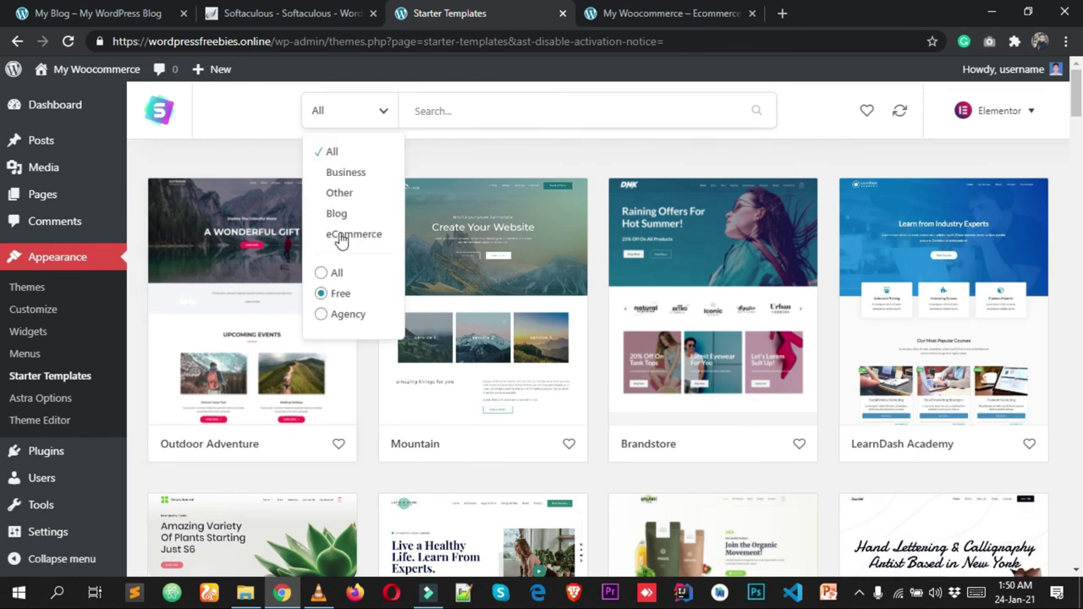
left_click(342, 237)
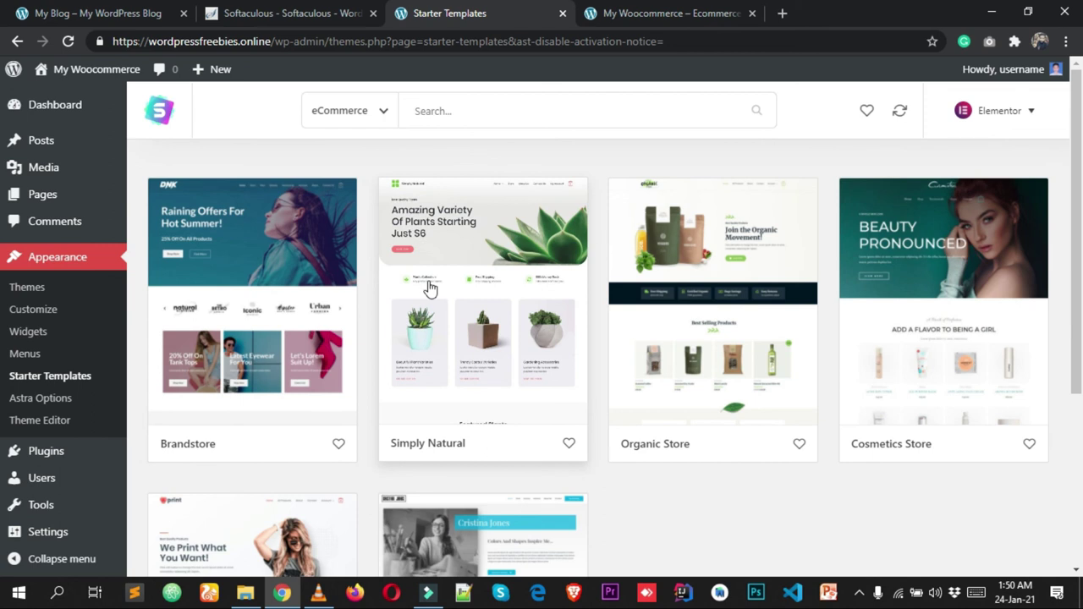
scroll(824, 273, "down", 2)
scroll(585, 398, "up", 2)
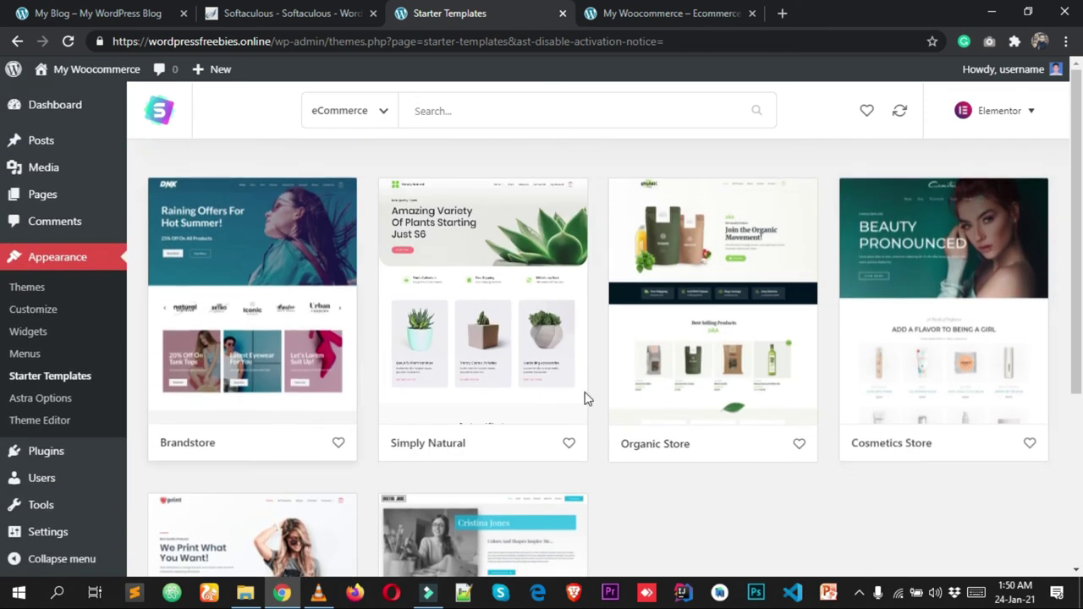
scroll(730, 406, "down", 2)
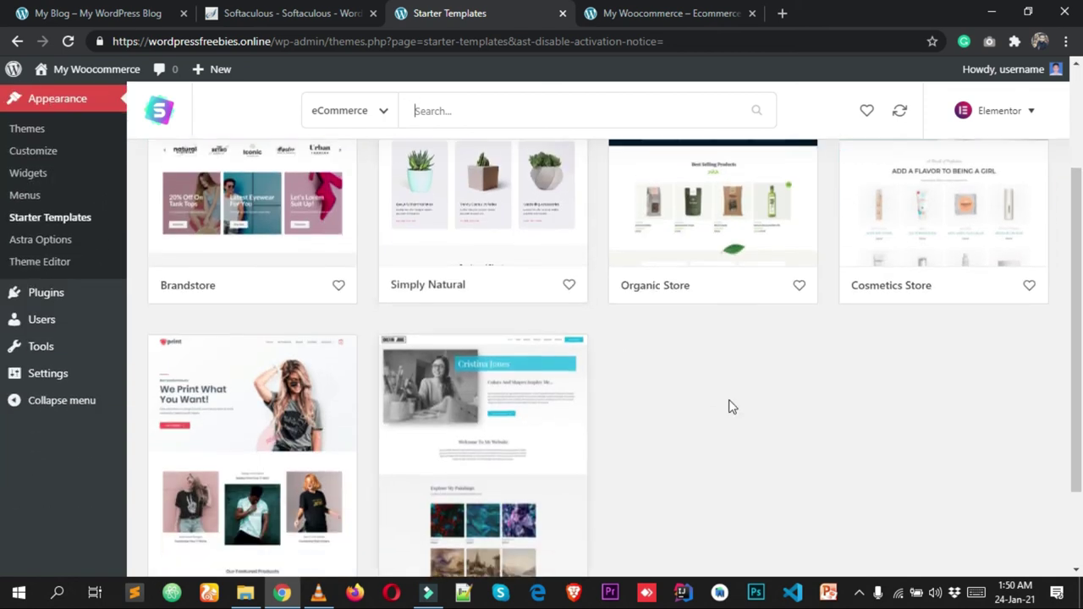
scroll(503, 296, "up", 2)
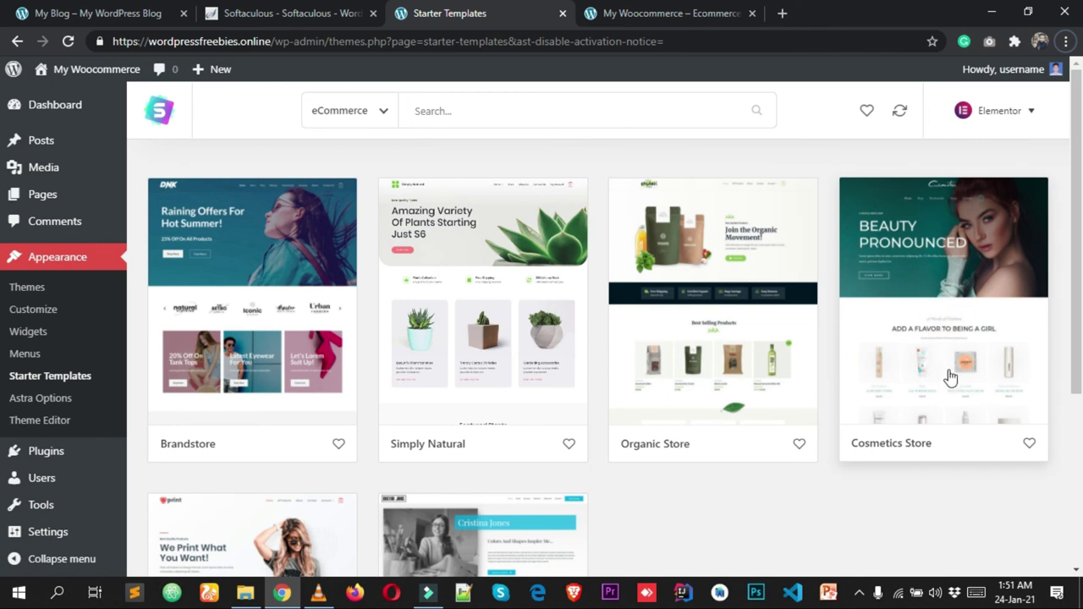
Import the complete Cosmetics Store site, then open the imported site in a new tab
left_click(968, 280)
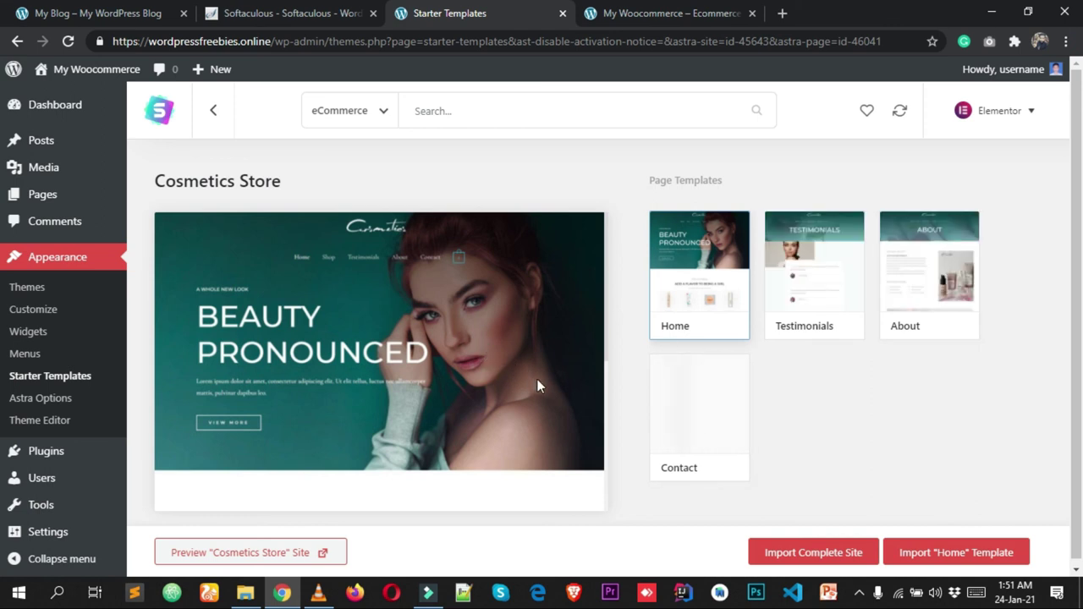
left_click(790, 552)
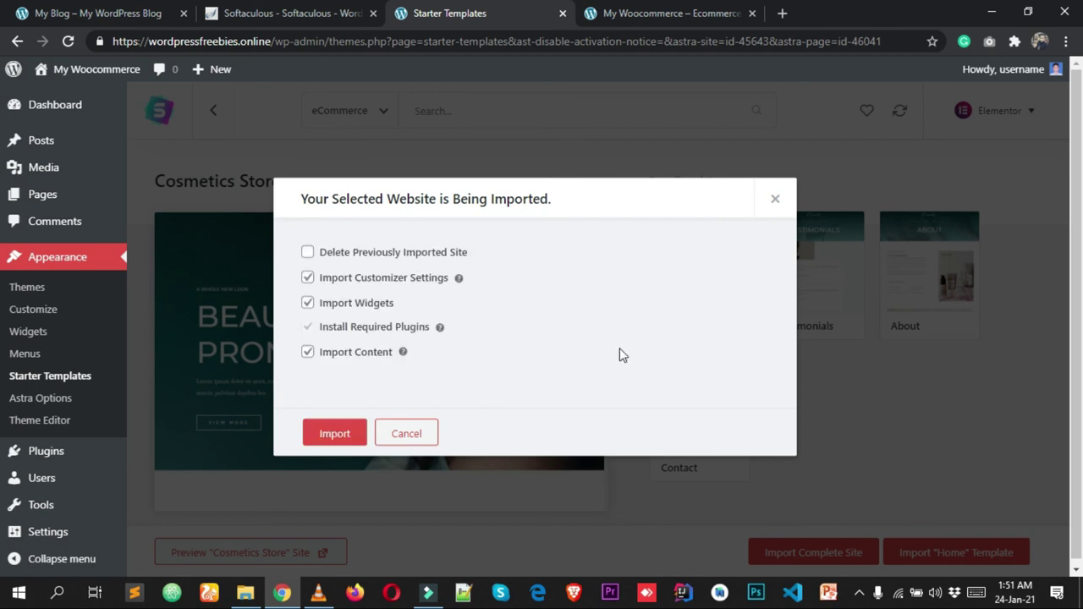
left_click(334, 433)
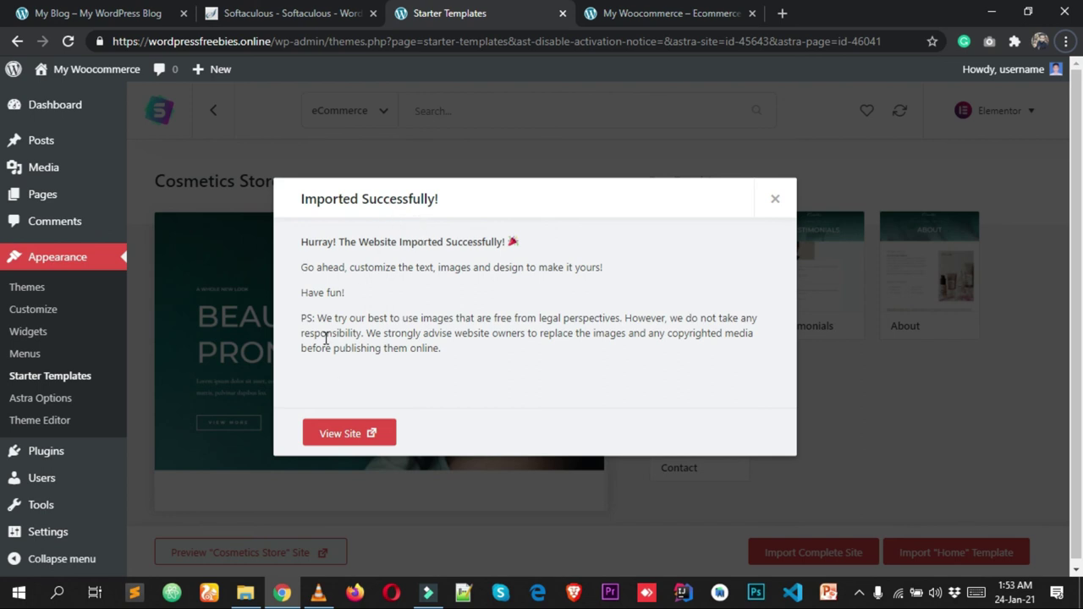
right_click(340, 435)
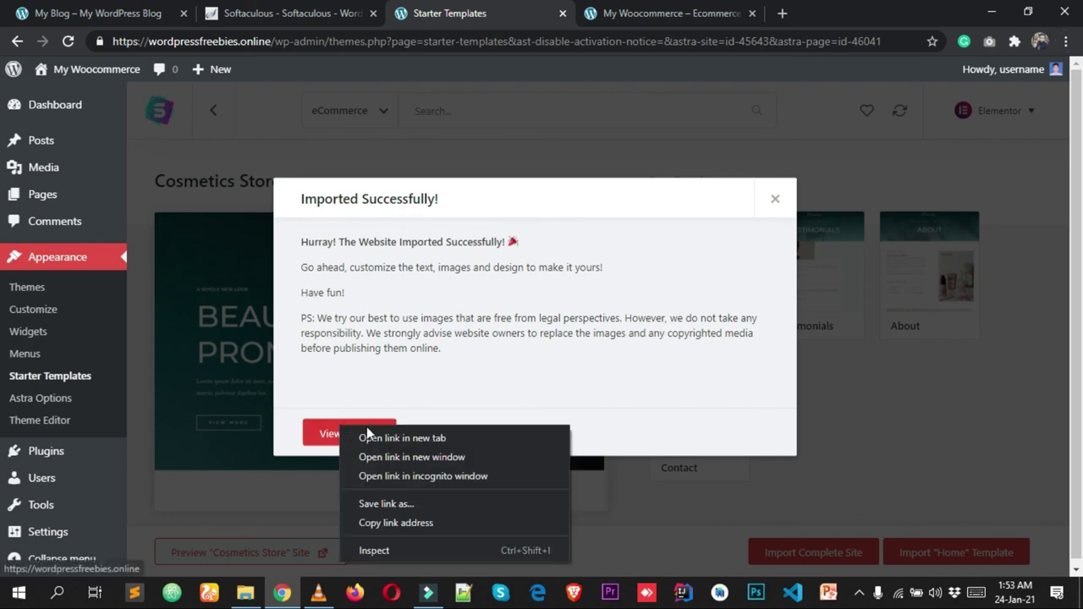
left_click(381, 438)
left_click(611, 9)
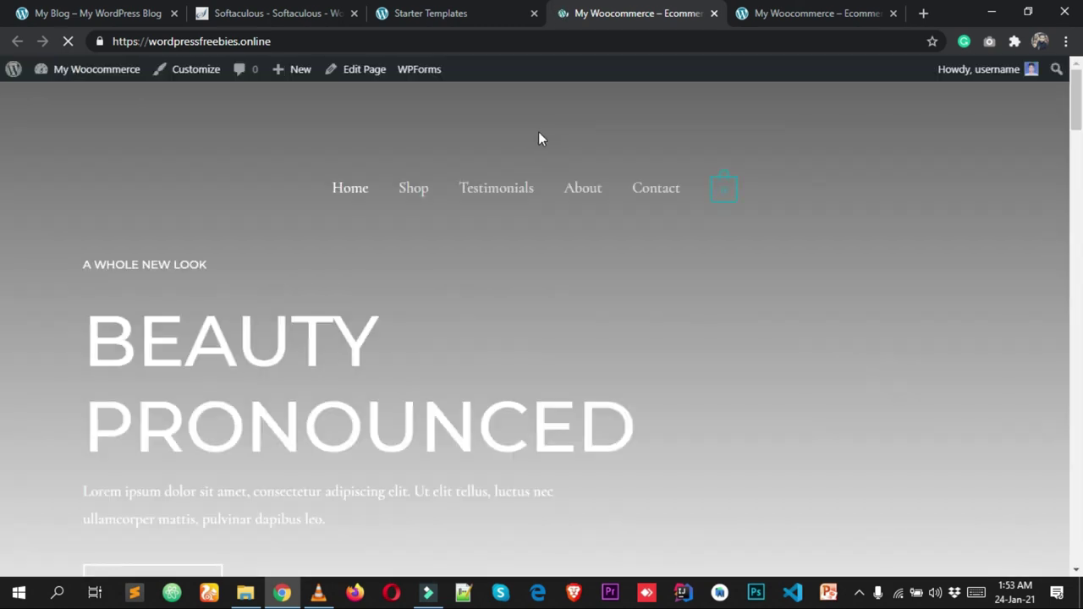
scroll(512, 263, "down", 8)
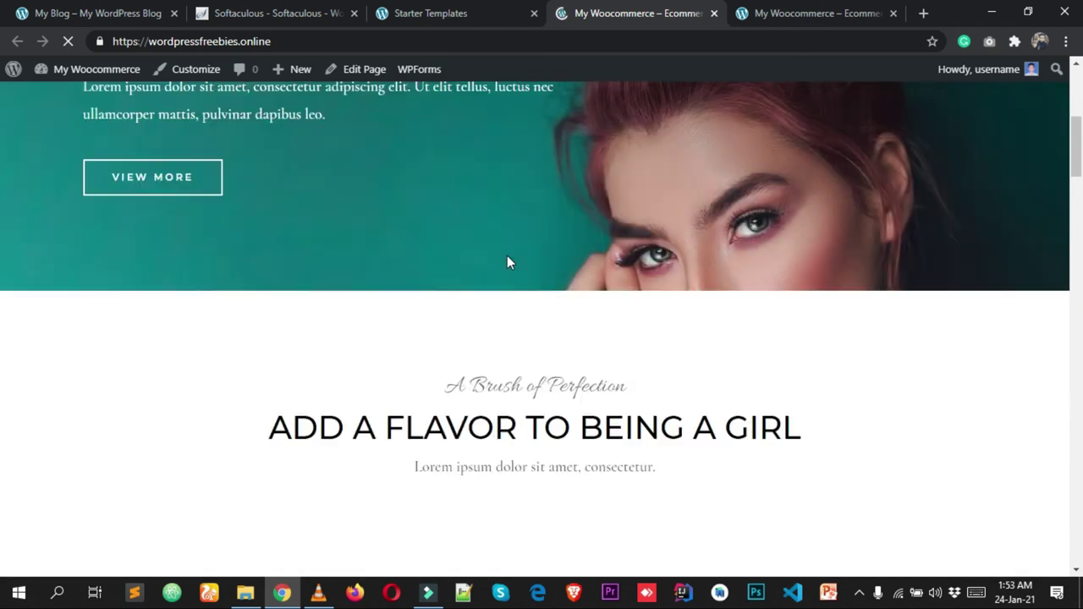
scroll(660, 322, "up", 6)
scroll(883, 224, "up", 2)
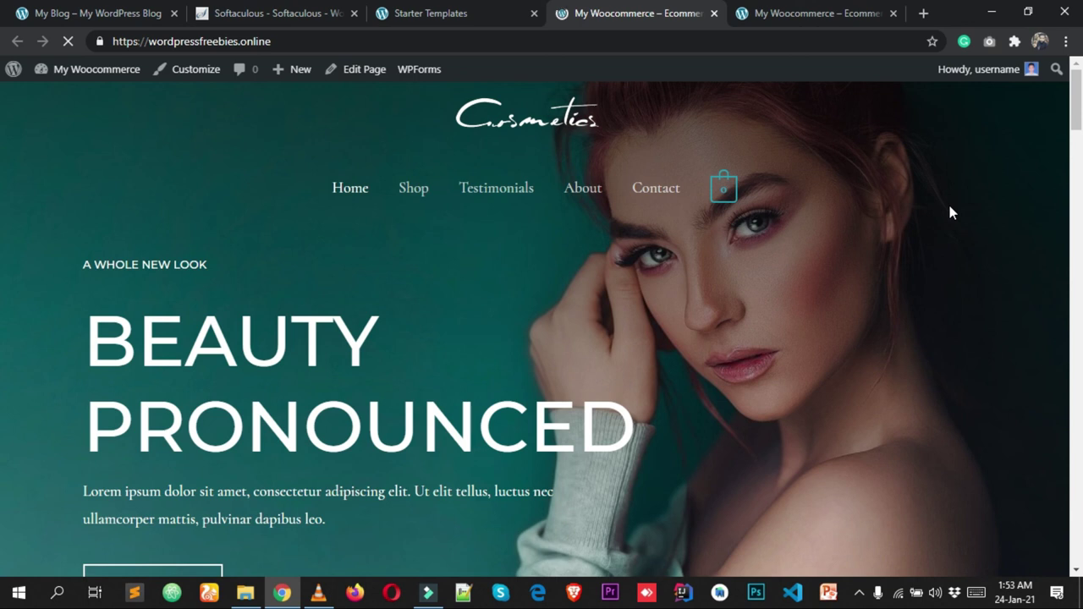
scroll(973, 200, "down", 6)
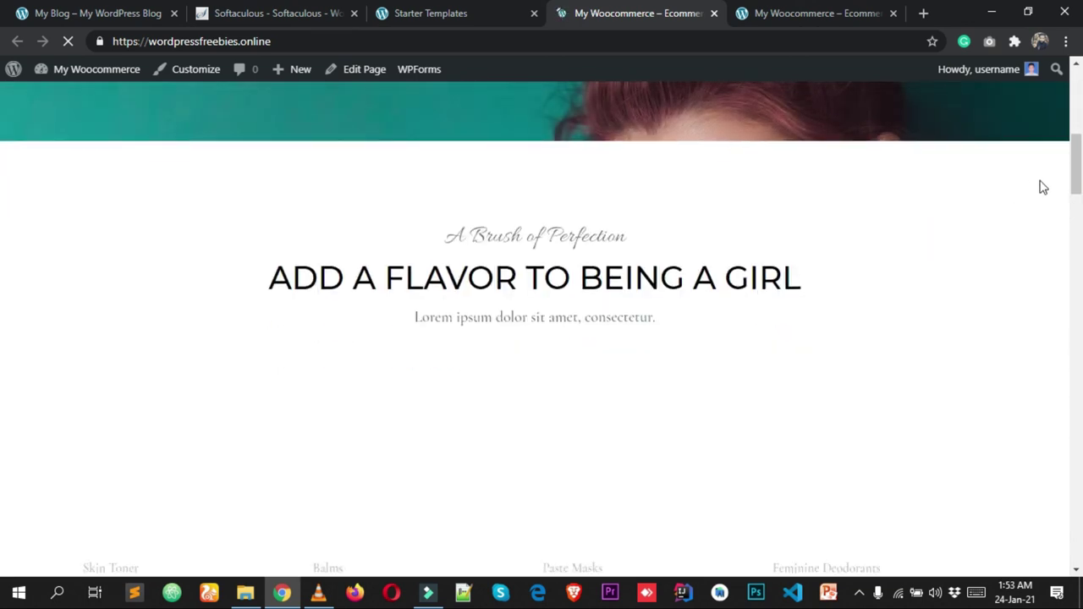
left_click(4, 7)
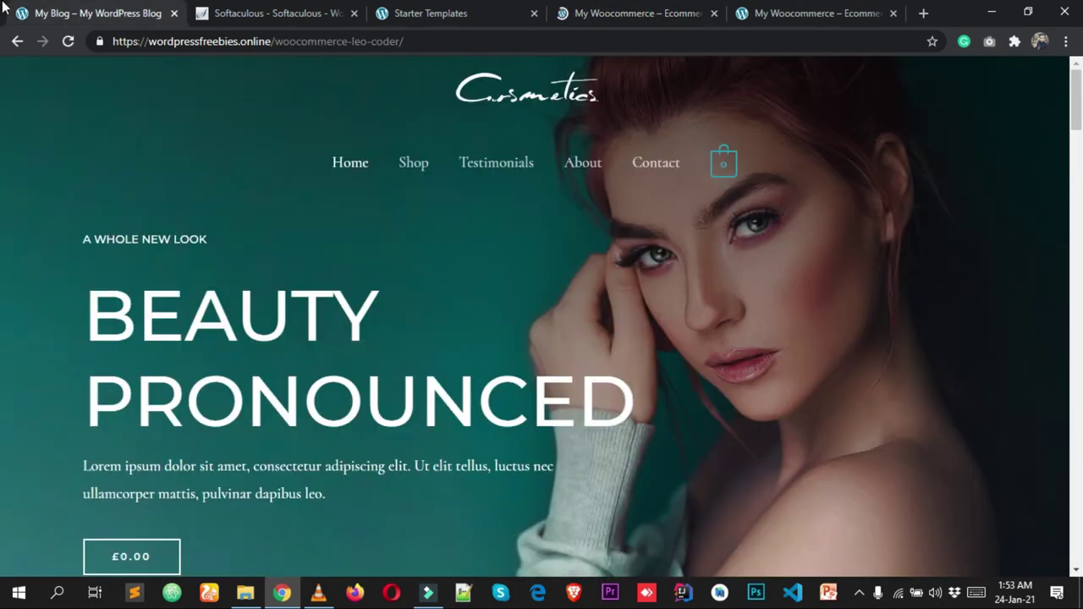
scroll(414, 300, "down", 2)
scroll(462, 321, "up", 2)
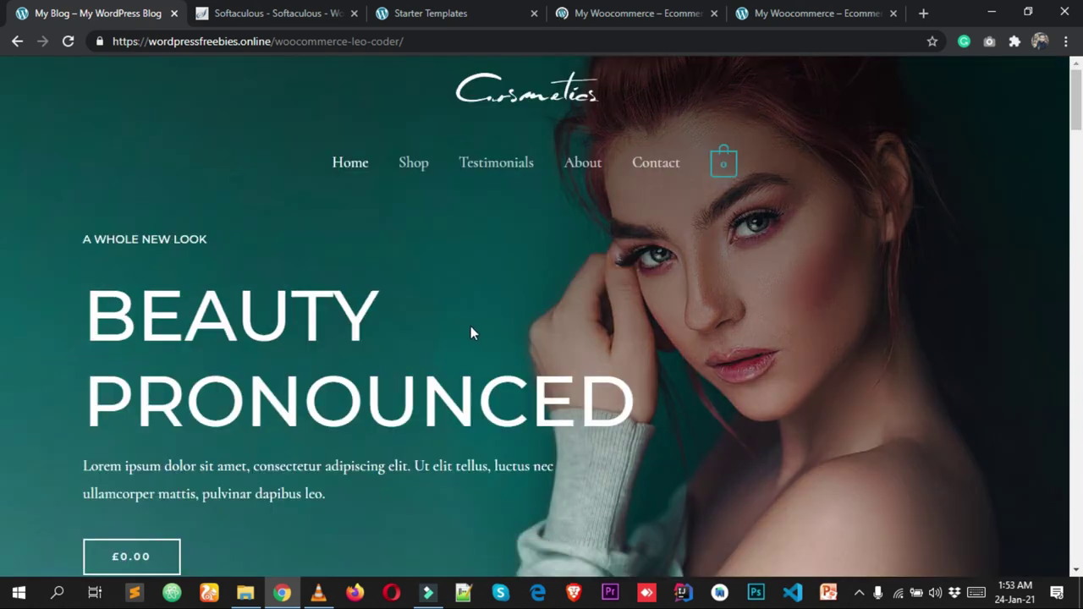
left_click(554, 7)
scroll(493, 177, "up", 6)
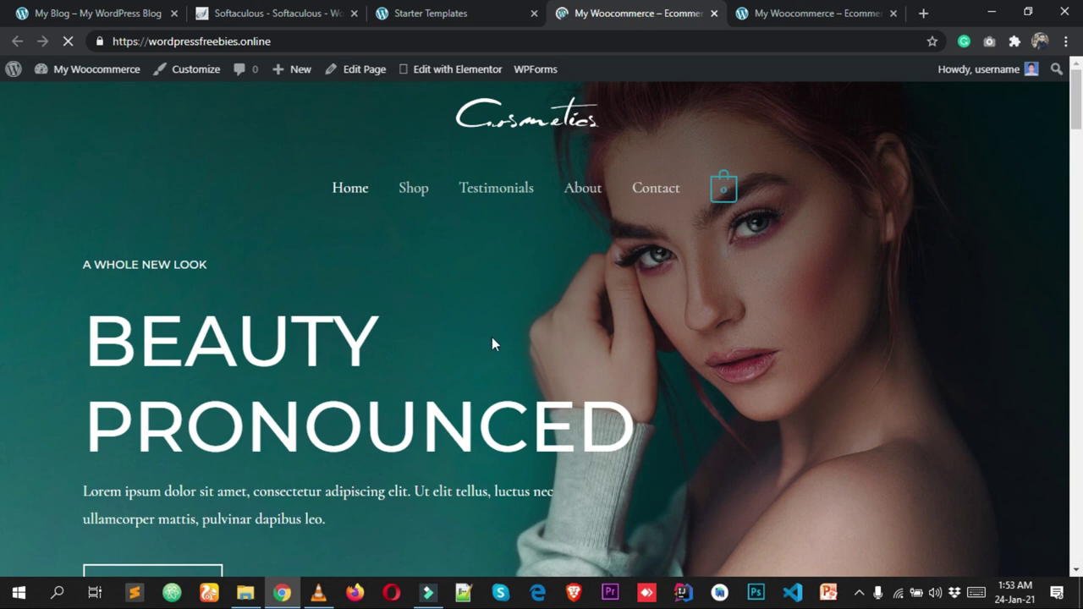
scroll(493, 344, "down", 12)
scroll(2, 360, "down", 7)
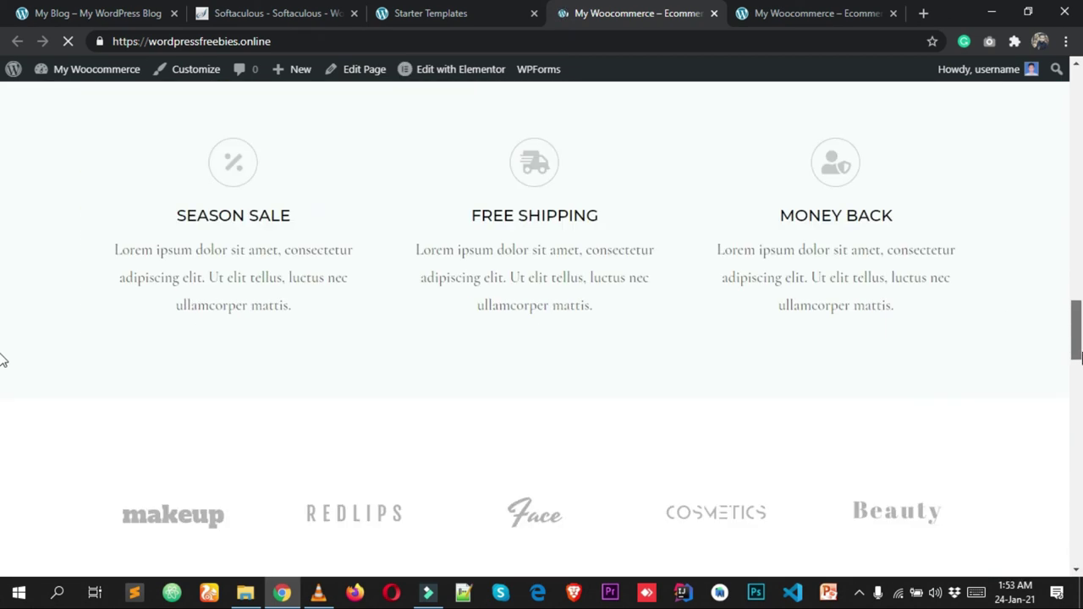
scroll(3, 412, "down", 4)
scroll(3, 438, "down", 3)
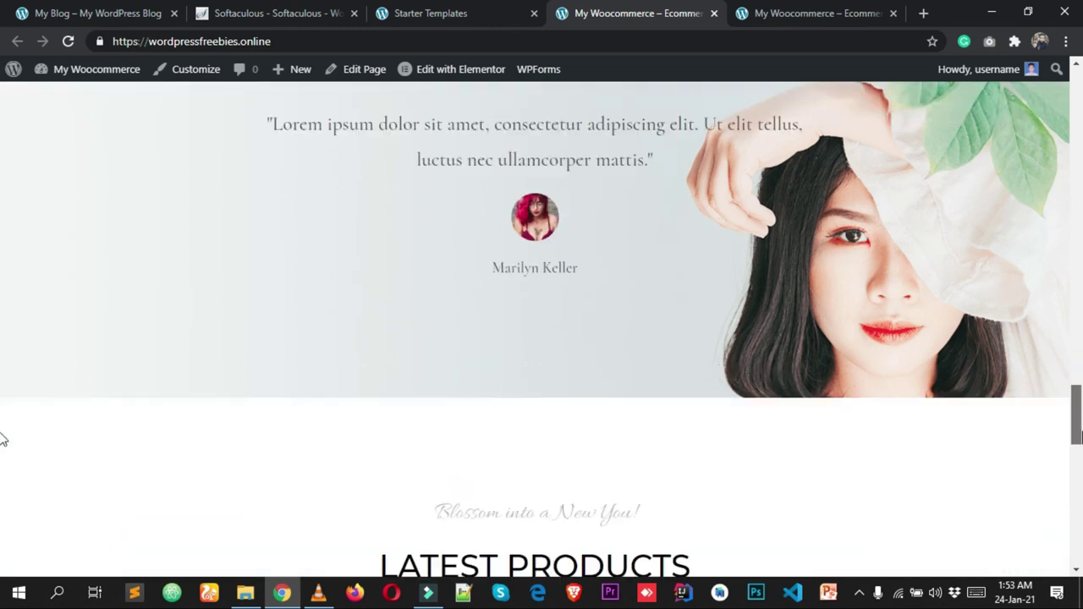
scroll(2, 438, "down", 6)
scroll(4, 527, "up", 20)
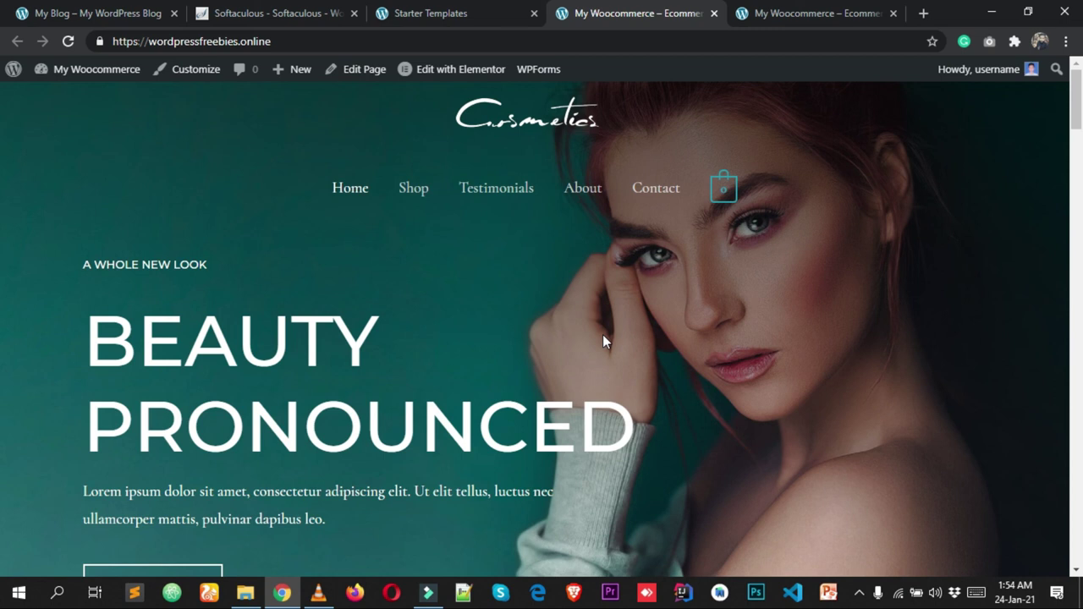
left_click(513, 10)
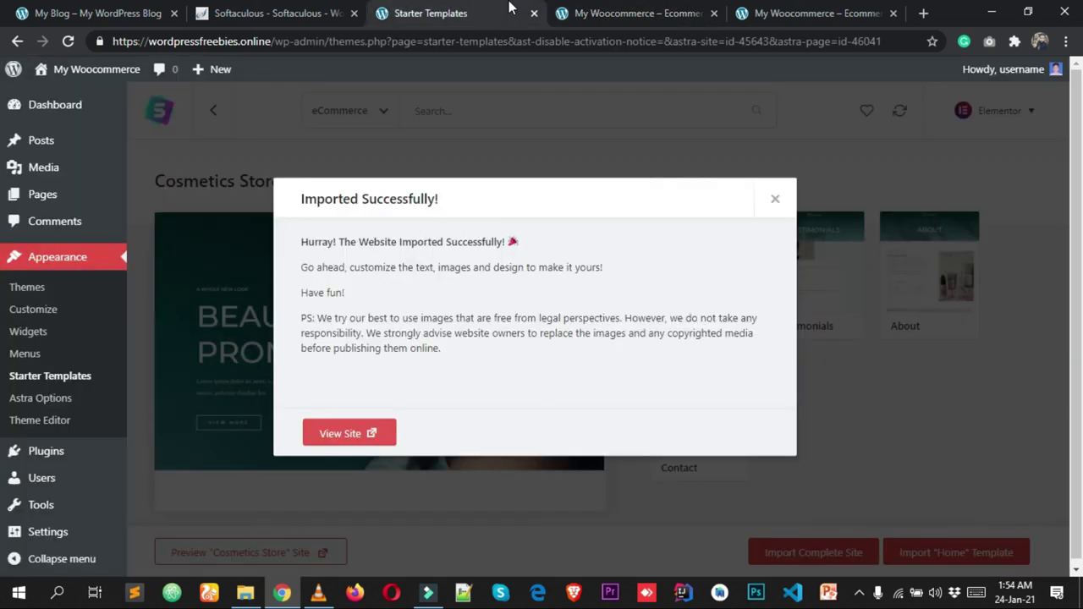
Close the Imported Successfully dialog, go to Posts and choose Add New
left_click(775, 201)
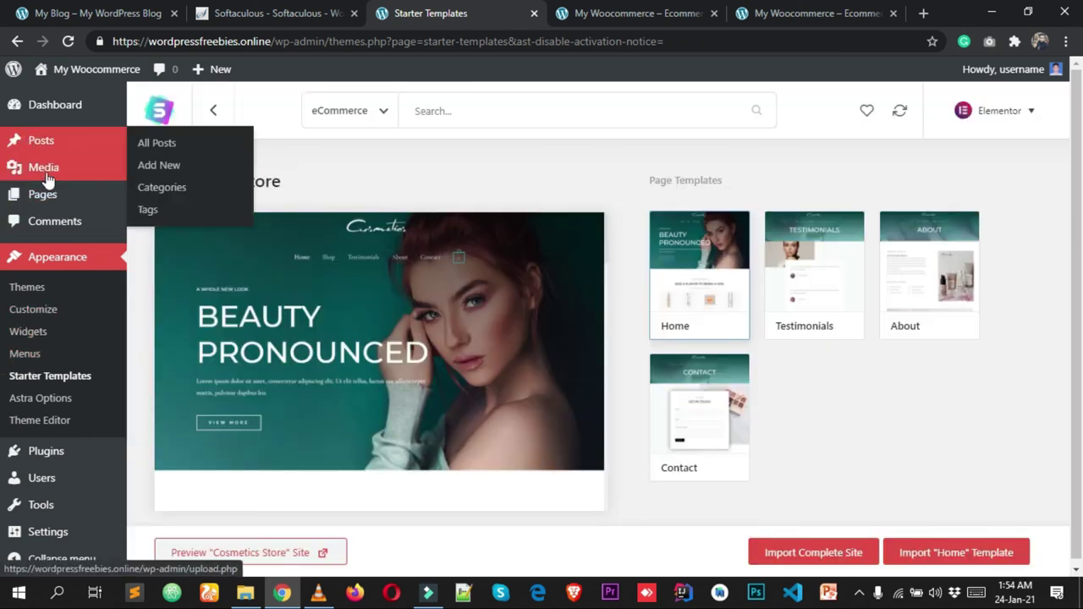
left_click(46, 144)
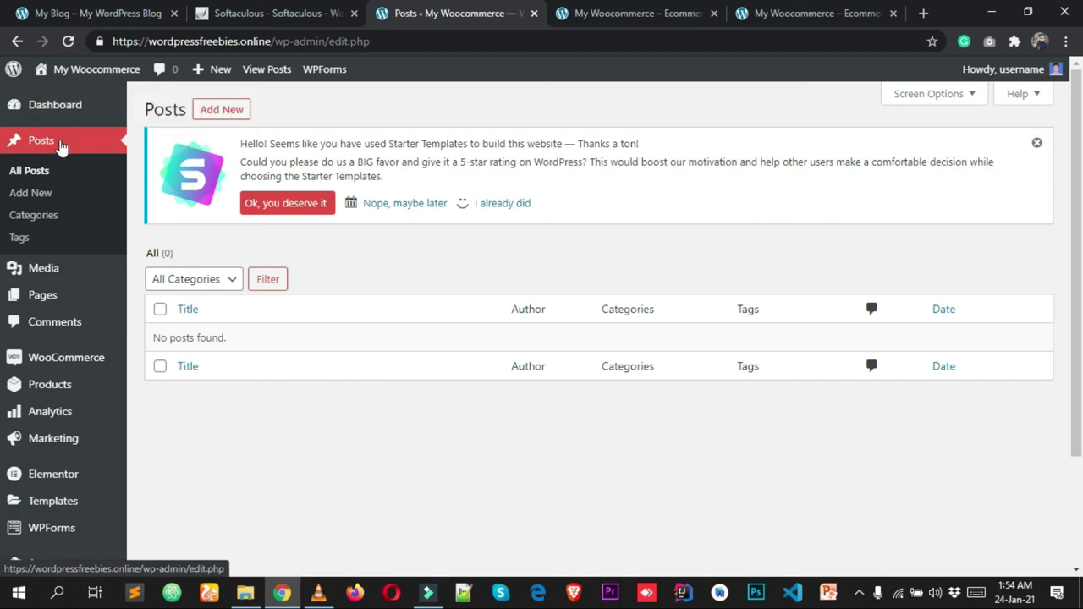
left_click(224, 116)
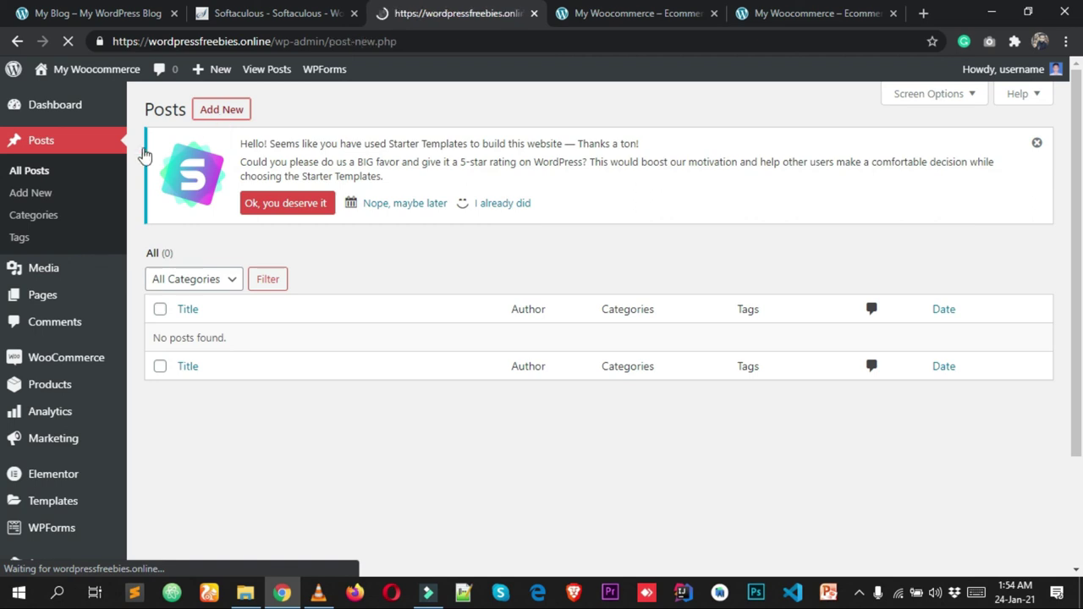
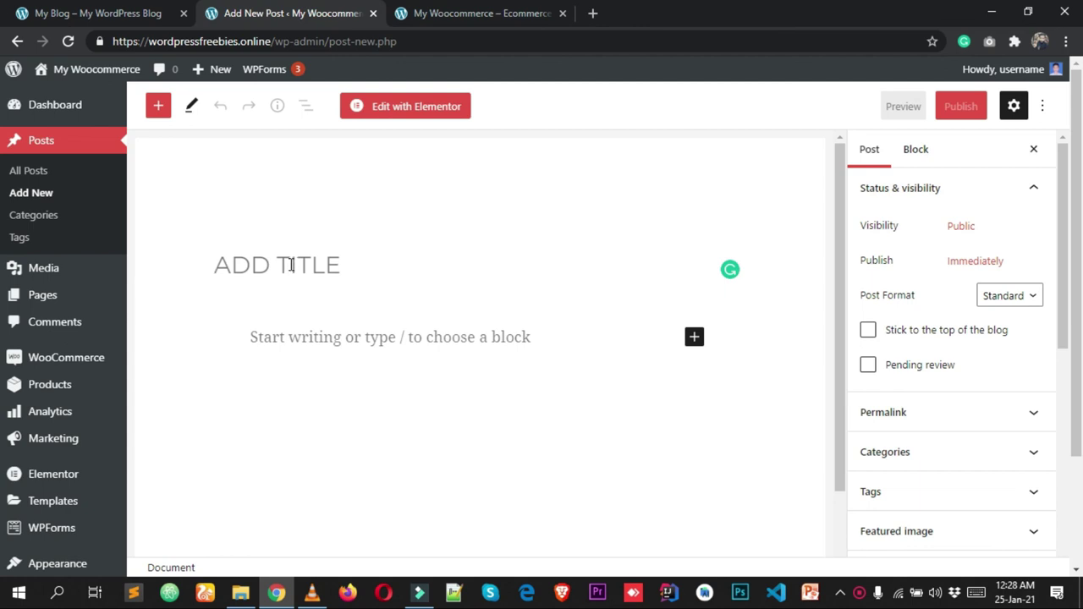
Title the post '5 BEST PLACES FOR VACATION' and place the caret in the empty body
type("%")
key("BackSpace")
type("5 BEST ")
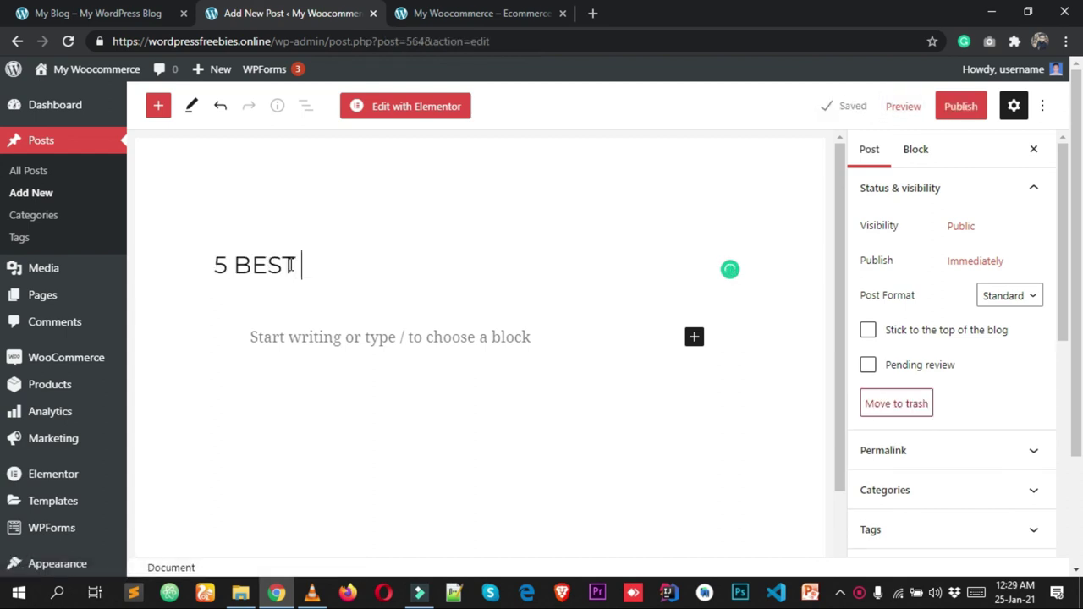
type("PLACES ")
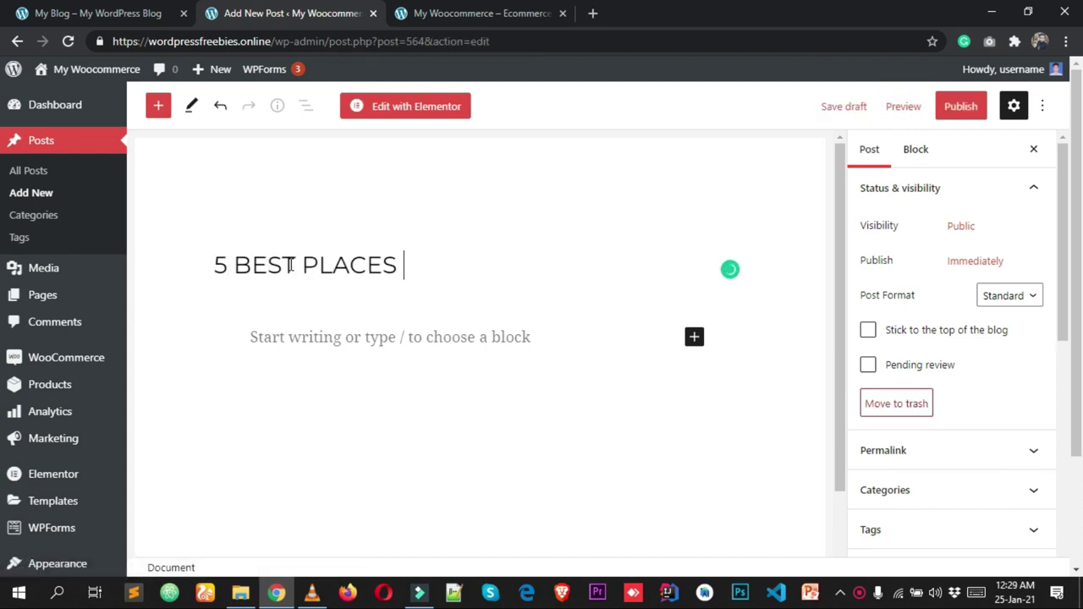
type("FOR VACATION")
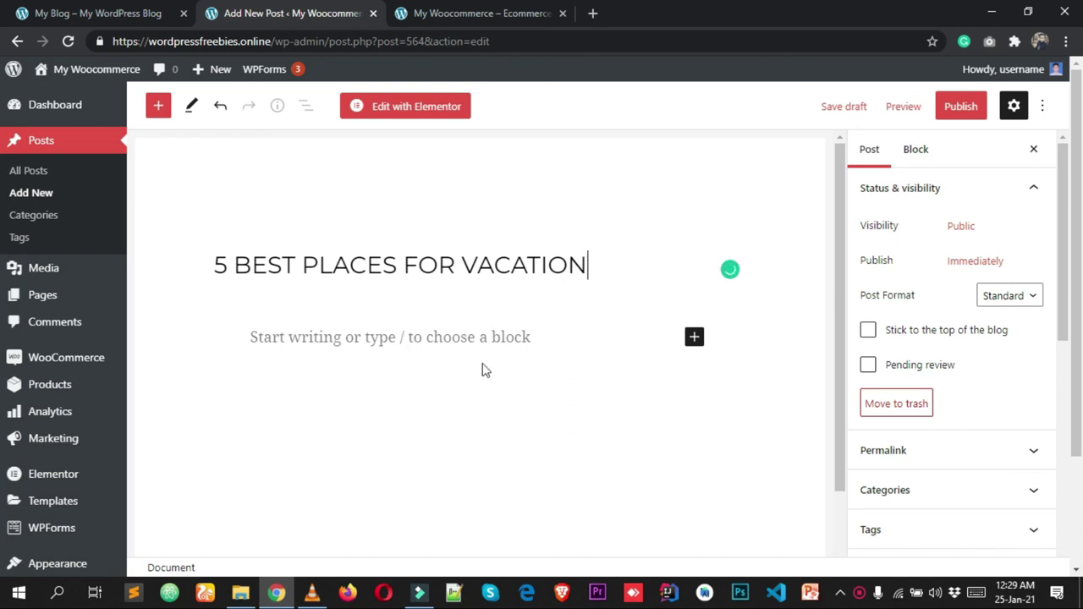
scroll(429, 356, "down", 1)
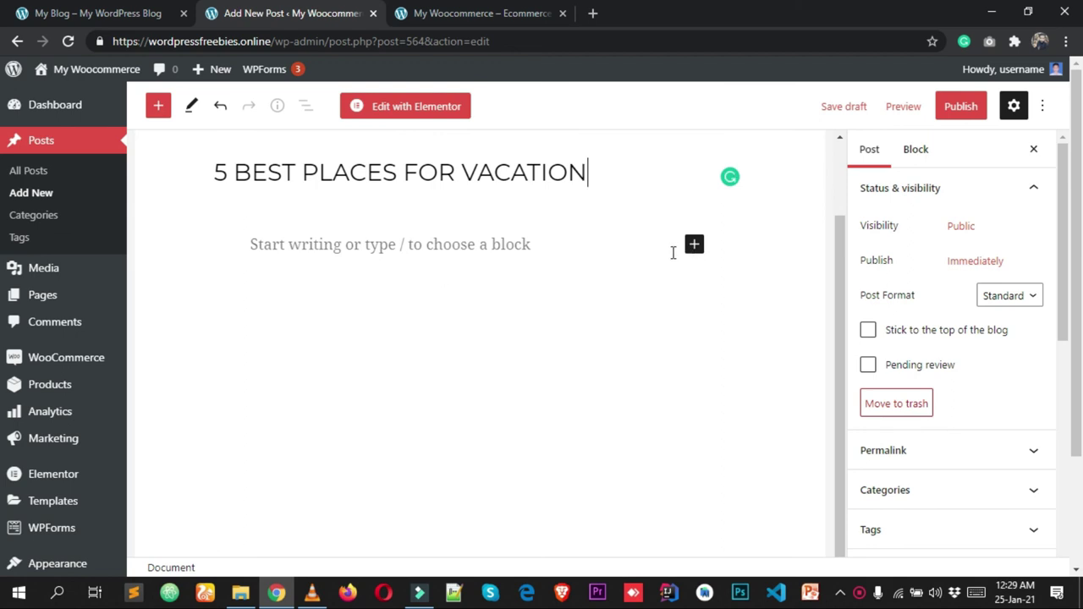
left_click(403, 245)
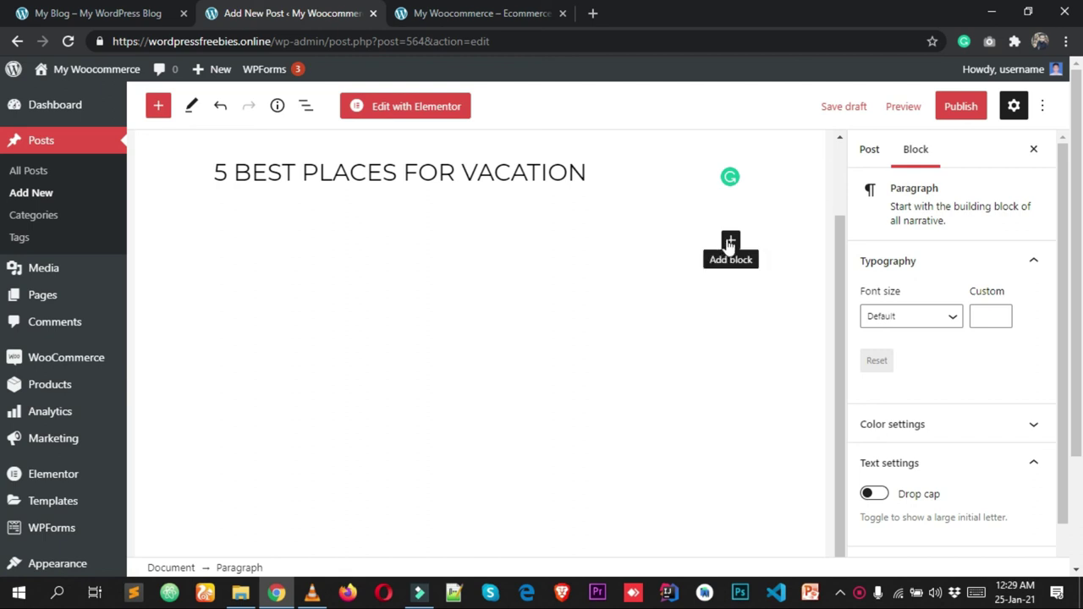
Add a Paragraph block reading 'this is a blog post about 5 best places for vacation.'
left_click(729, 244)
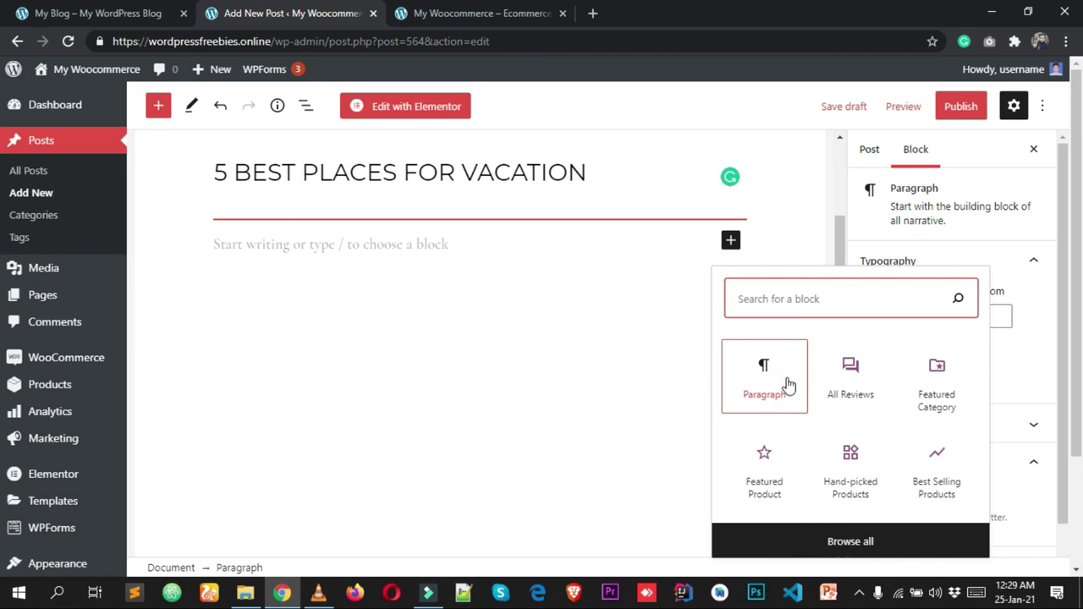
left_click(765, 387)
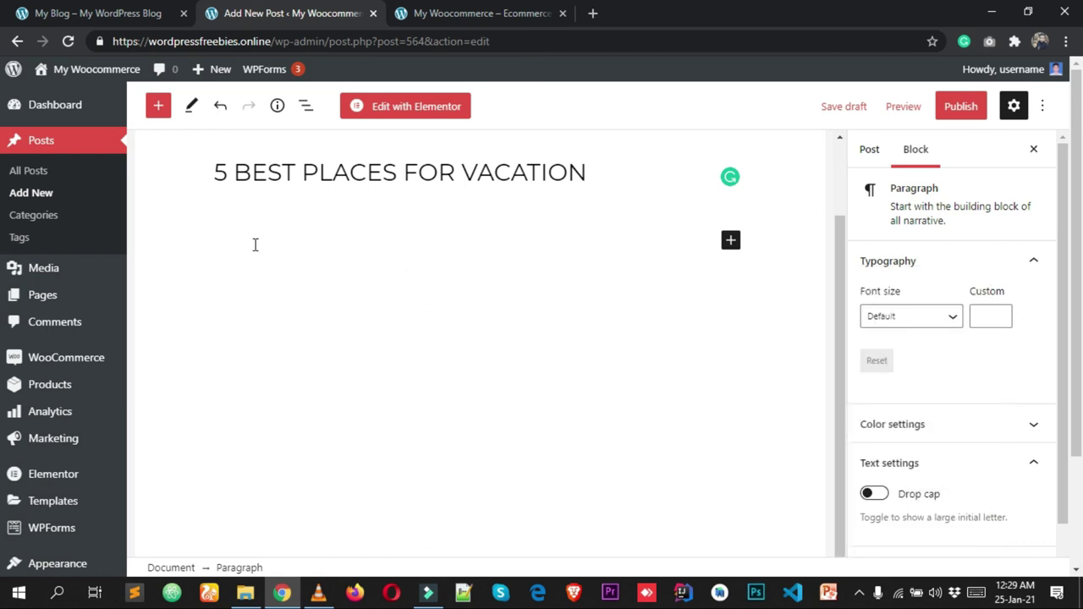
type("this is a blog post ab")
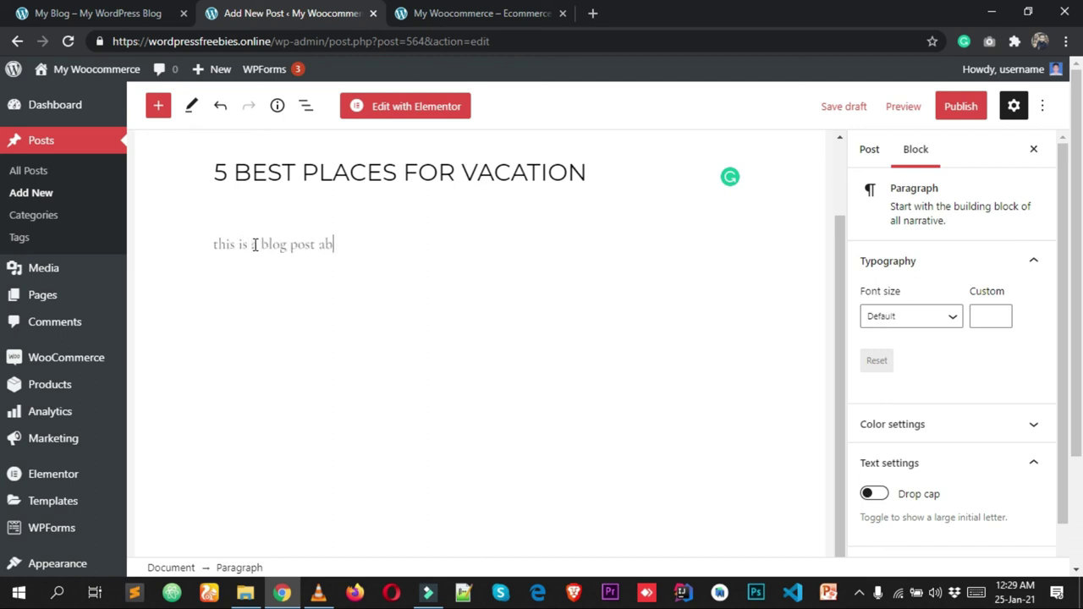
type("out 5 best places for vacat")
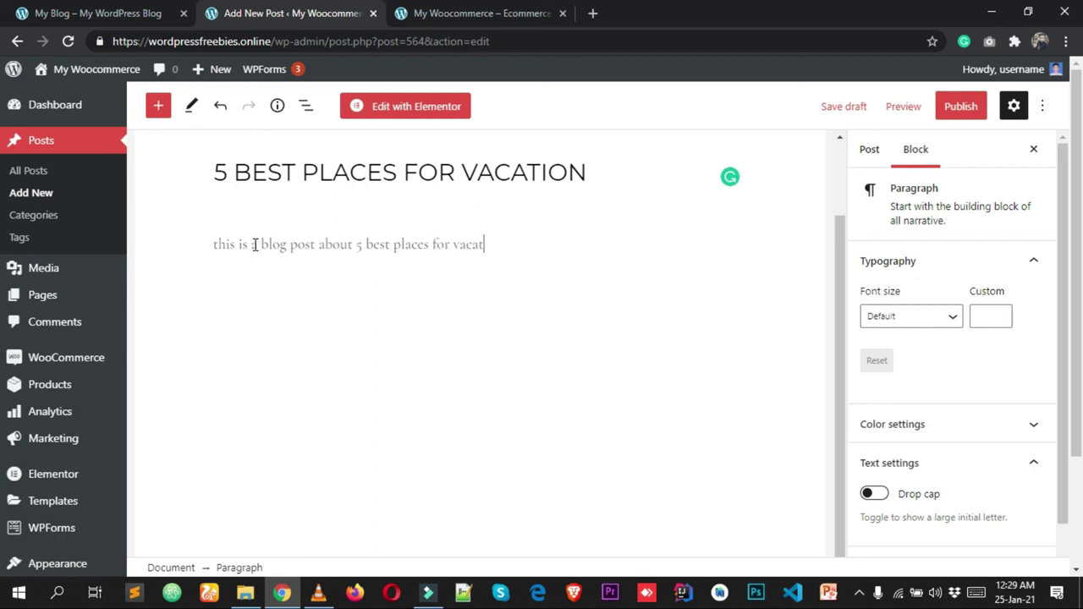
type("ion.")
Copy the sentence and paste it twice more at the paragraph's end
triple_click(418, 247)
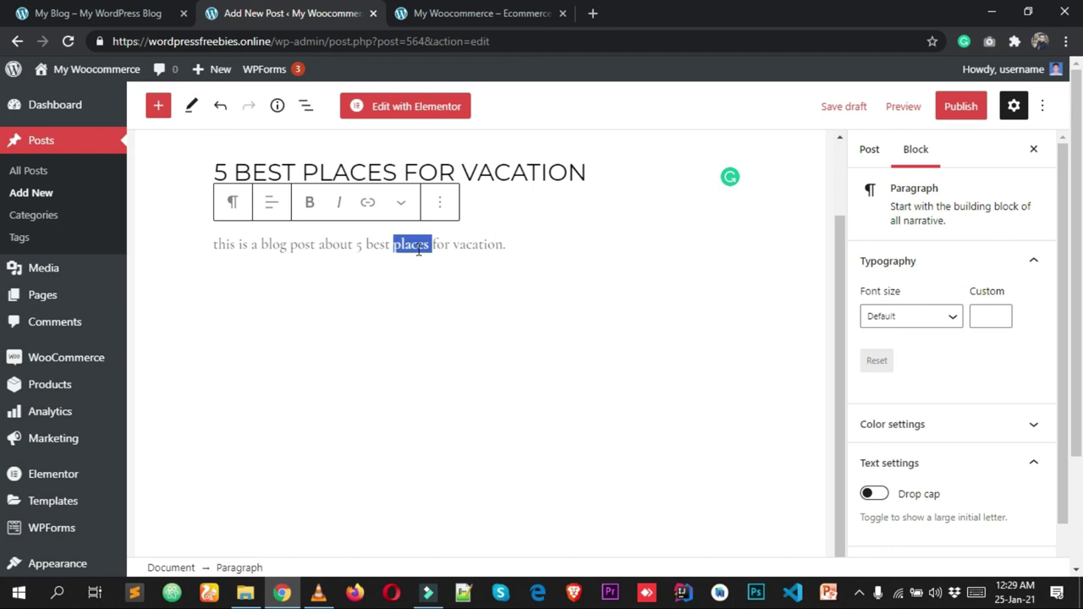
key("ctrl+c")
left_click(514, 246)
key("ctrl+v")
key("ctrl+v")
key("ctrl+v")
key("ctrl+v")
key("ctrl+v")
key("ctrl+v")
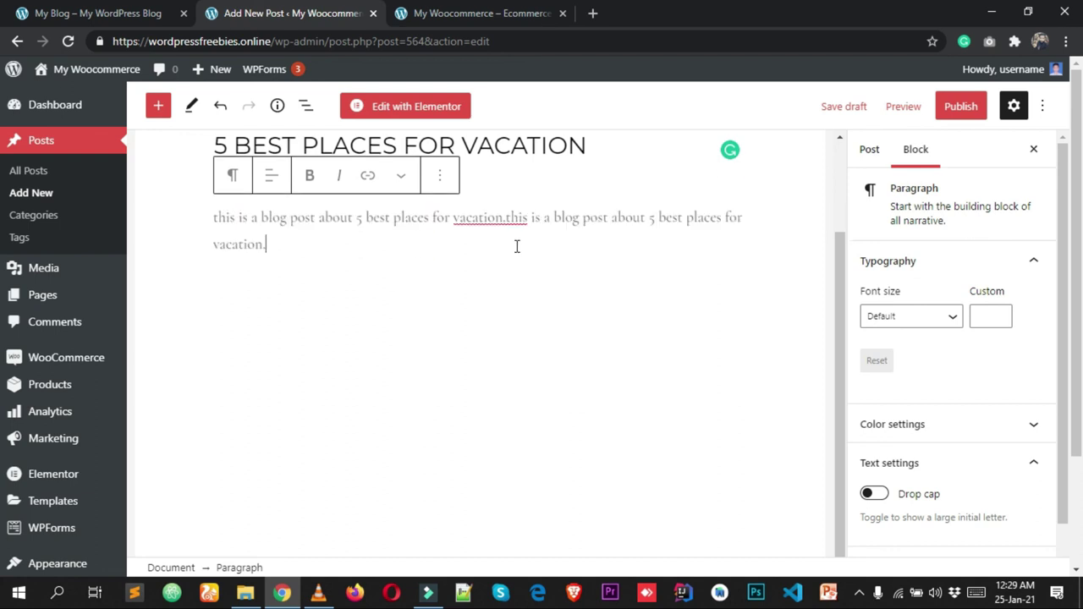
key("ctrl+v")
scroll(519, 273, "up", 3)
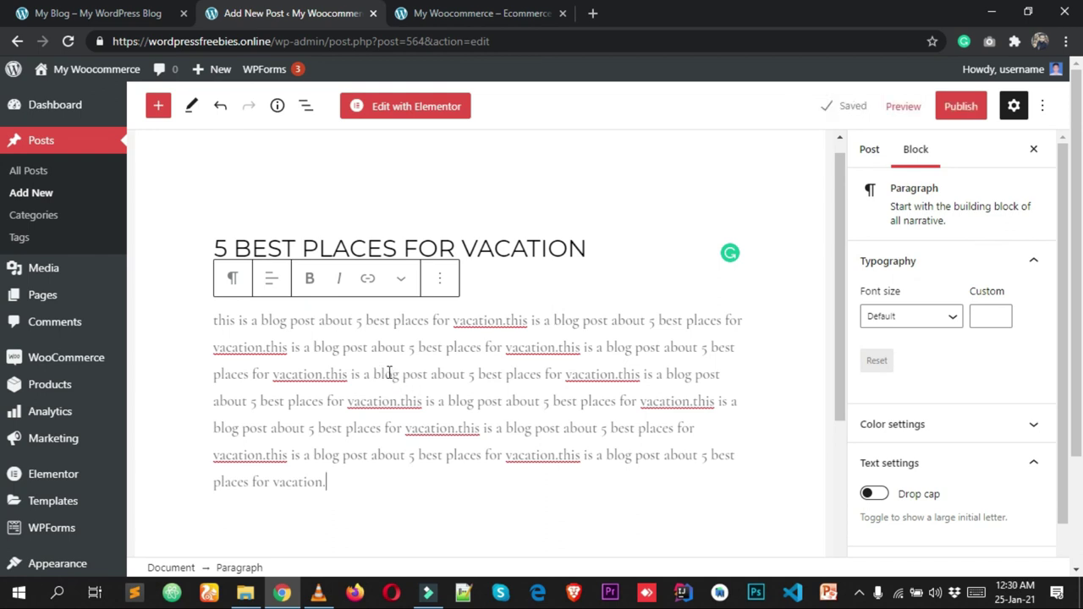
double_click(387, 374)
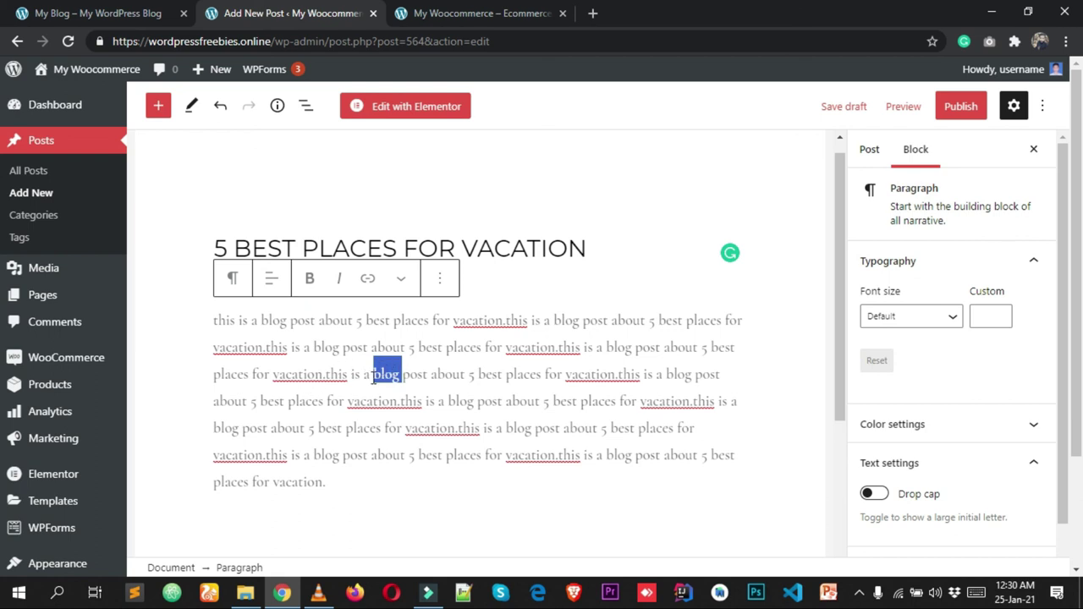
left_click(310, 278)
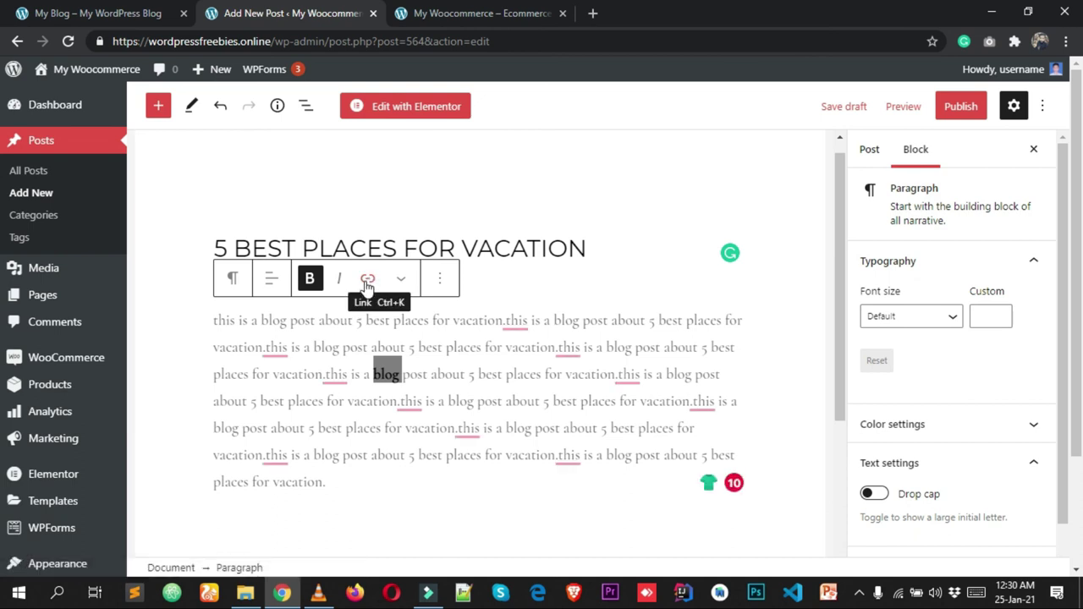
left_click(366, 283)
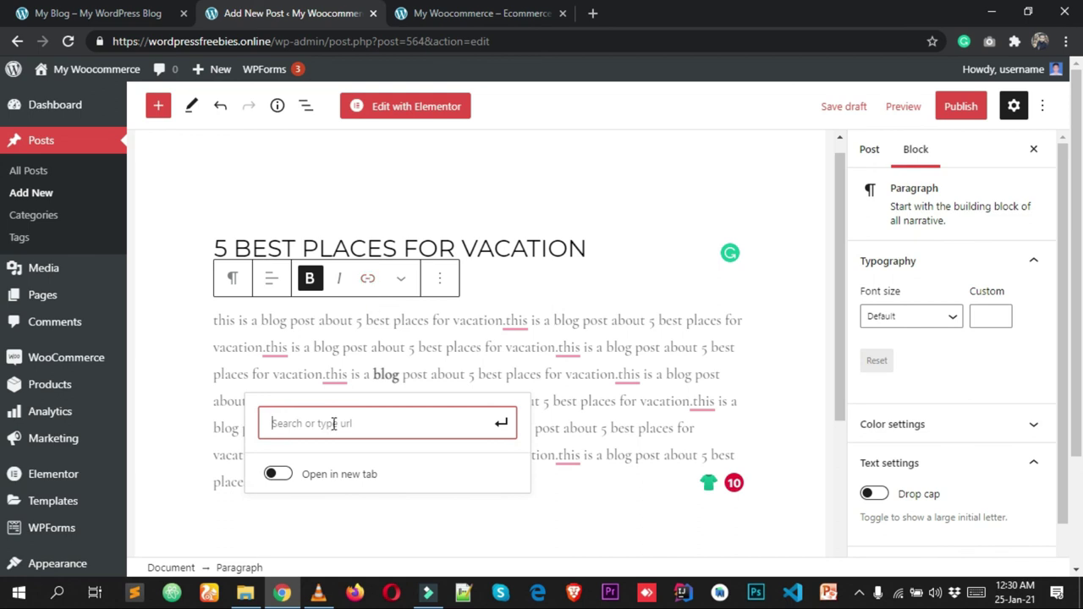
type("h")
key("BackSpace")
type("https://")
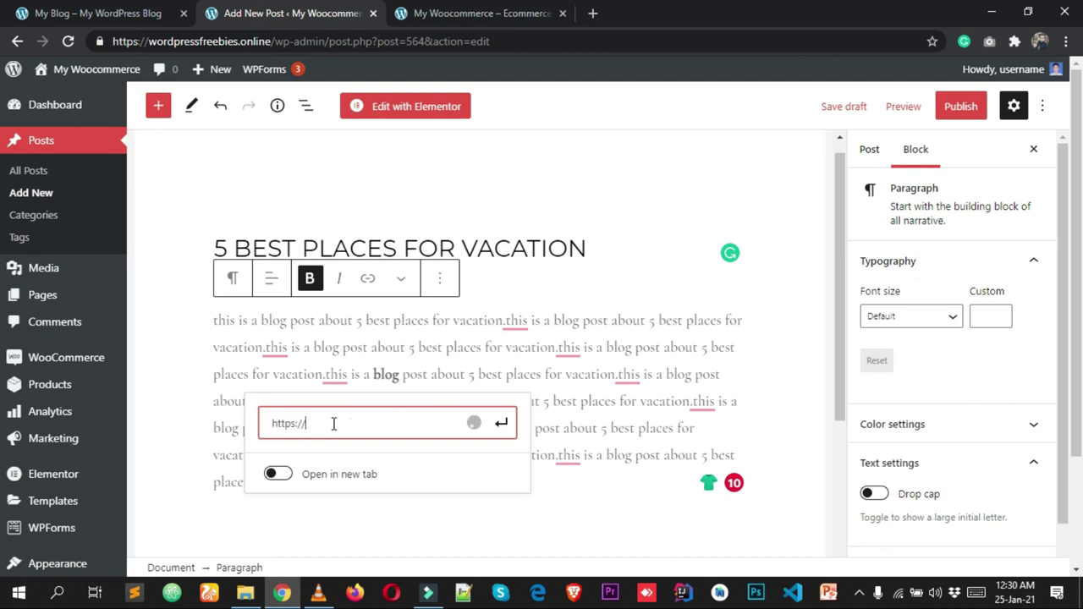
type("google.com")
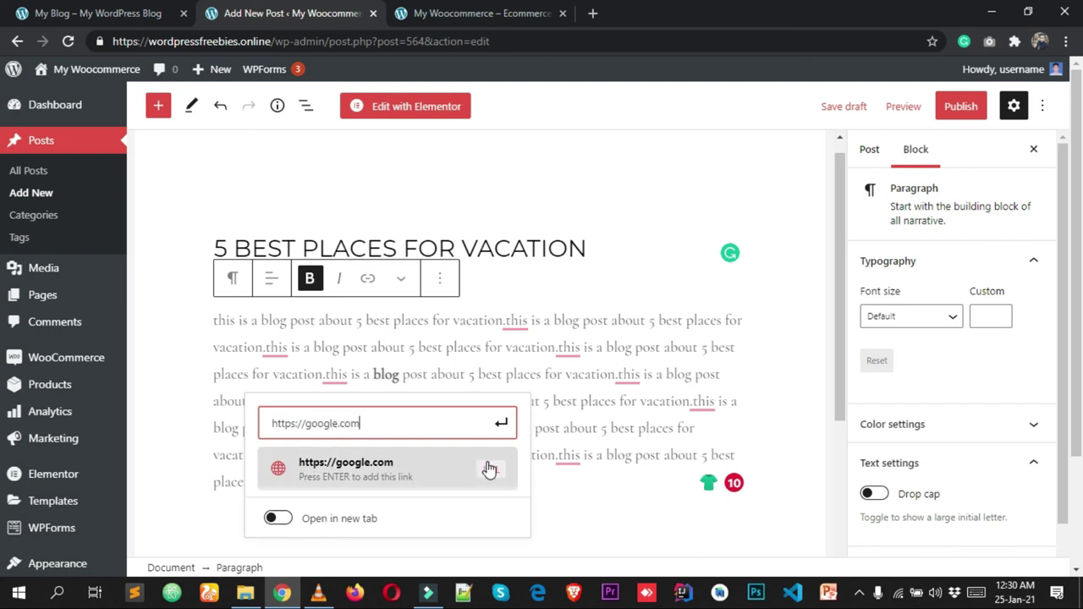
left_click(489, 470)
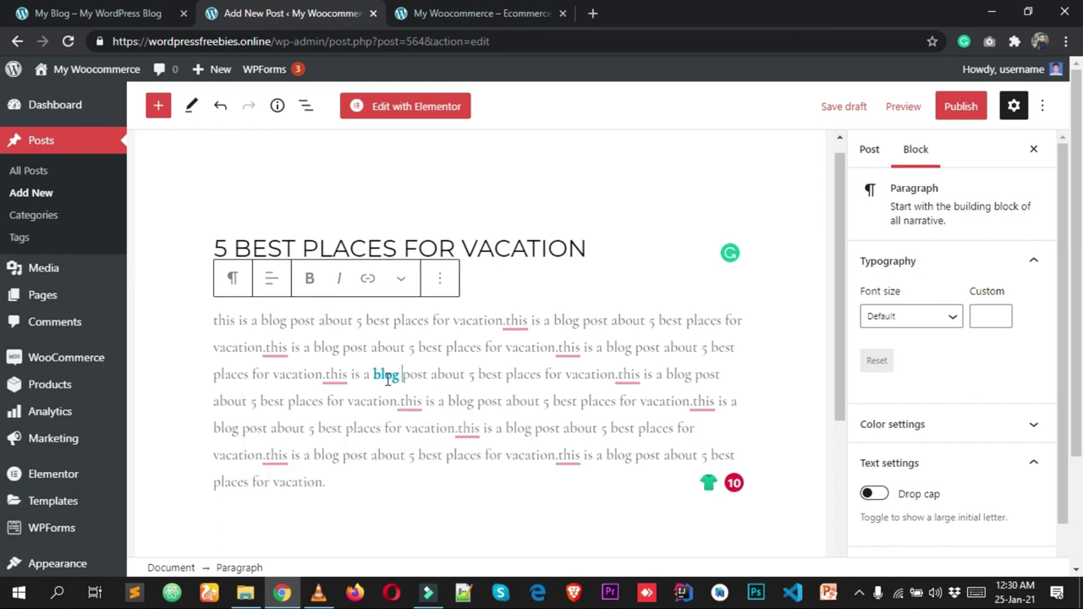
Italicise the word 'best' and insert an empty block above the paragraph
scroll(398, 394, "down", 1)
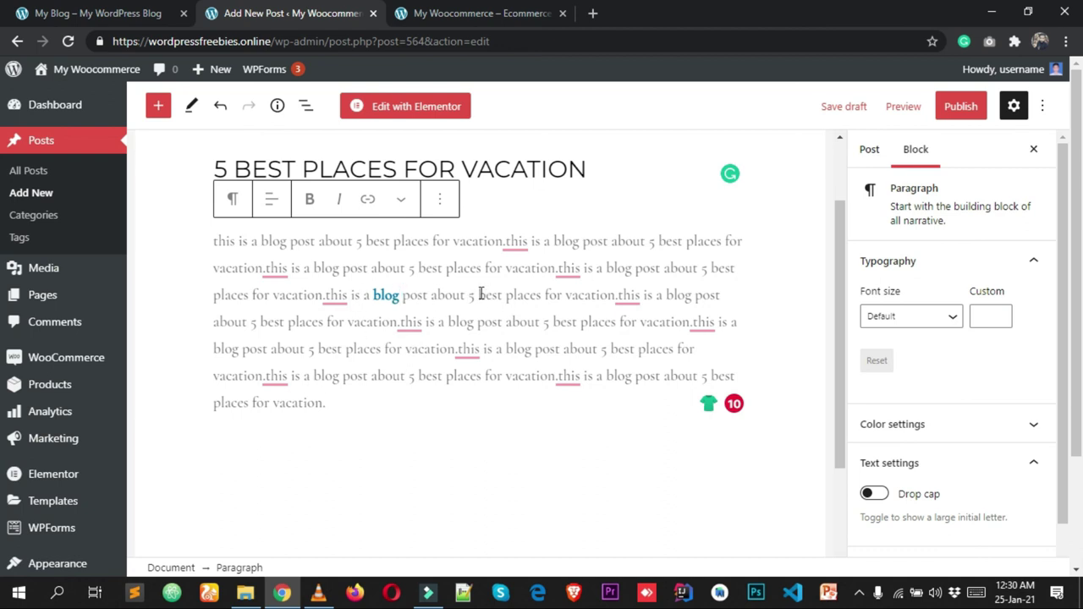
left_click_drag(480, 293, 502, 294)
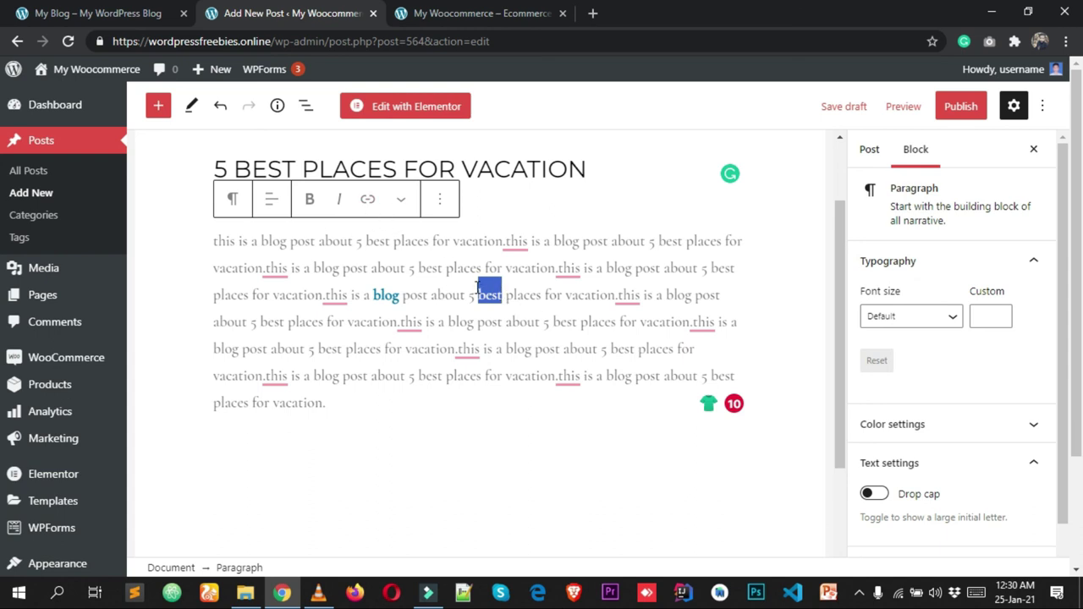
left_click(340, 199)
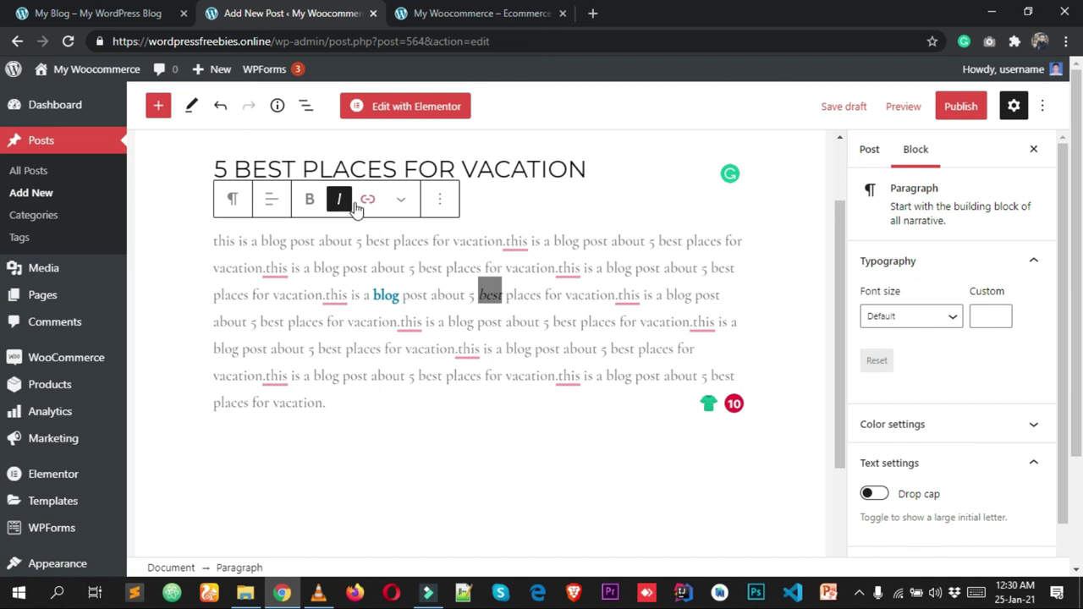
left_click(504, 294)
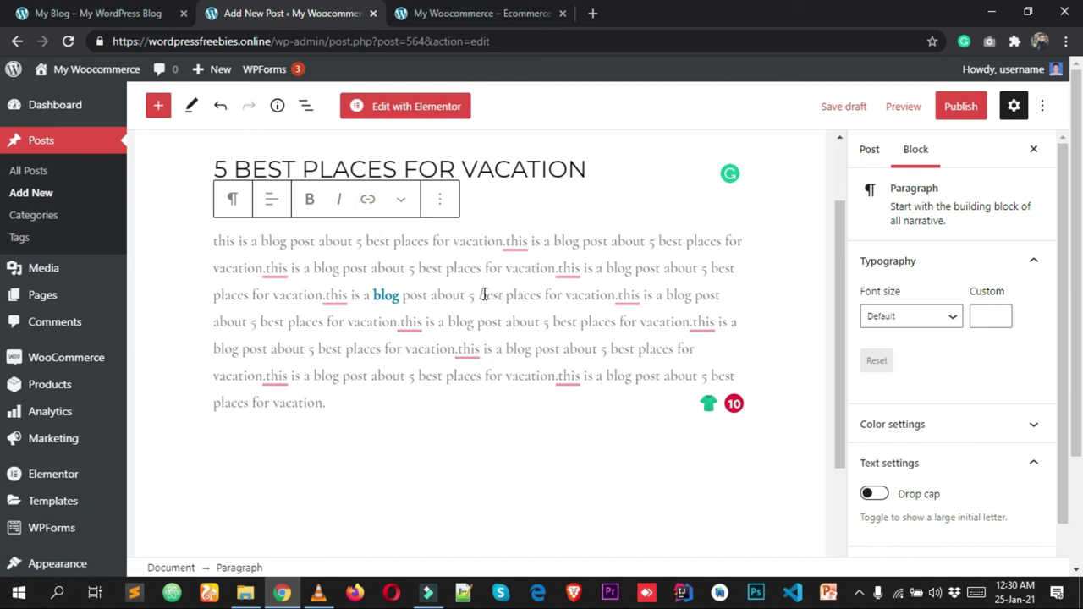
scroll(581, 310, "down", 2)
scroll(576, 338, "up", 2)
scroll(346, 309, "down", 1)
scroll(346, 319, "up", 2)
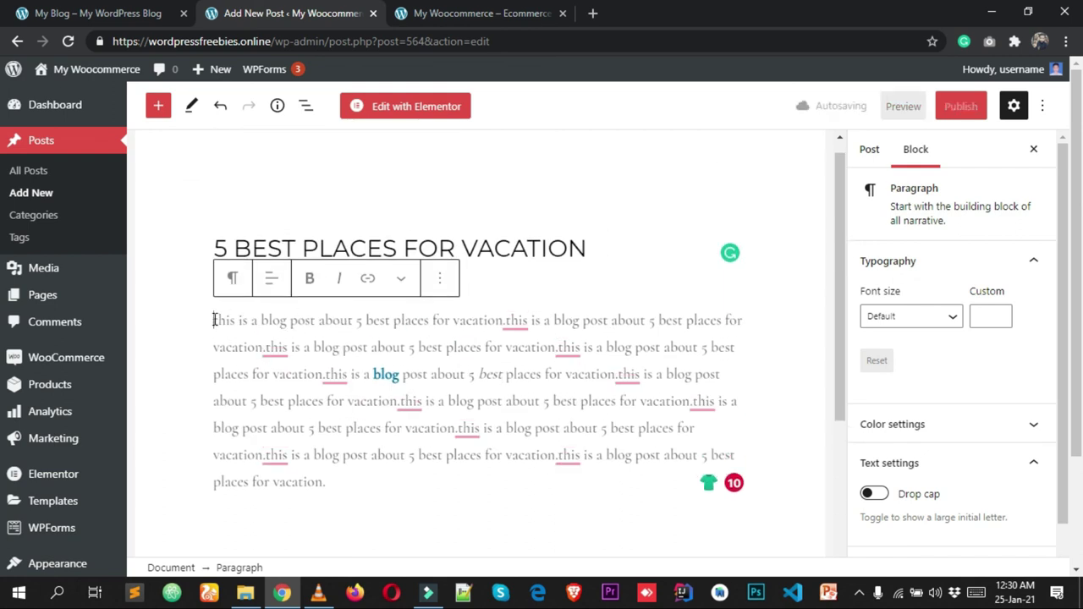
key("Return")
Add an H3 Heading block above the paragraph reading 'Bali in indonesio'
left_click(247, 258)
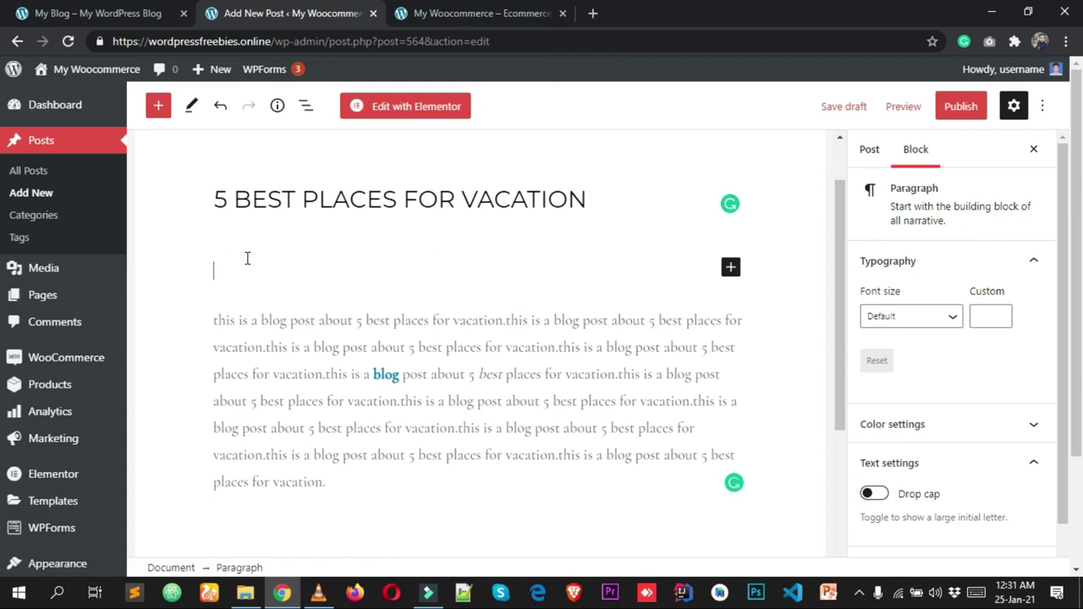
left_click(730, 268)
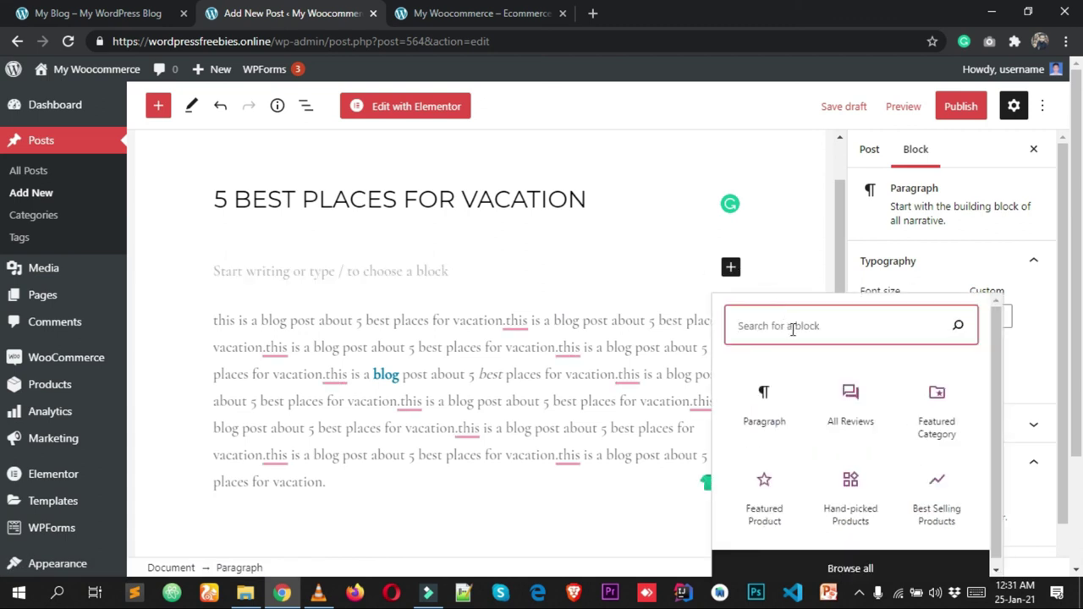
type("tit")
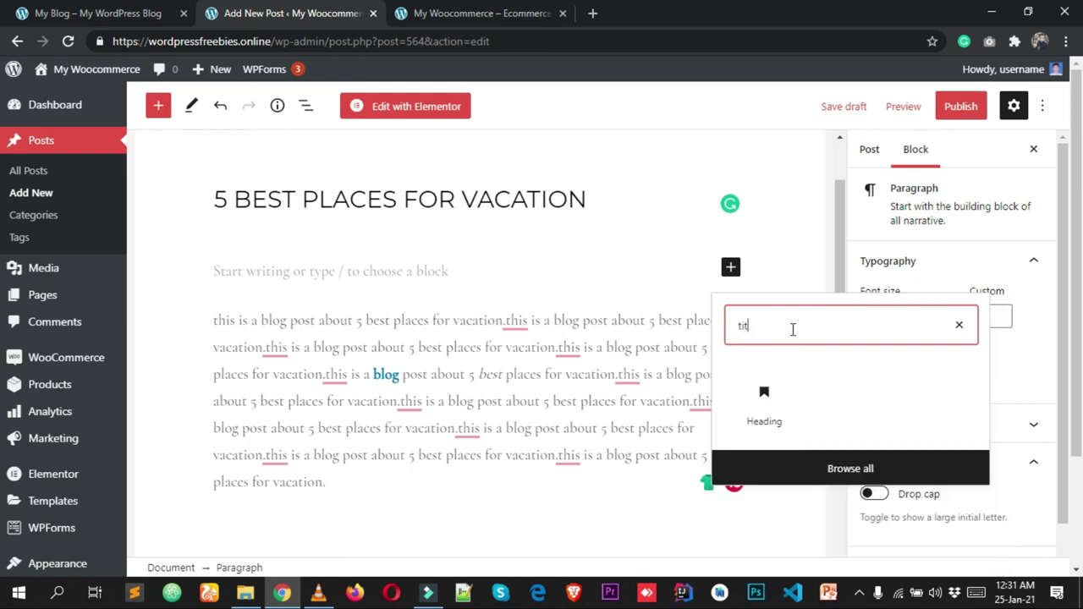
left_click(764, 405)
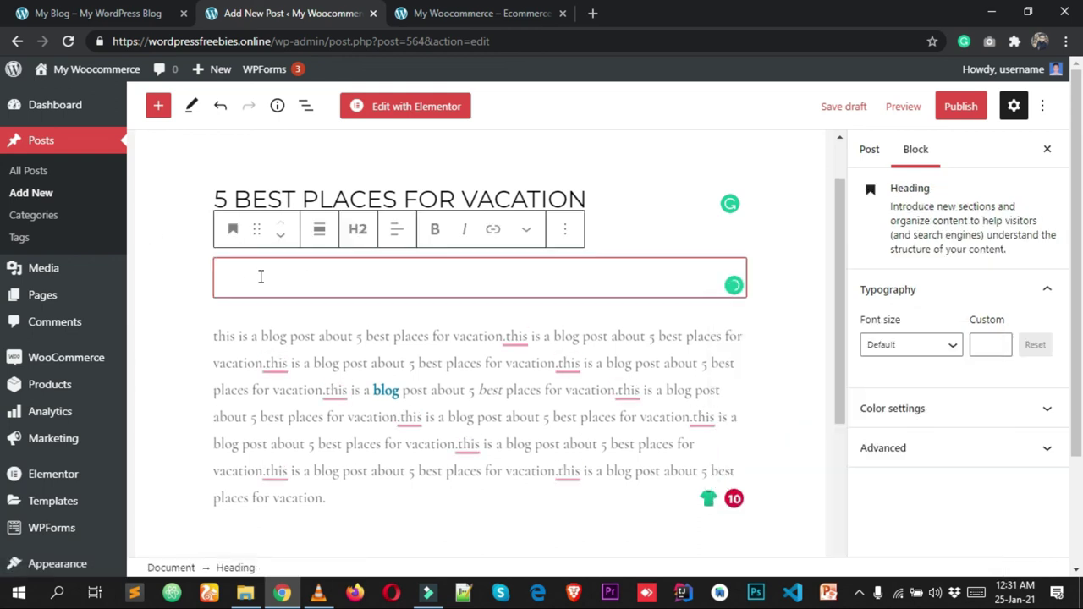
left_click(360, 228)
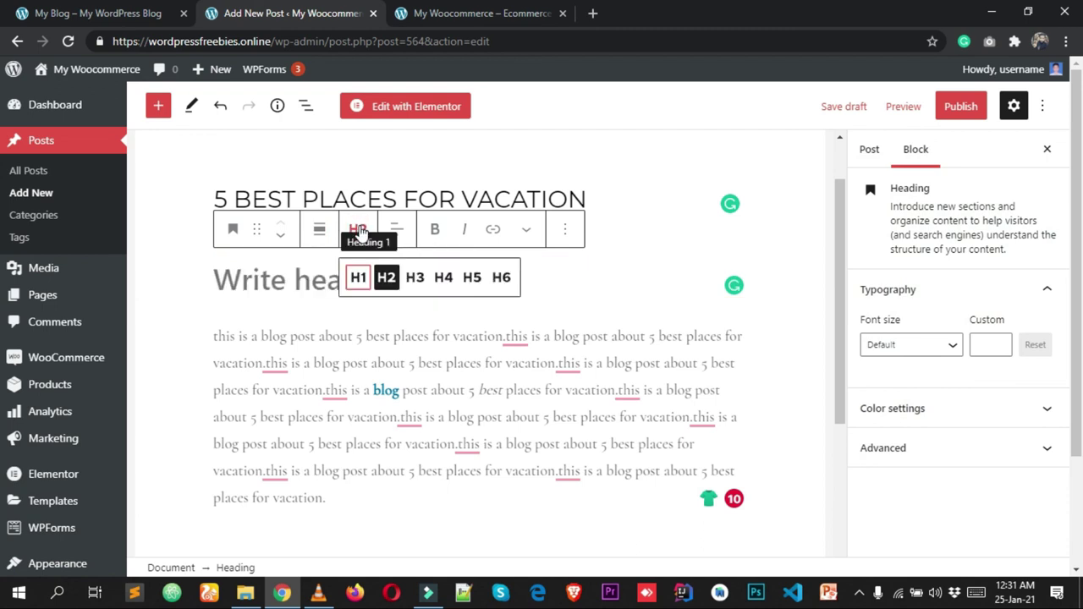
left_click(414, 279)
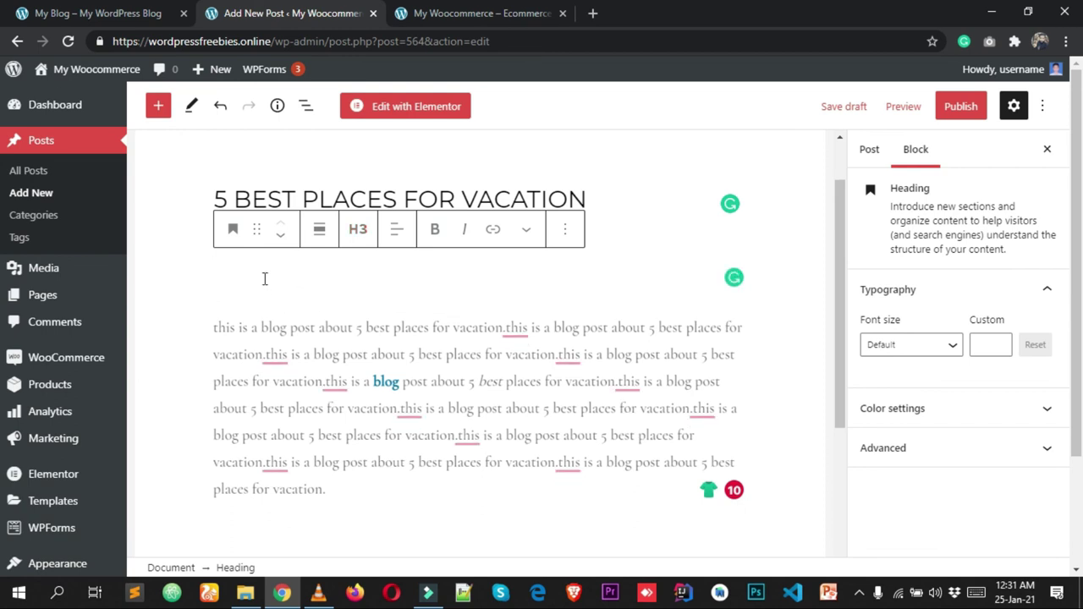
type("Bali in ind")
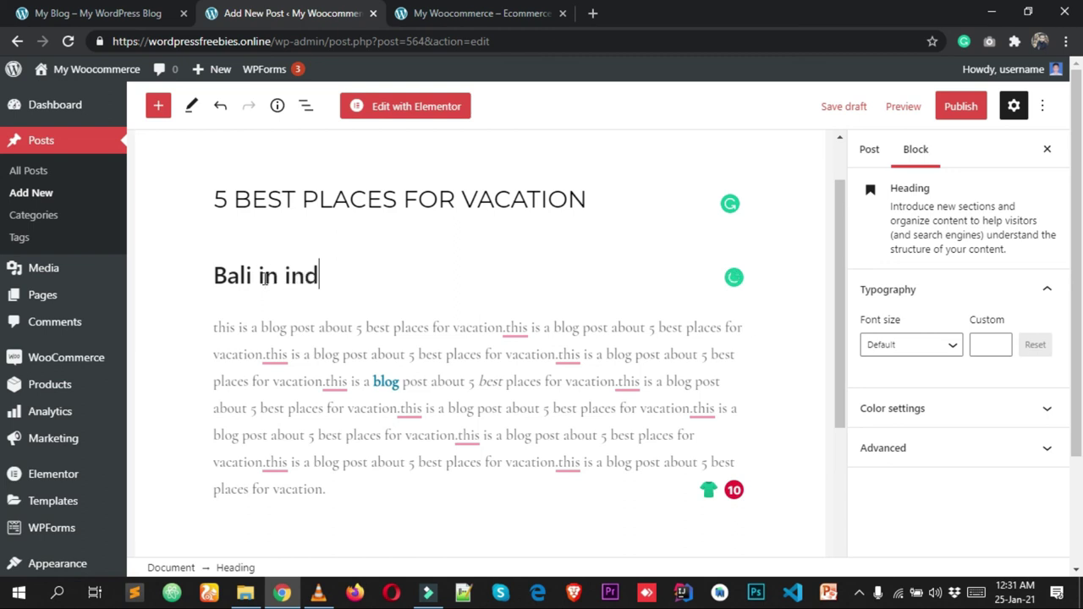
type("onesio")
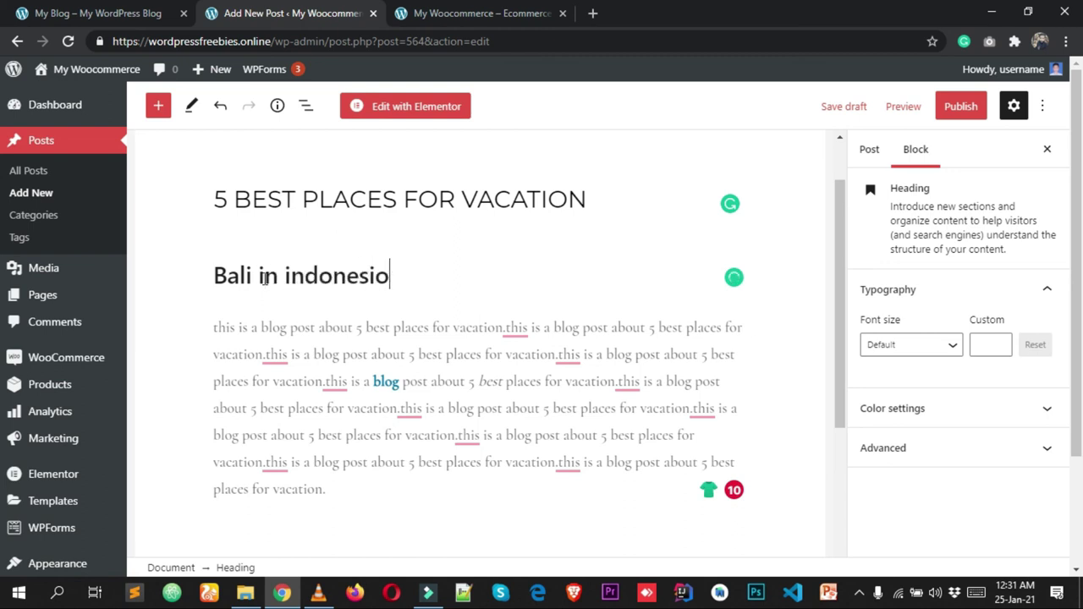
Check 'indonesio' with a Google search and replace it with 'indonesia'
double_click(317, 279)
right_click(316, 285)
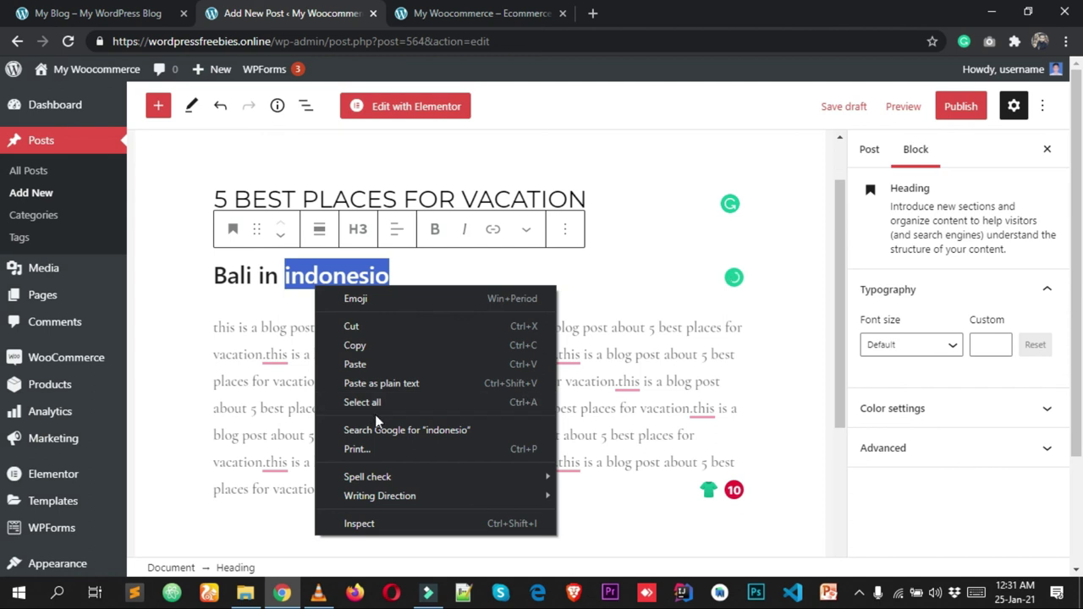
left_click(375, 428)
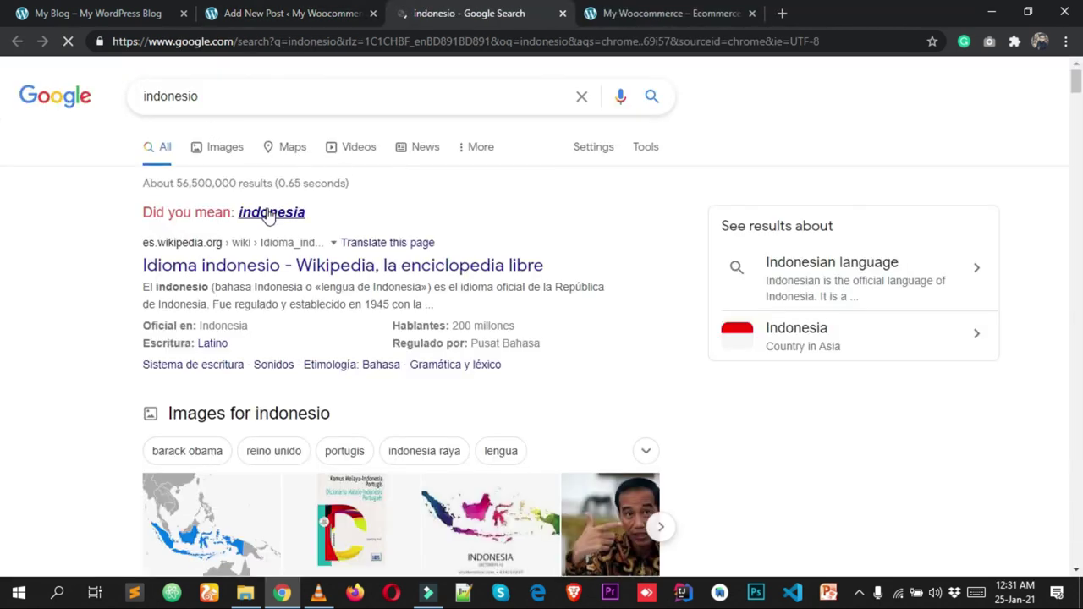
left_click(264, 211)
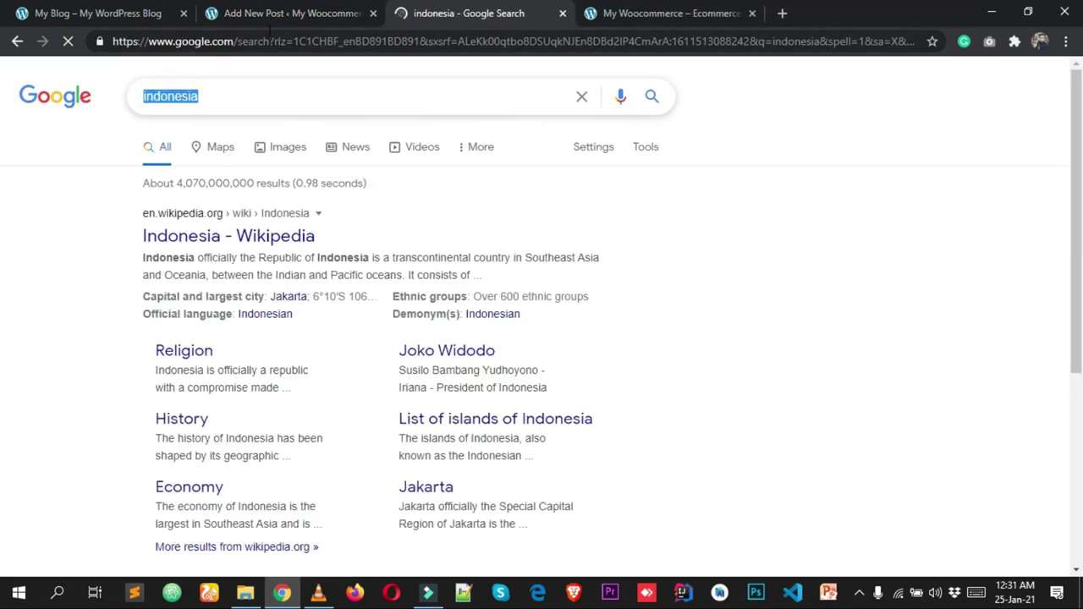
left_click(292, 13)
type("indonesia")
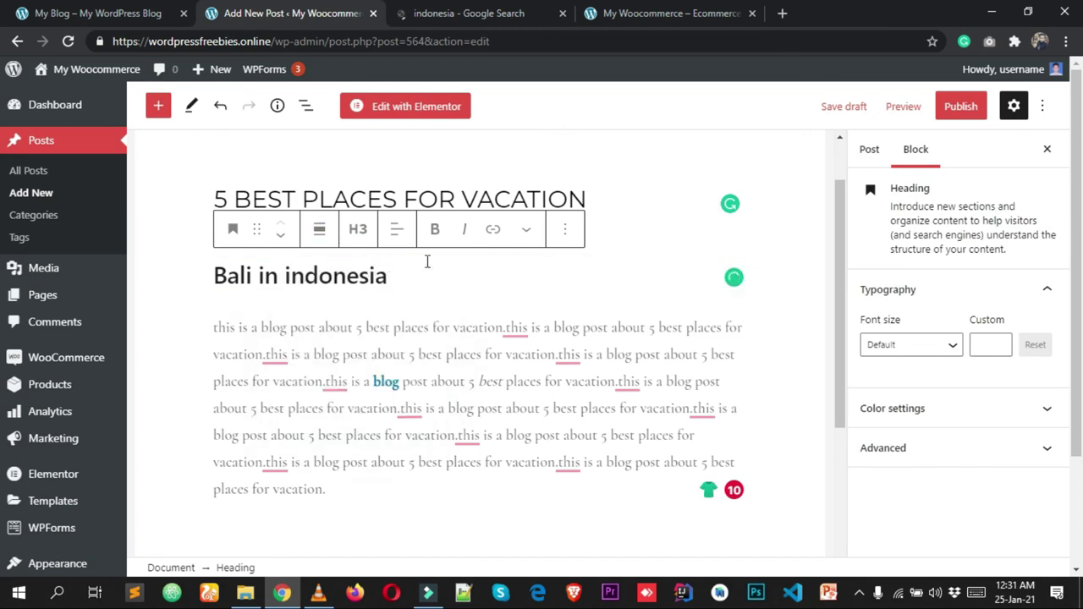
Insert a Buttons block below the paragraph with the label 'VISIT NOW'
scroll(416, 273, "down", 2)
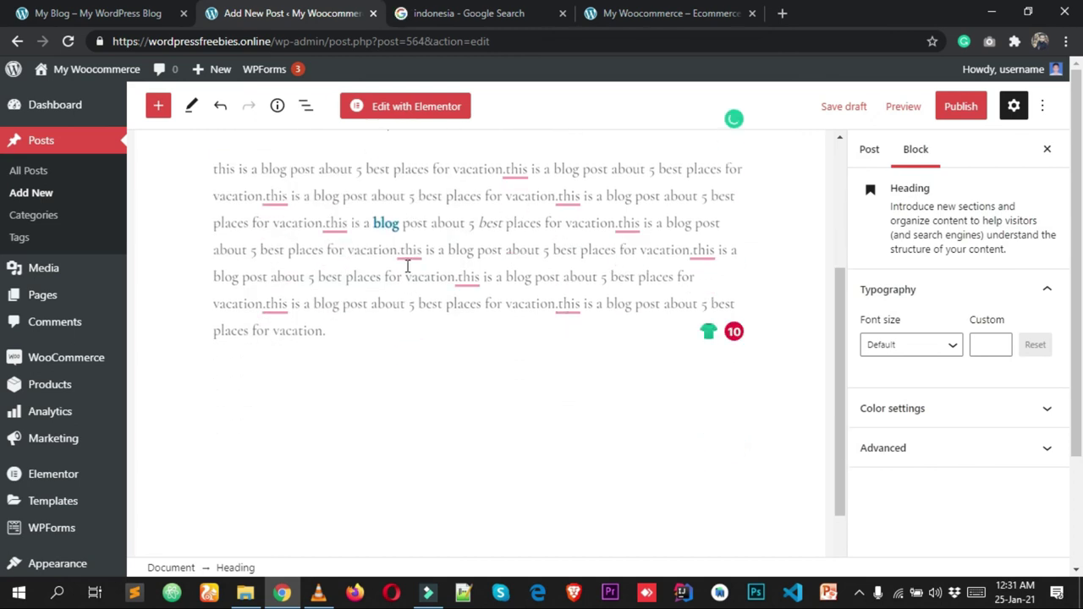
left_click(358, 324)
key("Return")
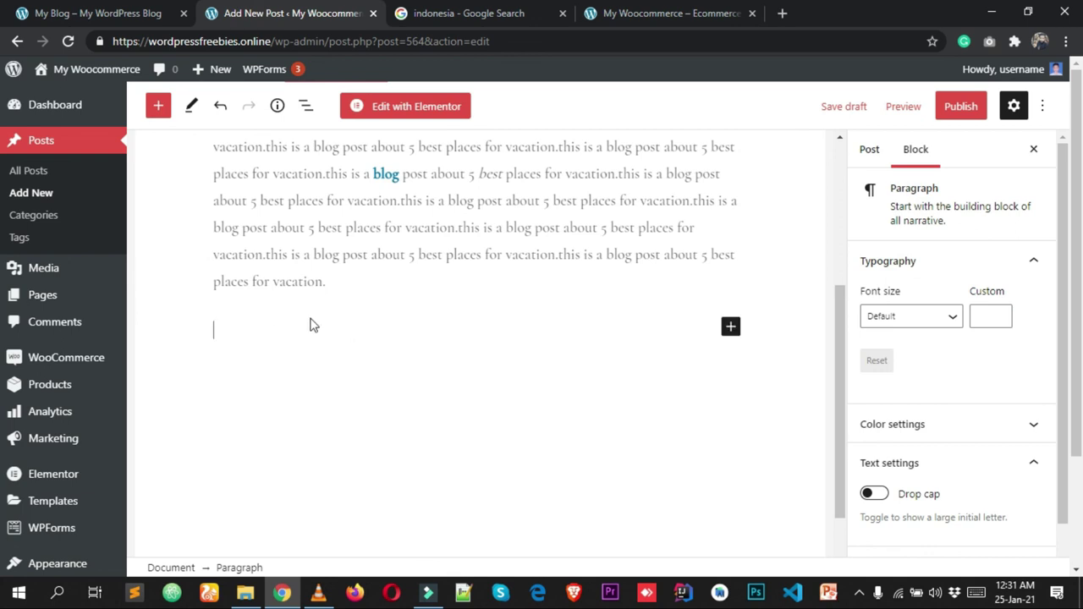
left_click(731, 328)
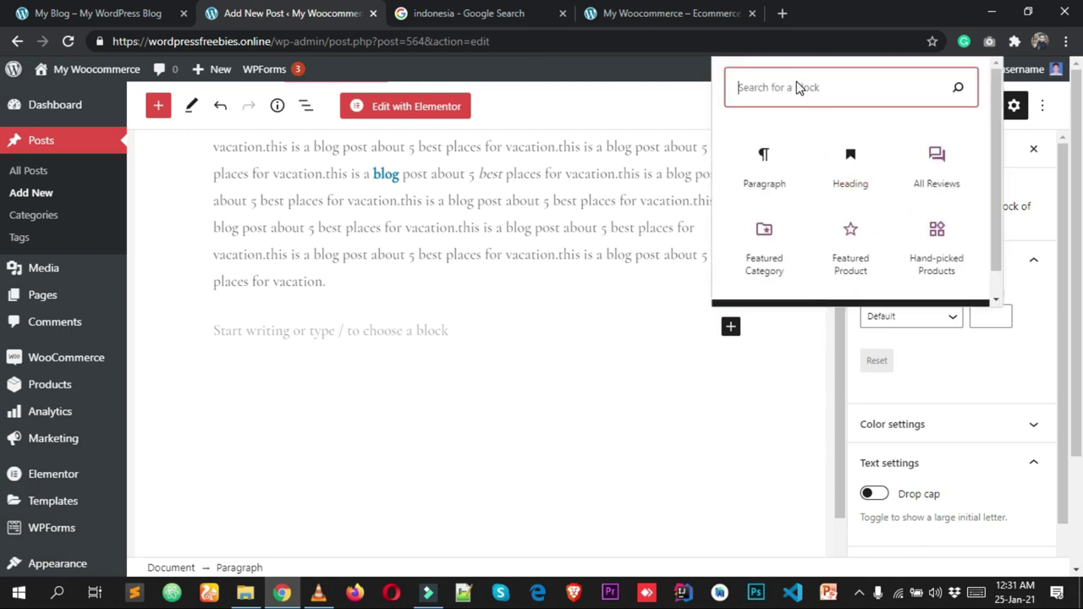
type("bu")
left_click(764, 167)
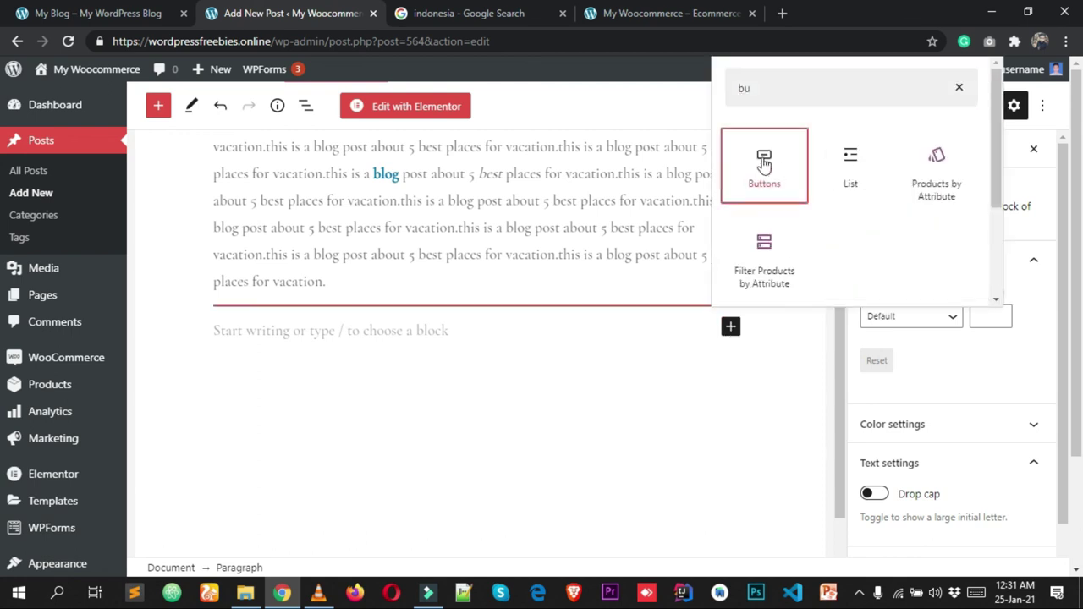
left_click(248, 355)
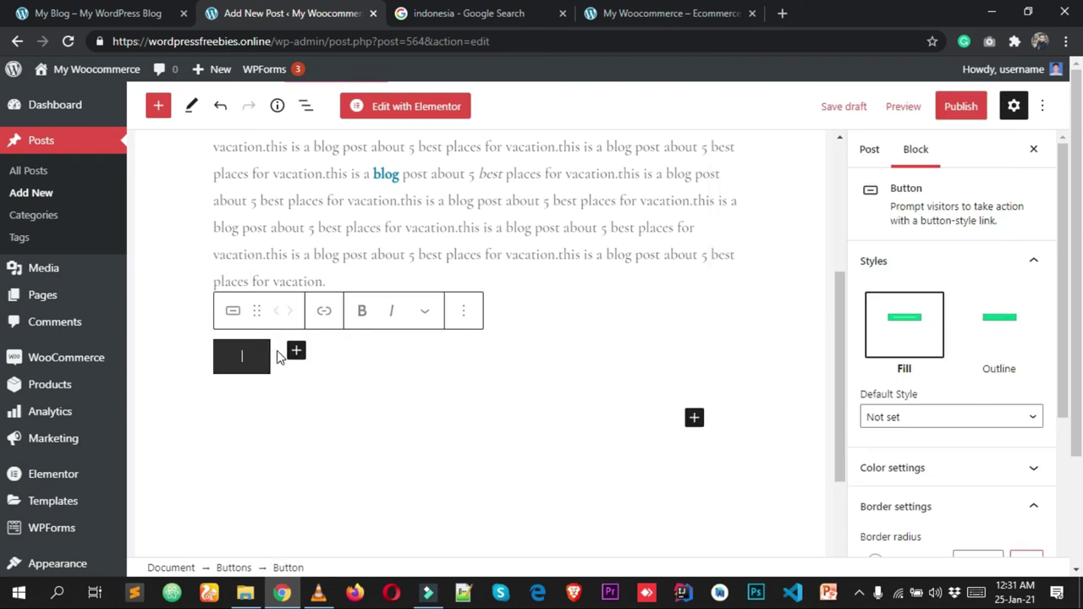
scroll(355, 397, "down", 1)
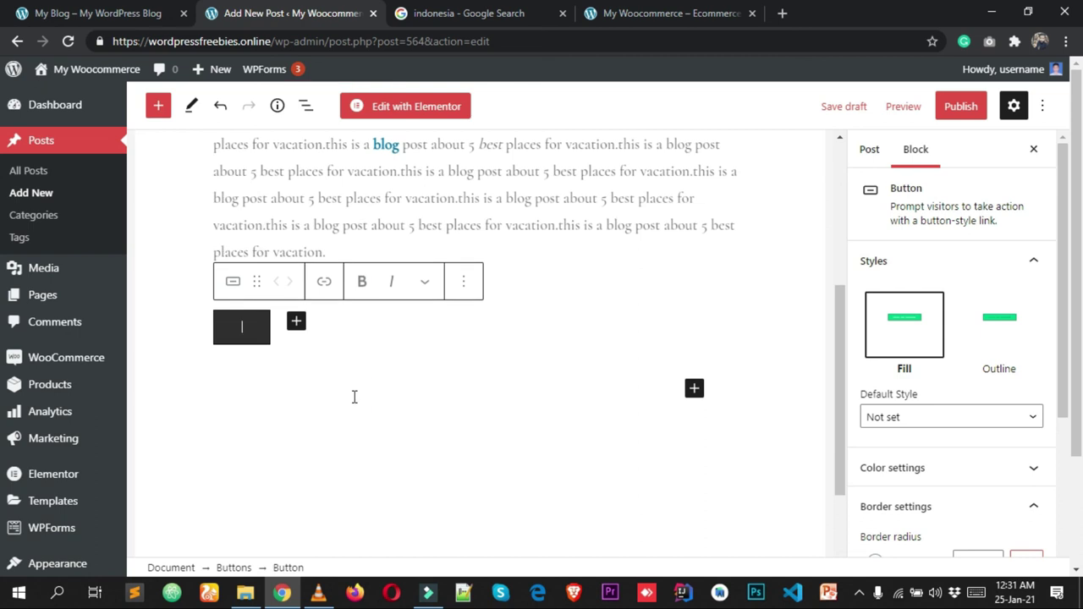
type("VI")
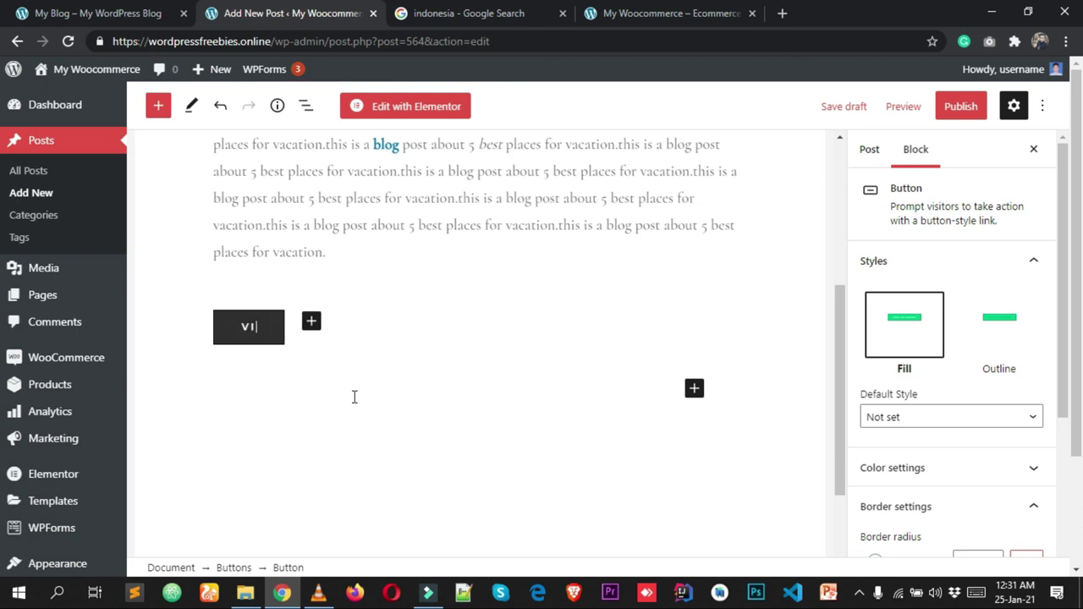
type("SIT")
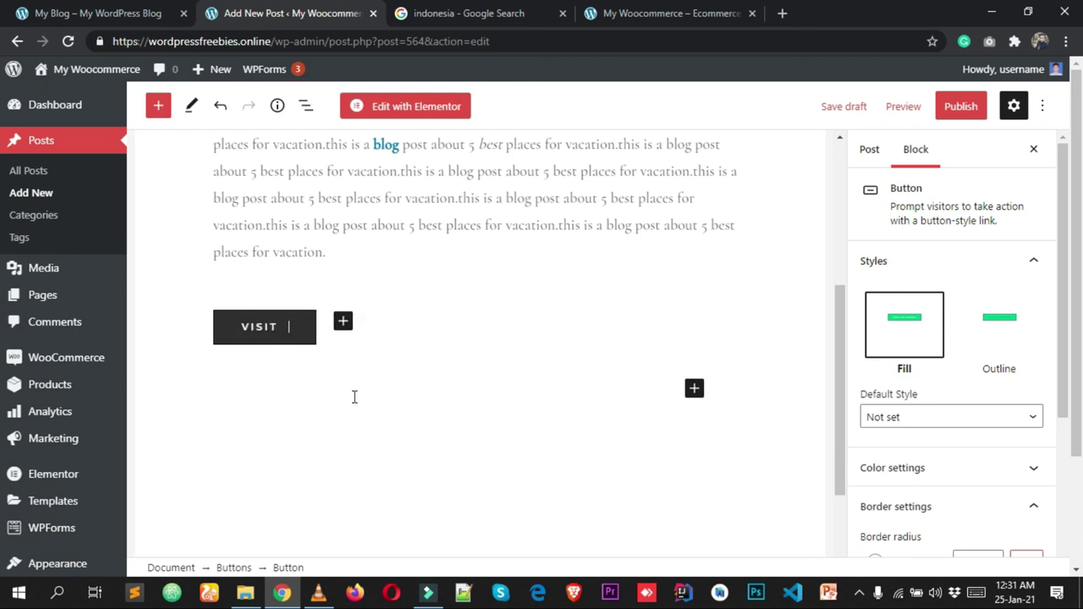
type(" NOW")
key("Left")
key("Left")
key("Left")
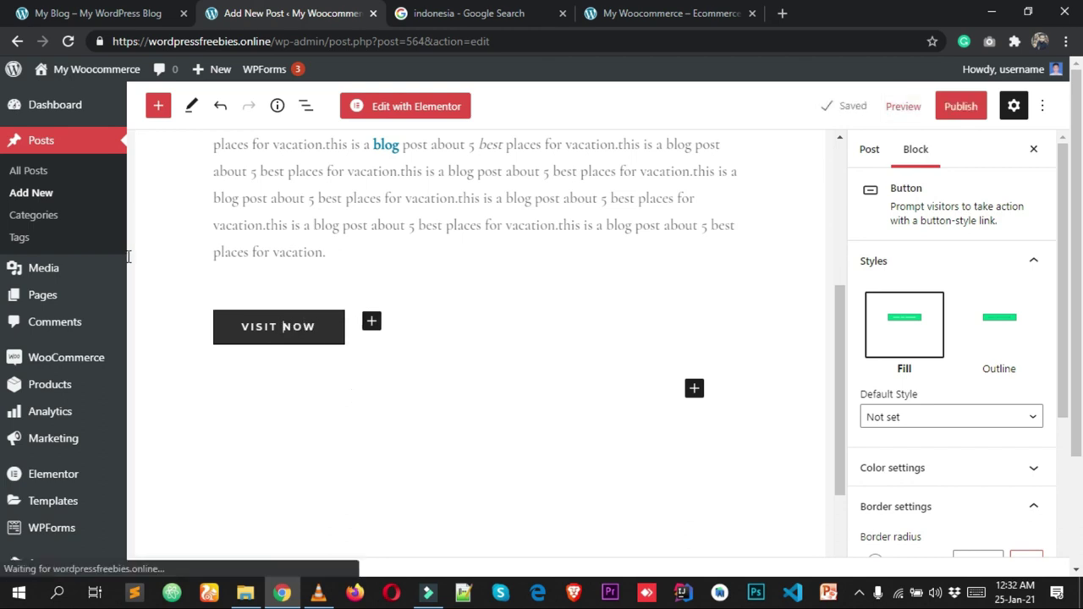
scroll(889, 330, "down", 3)
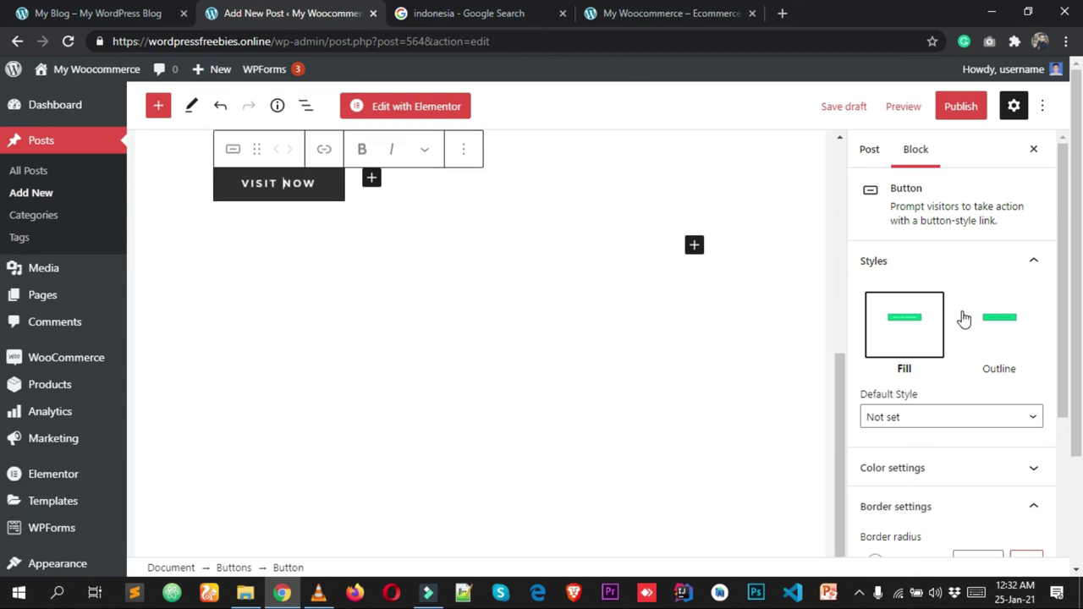
scroll(423, 288, "up", 3)
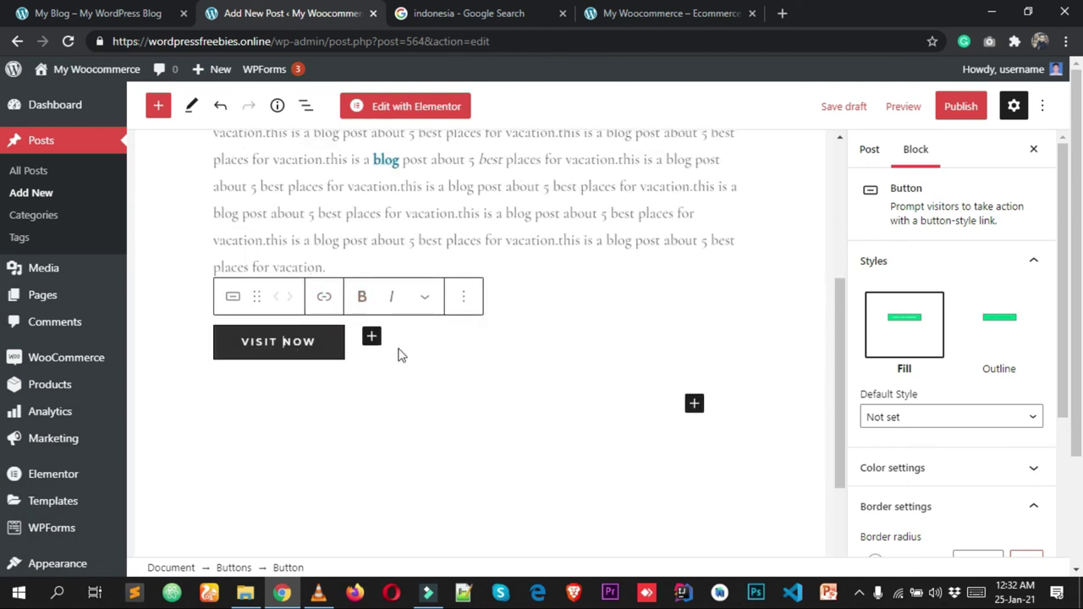
left_click(326, 297)
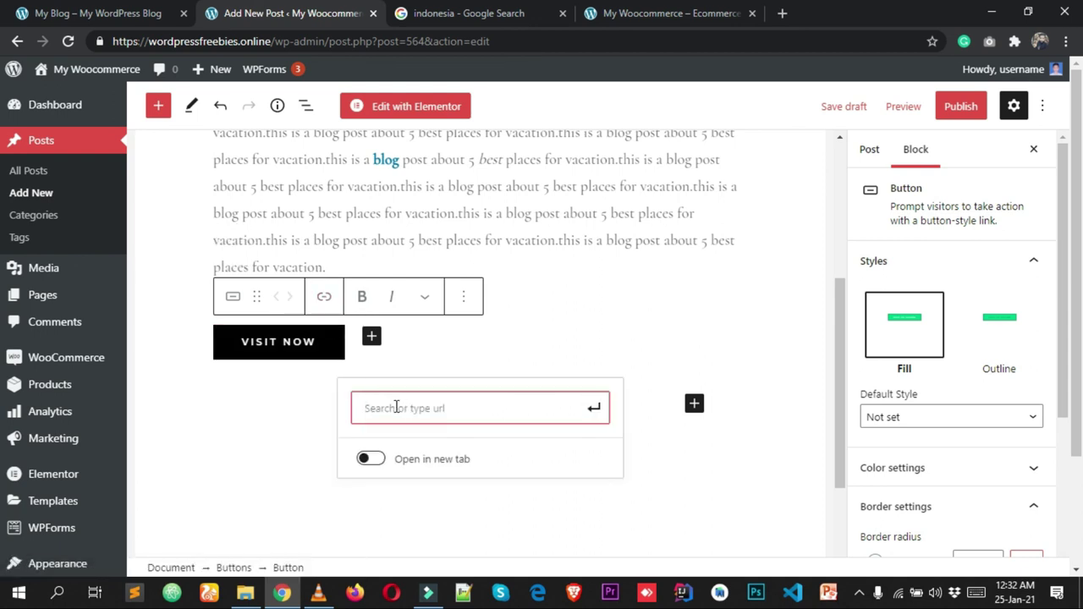
type("https://leoc")
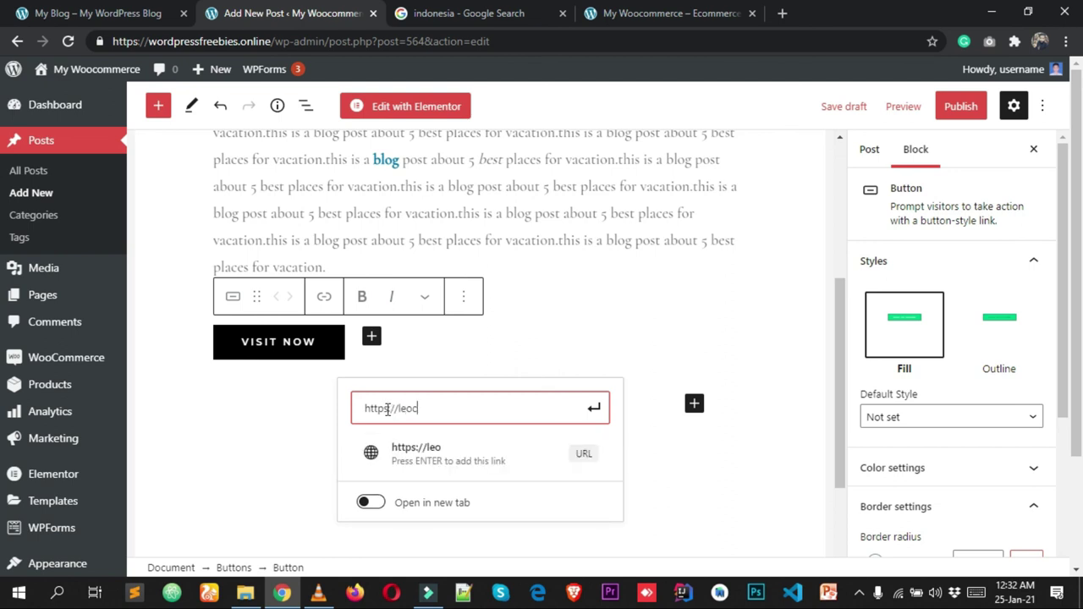
type("oder.com")
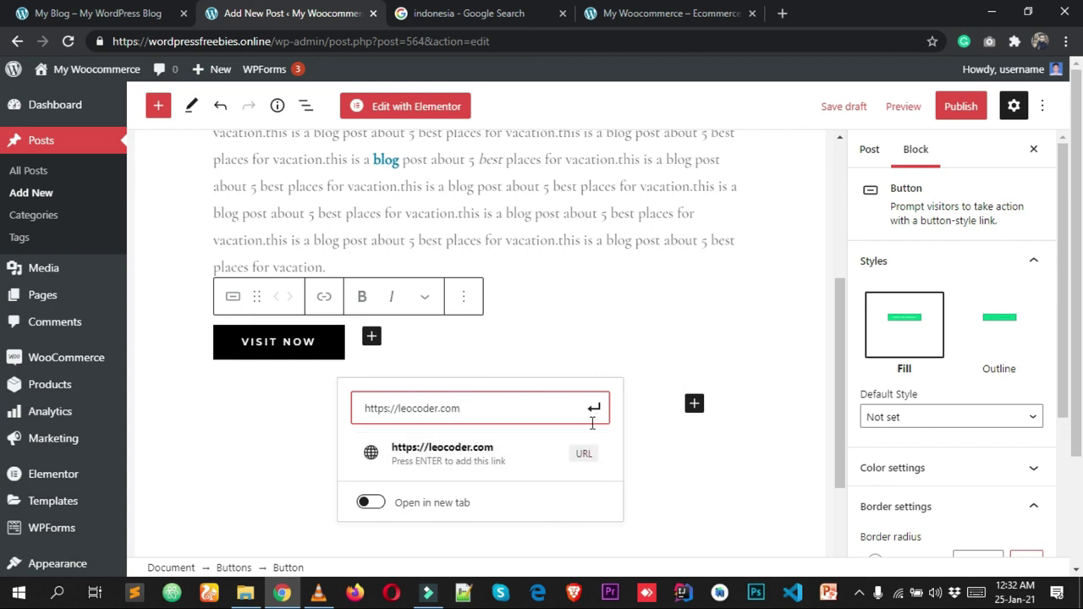
left_click(554, 451)
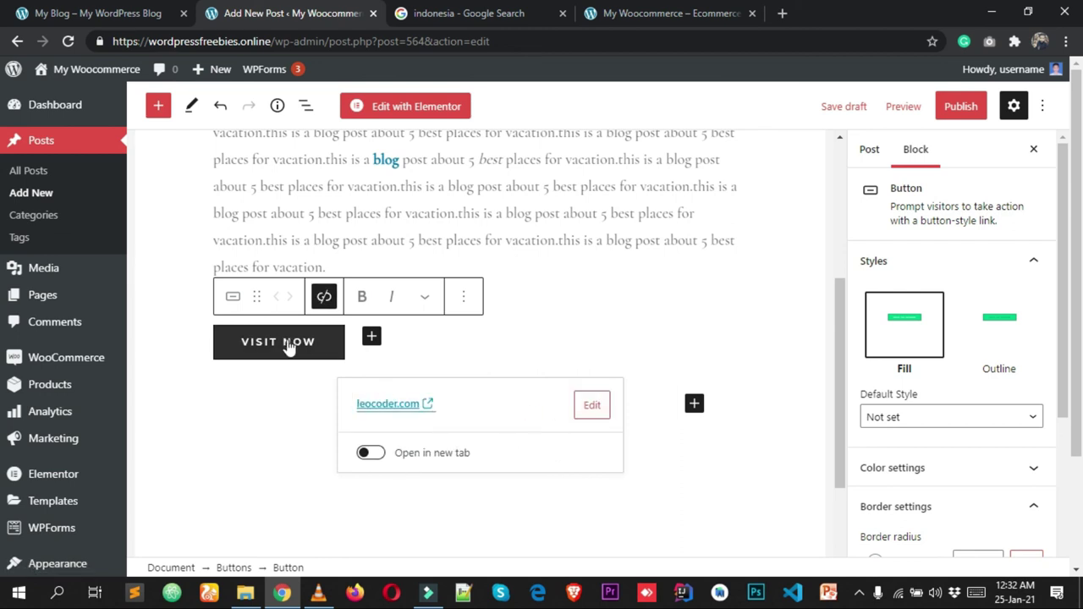
left_click(440, 352)
left_click(491, 264)
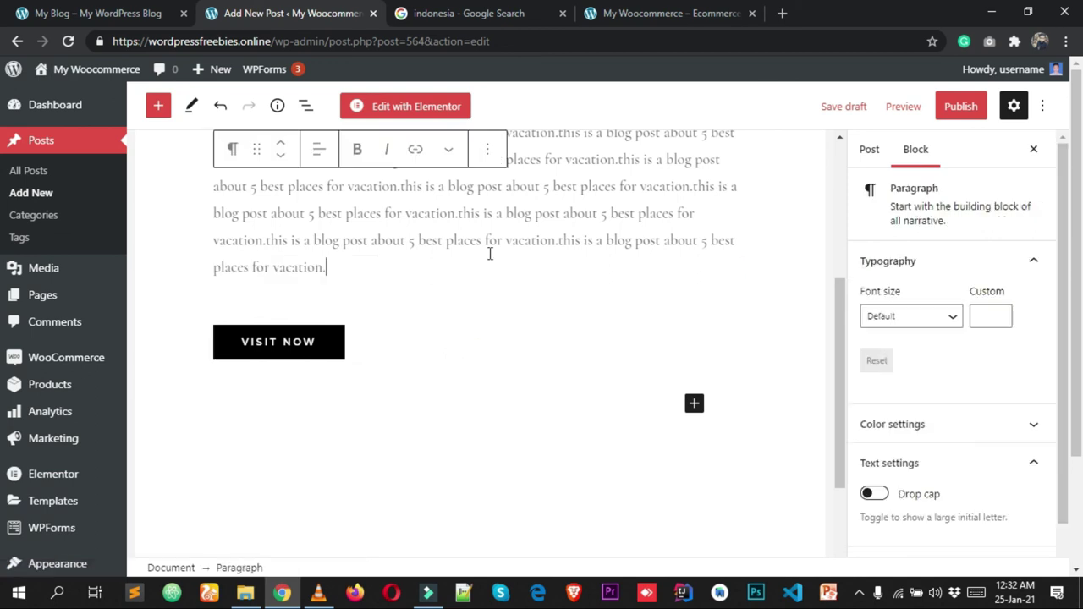
Insert an Image block directly below the 'Bali in indonesia' heading
scroll(448, 330, "down", 1)
scroll(472, 304, "up", 2)
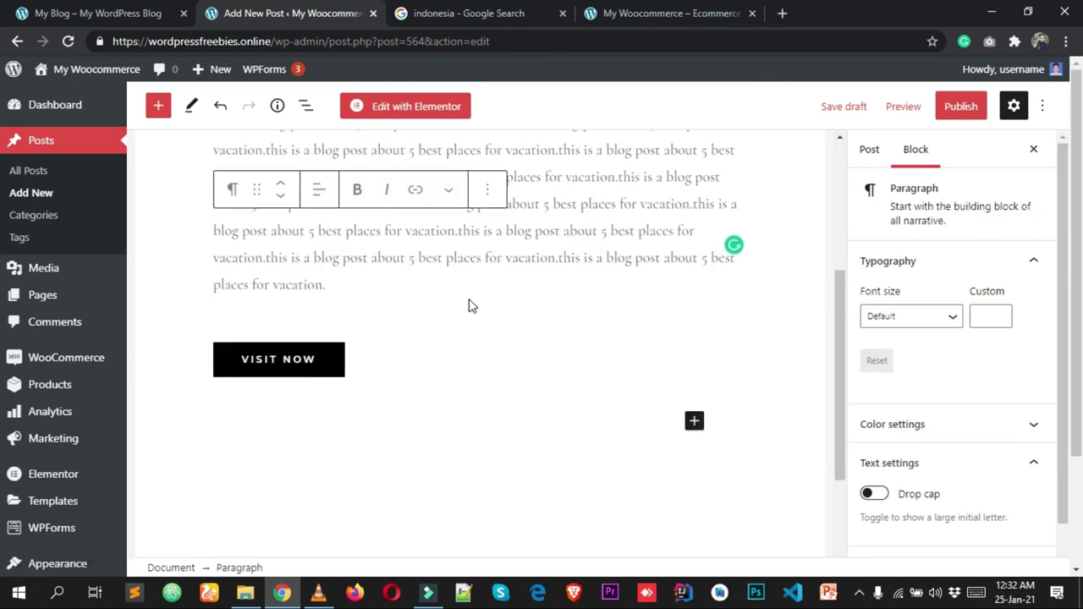
scroll(455, 326, "up", 2)
scroll(404, 469, "down", 1)
scroll(389, 453, "up", 1)
left_click(561, 347)
type("Bali in indonesia")
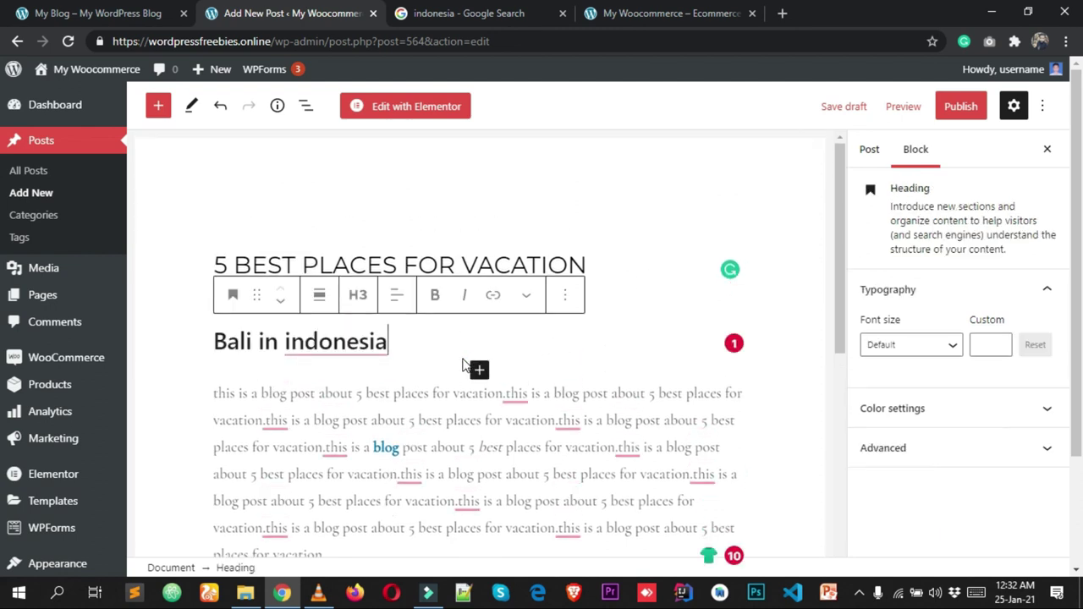
key("Return")
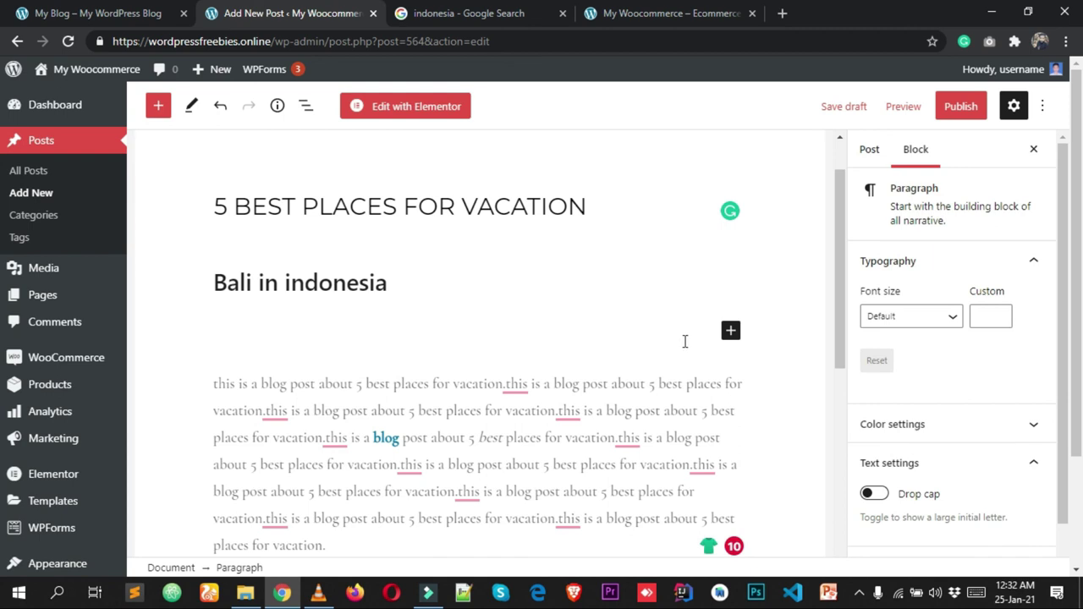
left_click(733, 334)
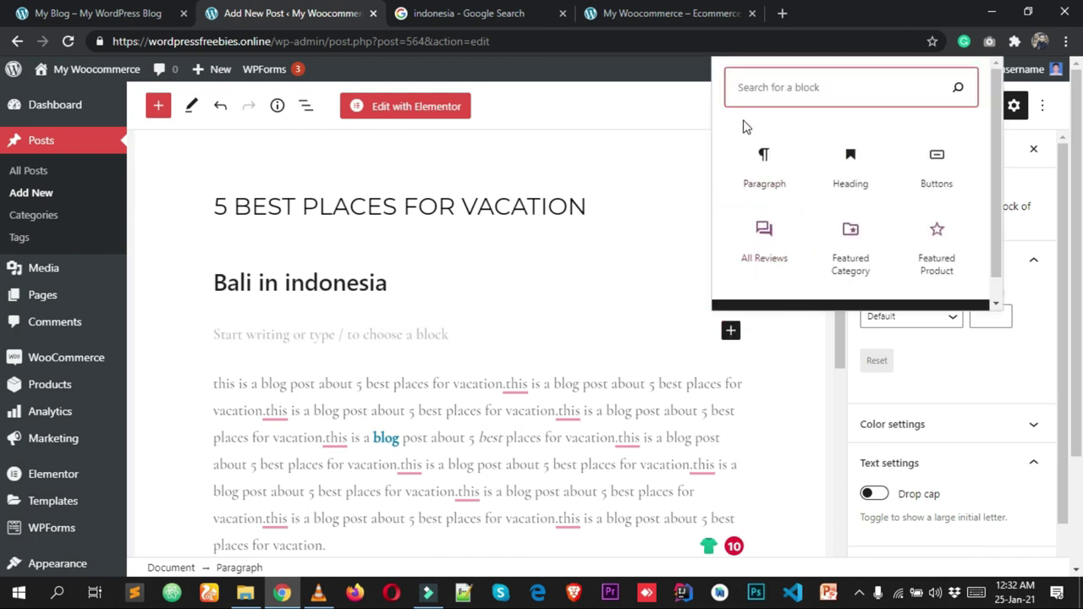
type("im")
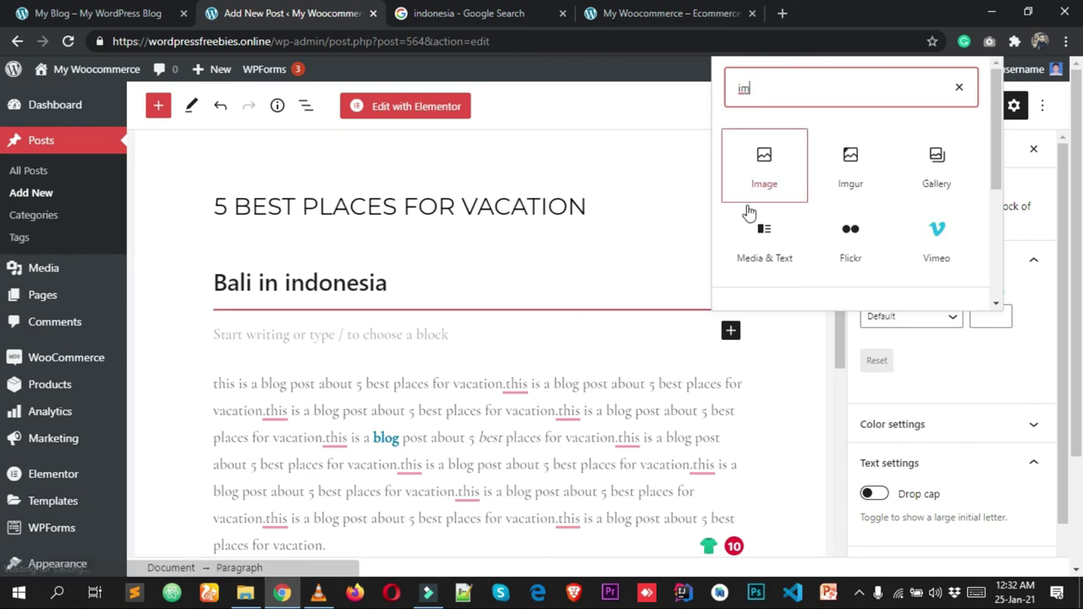
left_click(761, 168)
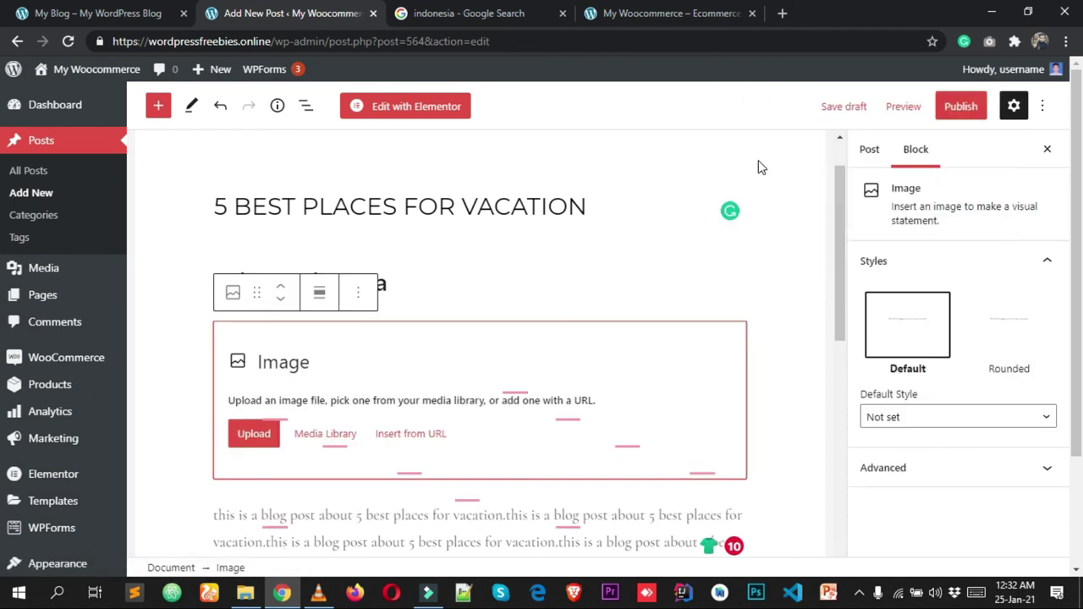
Upload the Screenshot_76 Auto Dynamics logo into the Image block
left_click(256, 436)
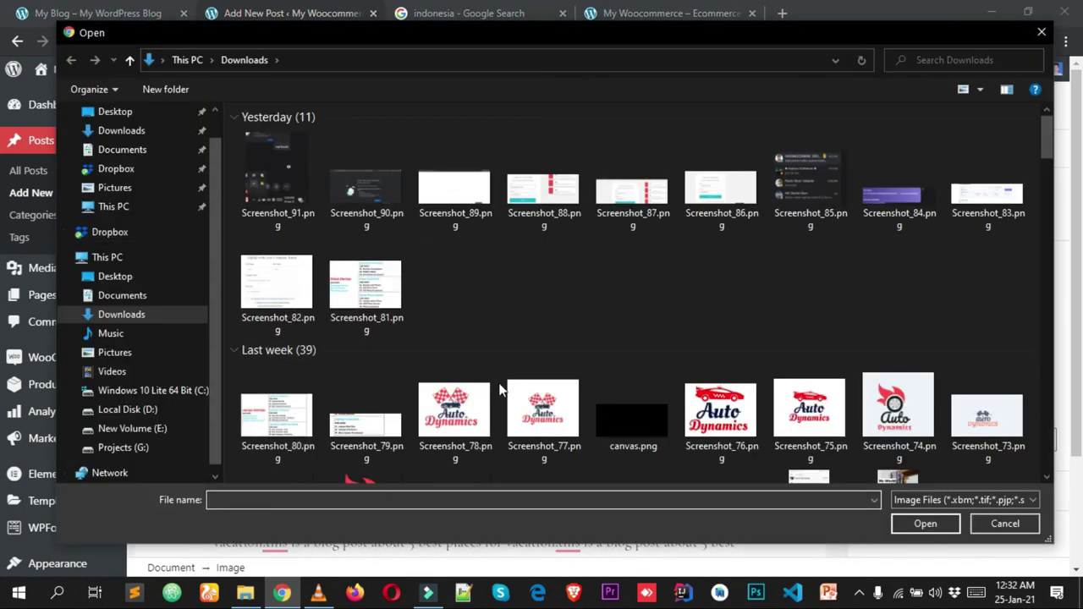
left_click(471, 415)
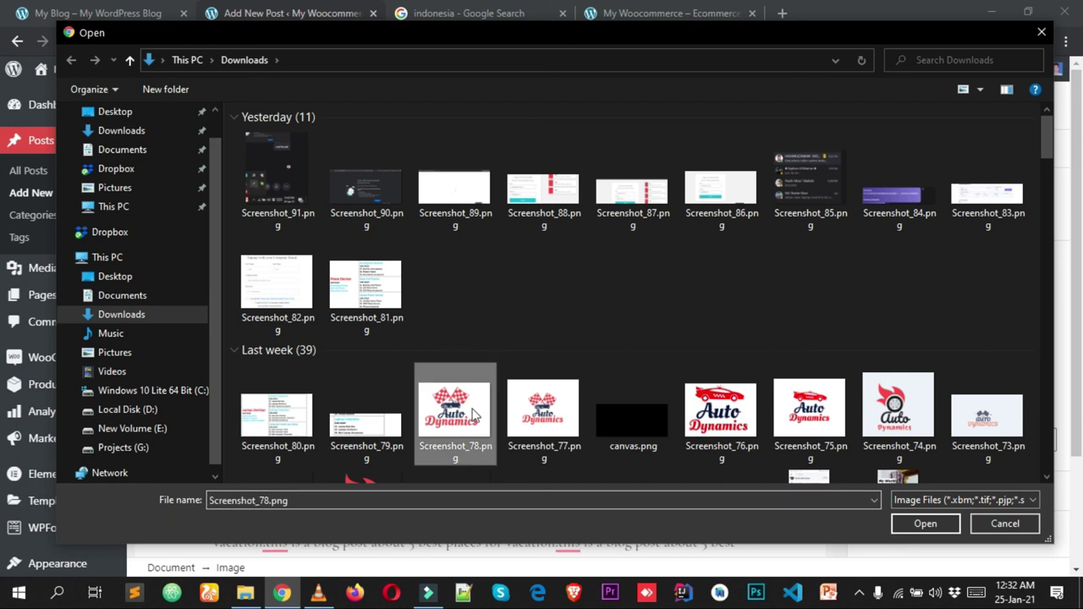
left_click(535, 420)
left_click(722, 415)
left_click(924, 523)
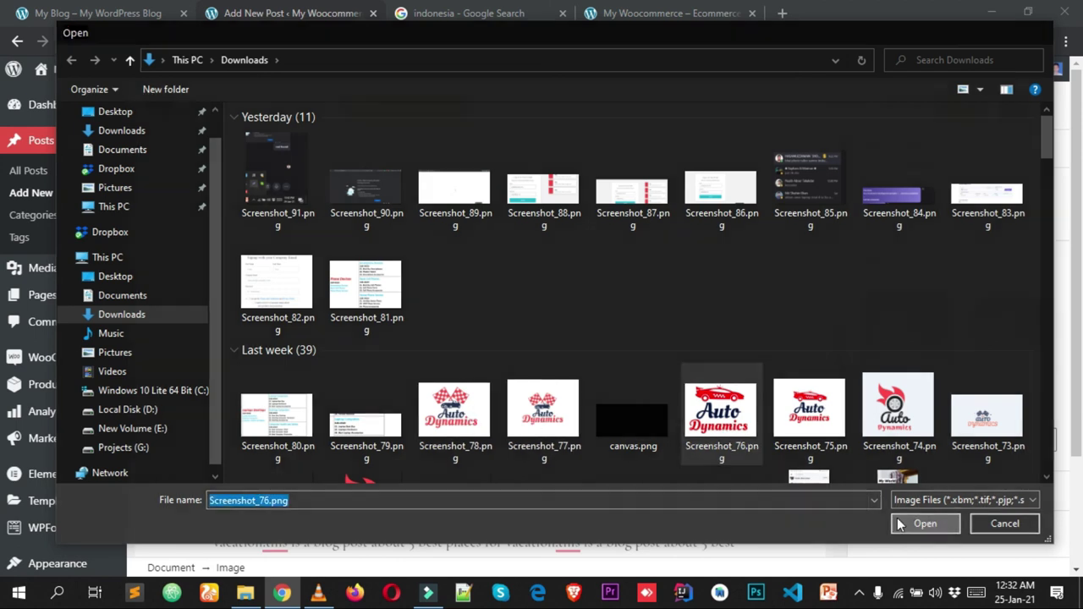
Scroll through the post to review the logo, then show the post-wide settings
scroll(455, 307, "up", 2)
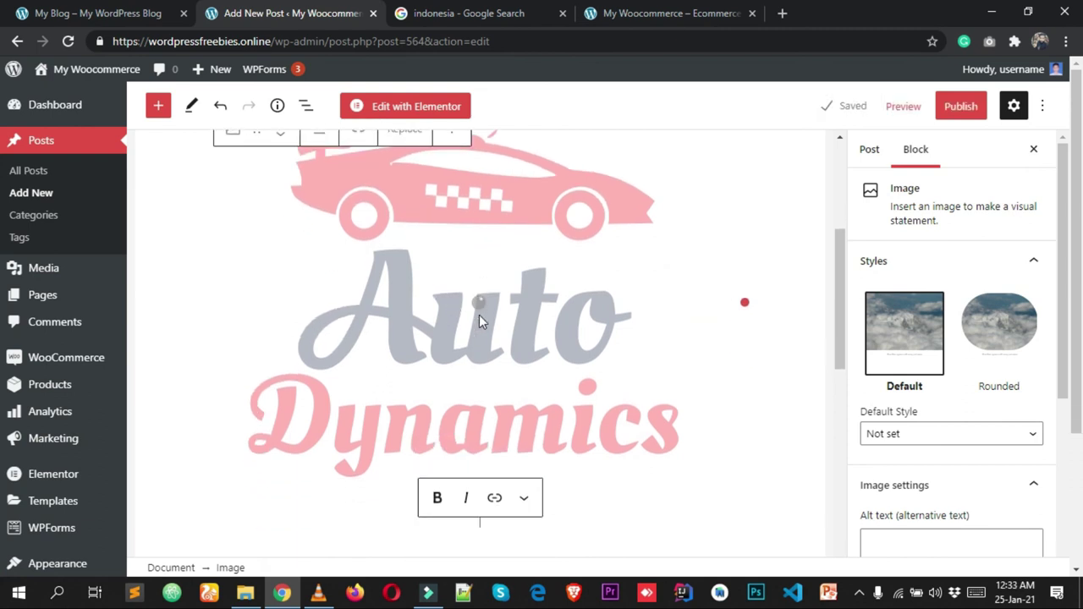
scroll(478, 322, "down", 3)
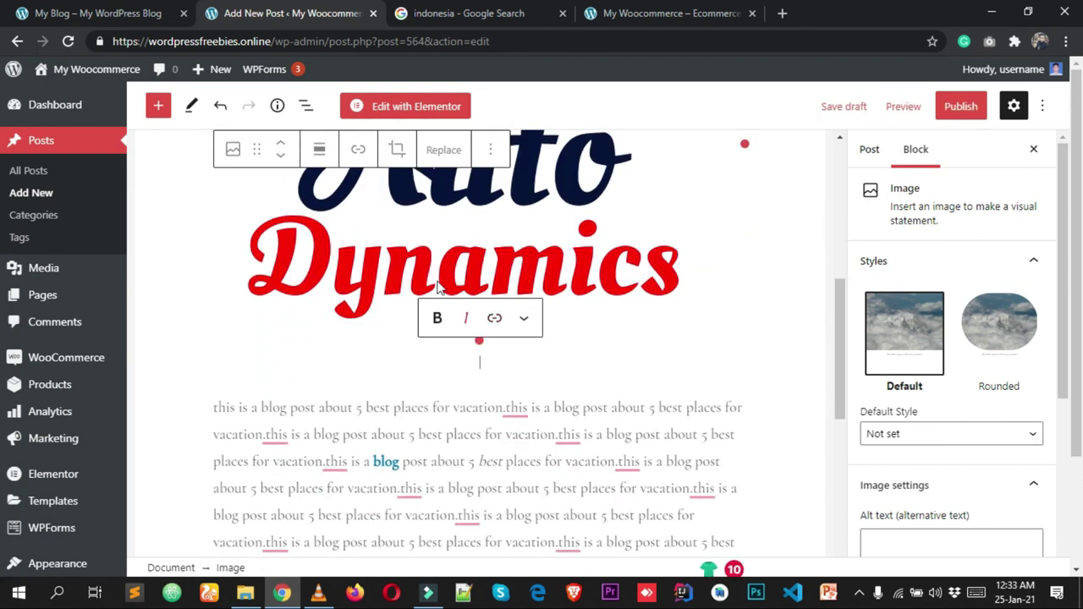
scroll(484, 322, "up", 5)
scroll(380, 281, "down", 6)
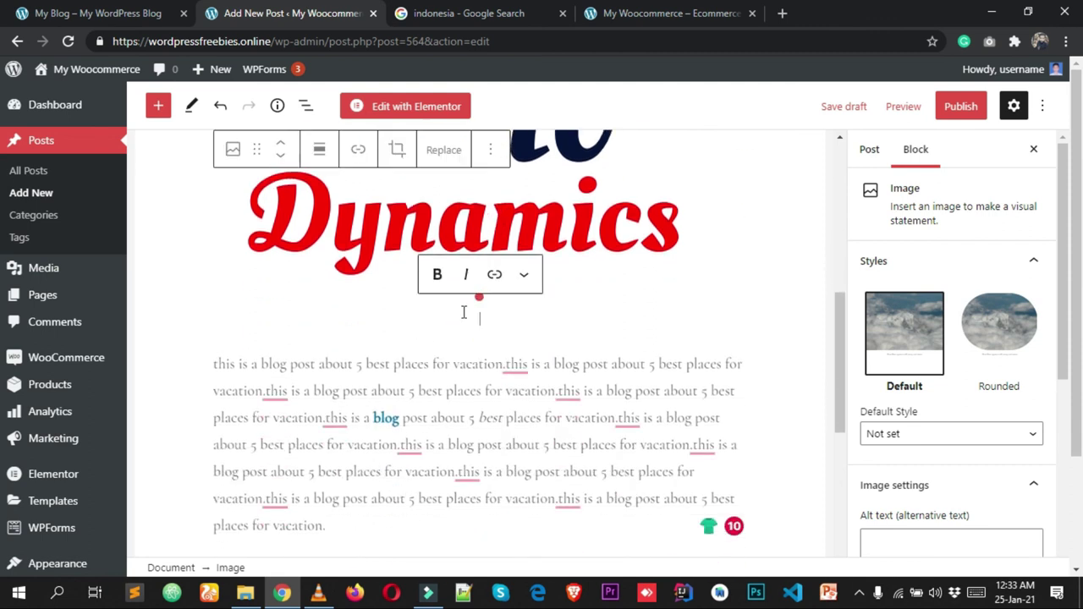
scroll(463, 314, "up", 4)
scroll(462, 315, "up", 3)
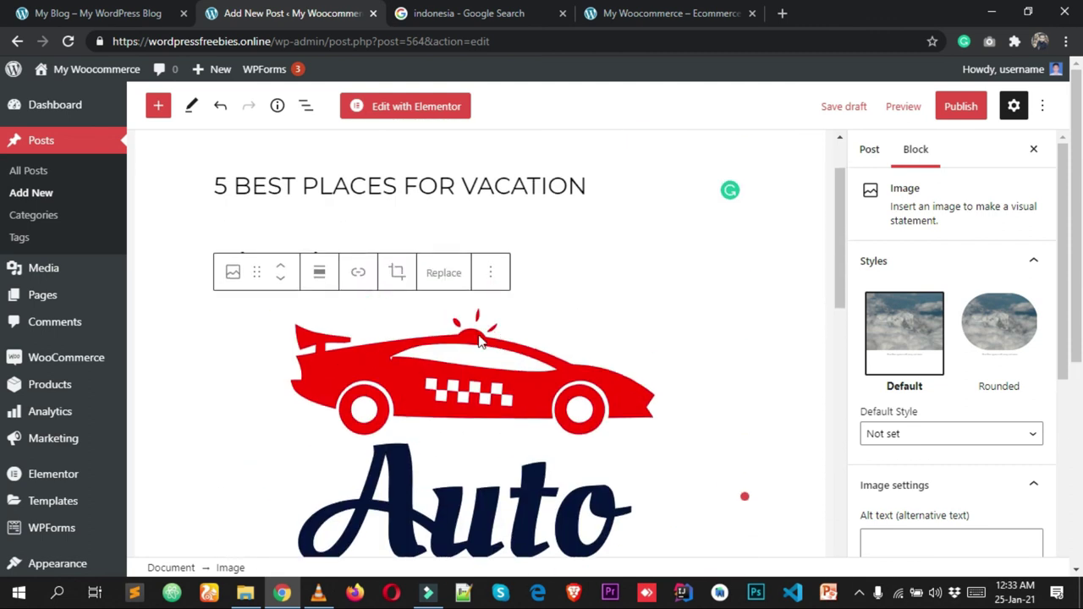
scroll(433, 374, "down", 5)
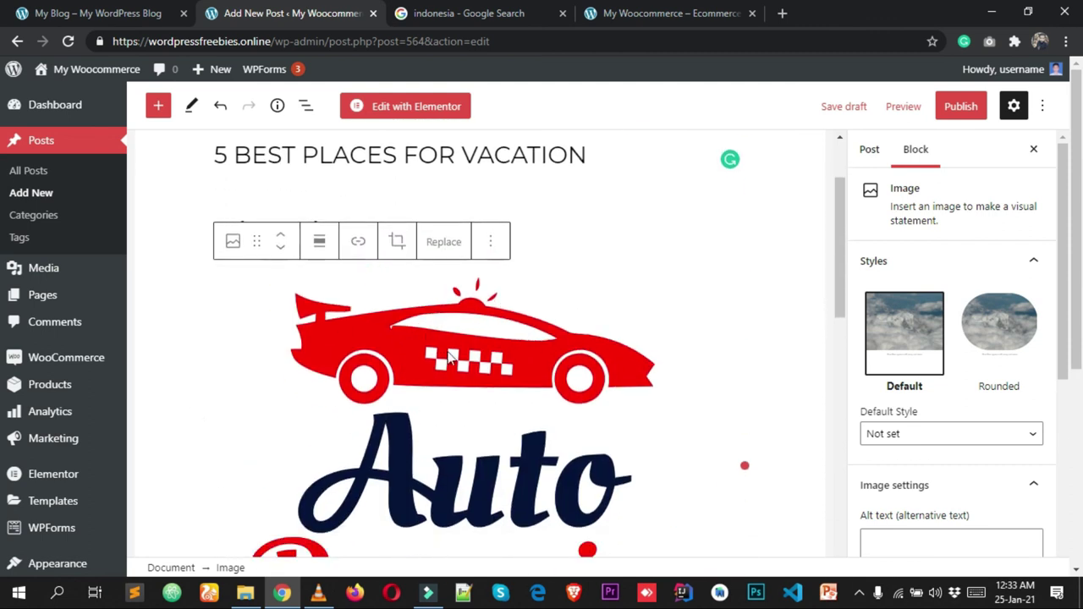
scroll(477, 357, "up", 2)
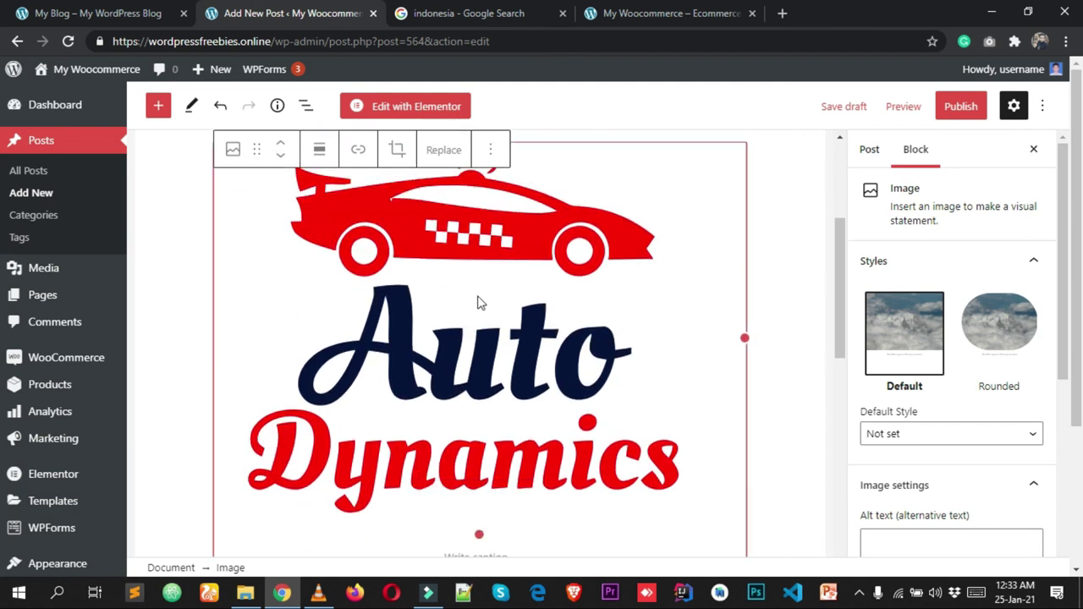
scroll(479, 305, "down", 1)
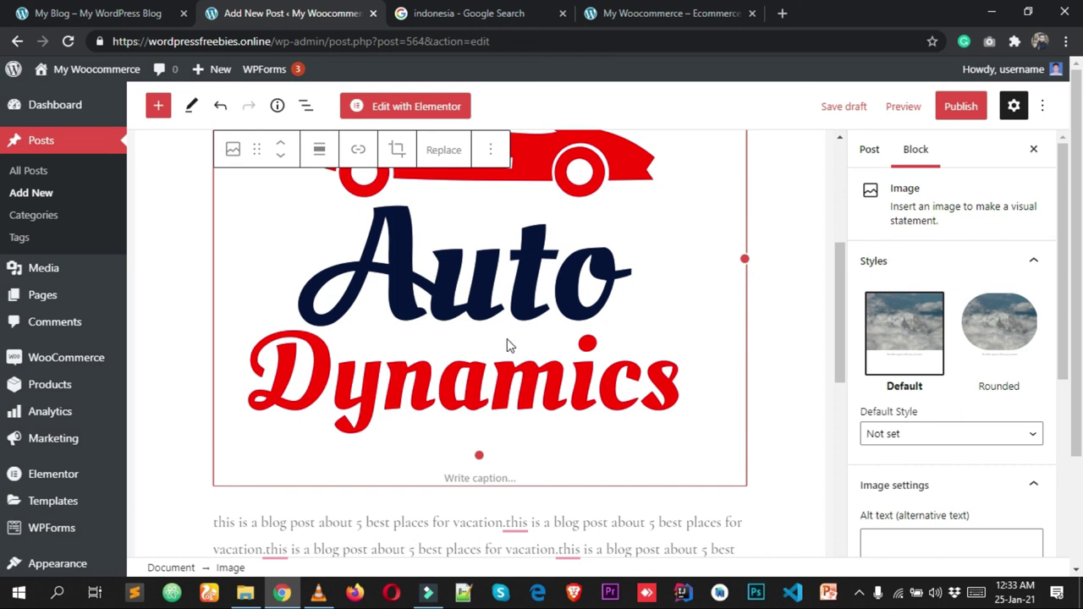
scroll(512, 347, "up", 1)
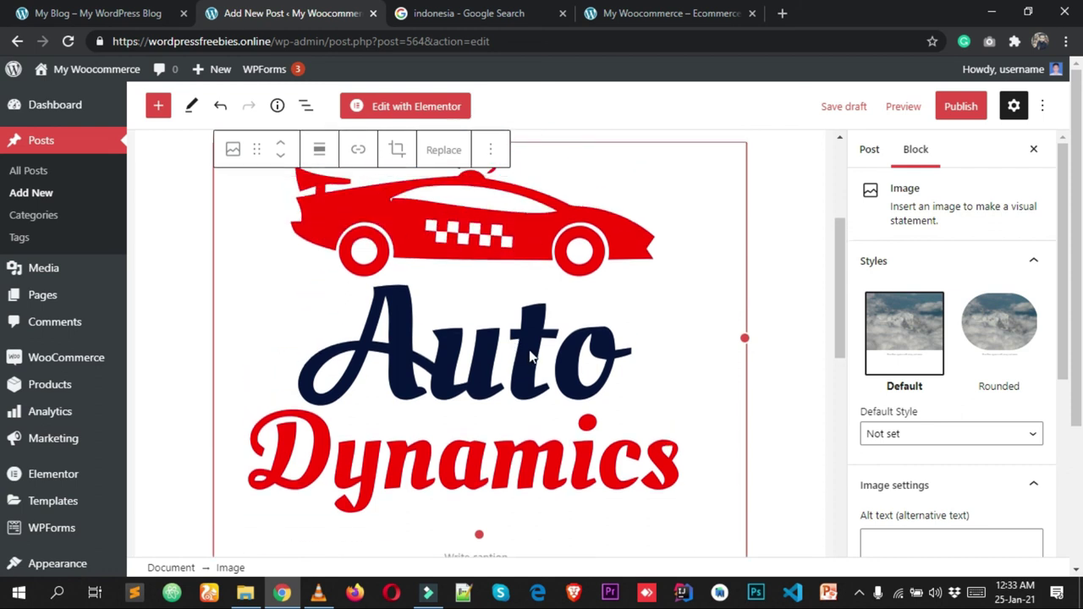
scroll(531, 355, "up", 1)
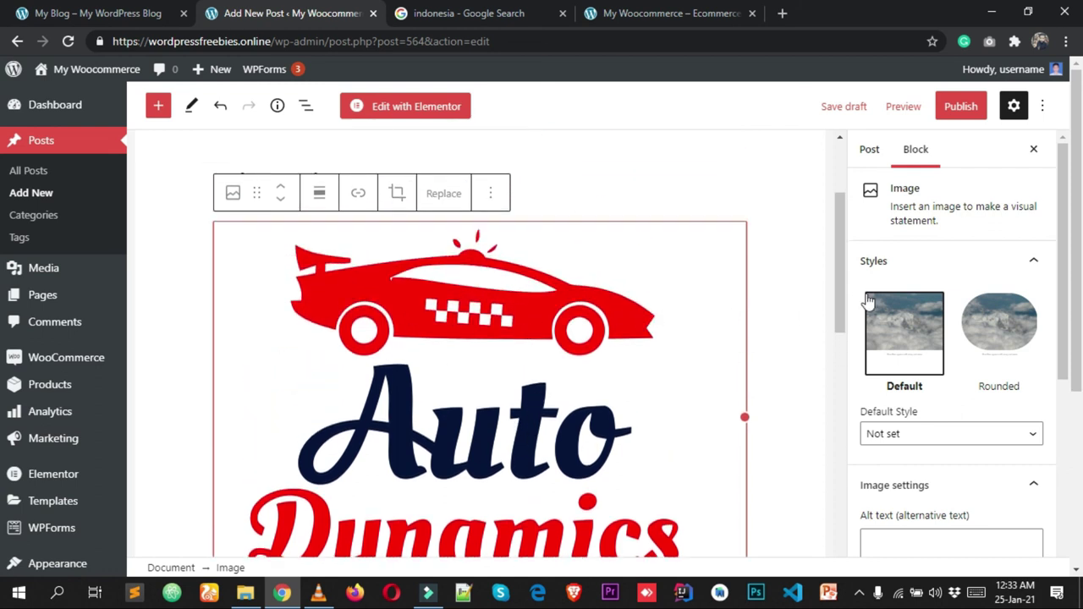
scroll(920, 433, "down", 4)
scroll(921, 433, "up", 4)
left_click(871, 152)
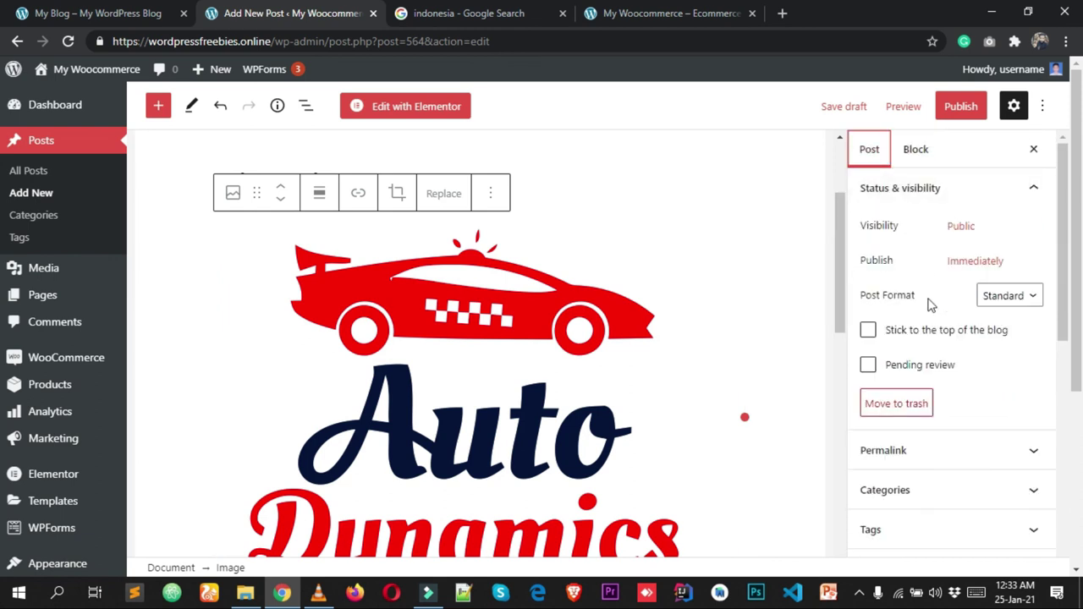
Upload the Auto Dynamics logo PNG from Downloads and set it as the featured image
scroll(931, 305, "down", 2)
left_click(909, 412)
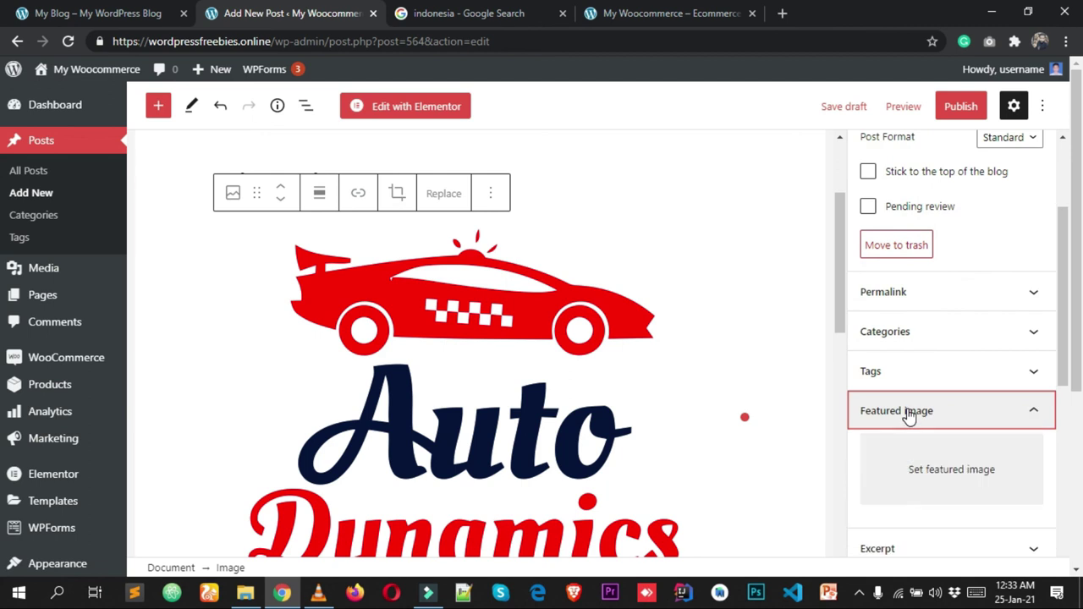
left_click(935, 475)
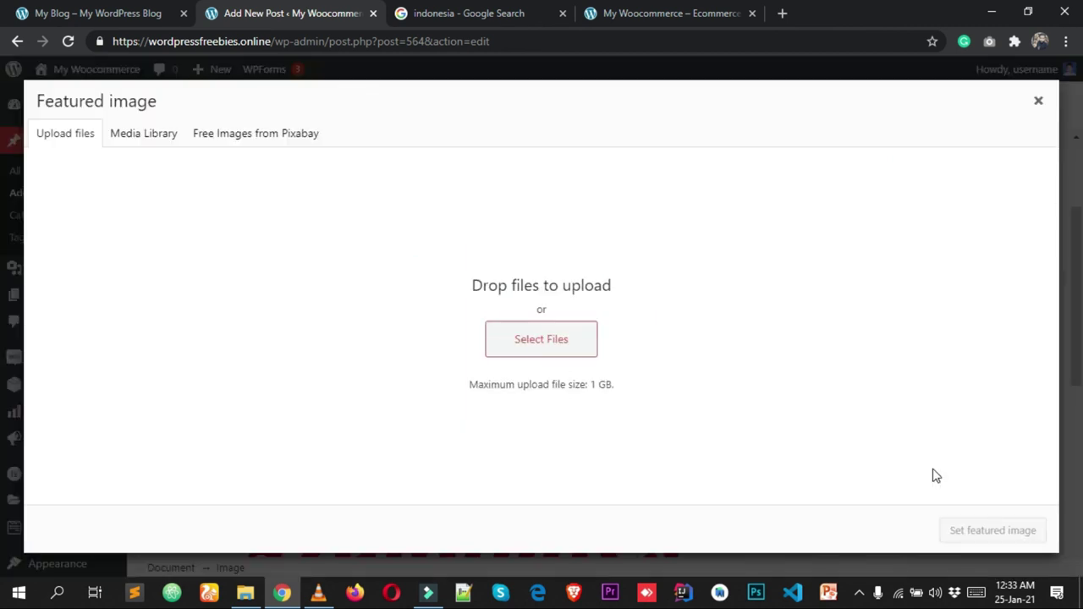
left_click(528, 345)
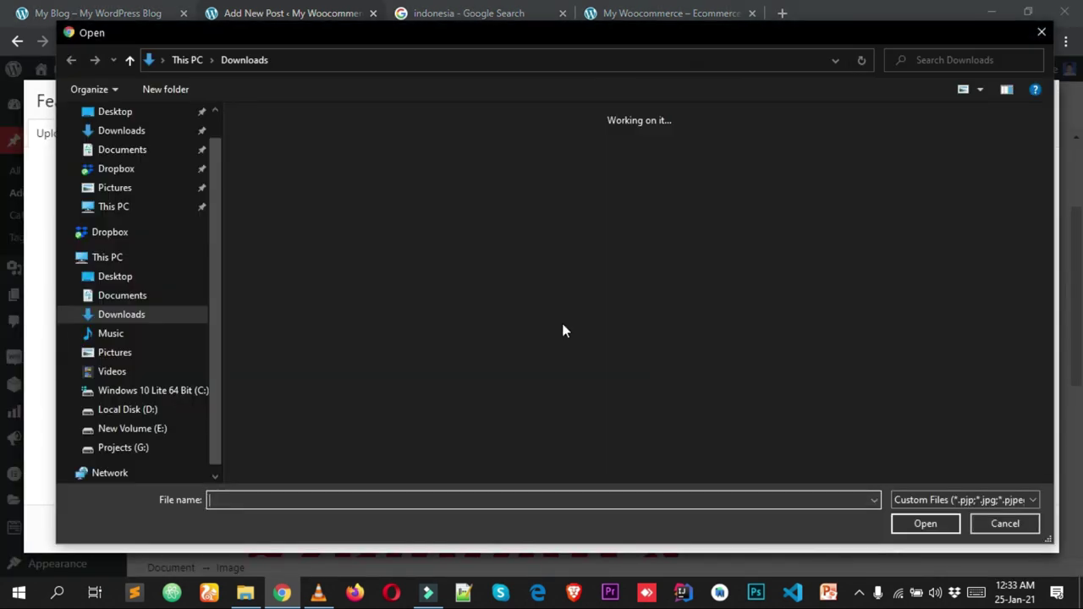
scroll(571, 320, "down", 3)
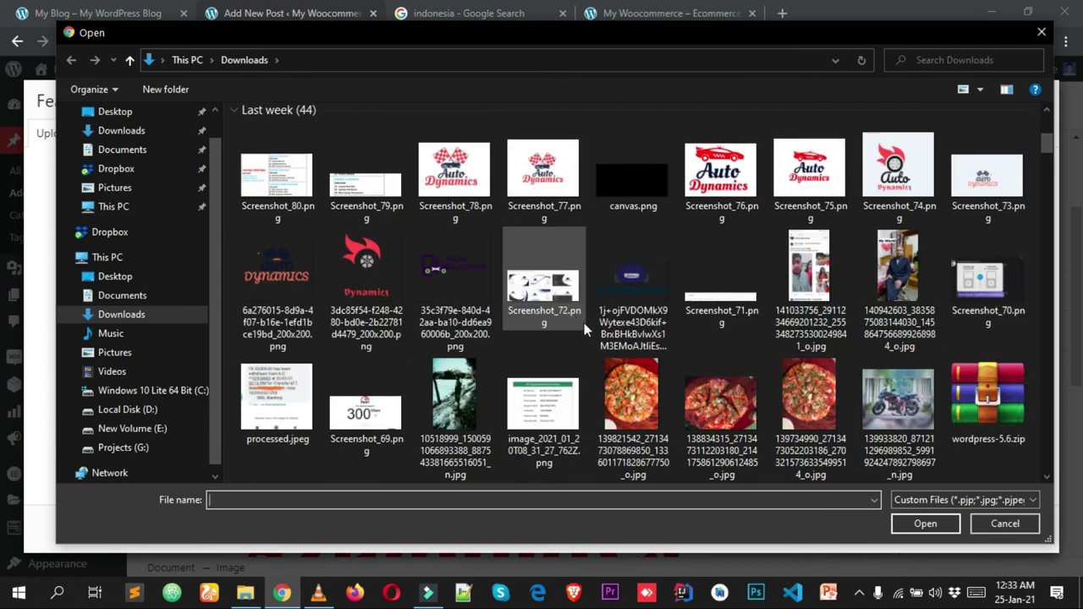
left_click(346, 288)
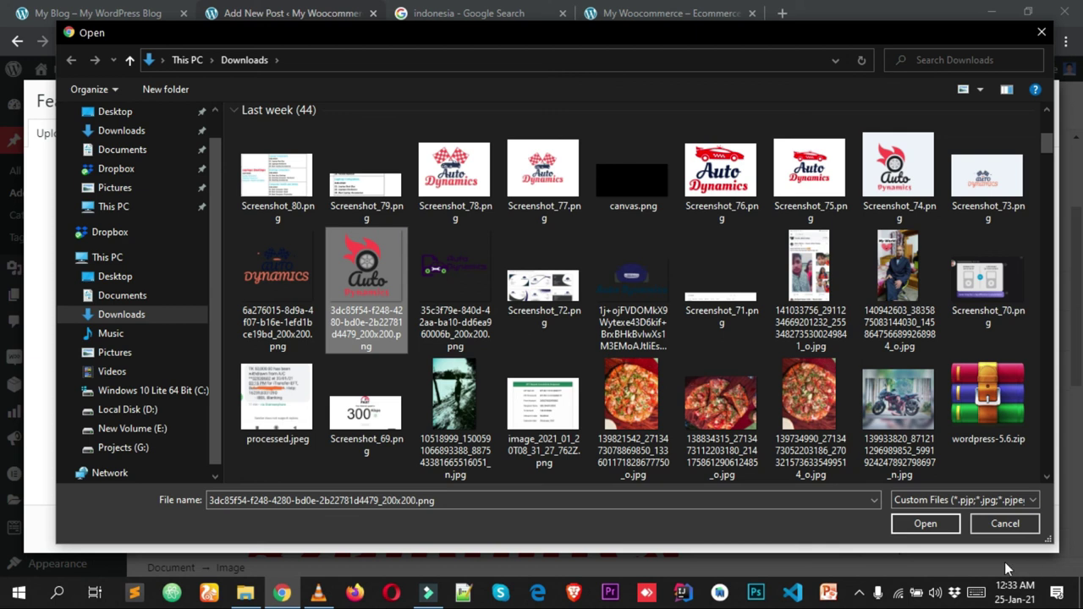
left_click(925, 523)
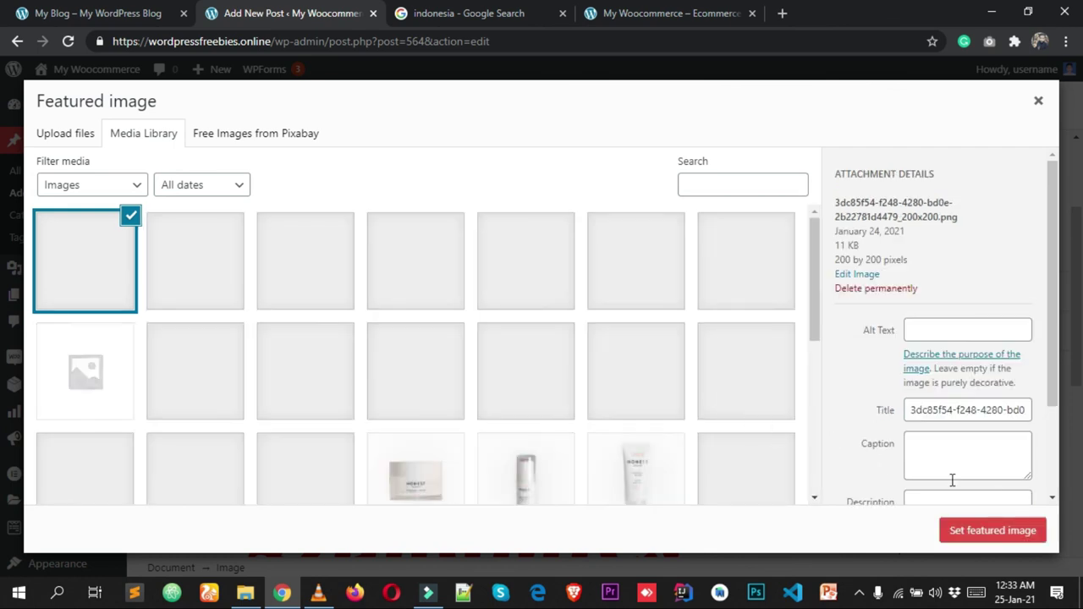
left_click(992, 531)
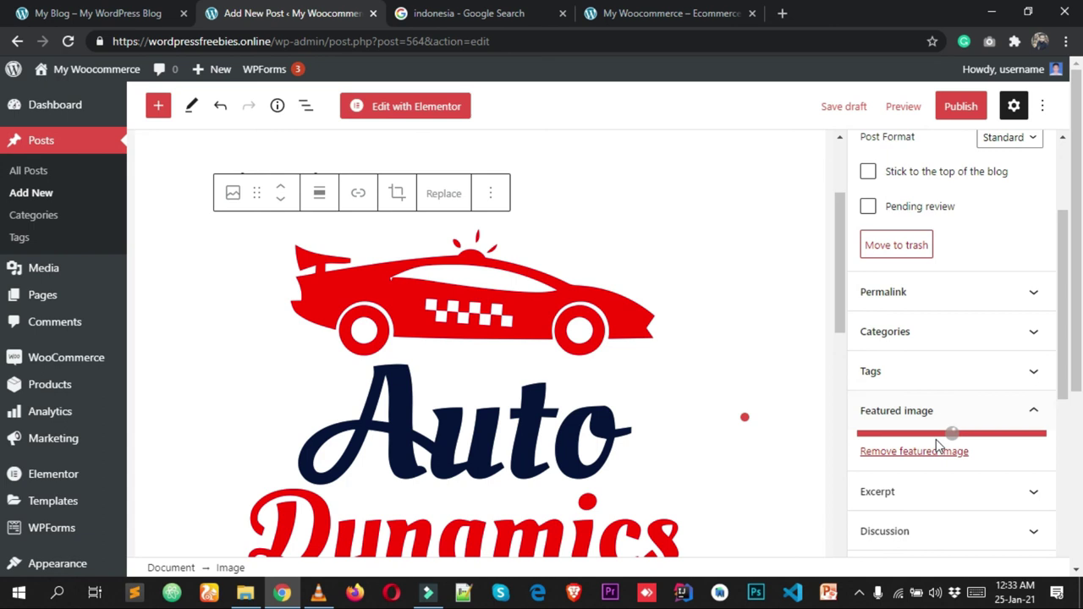
Add the tags 'travel', 'best places for travel' and '5 places for traveller'
left_click(887, 381)
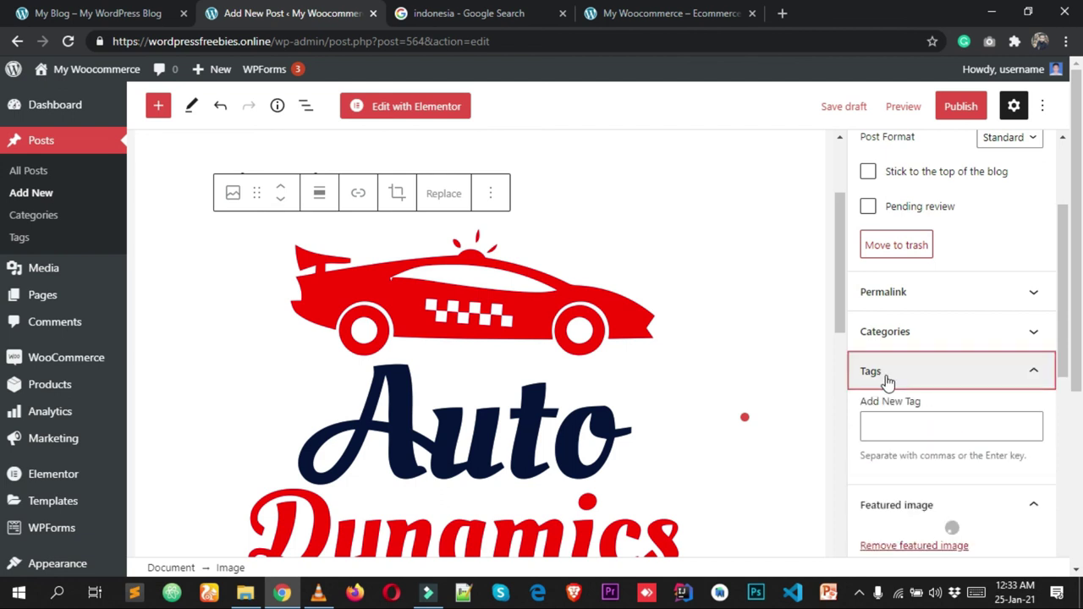
left_click(897, 430)
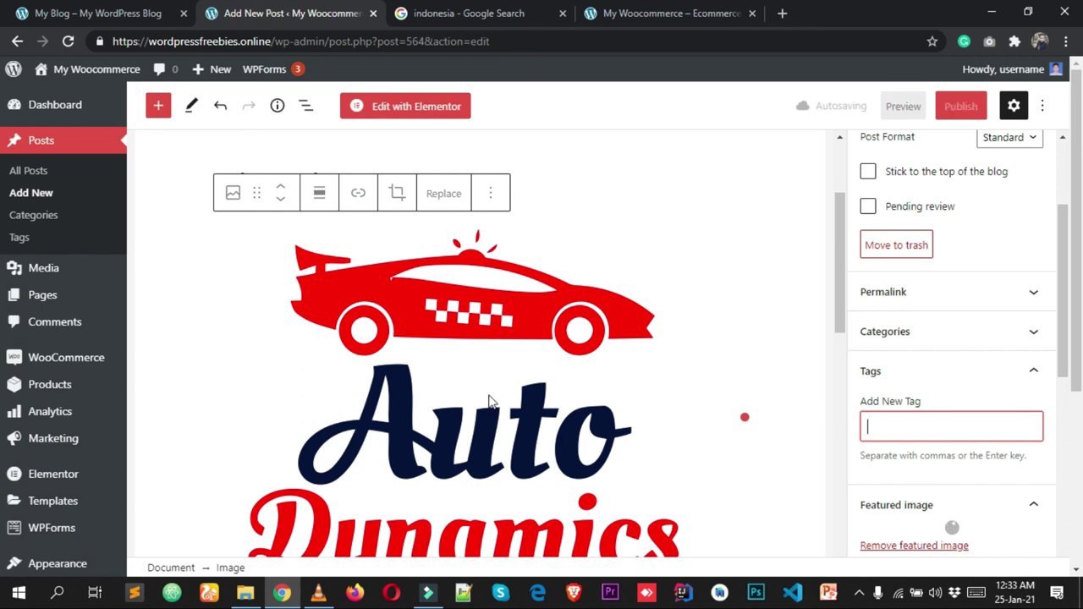
scroll(520, 317, "up", 2)
scroll(542, 330, "down", 5)
scroll(680, 337, "up", 5)
type("trav")
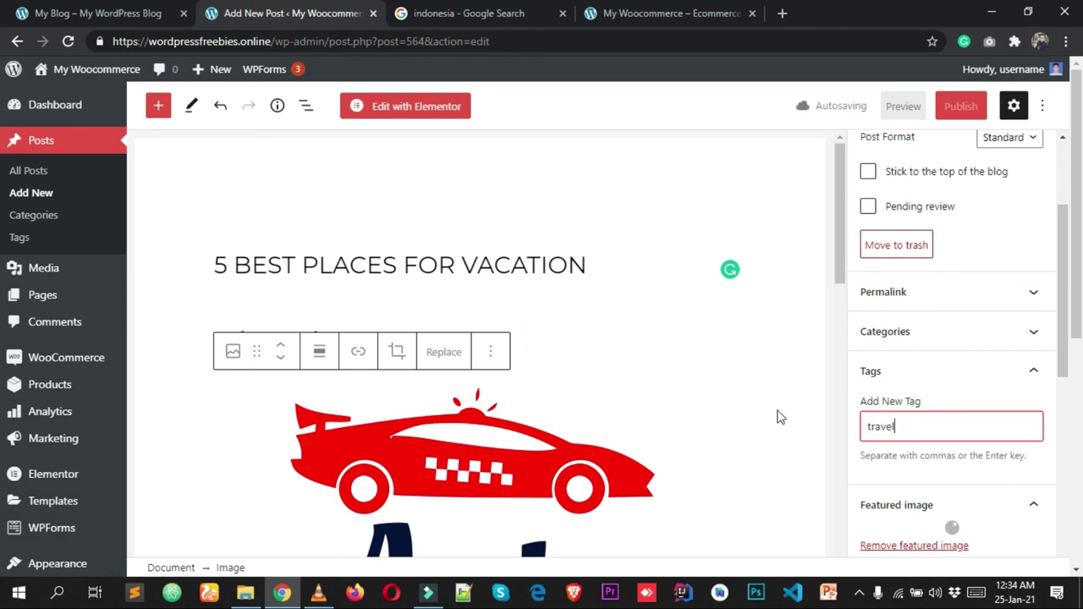
type("el")
key("Return")
type("best places for trve")
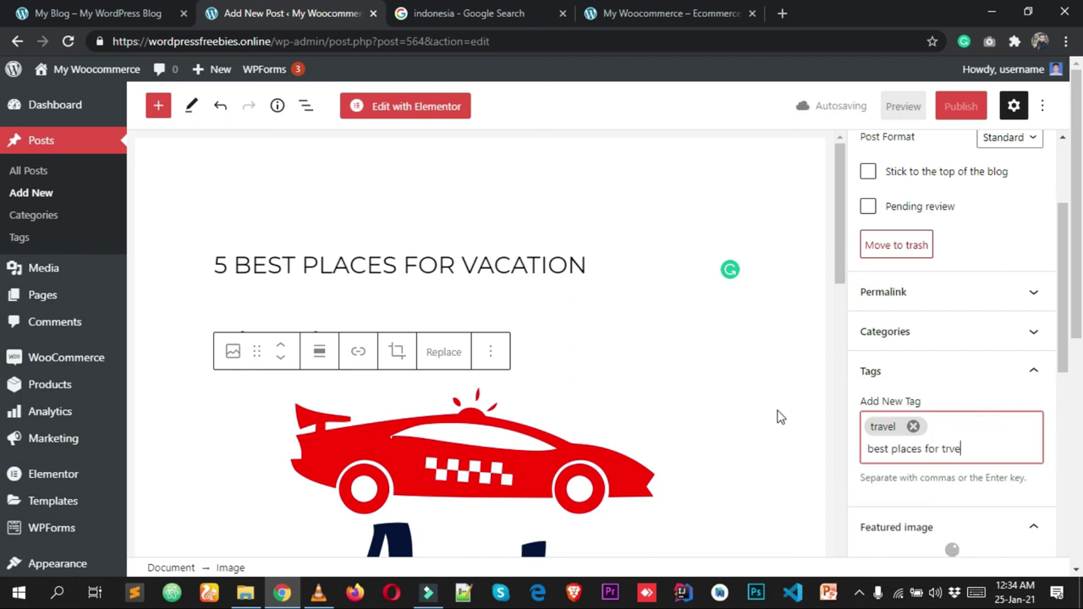
type("el")
key("Return")
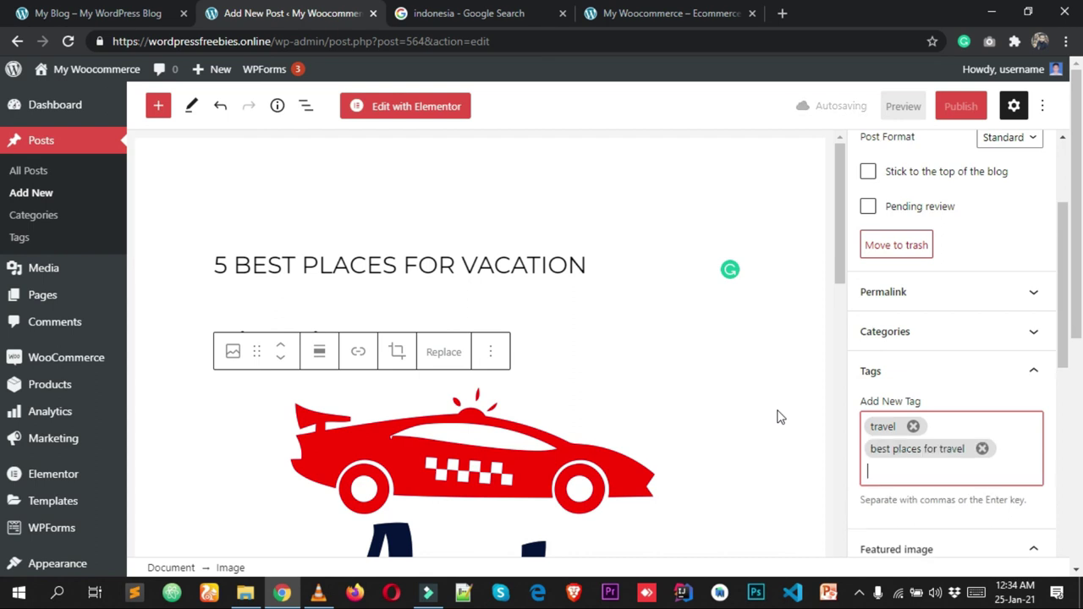
type("5 places")
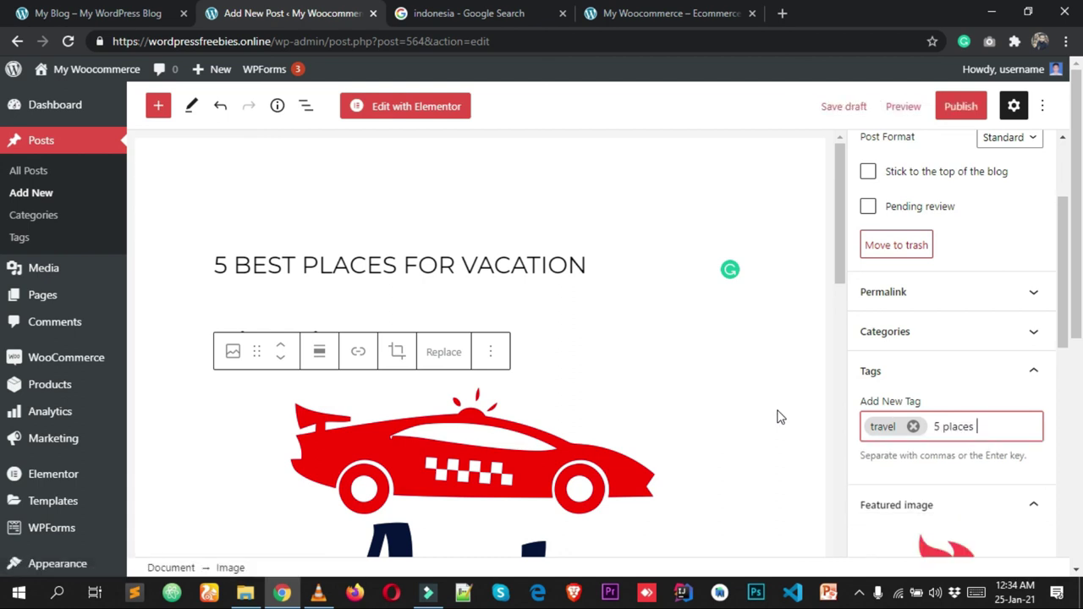
type(" for")
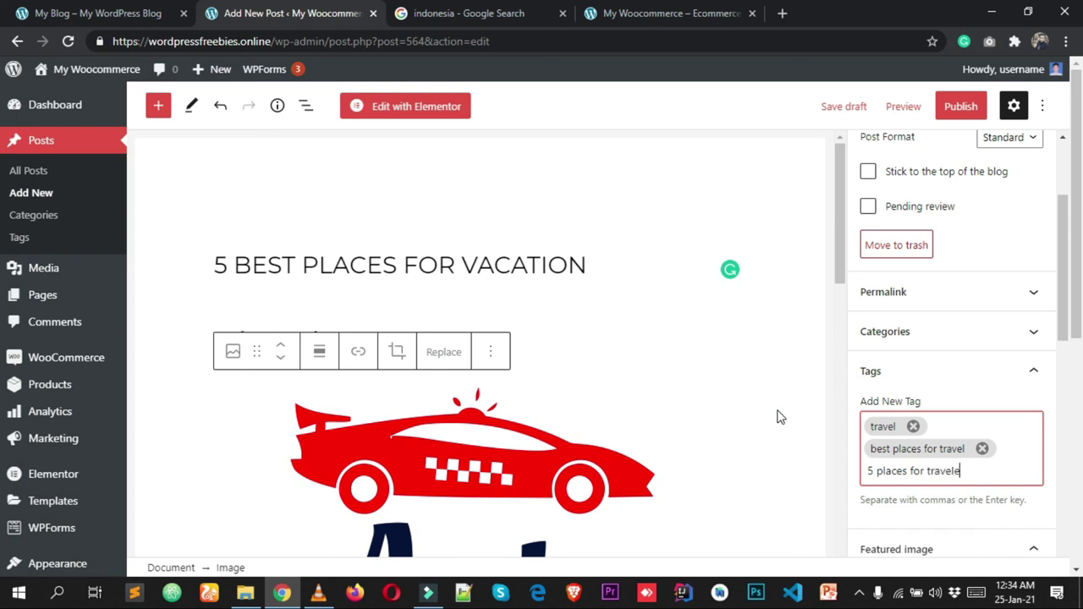
type(" traveller")
key("Return")
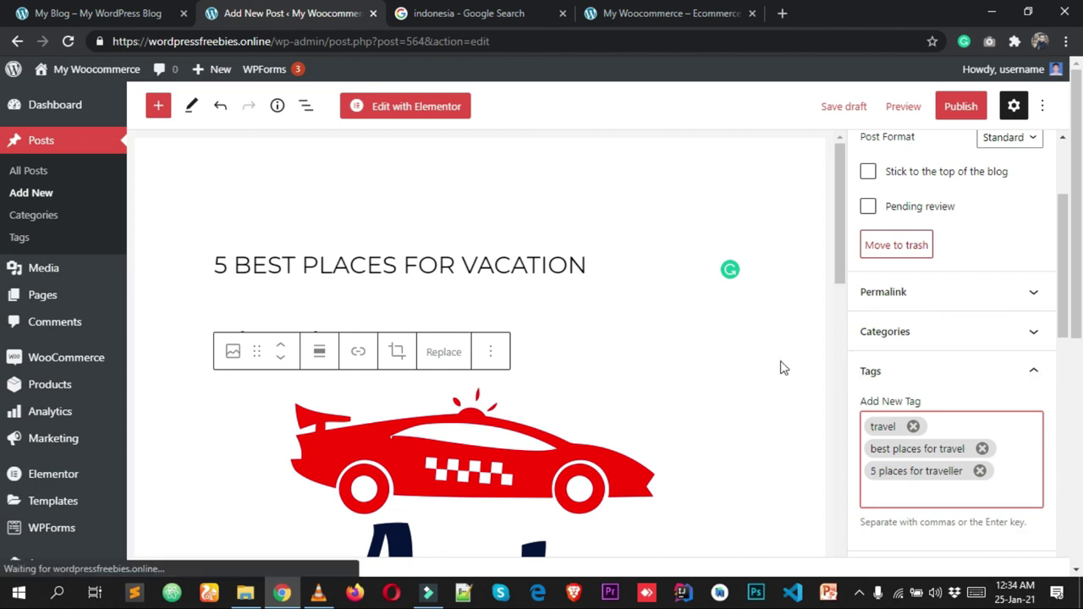
scroll(782, 368, "down", 1)
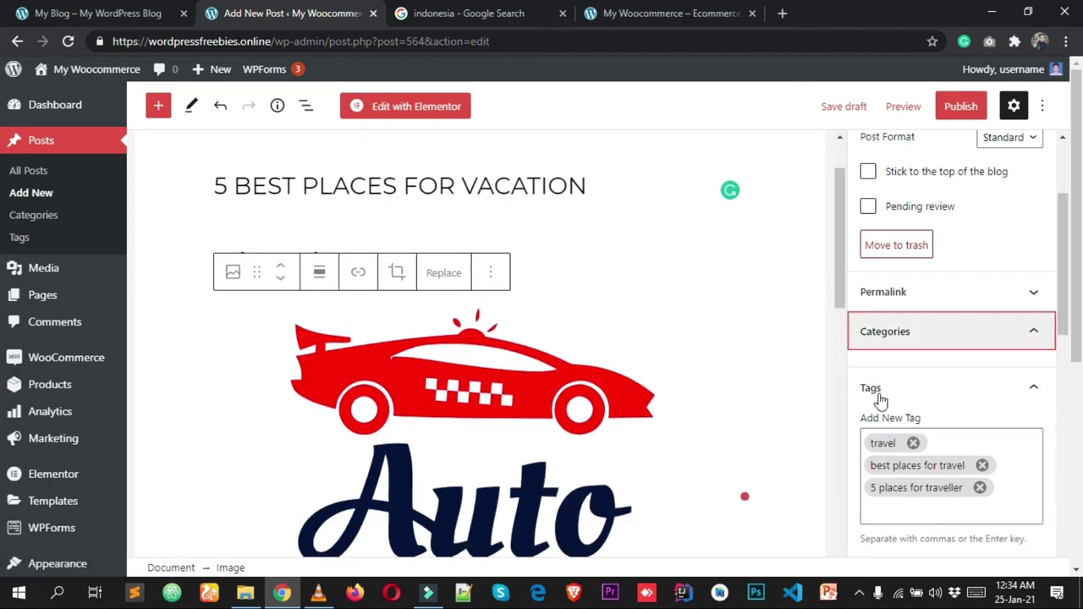
Create a new Travel category and tick it for the post
left_click(934, 340)
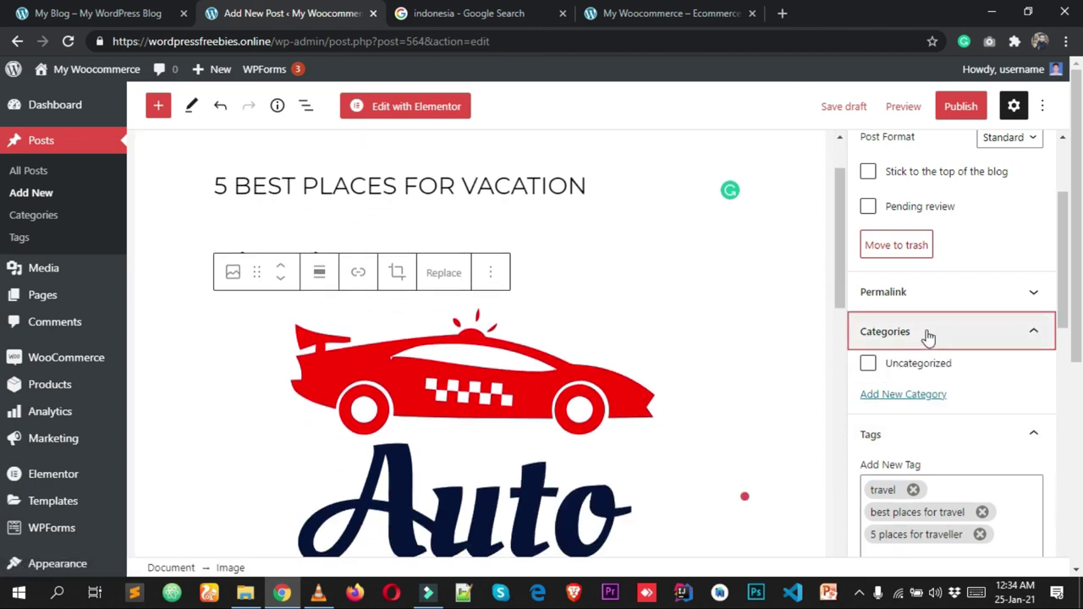
left_click(894, 401)
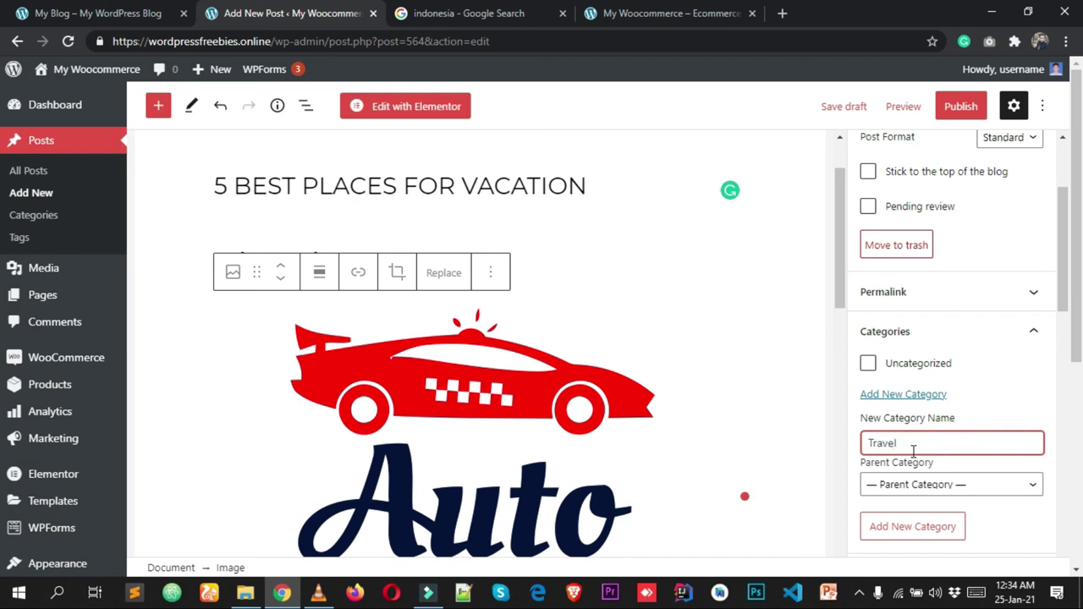
key("Return")
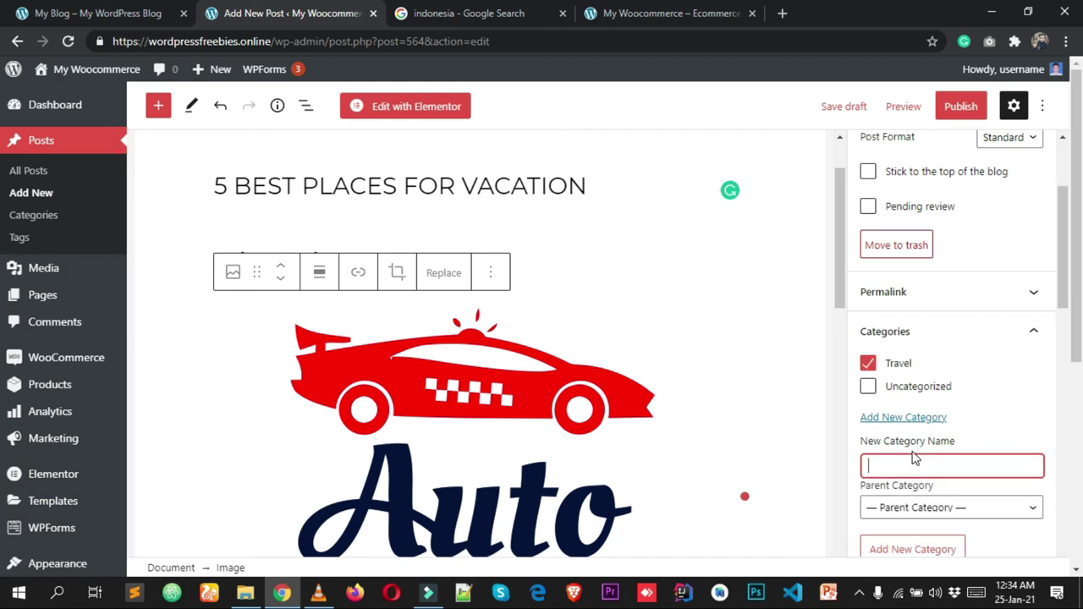
scroll(914, 458, "down", 1)
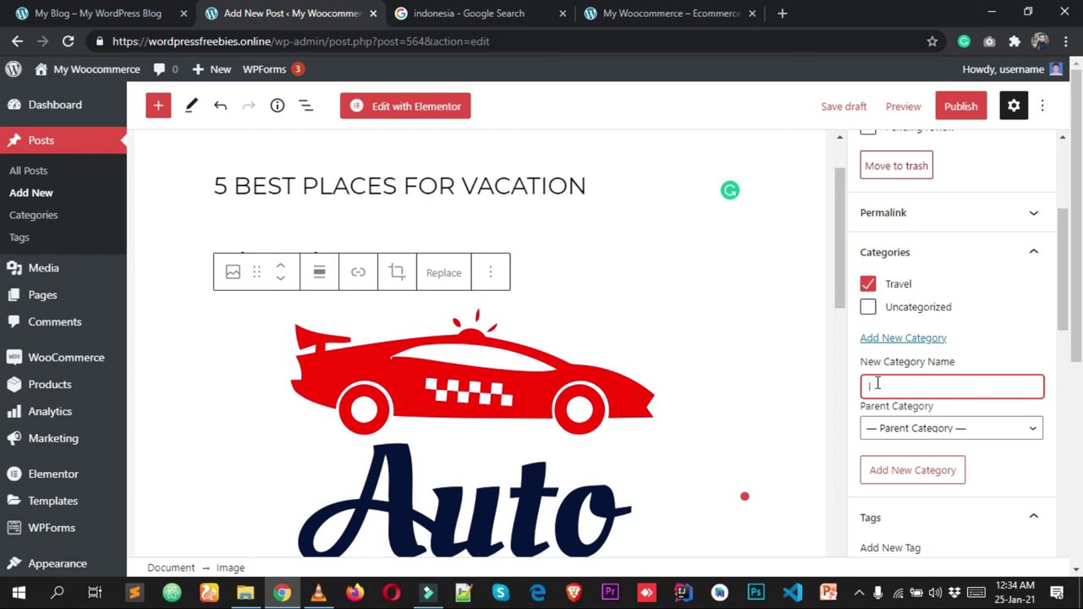
Enter 'Indonesia' as the new category name and search the web for it in a new tab
type("donesia")
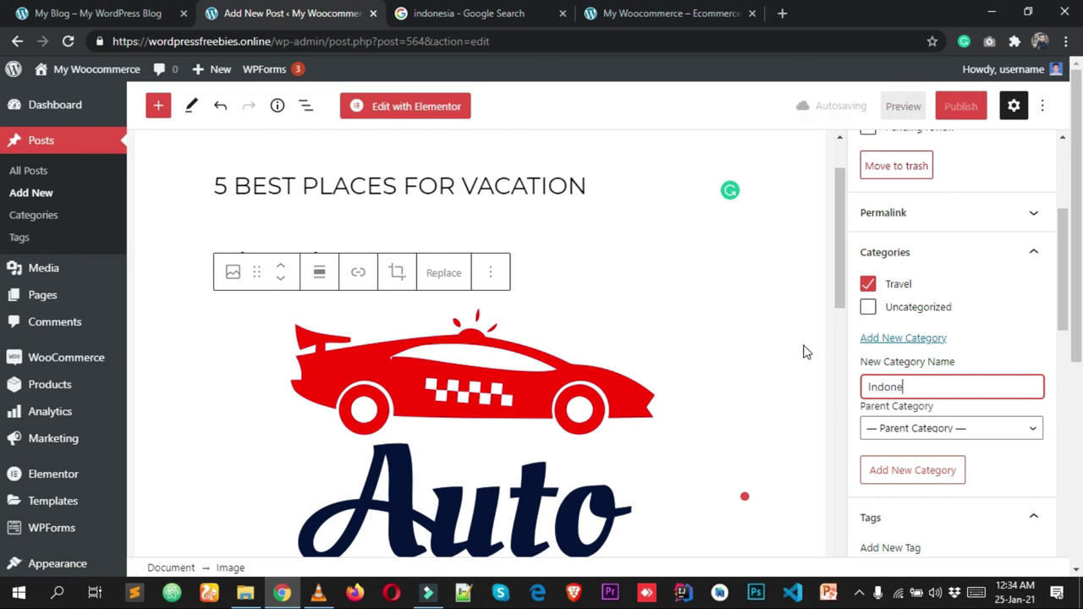
double_click(917, 385)
left_click(782, 12)
type("Indonesia")
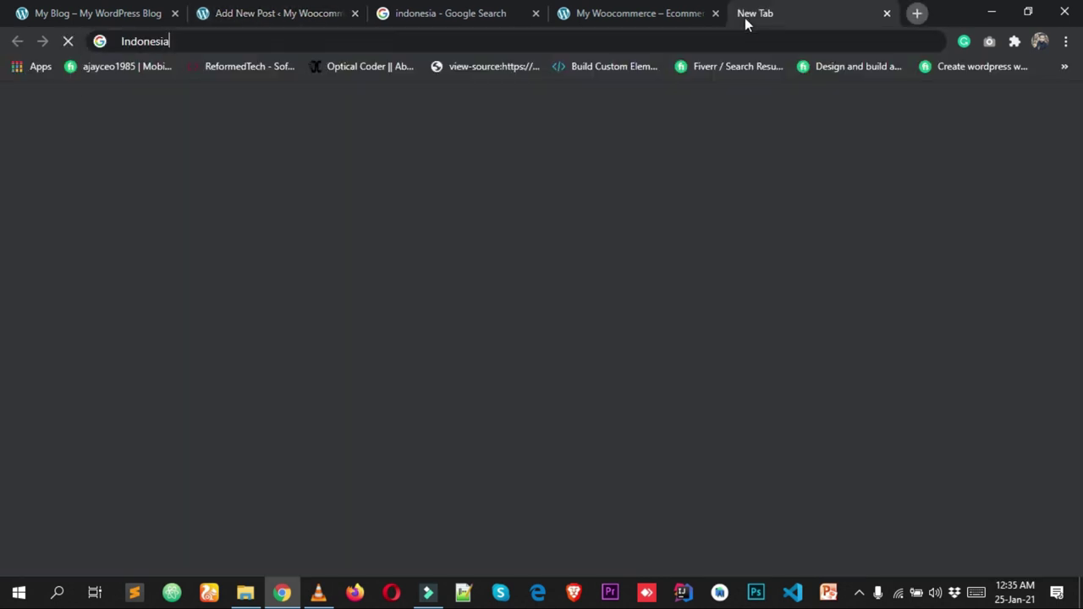
key("Return")
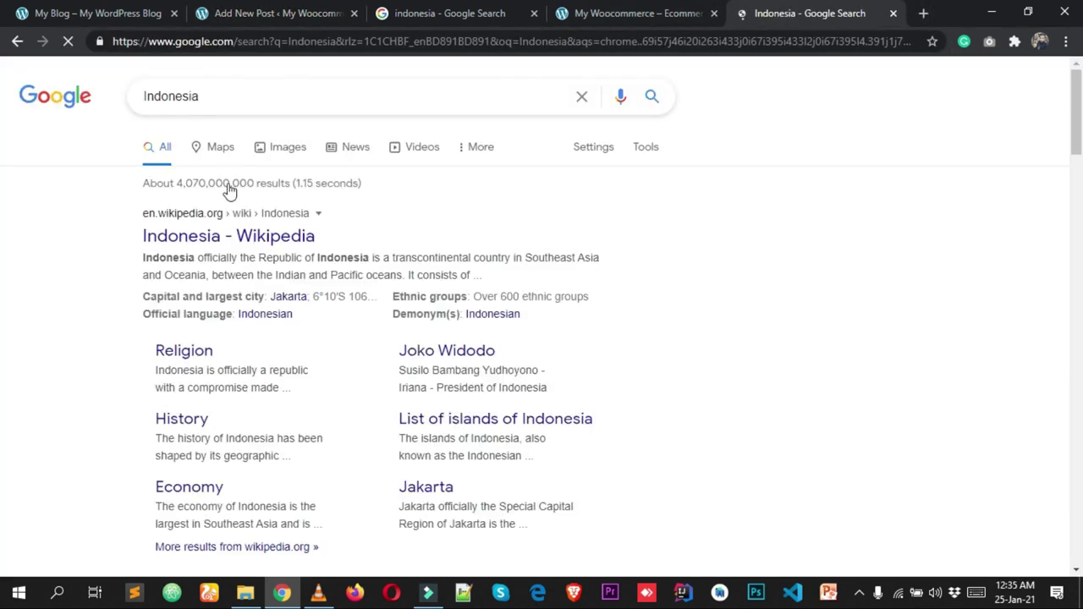
left_click(309, 8)
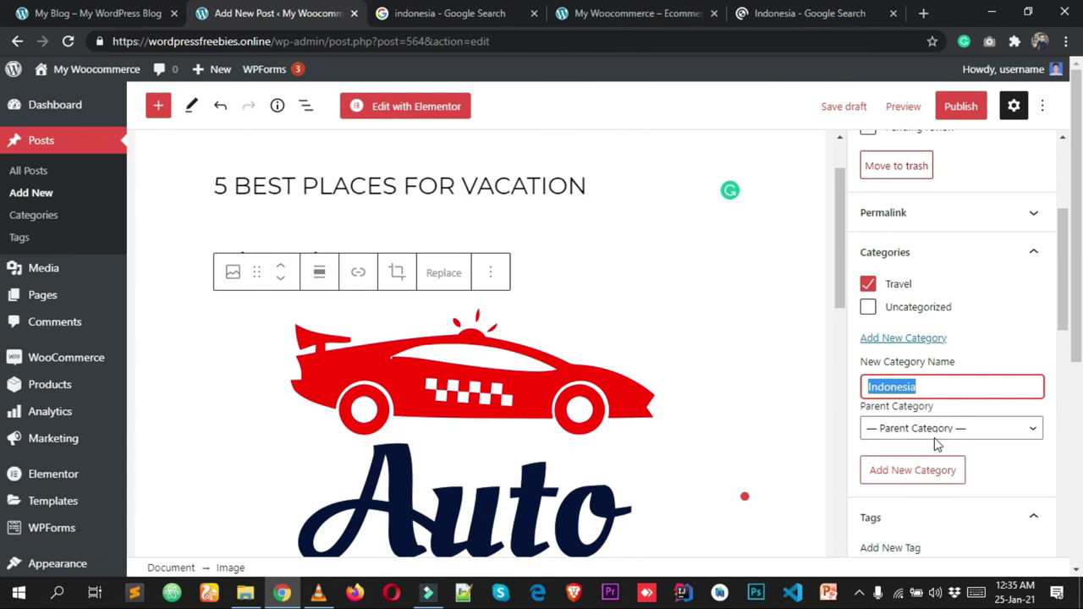
Add the Indonesia category, then a '5 best places' category with Travel as its parent
left_click(951, 383)
left_click(924, 471)
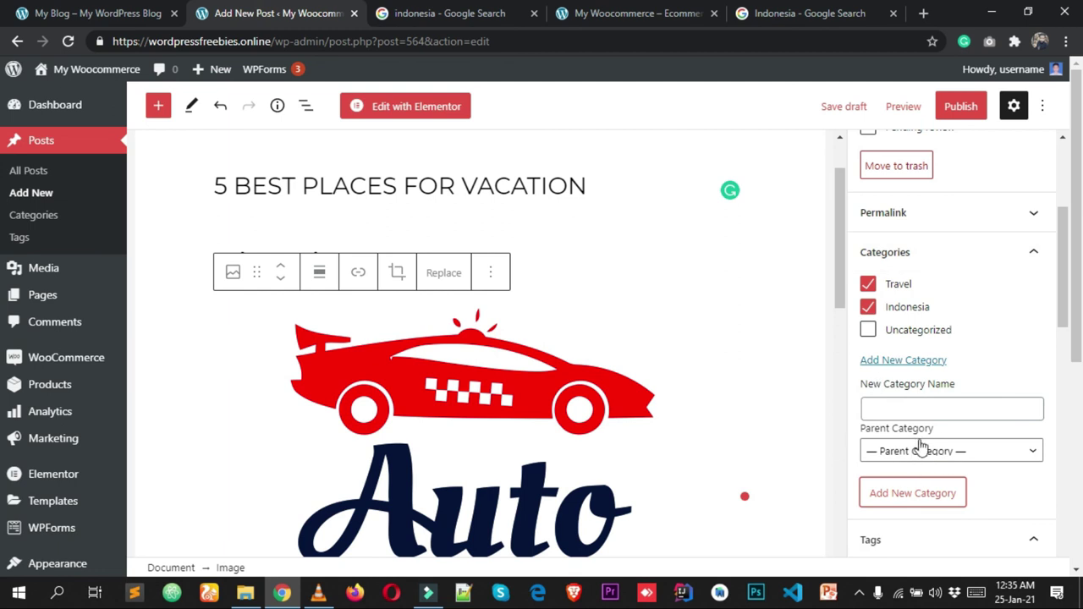
left_click(890, 407)
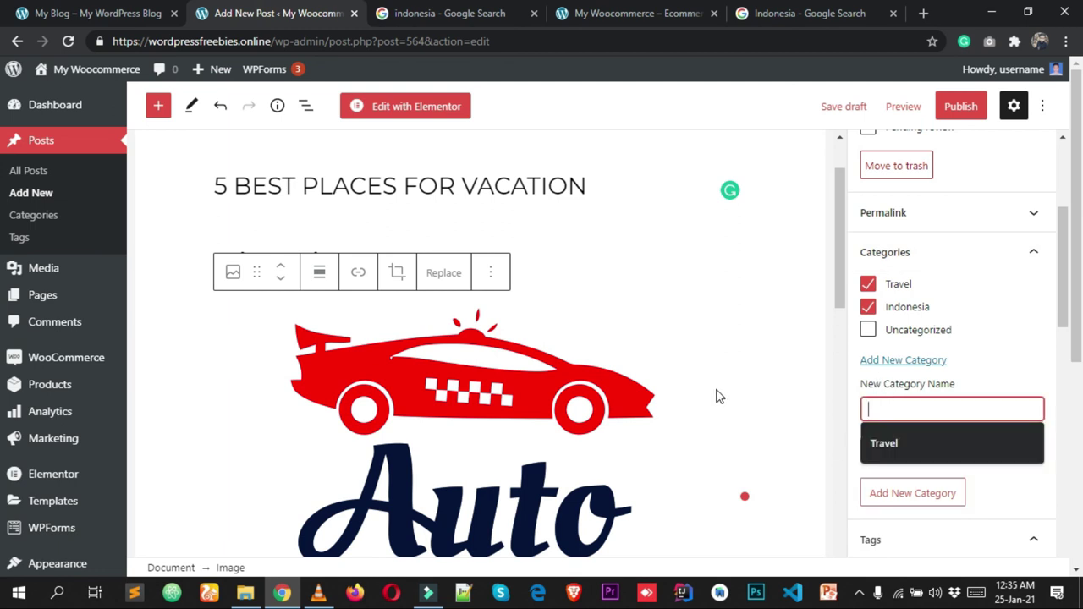
type("5 best places")
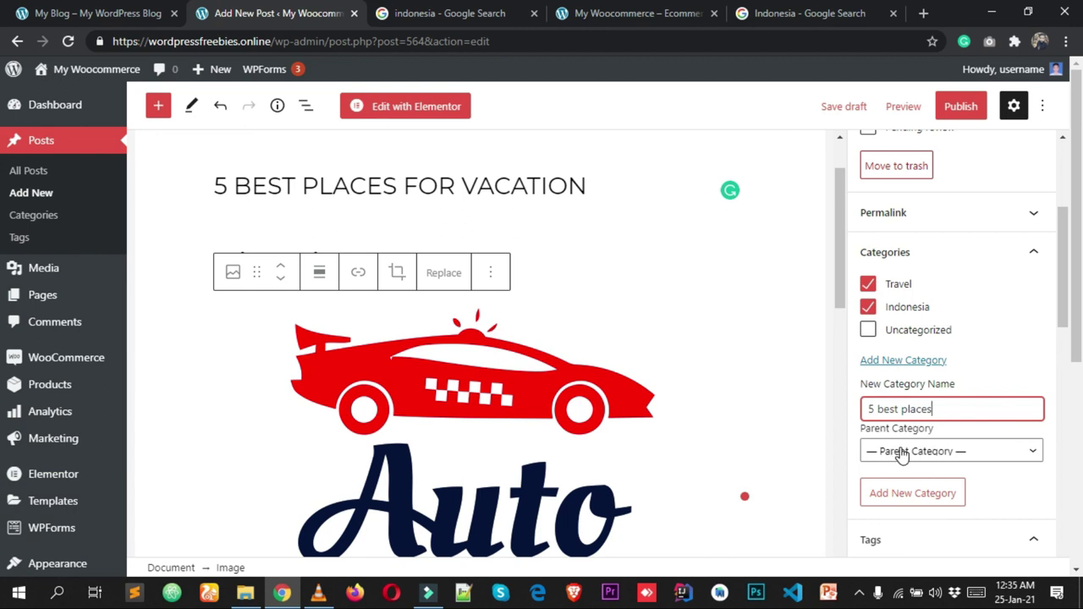
left_click(903, 455)
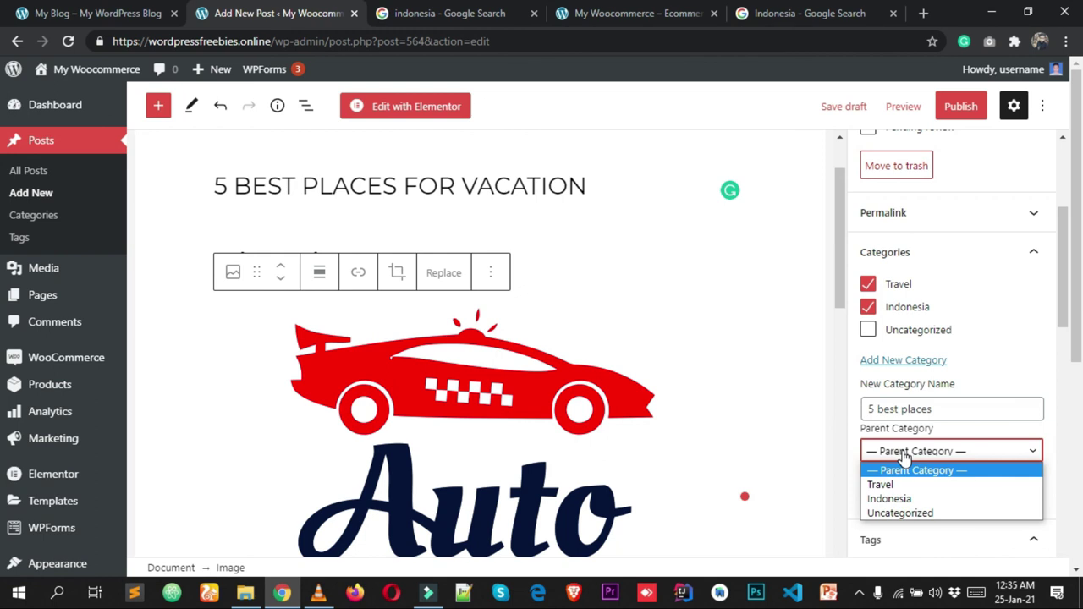
left_click(899, 484)
left_click(910, 499)
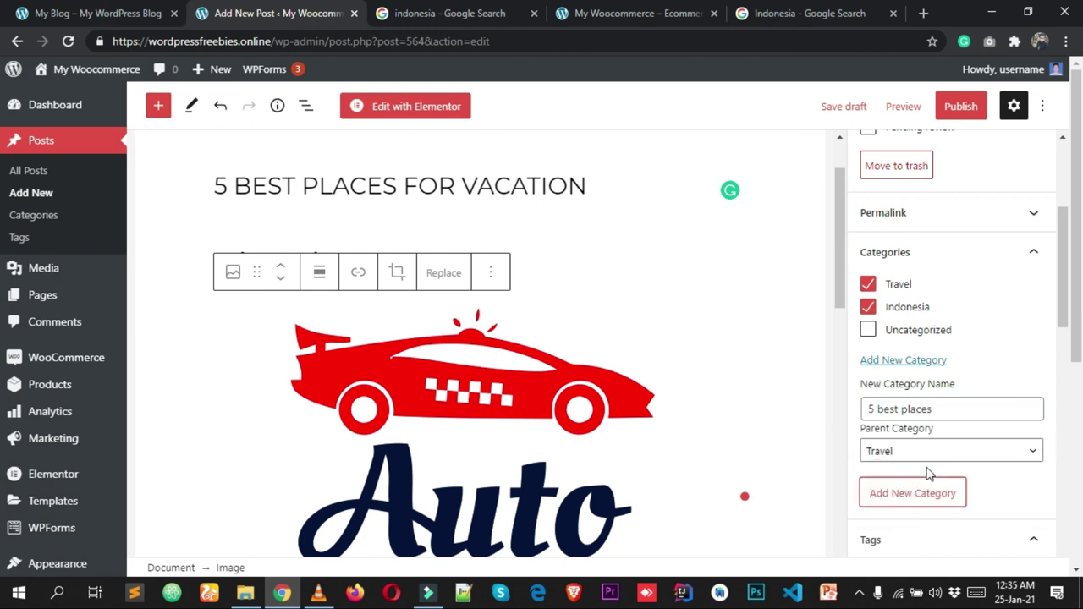
Publish the '5 Best Places for Vacation' post and open the live post in a new tab
left_click(956, 108)
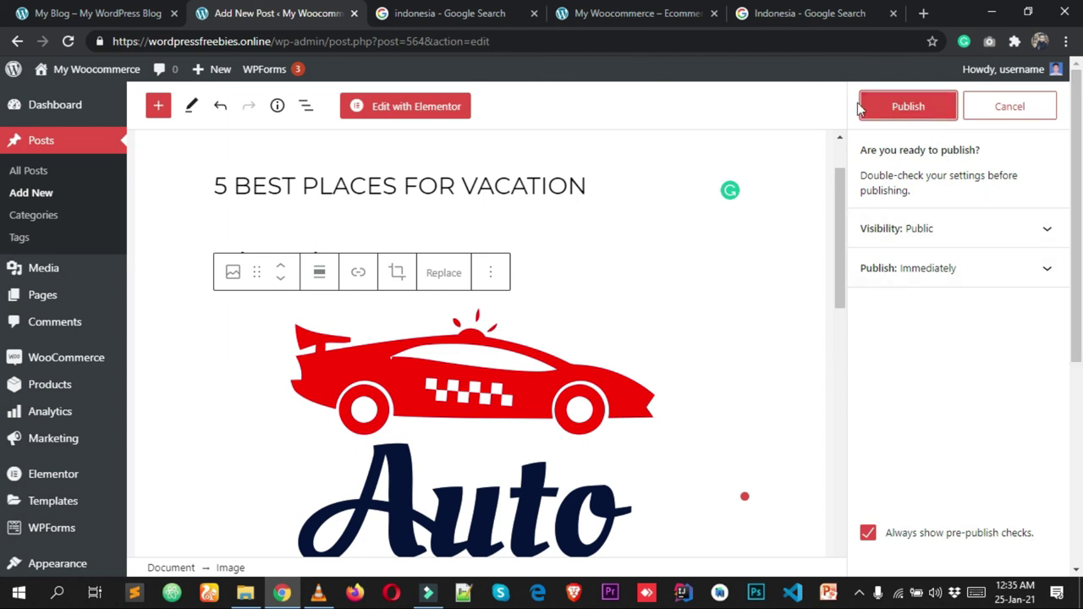
left_click(911, 111)
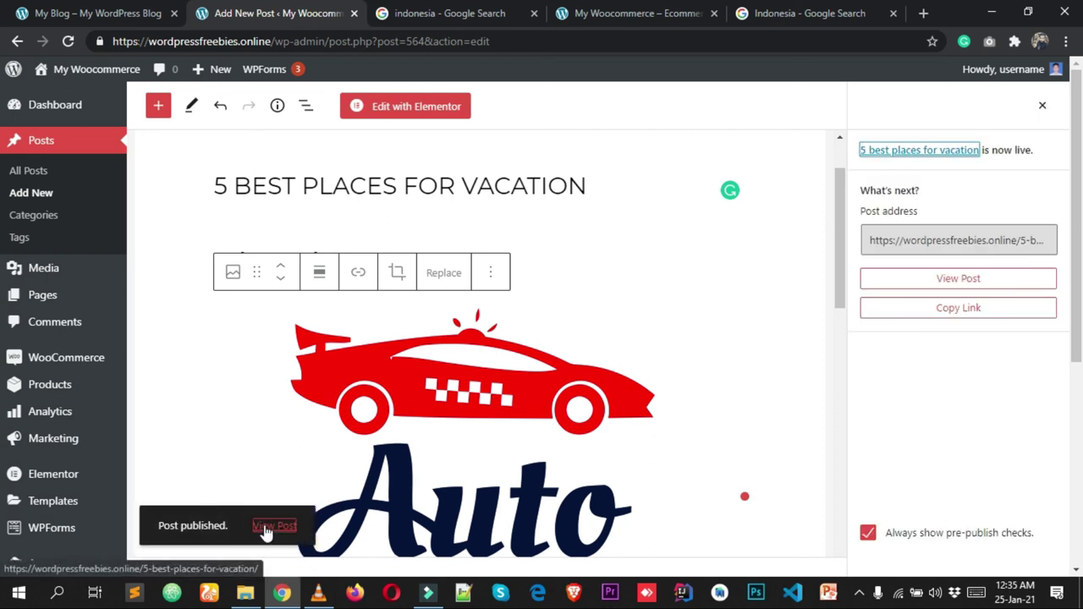
right_click(268, 526)
left_click(321, 401)
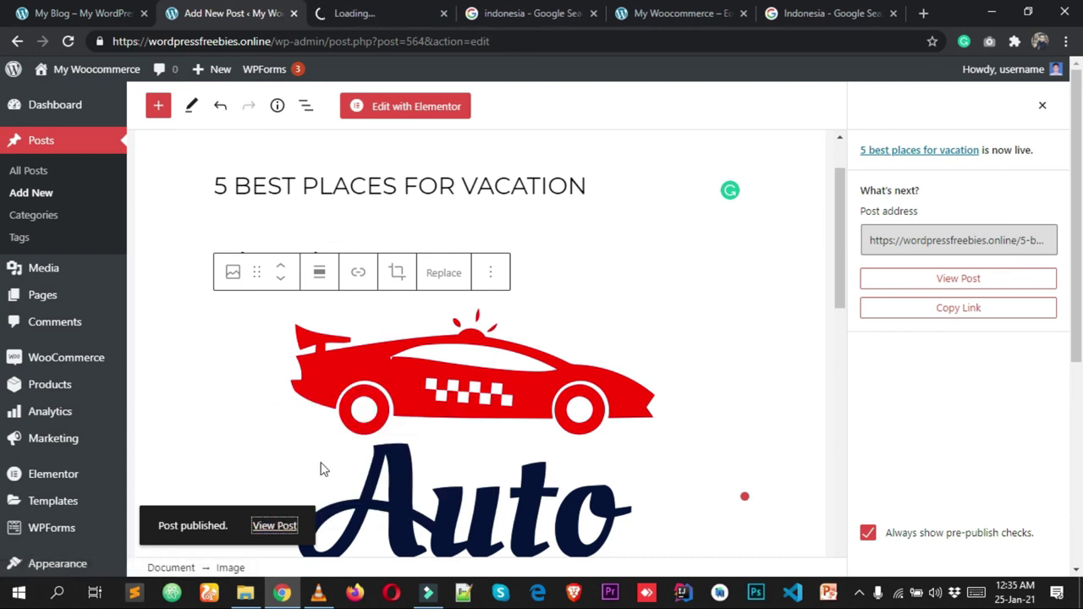
Scroll the live post past its title, categories, Bali heading and logo down to VISIT NOW
left_click(385, 10)
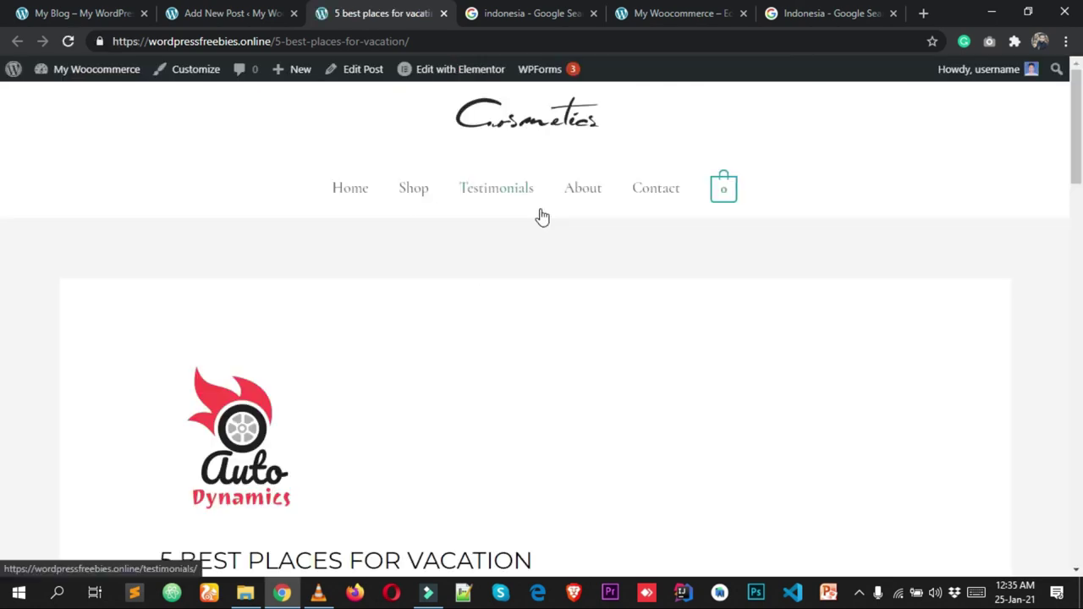
scroll(513, 279, "down", 15)
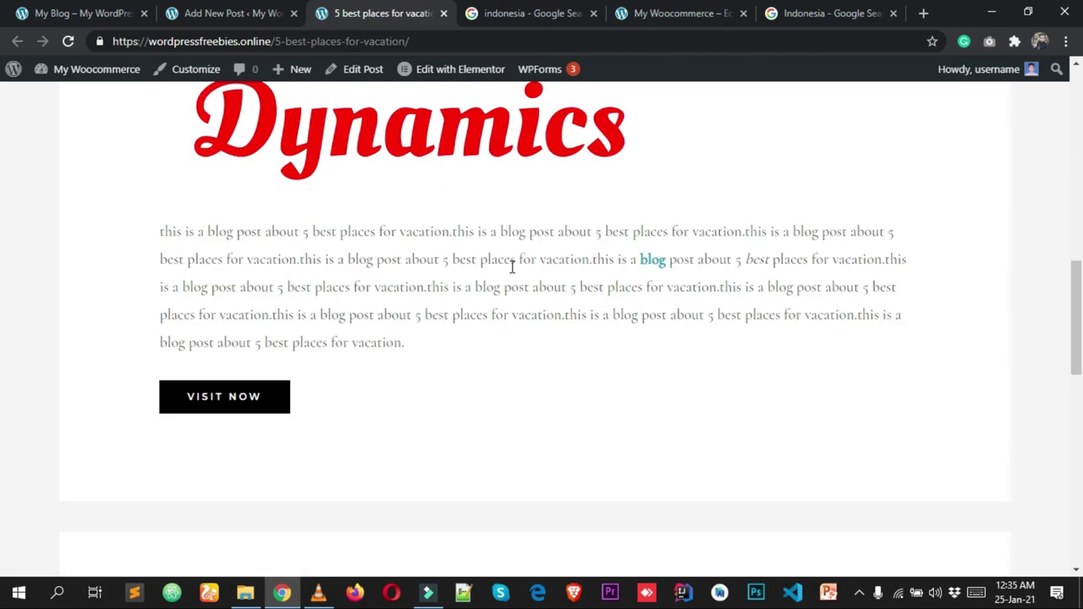
scroll(495, 290, "up", 15)
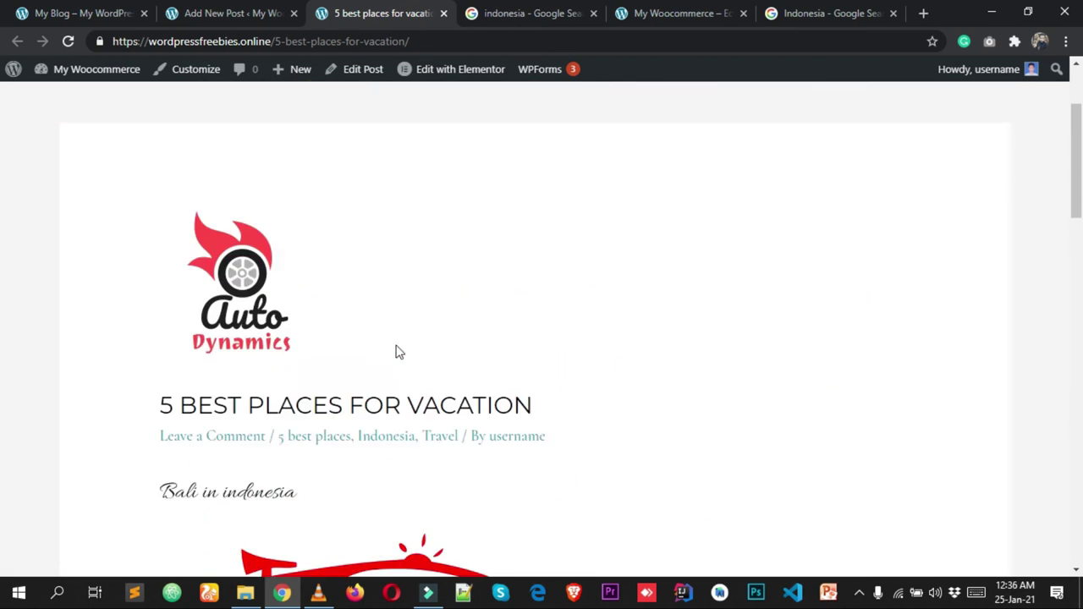
scroll(296, 358, "down", 5)
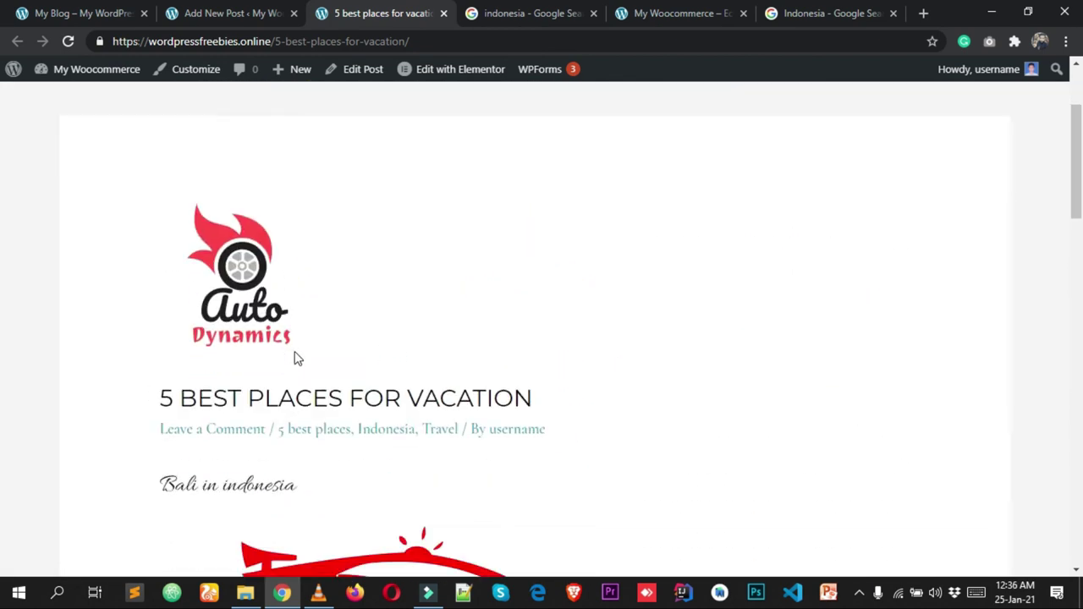
scroll(418, 198, "down", 1)
scroll(401, 225, "up", 2)
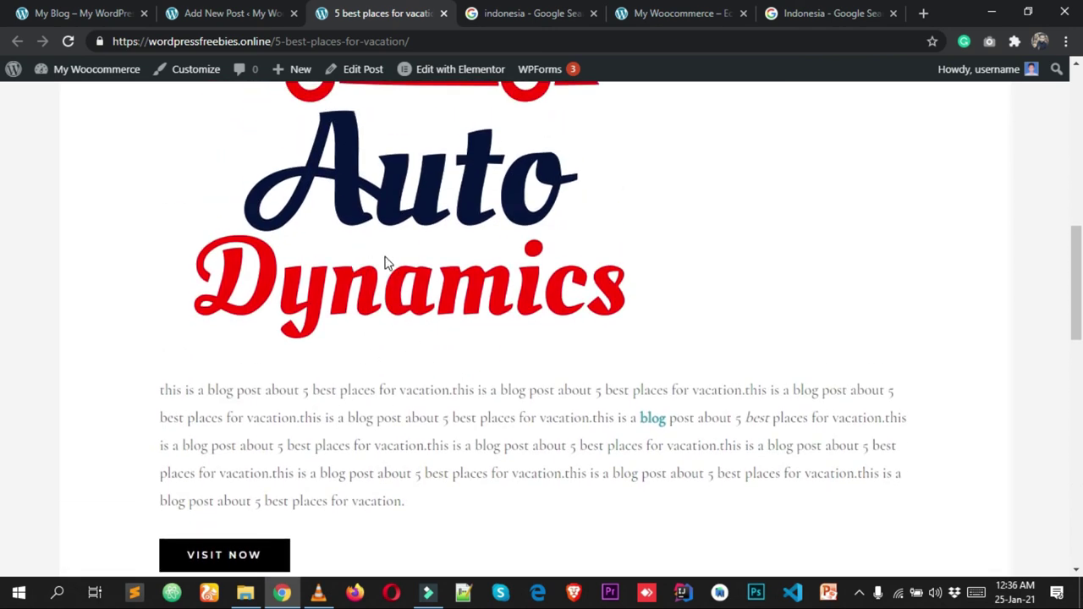
scroll(377, 269, "down", 2)
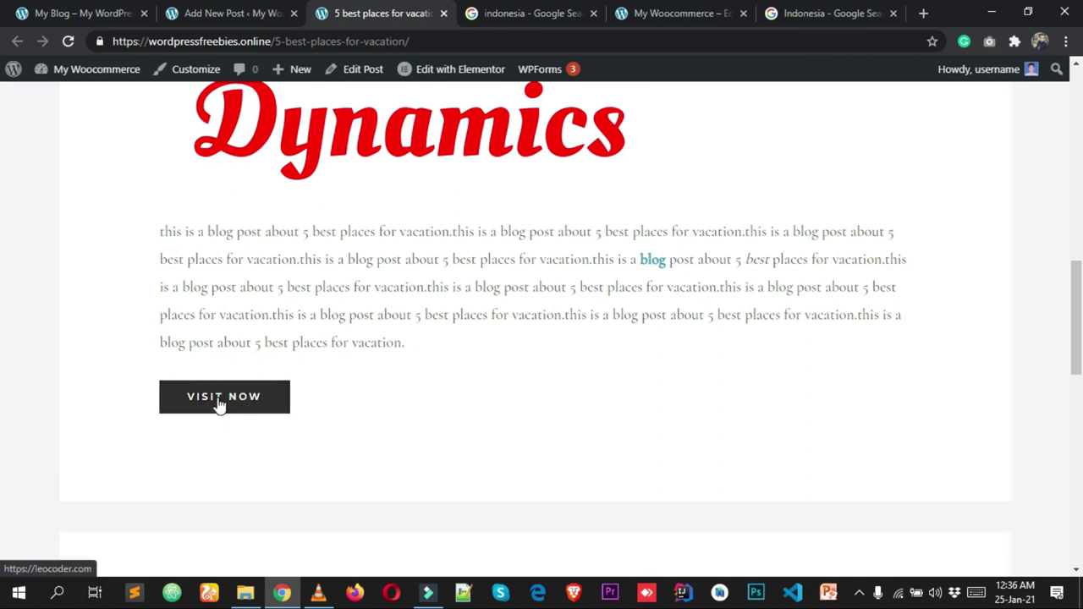
Follow the post's VISIT NOW link and scroll through the leocoder.com homepage
left_click(218, 404)
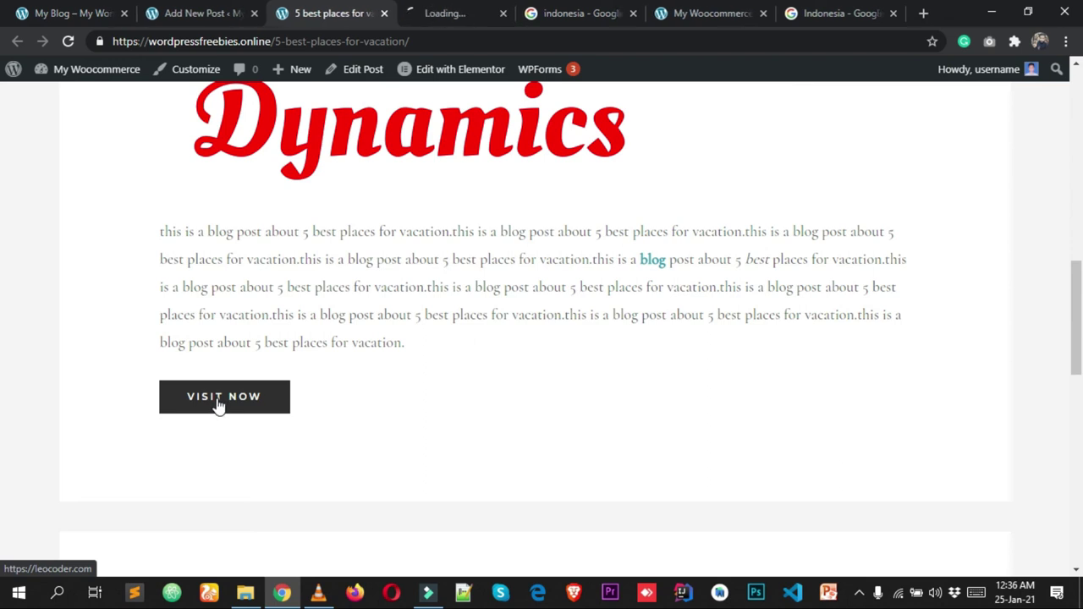
left_click(488, 8)
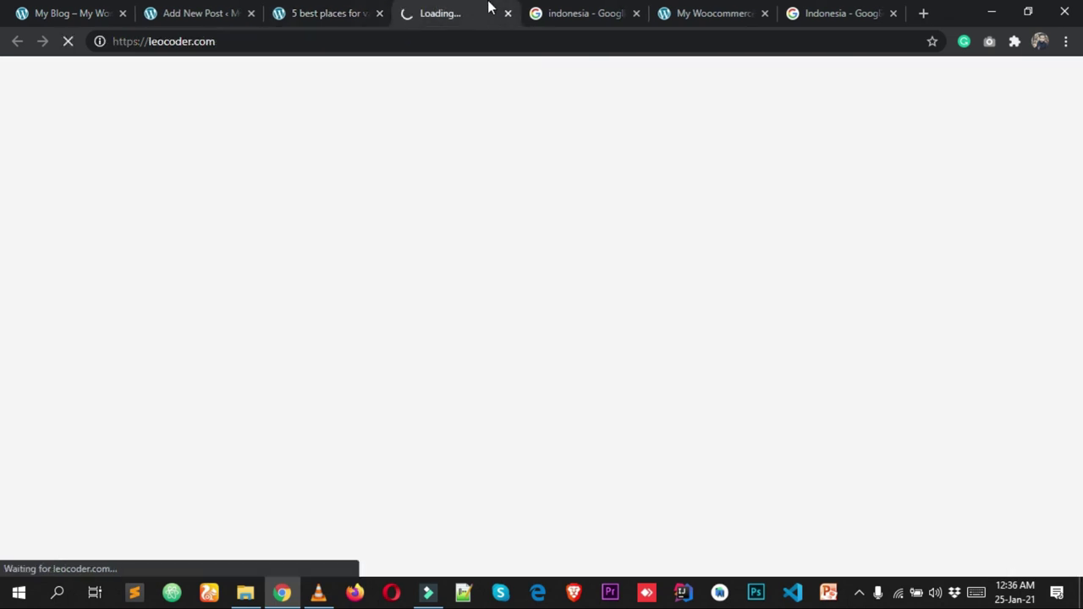
left_click(373, 10)
left_click(450, 10)
scroll(402, 253, "down", 2)
scroll(403, 253, "up", 2)
scroll(426, 225, "down", 3)
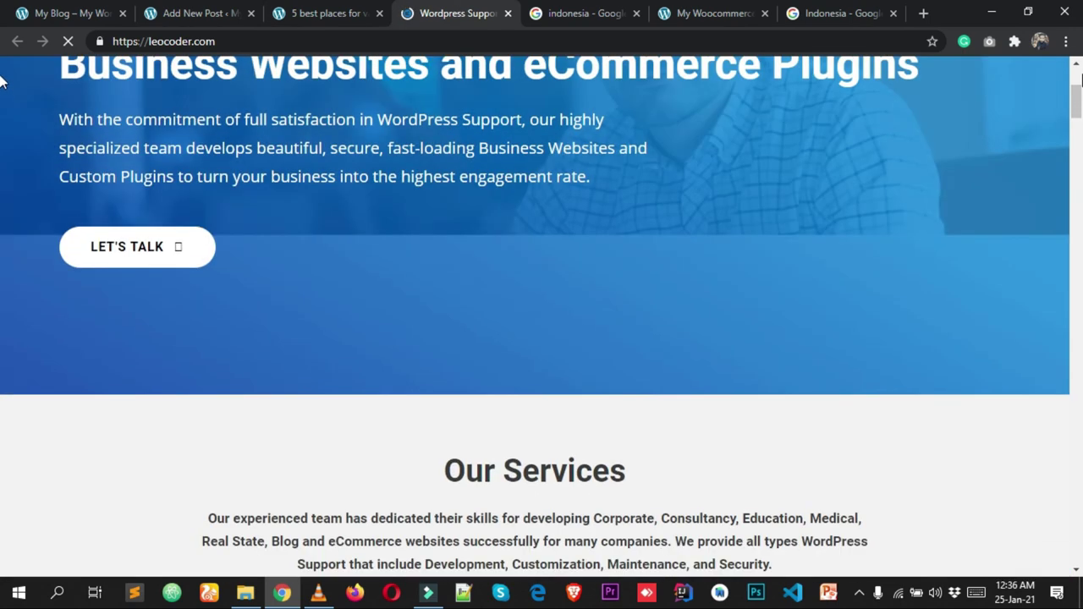
scroll(3, 205, "down", 10)
scroll(2, 455, "up", 15)
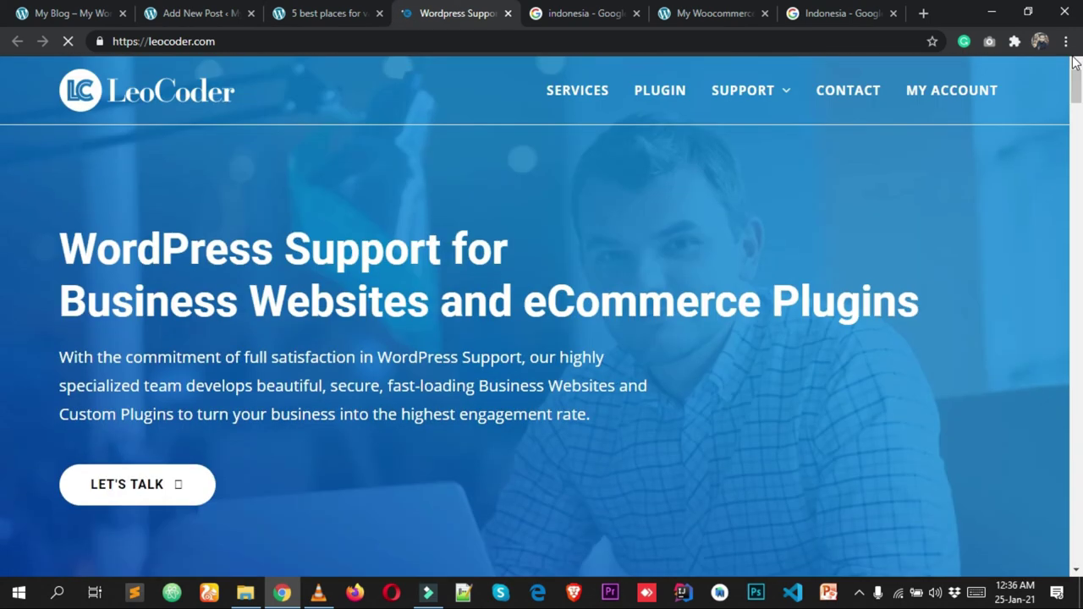
scroll(630, 158, "down", 2)
scroll(652, 186, "up", 3)
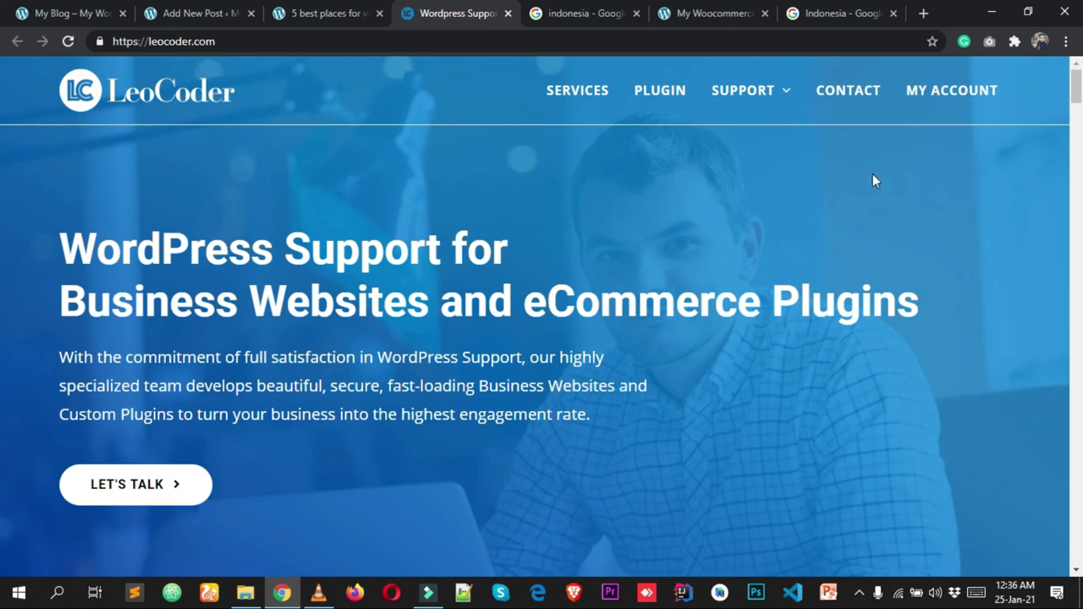
scroll(2, 109, "down", 10)
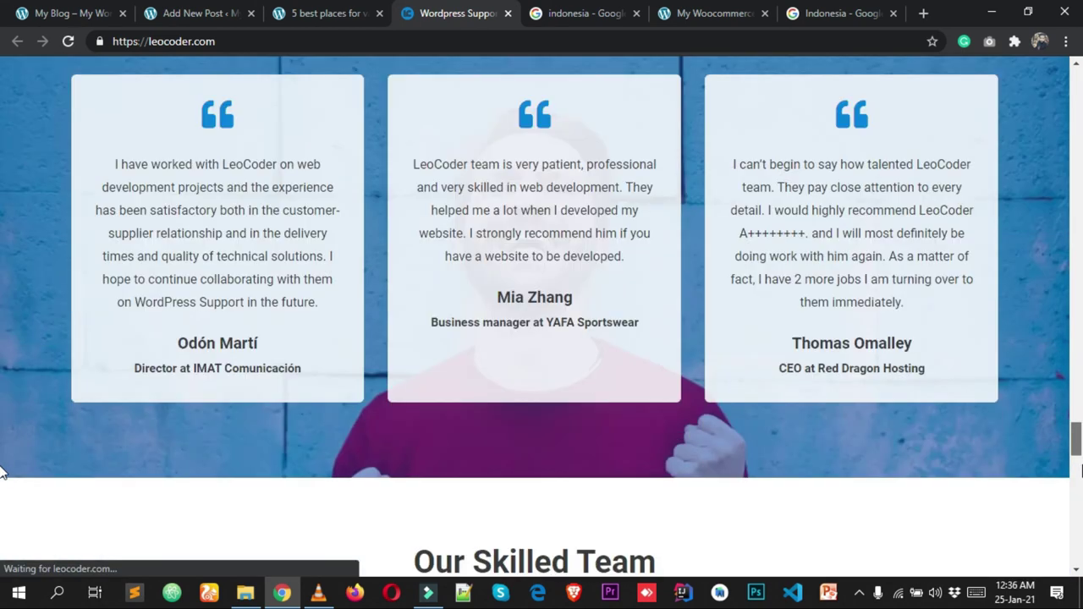
scroll(2, 457, "up", 10)
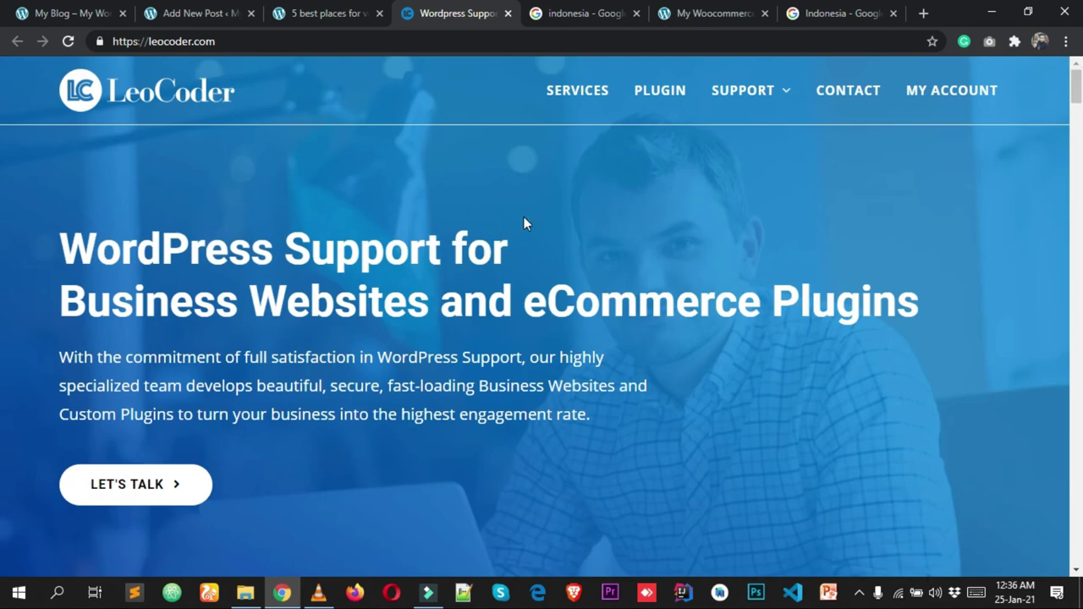
Close the LeoCoder tab, glance at the live post, and go back to the post editor
left_click(508, 13)
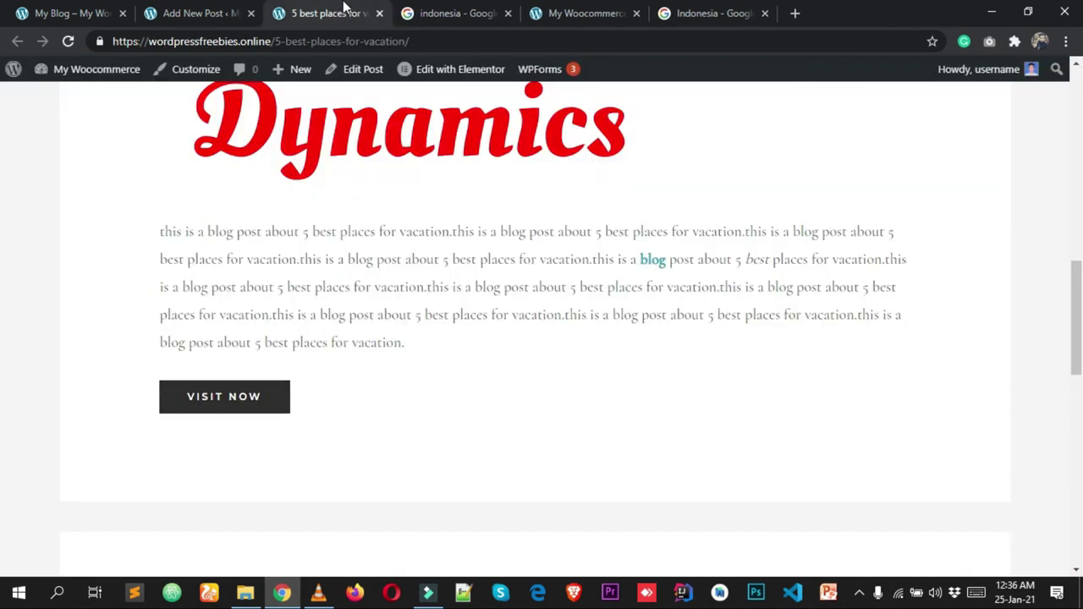
scroll(372, 330, "up", 10)
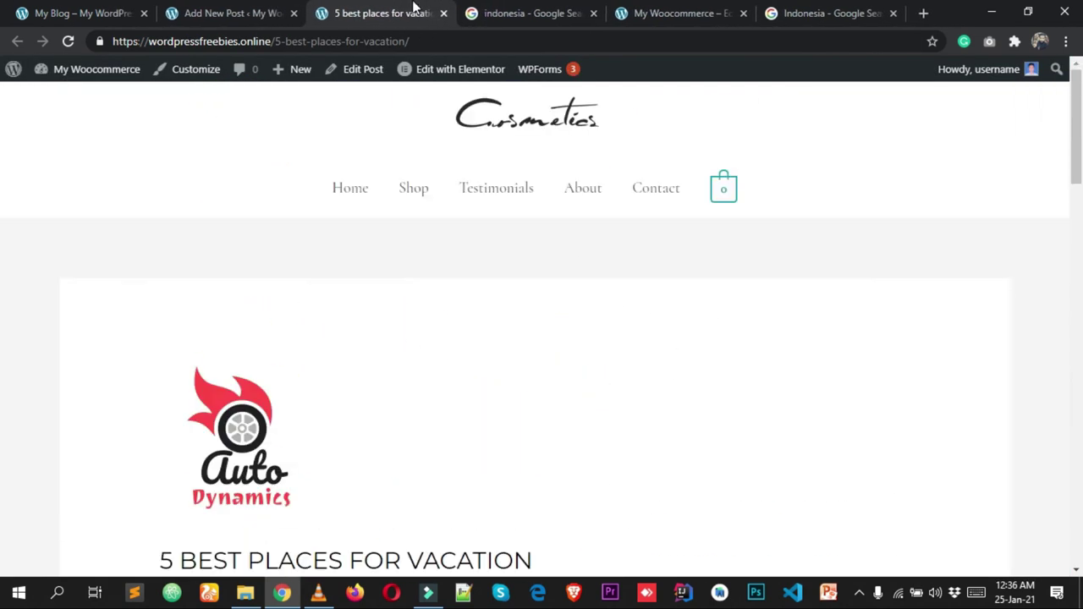
left_click(266, 7)
scroll(508, 319, "up", 1)
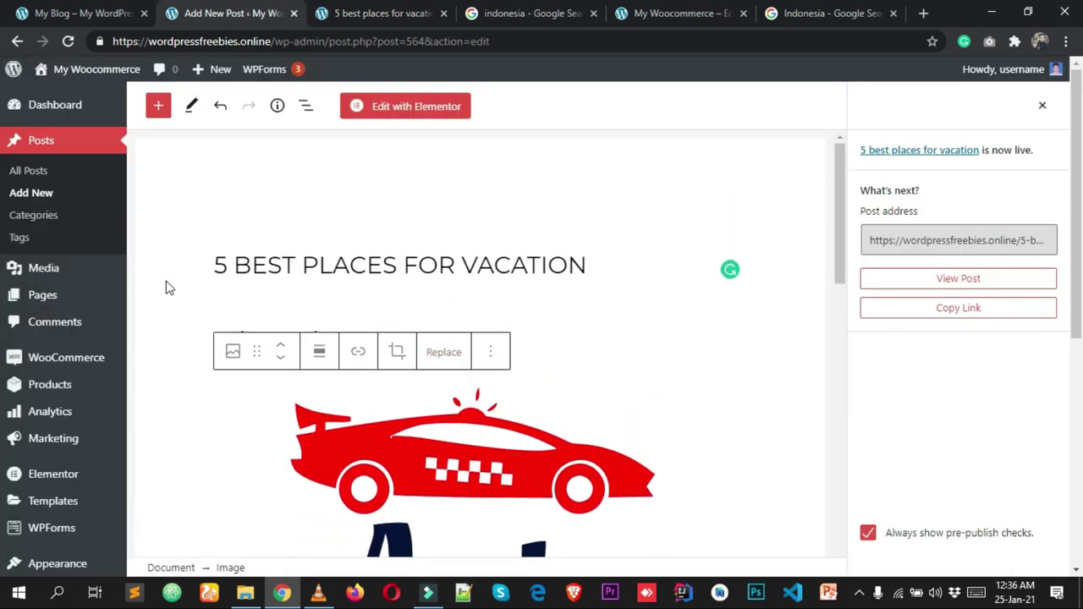
left_click(364, 12)
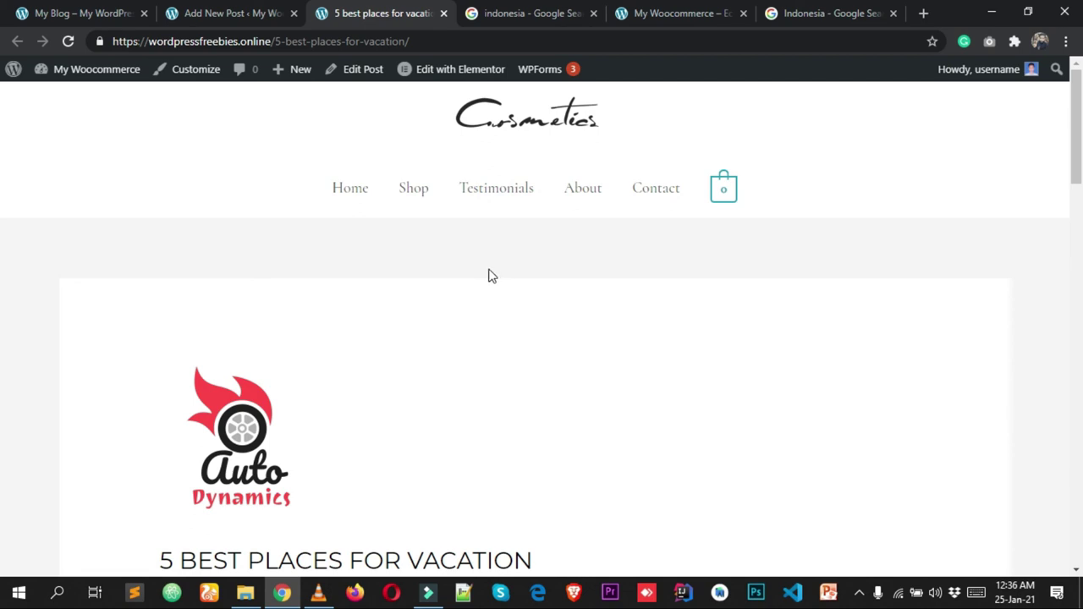
left_click(259, 10)
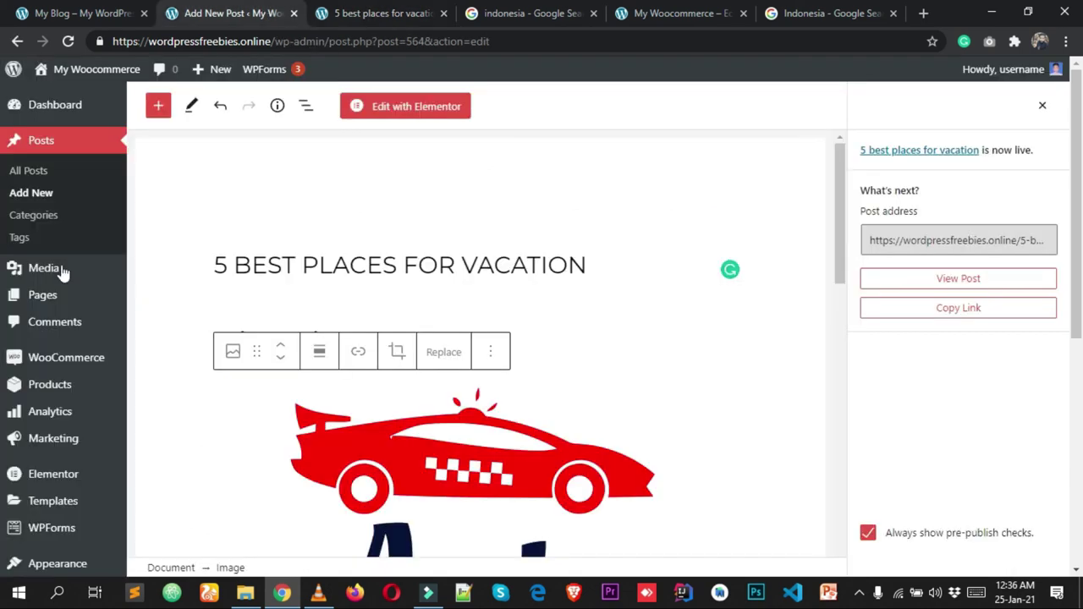
Browse the All Pages list, then start a new page with Add New
left_click(59, 293)
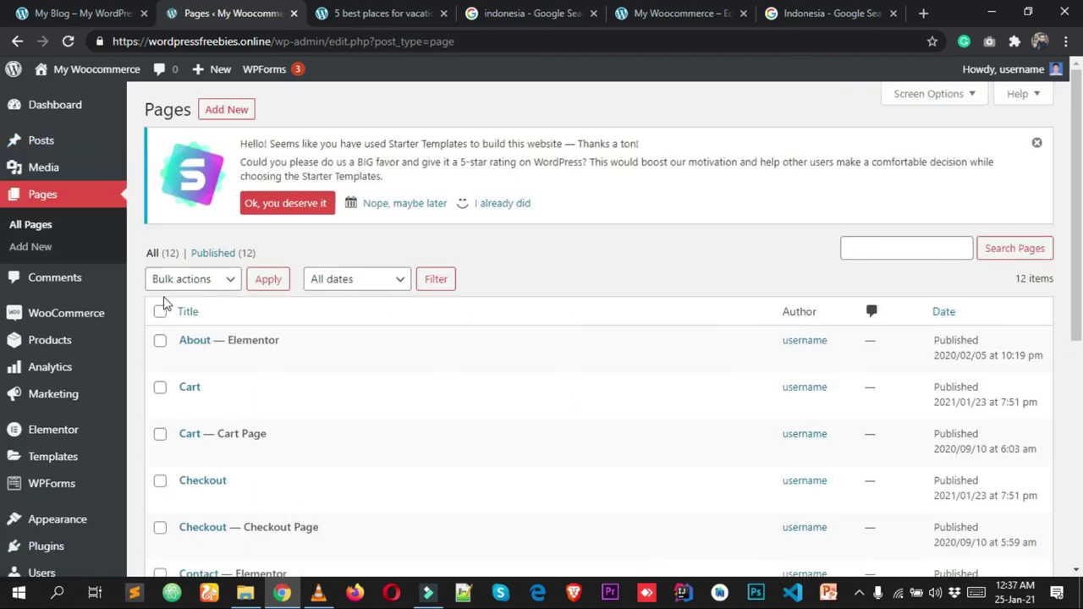
scroll(275, 347, "down", 2)
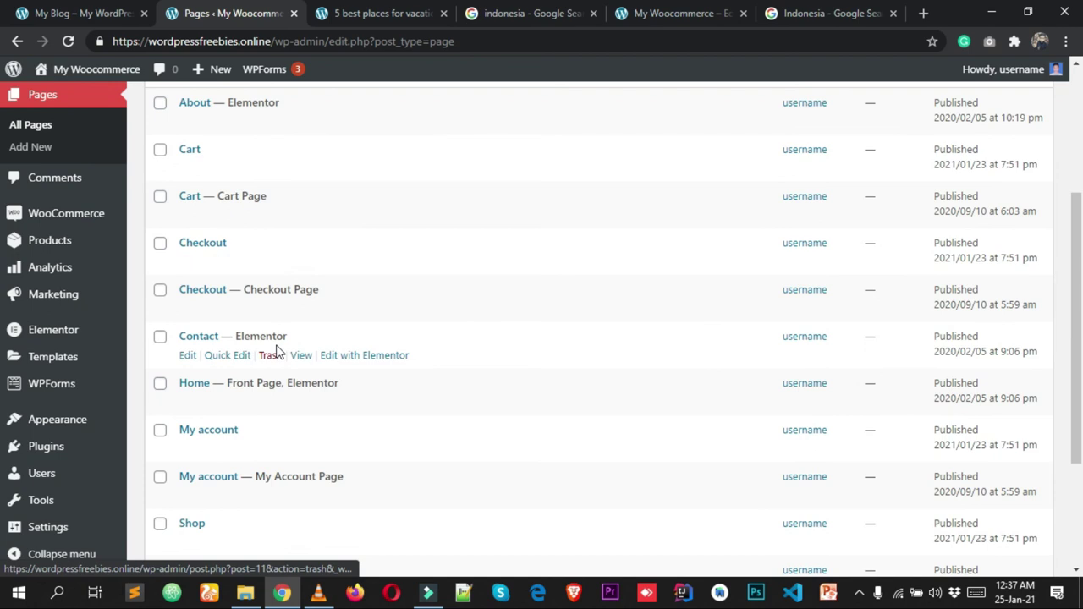
scroll(275, 351, "up", 4)
scroll(288, 355, "down", 6)
scroll(288, 362, "down", 2)
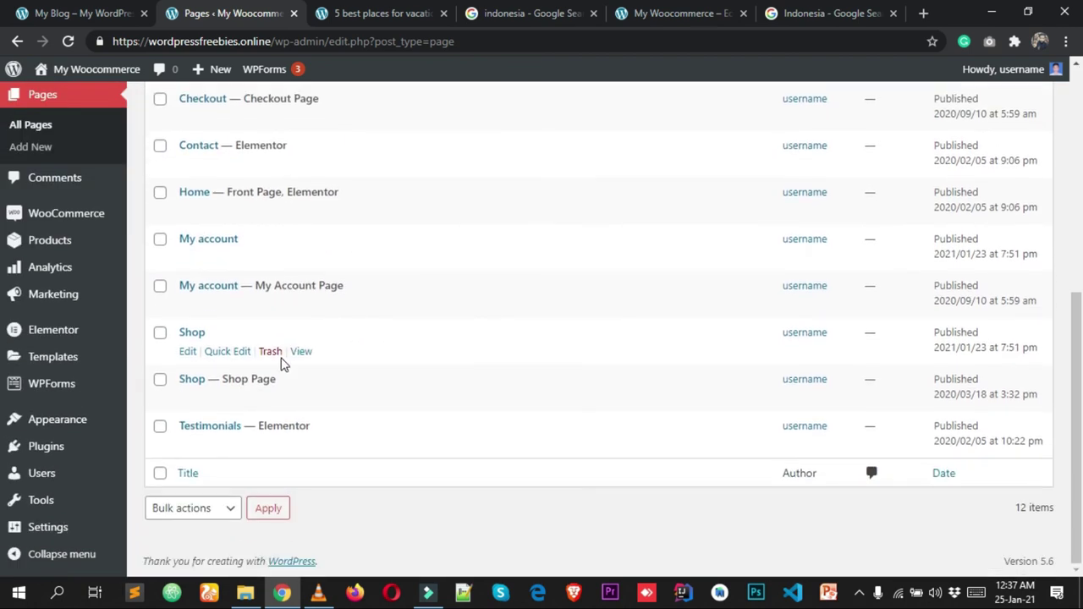
scroll(283, 364, "up", 3)
scroll(281, 370, "down", 2)
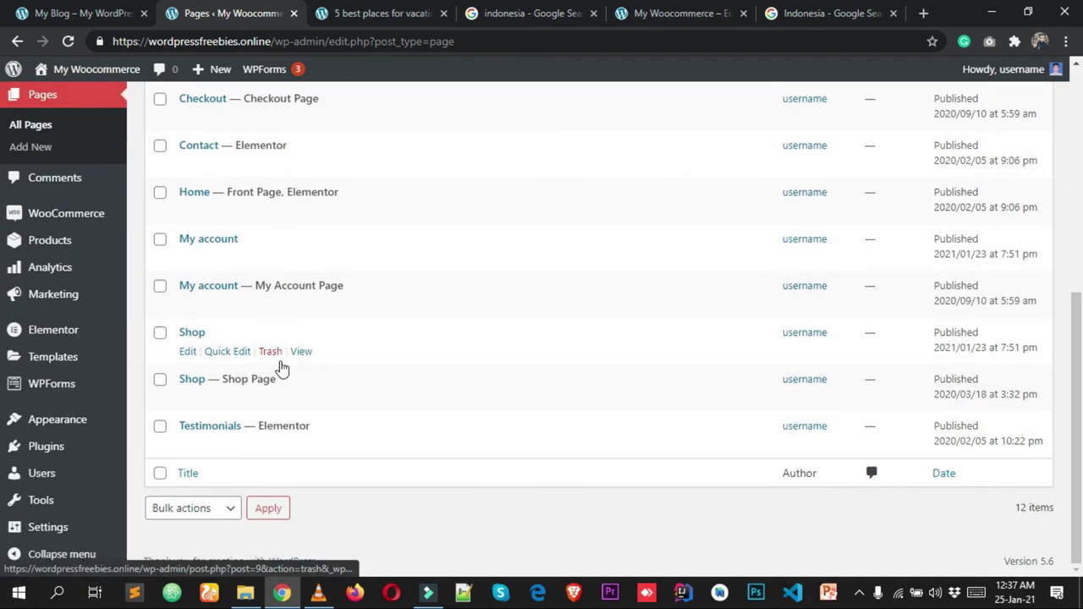
scroll(288, 389, "up", 5)
scroll(288, 385, "down", 2)
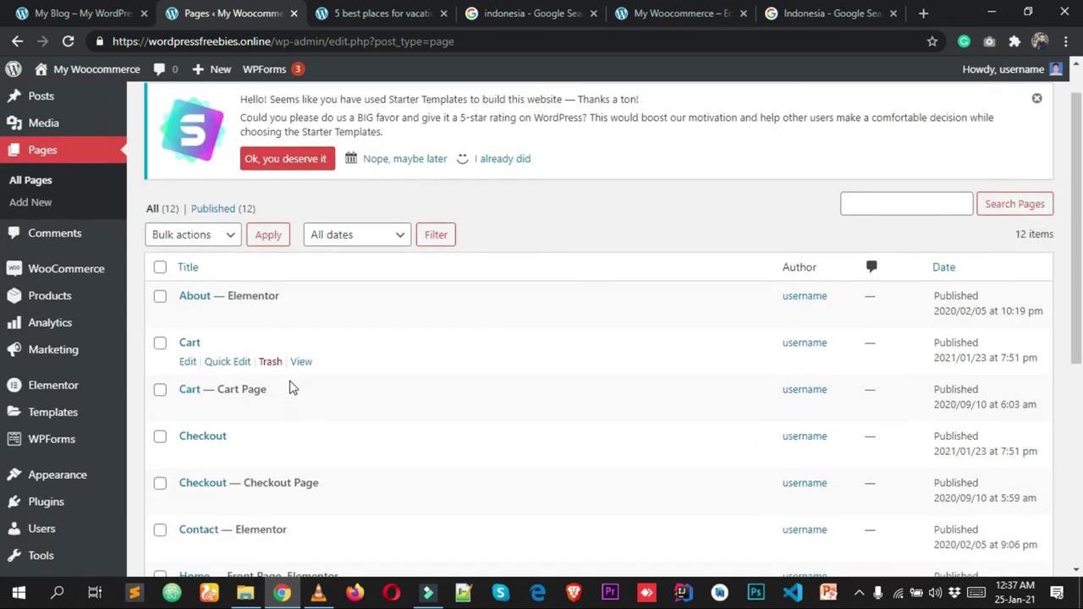
scroll(288, 385, "up", 2)
left_click(239, 119)
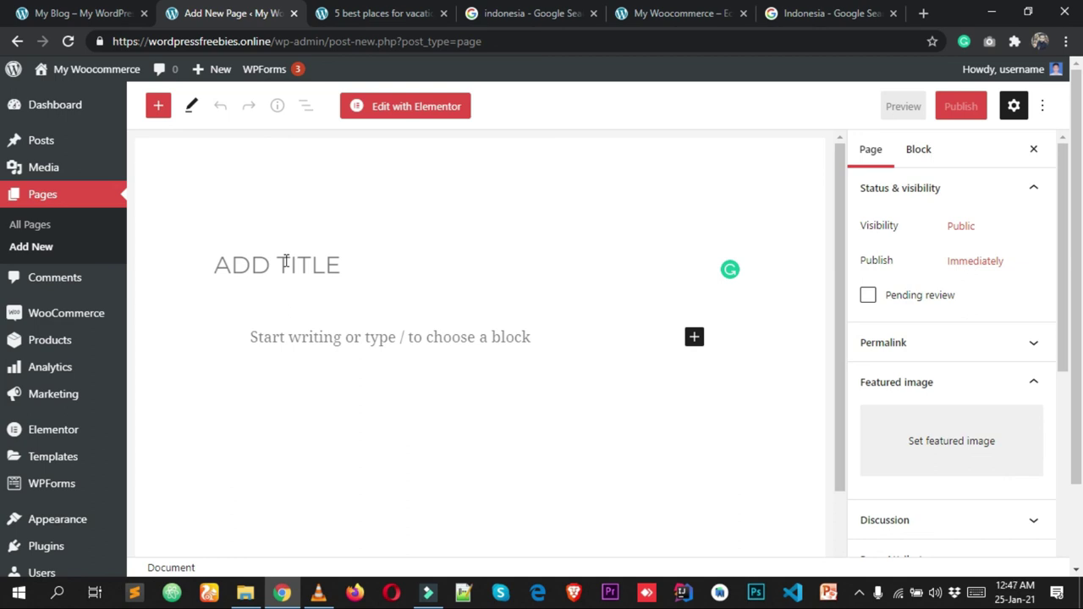
Title the new page 'BLOG' and leave its body empty
left_click(286, 263)
type("BLOG")
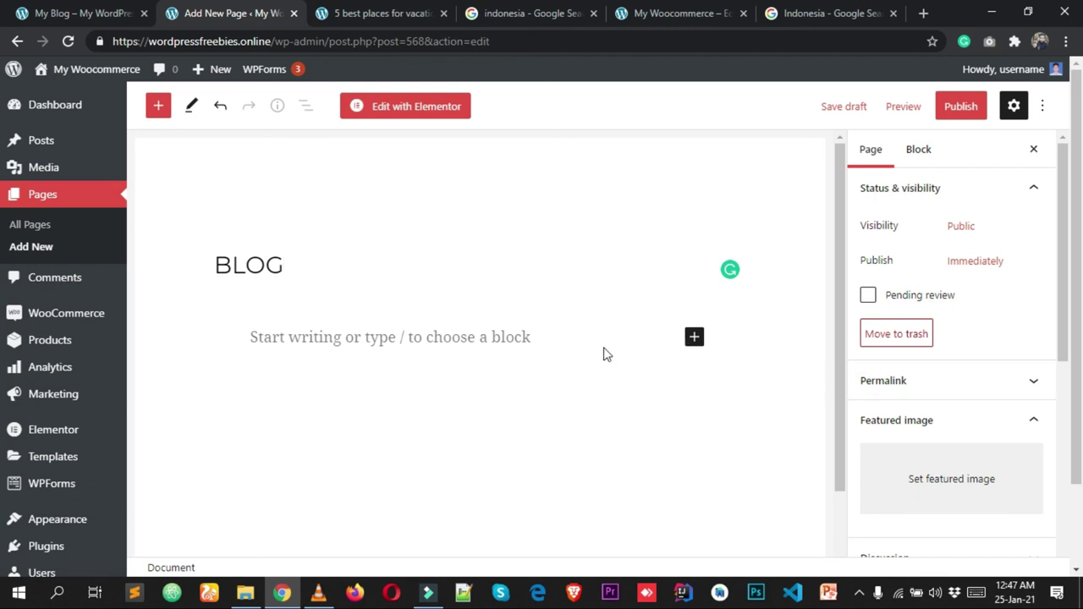
left_click(694, 337)
left_click(507, 330)
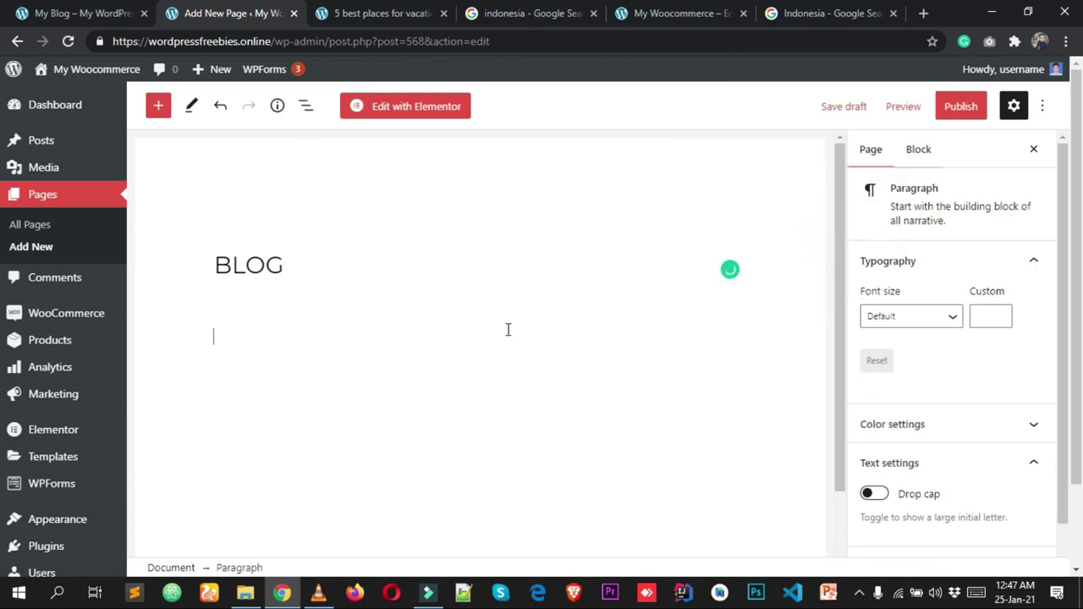
left_click(513, 257)
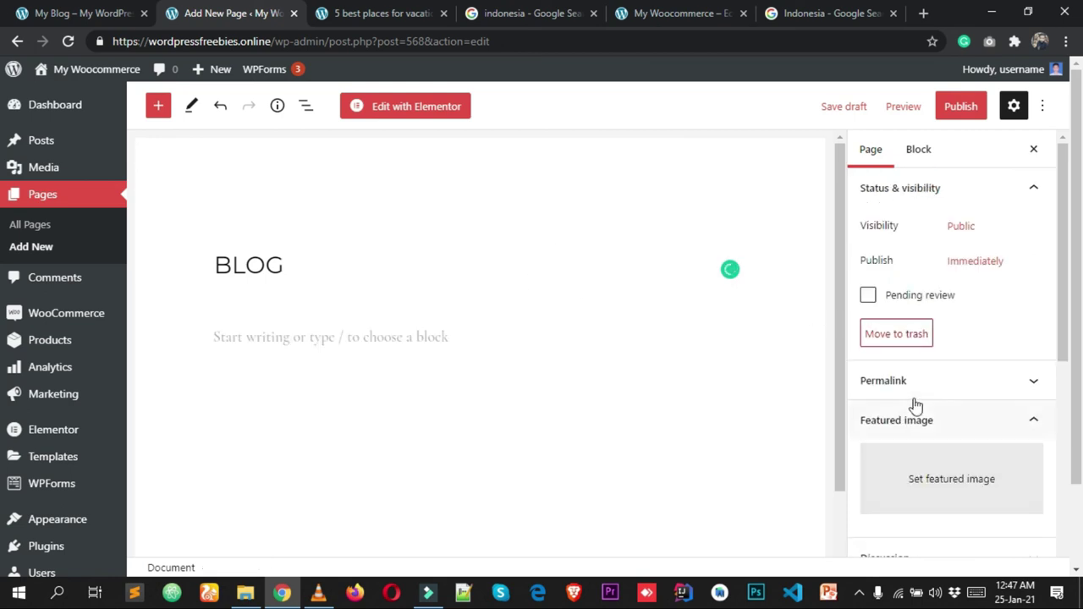
Publish the BLOG page and open the published page in a new tab
left_click(962, 108)
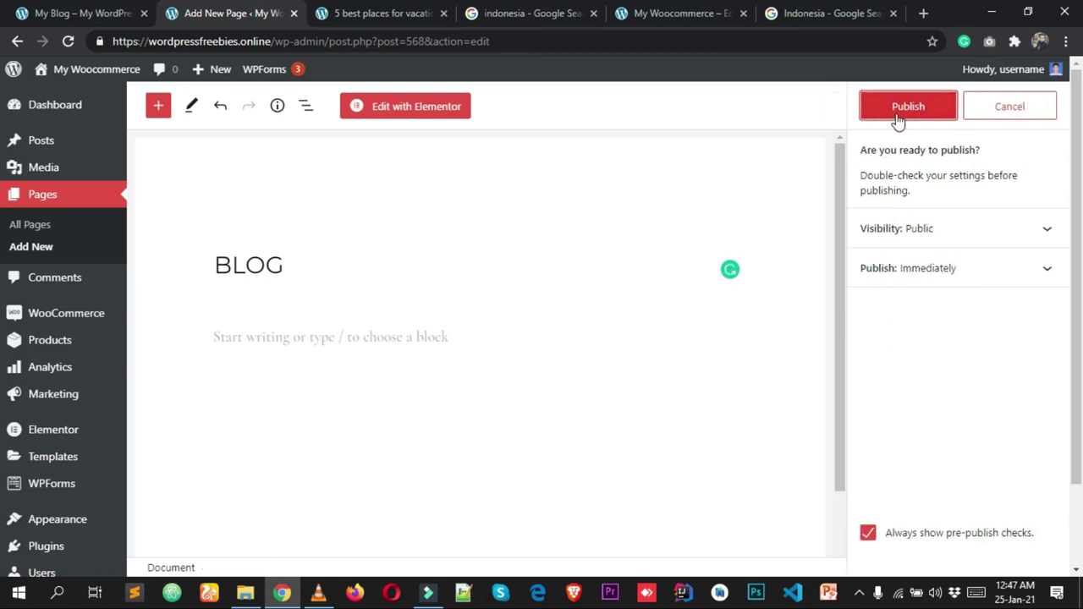
left_click(897, 114)
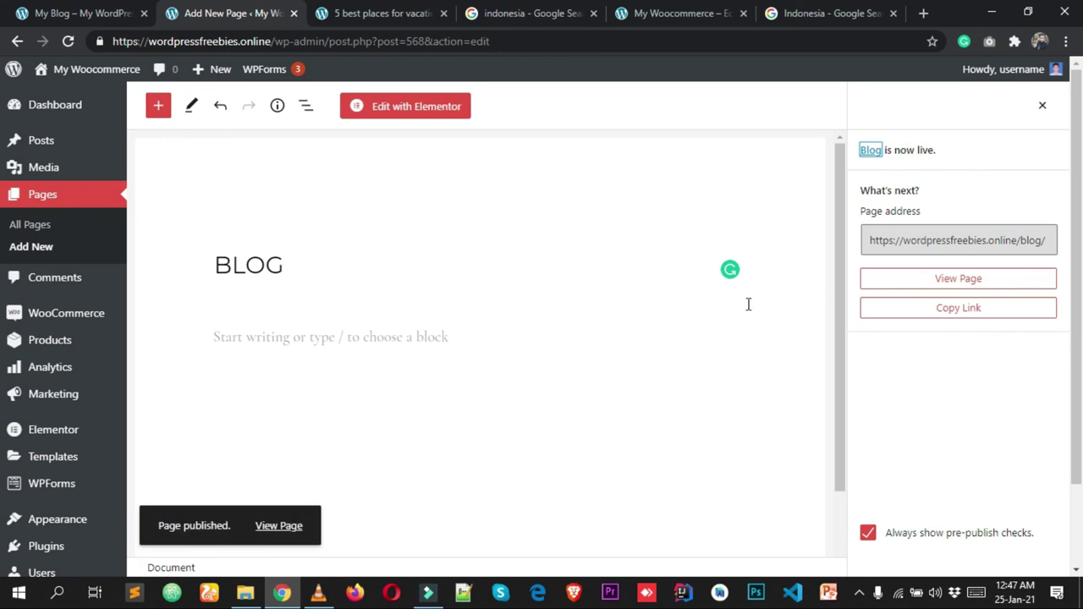
right_click(284, 524)
left_click(344, 404)
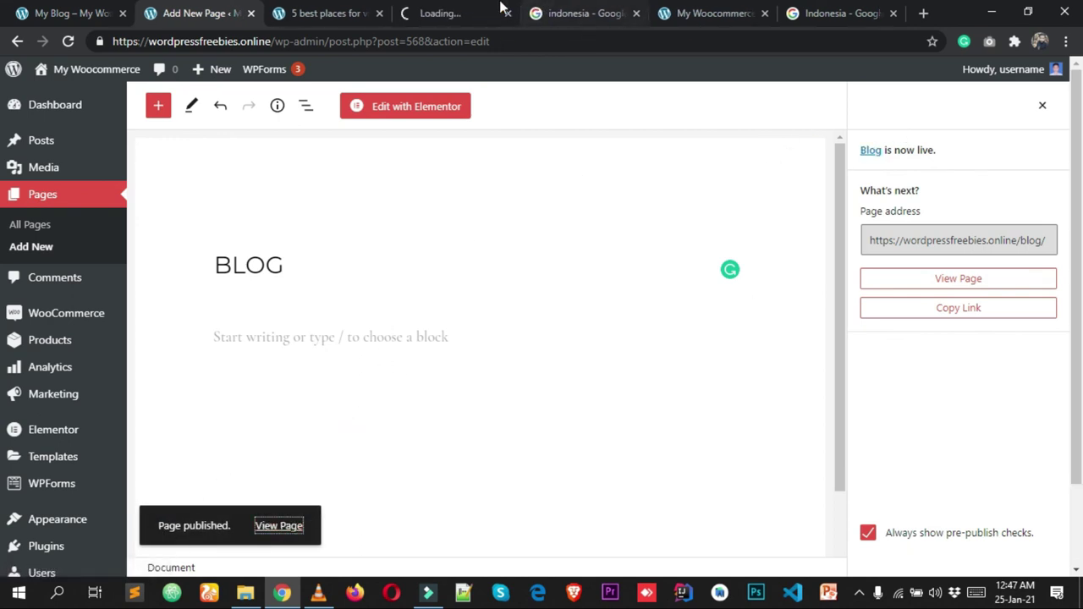
Check the live BLOG page at /blog/, then return to the page editor
left_click(457, 10)
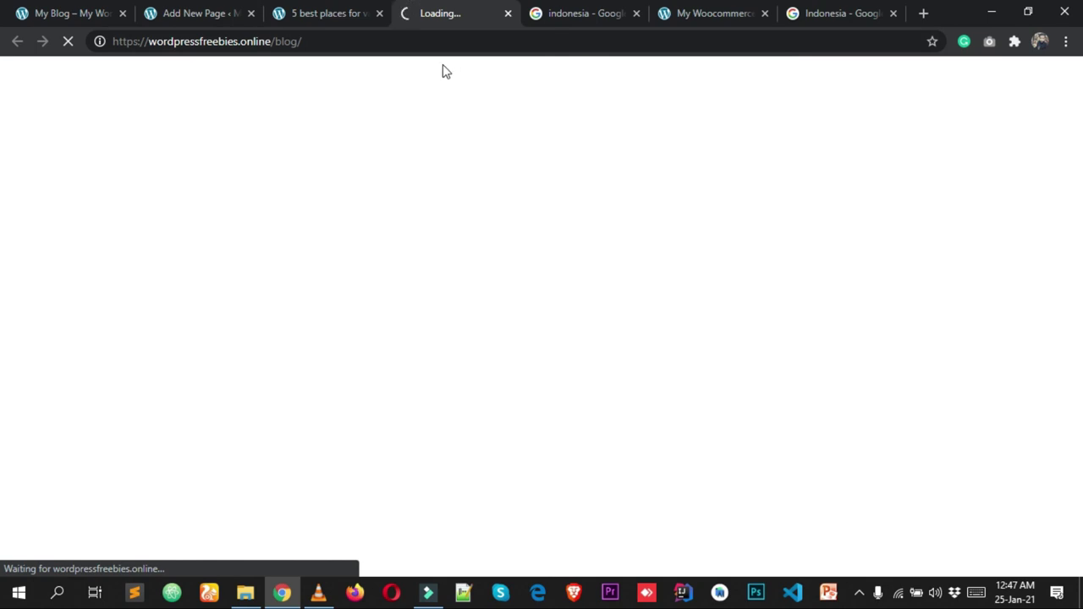
scroll(508, 330, "down", 4)
scroll(516, 325, "up", 4)
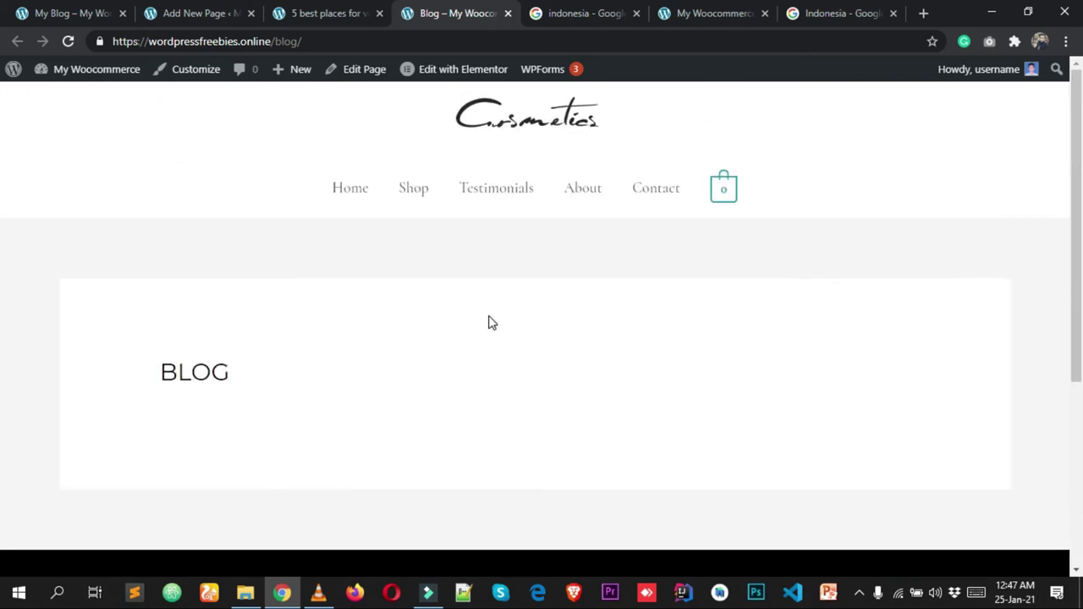
left_click(344, 10)
left_click(225, 11)
left_click(372, 10)
left_click(440, 10)
left_click(323, 10)
left_click(199, 12)
scroll(51, 435, "down", 1)
mouse_move(85, 443)
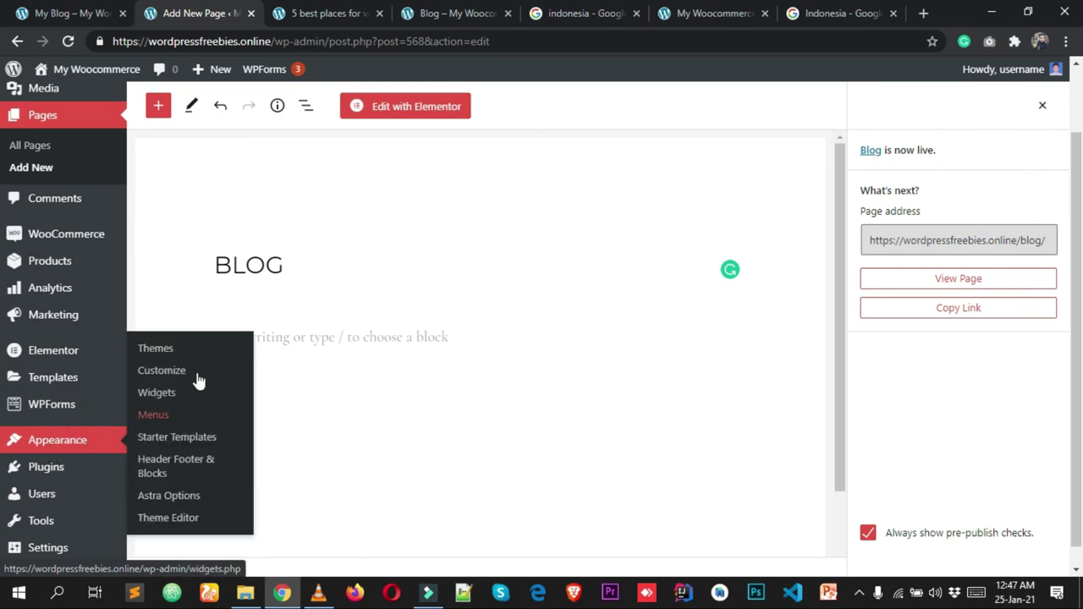
Add the Blog page to the main menu between Home and Shop and save the menu
left_click(161, 415)
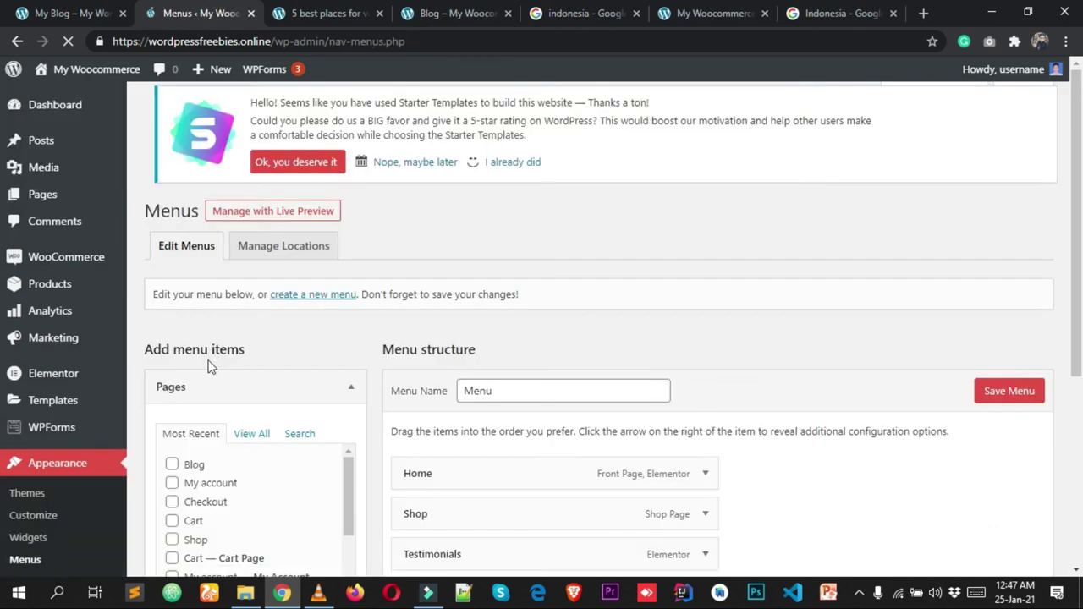
scroll(486, 345, "down", 4)
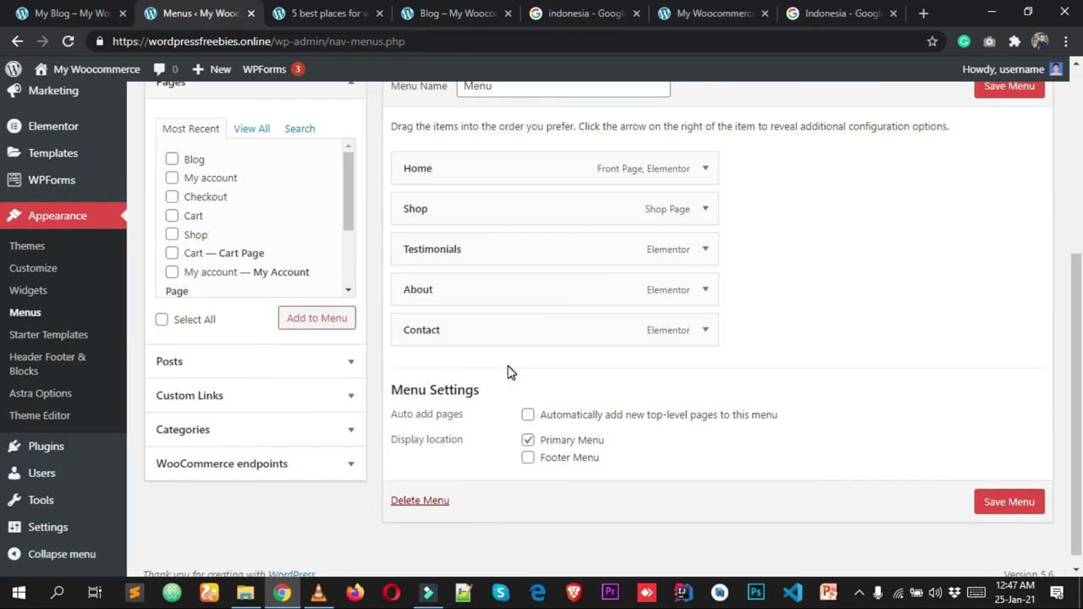
left_click(175, 160)
left_click(313, 318)
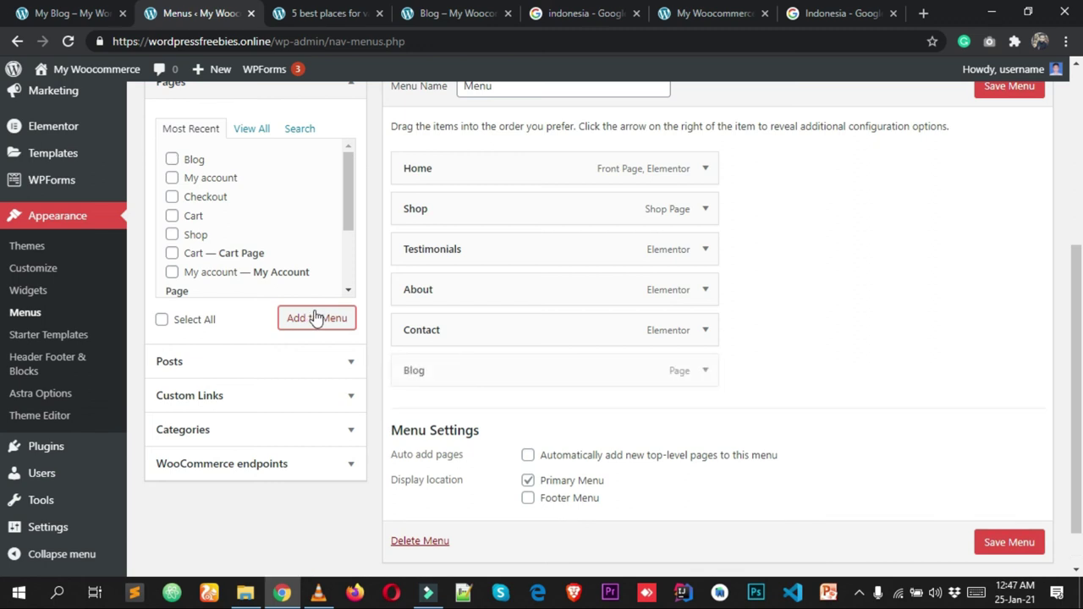
left_click_drag(482, 372, 446, 212)
scroll(1040, 268, "up", 3)
left_click(1021, 248)
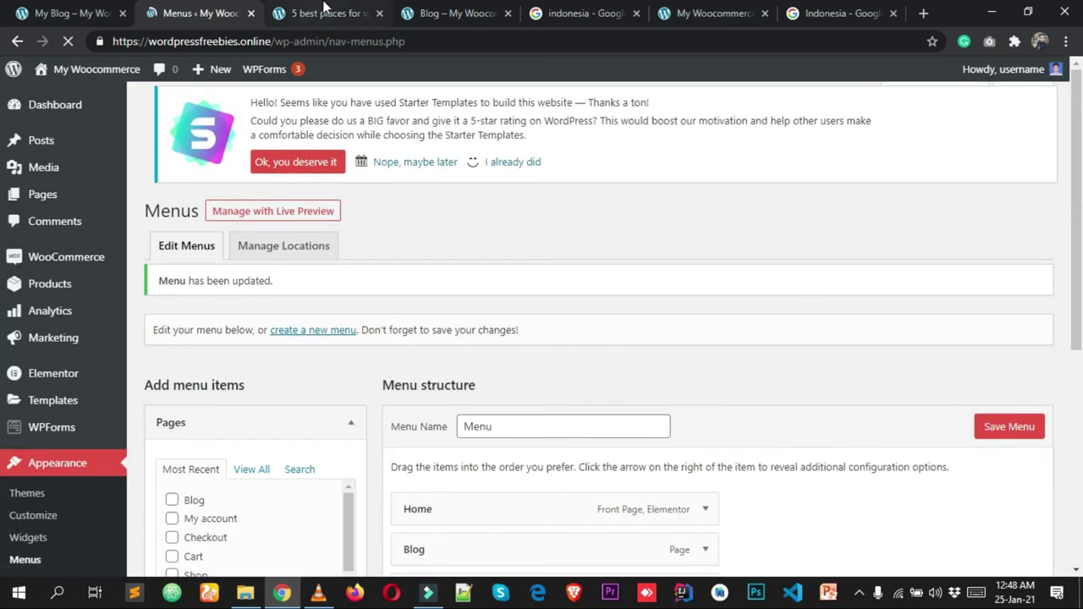
Reload the live post and open Blog from the site menu to verify the new item
key("ctrl+Tab")
right_click(243, 124)
left_click(318, 173)
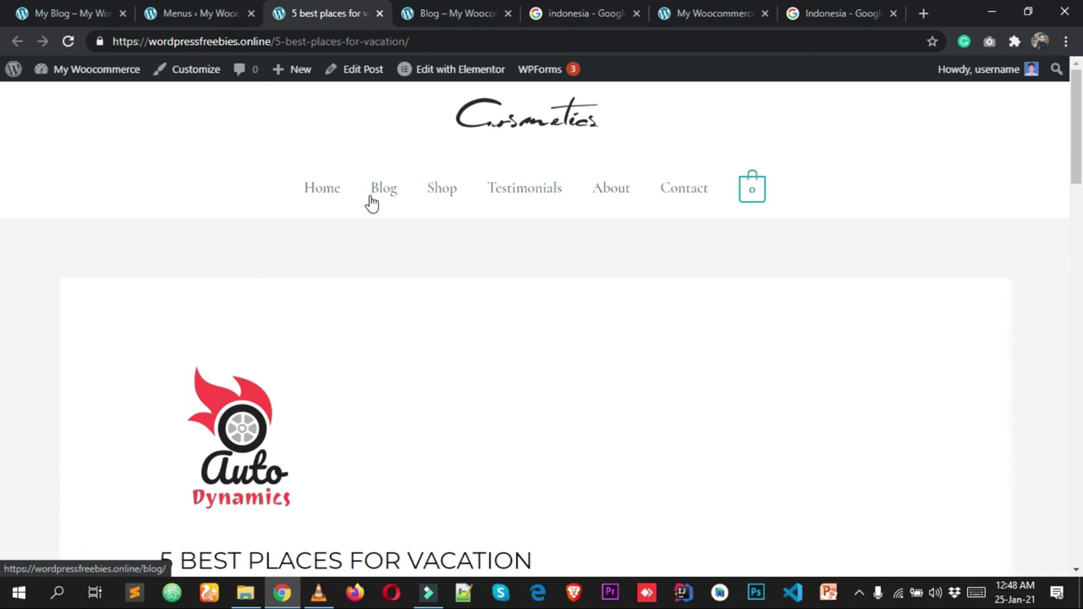
left_click(380, 218)
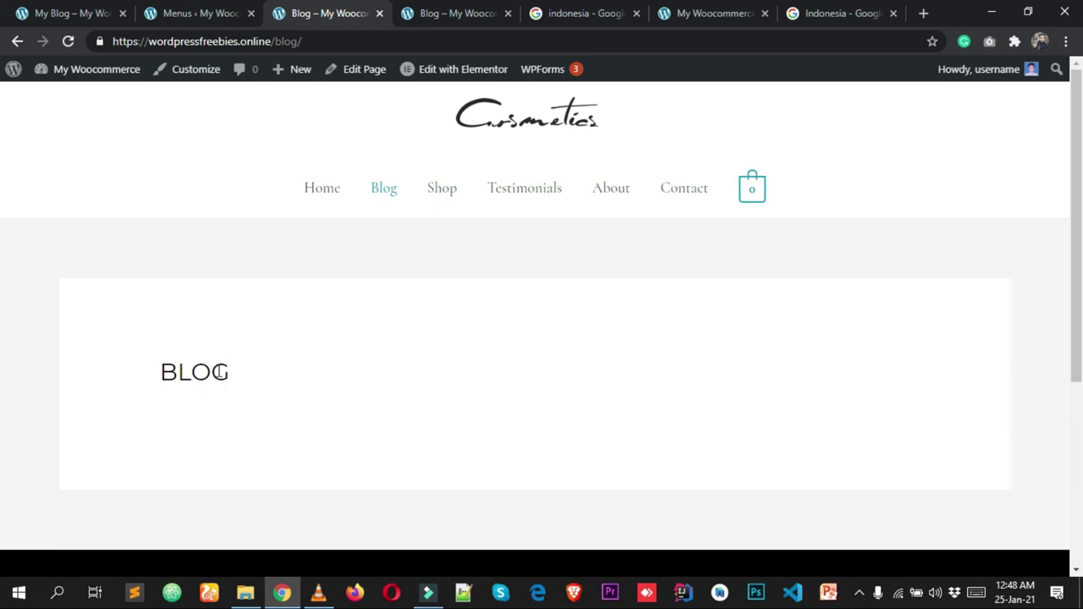
scroll(236, 347, "down", 2)
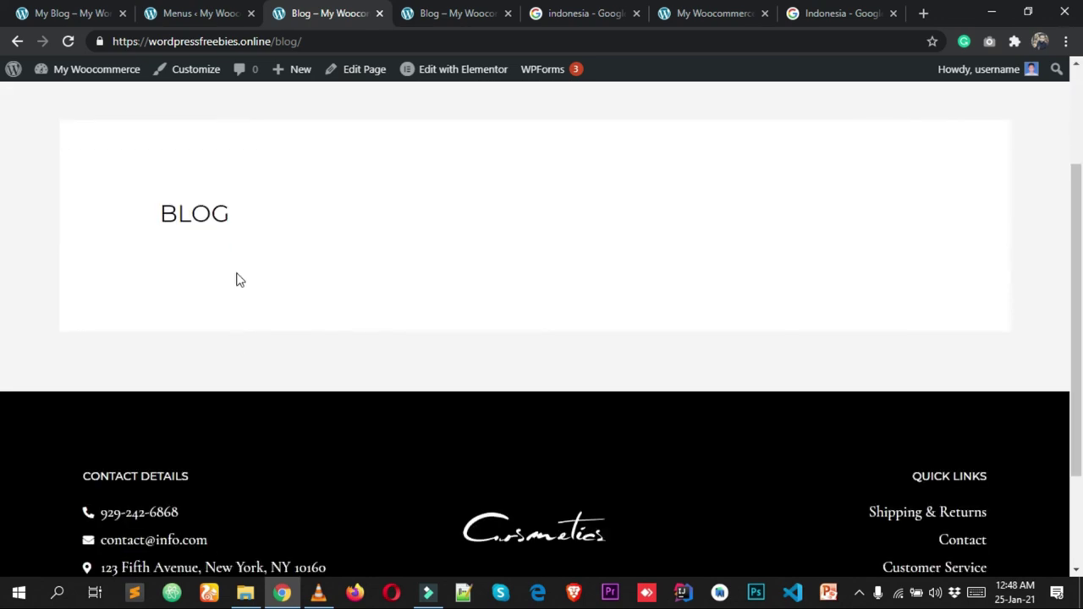
left_click(200, 13)
scroll(321, 197, "down", 5)
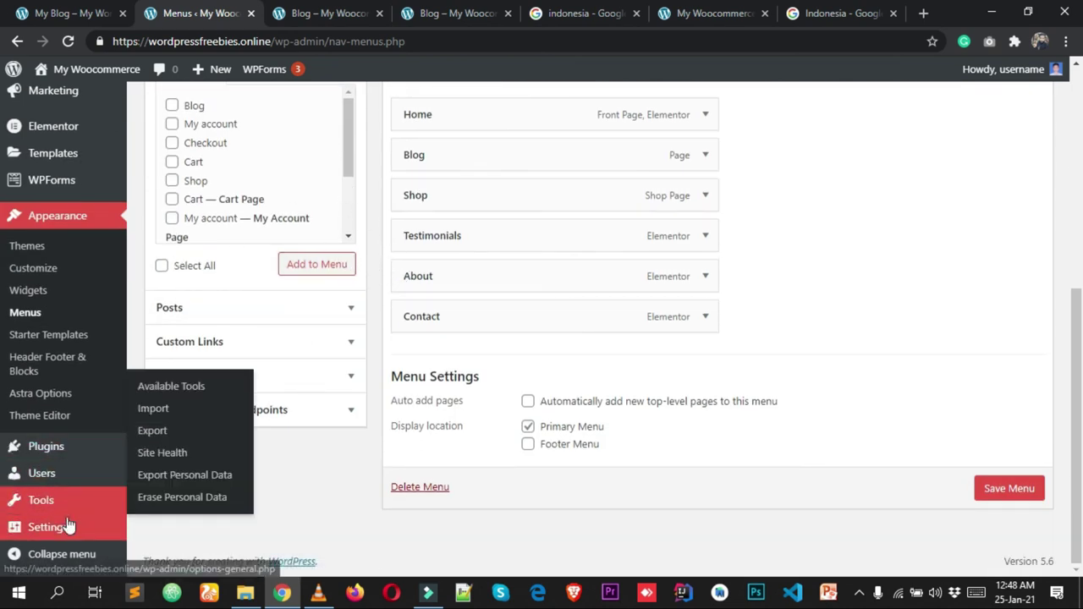
Set Blog as the posts page in Reading Settings and save the changes
mouse_move(61, 523)
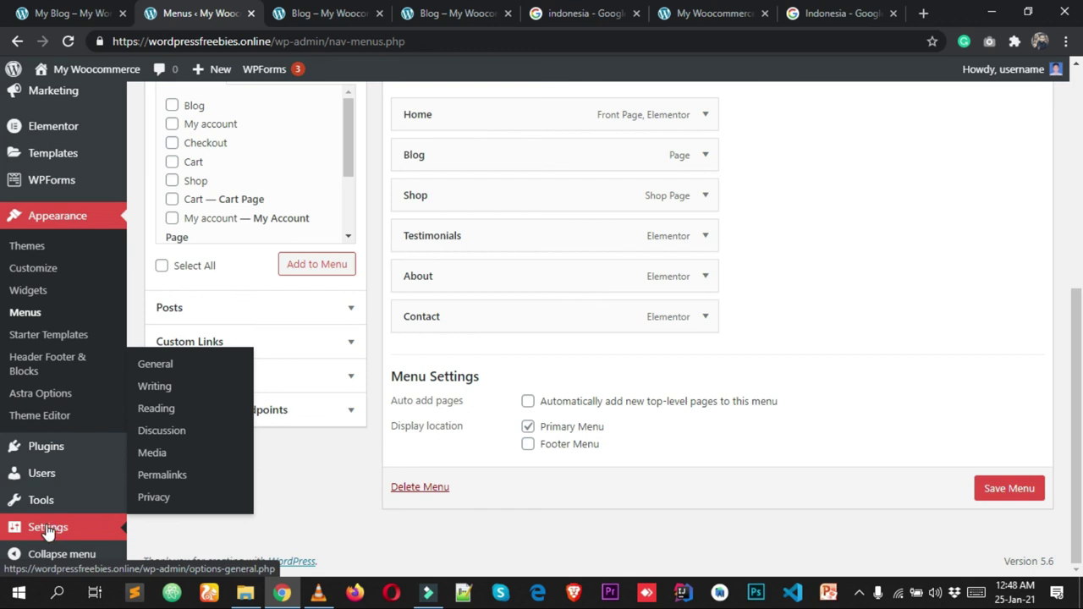
left_click(165, 410)
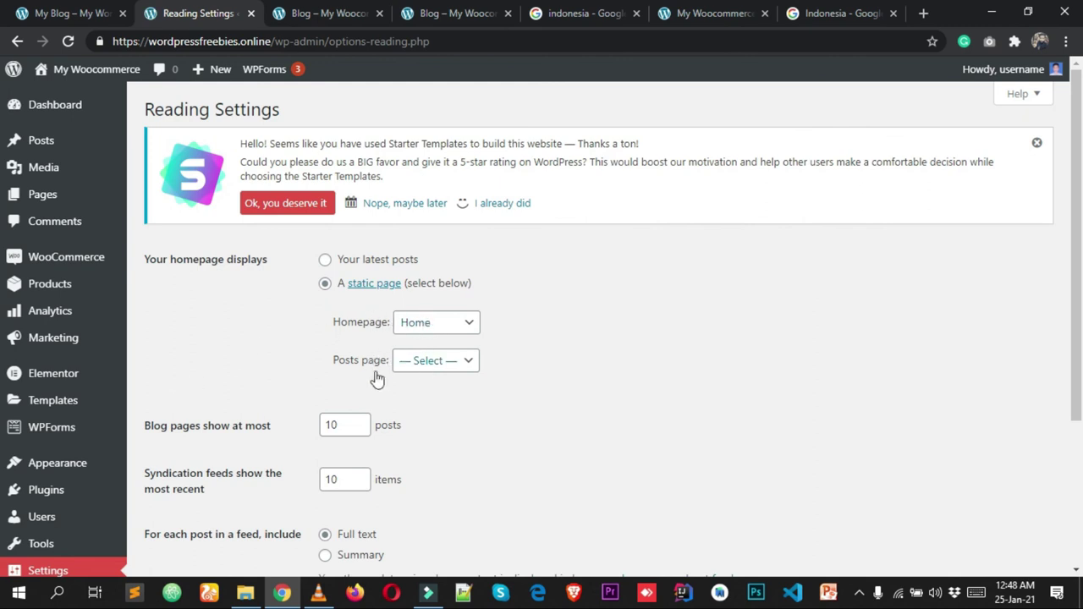
left_click(430, 365)
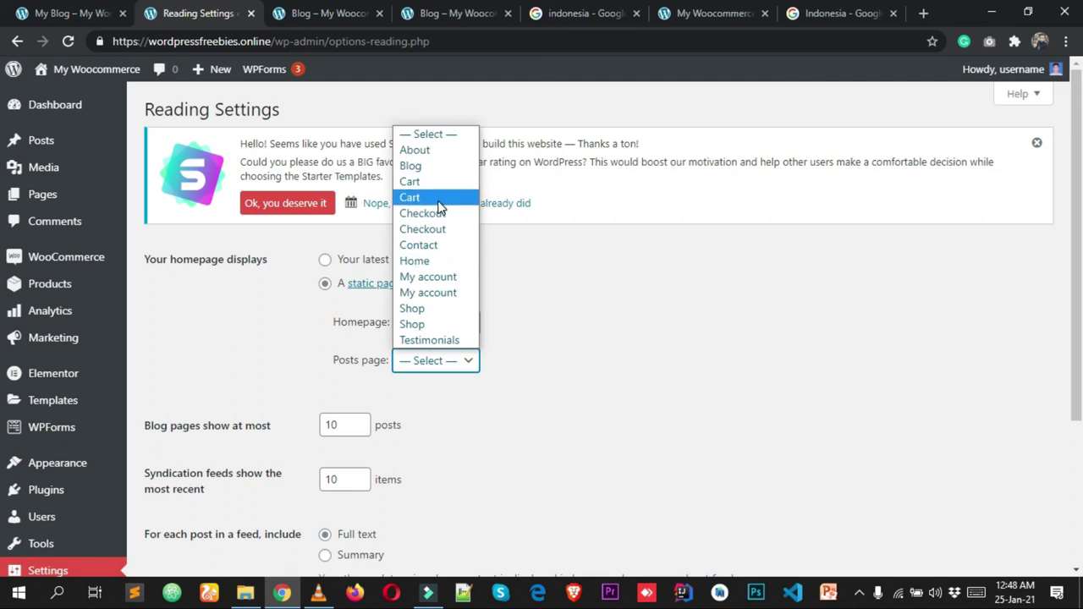
left_click(411, 166)
scroll(643, 347, "down", 3)
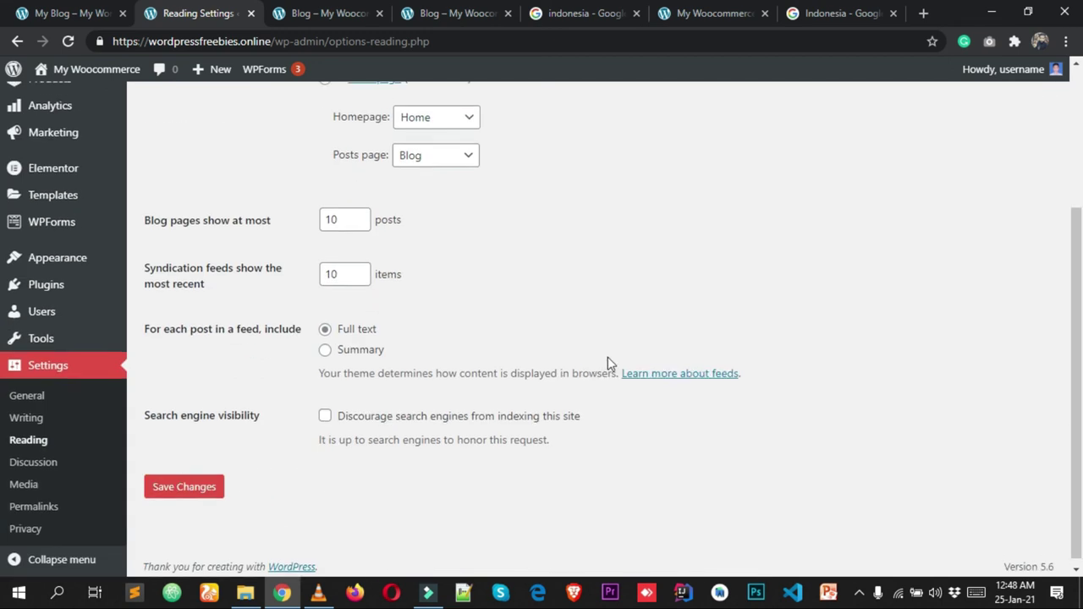
left_click(205, 481)
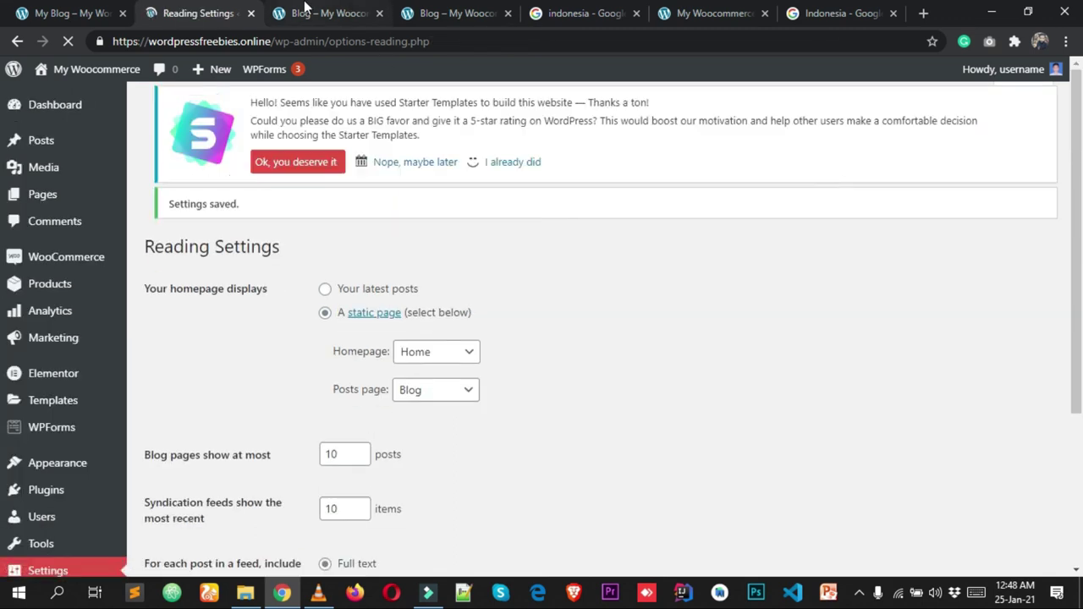
Reload the live Blog page to confirm it lists posts, then open the Products list
key("ctrl+Tab")
right_click(246, 155)
left_click(330, 204)
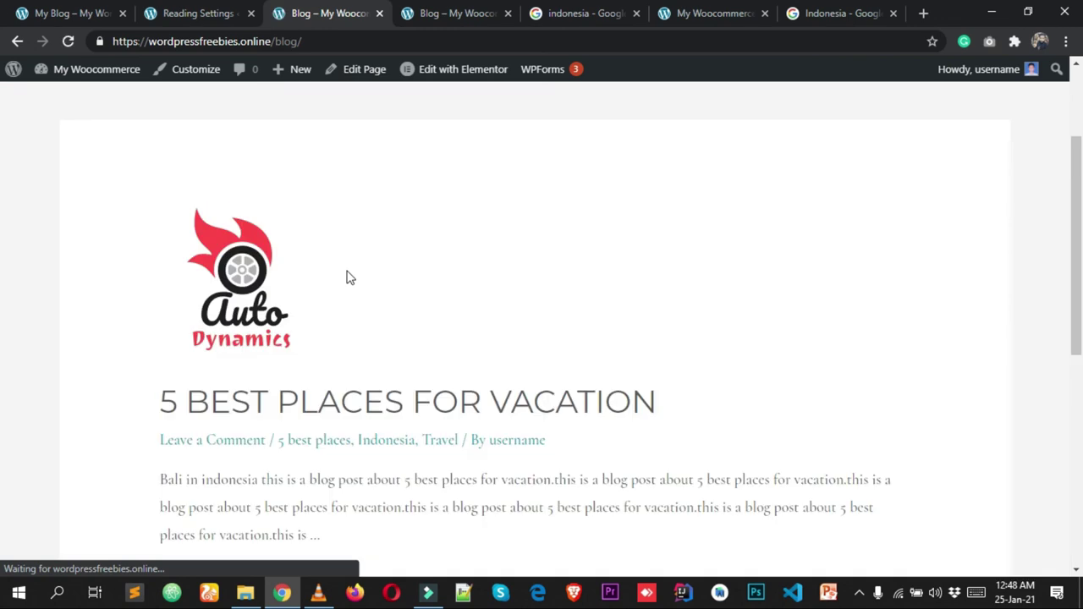
scroll(363, 300, "down", 5)
scroll(368, 311, "up", 5)
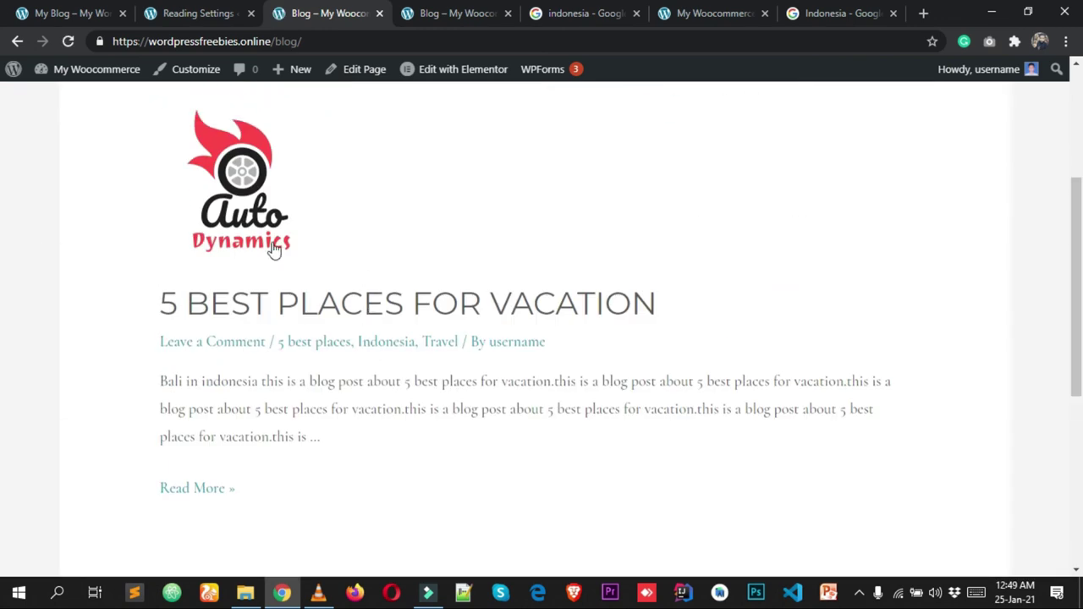
scroll(322, 271, "down", 3)
scroll(362, 316, "up", 5)
scroll(242, 363, "down", 2)
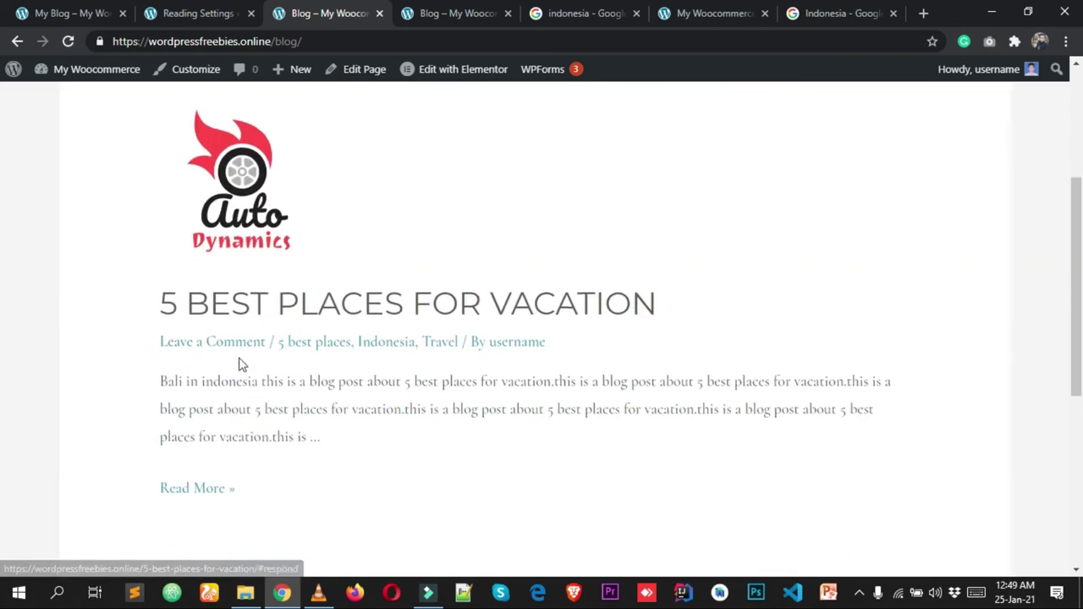
scroll(336, 331, "down", 3)
scroll(354, 360, "up", 8)
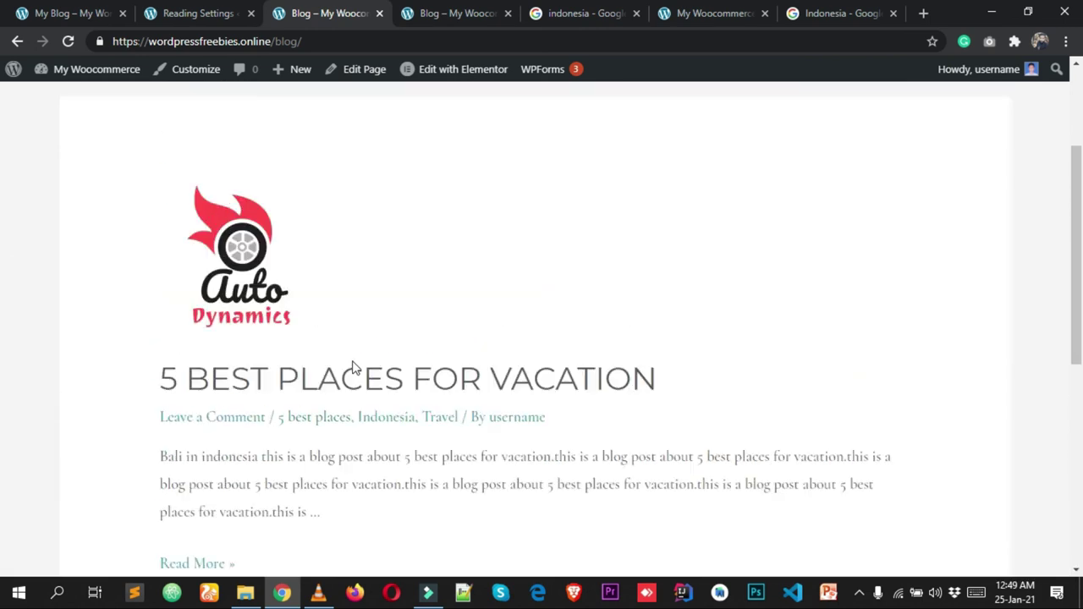
scroll(377, 372, "down", 4)
scroll(374, 370, "up", 4)
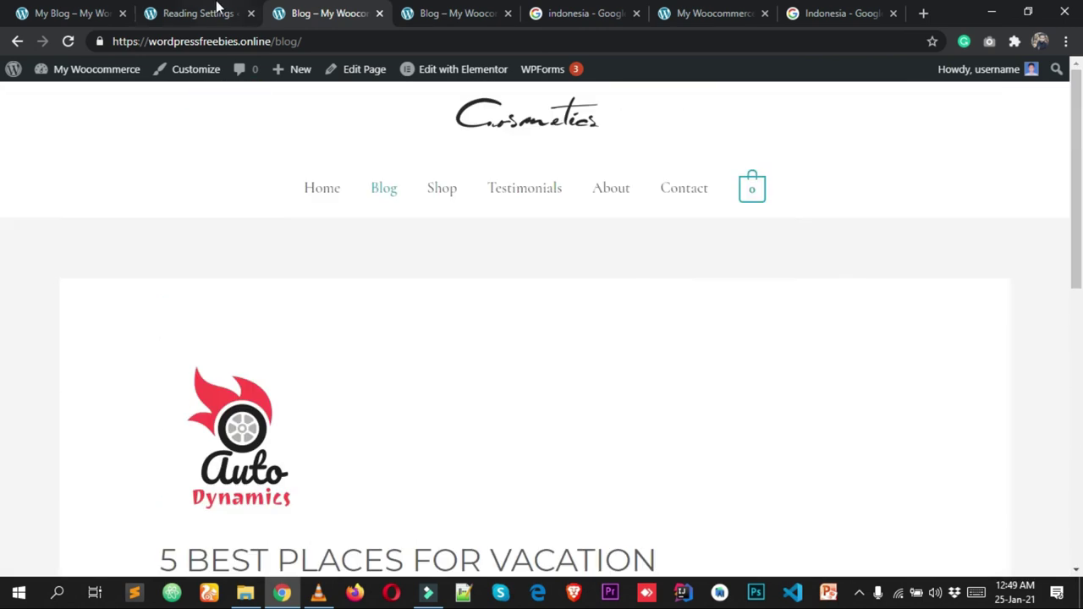
left_click(219, 10)
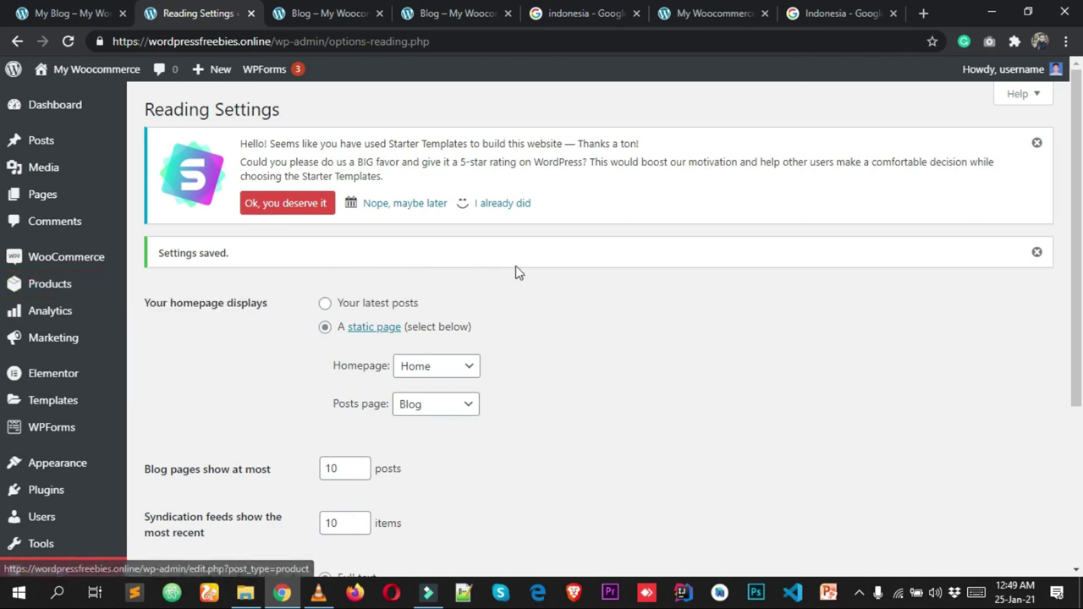
left_click(46, 287)
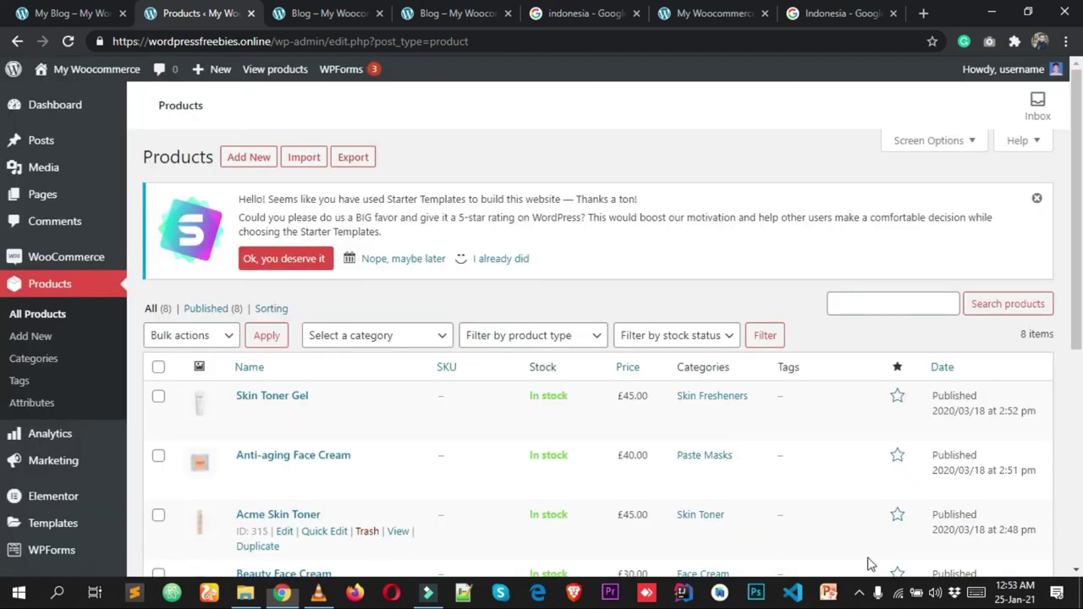
Start a new product, enter its name, and write 'Tshirt for me' as the description
left_click(228, 164)
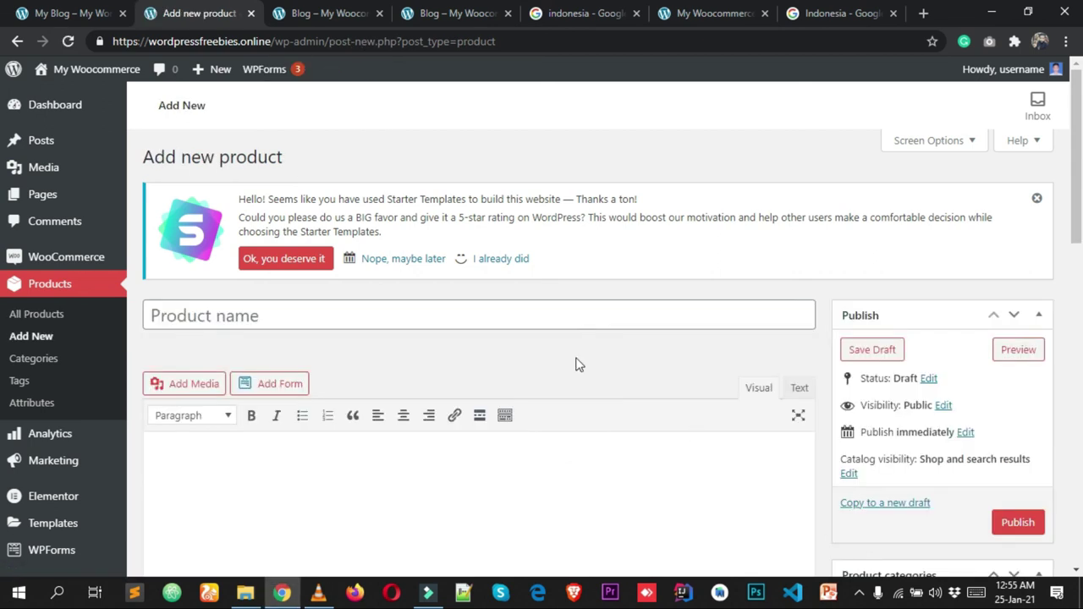
left_click(500, 319)
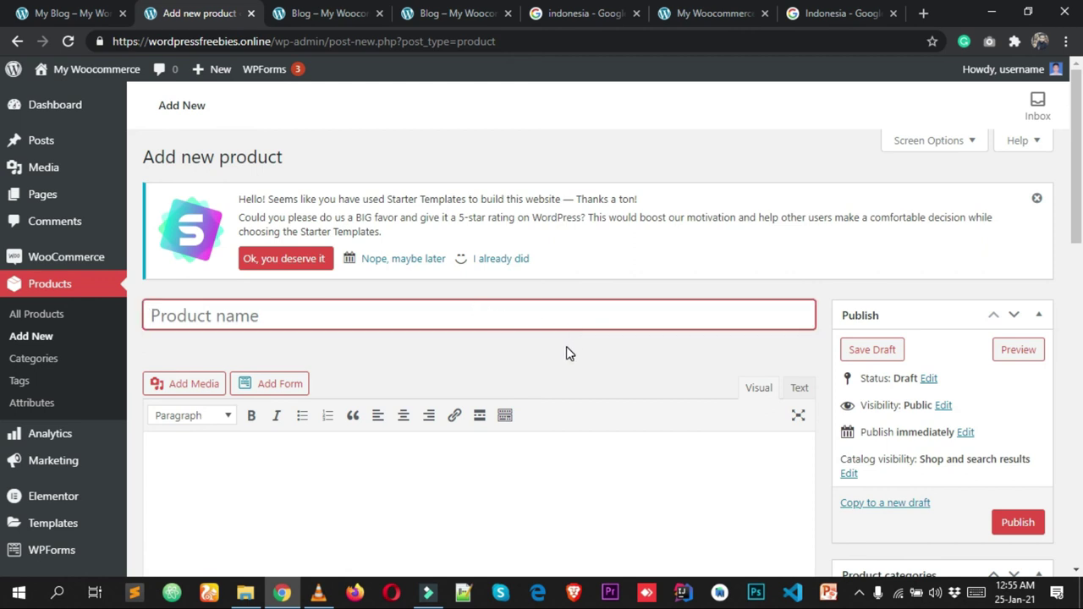
type("Tshirt")
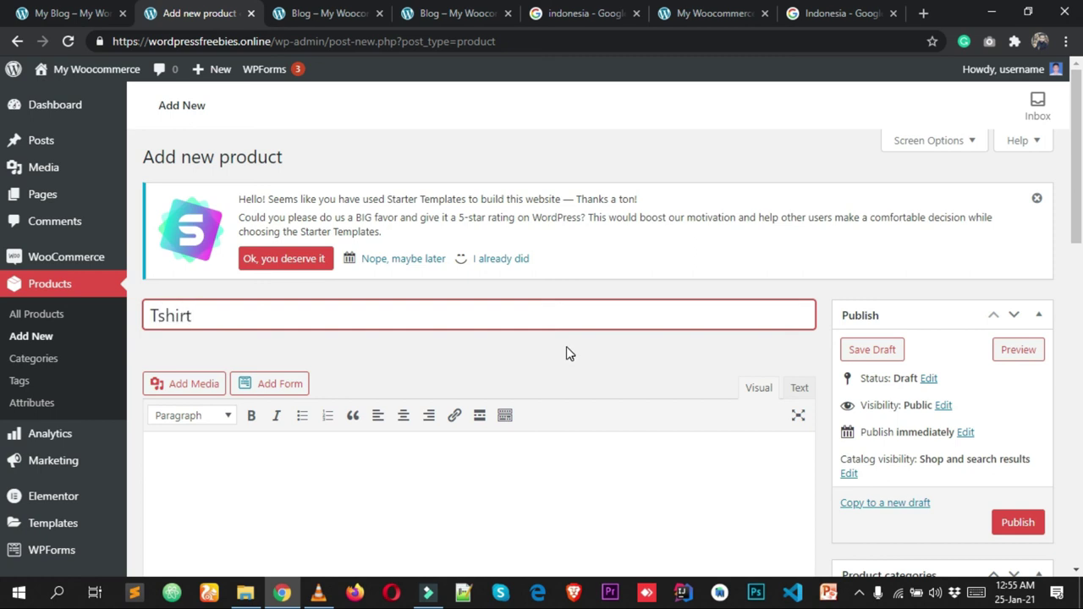
scroll(558, 345, "down", 2)
left_click(355, 329)
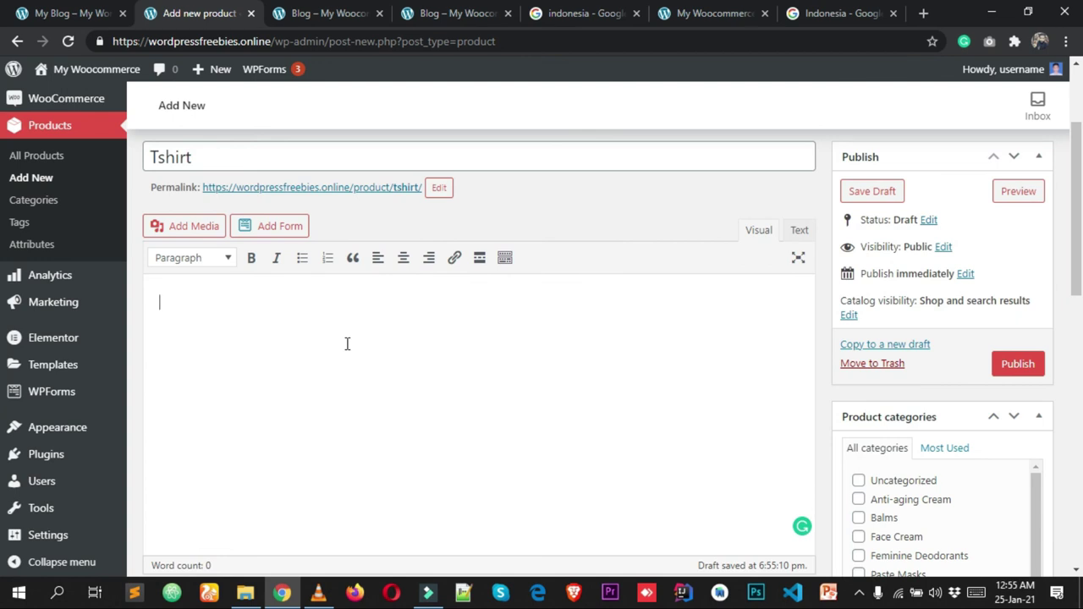
type("Tshirt for mens and womens.")
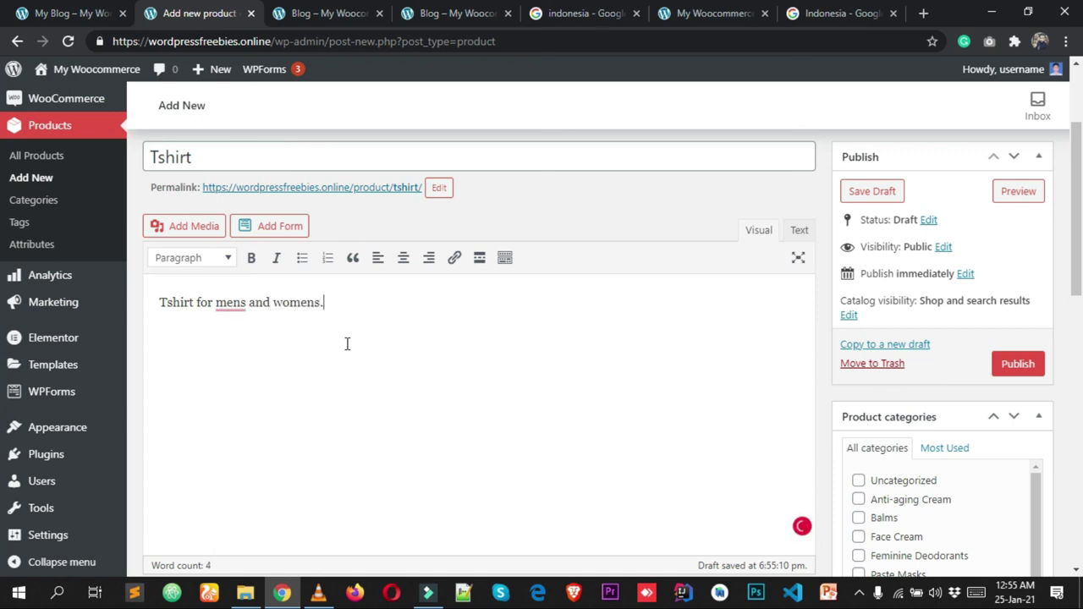
Repeat the 'Tshirt for me' sentence ten times in the description
key("ctrl+a")
left_click(398, 333)
key("ctrl+v")
key("ctrl+v")
key("ctrl+v")
key("ctrl+v")
key("ctrl+v")
key("ctrl+v")
key("ctrl+v")
key("ctrl+v")
key("ctrl+v")
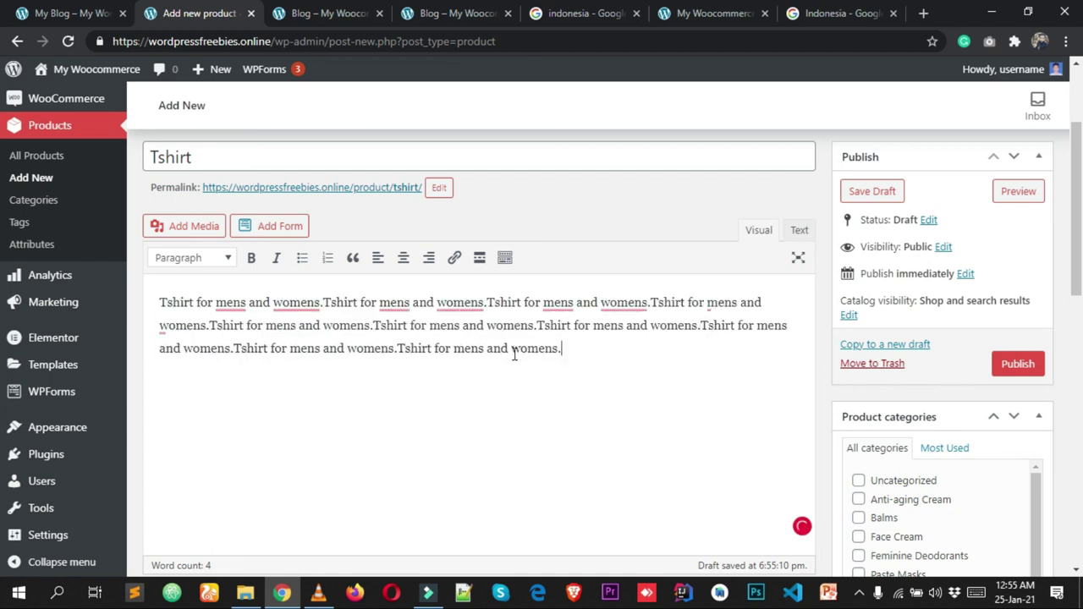
scroll(514, 354, "down", 5)
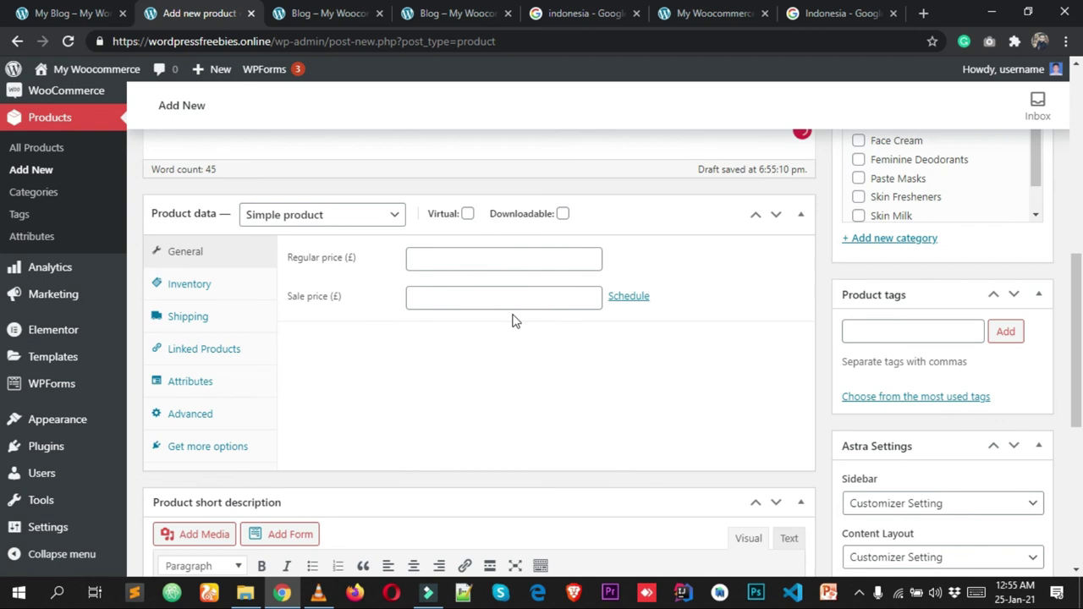
scroll(513, 320, "up", 1)
Set the regular price to 30 and the sale price to 28
left_click(511, 332)
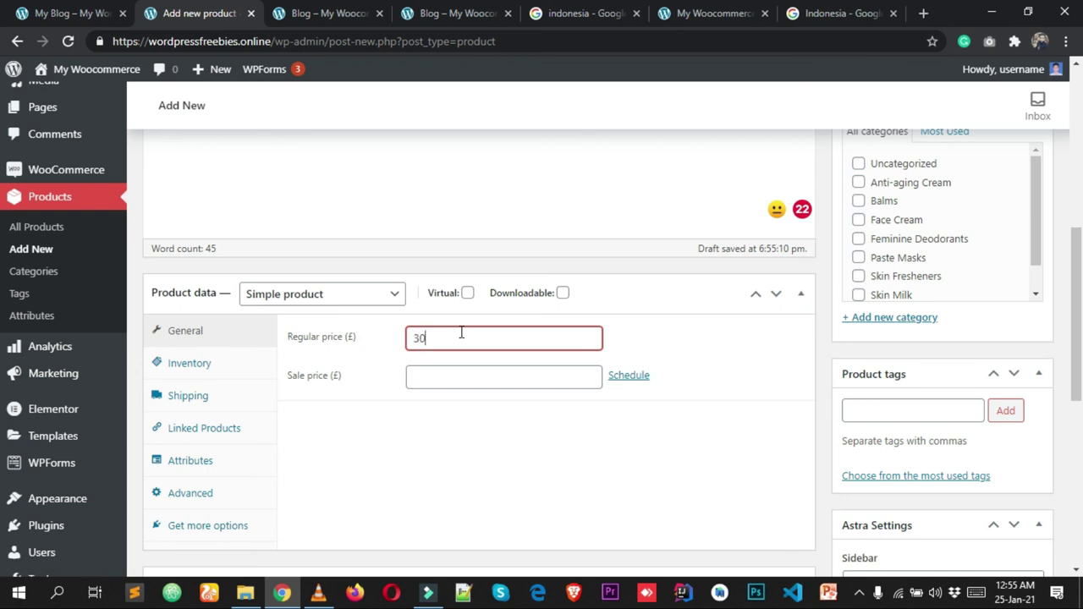
left_click(413, 377)
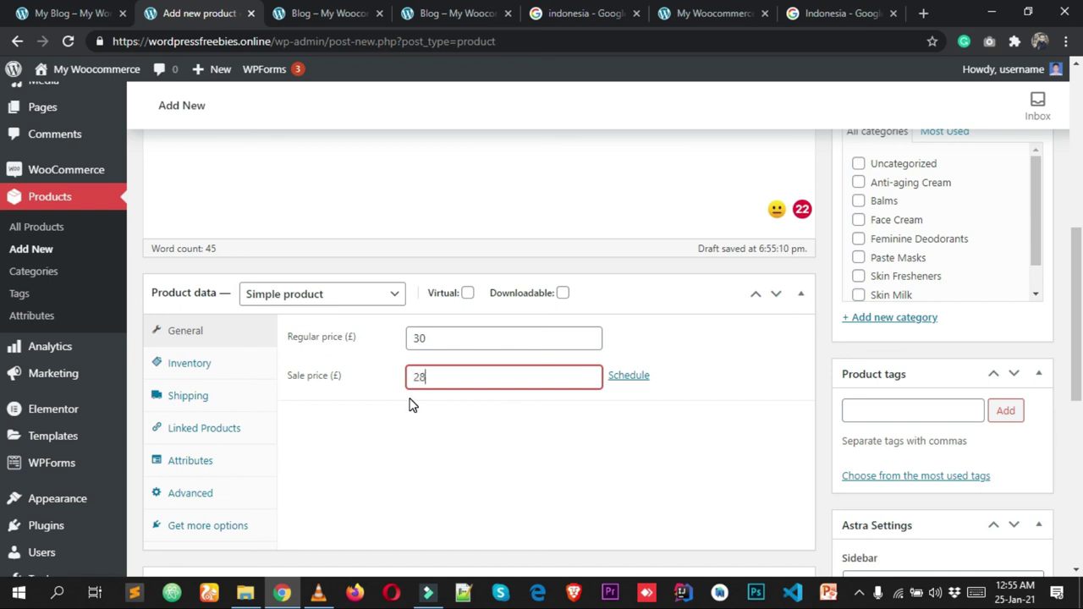
left_click(570, 492)
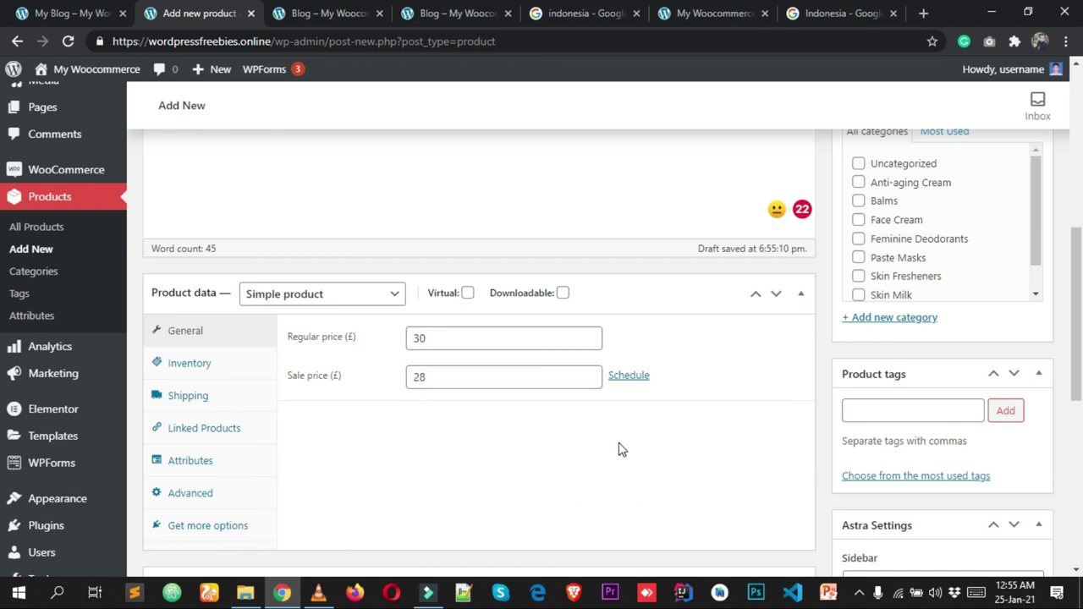
Paste the description into the short description and trim it to three sentences
scroll(626, 442, "down", 5)
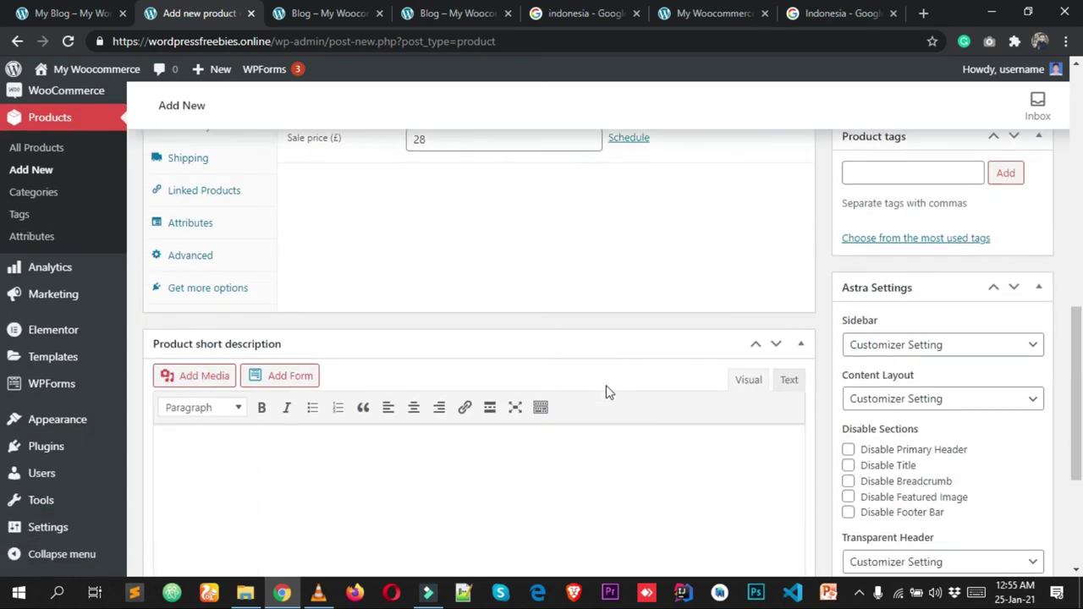
left_click(288, 309)
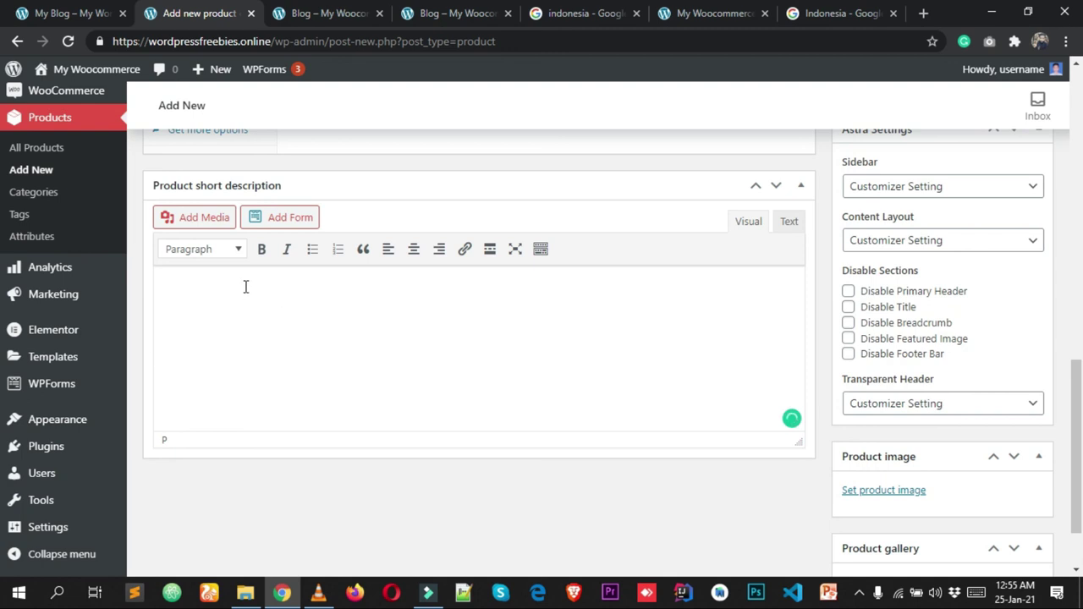
scroll(295, 341, "up", 5)
left_click_drag(569, 309, 153, 216)
left_click(737, 313)
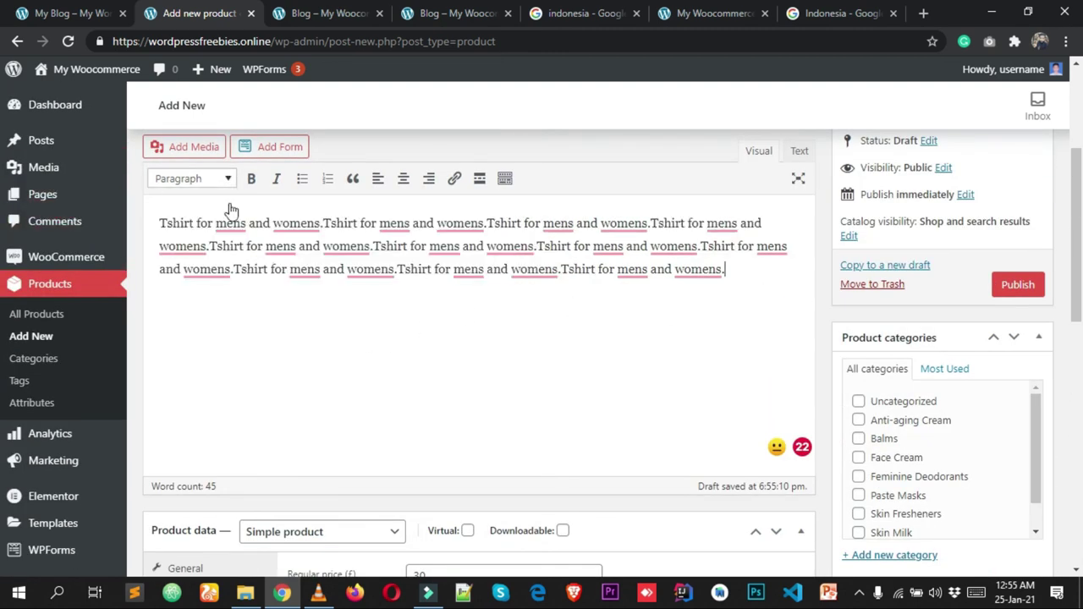
triple_click(548, 315)
key("ctrl+c")
scroll(545, 317, "down", 10)
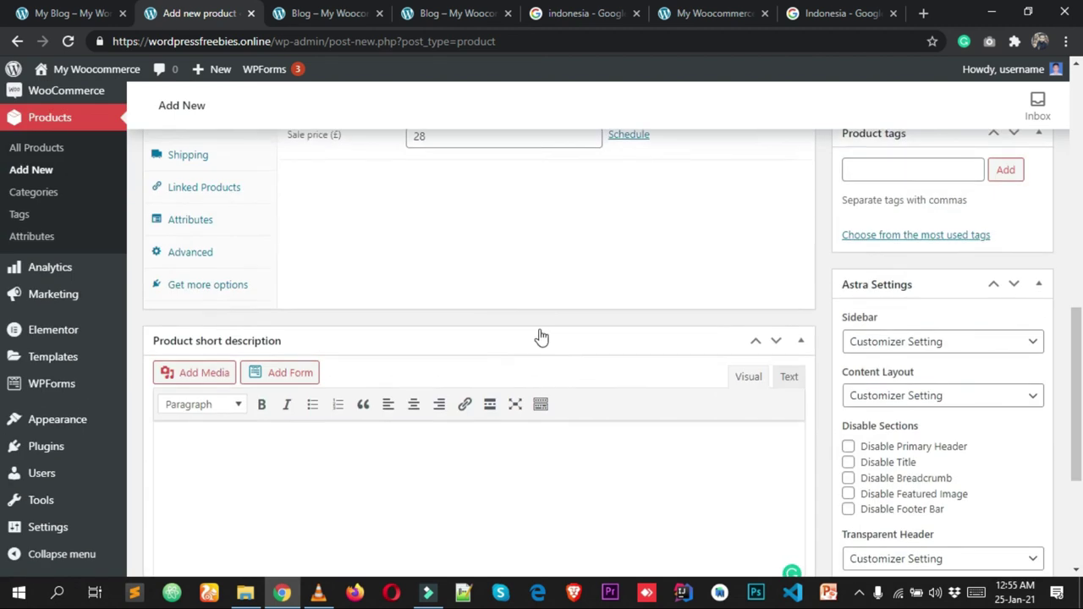
left_click(293, 259)
key("ctrl+v")
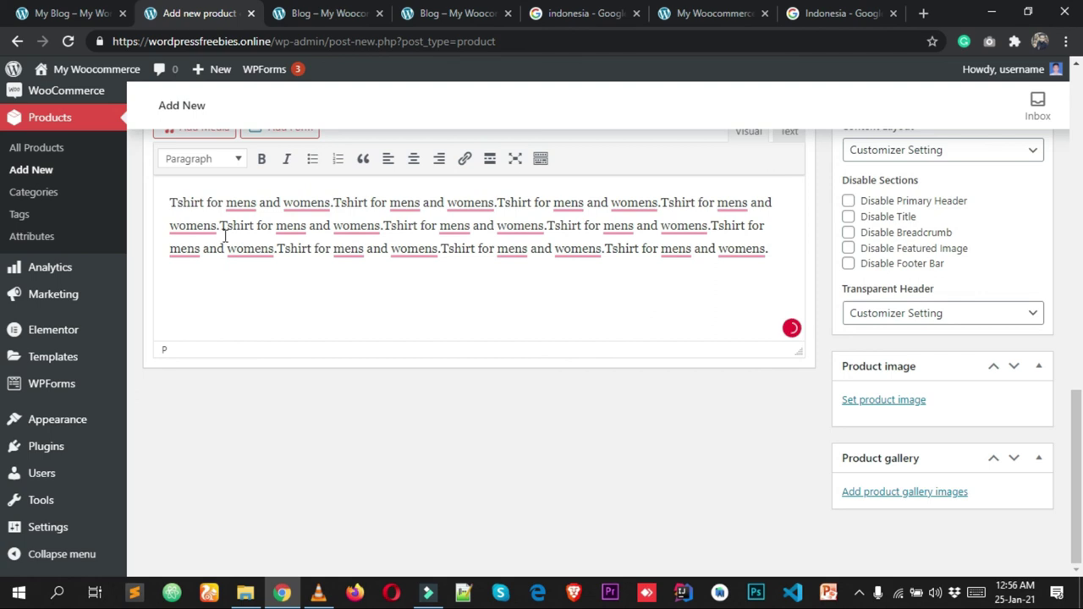
left_click_drag(278, 248, 140, 178)
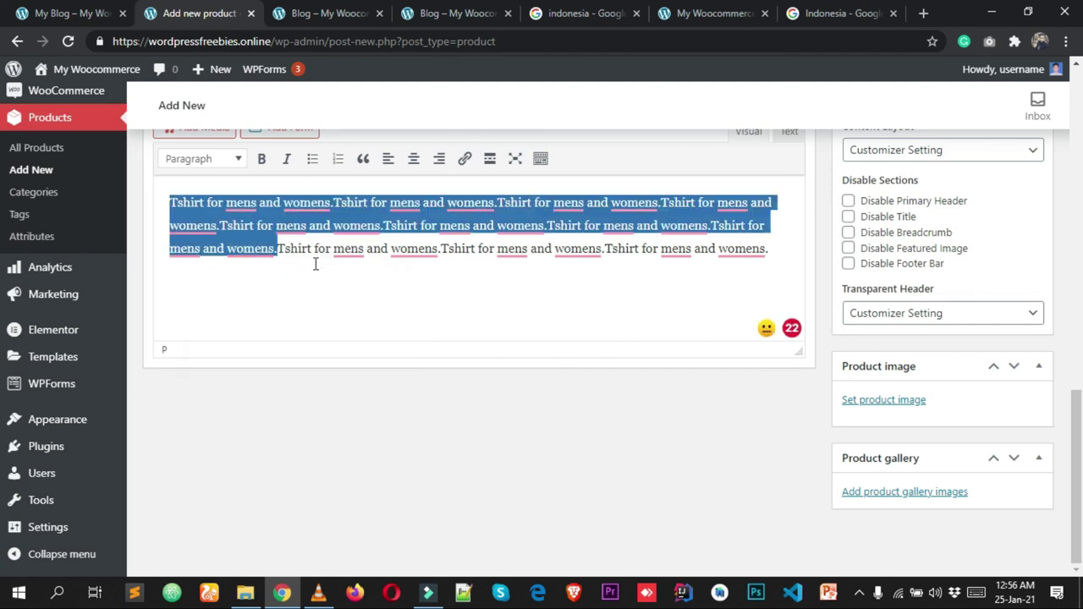
key("BackSpace")
scroll(577, 330, "up", 1)
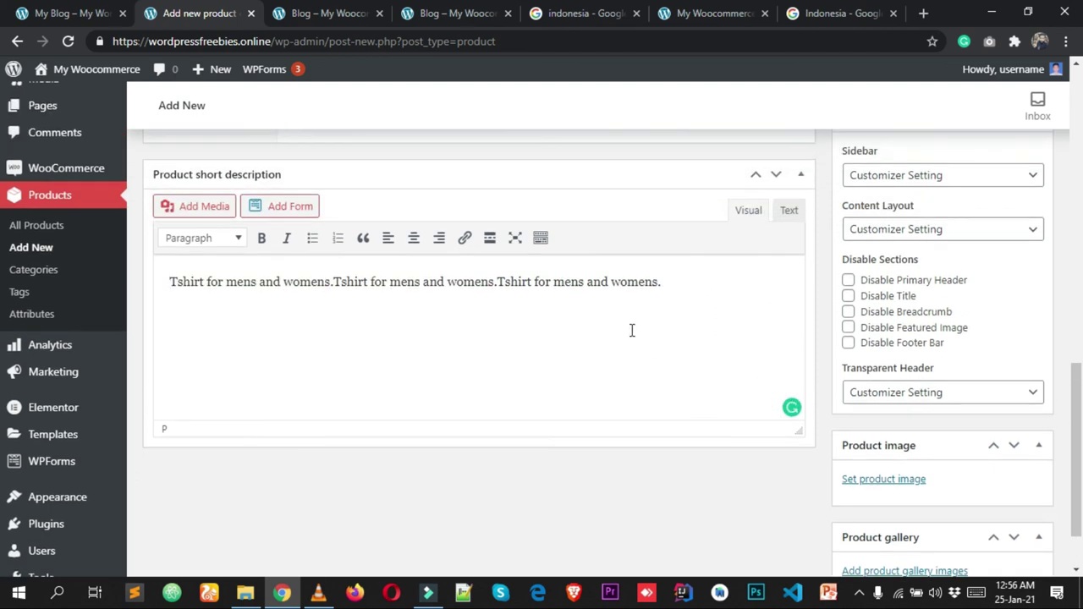
scroll(555, 342, "up", 3)
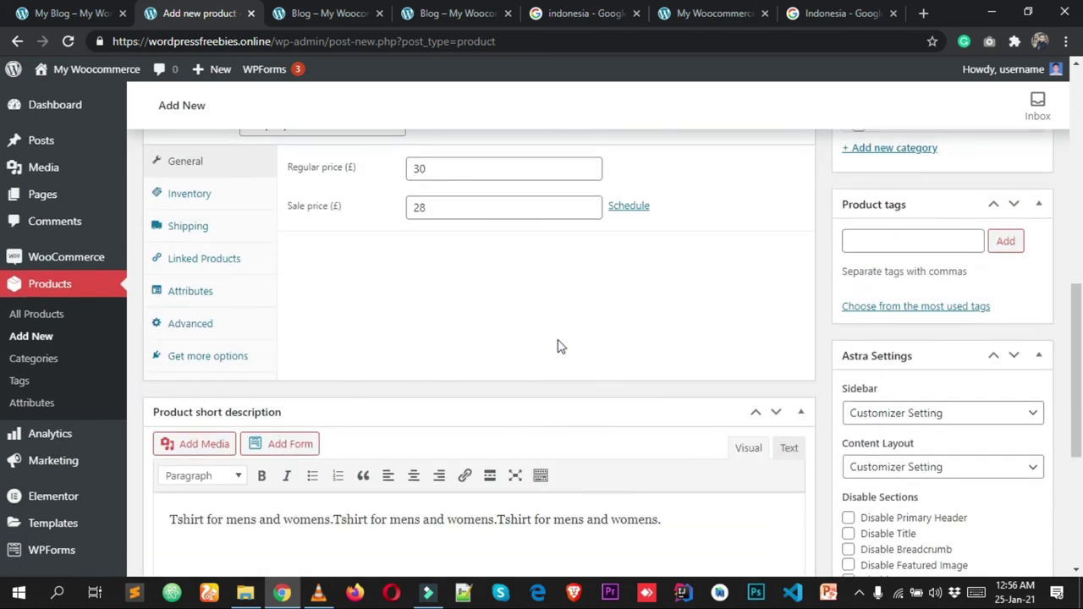
scroll(787, 343, "up", 5)
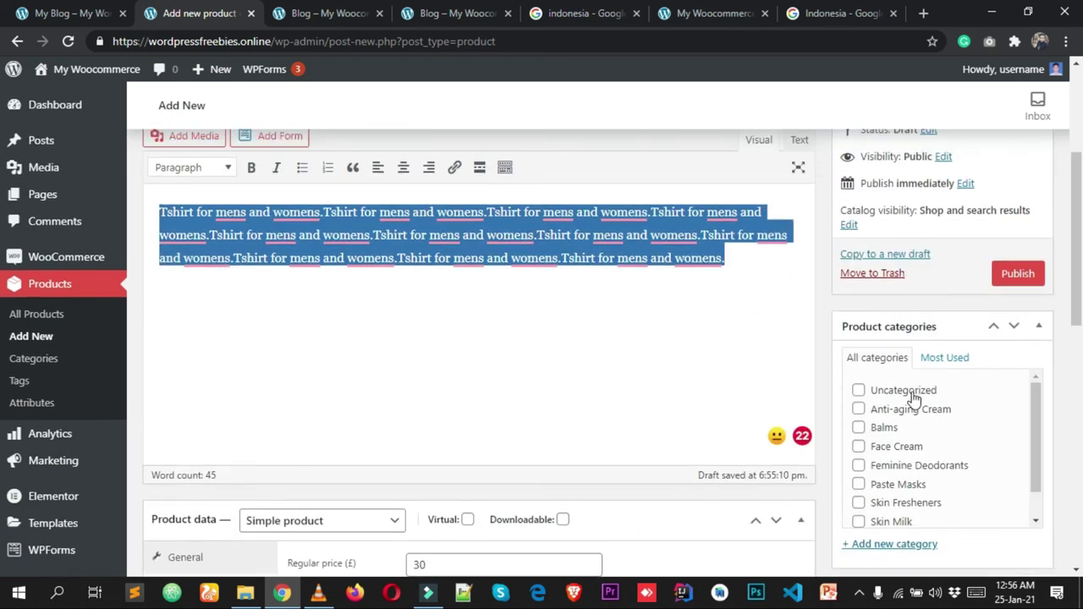
scroll(876, 474, "down", 1)
scroll(829, 477, "down", 1)
scroll(834, 470, "down", 1)
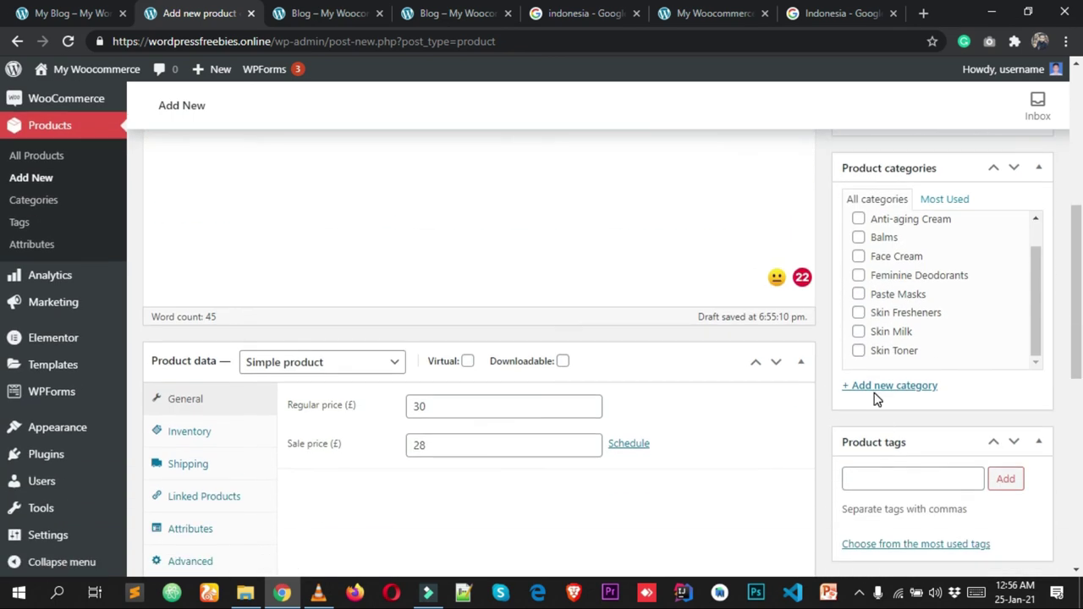
Create a new 'tshirt' product category assigned to this product
left_click(880, 386)
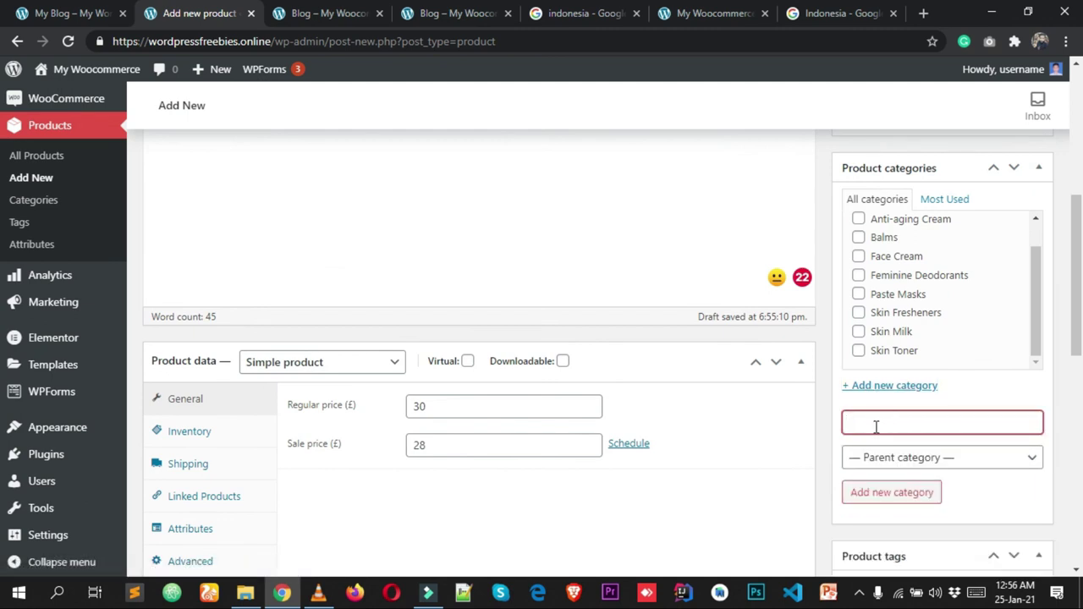
type("tshirt")
key("Return")
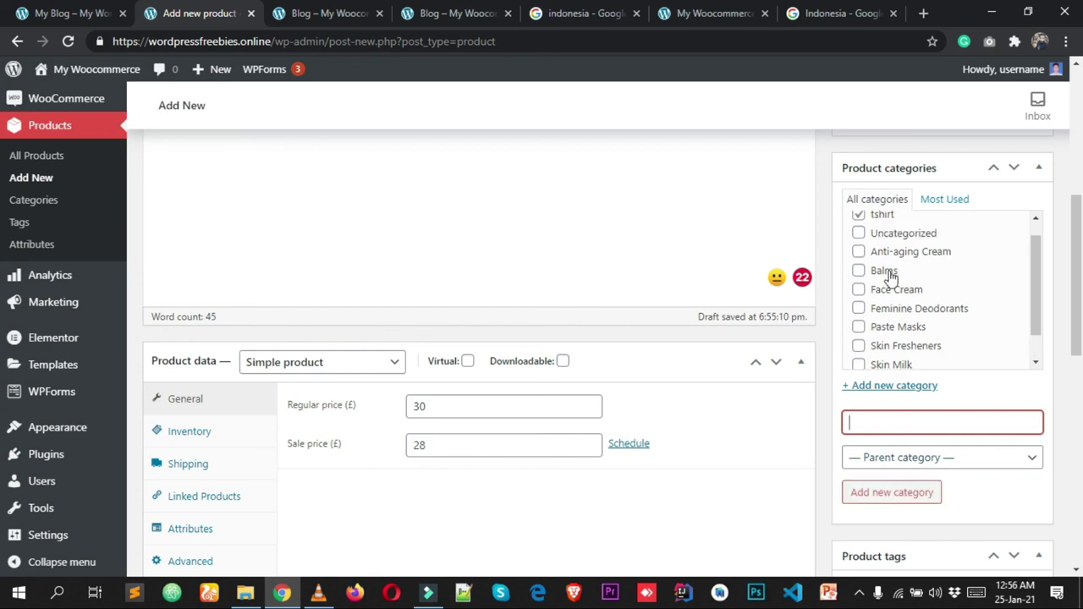
scroll(926, 338, "down", 1)
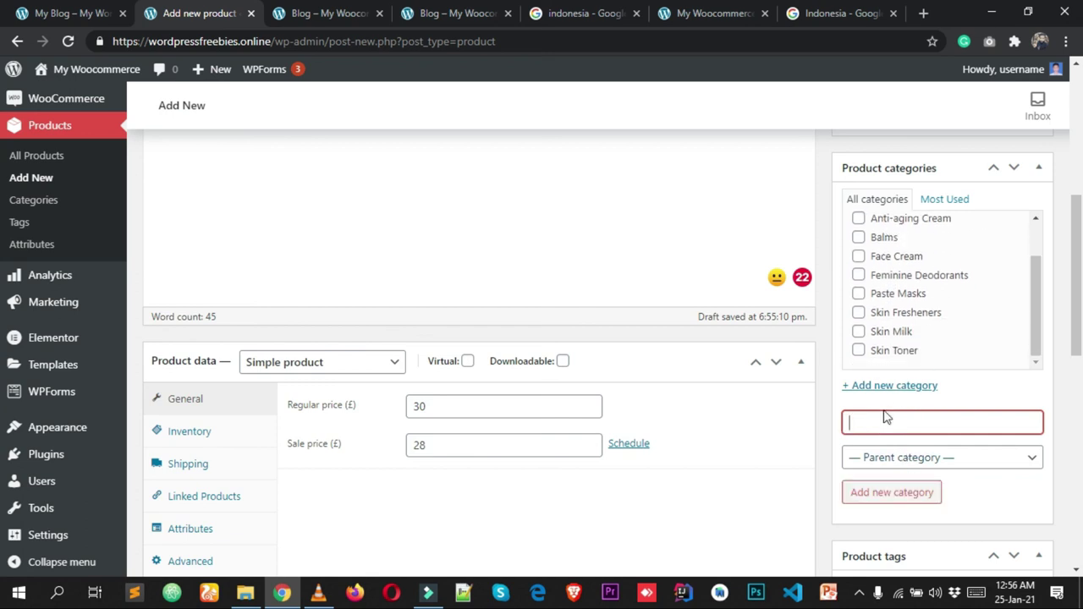
scroll(919, 266, "up", 2)
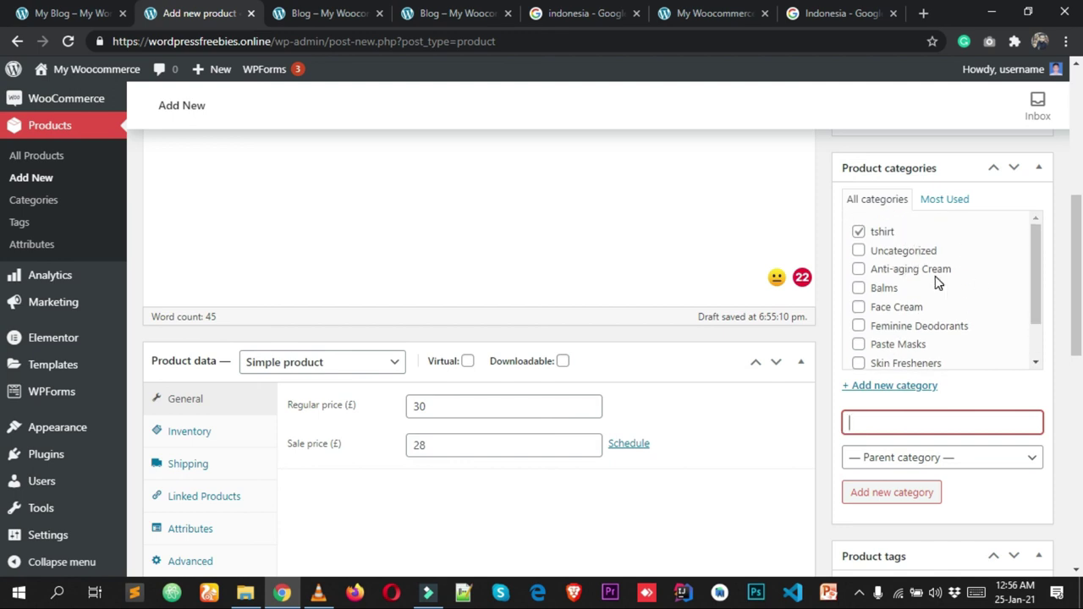
scroll(938, 281, "down", 2)
scroll(838, 378, "down", 3)
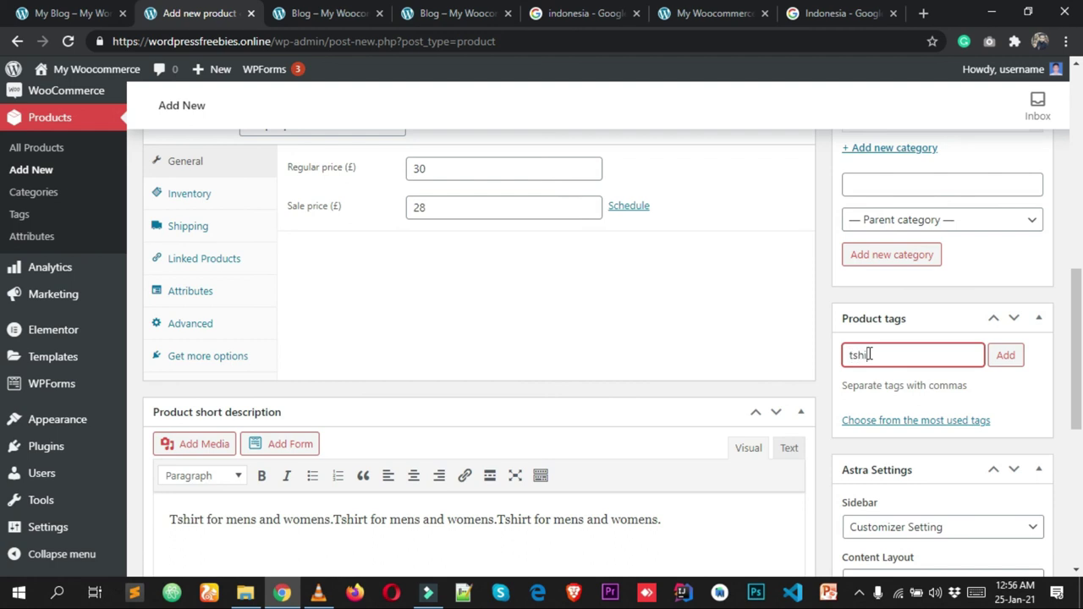
Add the product tags 'tshirt' and 'blue tshirt'
type("rt")
key("Return")
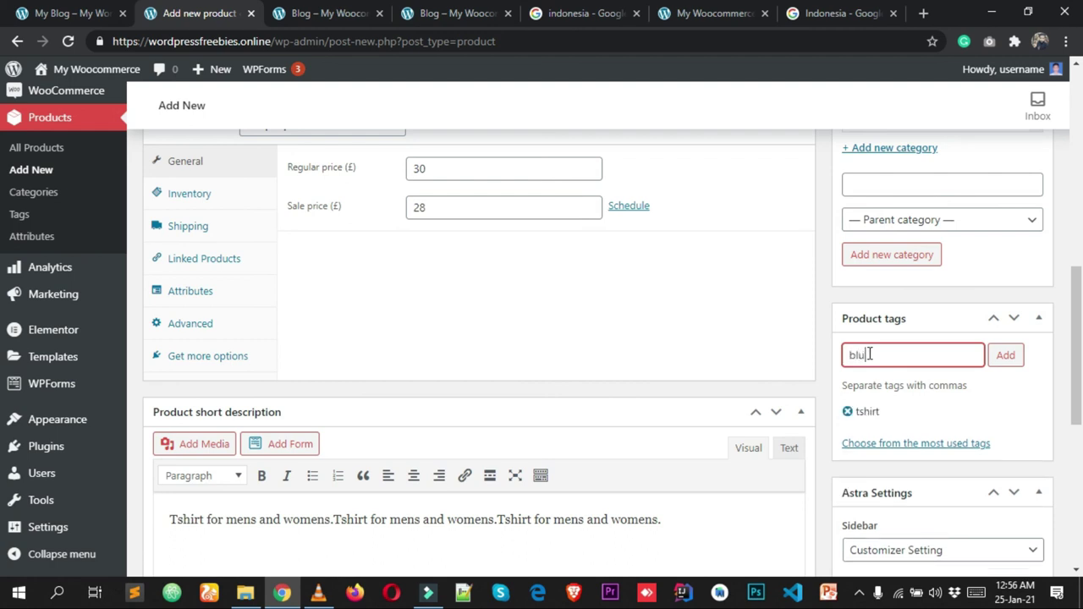
type("blue tshirt")
key("Return")
Open the product image picker
scroll(902, 375, "down", 3)
scroll(922, 398, "down", 3)
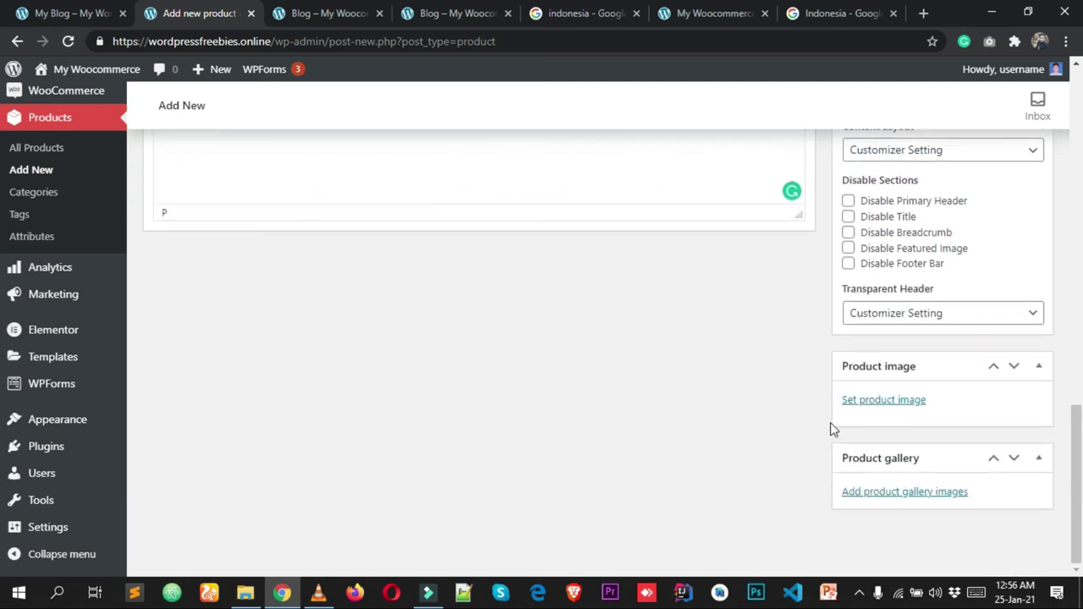
left_click(859, 400)
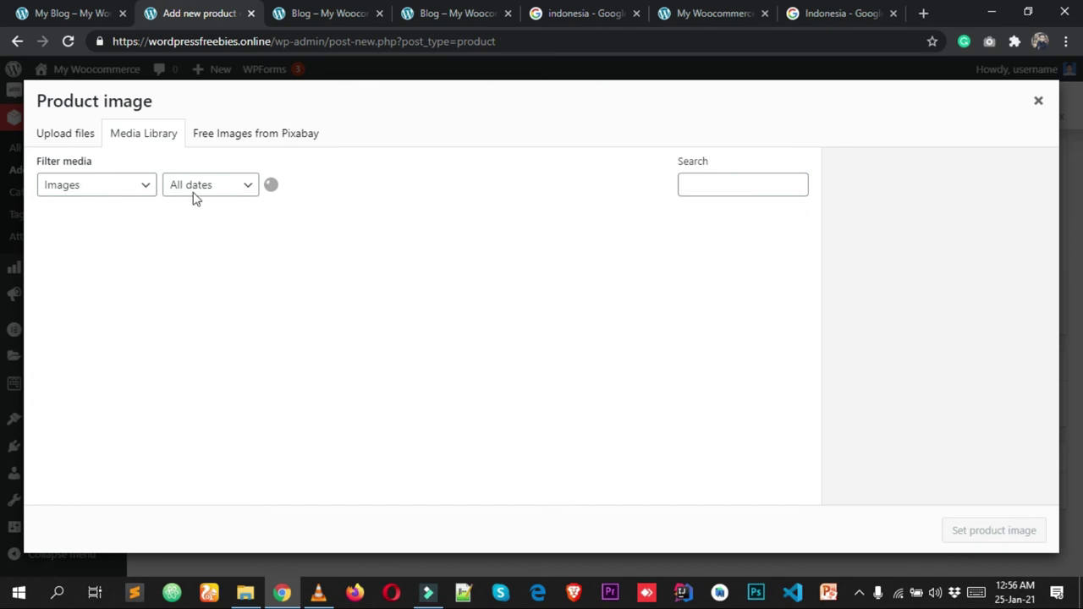
Upload 'Pink and Purple Sporty Gradient Fitness YouTube Thumbnail.png' from the computer and set it as the product image
left_click(63, 135)
left_click(557, 337)
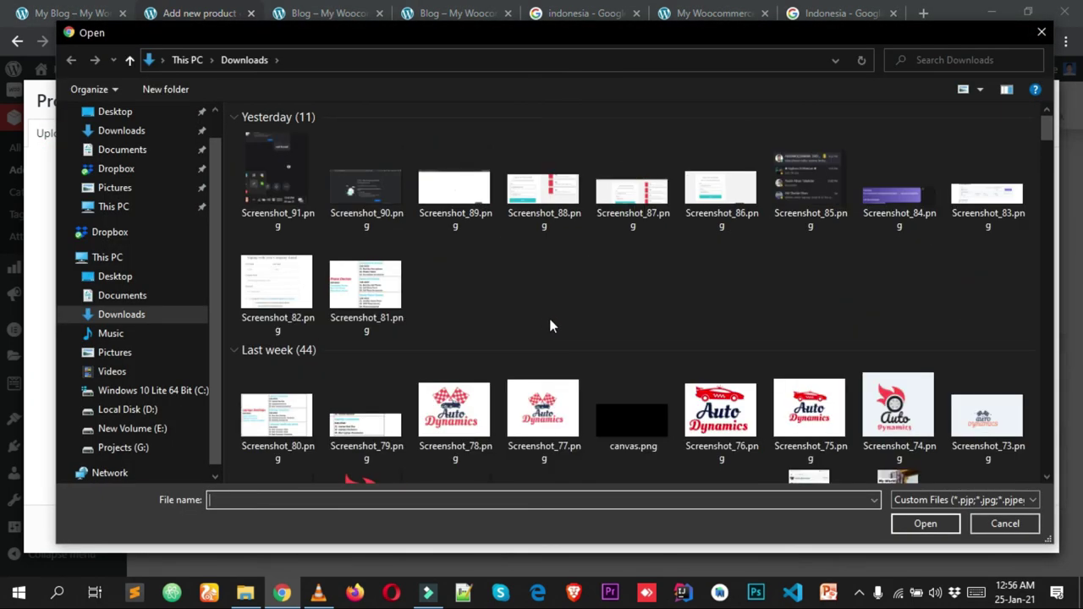
scroll(543, 323, "down", 10)
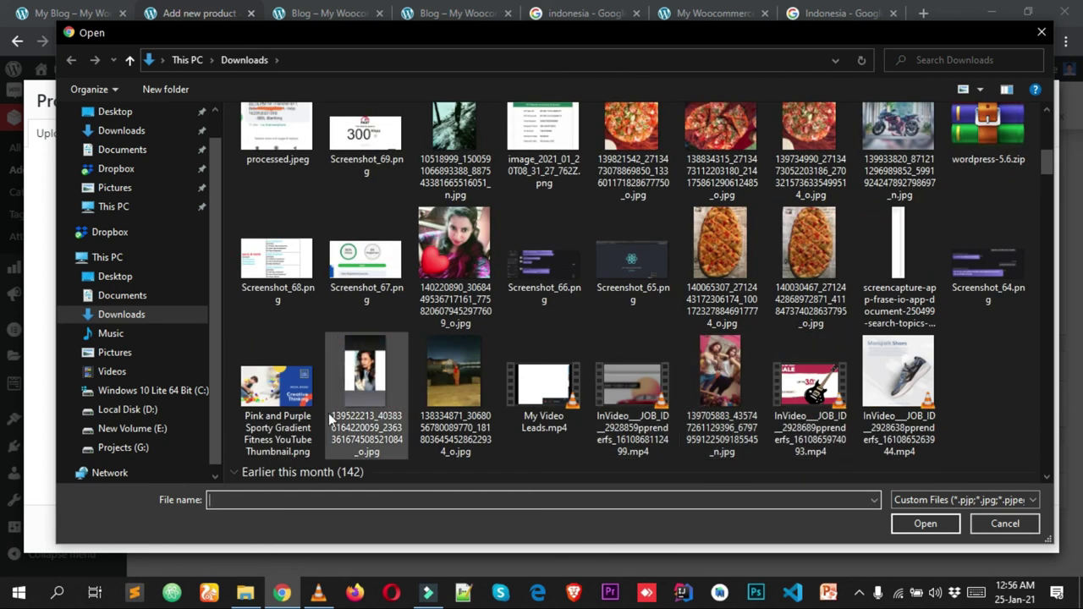
left_click(316, 435)
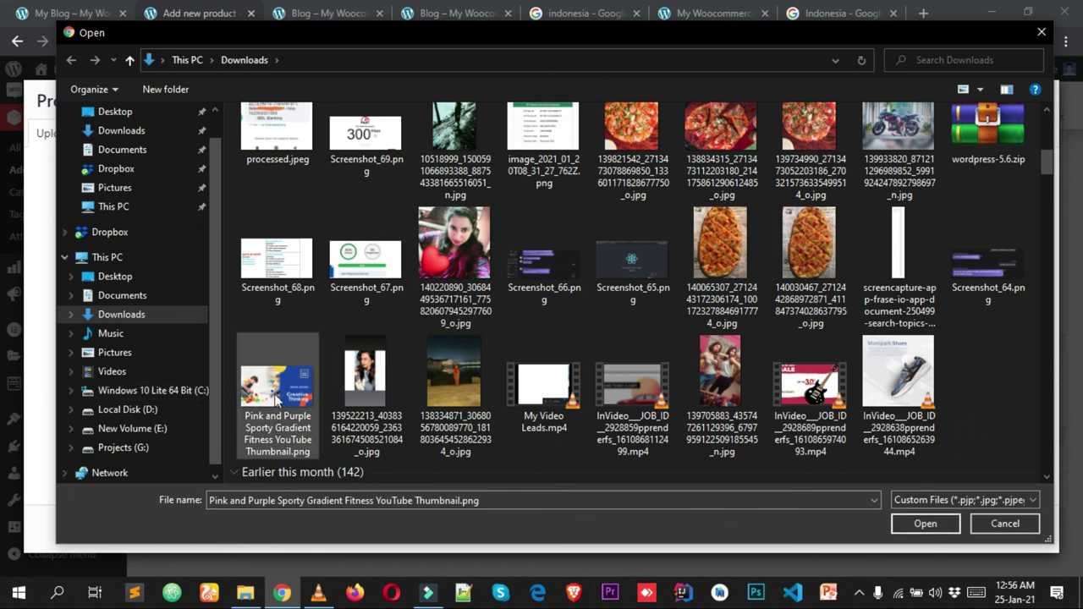
left_click(918, 523)
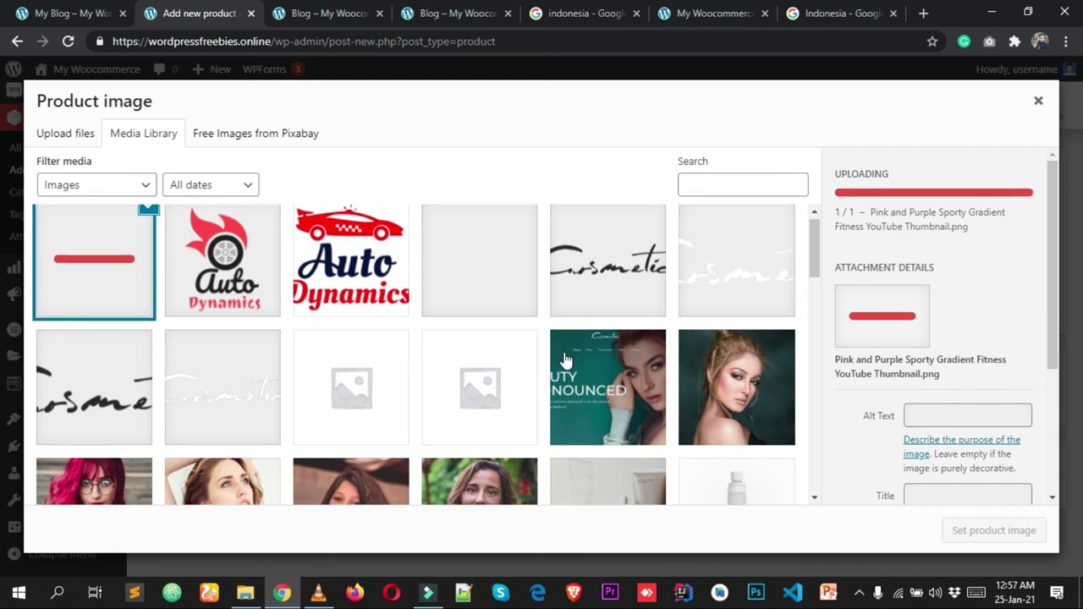
scroll(266, 321, "down", 3)
scroll(157, 290, "up", 3)
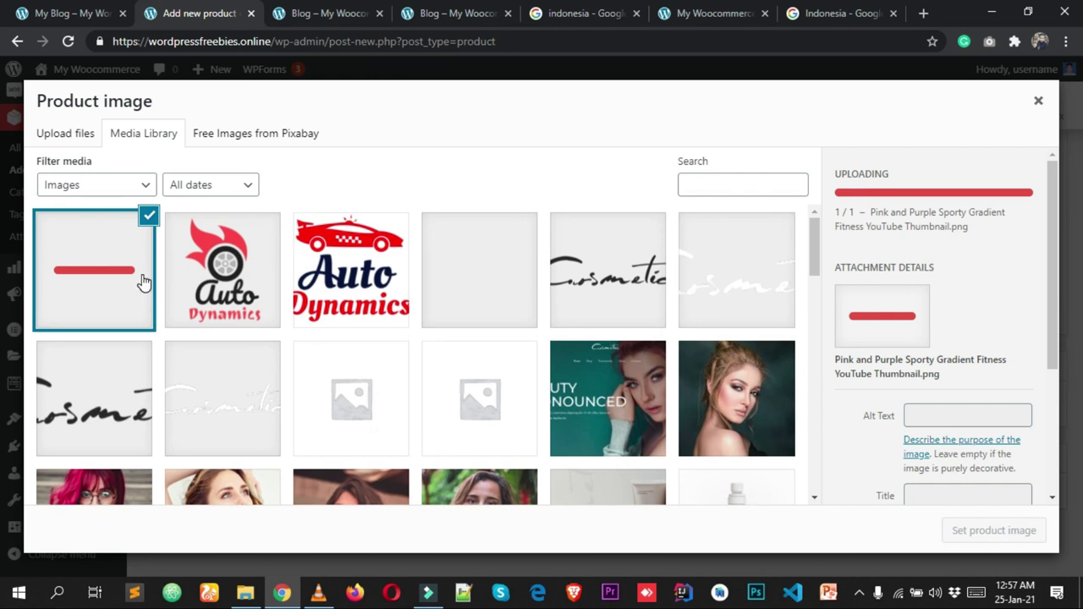
left_click(979, 539)
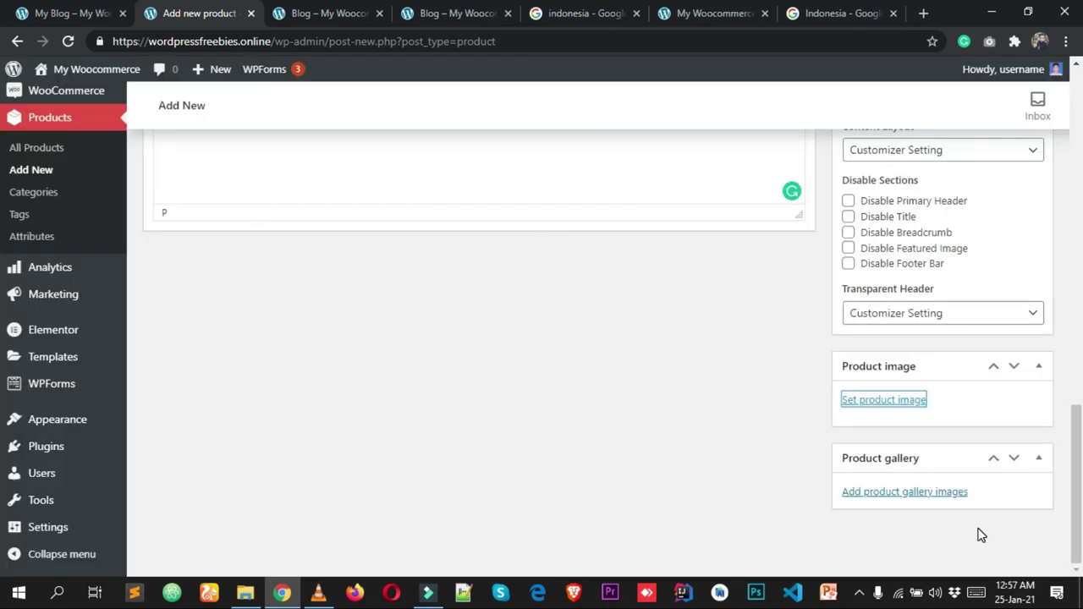
scroll(863, 448, "down", 3)
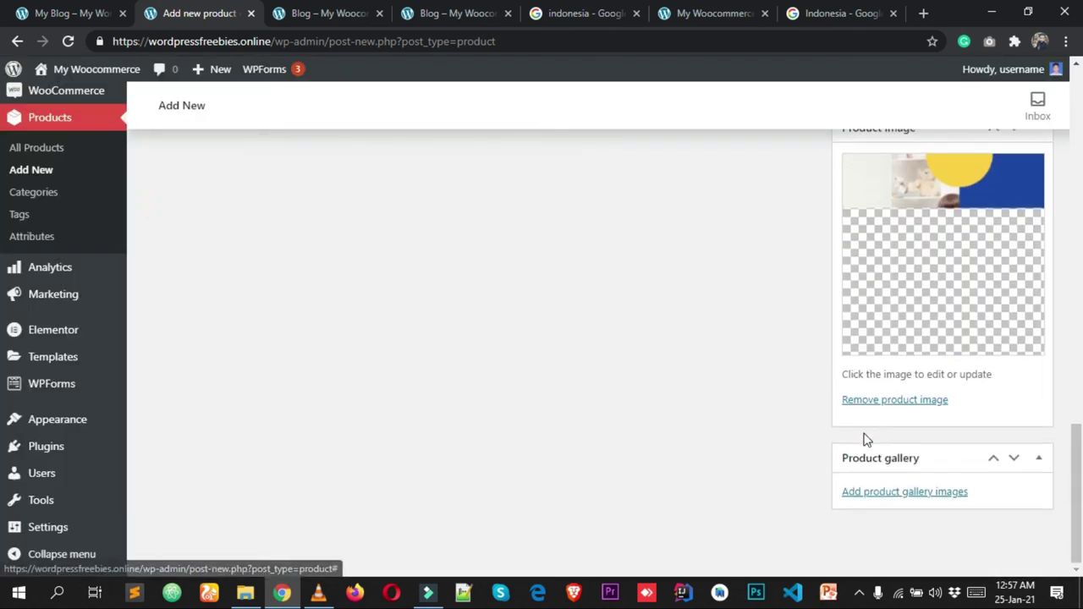
Add a long-sleeve shirt photo from Pixabay free images to the product gallery
left_click(888, 494)
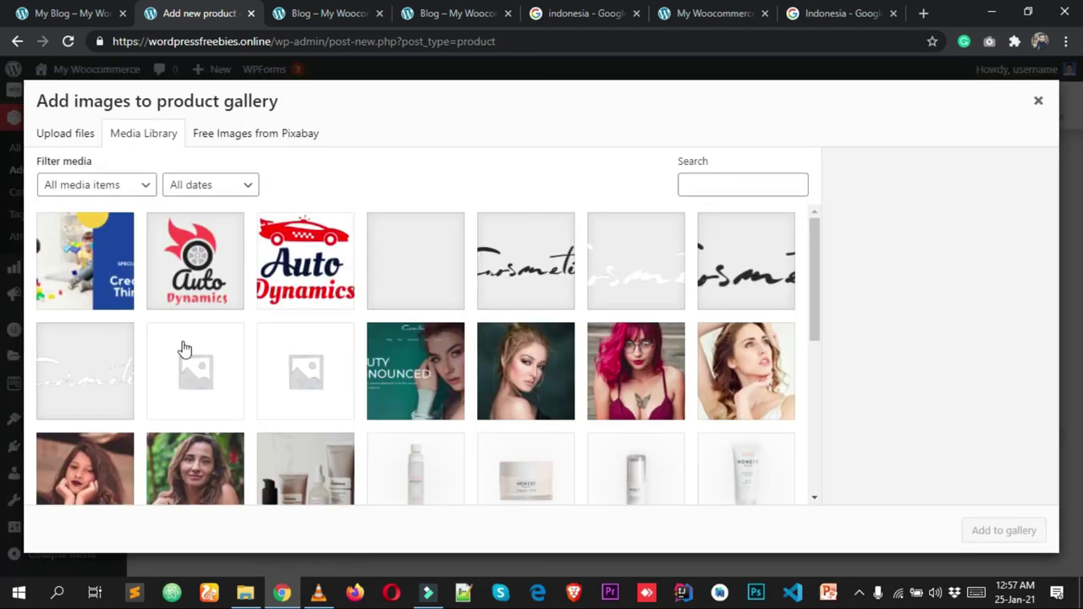
left_click(236, 134)
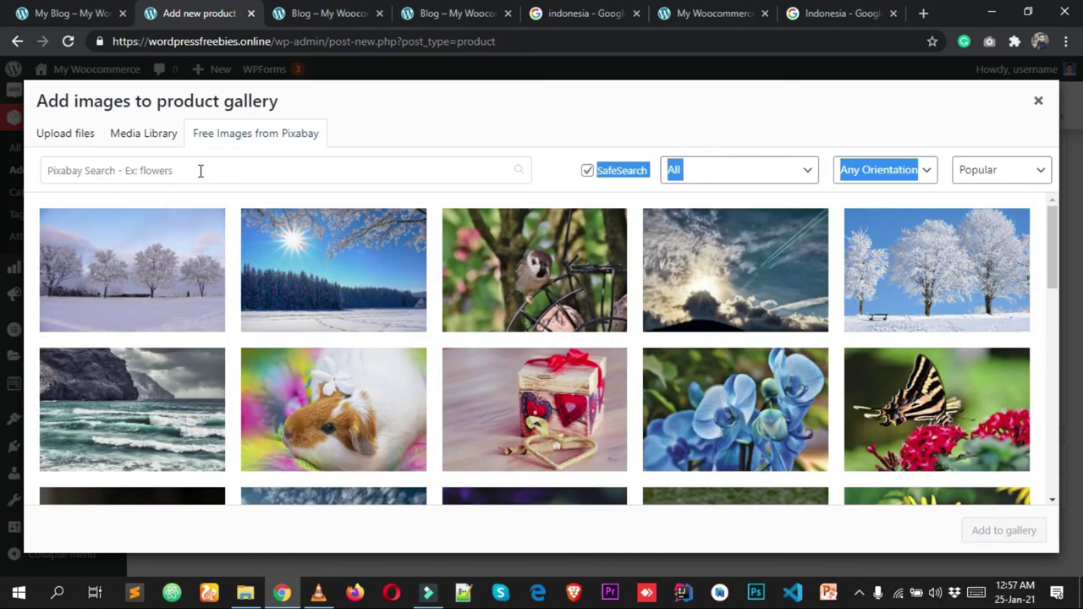
left_click(194, 178)
type("tshirt")
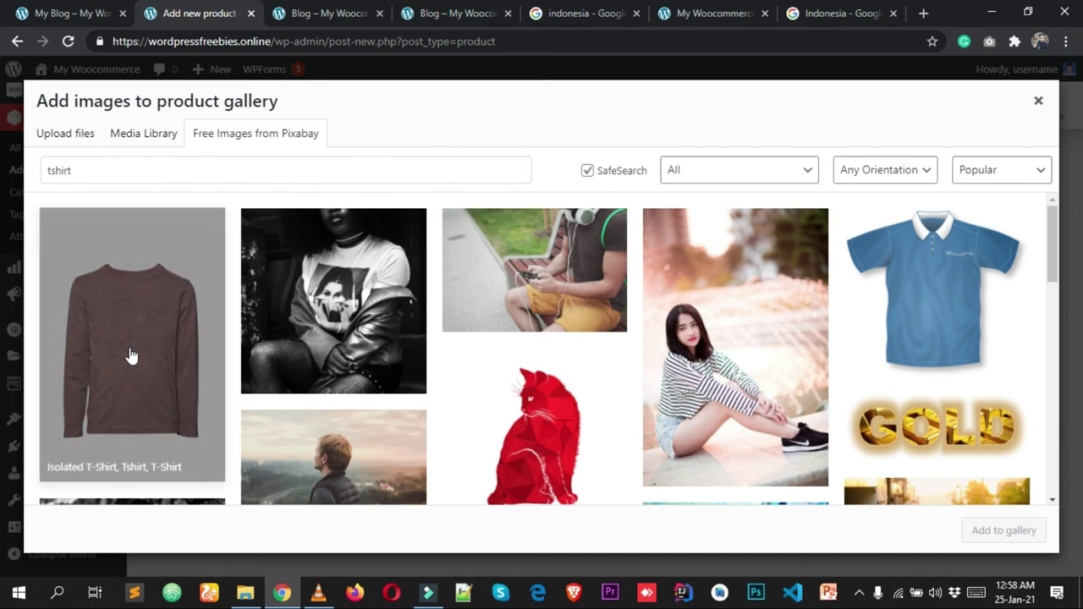
left_click(155, 370)
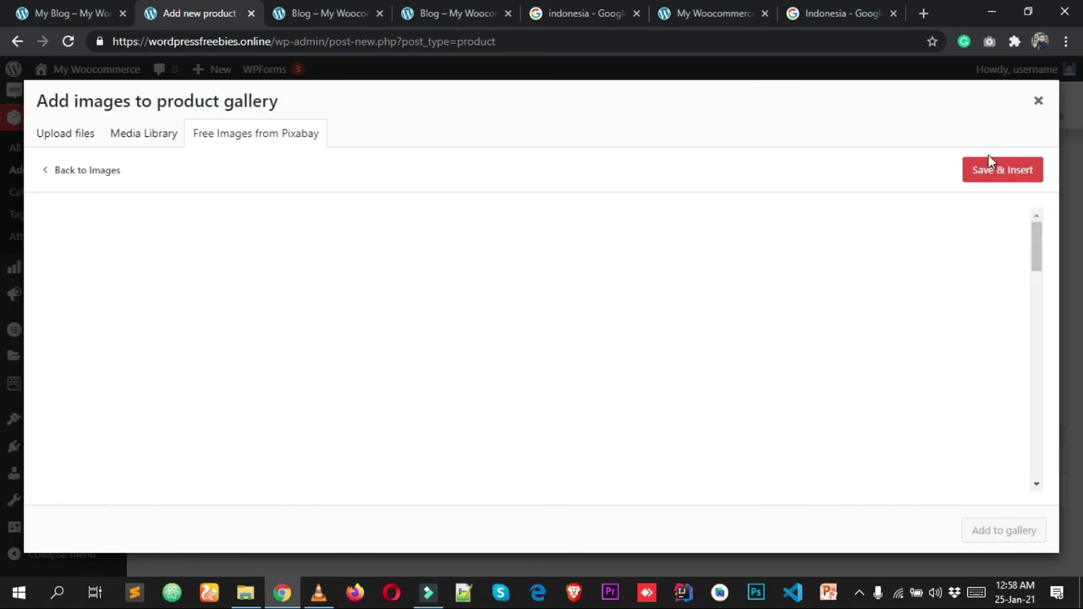
scroll(853, 320, "down", 3)
scroll(851, 321, "up", 2)
scroll(858, 303, "down", 5)
scroll(869, 351, "up", 6)
scroll(699, 347, "down", 3)
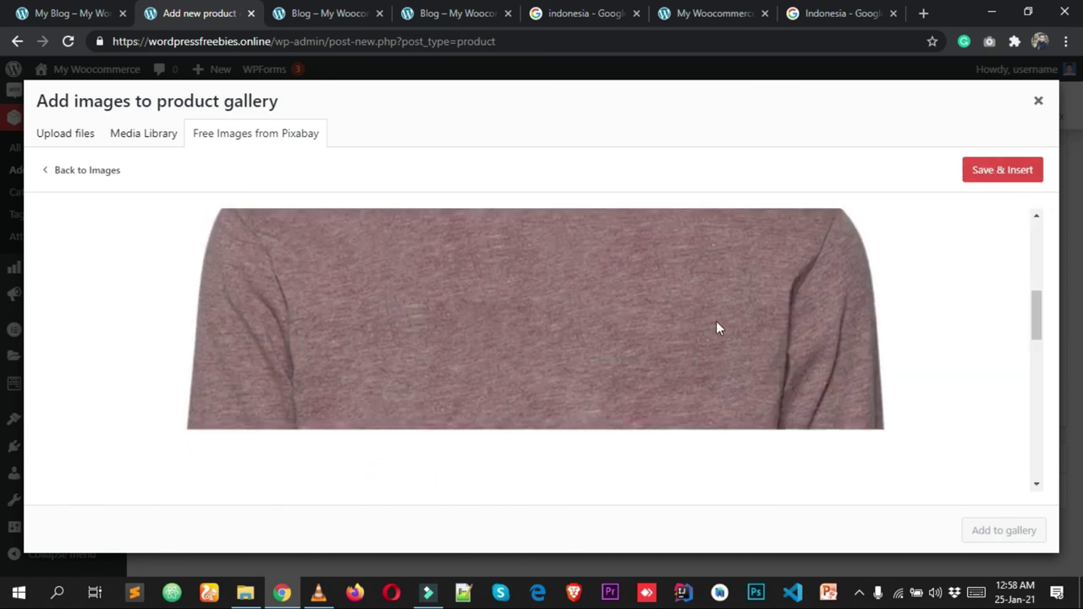
left_click(999, 169)
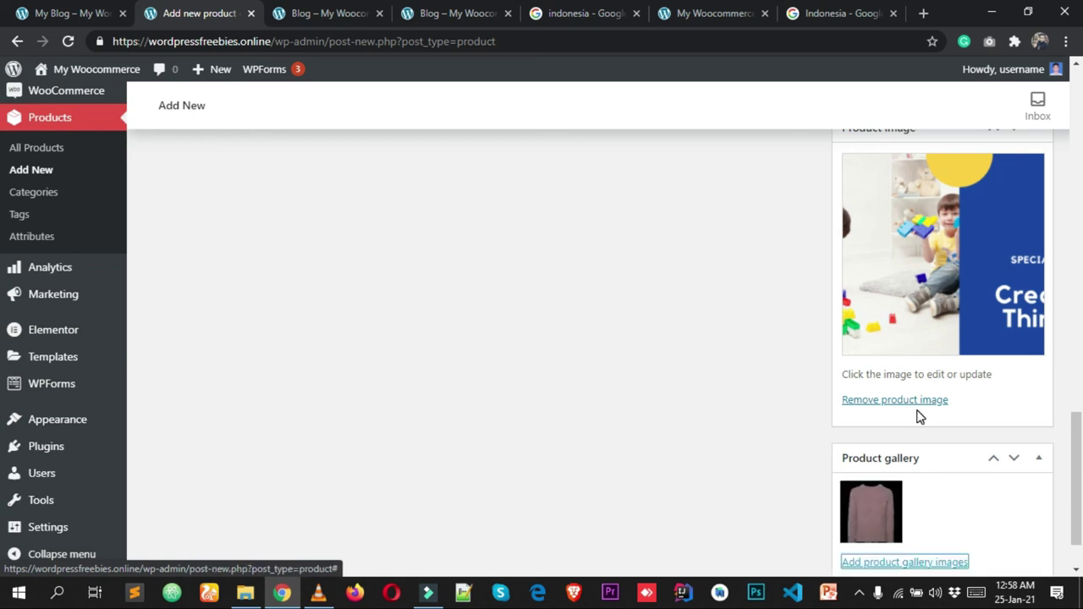
scroll(981, 406, "down", 1)
Search Pixabay for 'tshirt' and add the yellow t-shirt image to the gallery
left_click(912, 492)
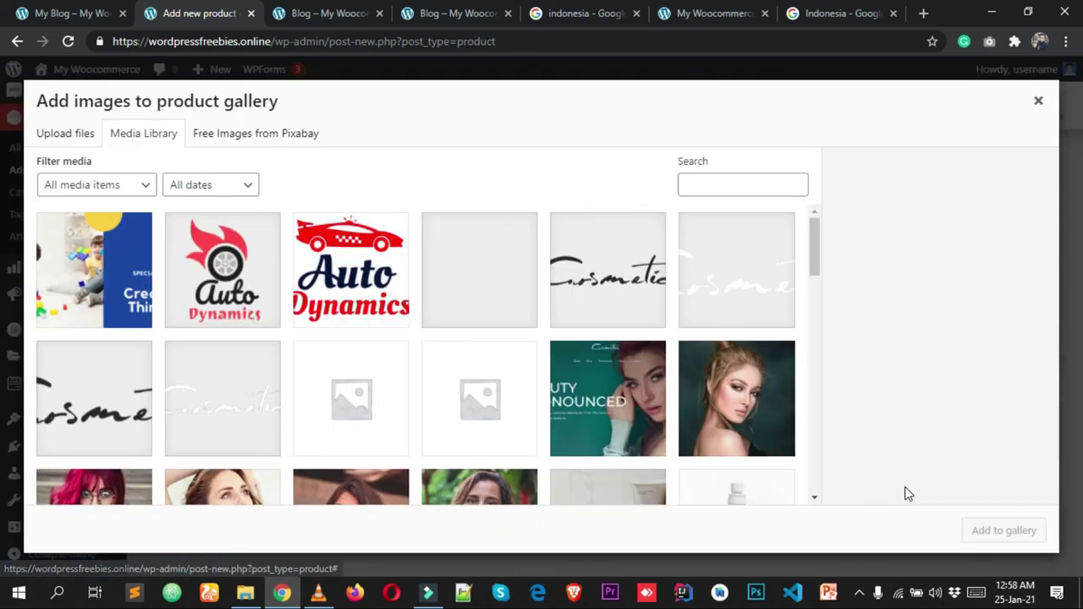
left_click(225, 136)
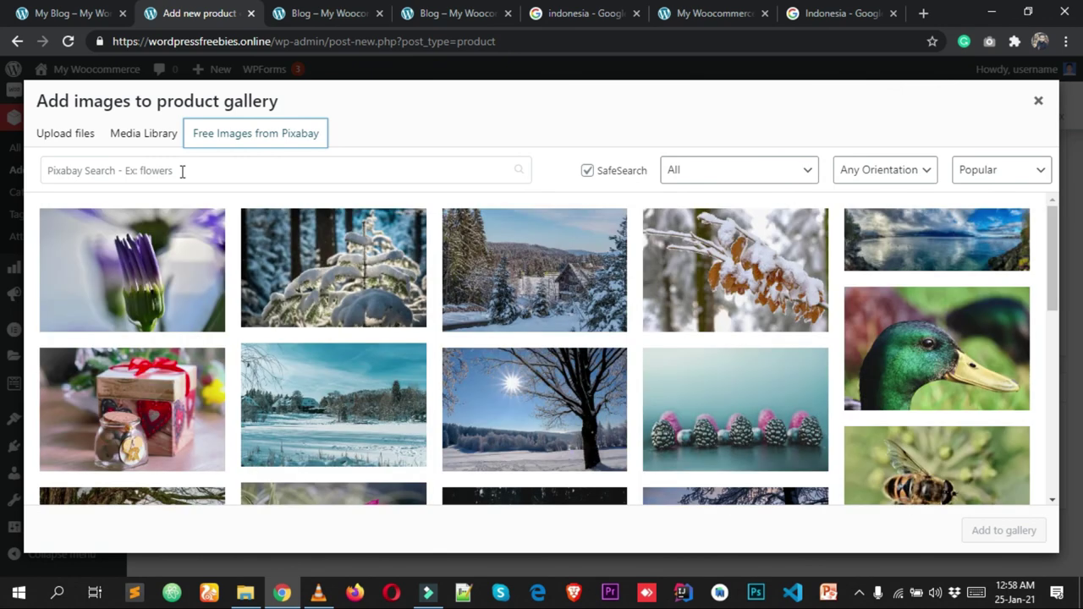
left_click(182, 172)
type("tshirt")
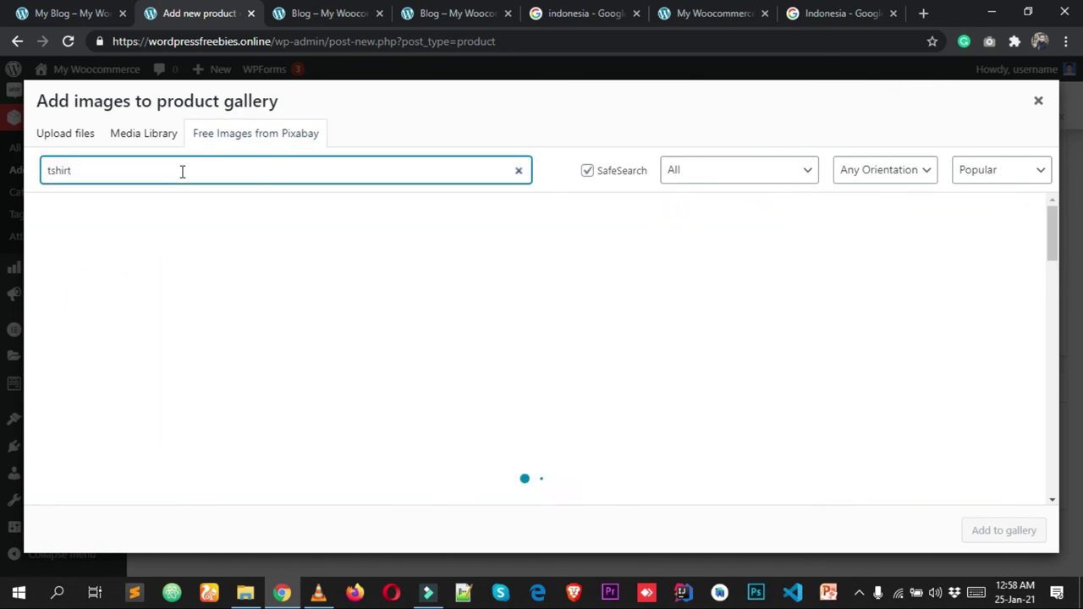
scroll(333, 343, "down", 2)
scroll(334, 343, "down", 1)
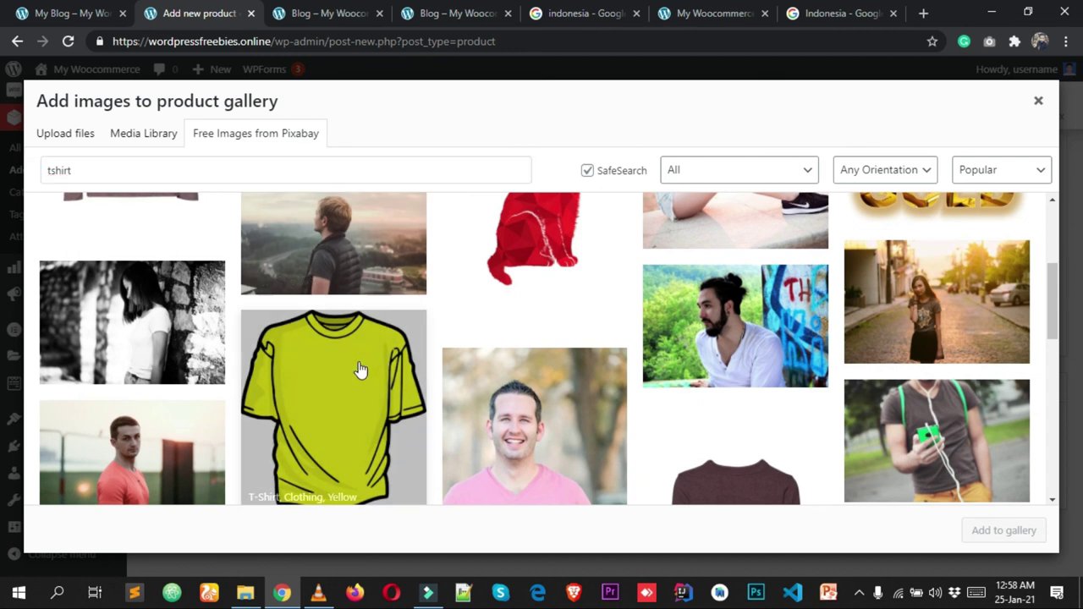
left_click(362, 373)
left_click(999, 173)
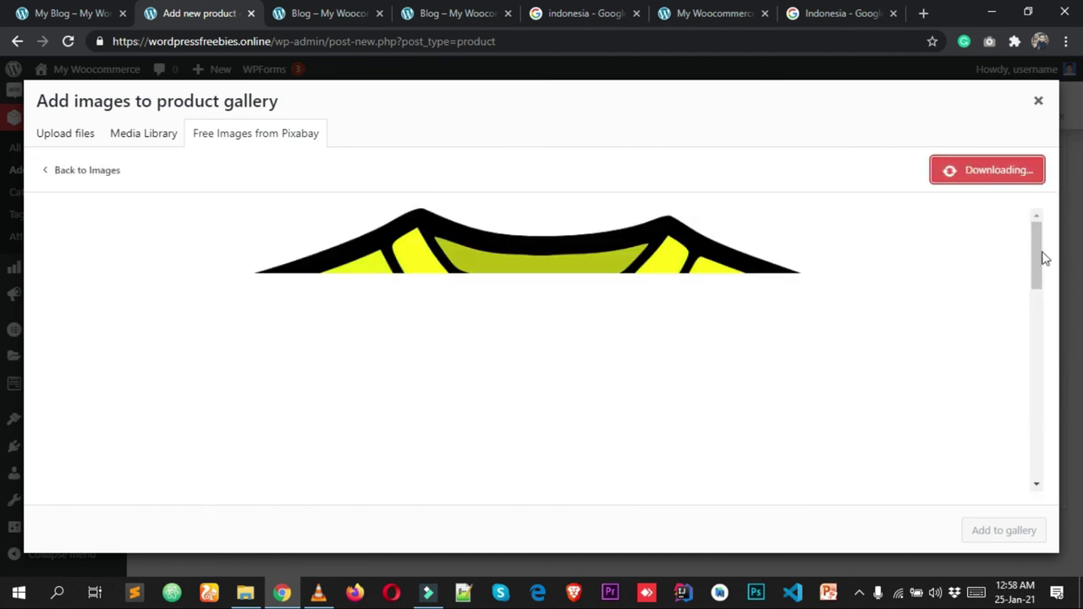
scroll(961, 292, "down", 5)
scroll(930, 271, "up", 5)
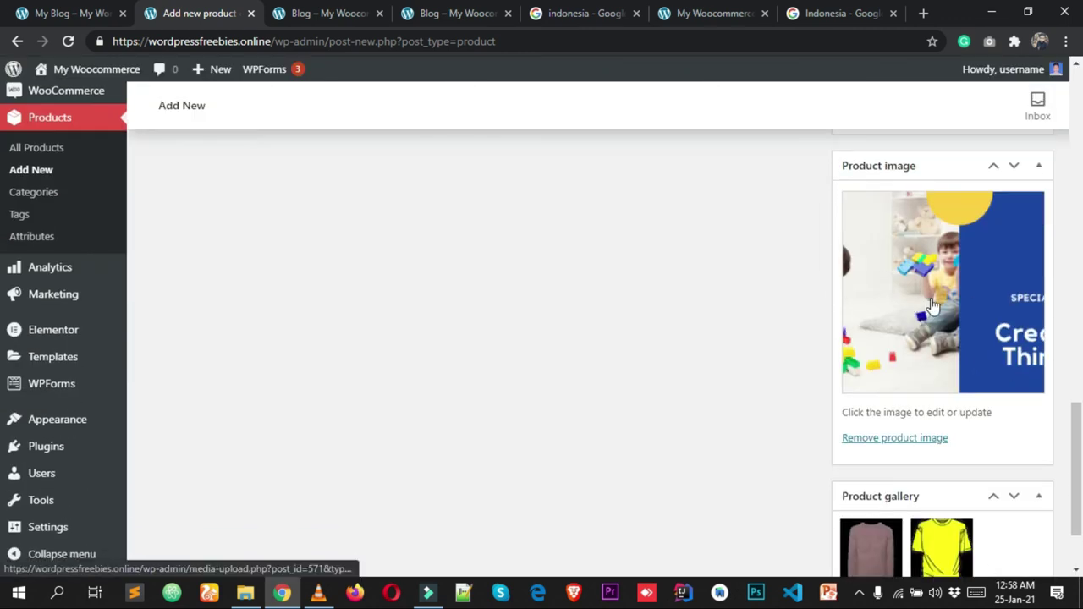
left_click(915, 306)
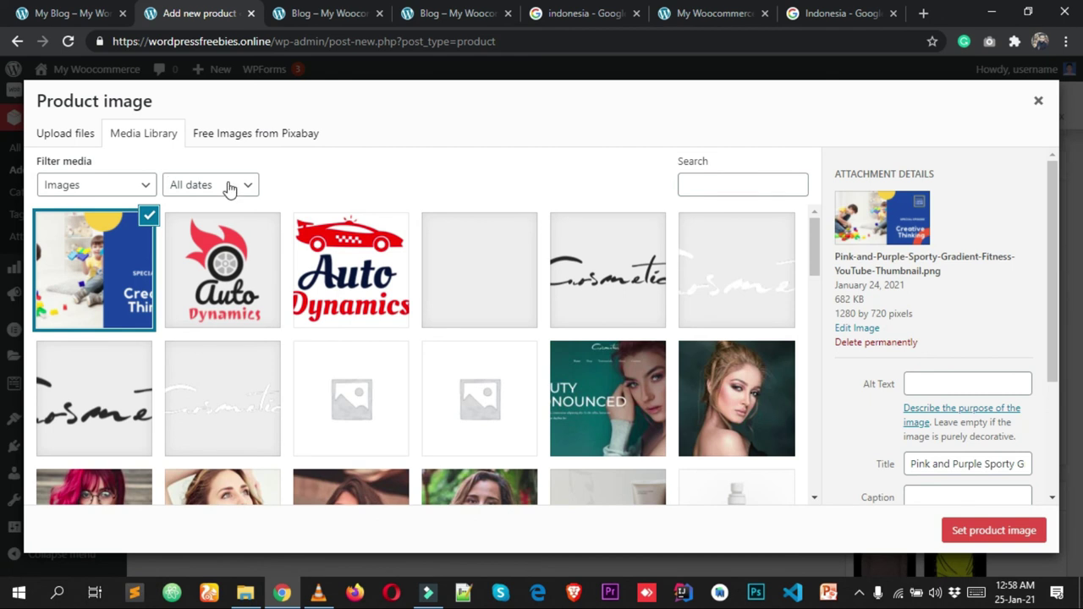
Search Pixabay for 'tshirt' and use the blue t-shirt photo as the main product image
scroll(174, 297, "down", 2)
scroll(186, 253, "up", 2)
left_click(245, 133)
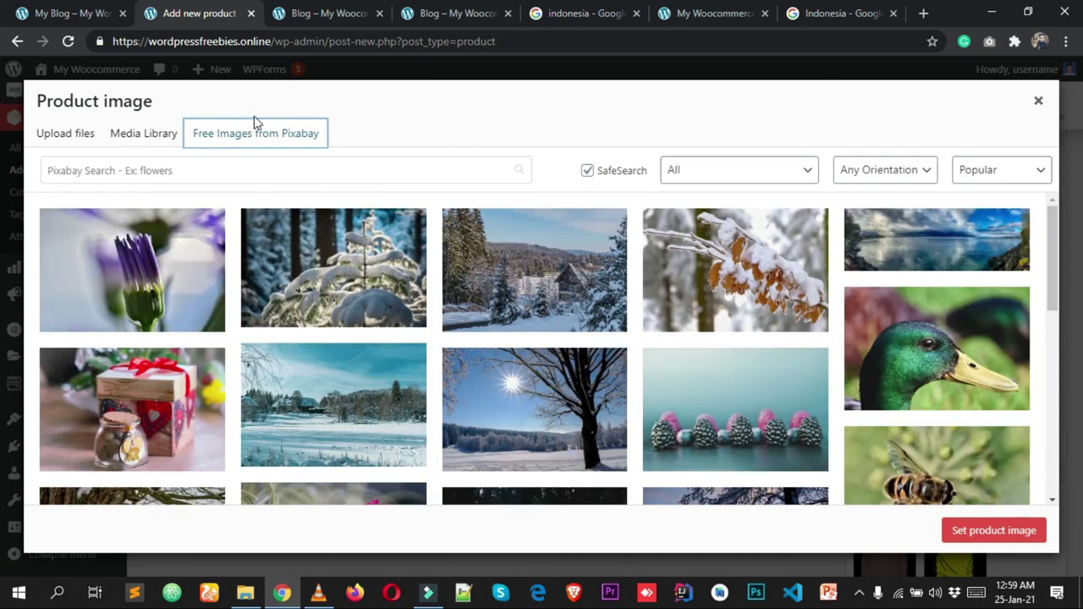
left_click(242, 174)
type("tshirt")
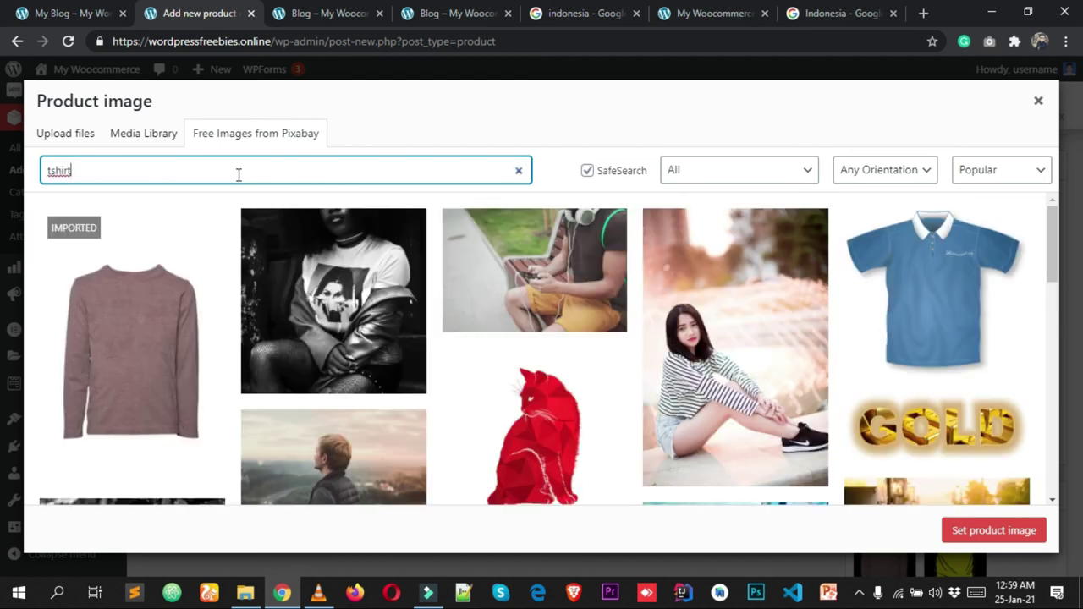
scroll(228, 317, "down", 3)
scroll(241, 326, "down", 5)
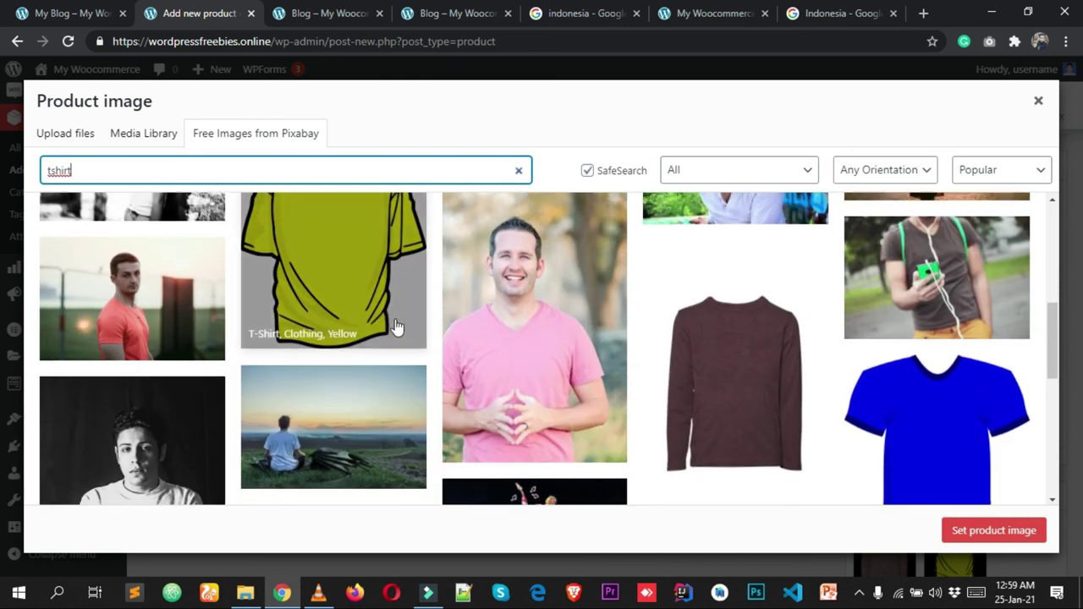
left_click(878, 353)
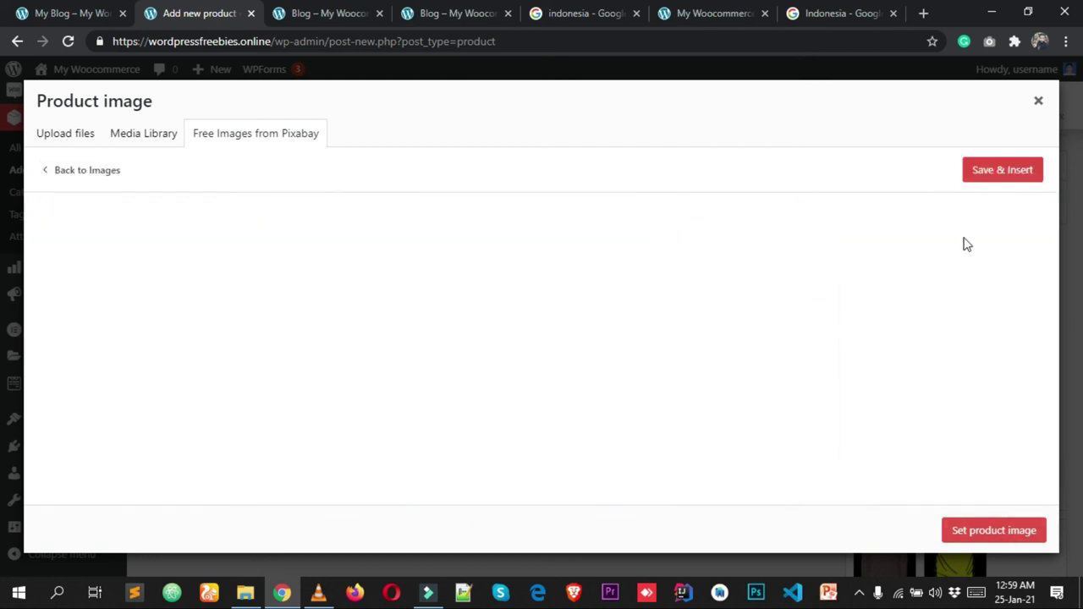
left_click(988, 172)
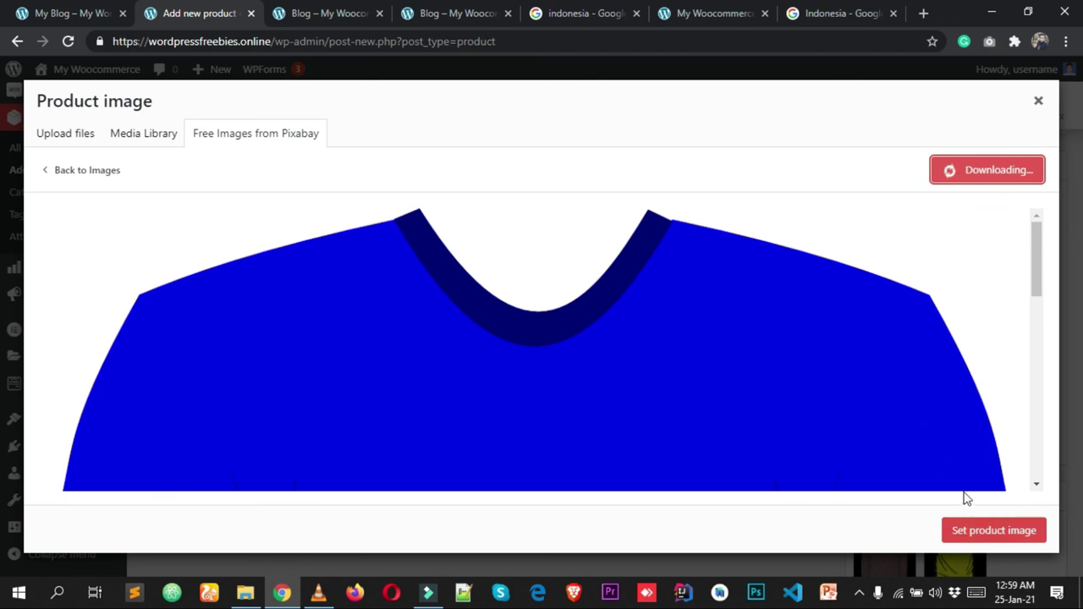
scroll(967, 496, "down", 1)
scroll(964, 423, "up", 5)
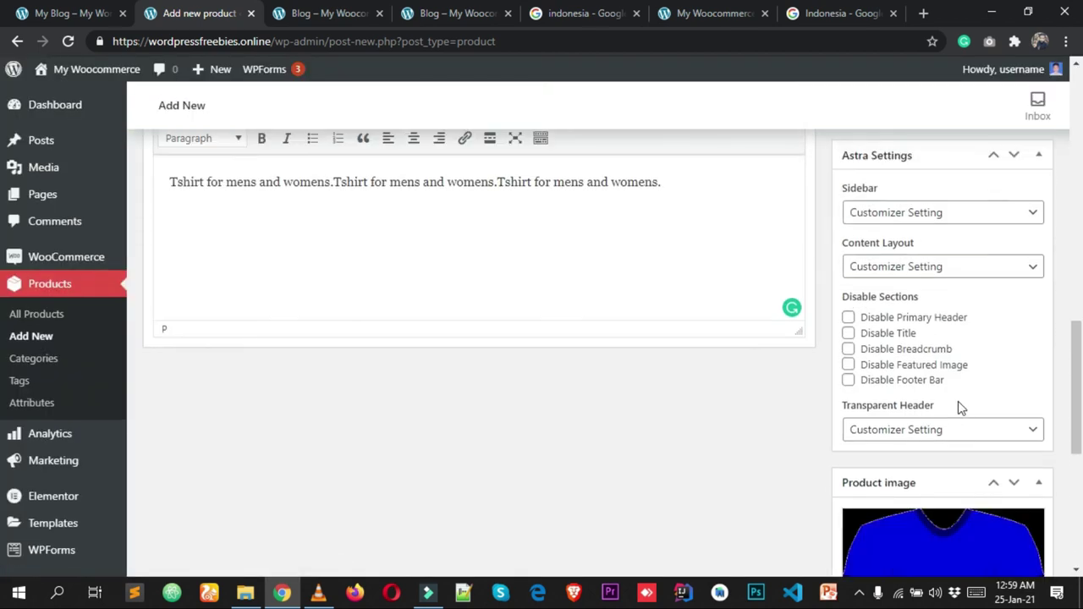
scroll(956, 423, "down", 1)
scroll(954, 427, "up", 8)
scroll(964, 449, "down", 3)
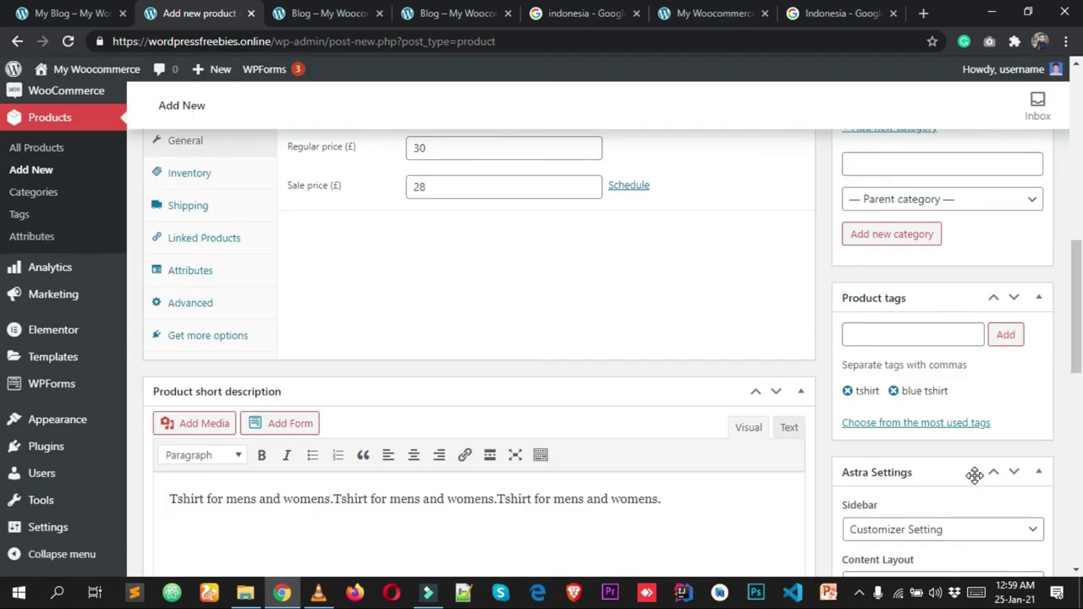
scroll(956, 469, "down", 1)
Publish the Tshirt product and open its live page in a new tab
scroll(967, 465, "up", 6)
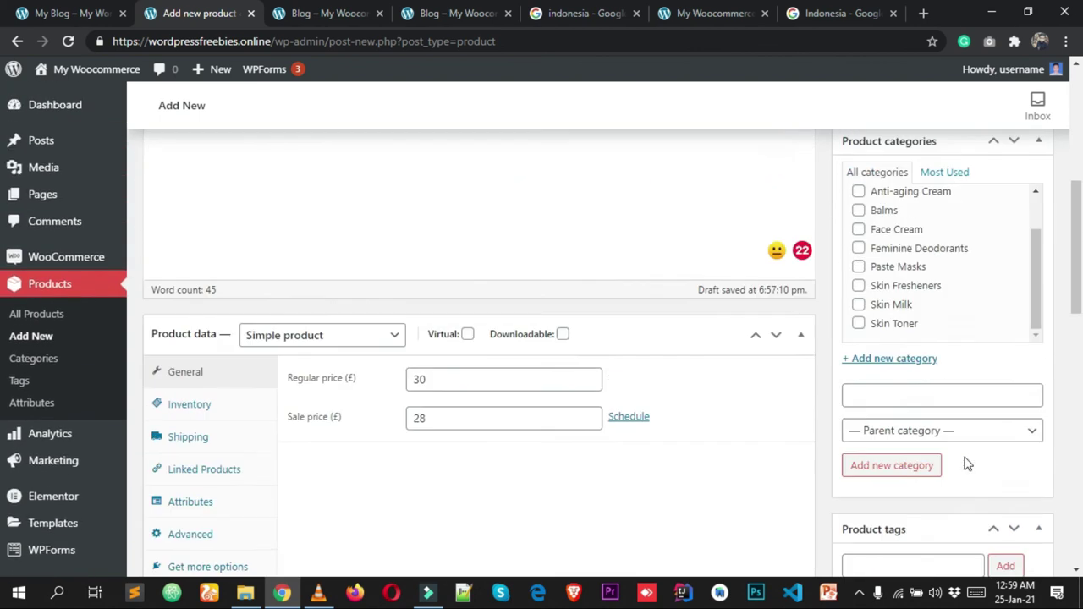
left_click(1011, 338)
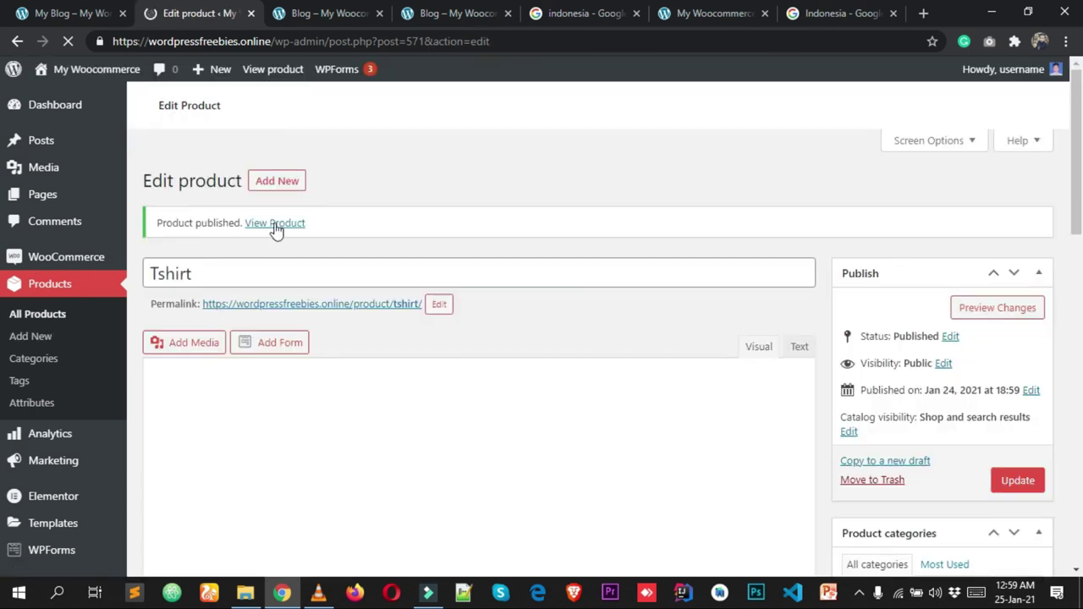
right_click(276, 227)
left_click(292, 231)
left_click(273, 10)
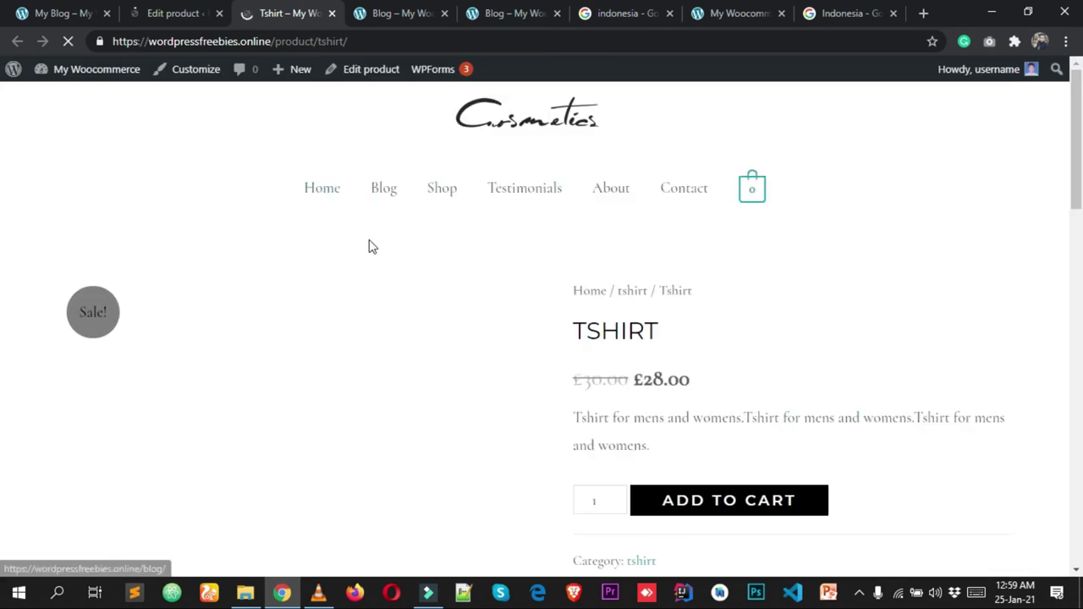
Check the live page's £28.00 price and three gallery images, then return to the editor
scroll(474, 302, "down", 1)
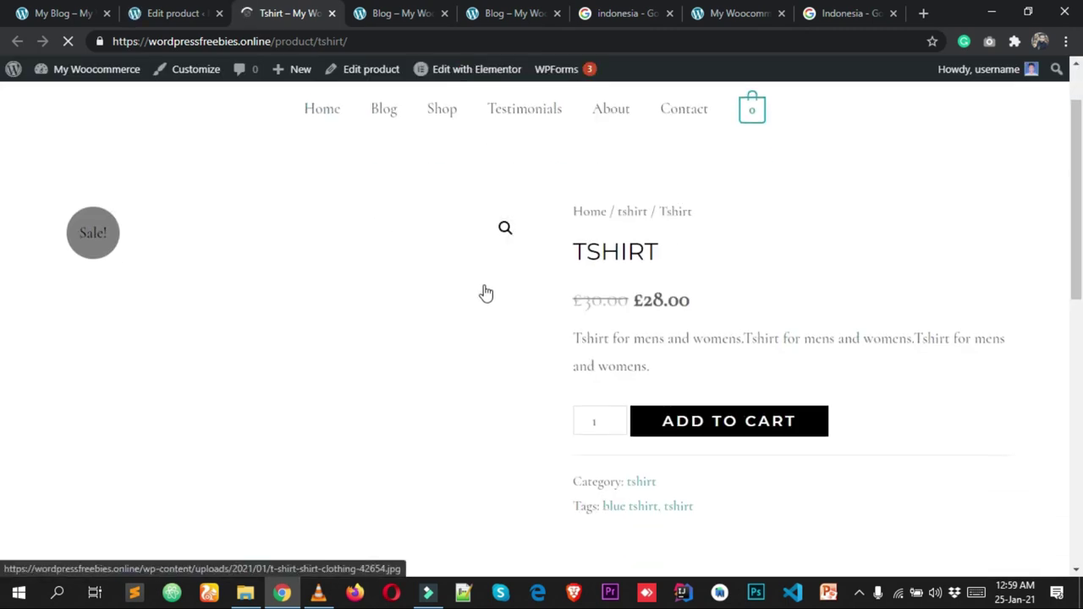
scroll(529, 315, "down", 3)
scroll(493, 282, "up", 3)
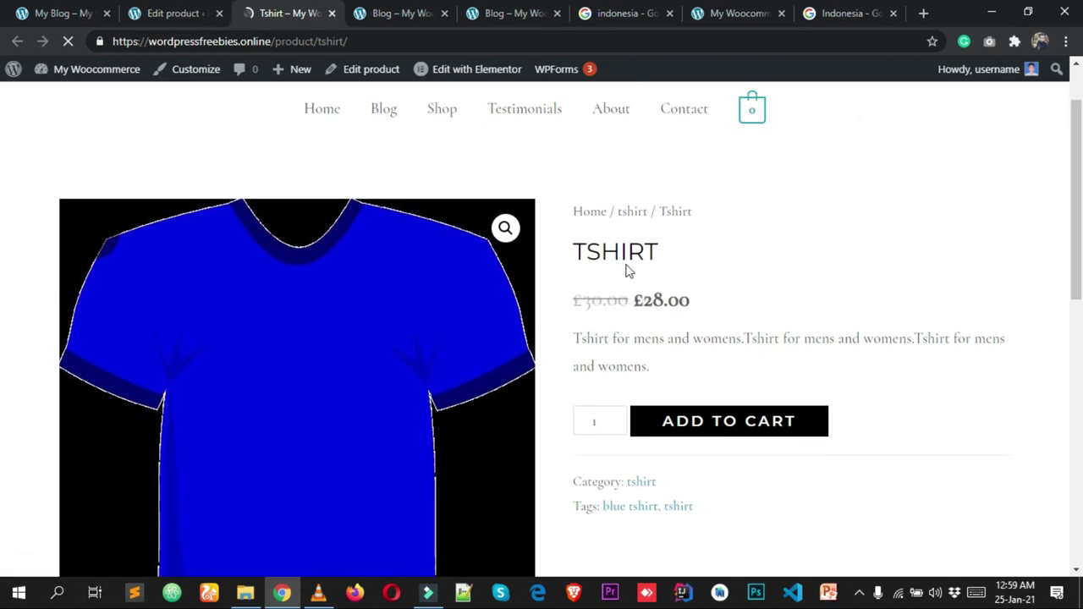
scroll(664, 360, "down", 1)
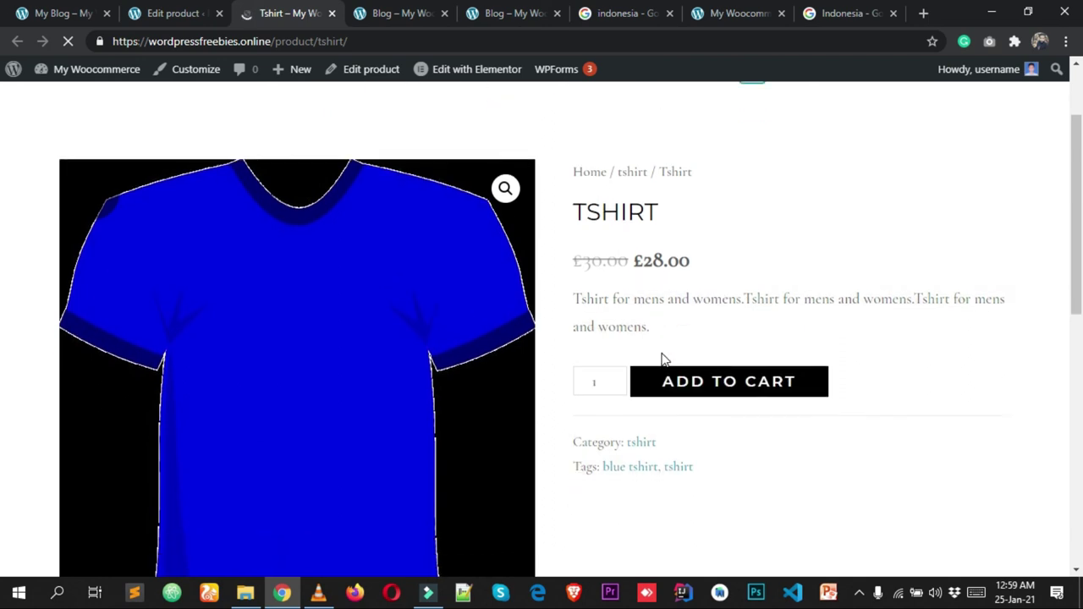
scroll(664, 360, "down", 3)
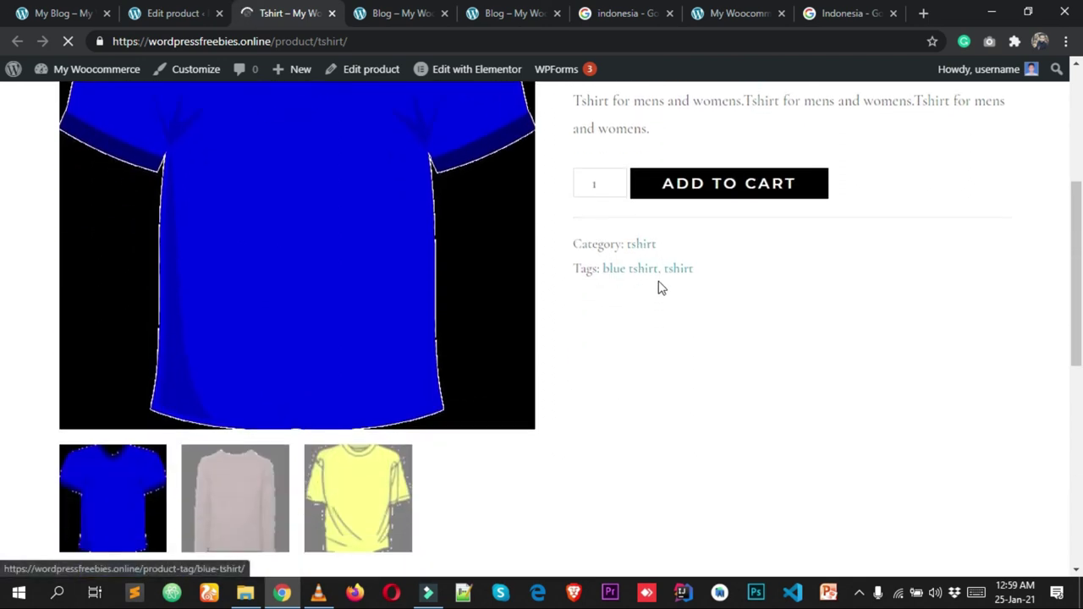
scroll(593, 284, "down", 2)
left_click(259, 331)
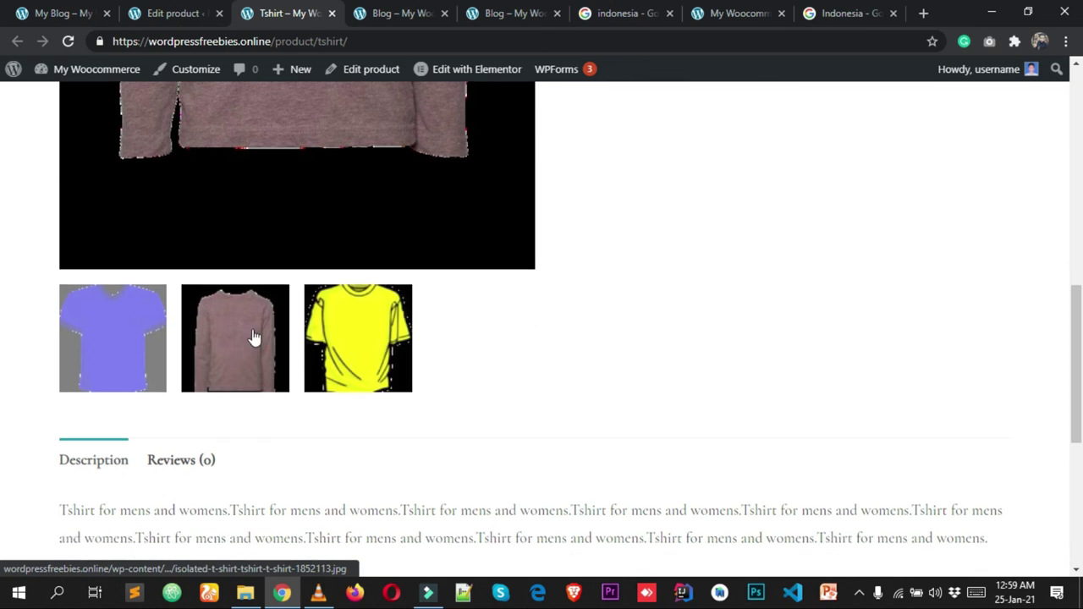
scroll(89, 358, "down", 5)
scroll(223, 319, "up", 4)
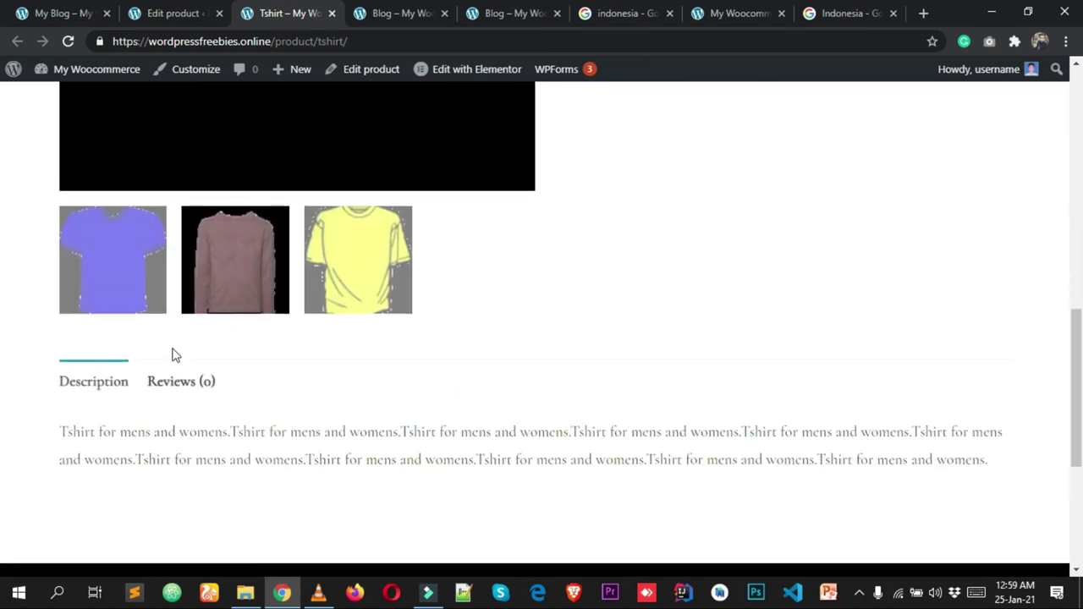
scroll(174, 355, "up", 7)
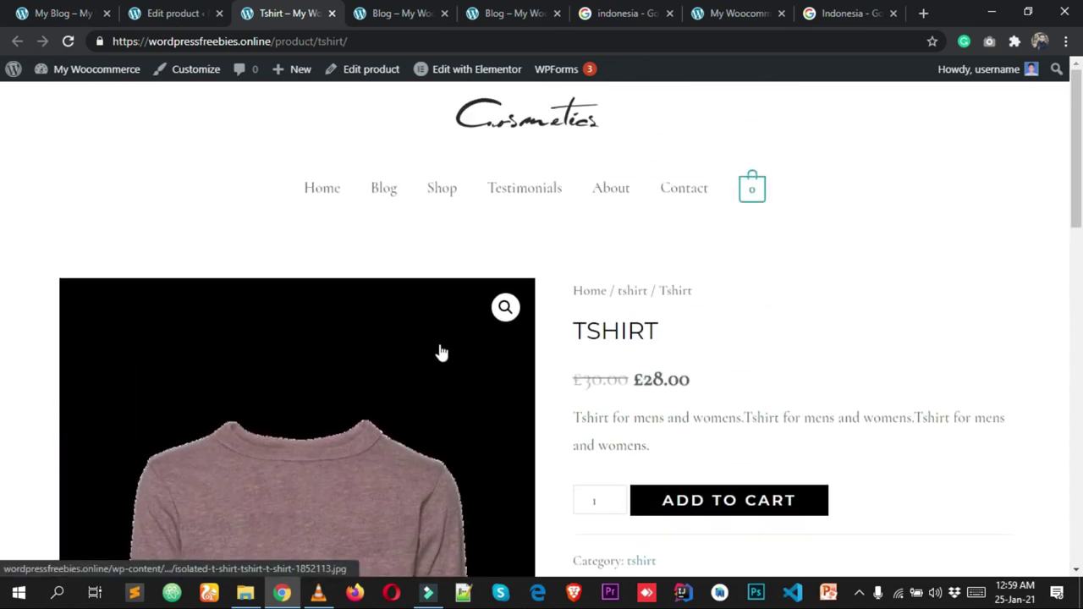
left_click(195, 13)
Leave the product editor for WooCommerce Home and close the 'Welcome to your WooCommerce store's online HQ' tour
scroll(524, 351, "down", 1)
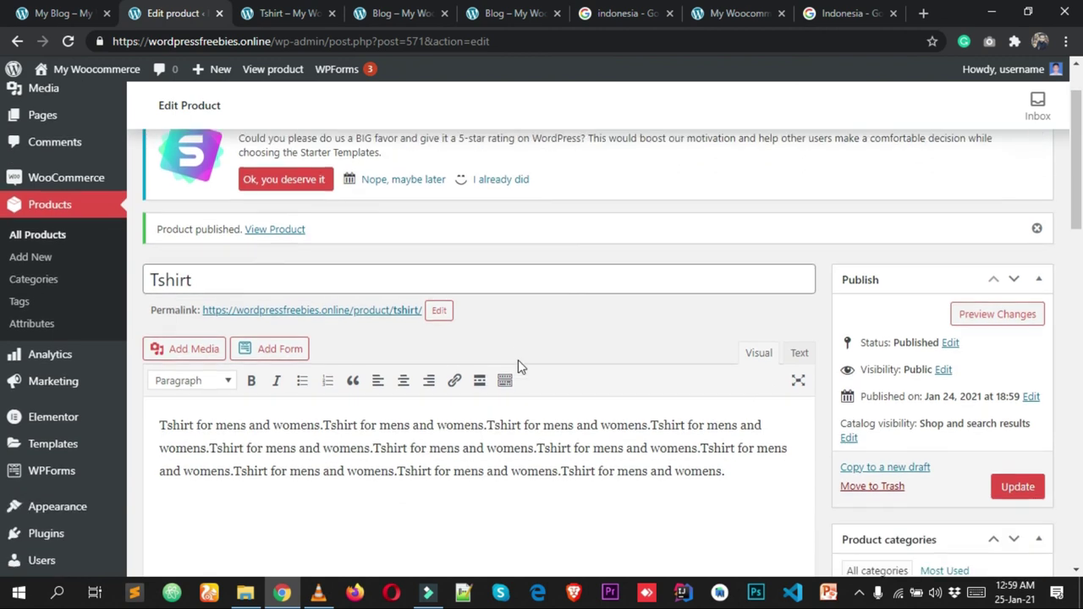
scroll(517, 359, "up", 1)
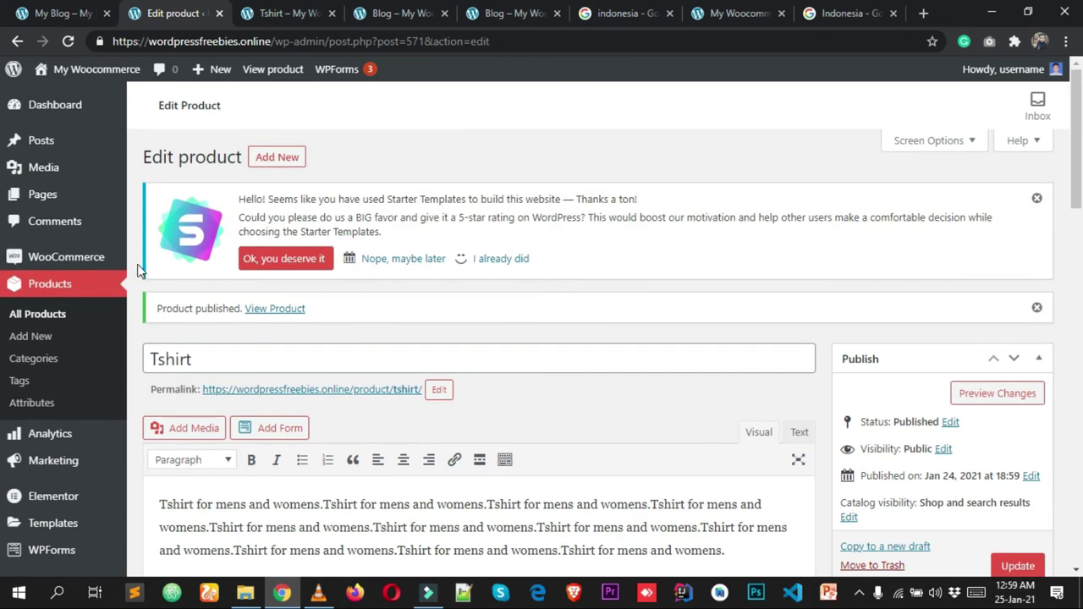
mouse_move(104, 252)
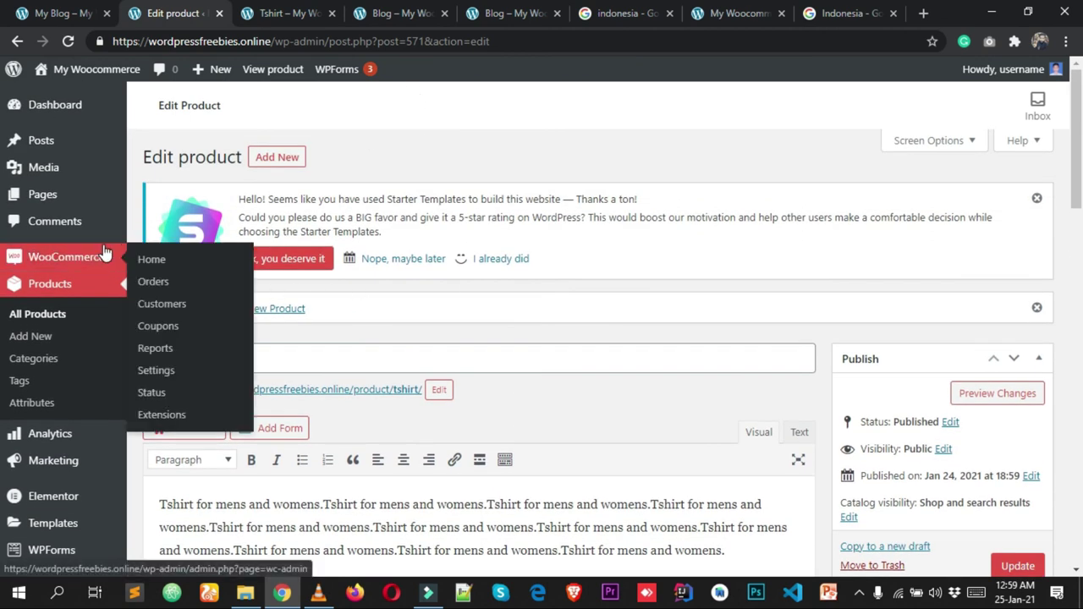
left_click(75, 259)
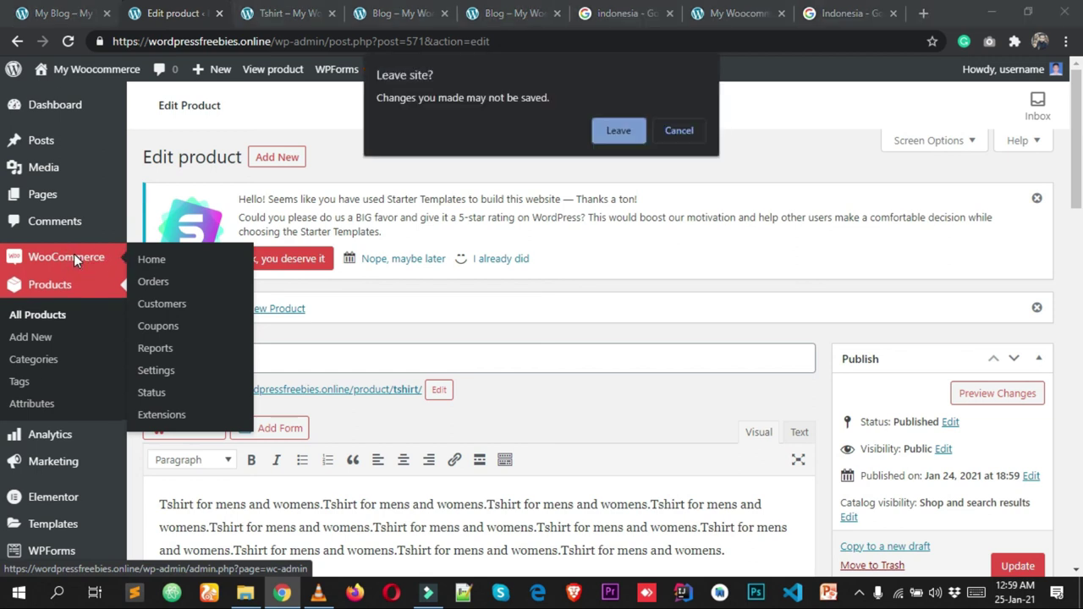
left_click(616, 131)
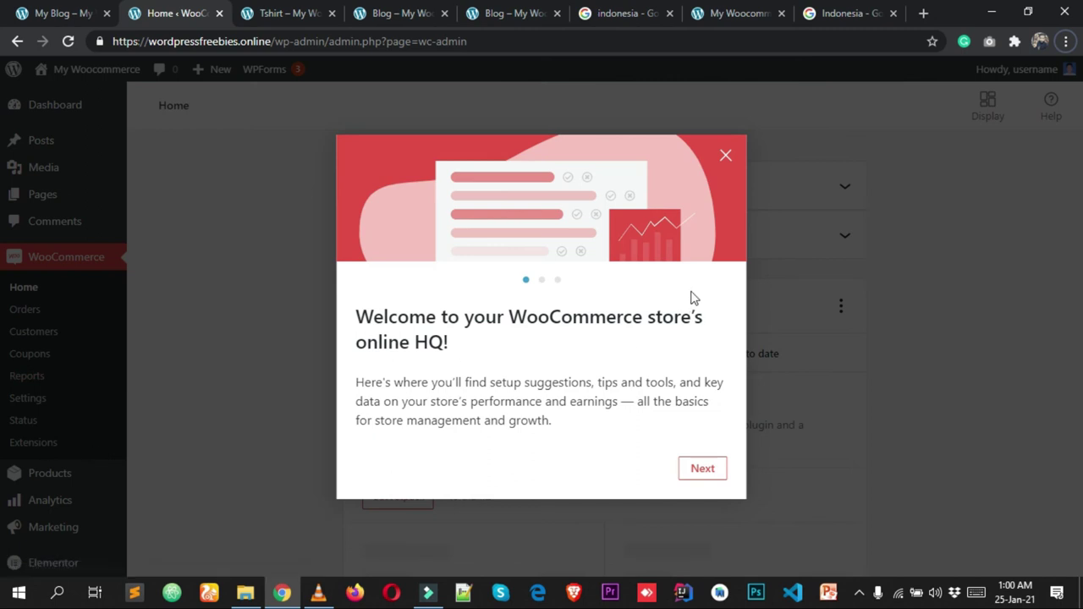
left_click(727, 158)
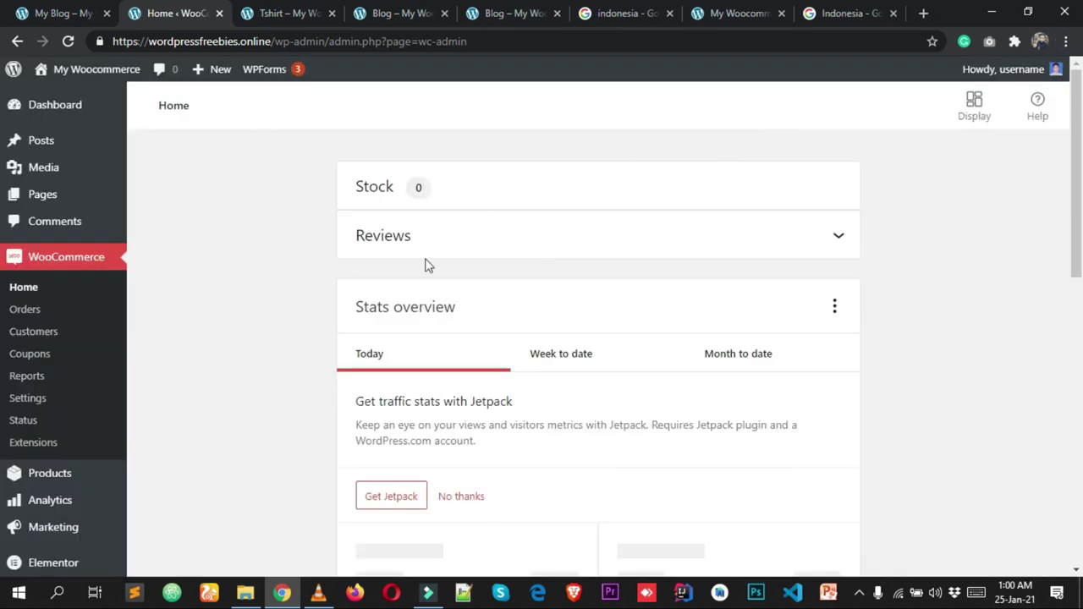
scroll(411, 281, "down", 1)
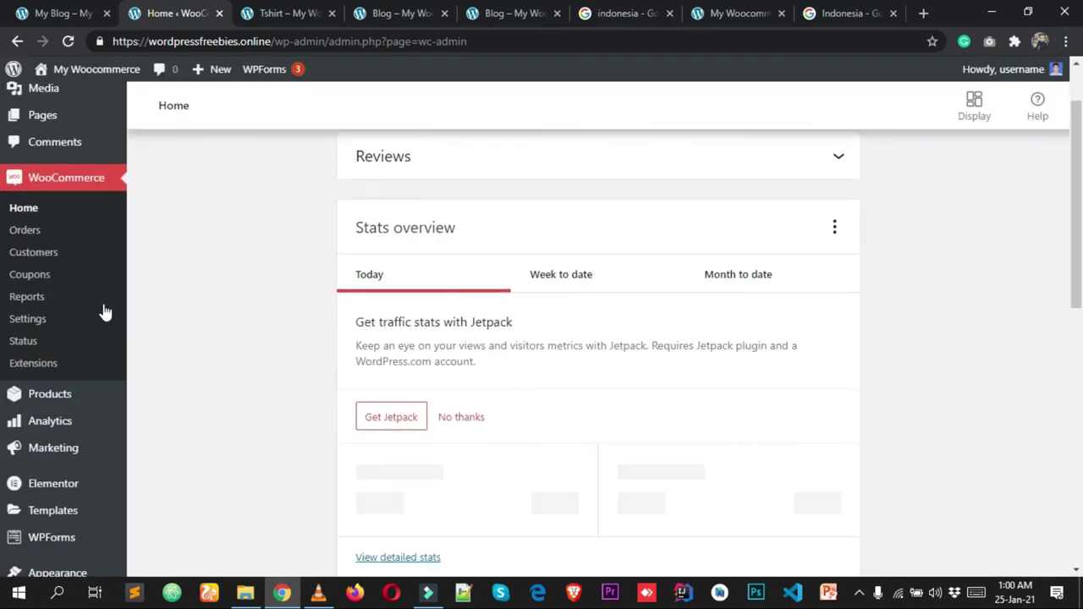
Open WooCommerce Settings and review the store address fields on the General tab
left_click(22, 322)
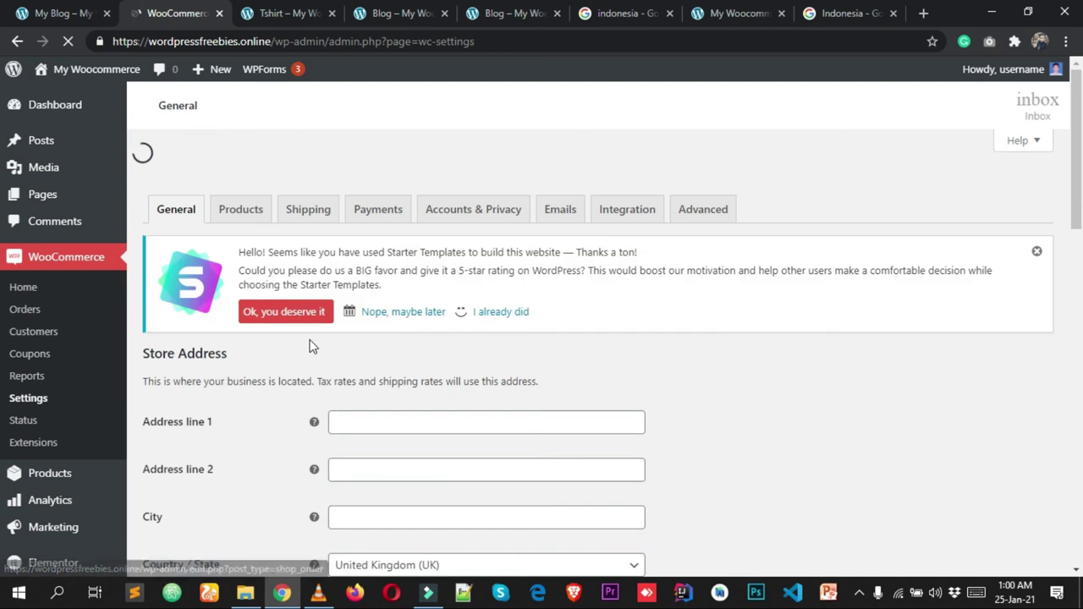
left_click(367, 385)
scroll(259, 363, "down", 1)
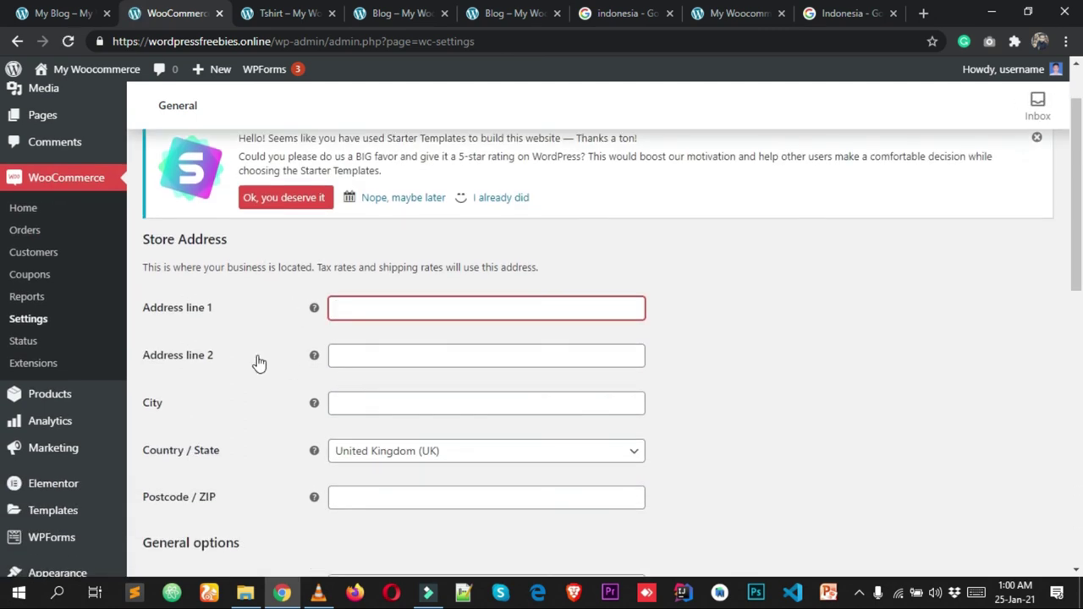
left_click(373, 408)
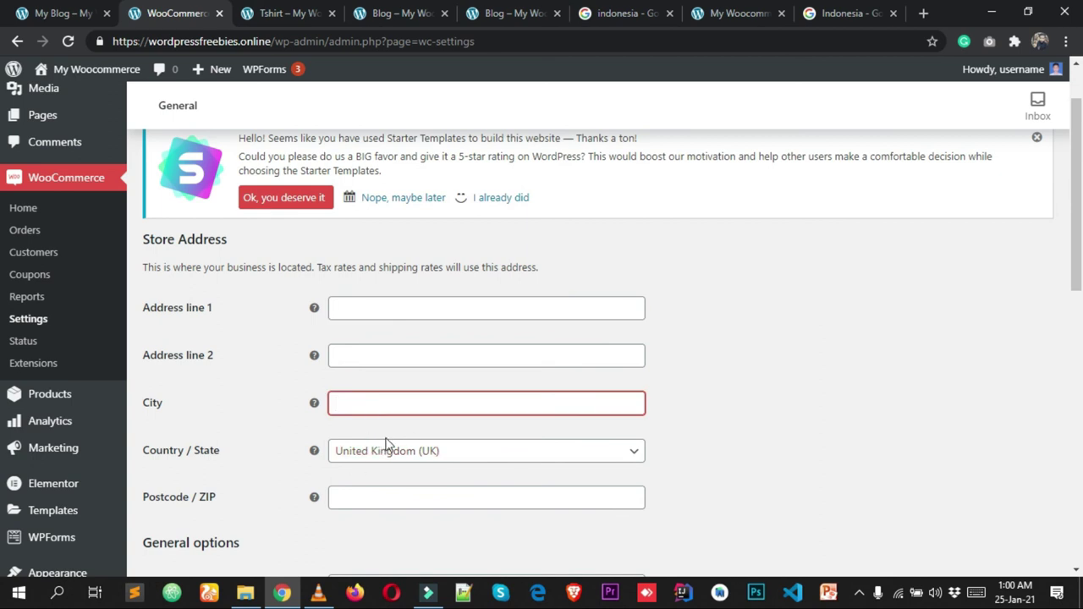
Review the remaining General options, keeping Pound sterling as currency, and save changes
scroll(382, 428, "down", 3)
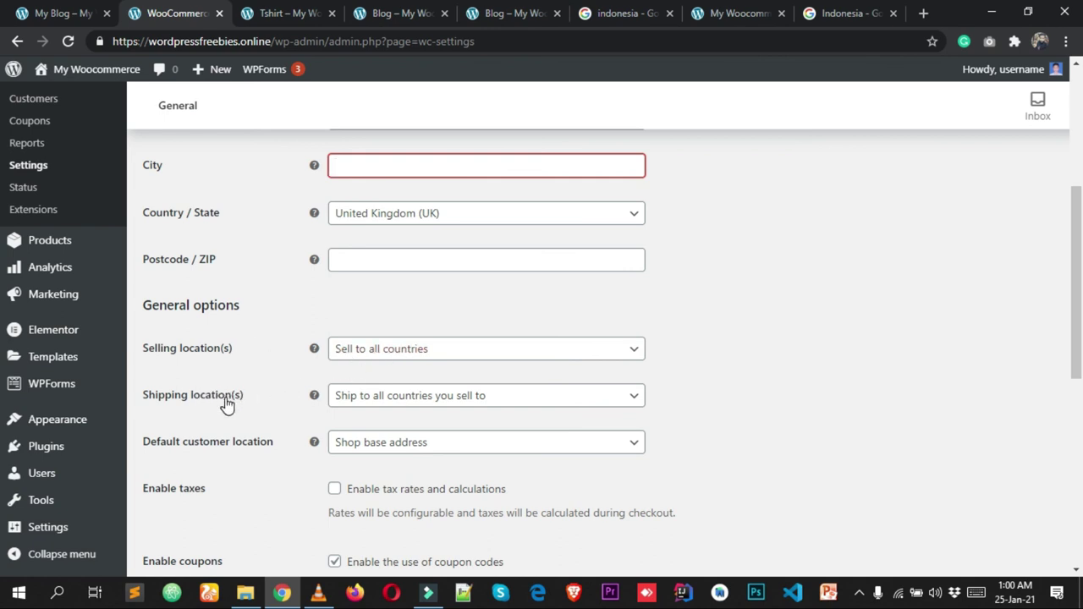
scroll(334, 426, "down", 1)
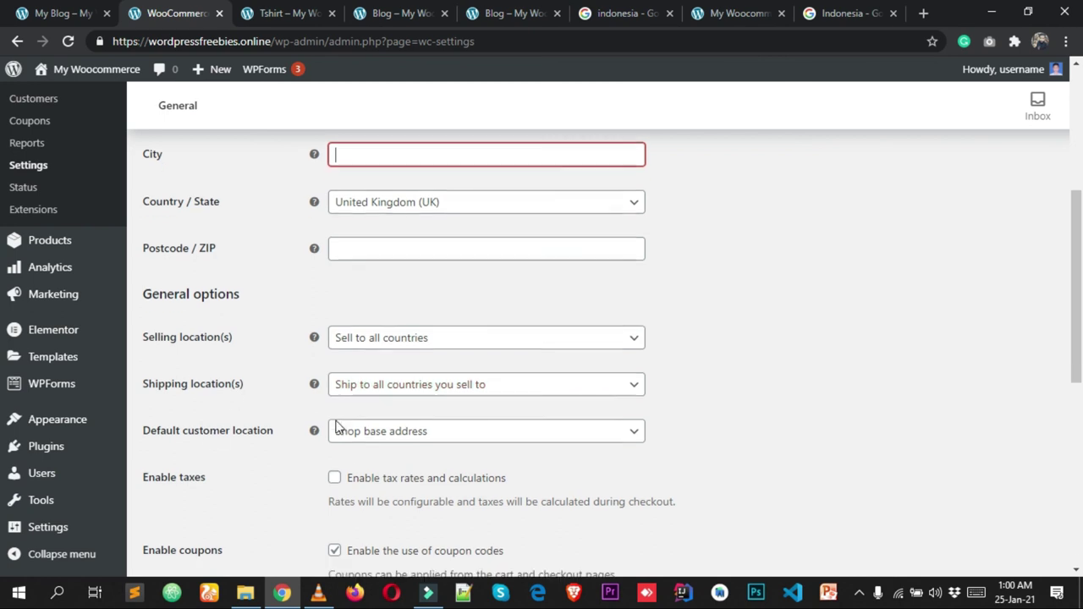
scroll(350, 419, "down", 3)
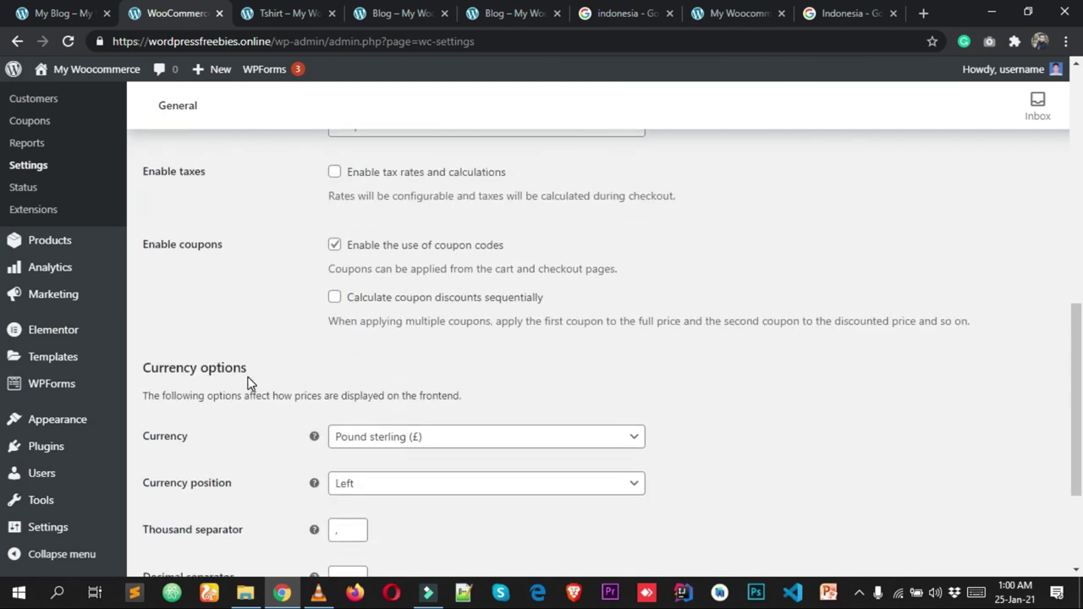
scroll(390, 454, "down", 2)
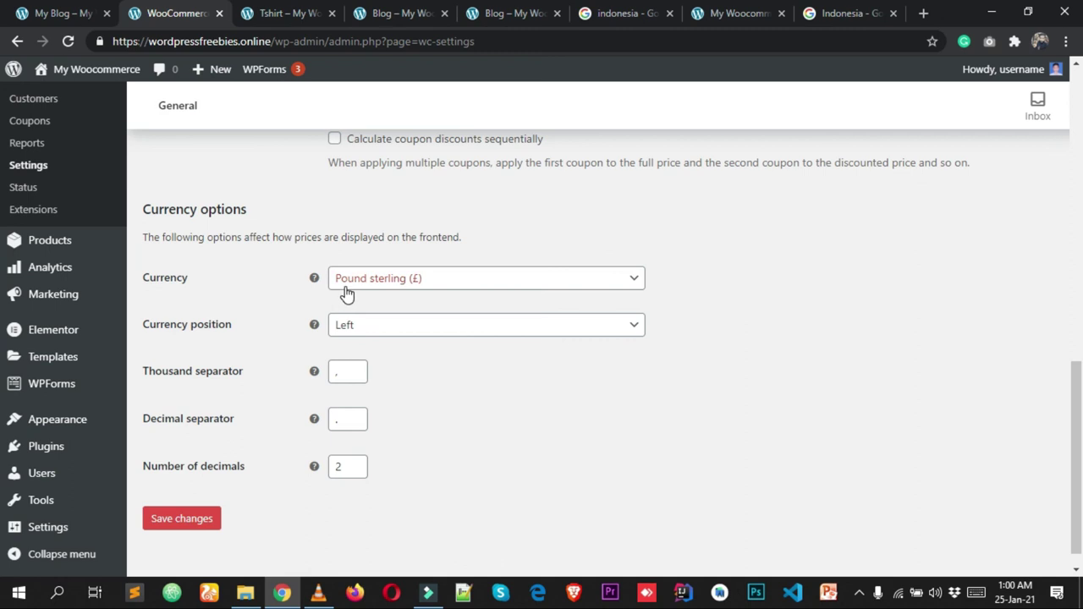
scroll(259, 296, "up", 2)
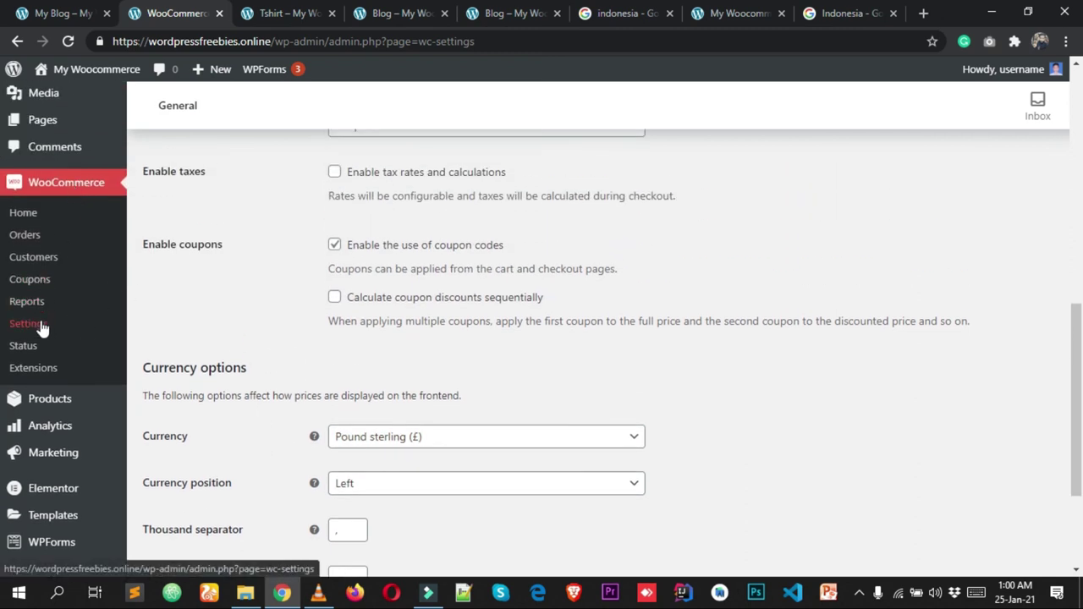
scroll(68, 329, "down", 2)
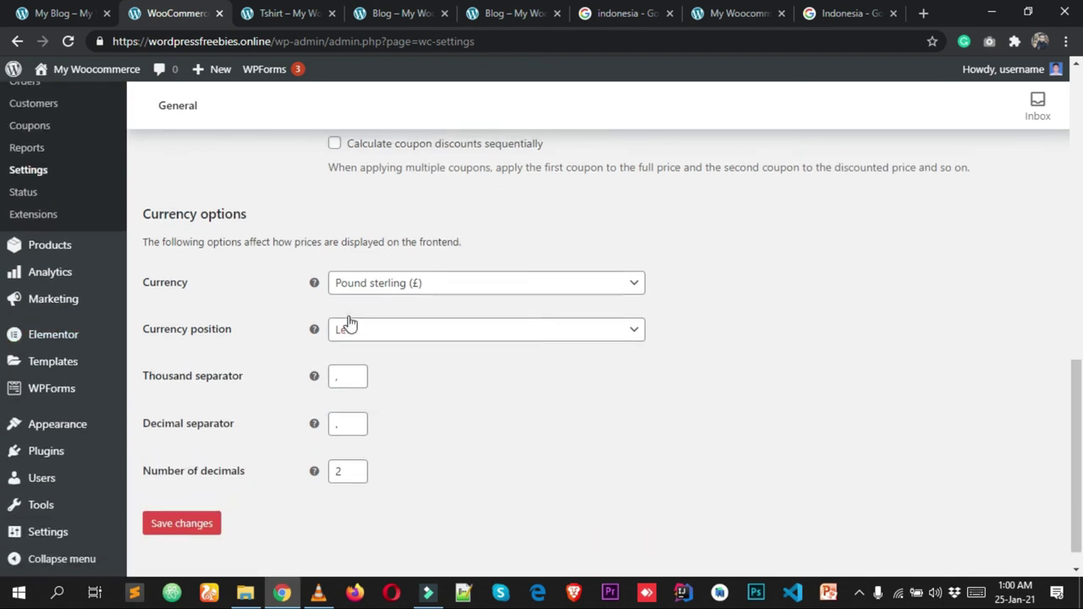
scroll(348, 330, "up", 1)
scroll(352, 337, "down", 1)
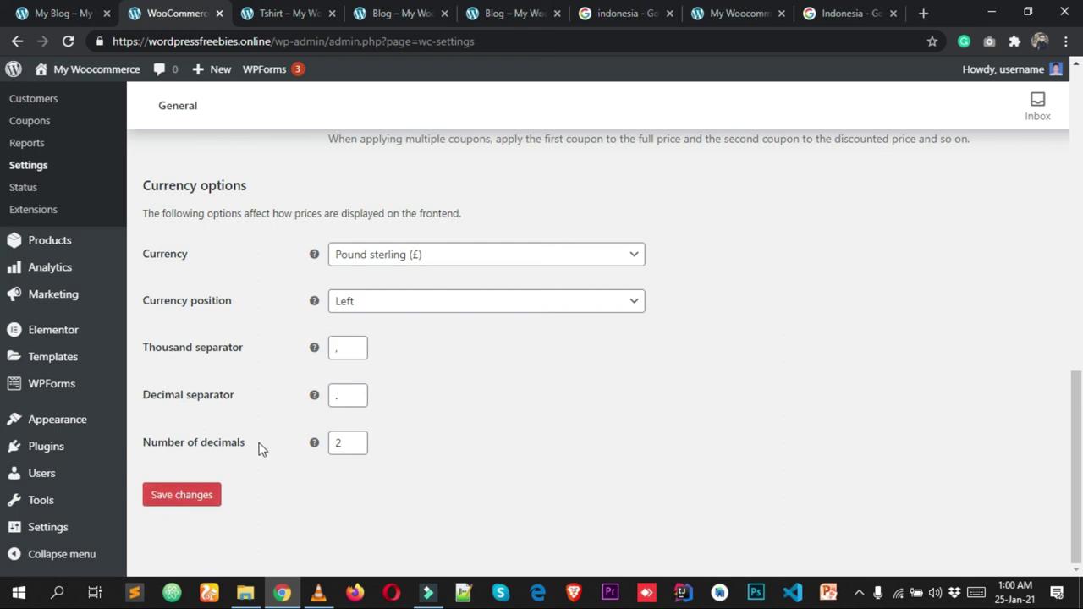
scroll(335, 355, "up", 2)
scroll(339, 355, "down", 1)
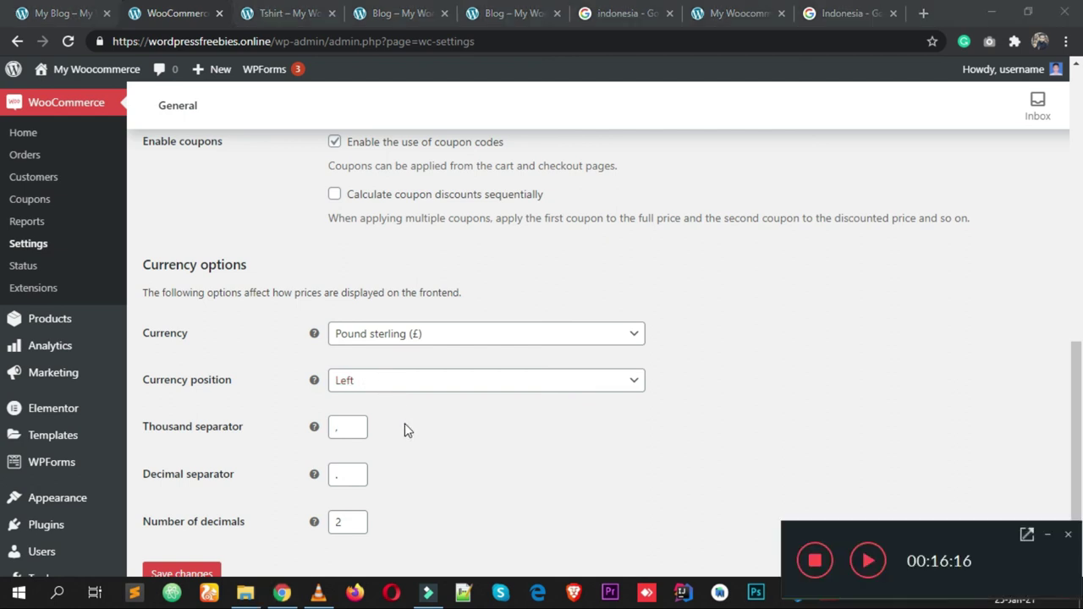
scroll(436, 447, "down", 1)
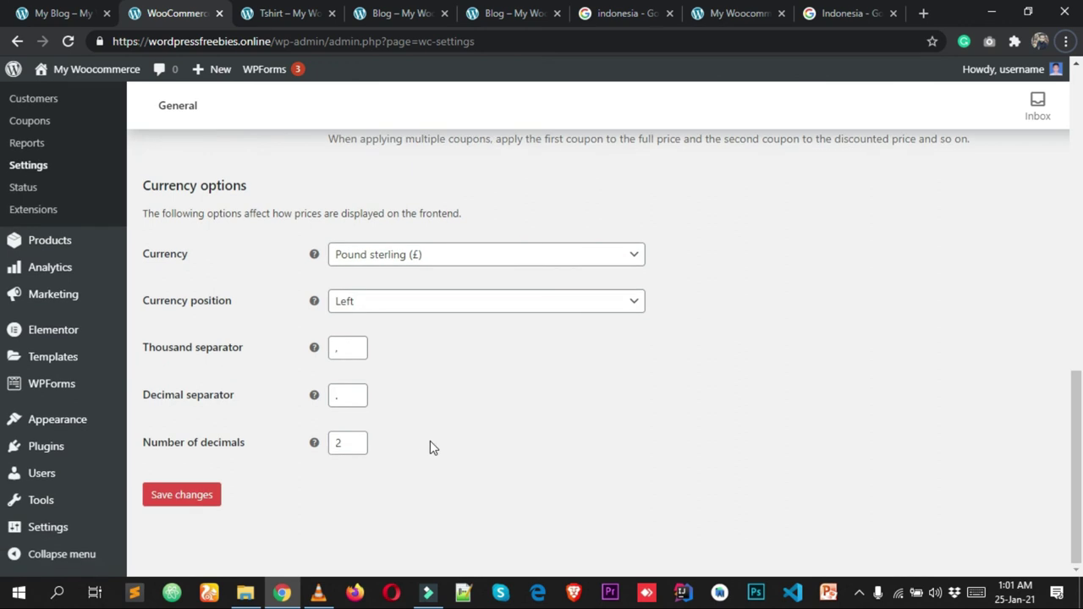
scroll(428, 439, "up", 2)
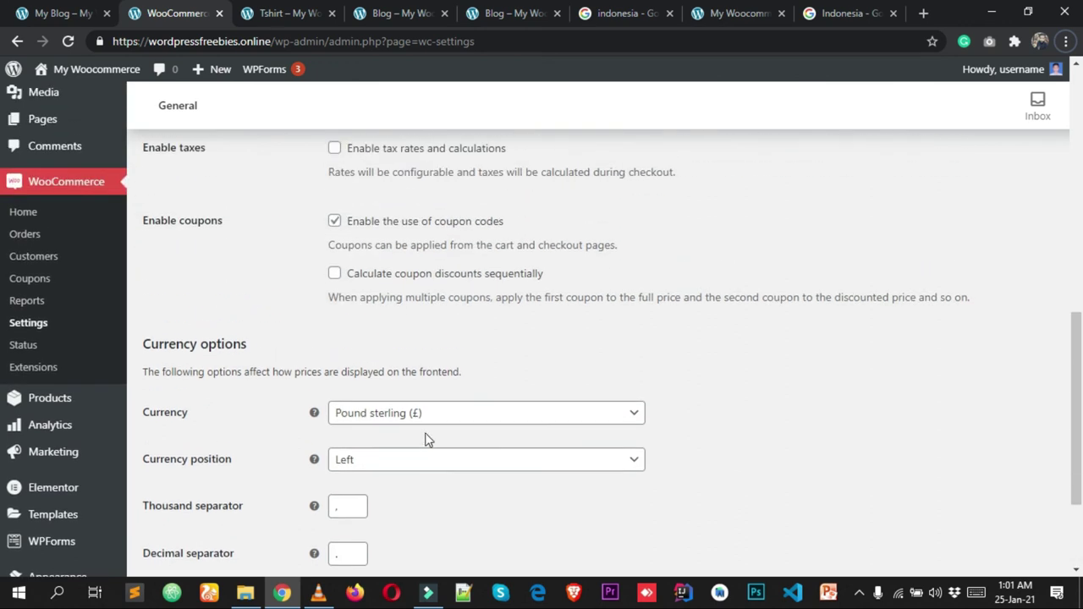
scroll(433, 370, "up", 2)
scroll(418, 348, "down", 3)
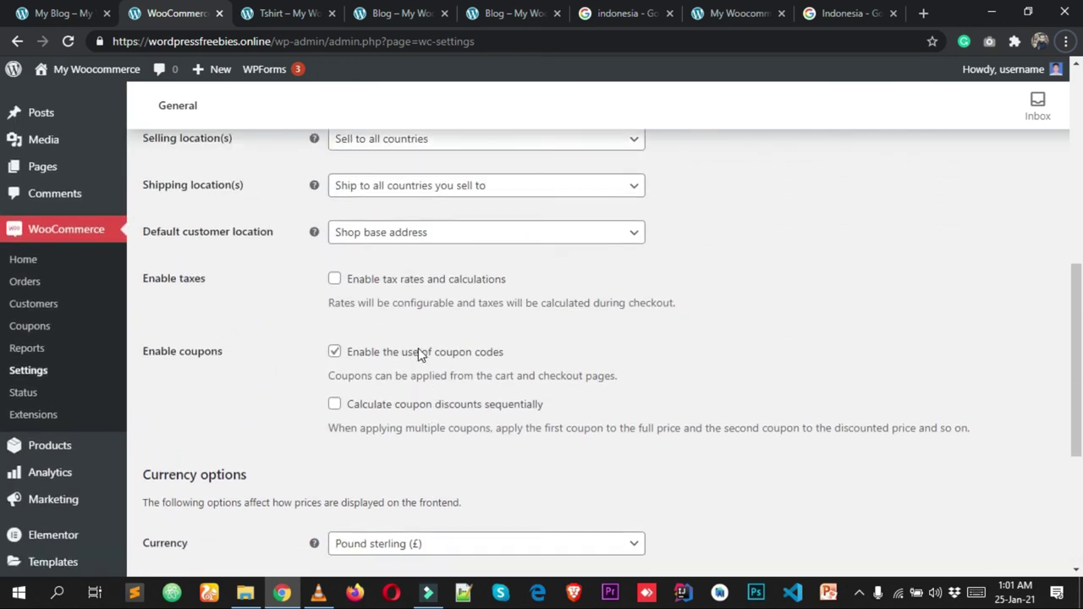
scroll(379, 398, "down", 2)
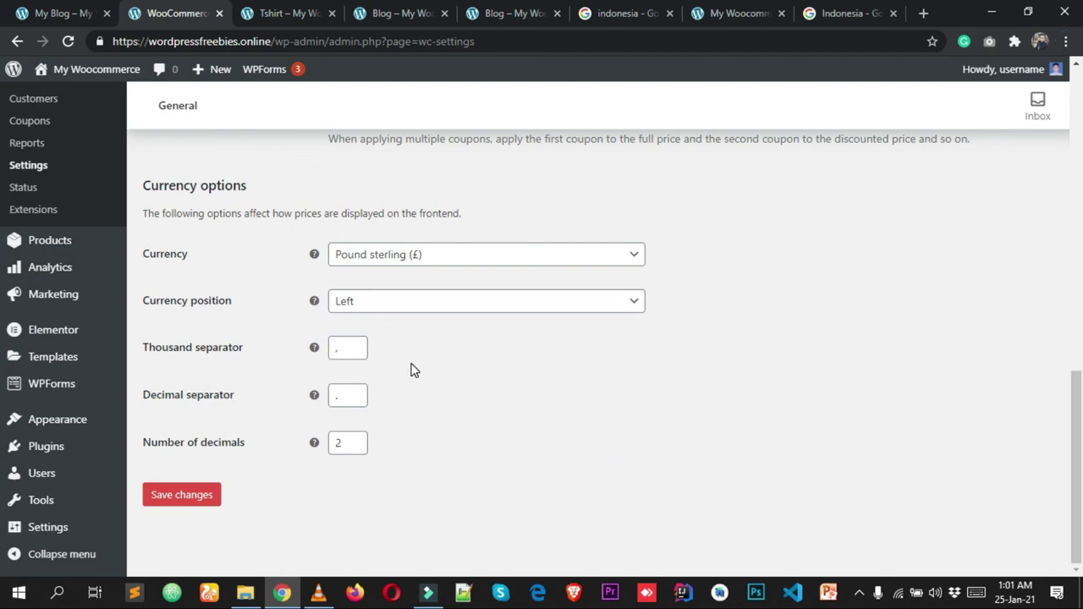
left_click(179, 498)
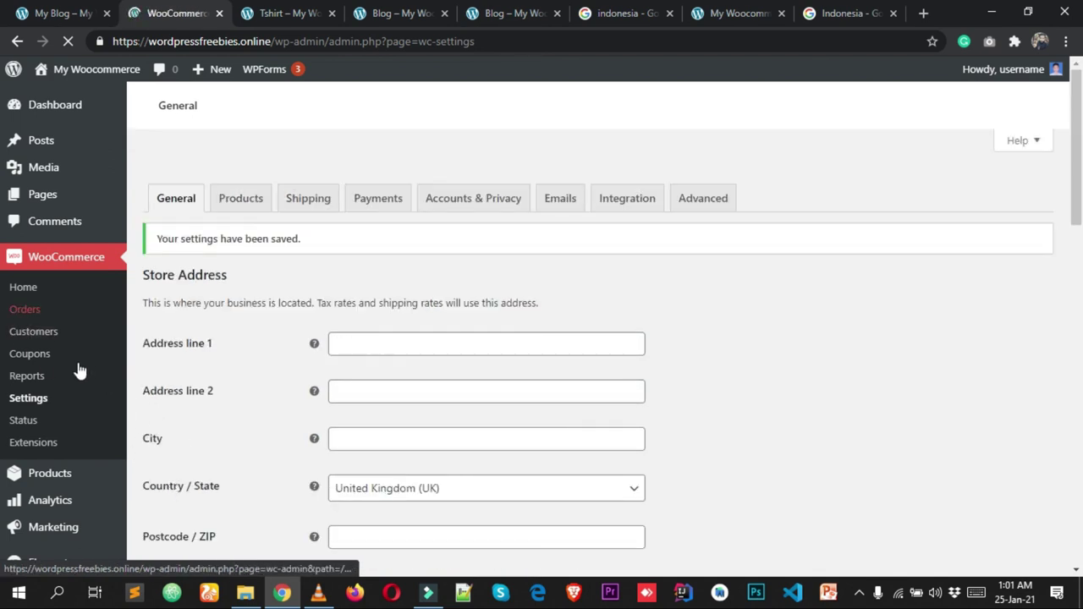
scroll(226, 425, "down", 1)
scroll(225, 425, "up", 1)
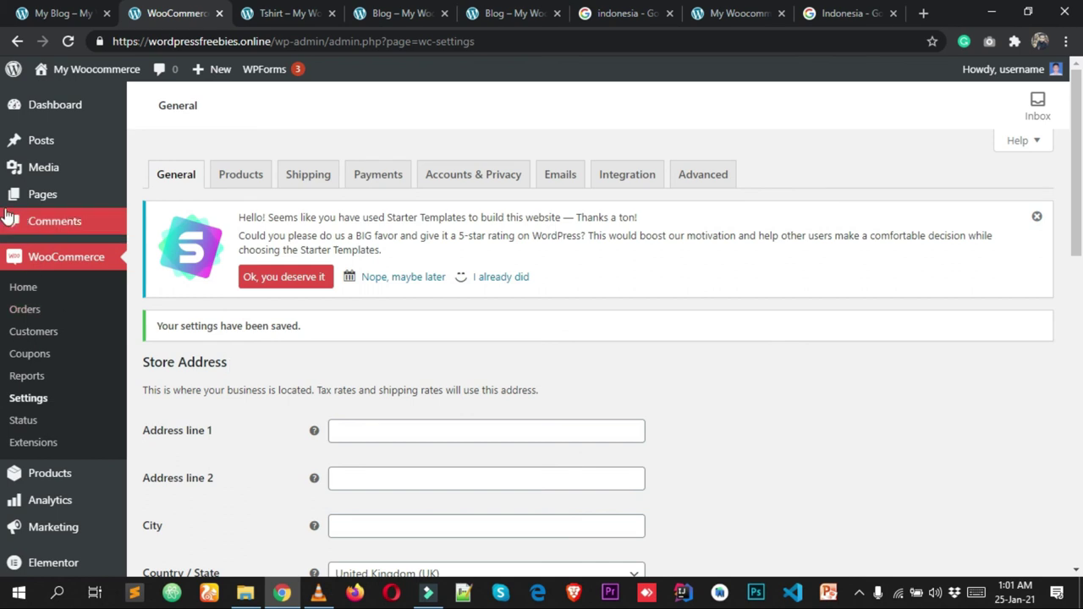
Create a new blank page titled 'TEST PAGE'
left_click(43, 204)
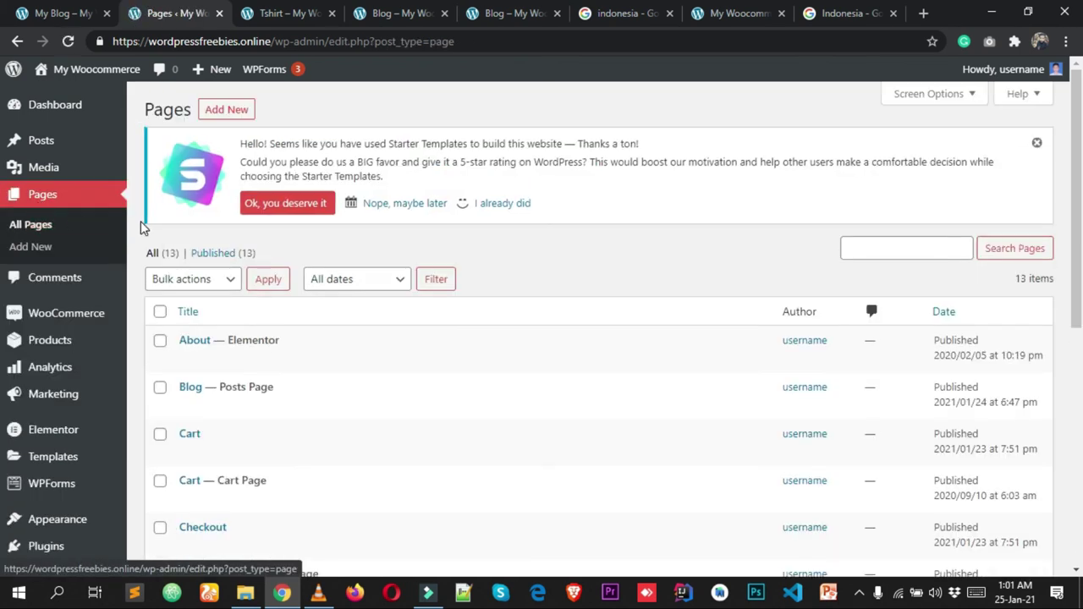
left_click(227, 119)
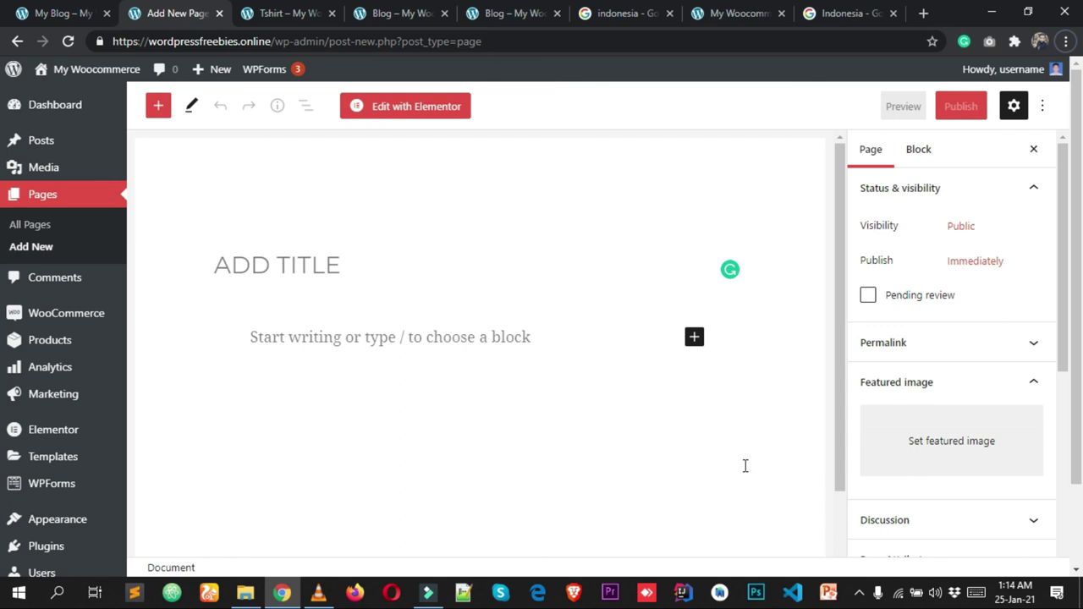
left_click(344, 276)
type("TEST ")
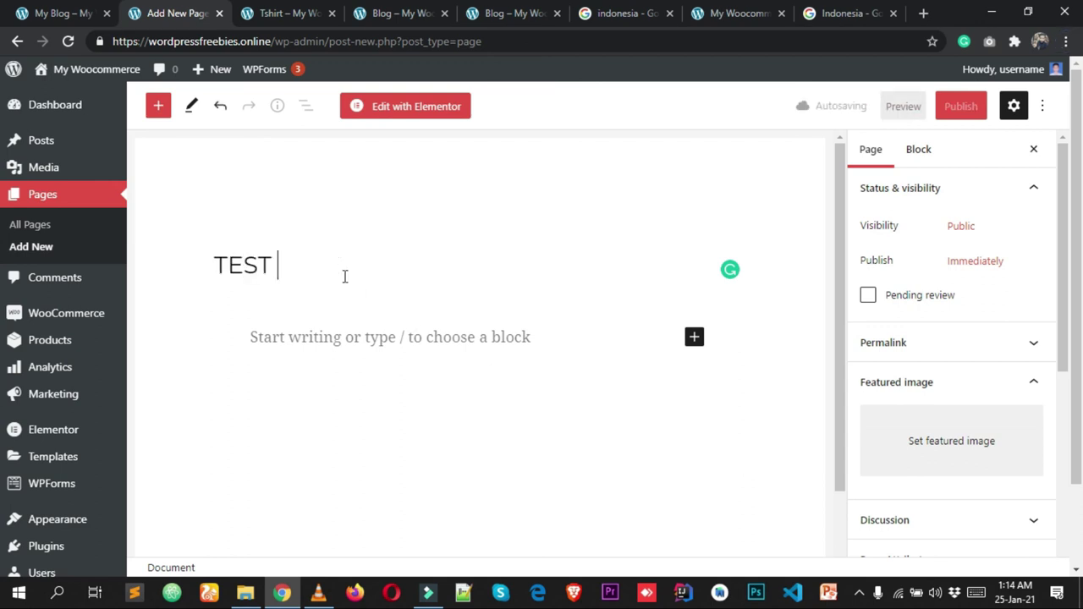
type("PAGE")
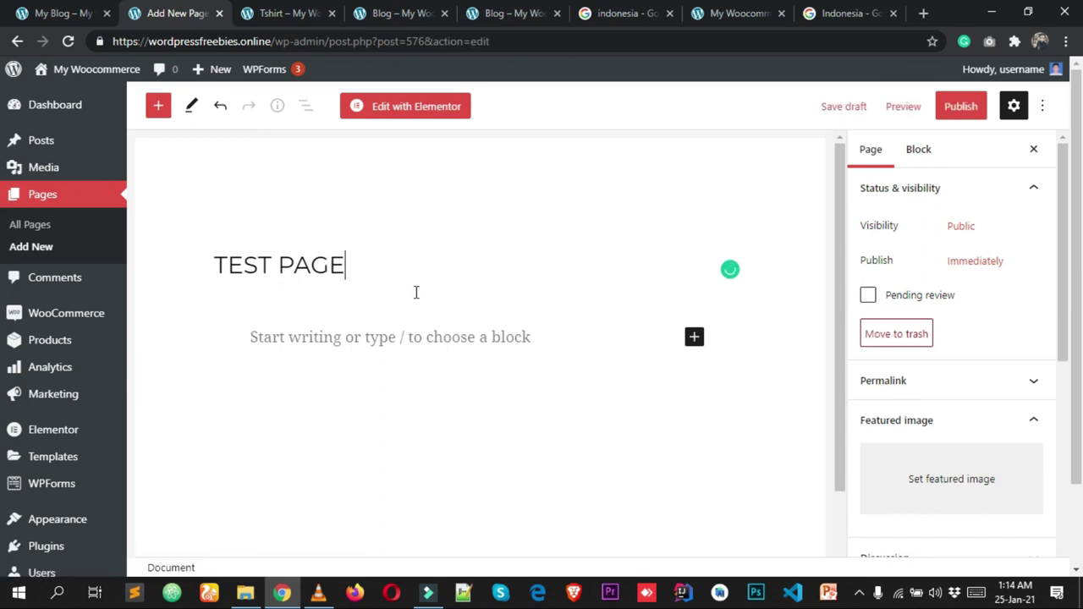
Publish the TEST PAGE page and open it in Elementor
left_click(967, 110)
left_click(926, 118)
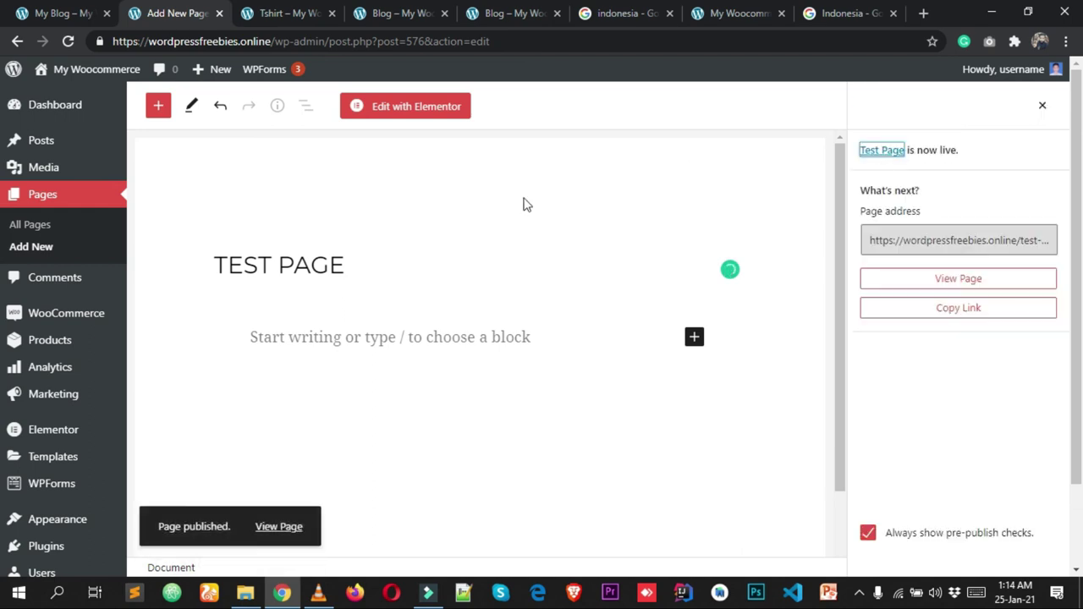
left_click(398, 111)
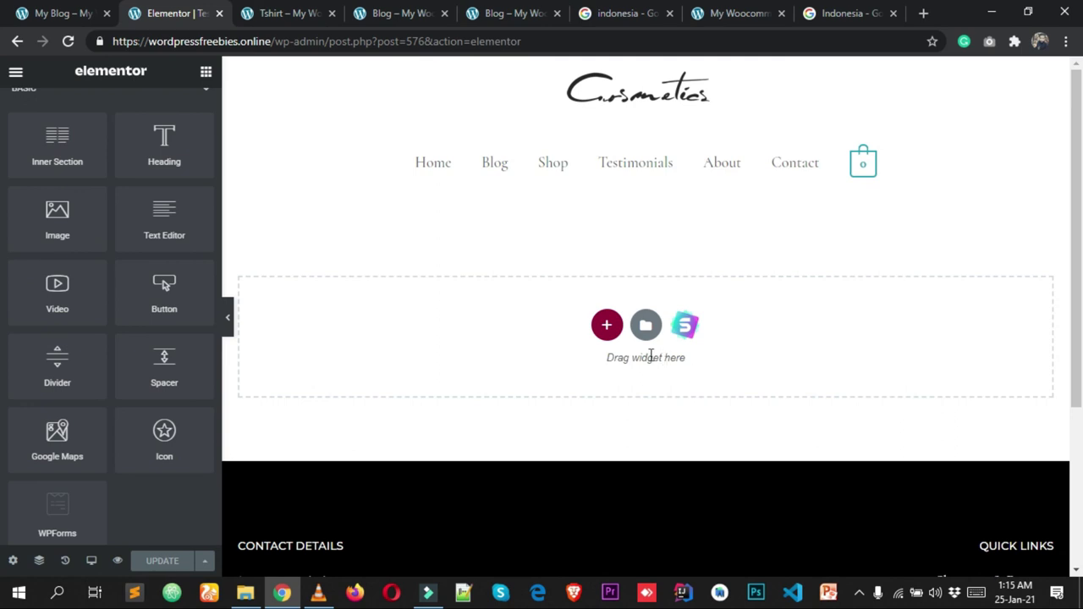
Start a new section on the empty TEST PAGE to show the 'Select your structure' column layouts
scroll(572, 273, "down", 2)
scroll(573, 288, "up", 2)
left_click(606, 326)
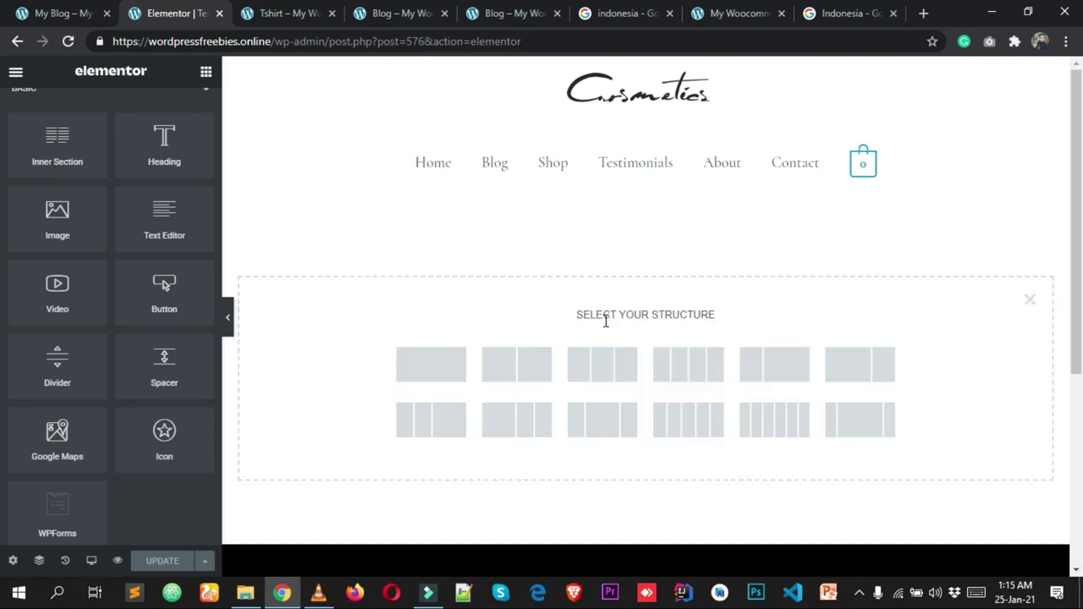
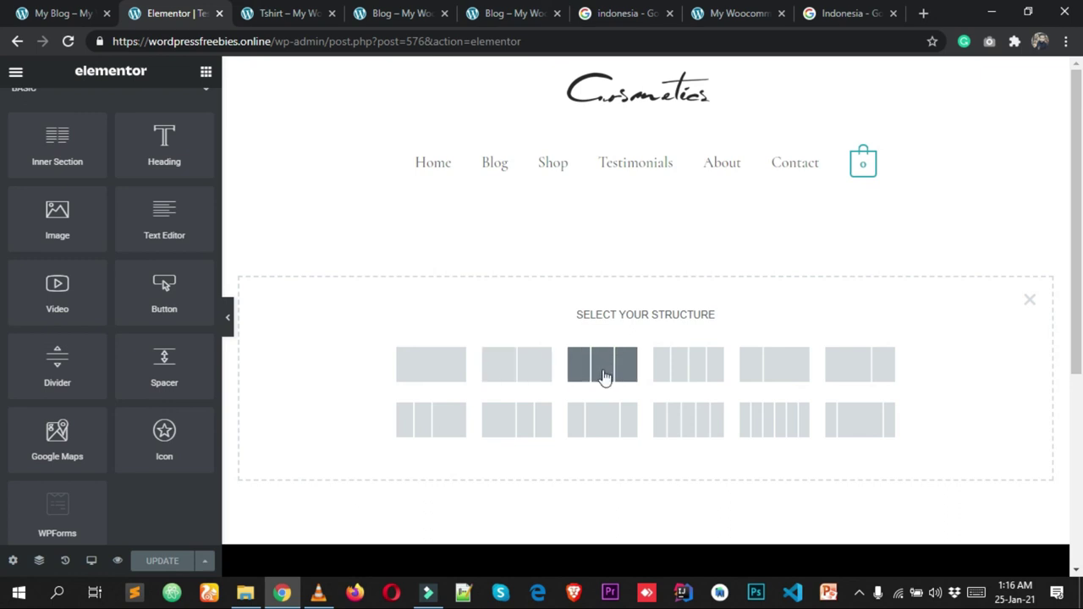
Add a single-column section with a Heading widget whose title reads 'Test Page'
left_click(429, 363)
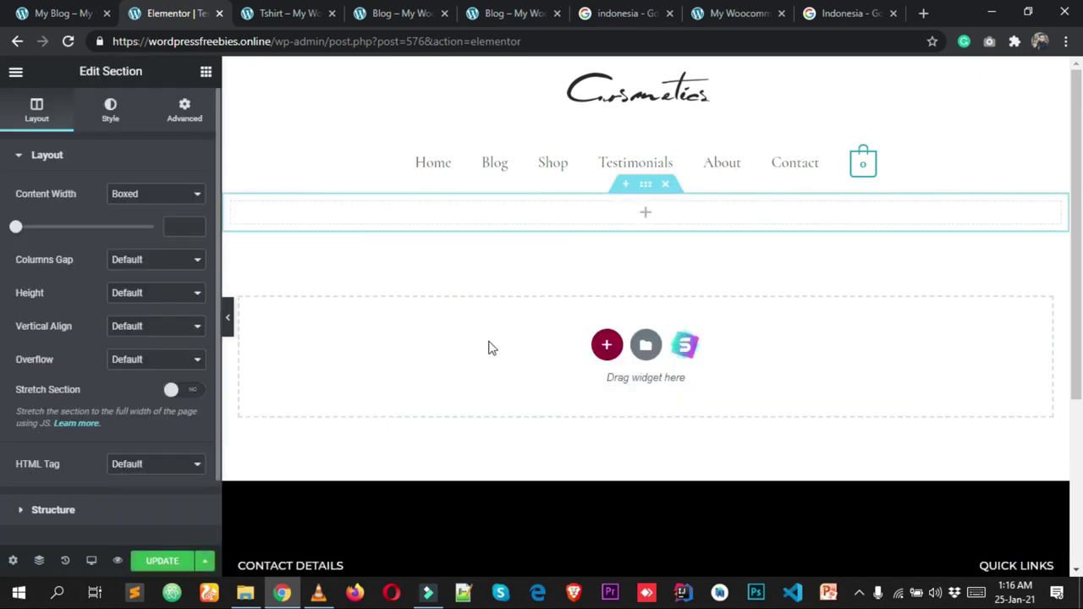
left_click(646, 216)
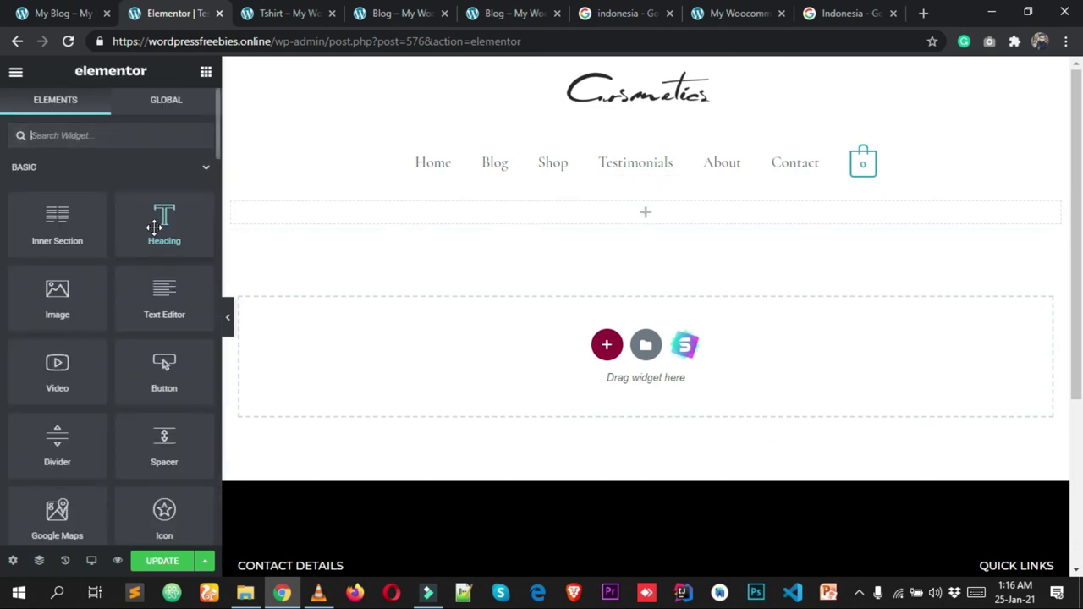
left_click_drag(154, 236, 407, 215)
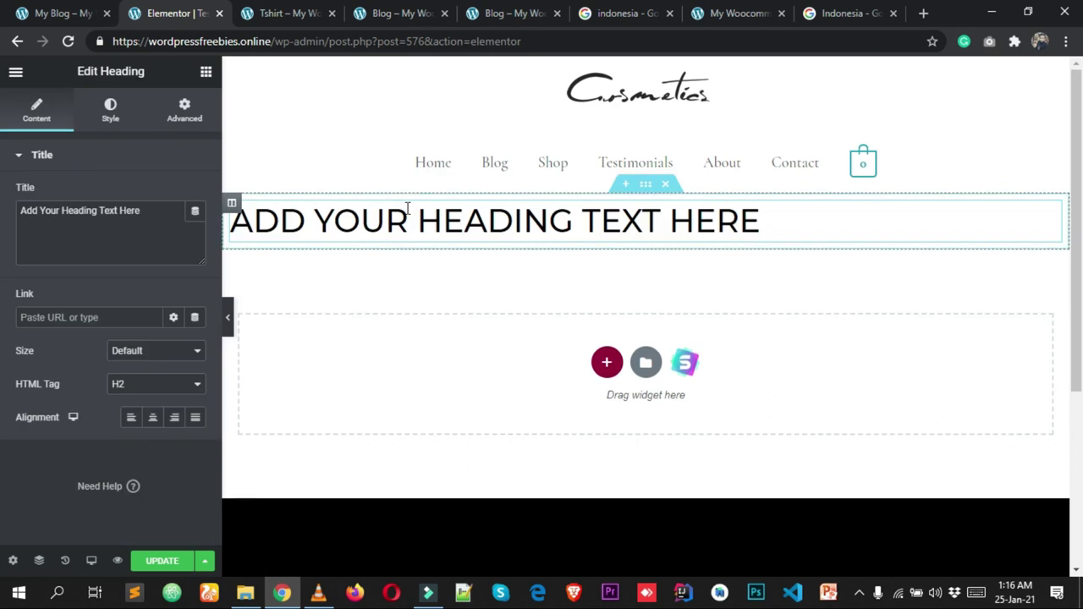
left_click(158, 223)
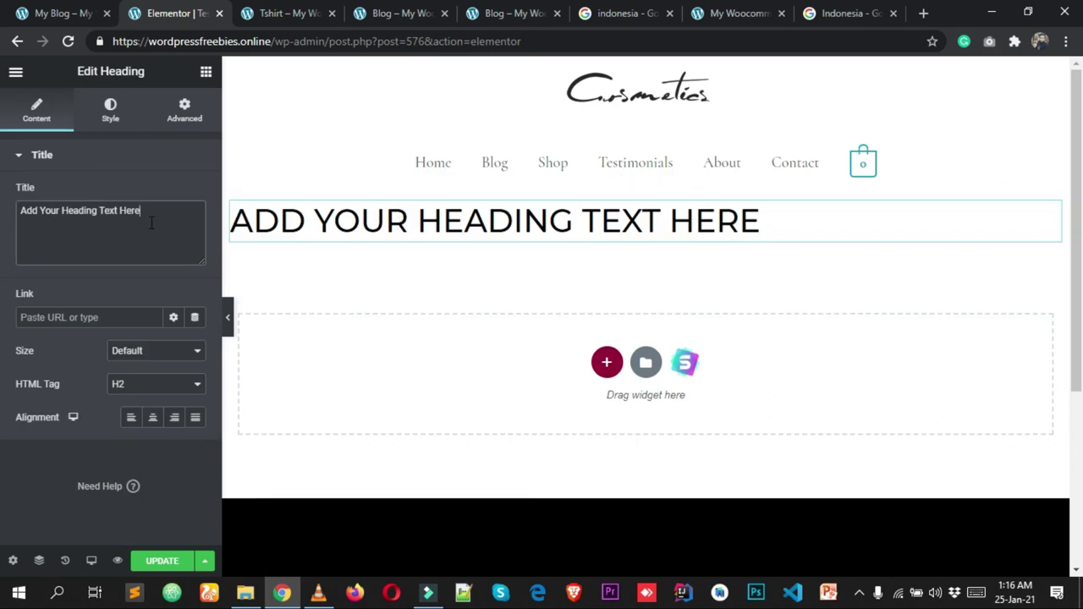
key("ctrl+a")
key("BackSpace")
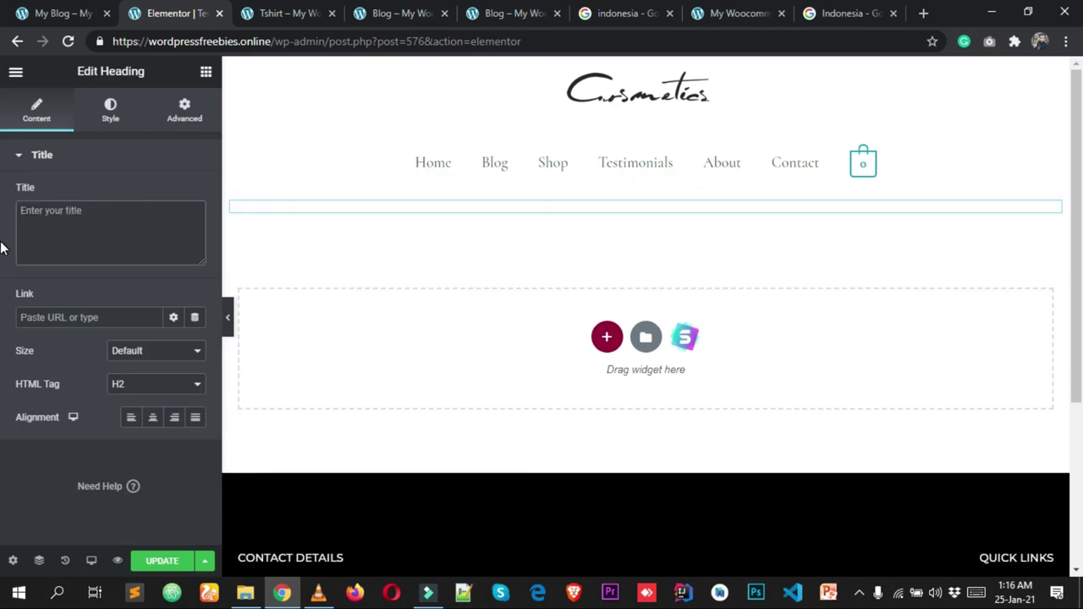
type("Test ")
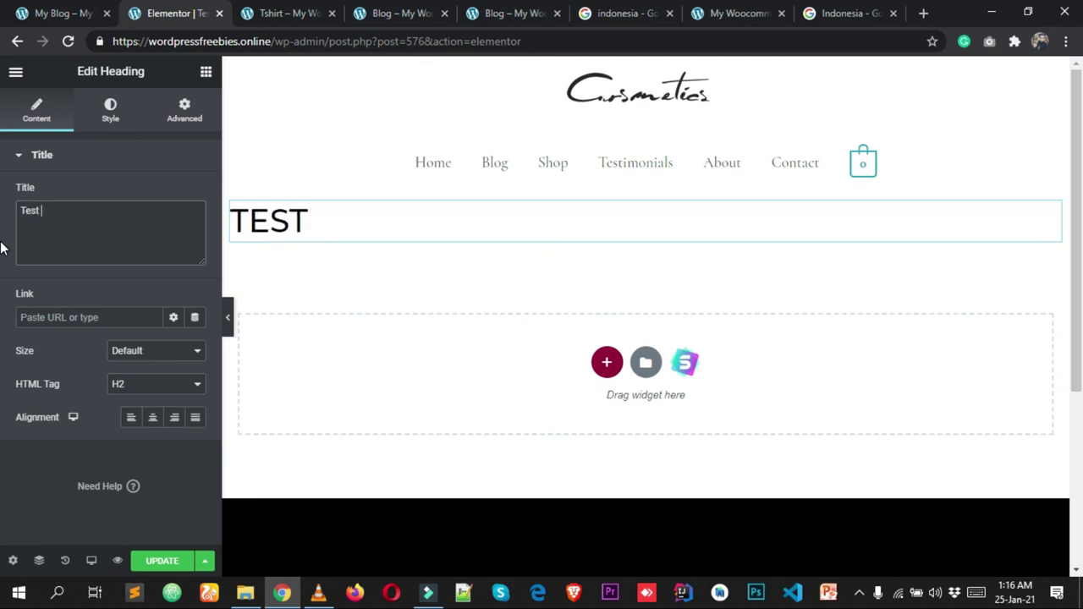
type("Page")
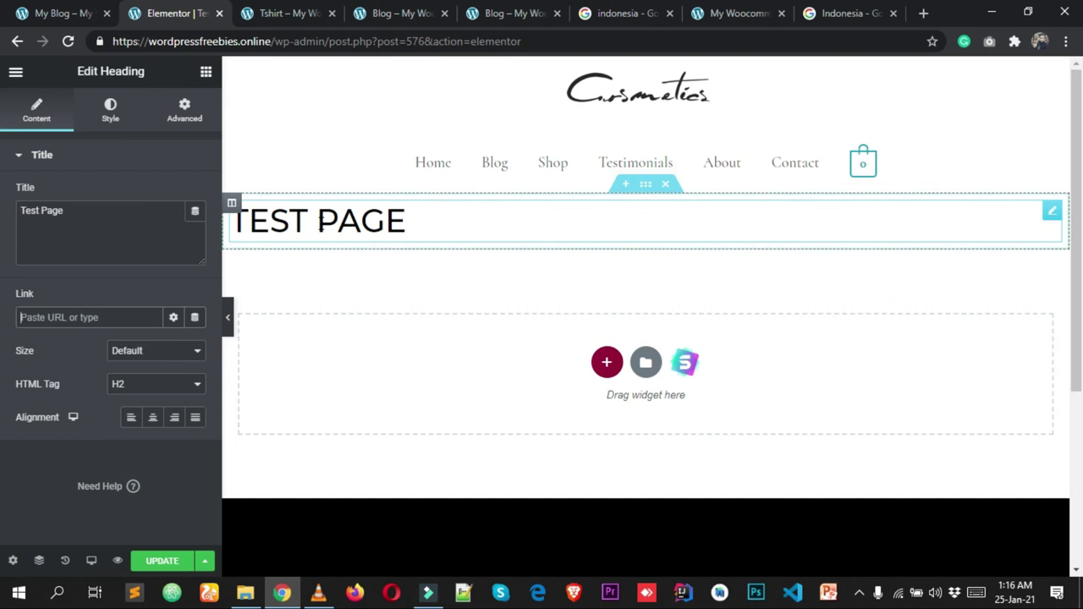
Try the heading alignments, settling on Left, and keep the H2 level
left_click(153, 418)
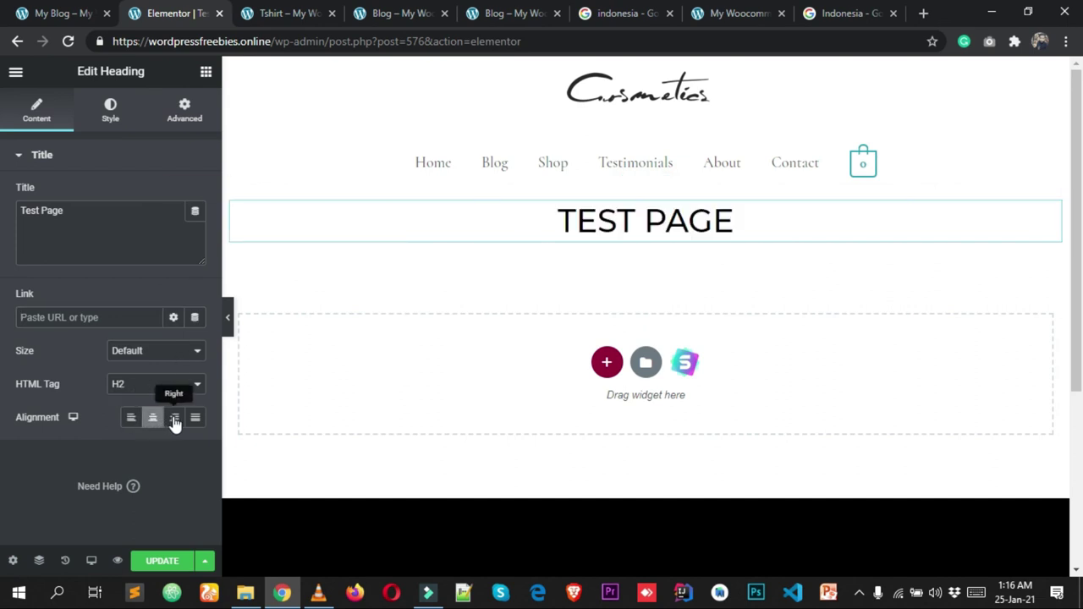
left_click(174, 419)
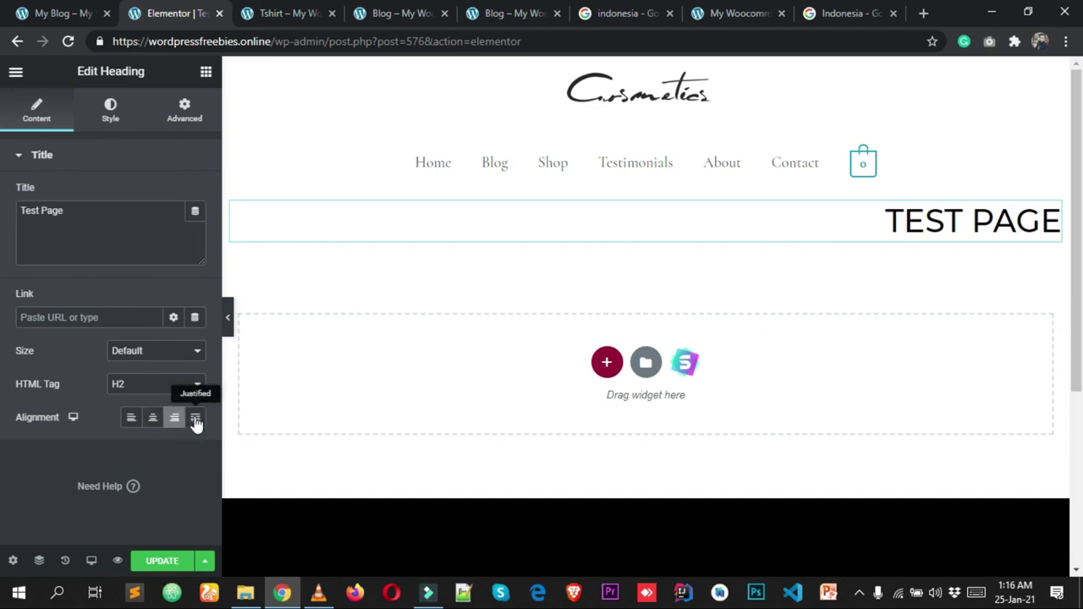
left_click(195, 419)
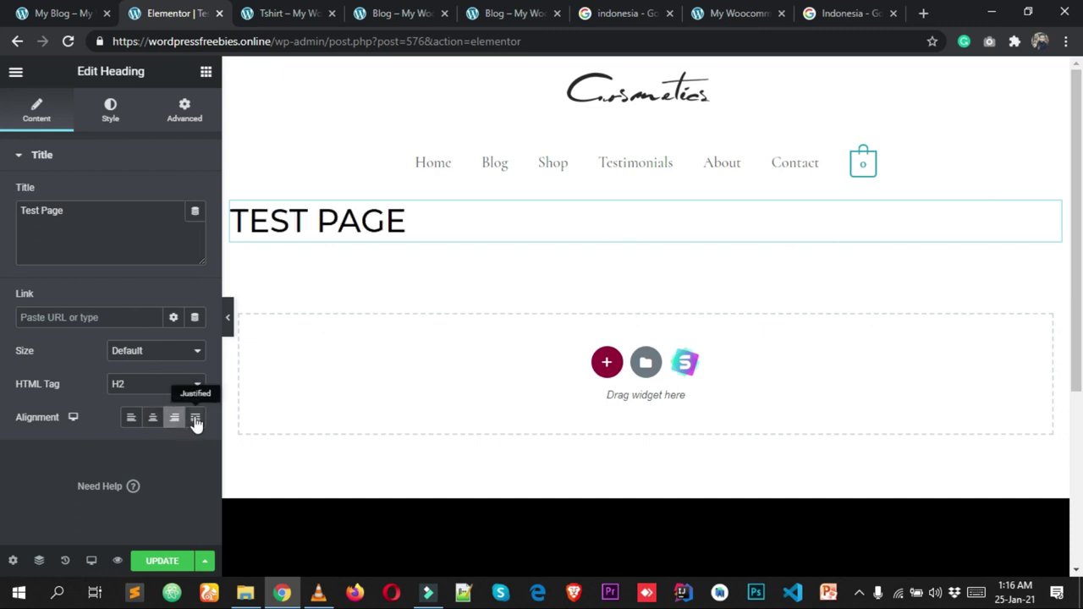
left_click(131, 421)
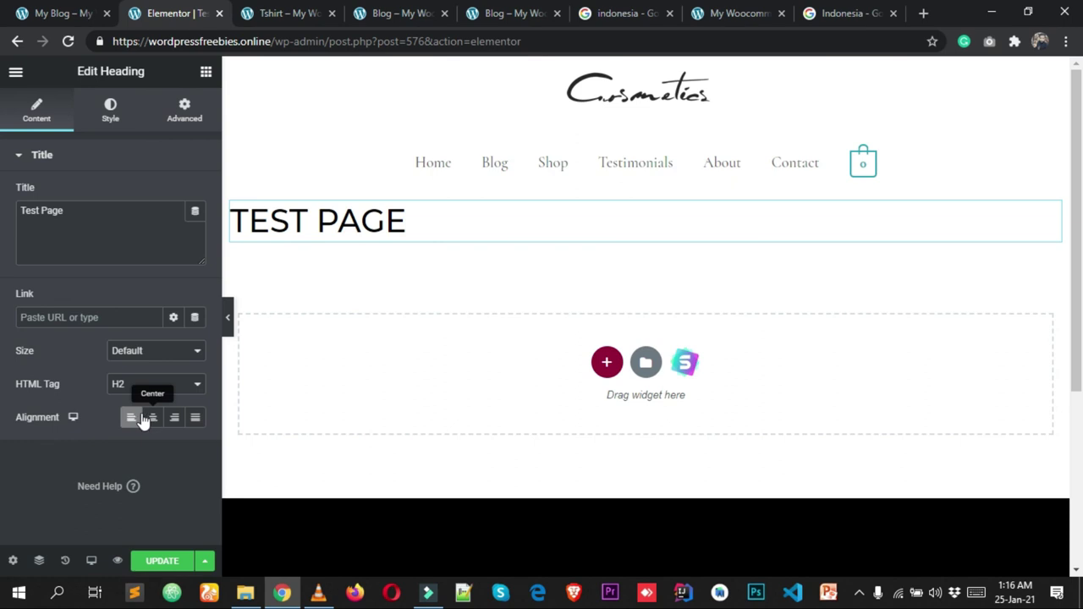
left_click(123, 389)
left_click(126, 391)
left_click(126, 391)
left_click(125, 391)
Set the heading text colour to dark red
left_click(110, 119)
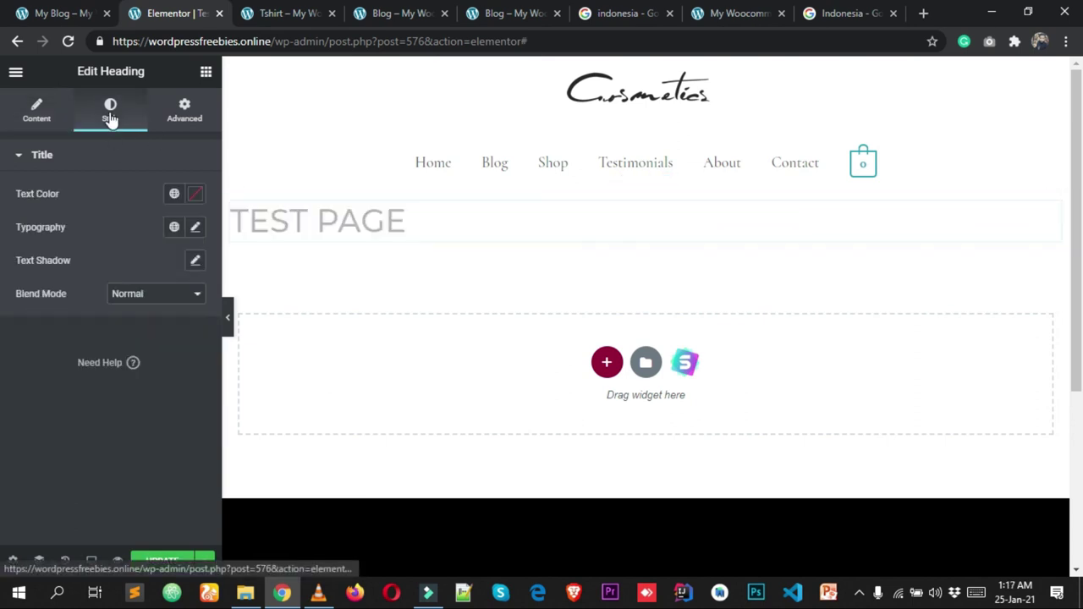
left_click(195, 196)
left_click(234, 312)
mouse_move(234, 313)
left_mouse_down()
mouse_move(287, 245)
mouse_move(276, 364)
mouse_move(290, 314)
left_mouse_up()
left_click(6, 325)
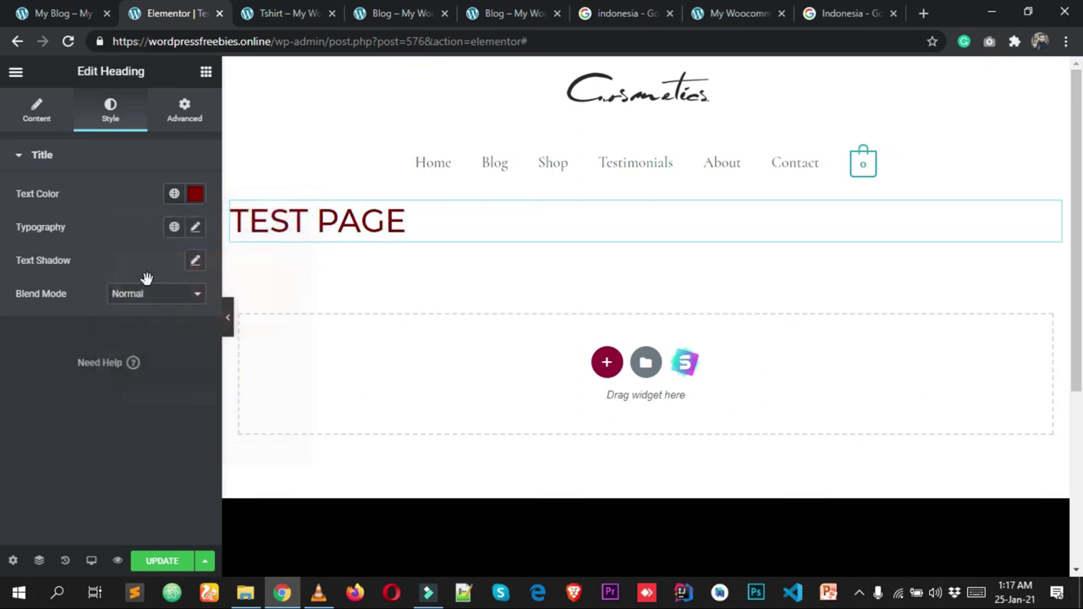
Set the heading typography to the Poppins font at 48 px
left_click(195, 231)
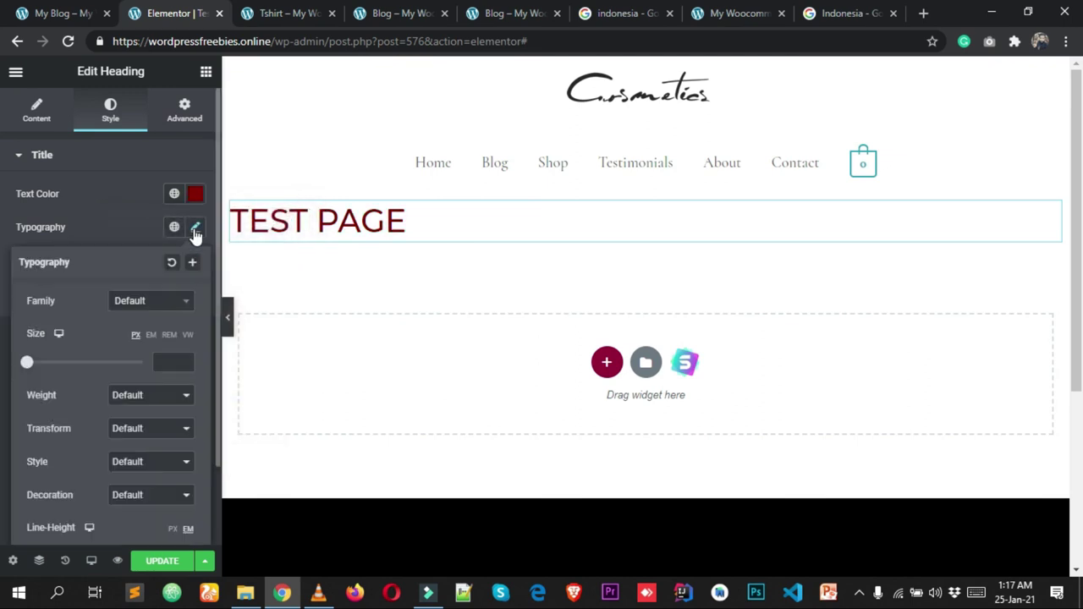
left_click(135, 304)
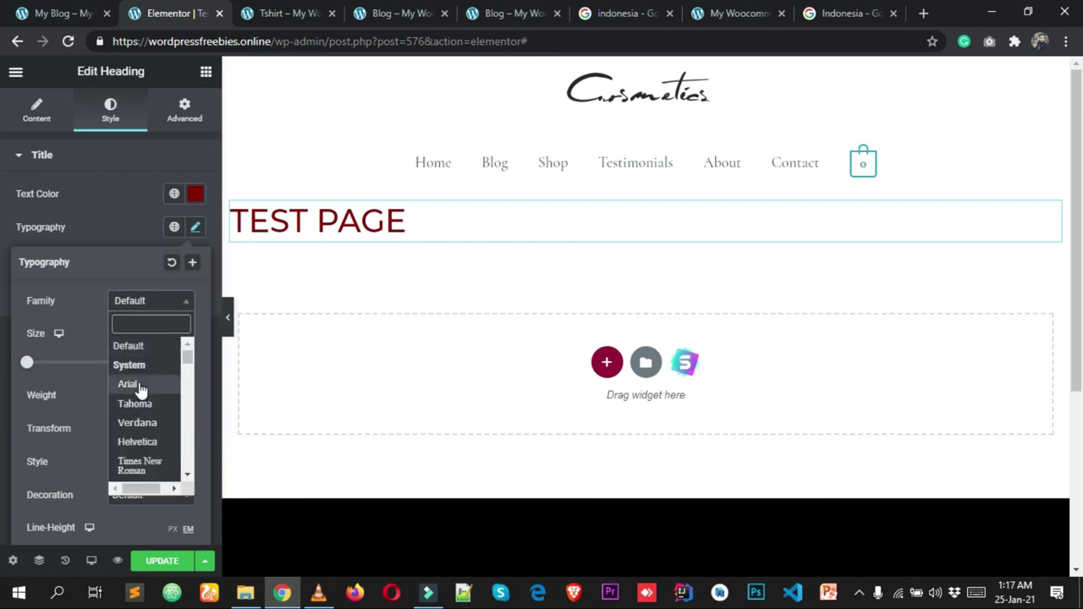
left_click(127, 384)
left_click(125, 305)
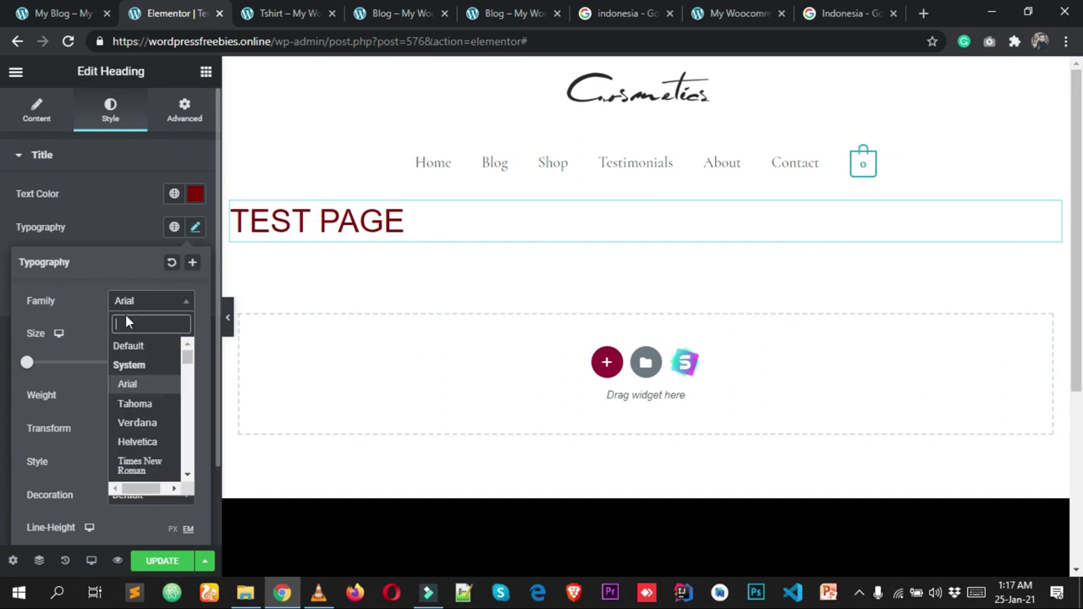
type("pop")
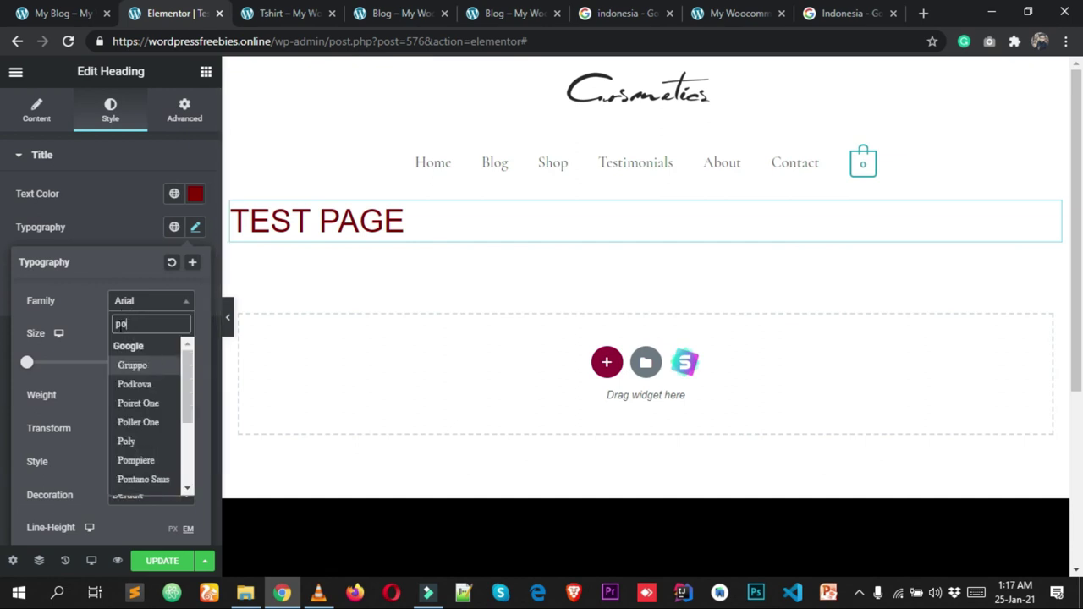
left_click(139, 369)
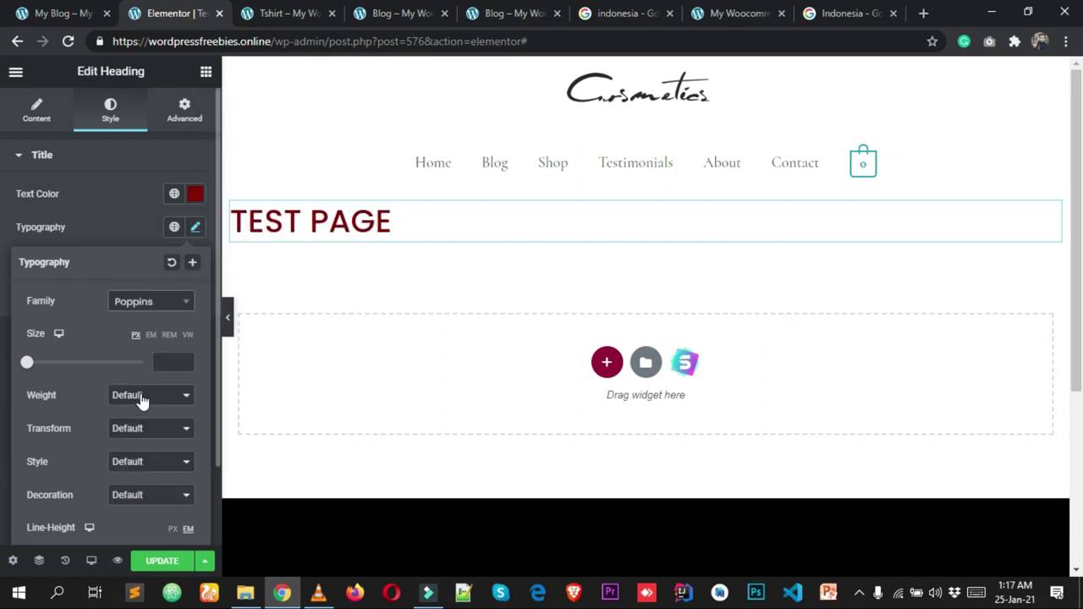
left_click(157, 357)
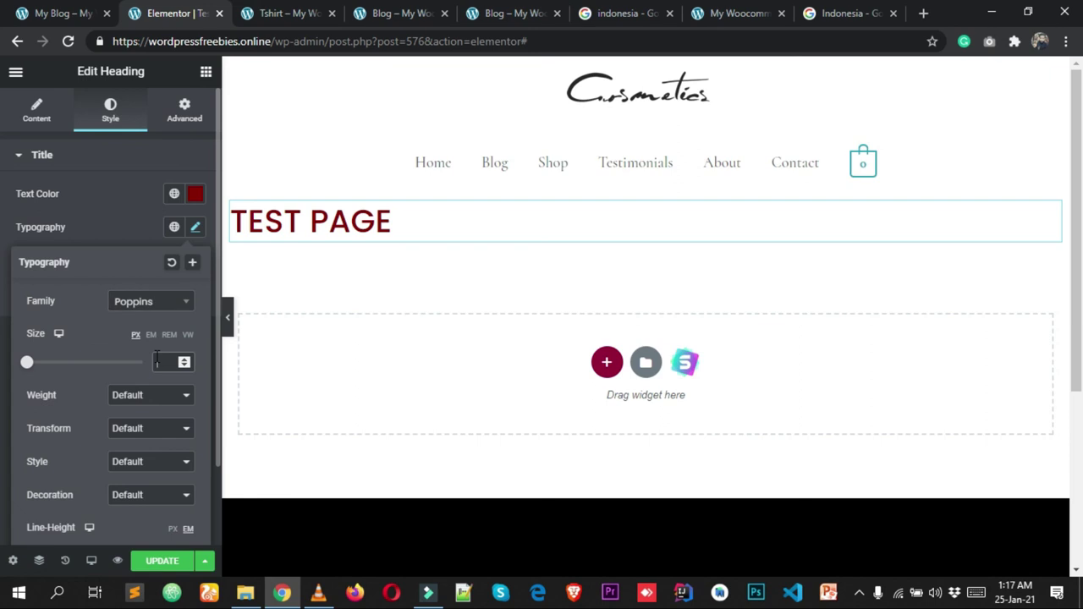
type("18")
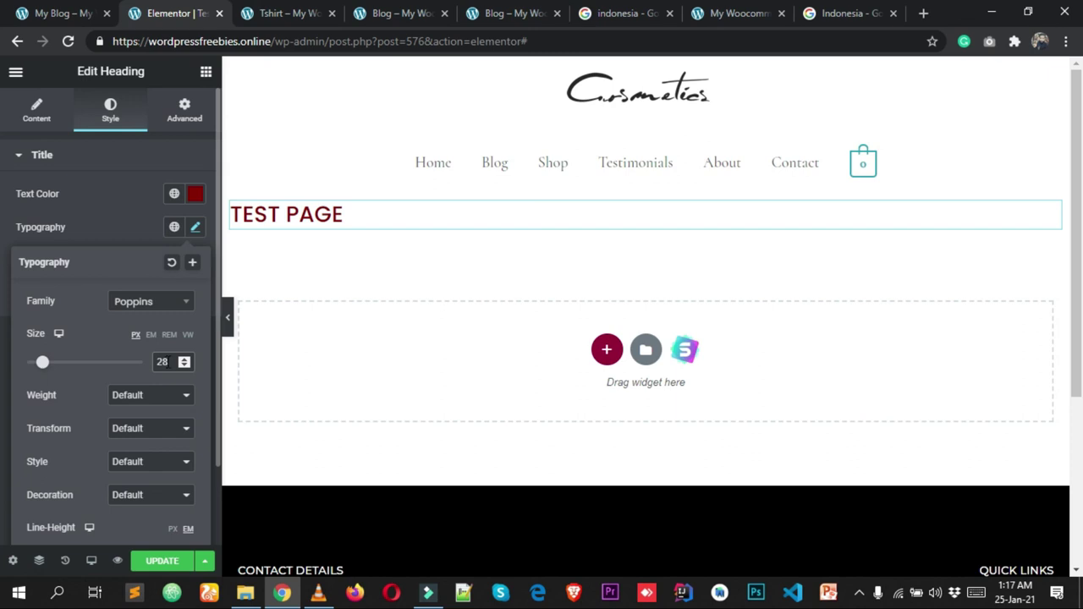
type("48")
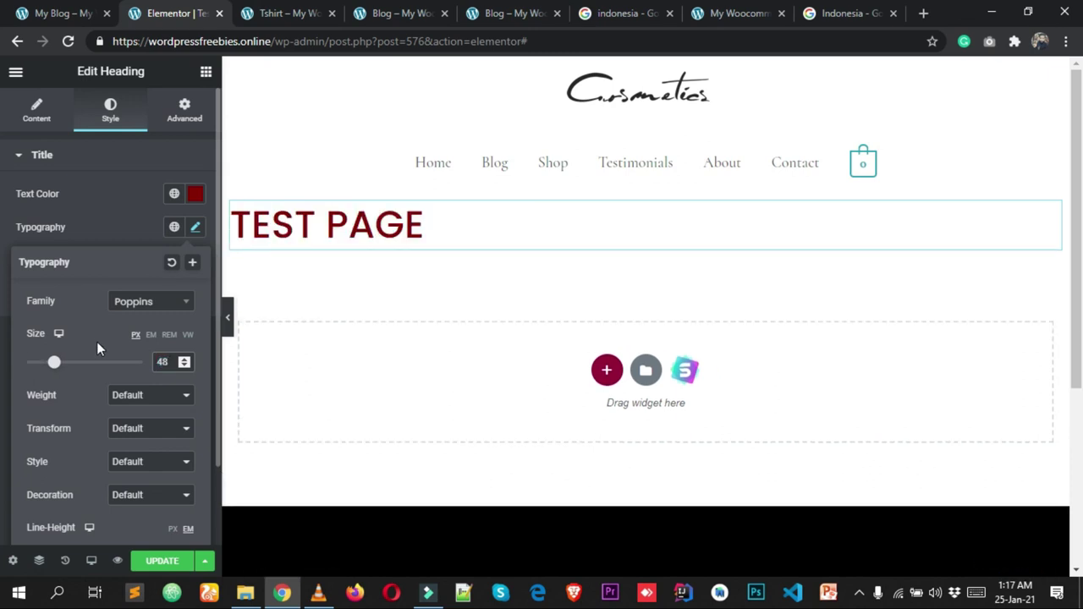
Make the heading bold with capitalized text transform
left_click(156, 399)
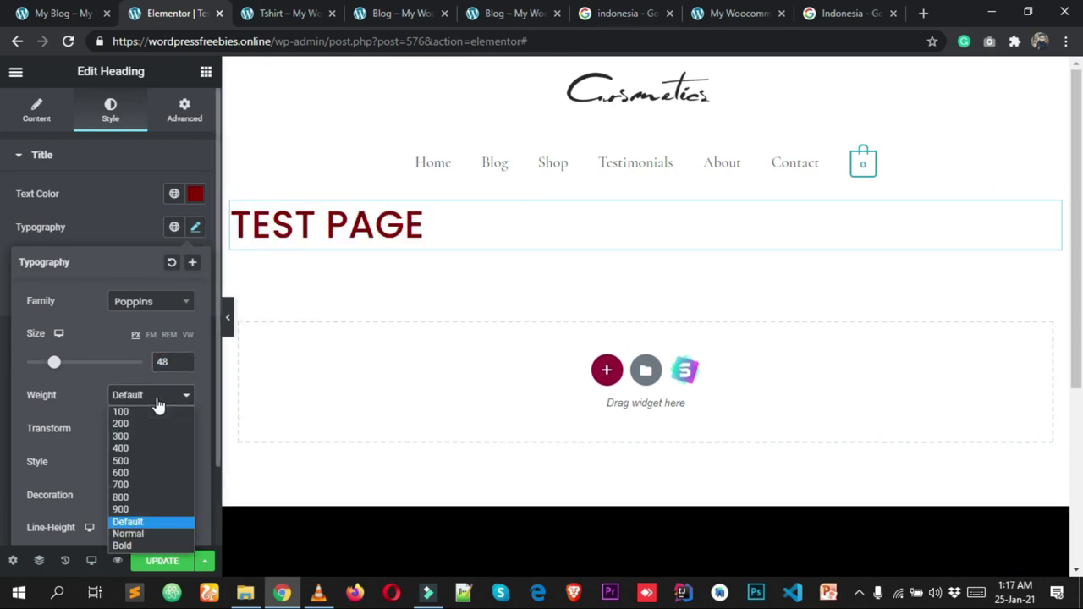
left_click(124, 546)
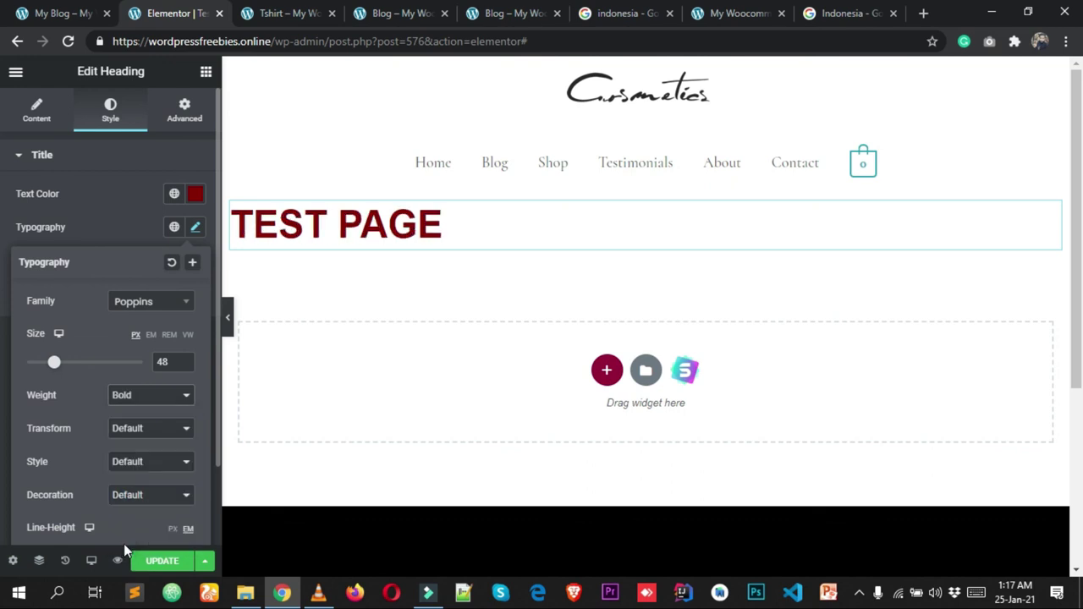
left_click(126, 436)
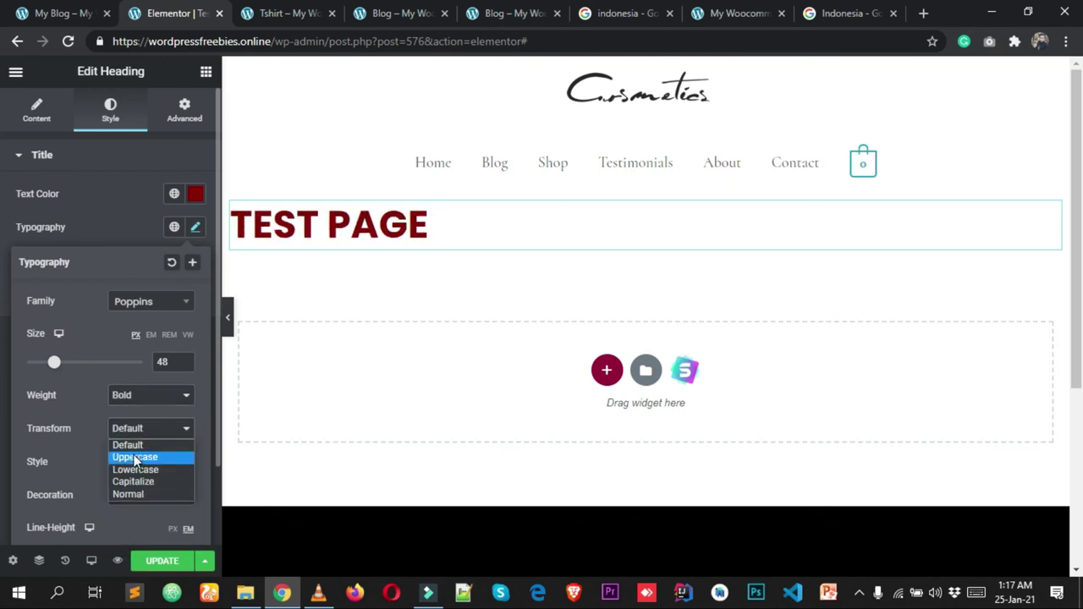
left_click(134, 457)
left_click(138, 429)
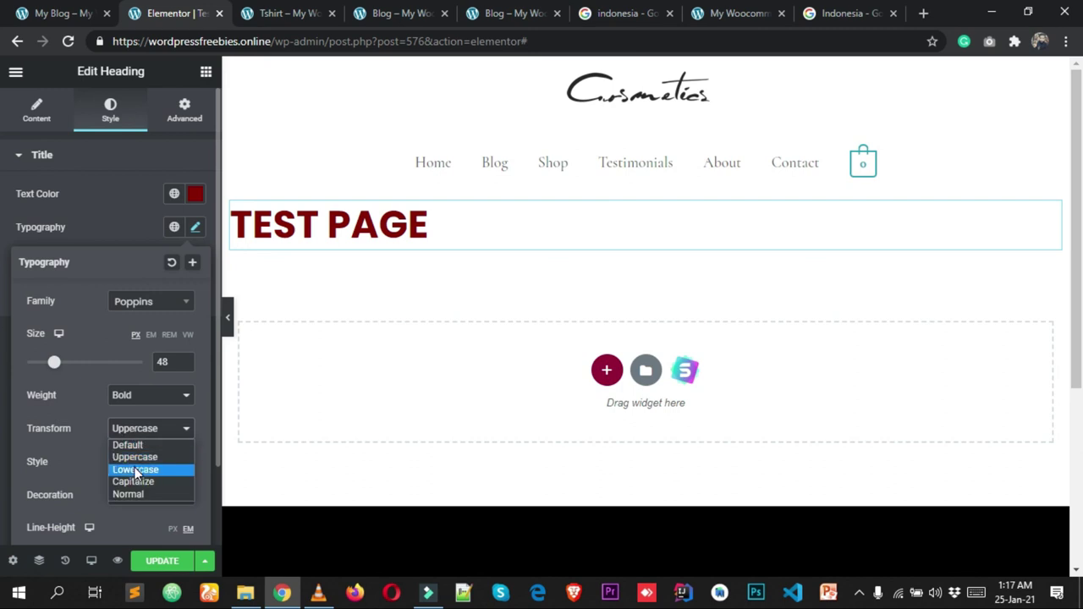
left_click(134, 470)
left_click(138, 428)
left_click(147, 481)
left_click(148, 429)
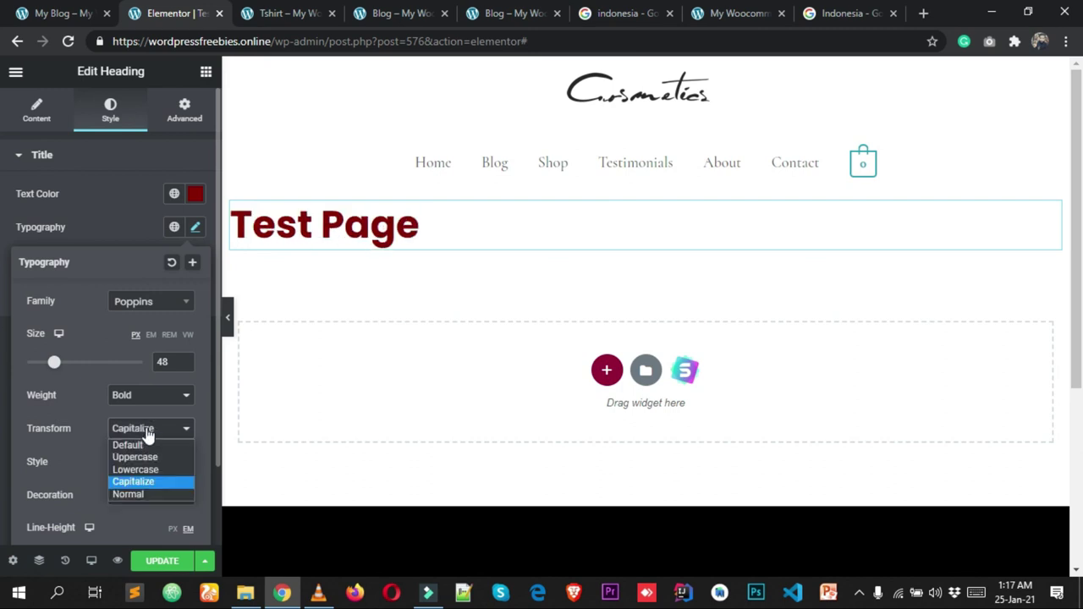
left_click(148, 470)
left_click(131, 429)
left_click(141, 479)
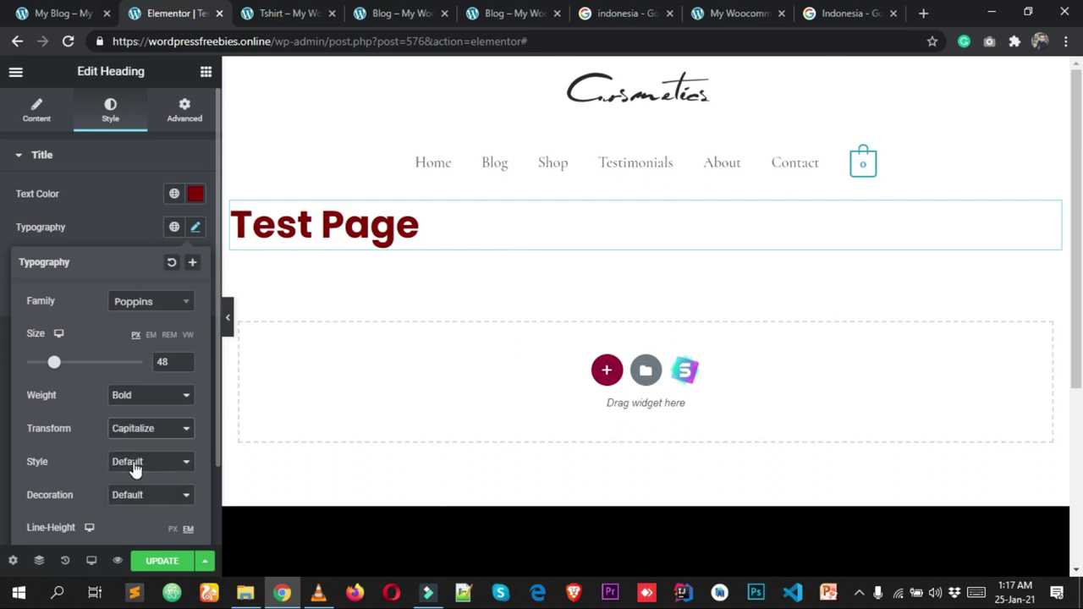
Set the font style to Italic and decoration back to Default, then close Typography
left_click(133, 468)
left_click(129, 490)
left_click(135, 461)
left_click(137, 502)
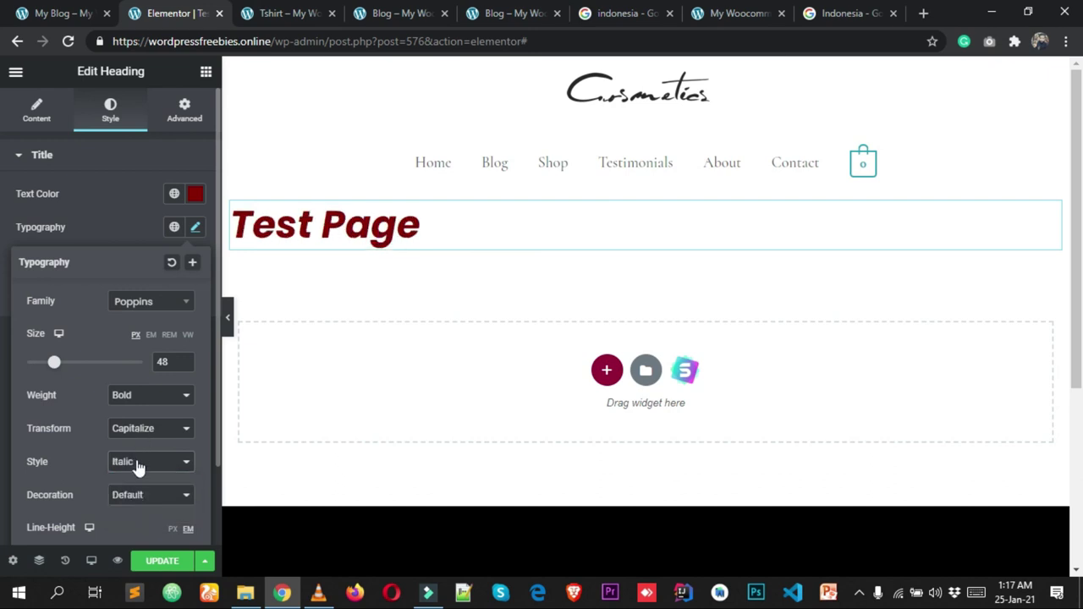
left_click(138, 467)
left_click(144, 516)
left_click(136, 465)
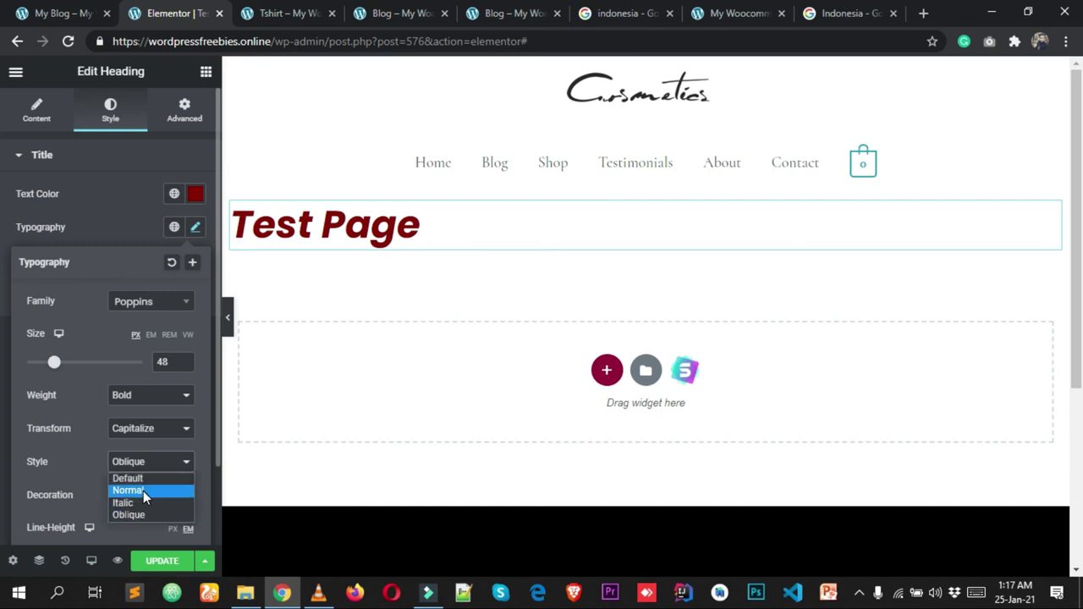
left_click(139, 503)
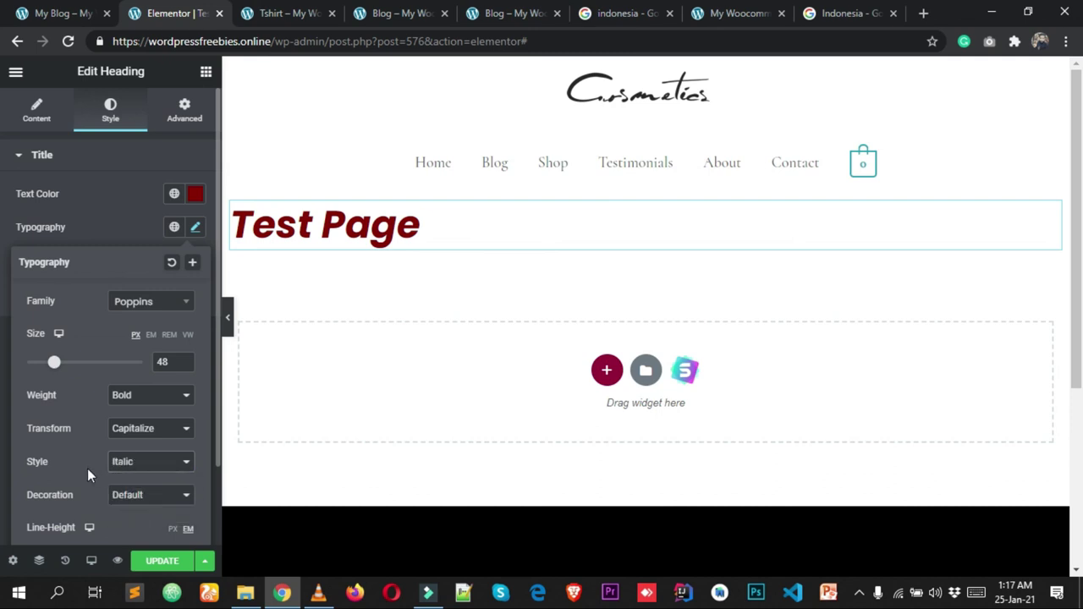
scroll(127, 468, "down", 1)
left_click(141, 422)
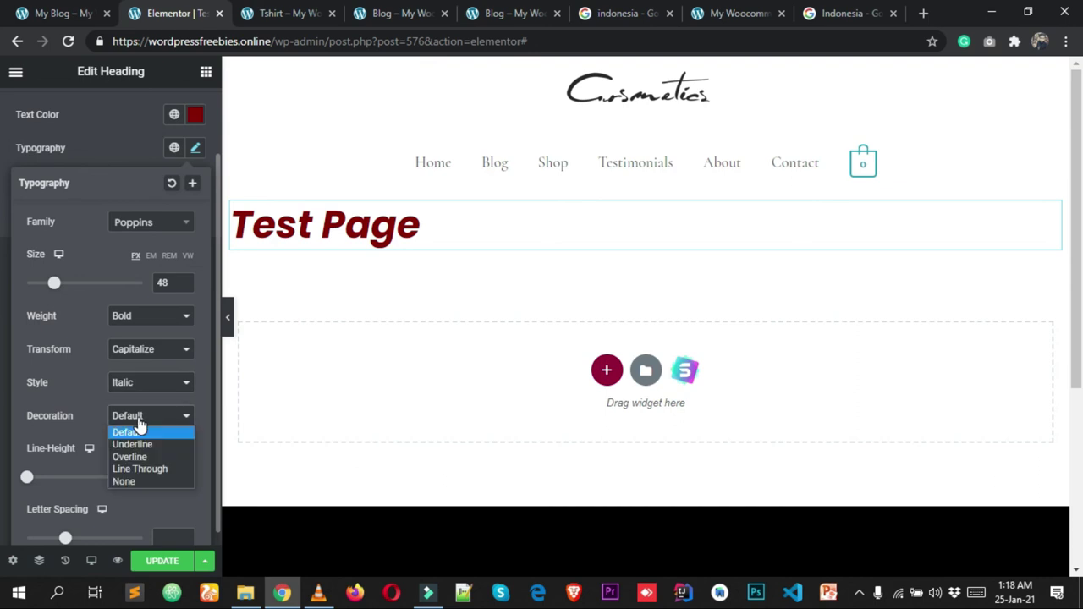
left_click(152, 442)
left_click(152, 432)
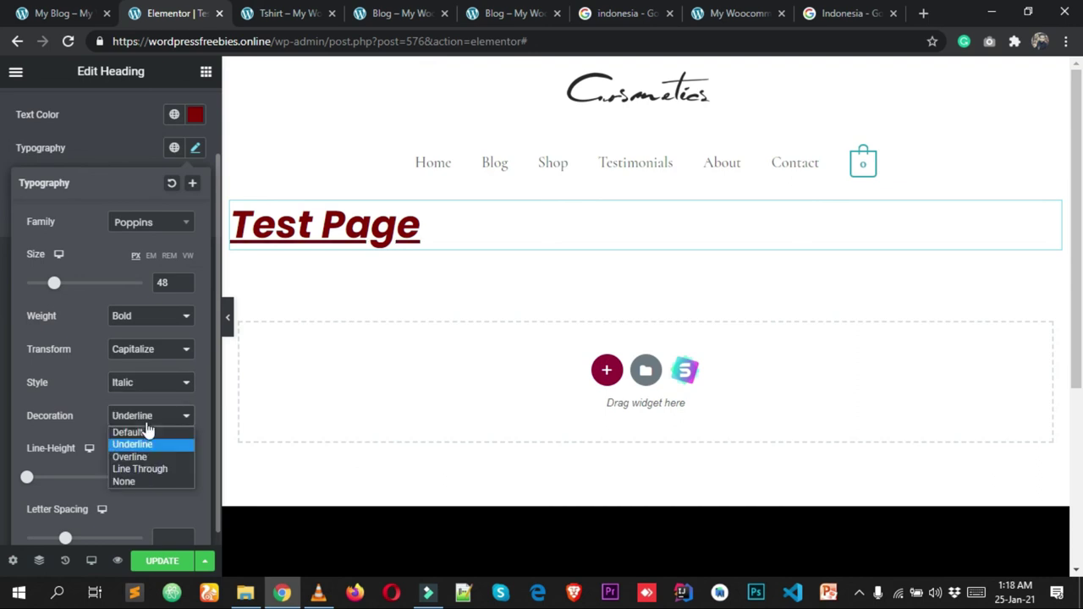
left_click(137, 428)
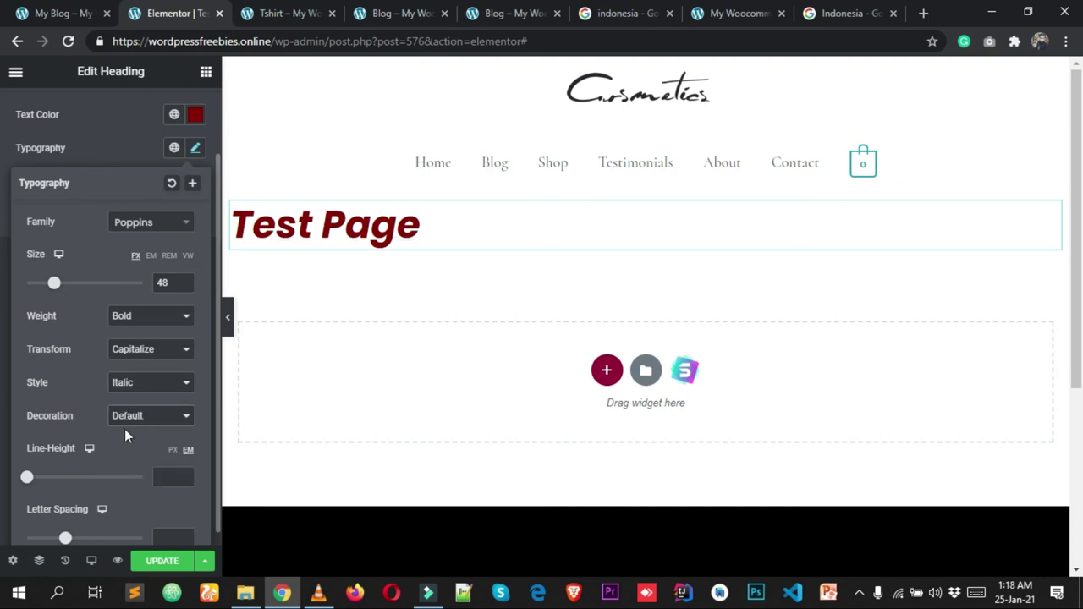
scroll(126, 435, "up", 1)
left_click(118, 218)
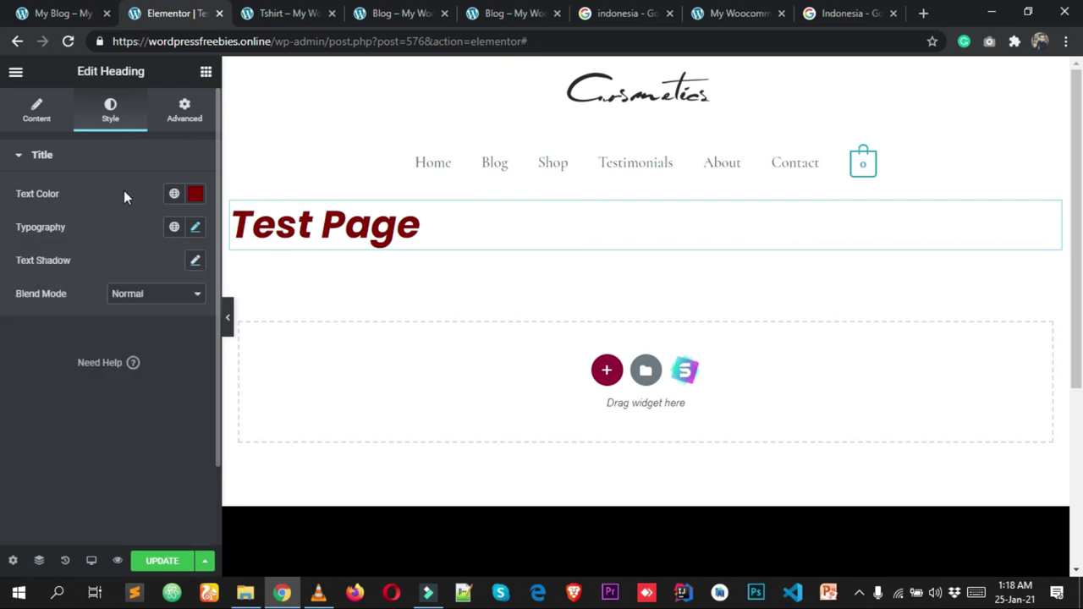
Give the heading a Bounce In Right entrance animation under Motion Effects
left_click(187, 121)
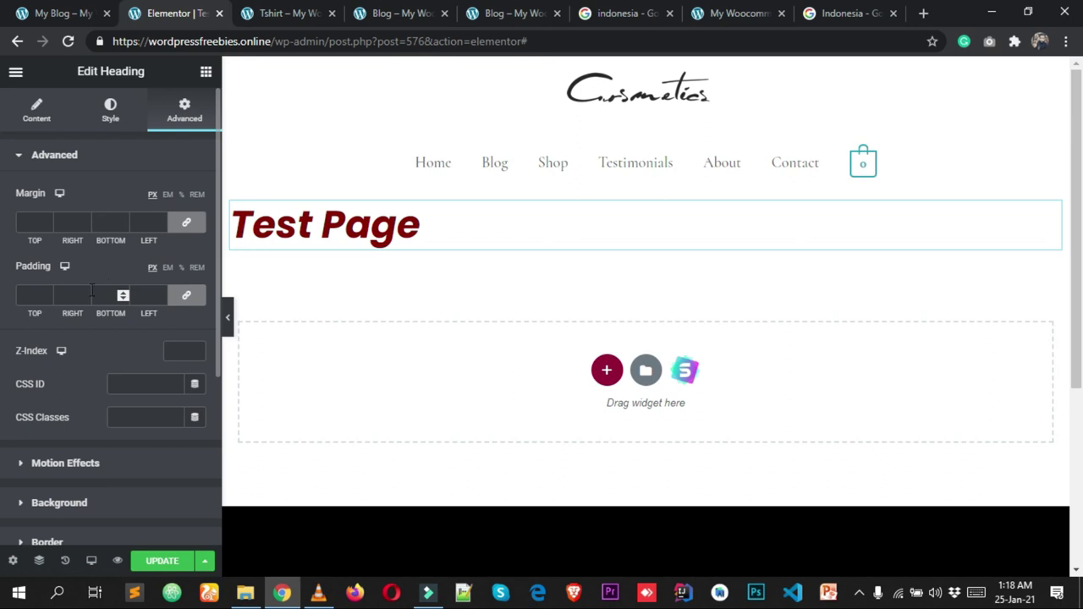
scroll(89, 297, "down", 1)
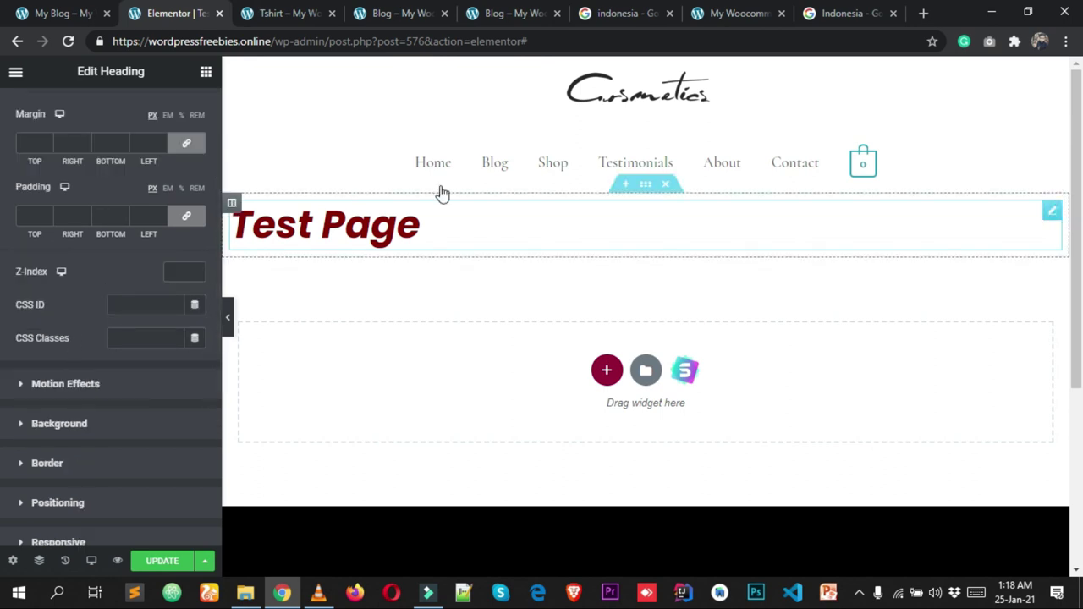
left_click(52, 386)
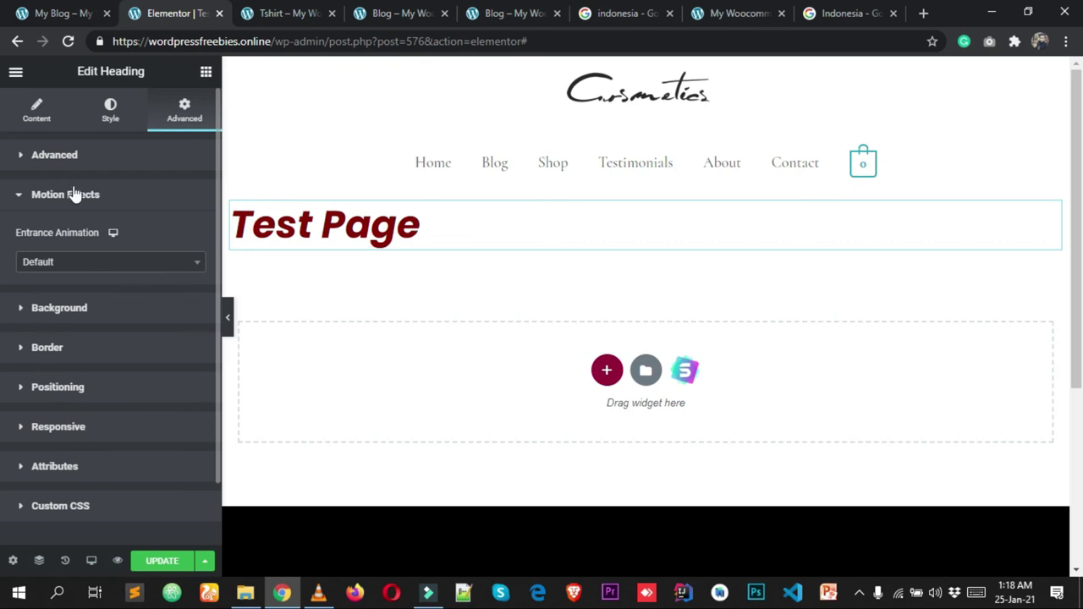
left_click(62, 264)
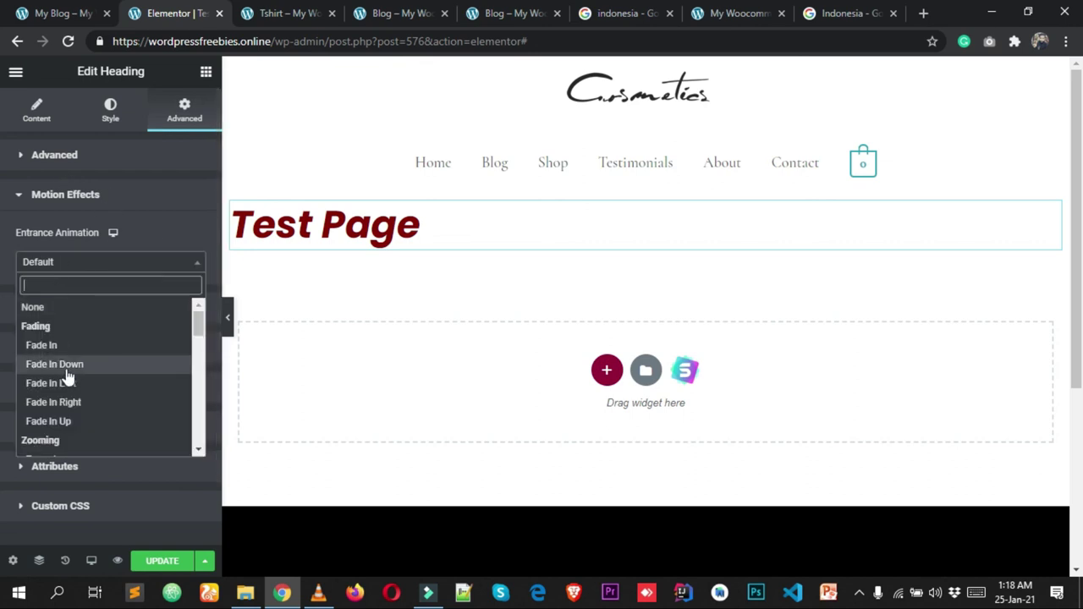
scroll(65, 338, "down", 1)
left_click(52, 404)
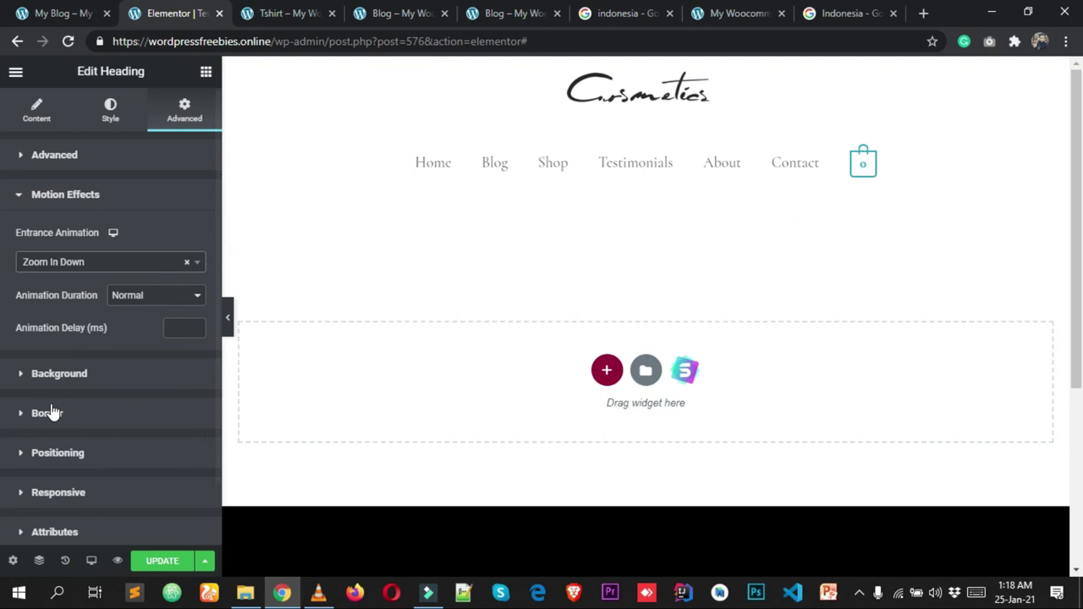
left_click(72, 266)
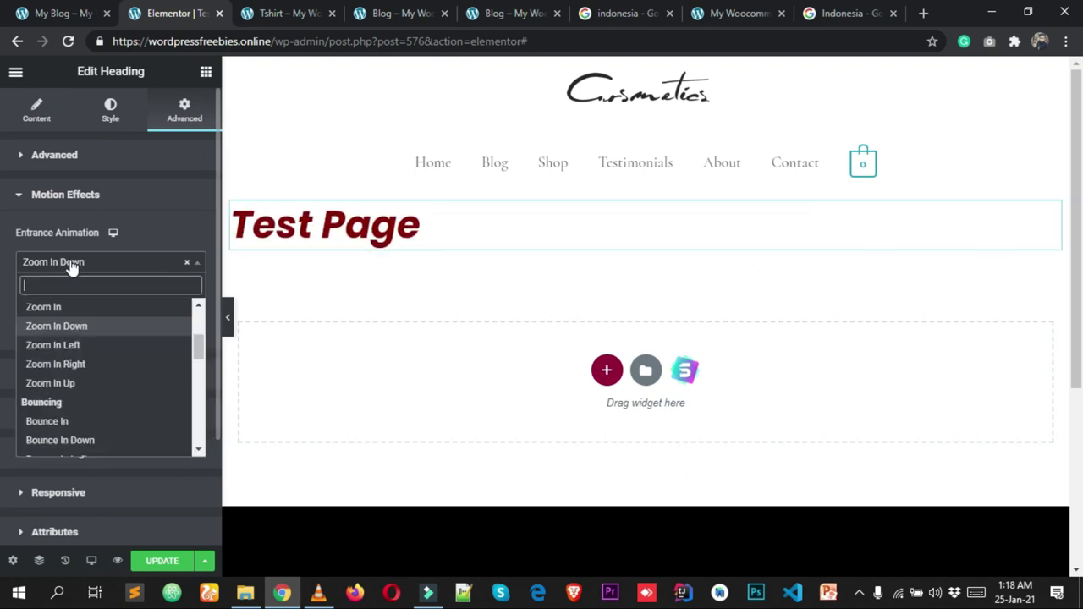
left_click(72, 345)
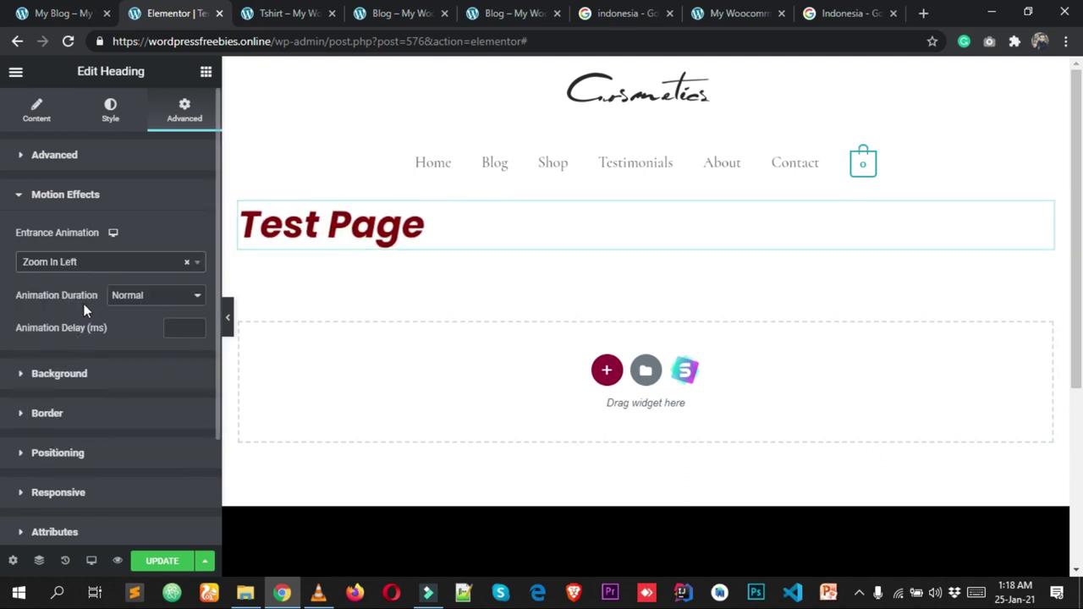
left_click(34, 264)
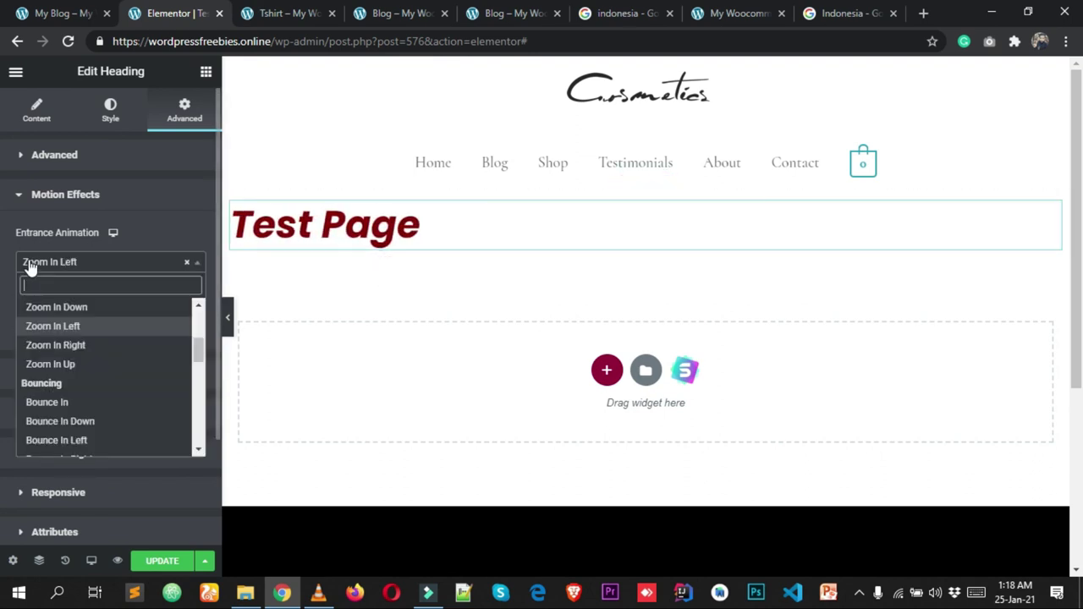
left_click(63, 401)
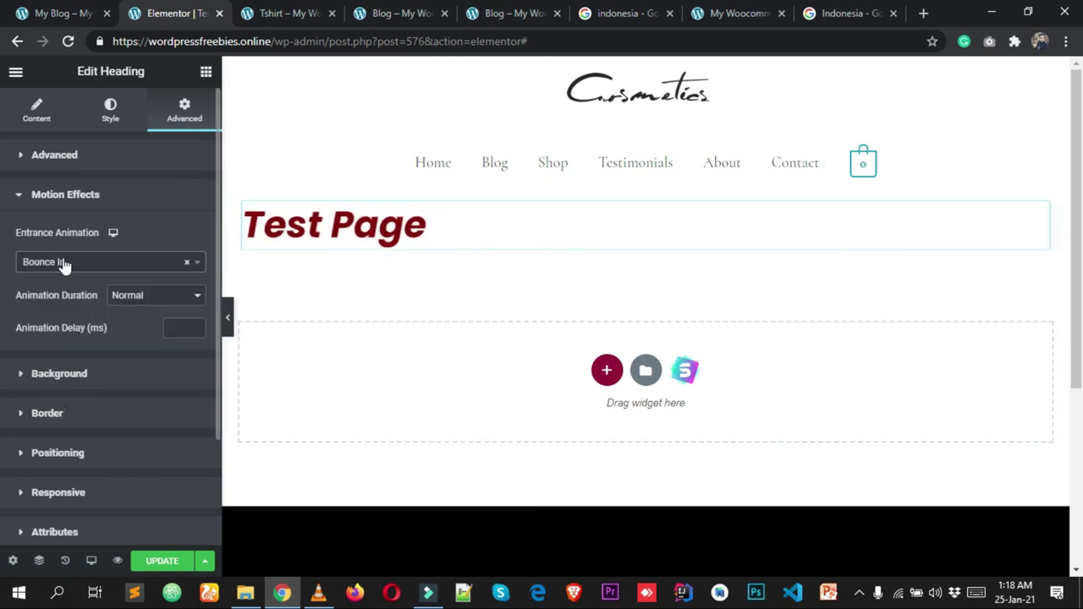
left_click(64, 265)
left_click(61, 381)
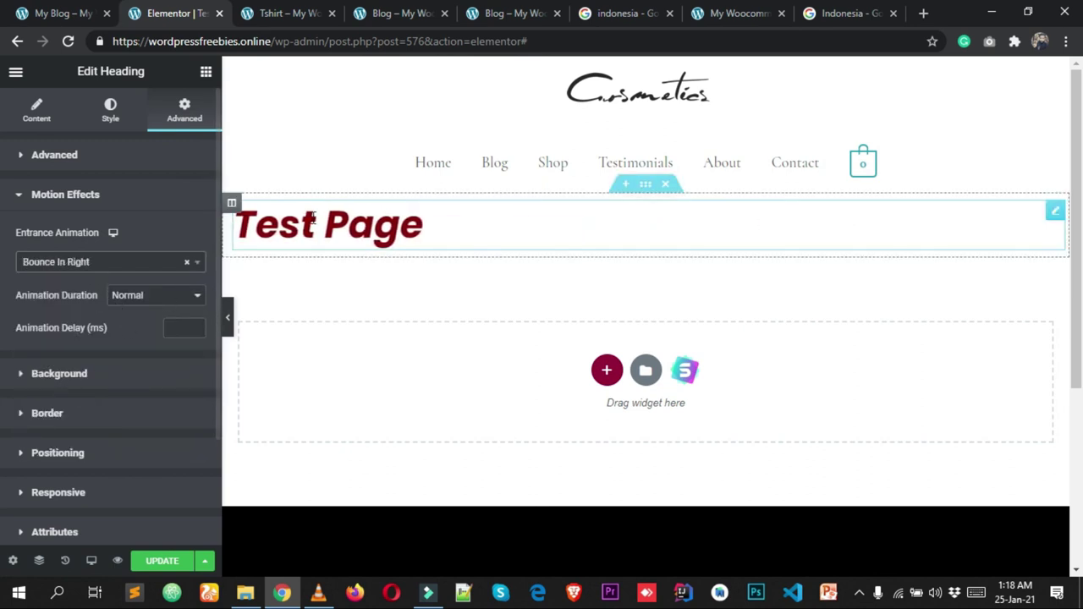
left_click(59, 266)
left_click(61, 268)
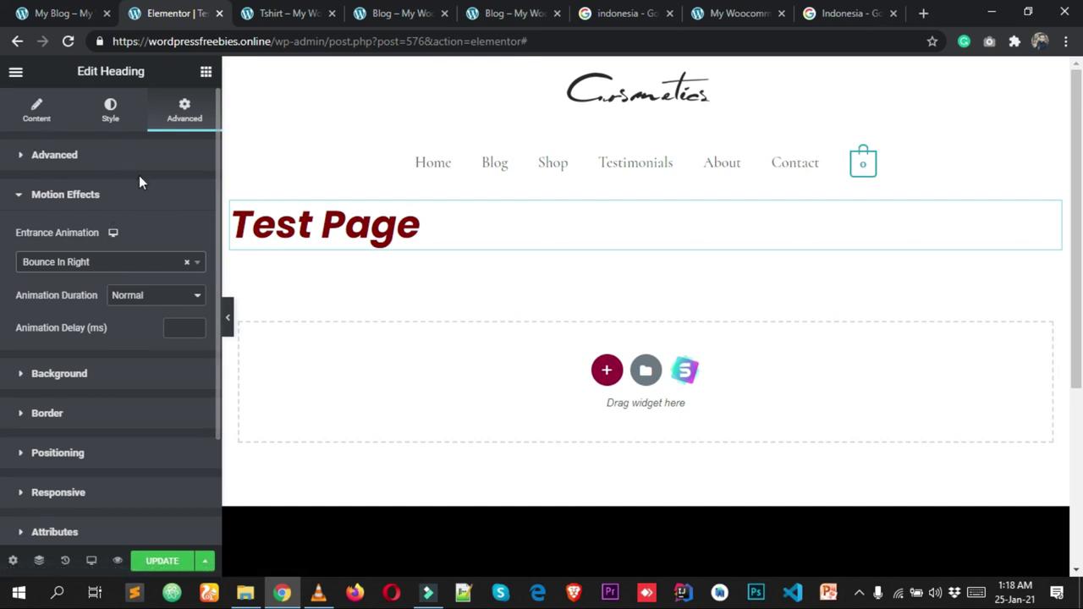
Save the page changes with Update and bring back the widget list
left_click(37, 110)
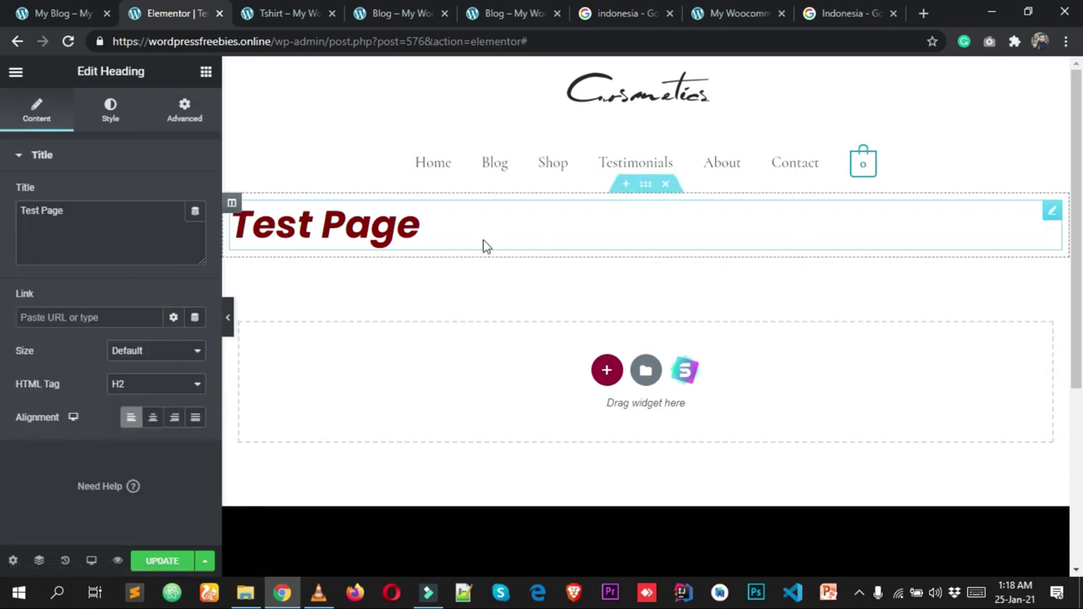
left_click(163, 562)
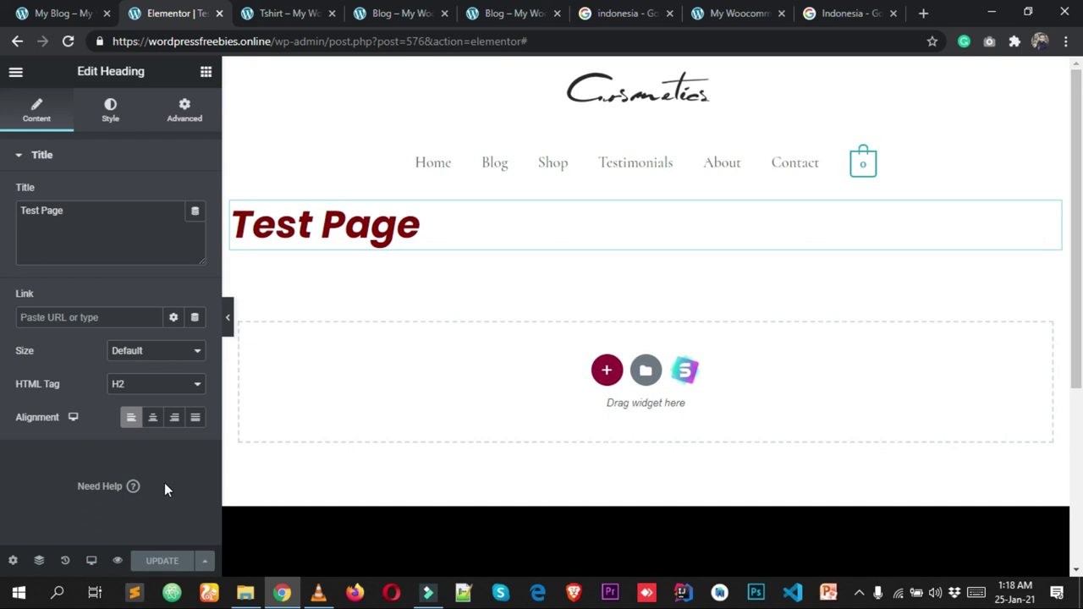
left_click(206, 75)
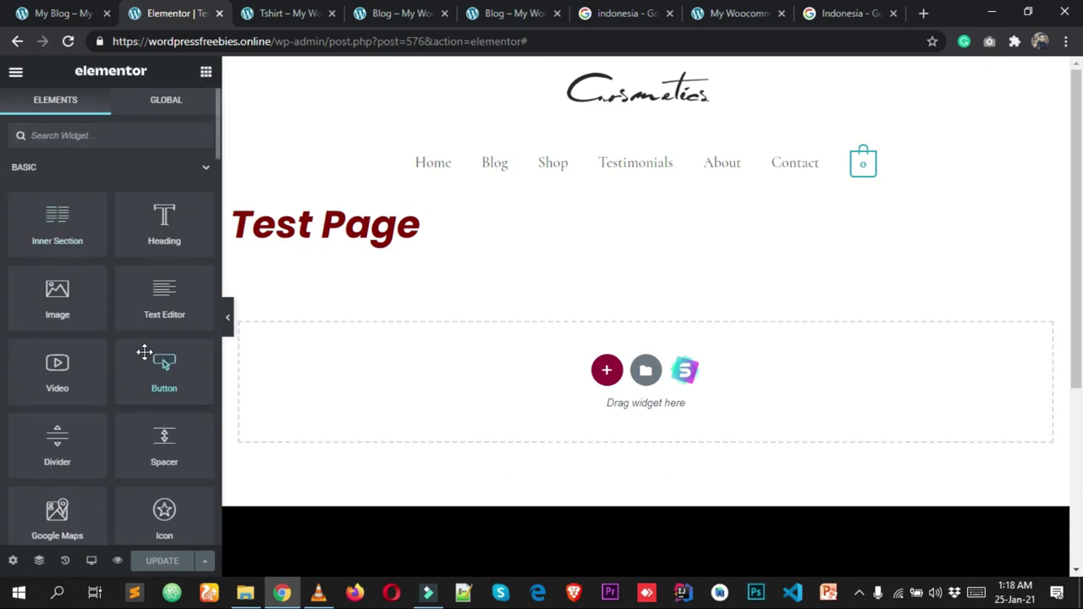
Place an Image widget below the heading showing the brown sweater from the media library
left_click_drag(56, 296, 442, 241)
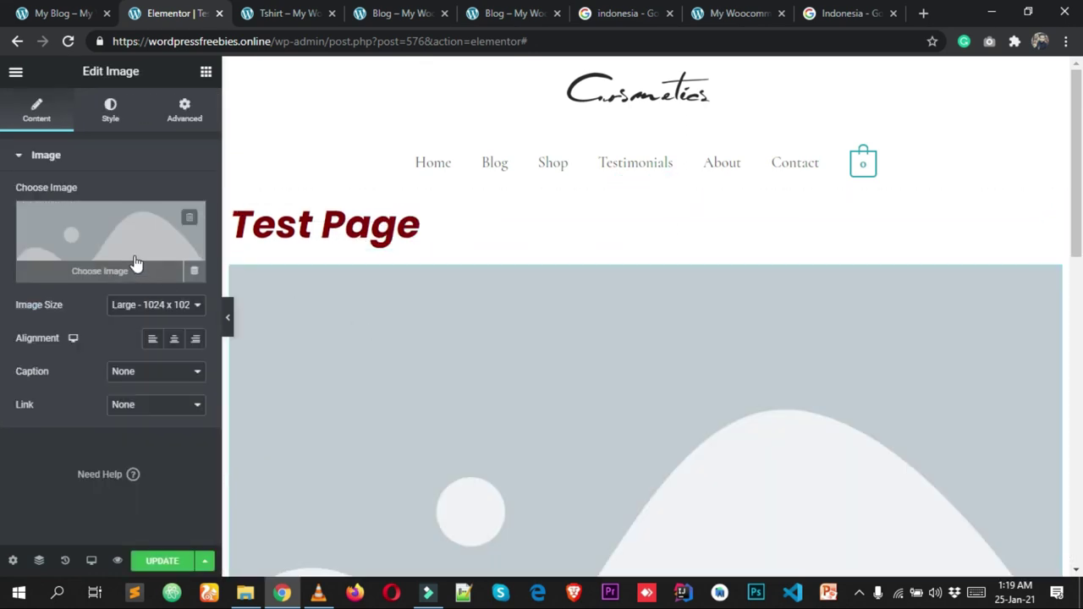
left_click(102, 271)
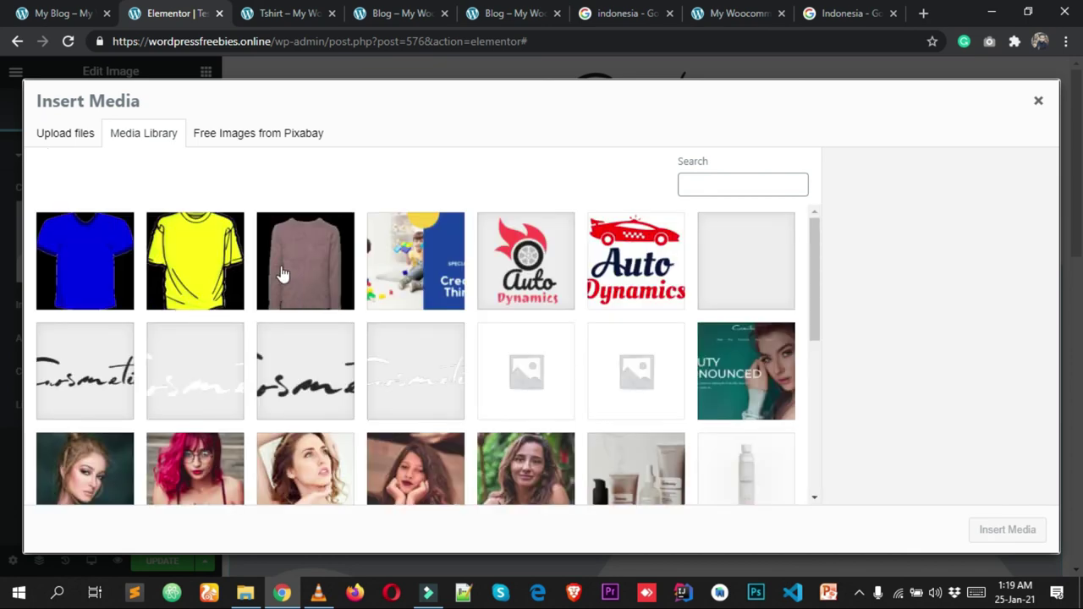
left_click(284, 275)
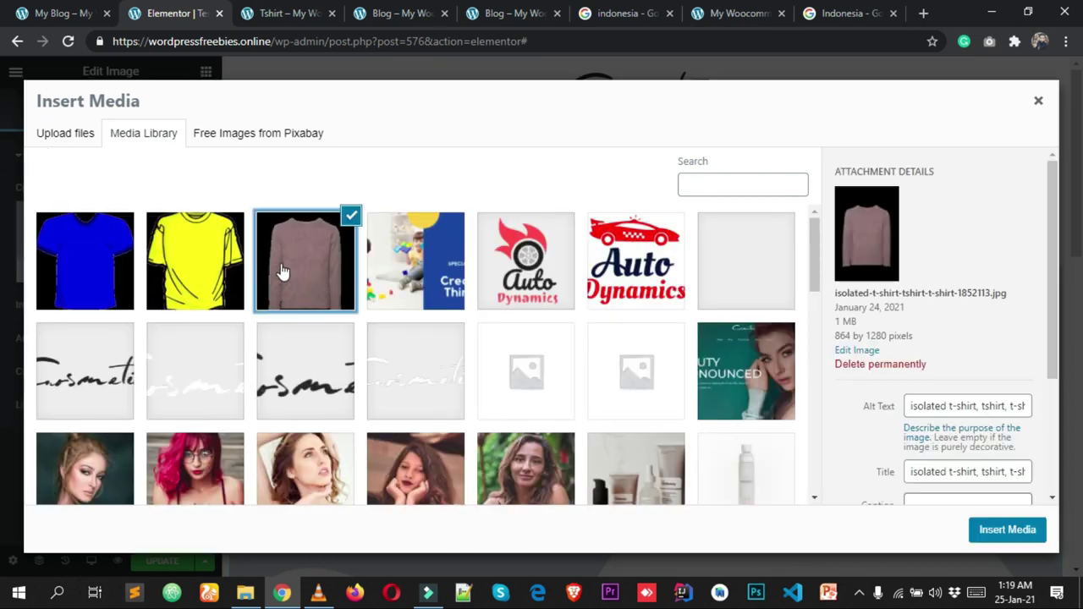
left_click(1001, 531)
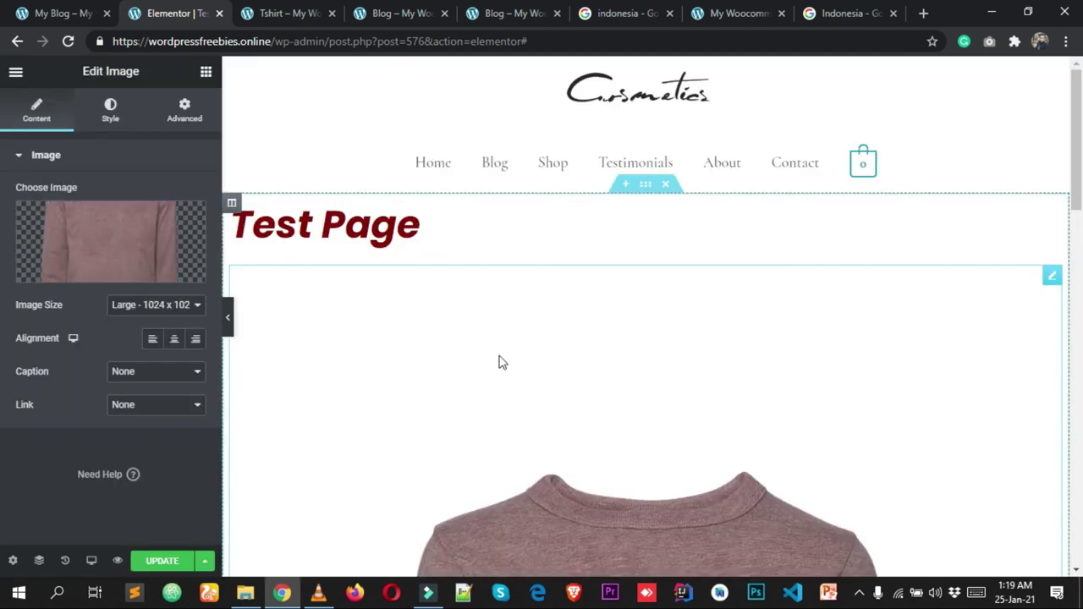
Set the image size to Large 1024 x 1024
scroll(675, 347, "down", 3)
scroll(675, 347, "down", 6)
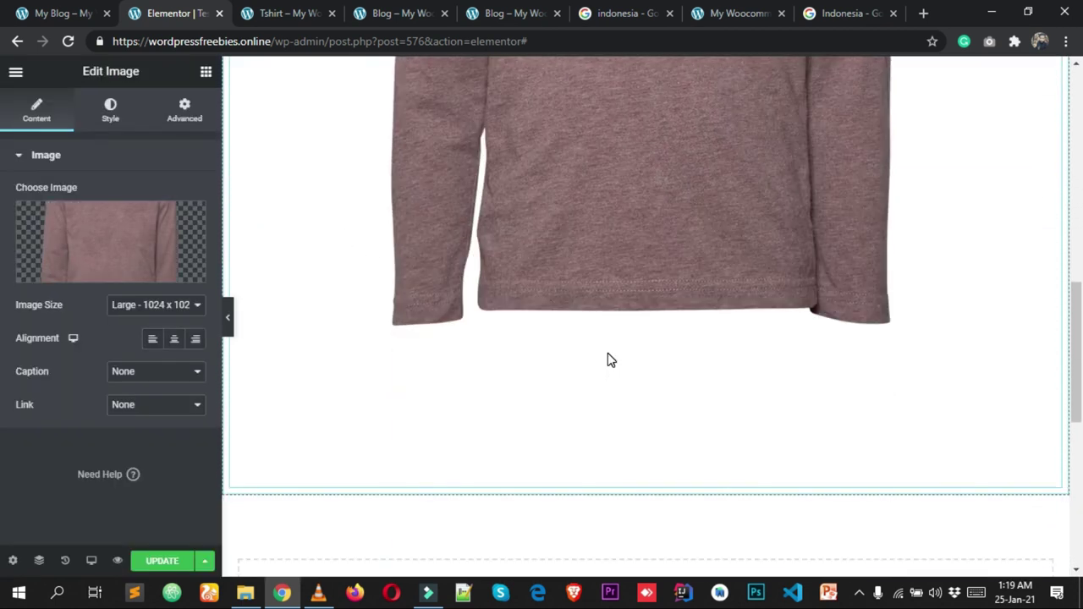
left_click(157, 305)
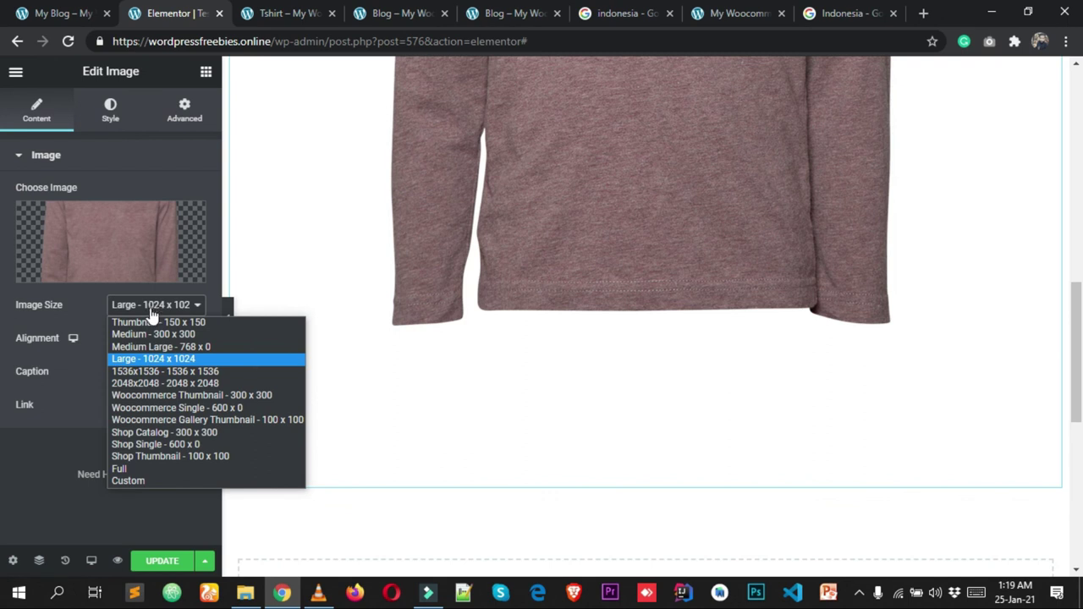
left_click(161, 347)
scroll(498, 285, "up", 4)
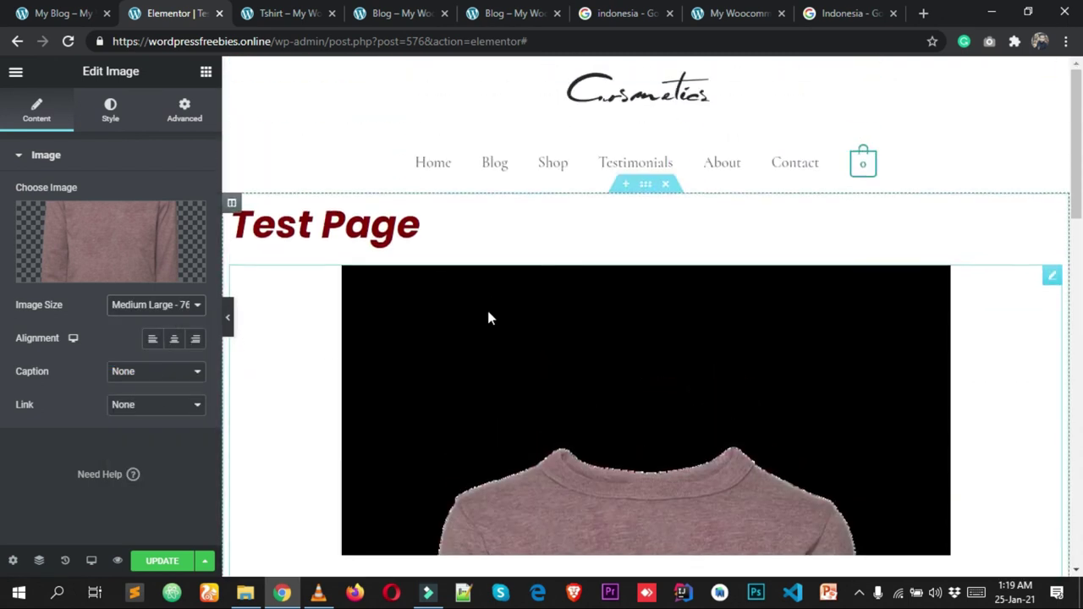
scroll(488, 317, "down", 2)
left_click(154, 306)
left_click(148, 321)
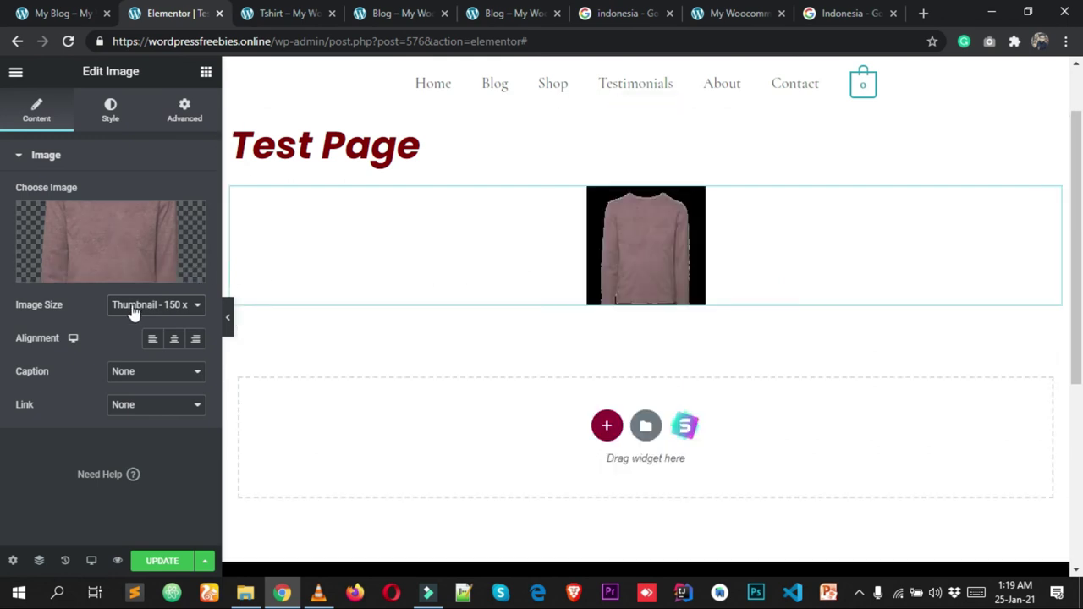
left_click(136, 306)
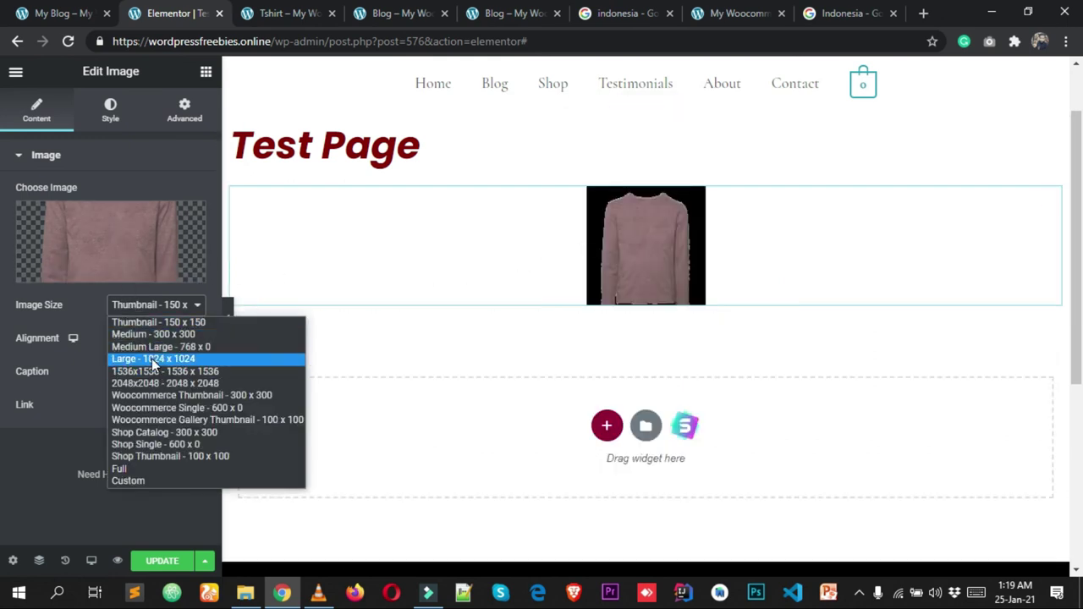
left_click(152, 359)
Centre the image in its column and set its caption to None
scroll(624, 295, "down", 4)
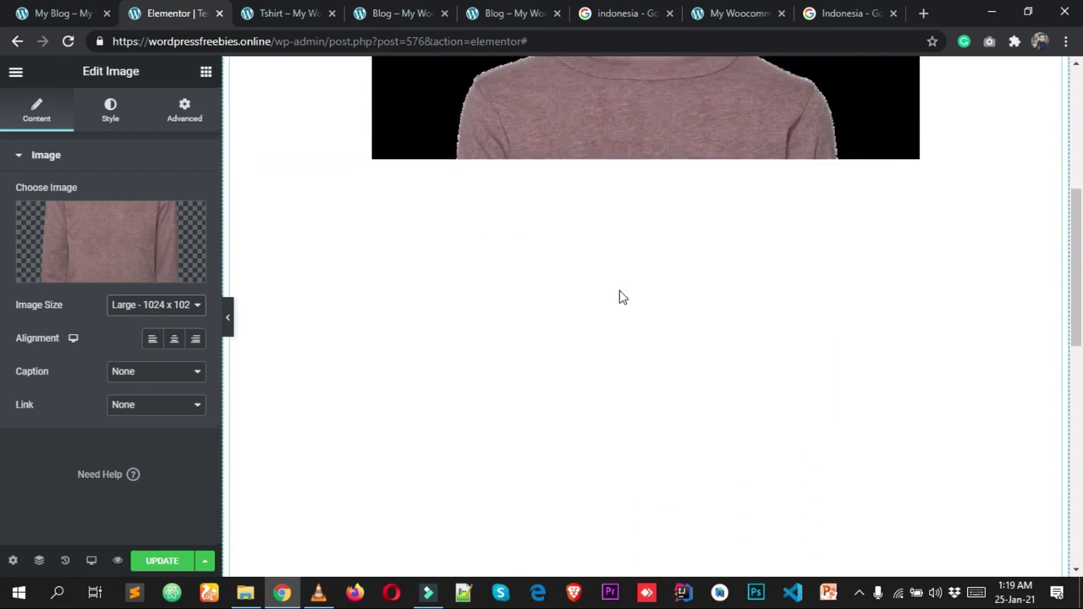
left_click(174, 341)
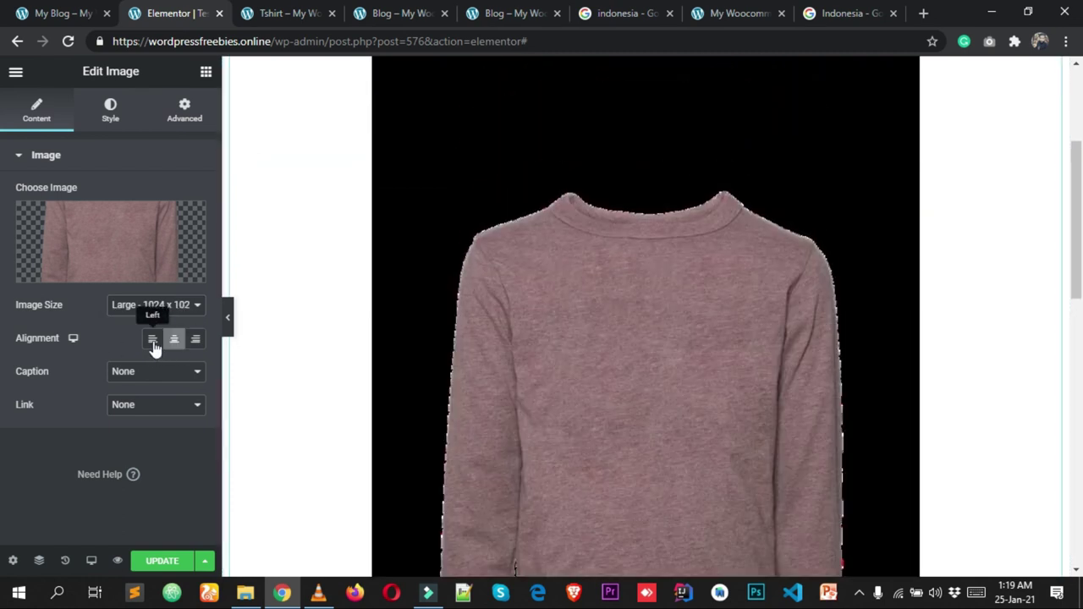
left_click(154, 342)
left_click(194, 341)
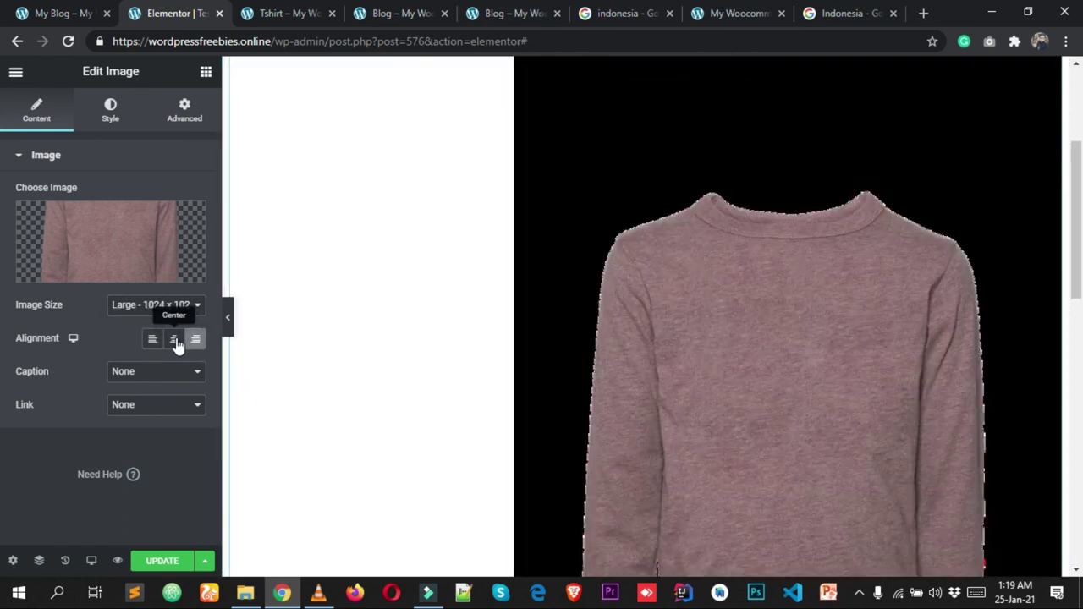
left_click(175, 341)
left_click(146, 375)
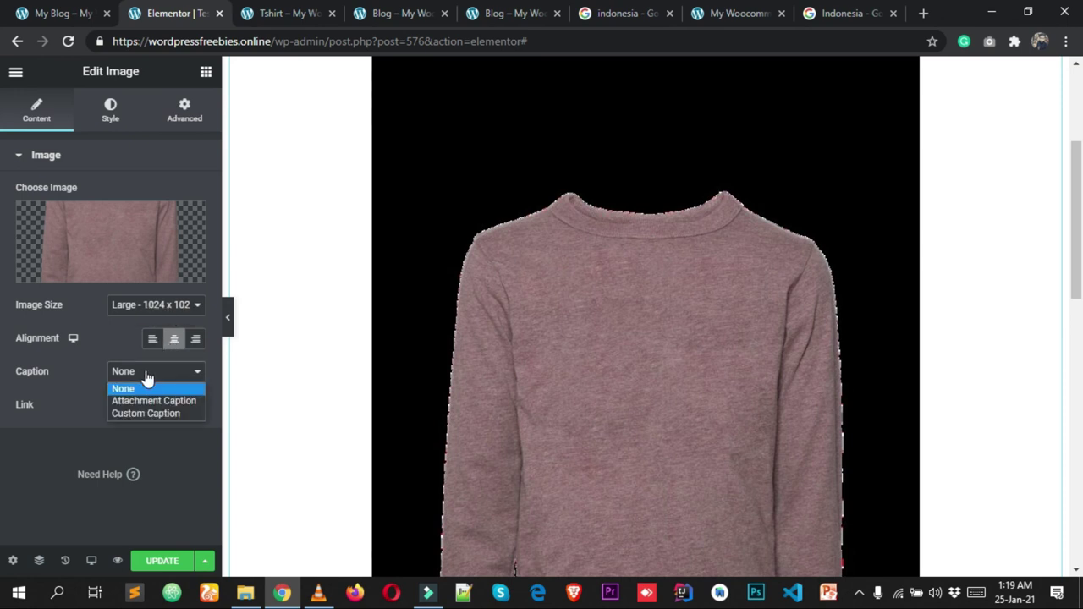
left_click(145, 400)
scroll(358, 370, "down", 5)
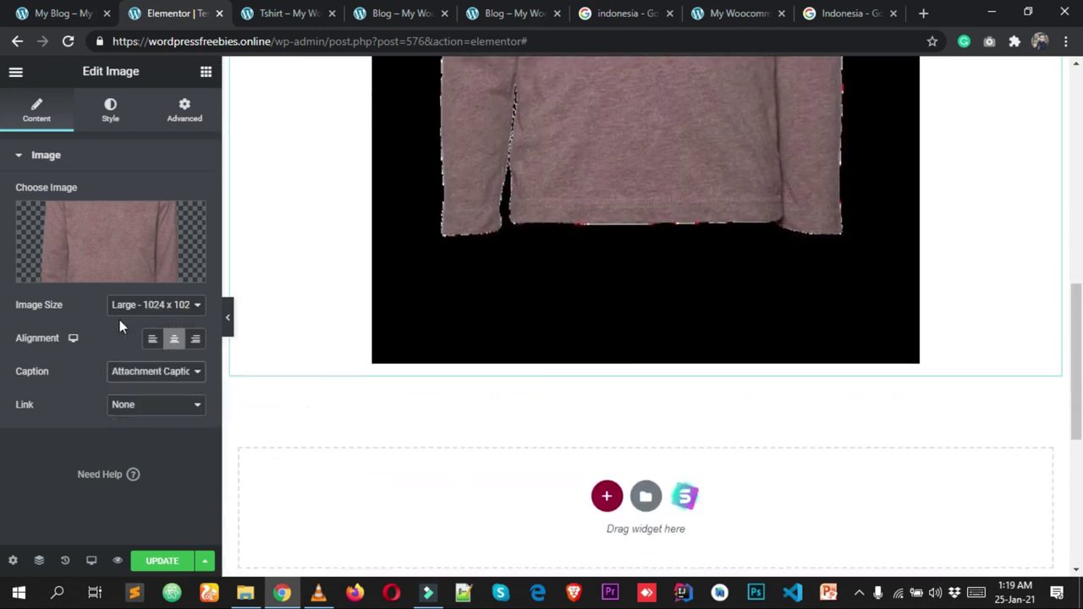
left_click(129, 373)
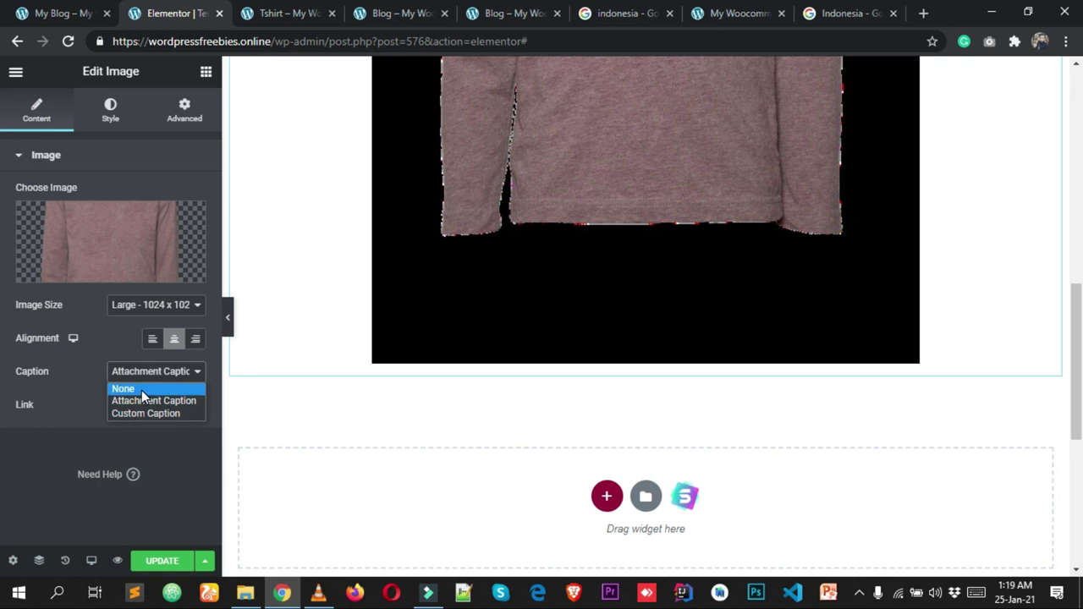
left_click(142, 390)
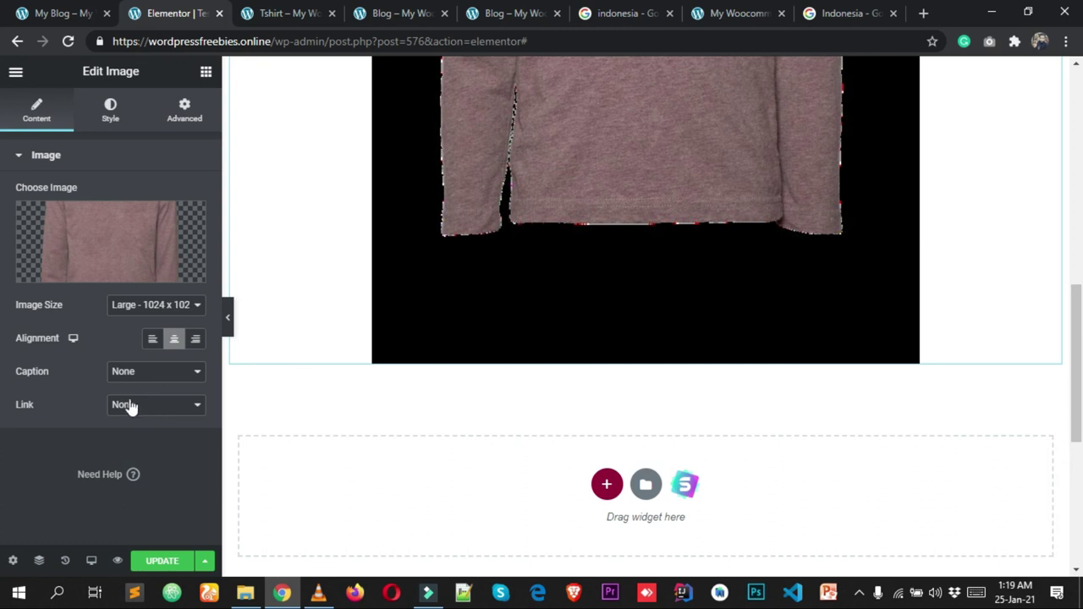
scroll(501, 340, "up", 5)
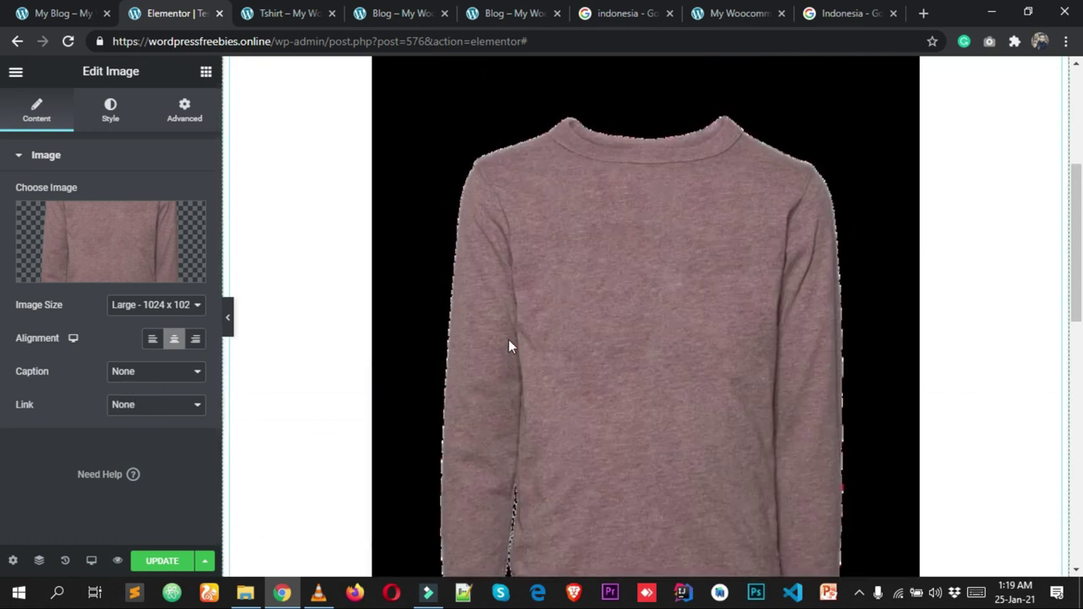
Set the image width 28%, max width 25%, height 337 px and opacity 0.89
left_click(110, 118)
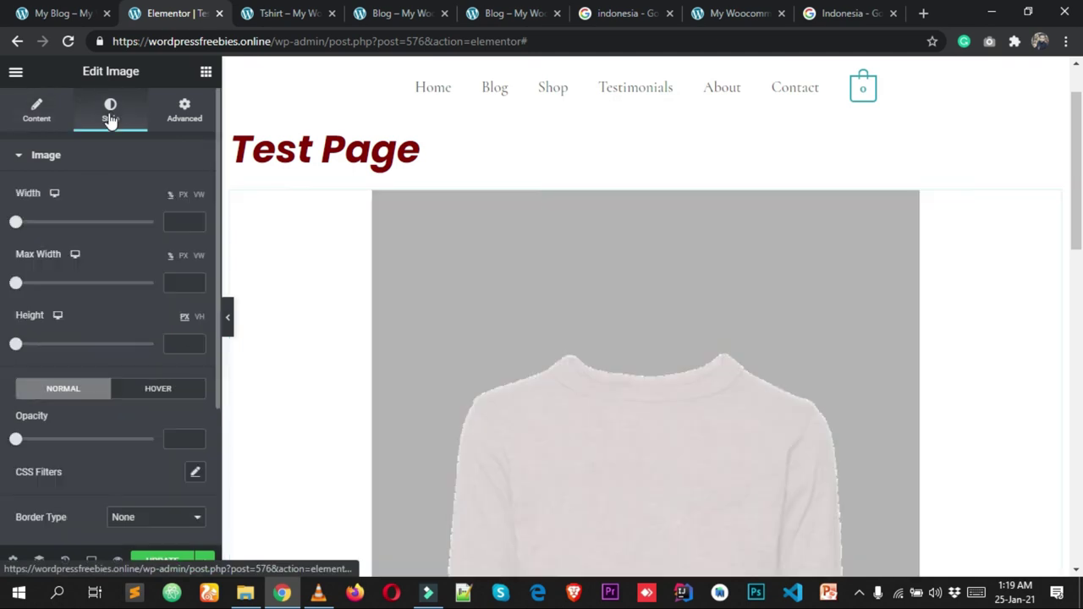
left_click_drag(16, 221, 54, 226)
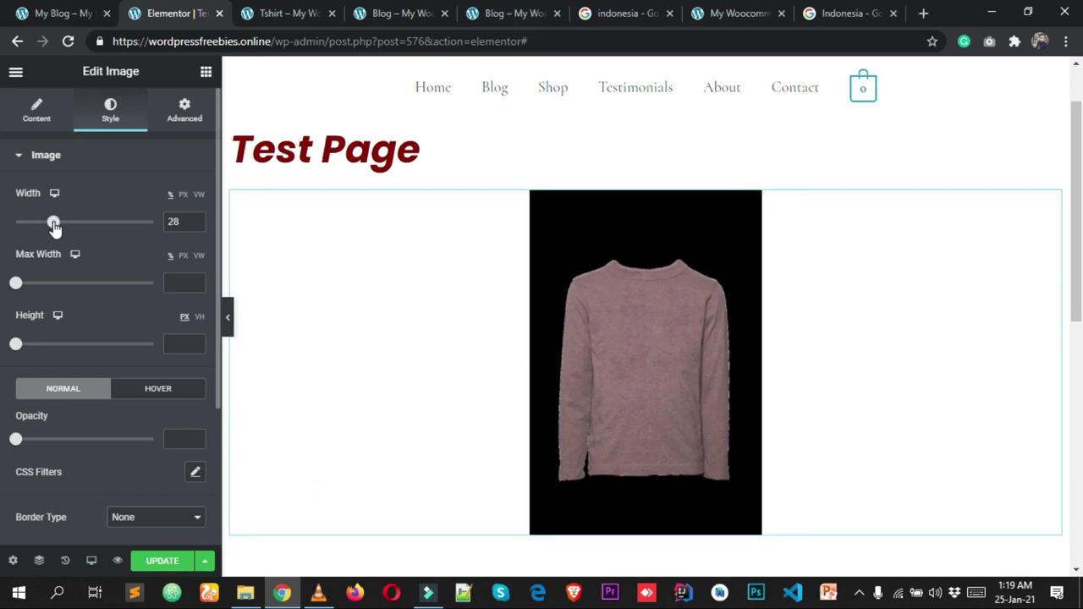
left_click_drag(15, 289, 42, 287)
left_click_drag(15, 345, 107, 349)
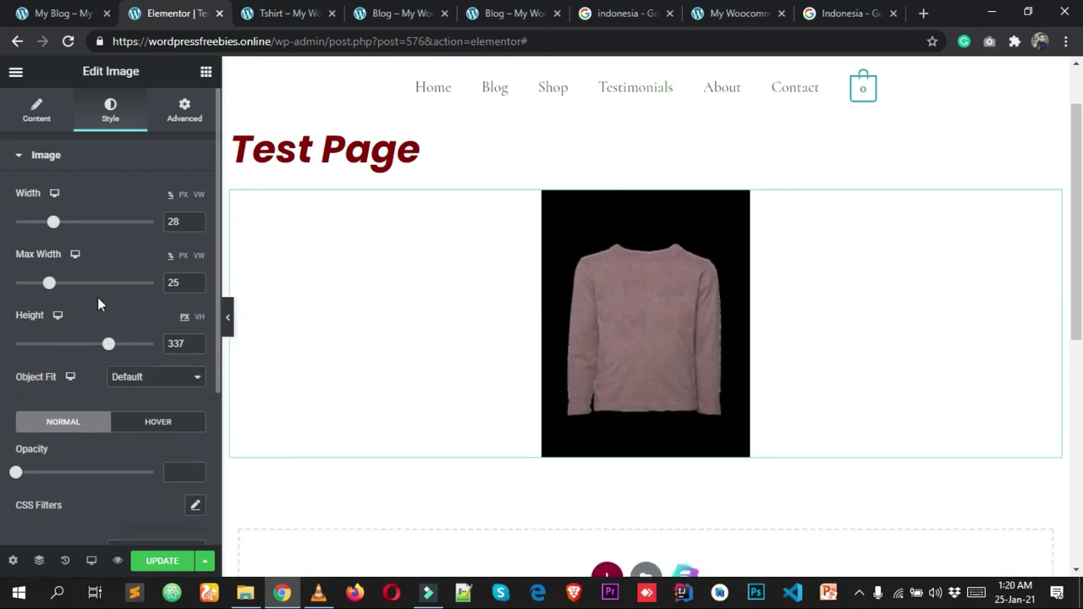
scroll(100, 339, "down", 1)
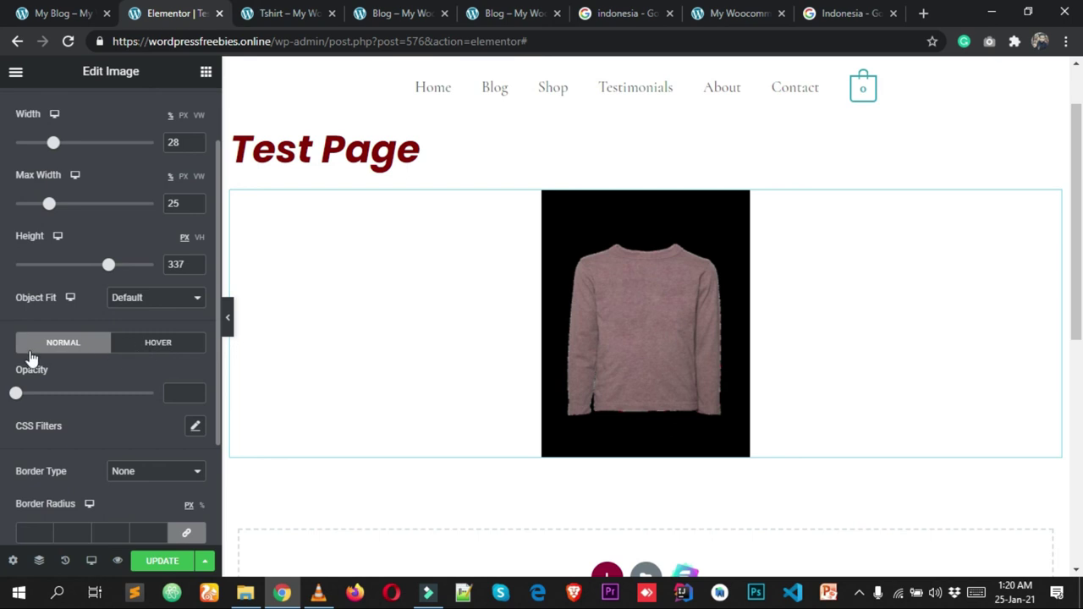
left_click_drag(15, 398, 138, 401)
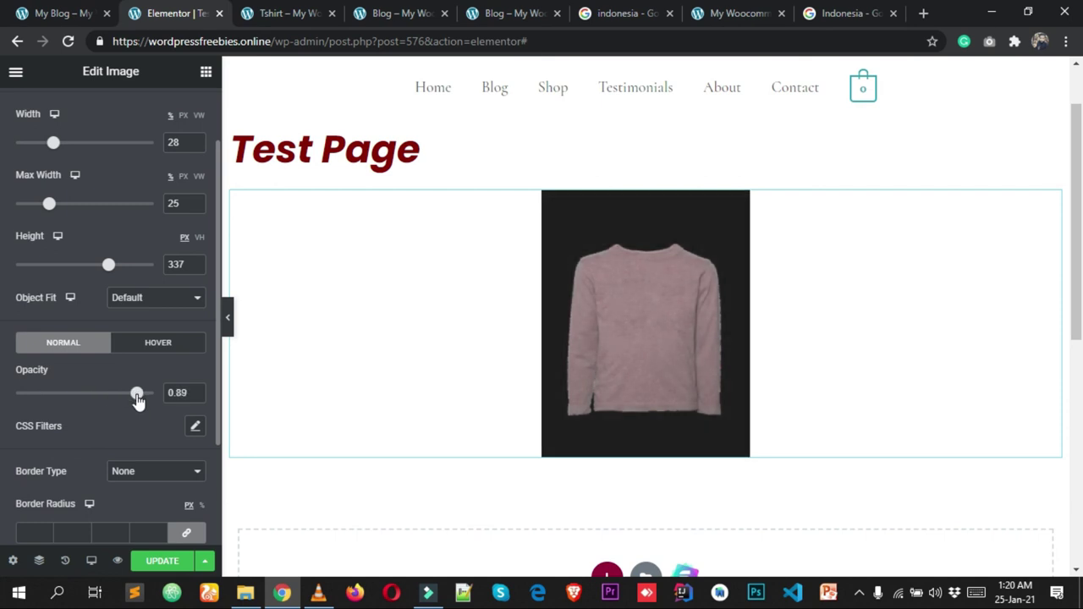
scroll(111, 308, "down", 2)
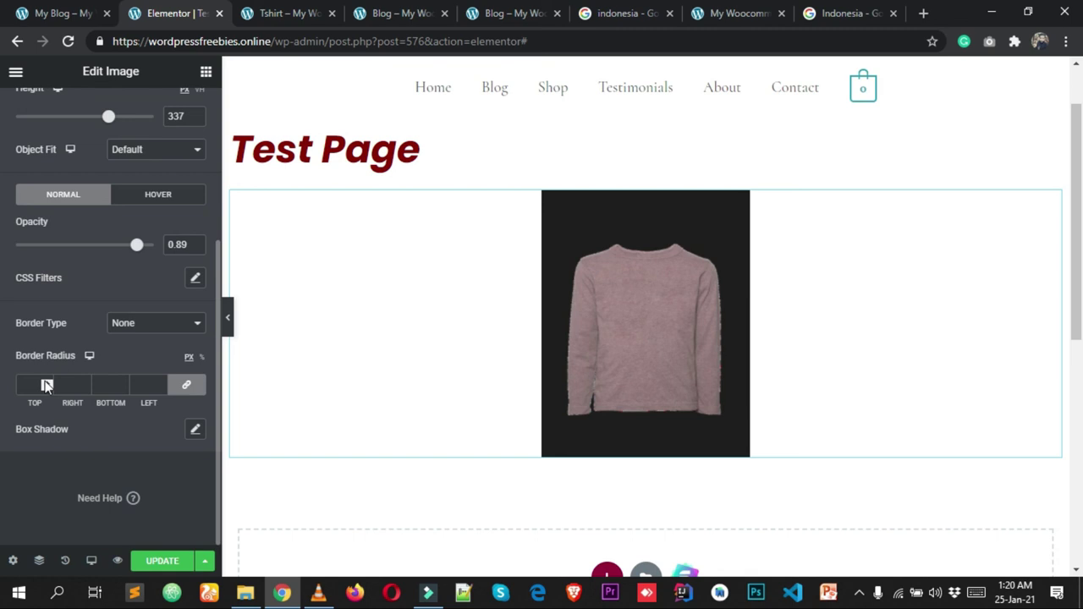
type("7")
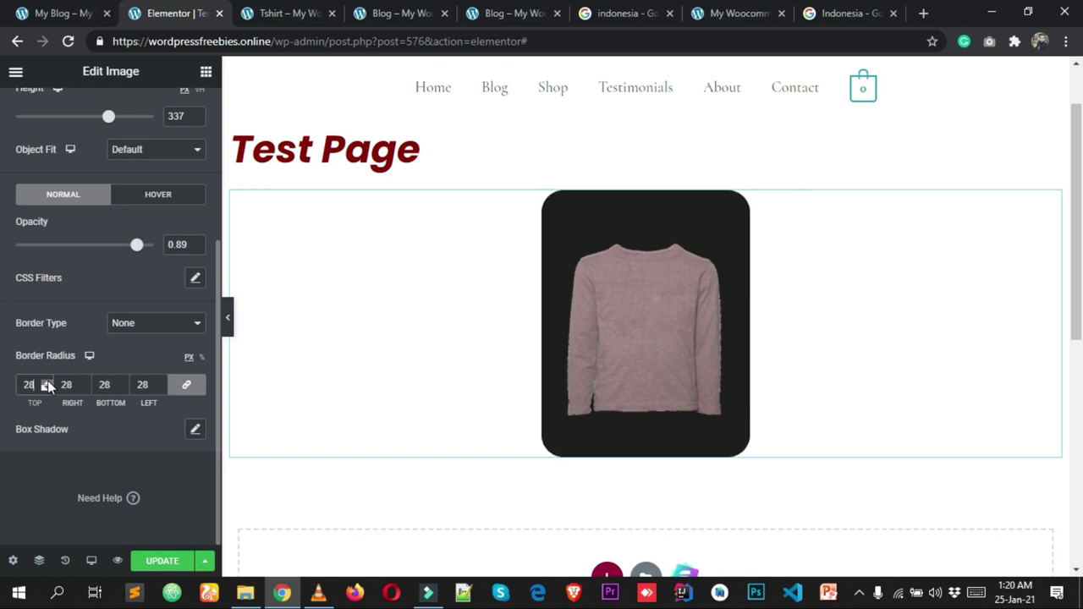
scroll(47, 382, "up", 17)
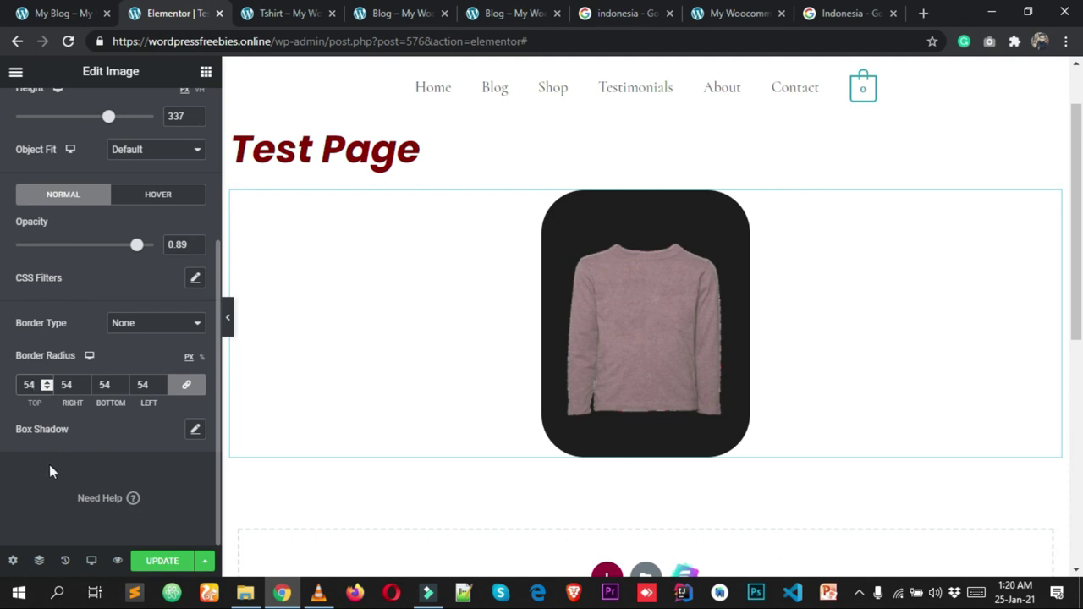
Give the image a box shadow in a light cyan colour
left_click(195, 430)
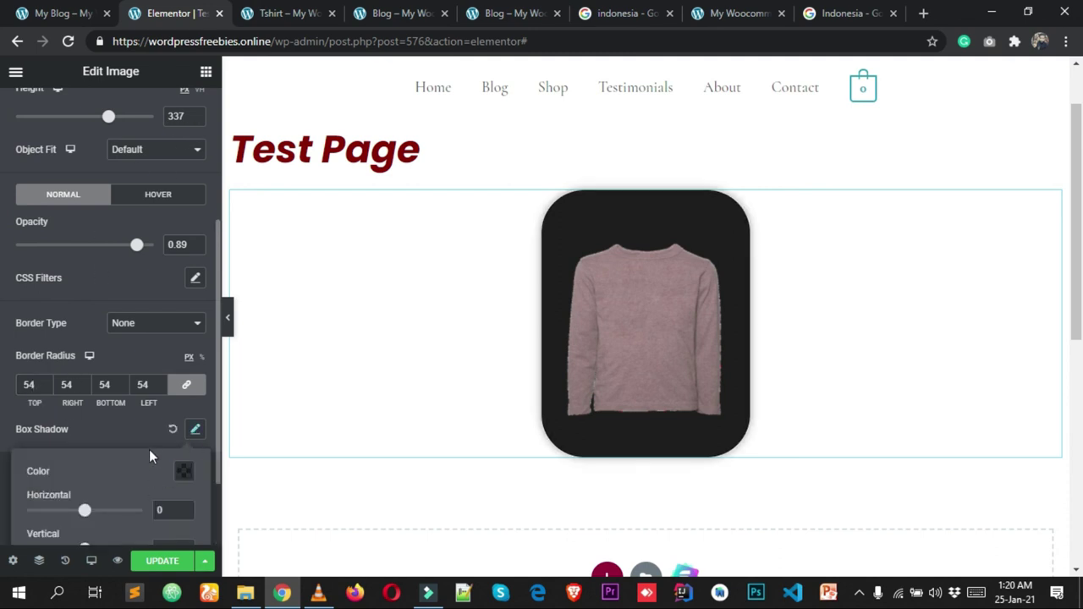
scroll(149, 449, "down", 2)
left_click(184, 367)
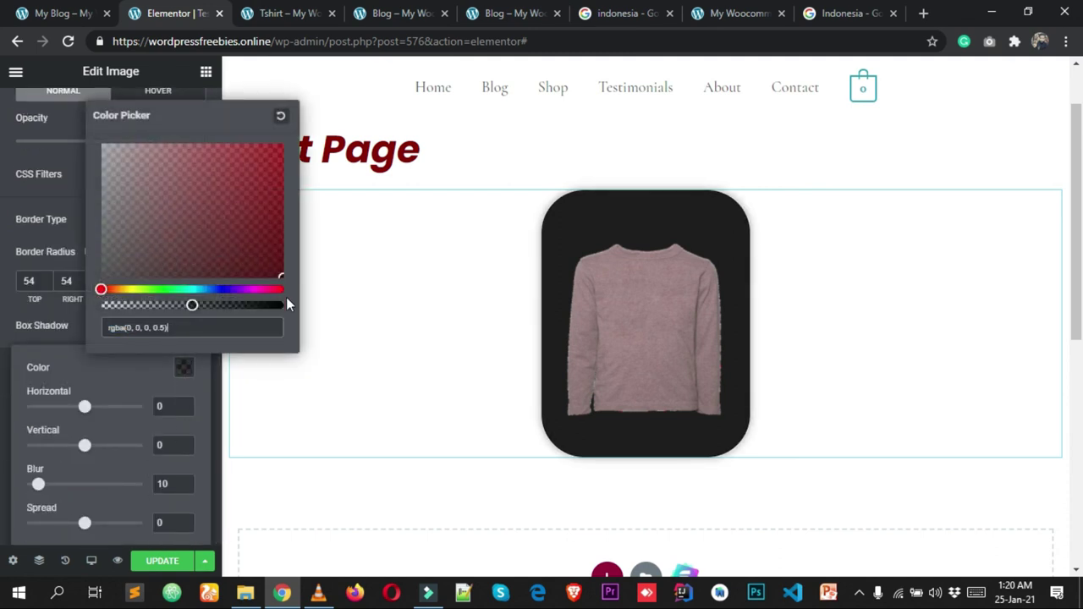
left_click(197, 290)
left_click_drag(215, 223, 273, 152)
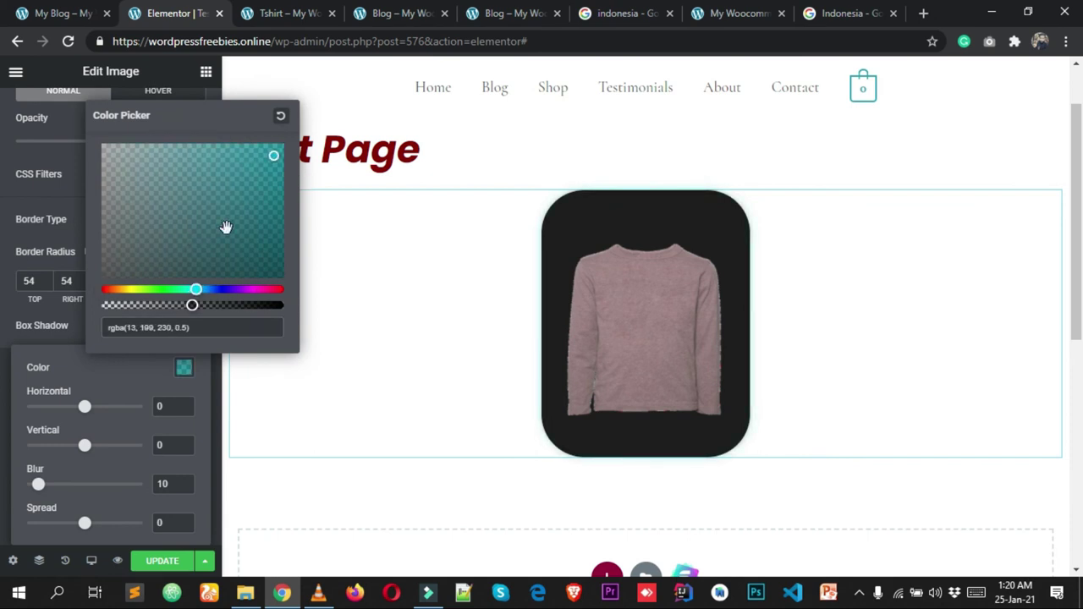
left_click(112, 428)
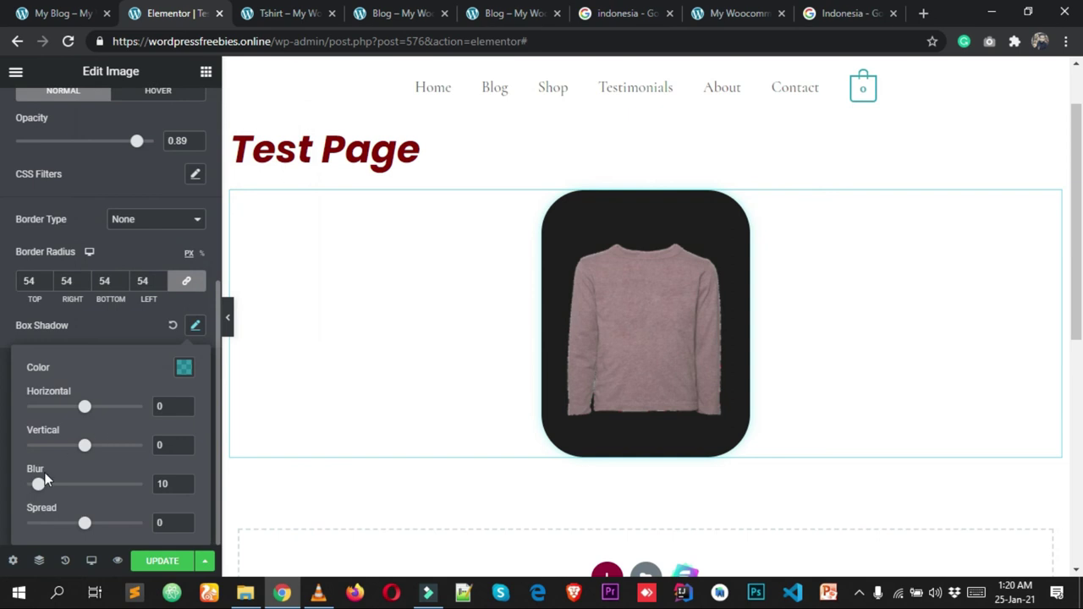
left_click(61, 325)
scroll(89, 325, "up", 4)
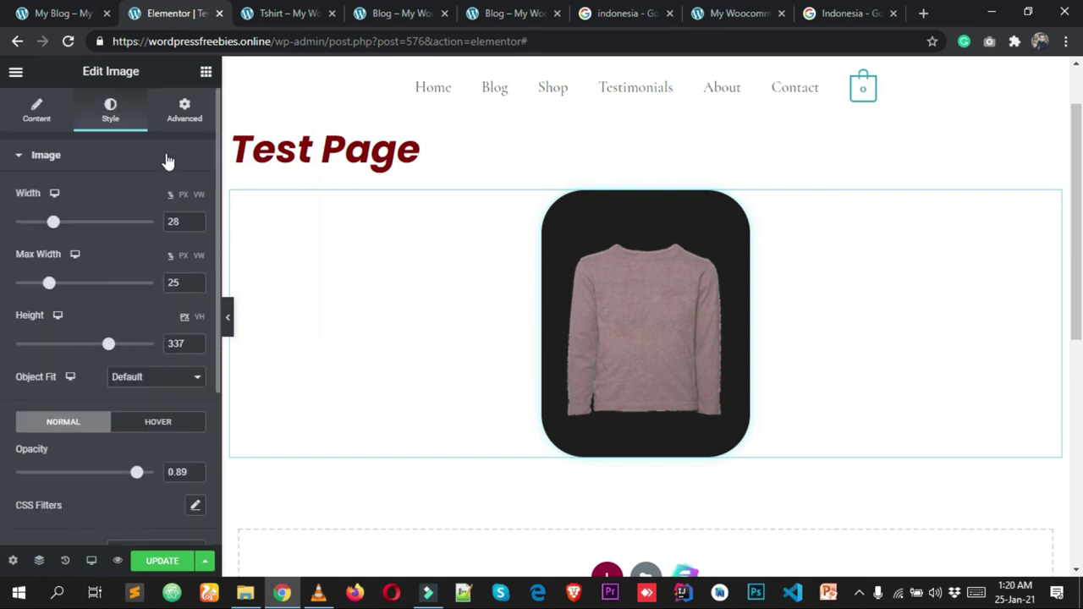
Try a 12 margin on the image in Advanced settings, then clear it
left_click(184, 110)
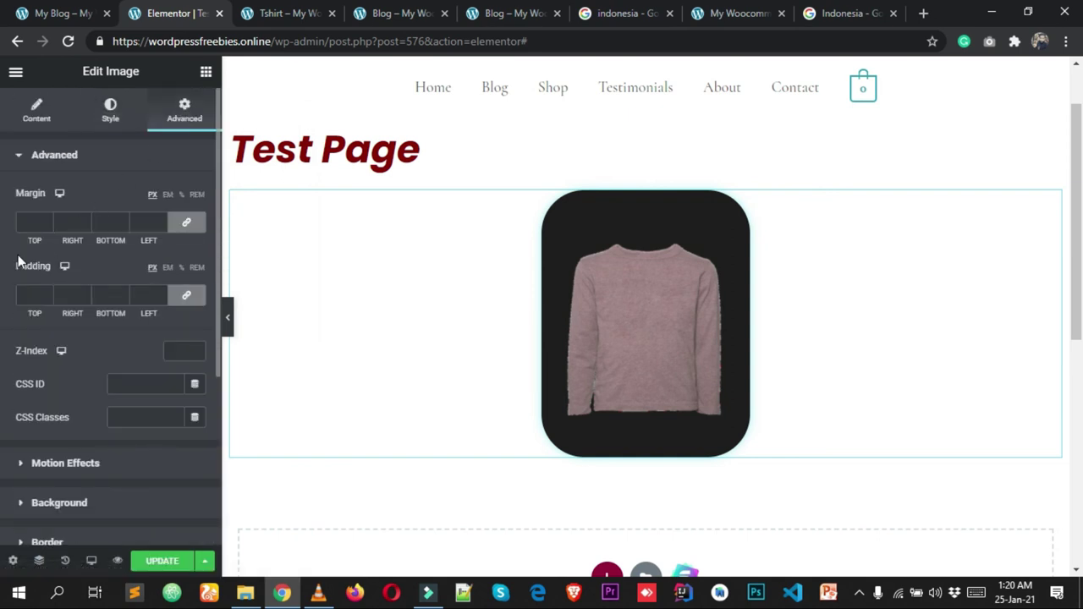
left_click(48, 219)
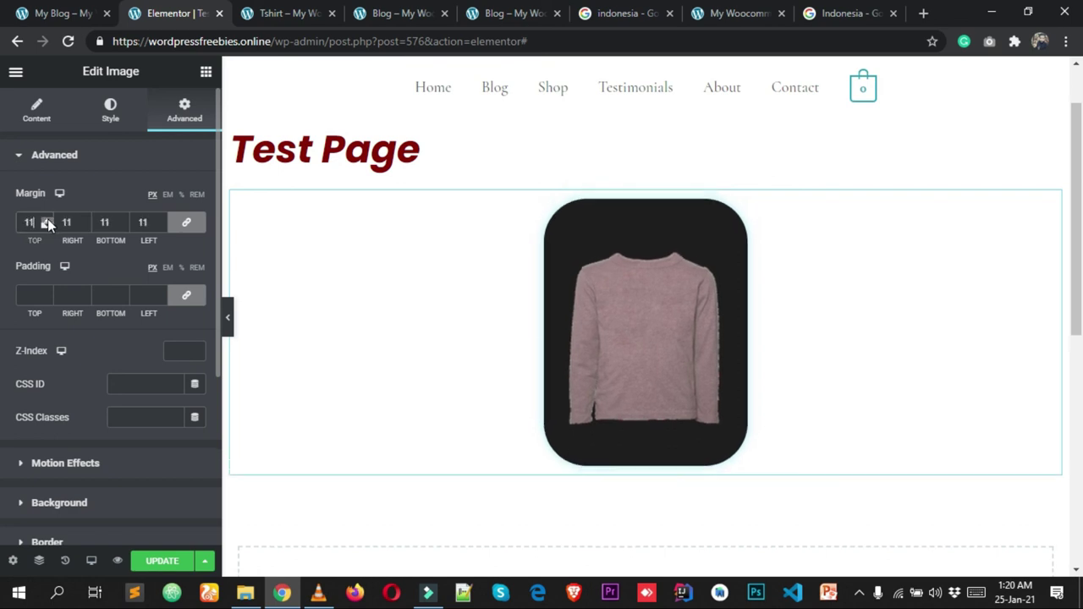
left_click(47, 223)
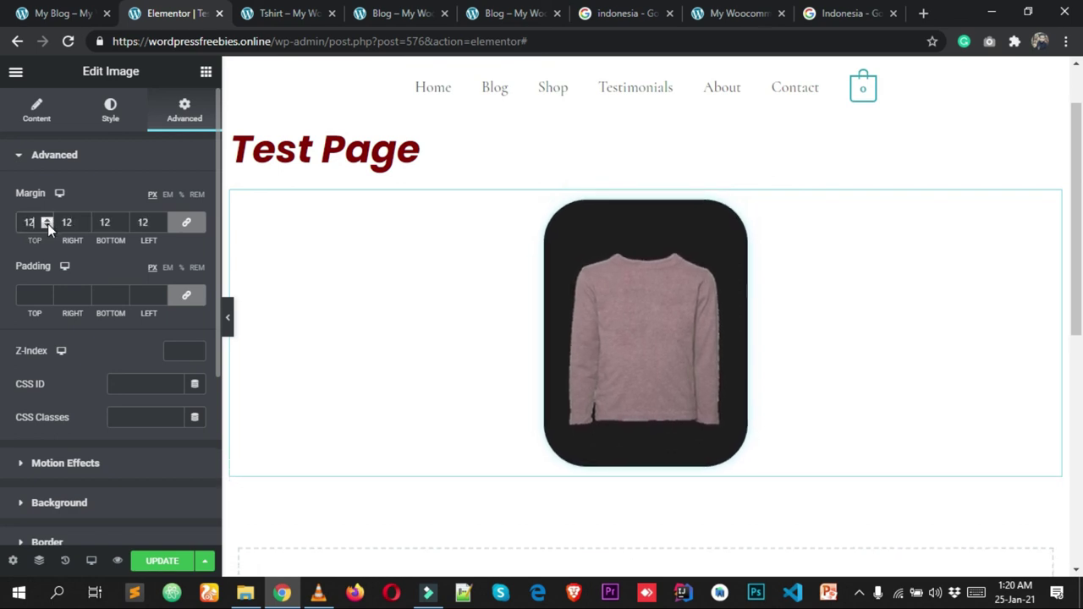
double_click(31, 223)
key("BackSpace")
Set the image's Motion Effects entrance animation to Fade In
scroll(35, 296, "down", 1)
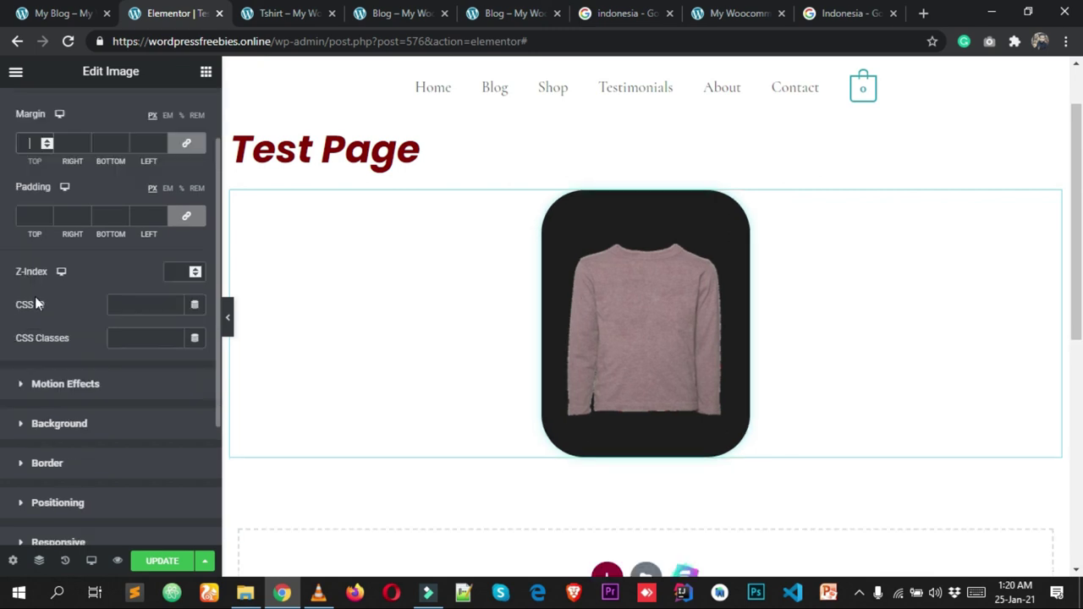
left_click(51, 386)
left_click(75, 264)
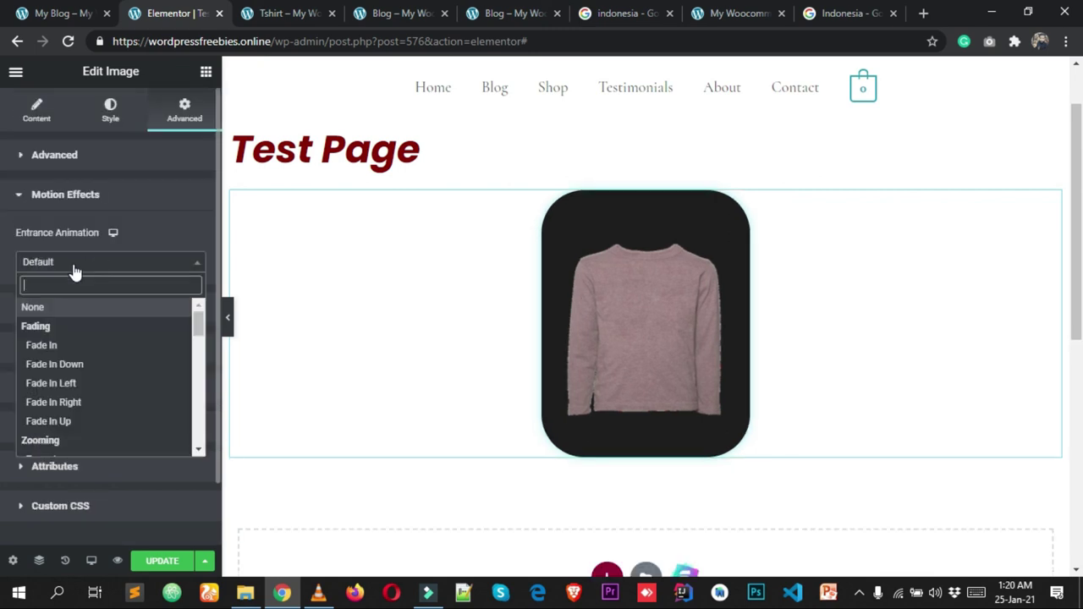
left_click(83, 352)
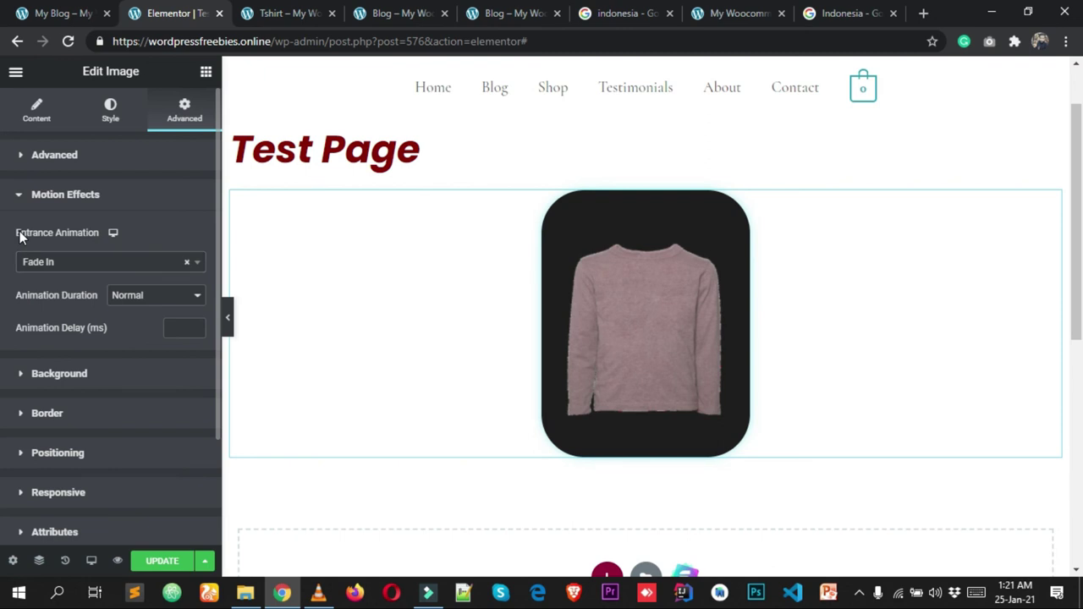
scroll(691, 303, "down", 3)
scroll(697, 290, "up", 4)
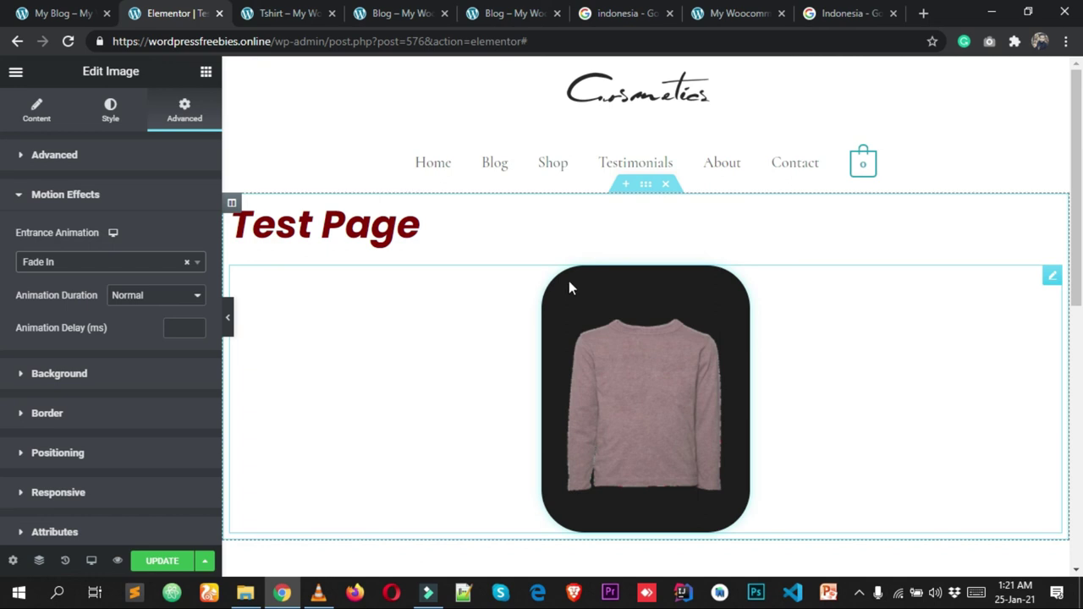
scroll(592, 292, "down", 1)
scroll(558, 283, "up", 1)
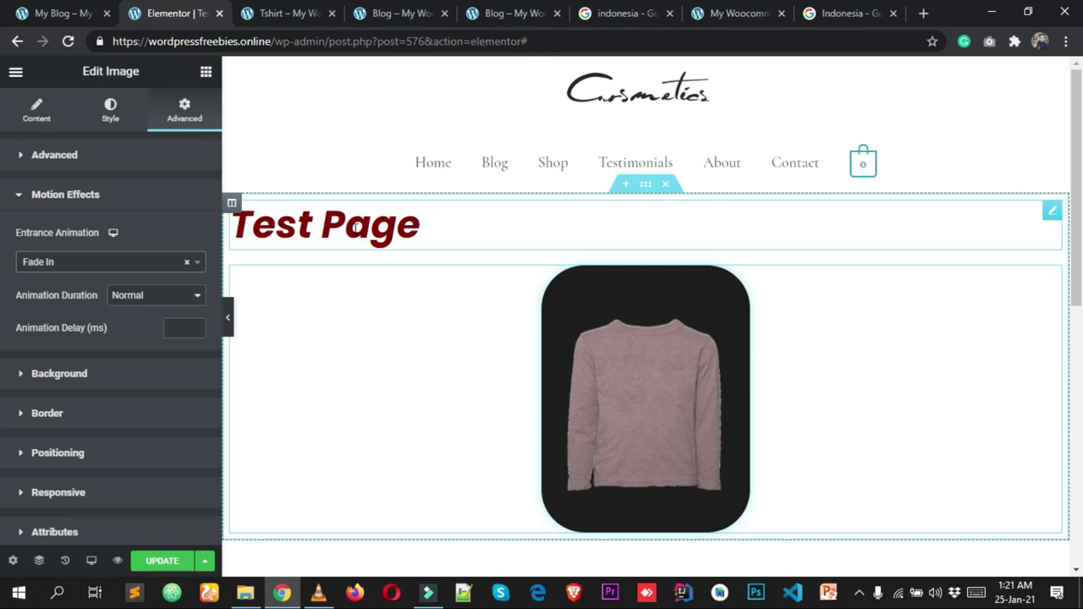
Add a new empty column beside the heading's column via its context menu's Add New Column
left_click(232, 206)
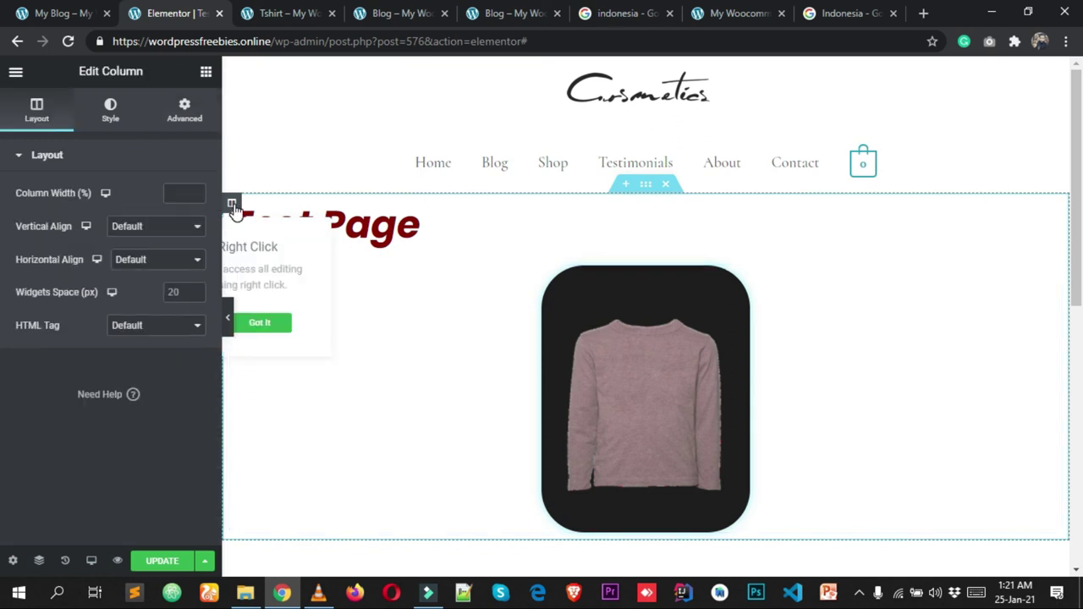
right_click(233, 205)
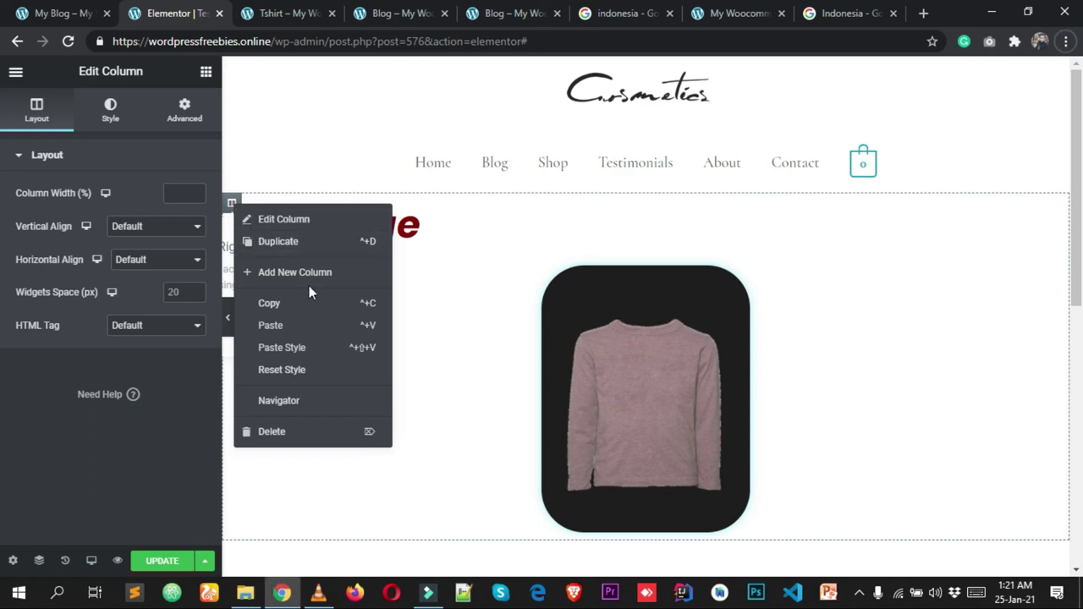
left_click(288, 272)
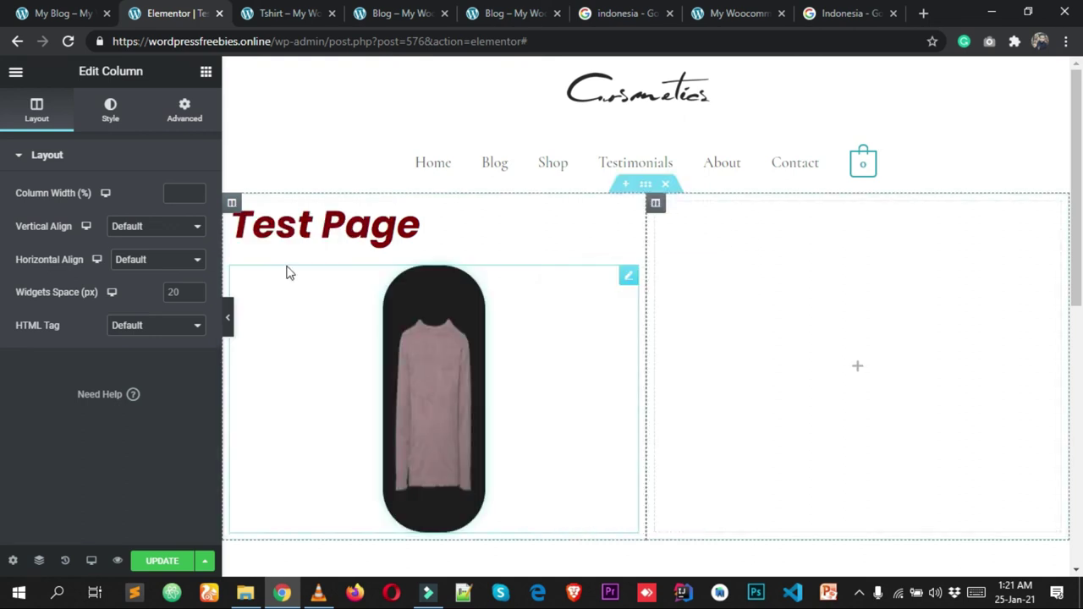
left_click(627, 280)
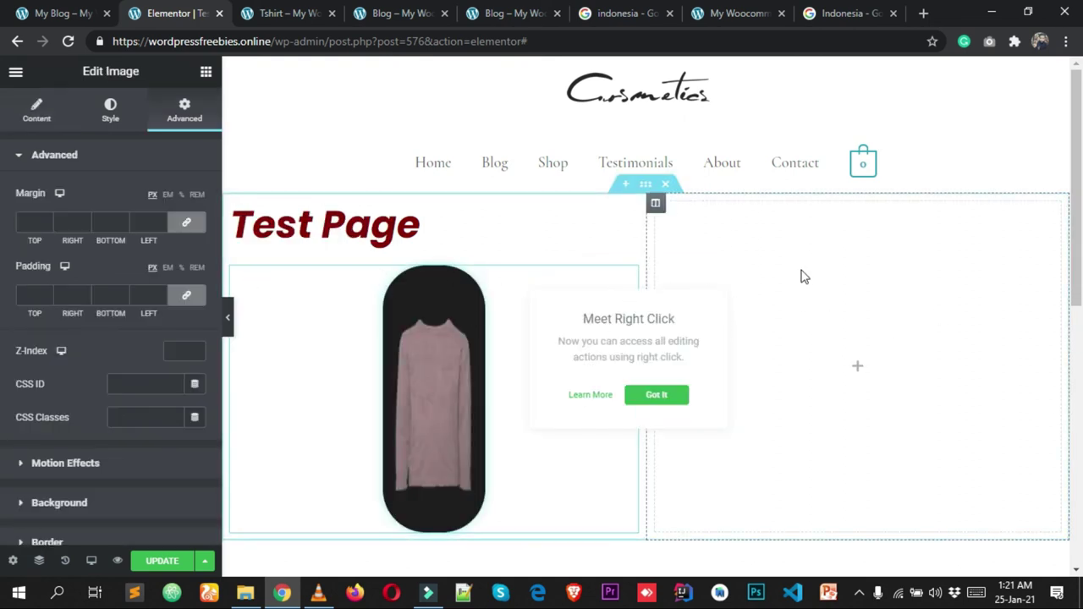
left_click(657, 395)
Move the sweater image widget into the right column beside the Test Page heading
left_click_drag(626, 285, 835, 226)
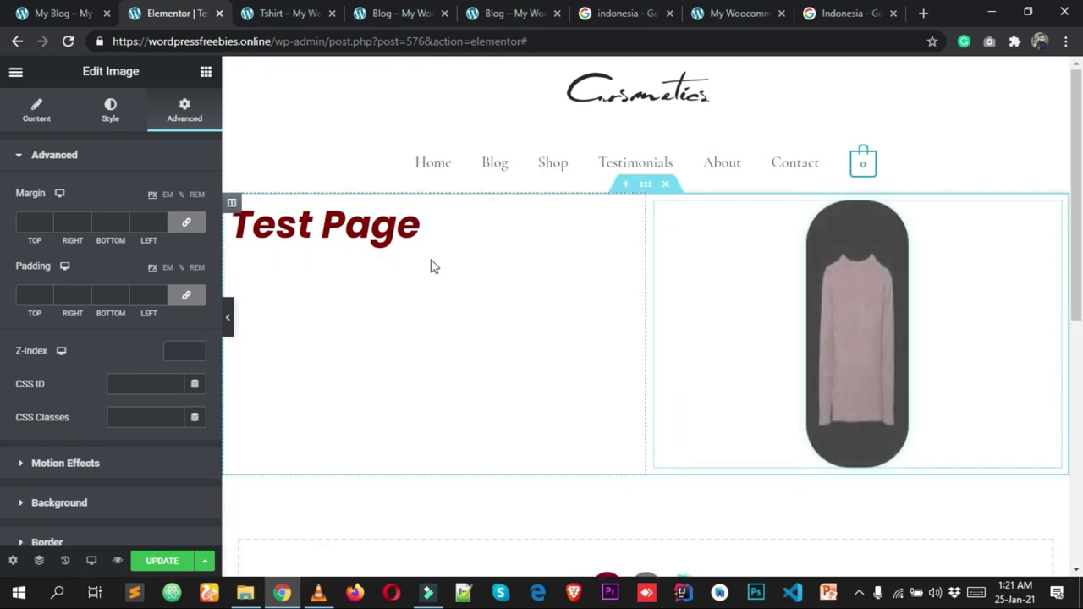
left_click(477, 229)
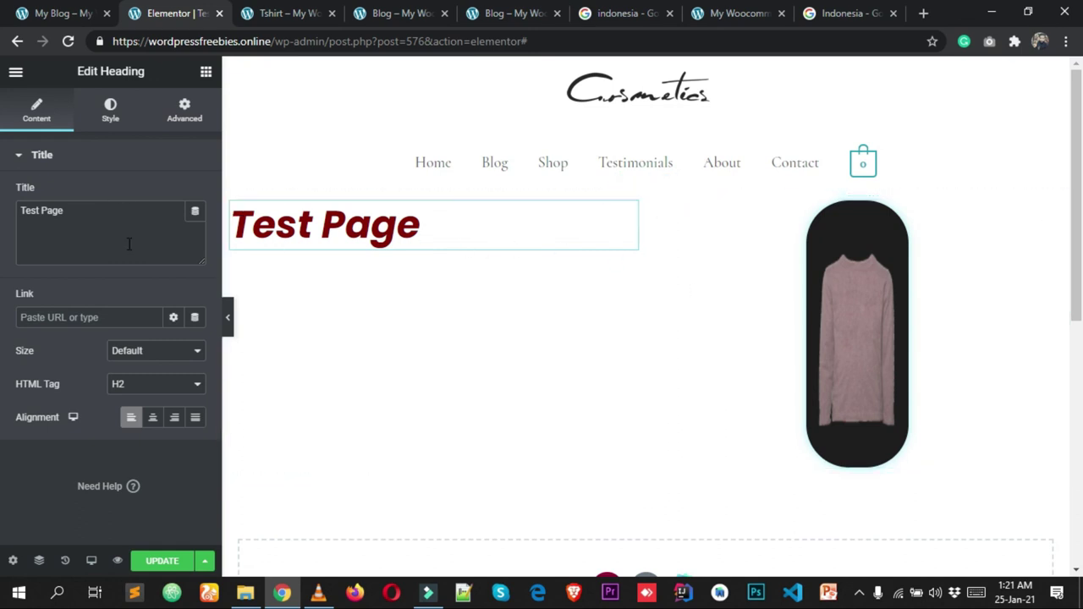
left_click(206, 74)
Insert a Spacer above the Test Page heading and set its height to 90 px
left_click_drag(164, 449, 324, 210)
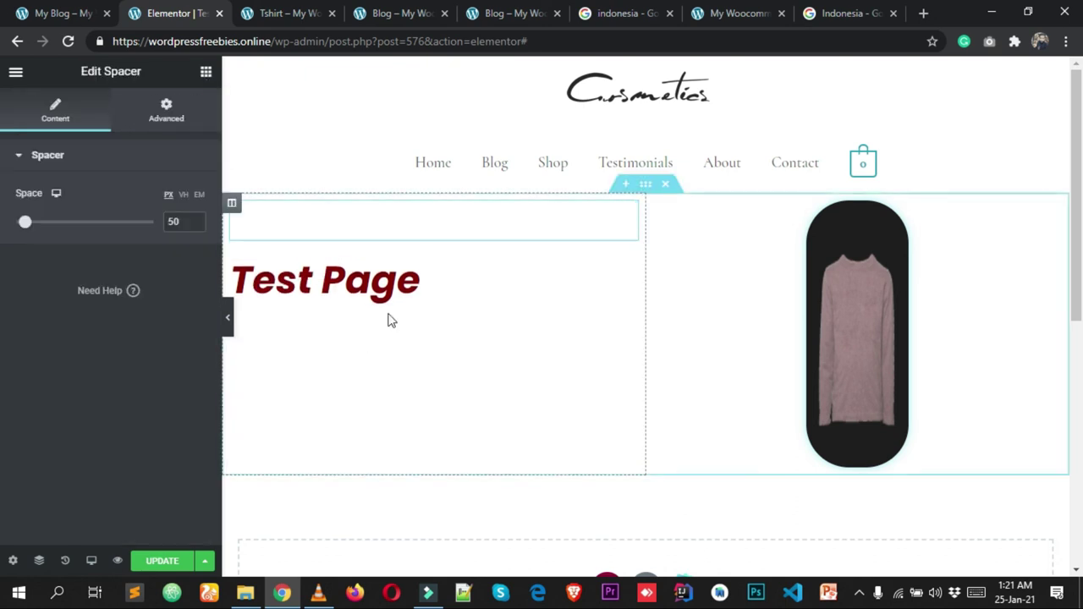
left_click_drag(24, 223, 34, 226)
left_click(193, 226)
left_click(195, 225)
left_click(195, 225)
left_click(194, 225)
left_click(194, 225)
left_click(195, 225)
left_click(195, 225)
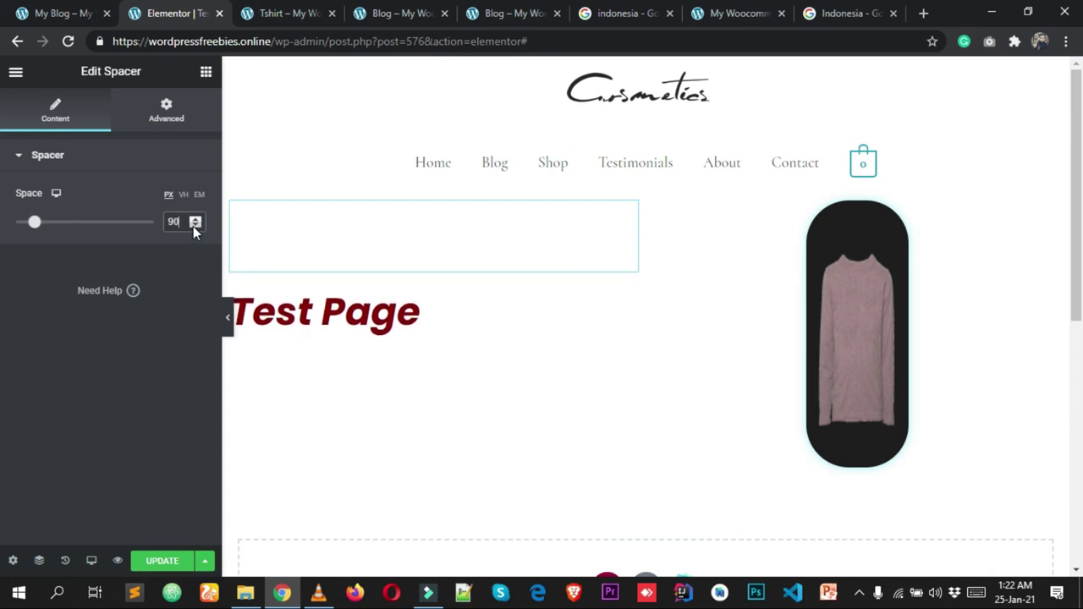
scroll(348, 249, "down", 1)
scroll(322, 219, "up", 1)
scroll(592, 283, "down", 1)
scroll(761, 287, "up", 1)
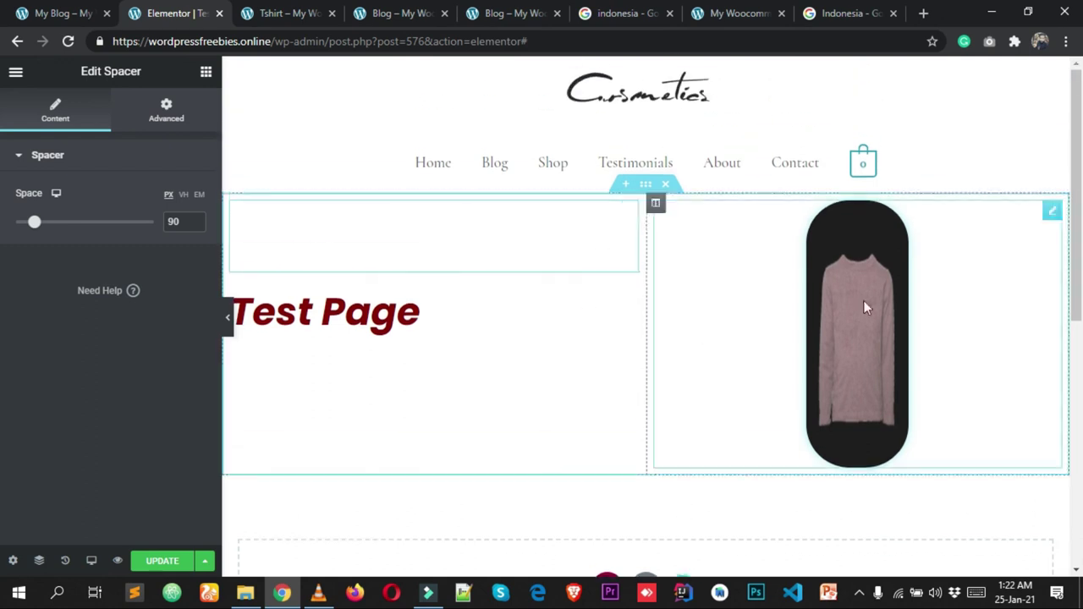
scroll(592, 267, "down", 2)
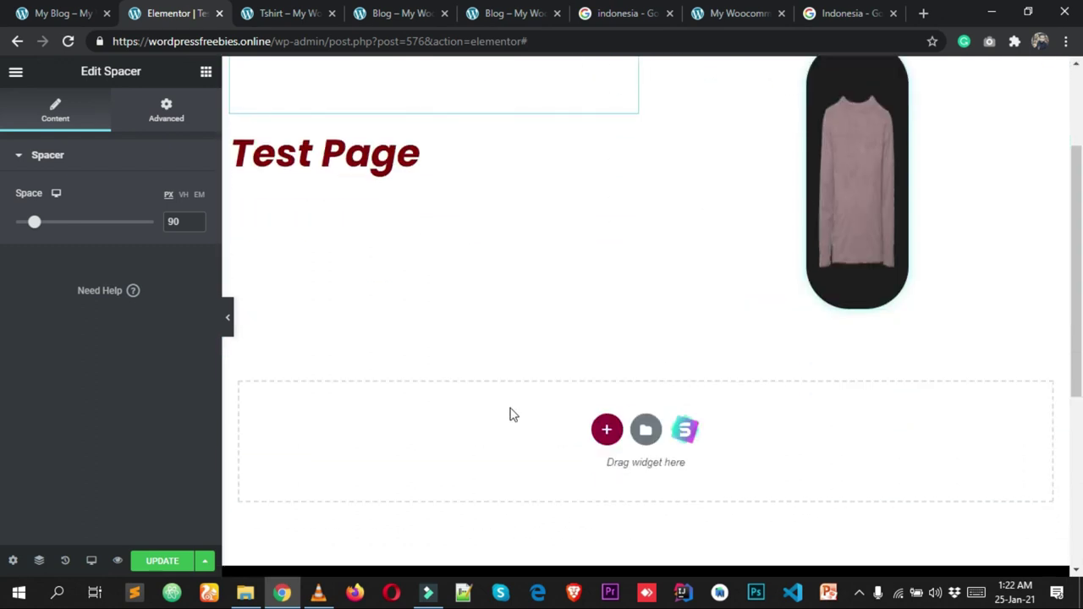
Preview and import the Single Quote testimonial from the Starter Templates Blocks library
left_click(684, 434)
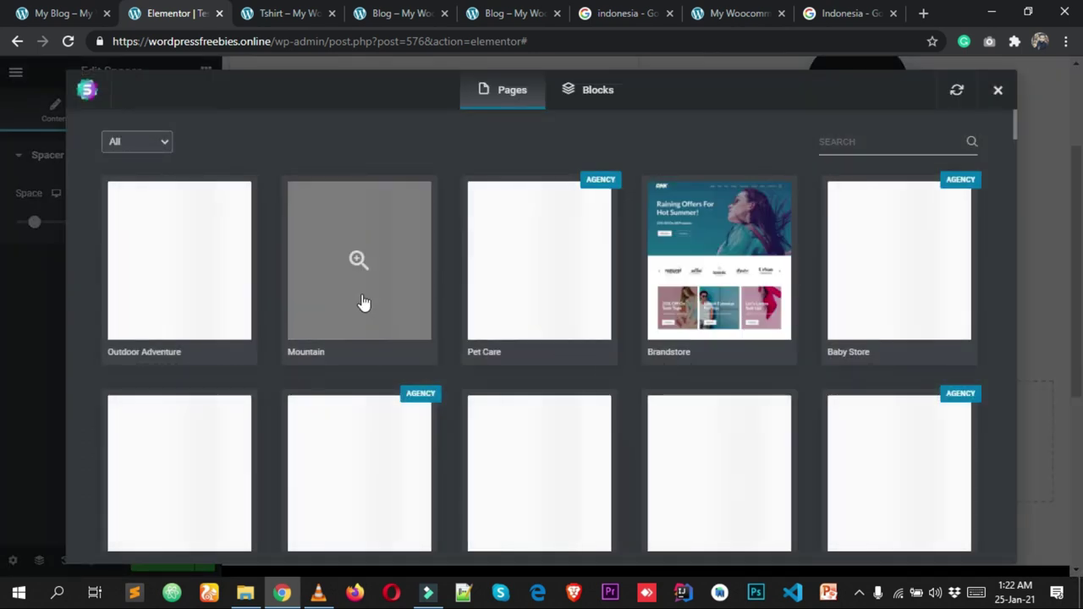
scroll(359, 306, "down", 2)
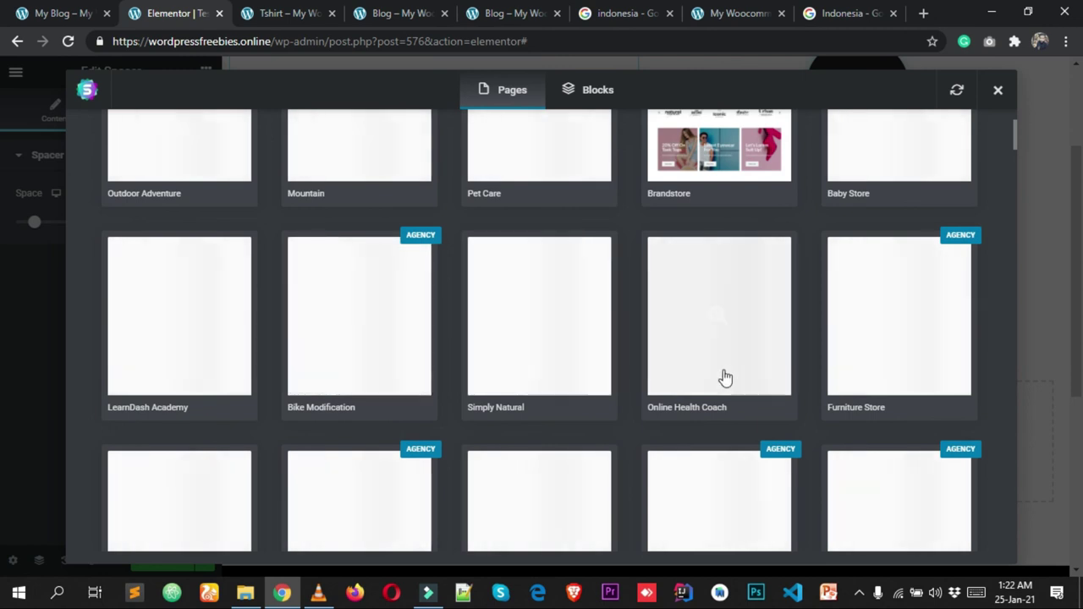
scroll(221, 370, "up", 2)
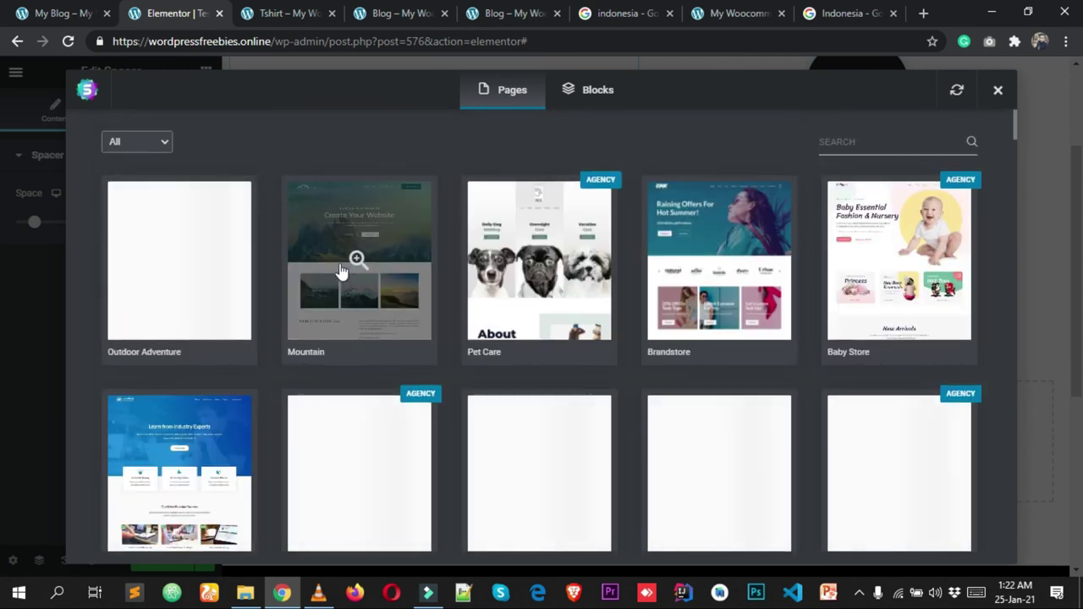
left_click(608, 99)
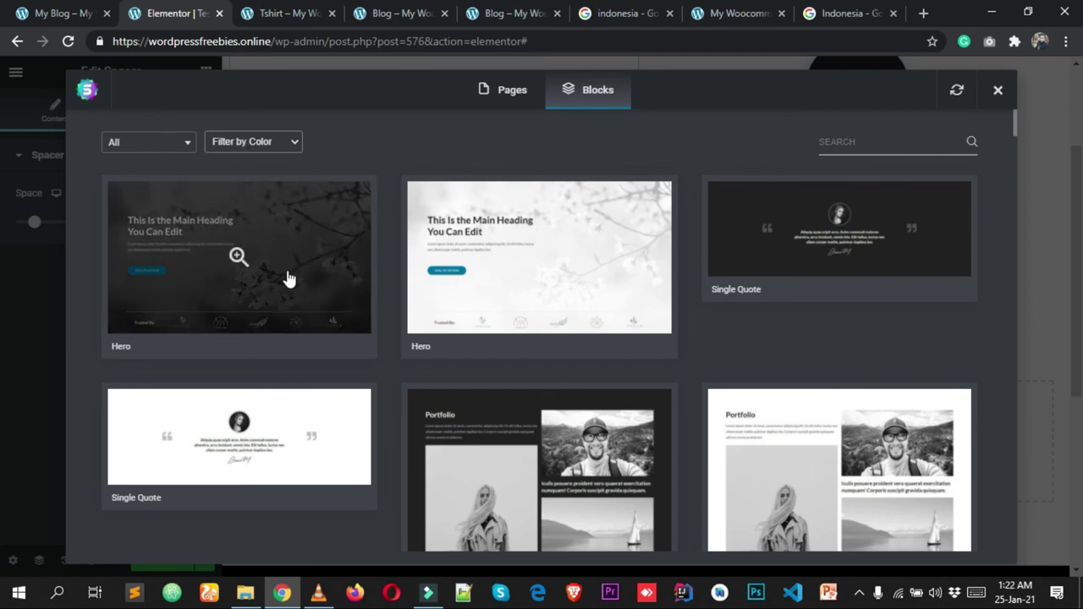
scroll(381, 322, "down", 2)
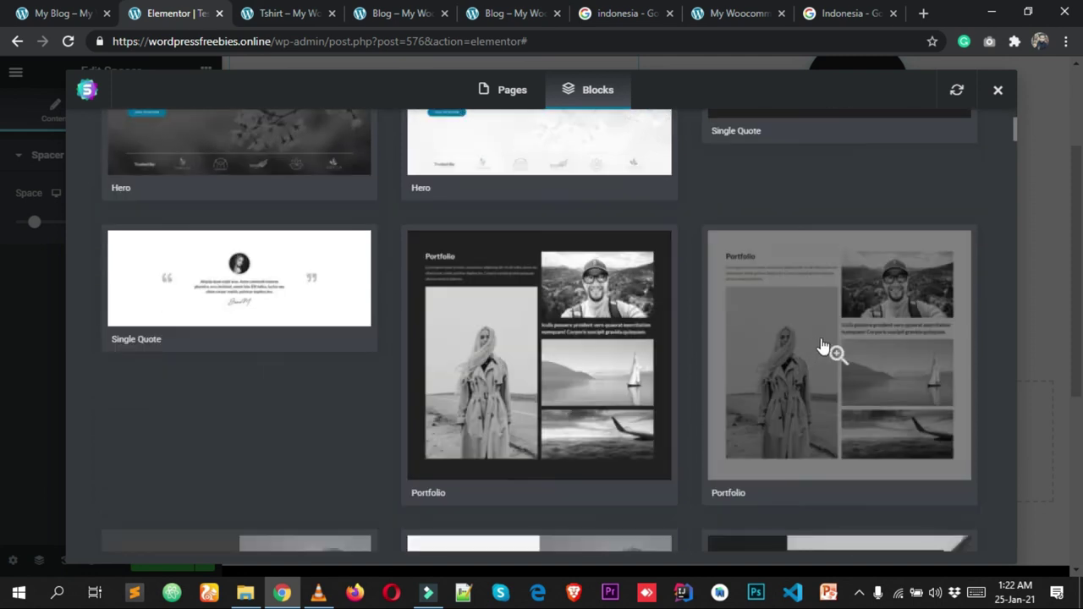
scroll(819, 343, "down", 1)
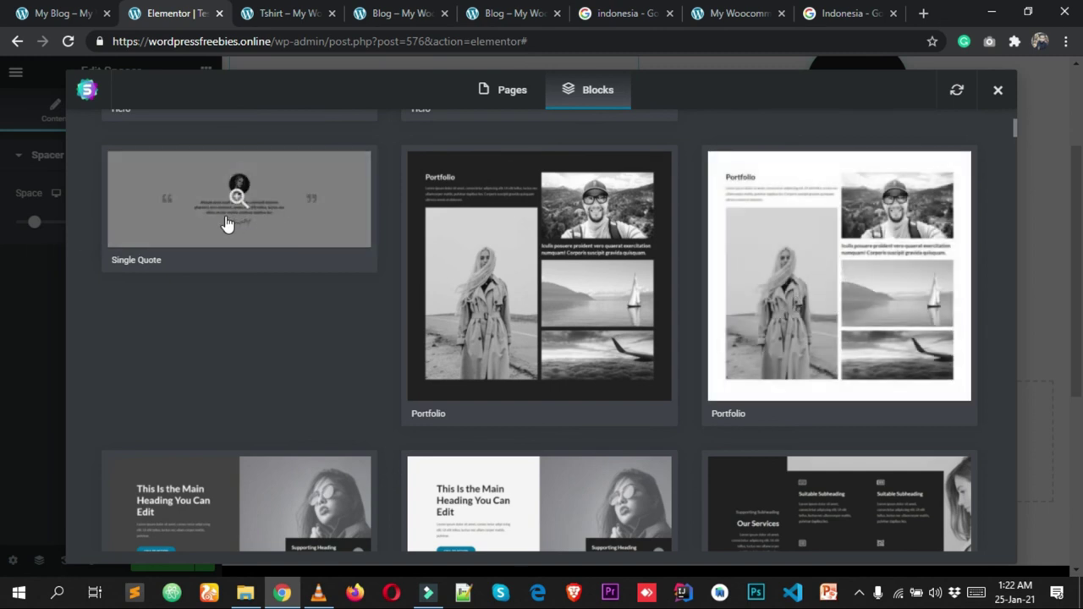
scroll(222, 241, "up", 1)
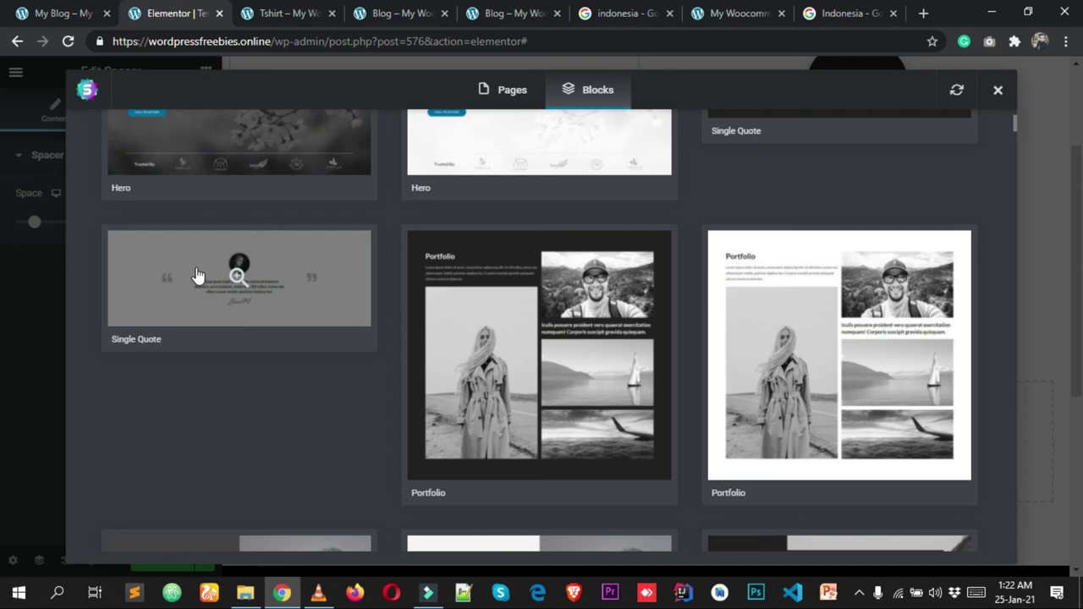
left_click(164, 285)
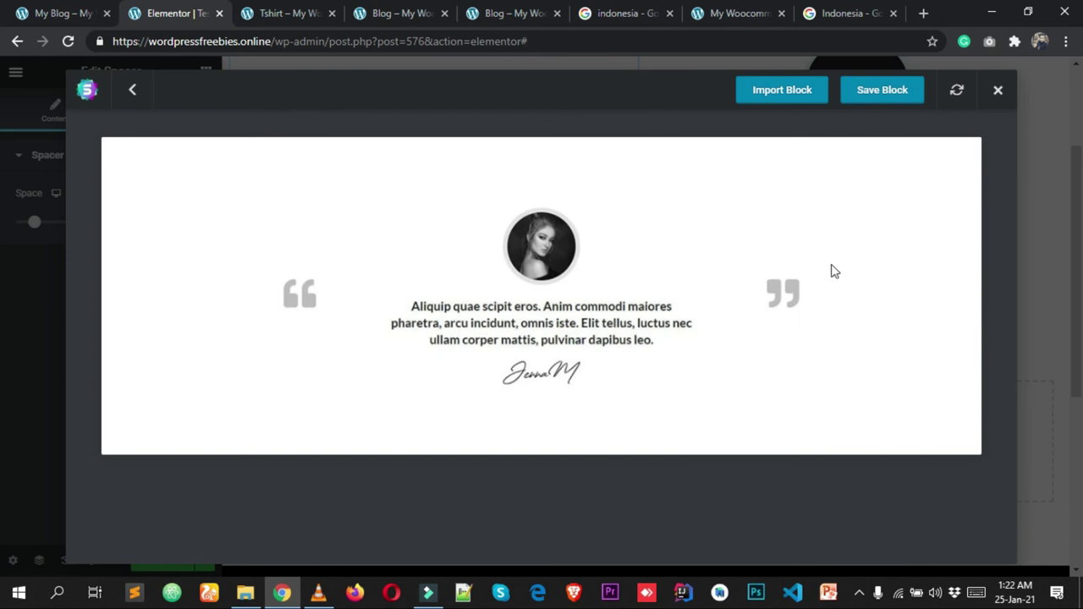
left_click(793, 95)
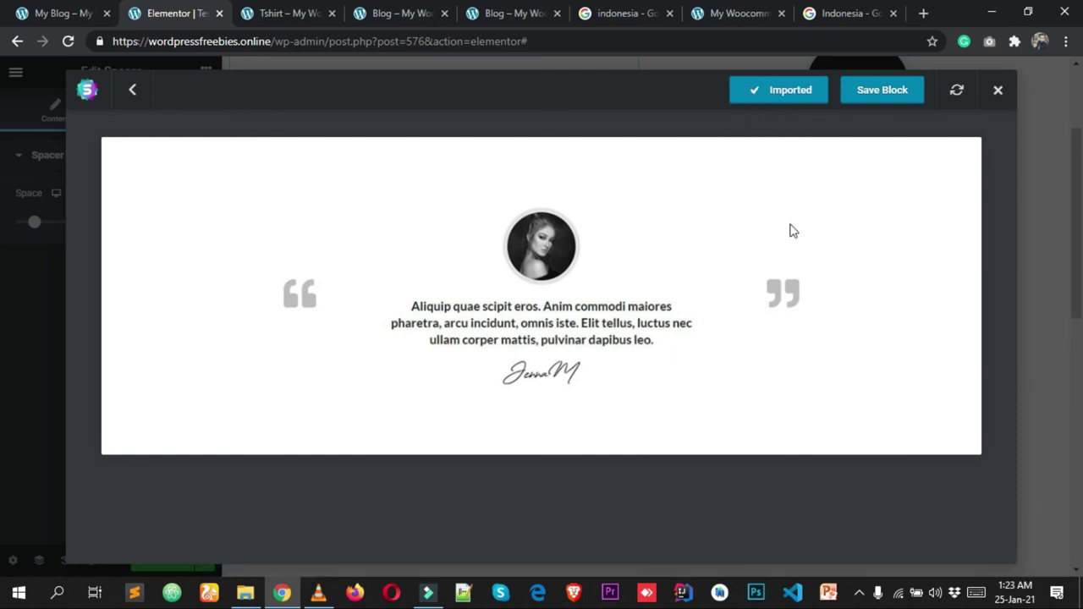
Save the Test Page changes in Elementor
scroll(634, 322, "down", 4)
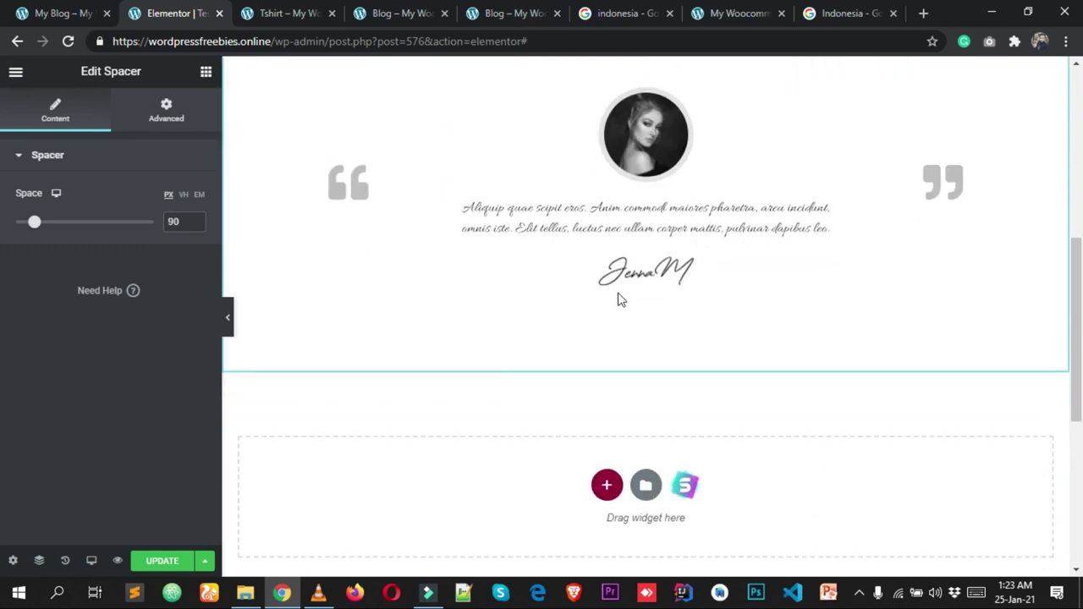
scroll(621, 299, "up", 5)
scroll(648, 343, "down", 3)
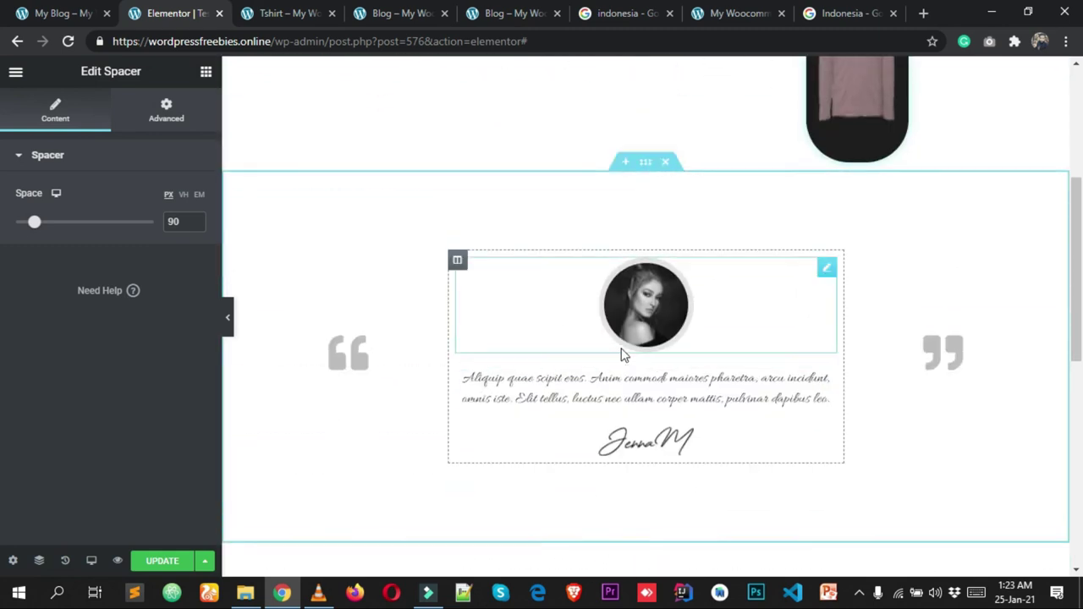
scroll(626, 372, "up", 3)
scroll(626, 388, "down", 3)
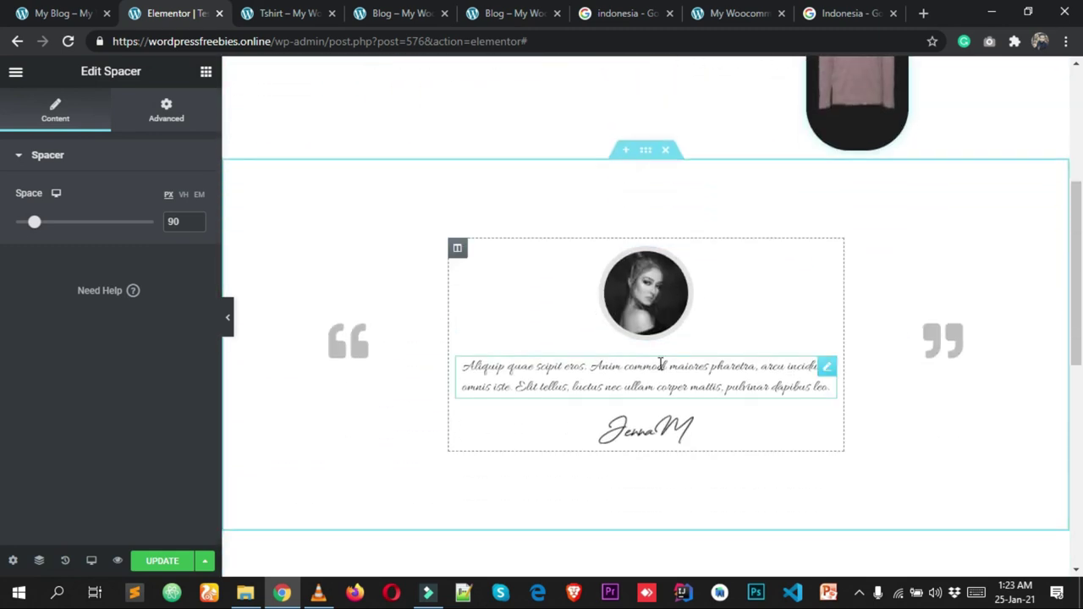
scroll(649, 363, "up", 2)
scroll(519, 379, "up", 1)
scroll(652, 412, "down", 4)
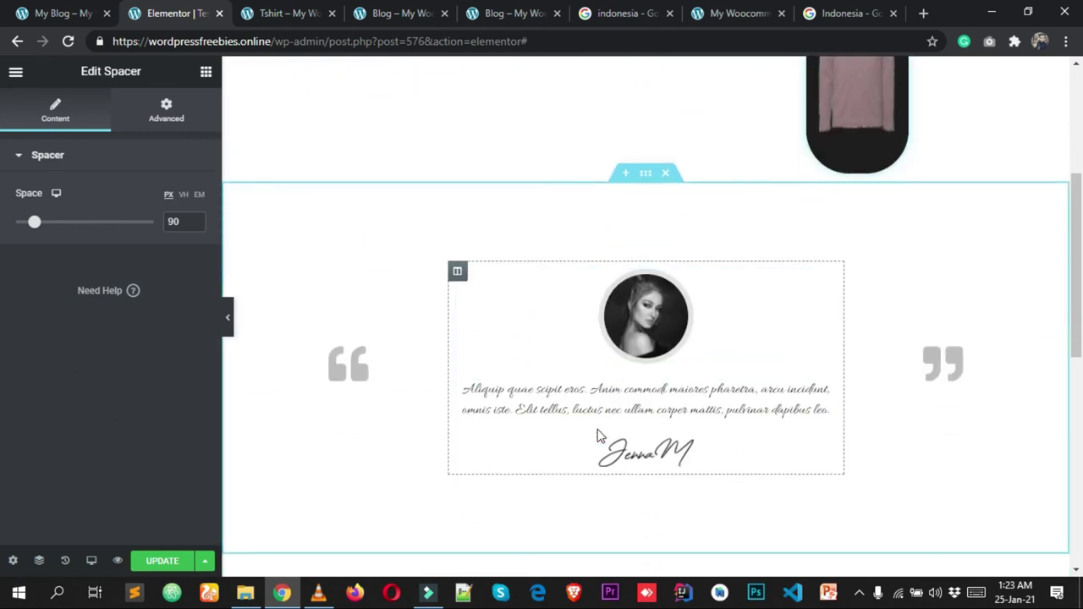
left_click(166, 562)
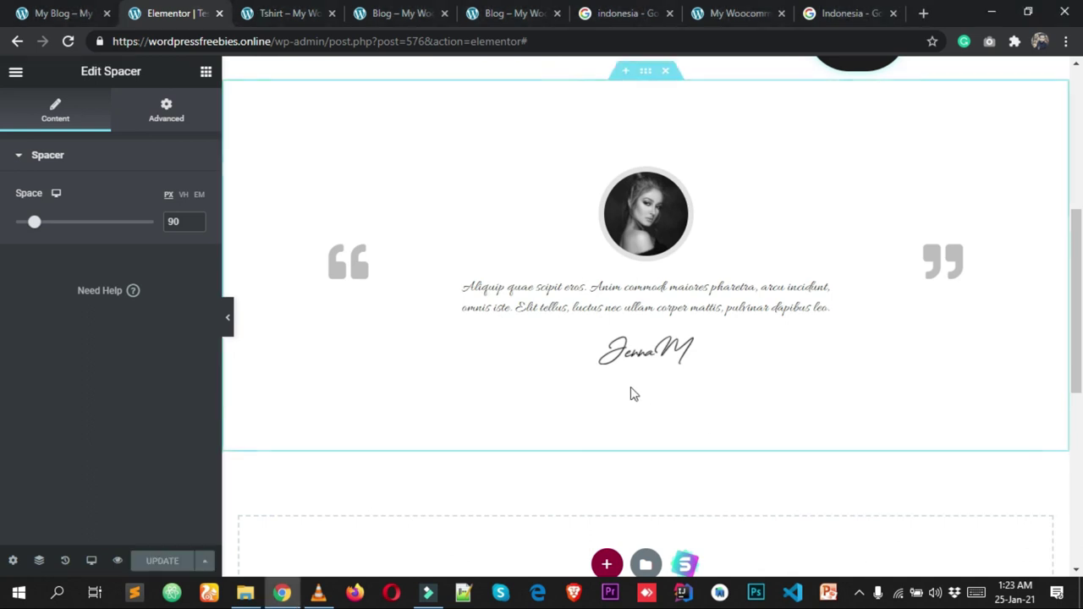
Preview the page in a new browser tab, then return to the Elementor editor tab
scroll(596, 398, "up", 3)
scroll(584, 370, "down", 2)
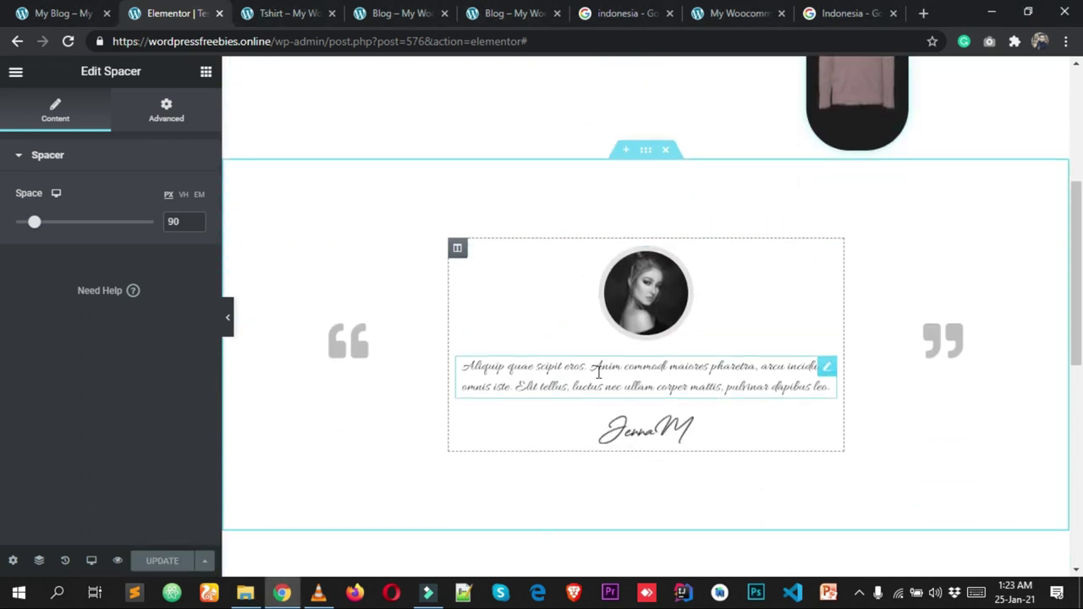
scroll(598, 382, "down", 1)
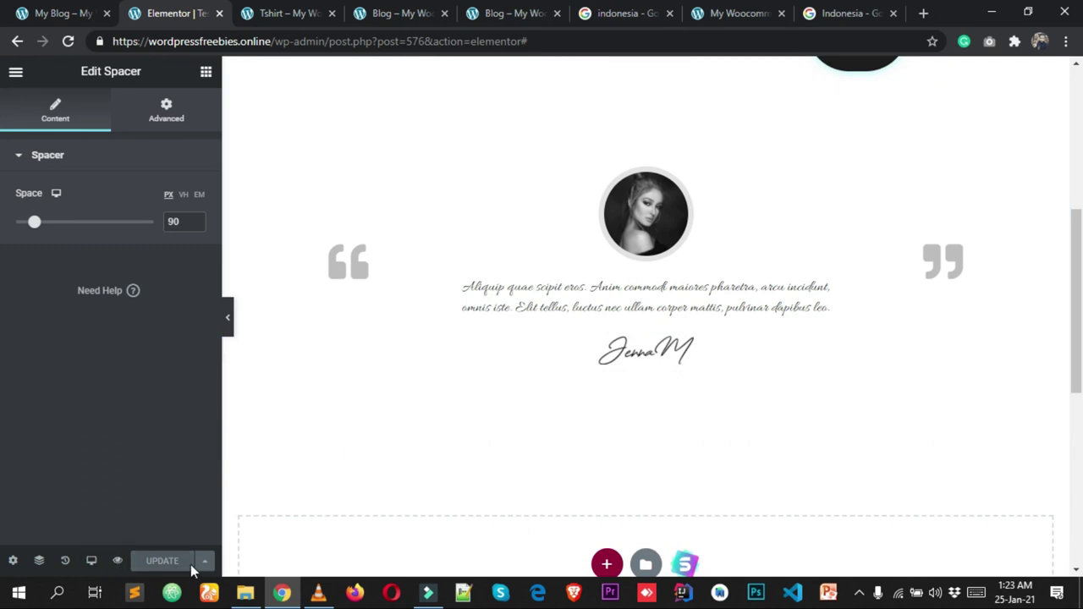
left_click(204, 561)
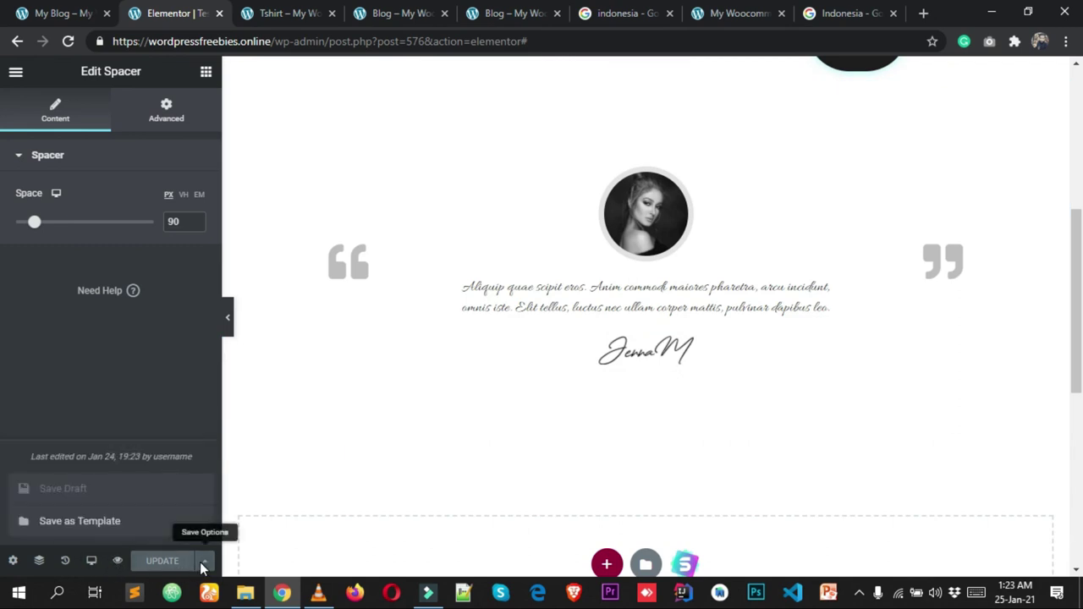
left_click(118, 561)
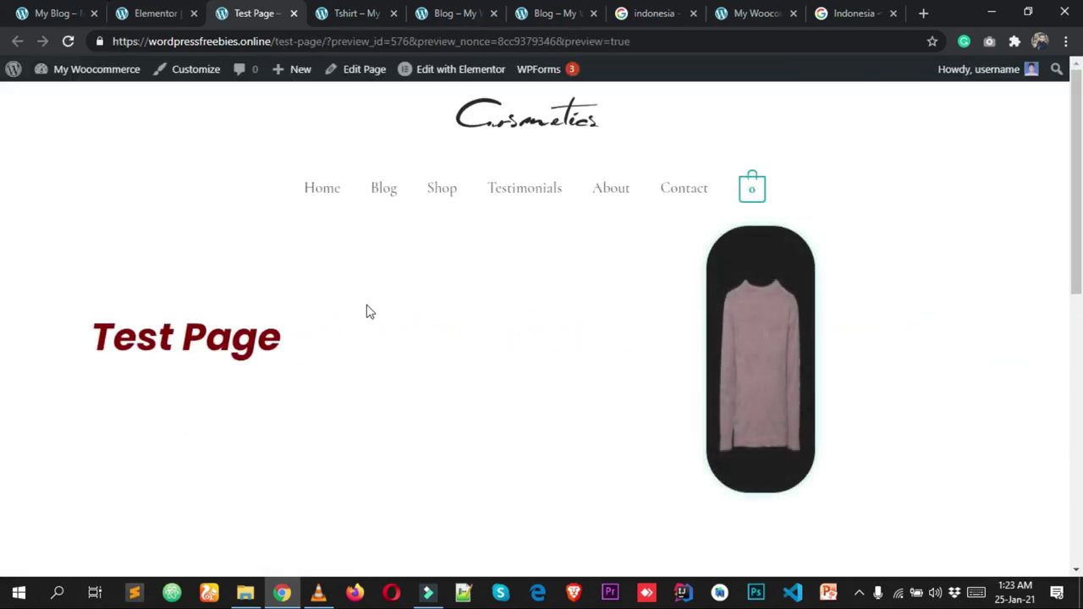
scroll(364, 307, "down", 7)
scroll(581, 303, "up", 3)
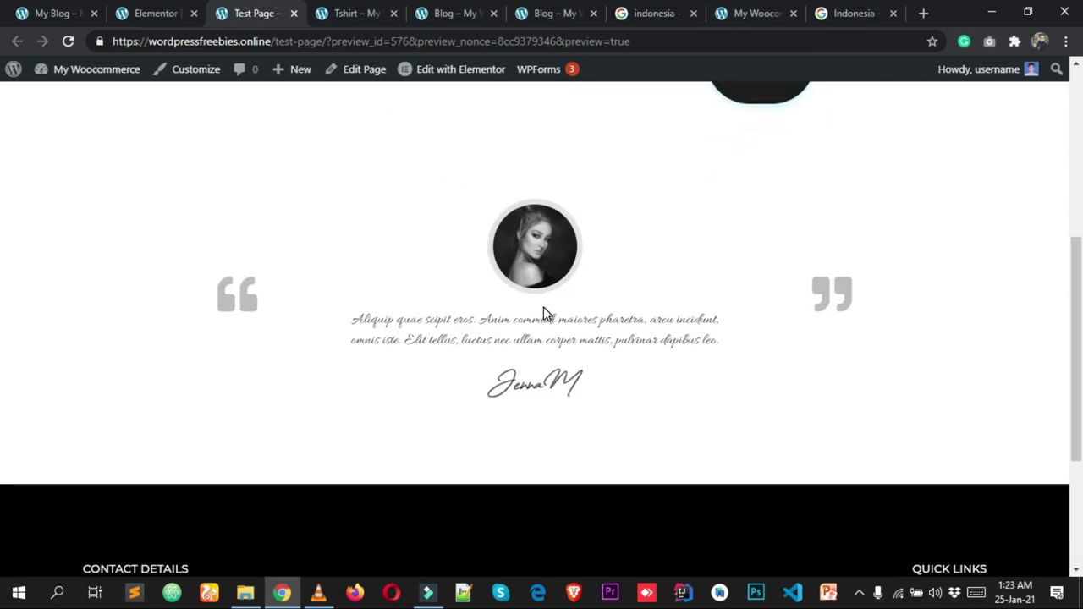
scroll(552, 311, "up", 3)
left_click(152, 13)
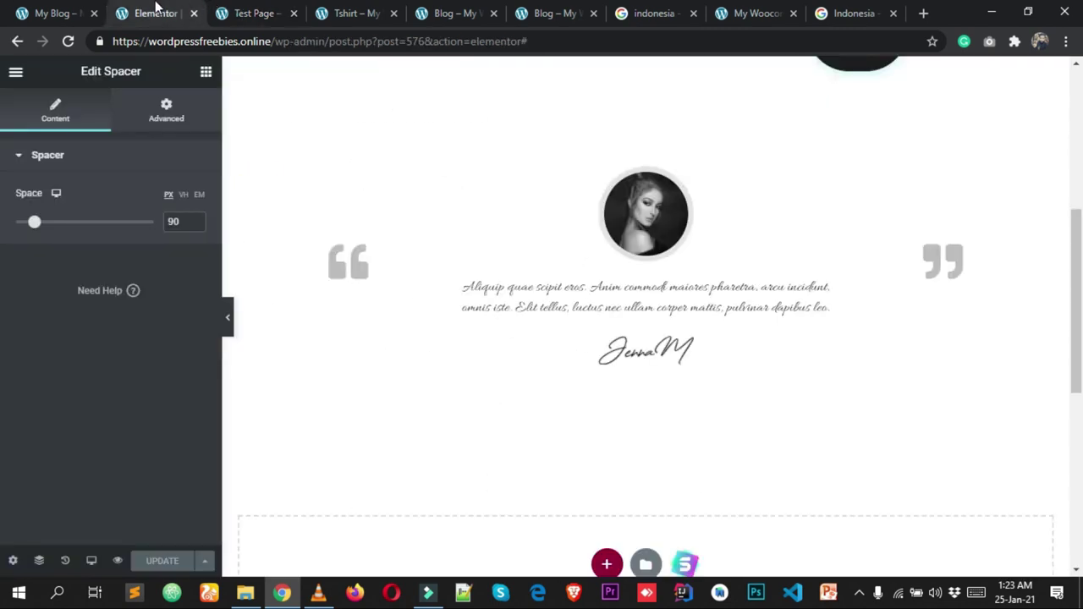
Exit Elementor to the WordPress dashboard and reach the Plugins menu in the admin sidebar
left_click(15, 77)
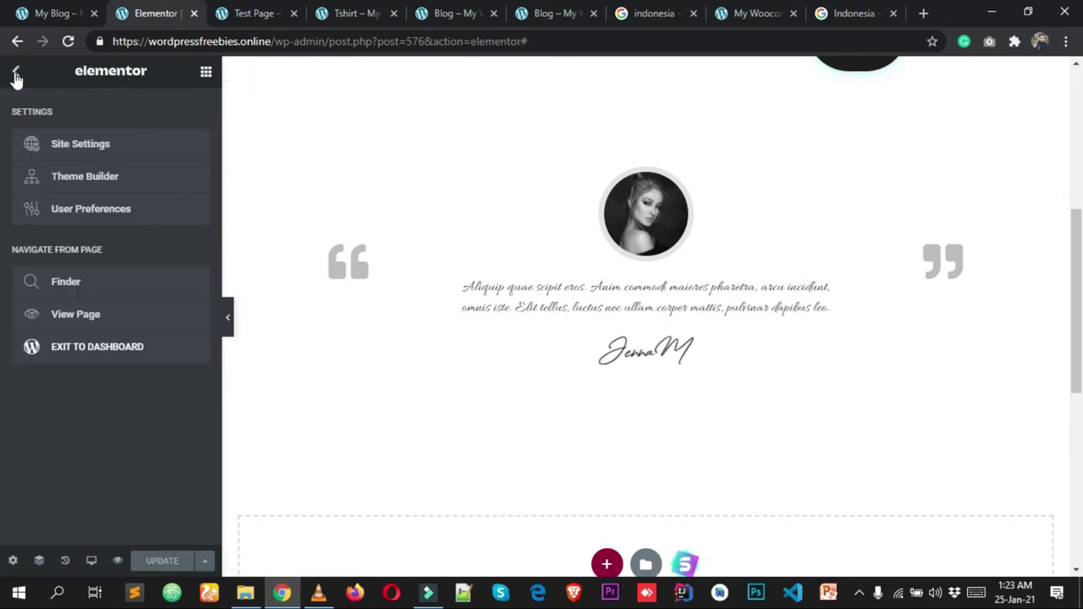
left_click(107, 353)
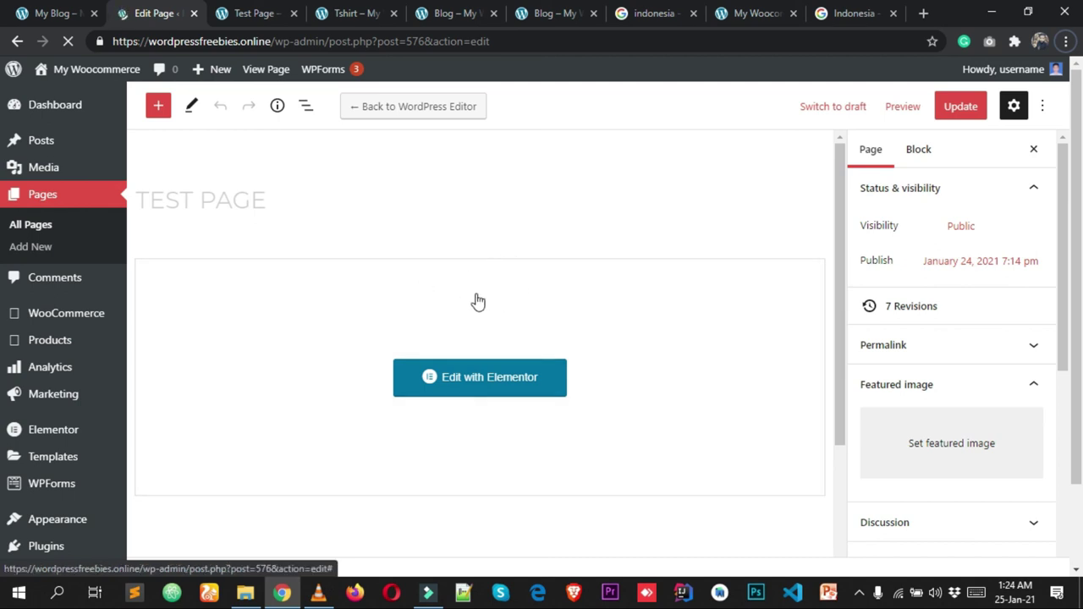
scroll(93, 330, "down", 1)
mouse_move(70, 452)
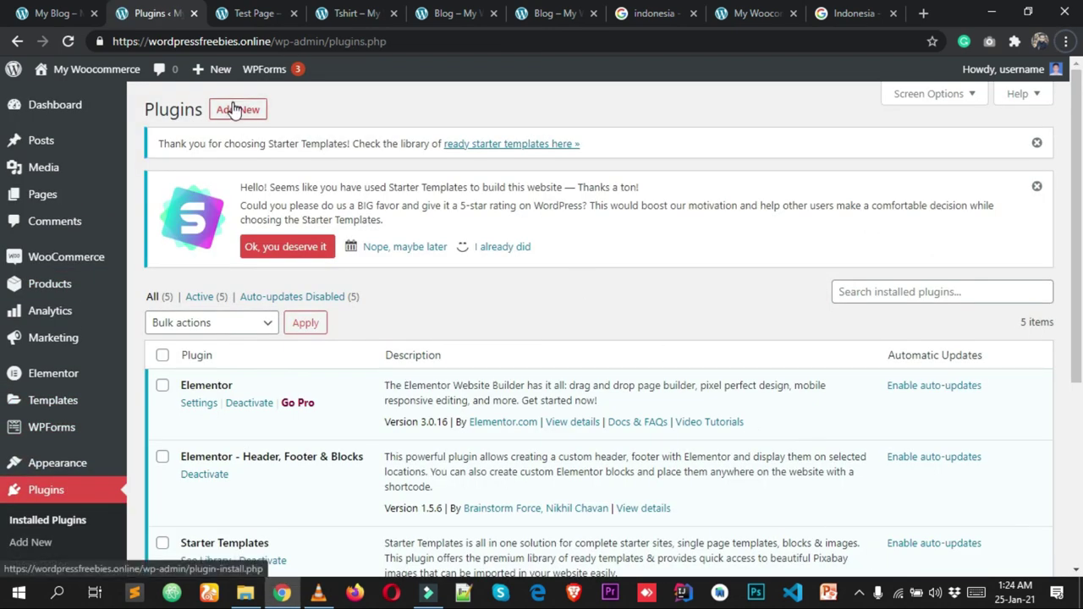
Search new plugins for 'leo product', then install and activate Leo Product Recommendations for WooCommerce
left_click(234, 116)
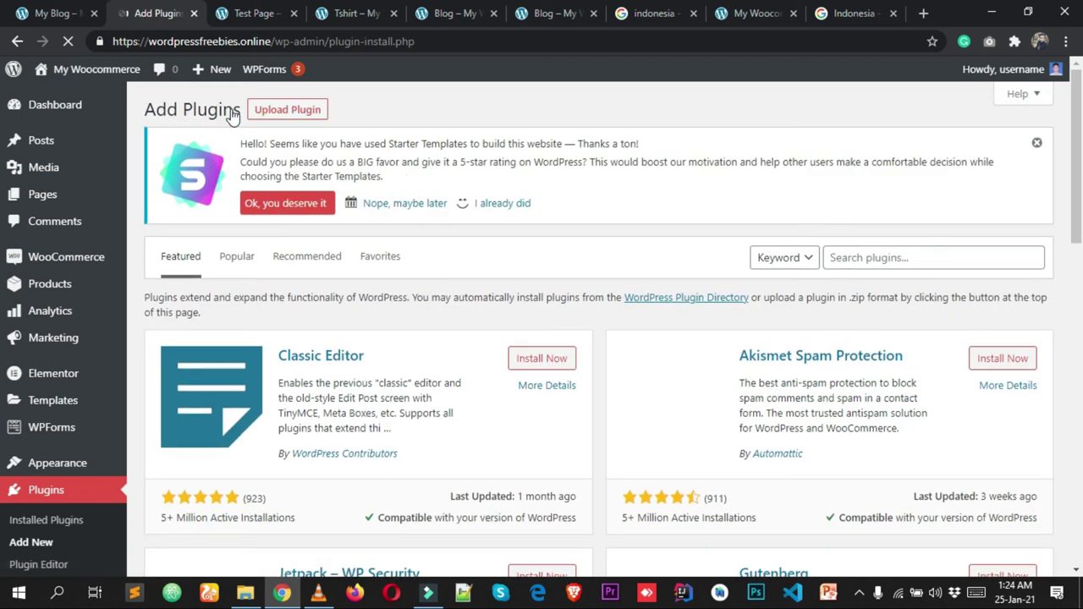
left_click(871, 262)
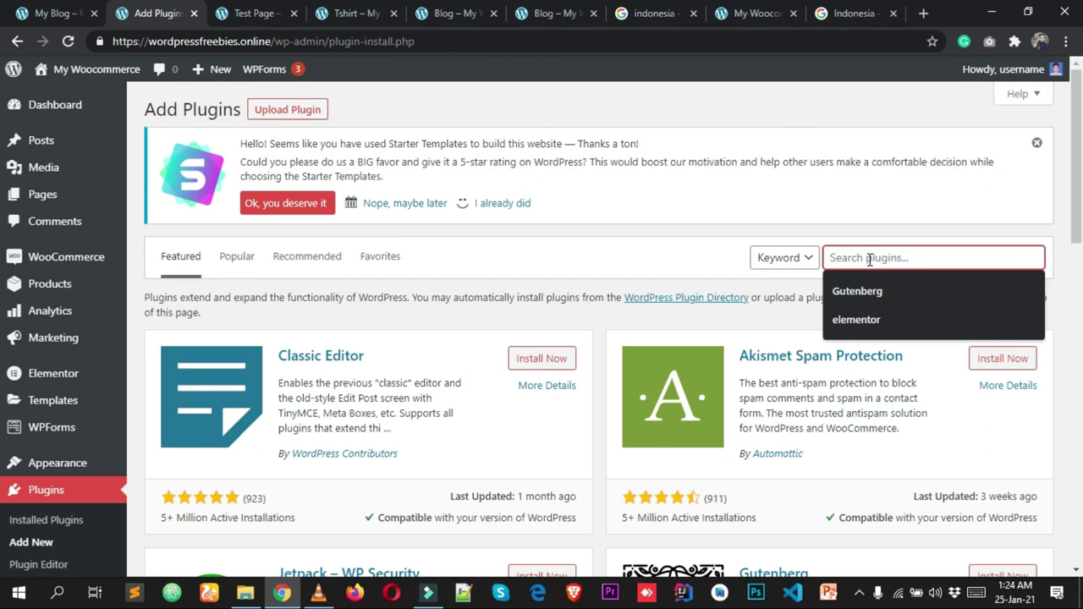
type("leo product")
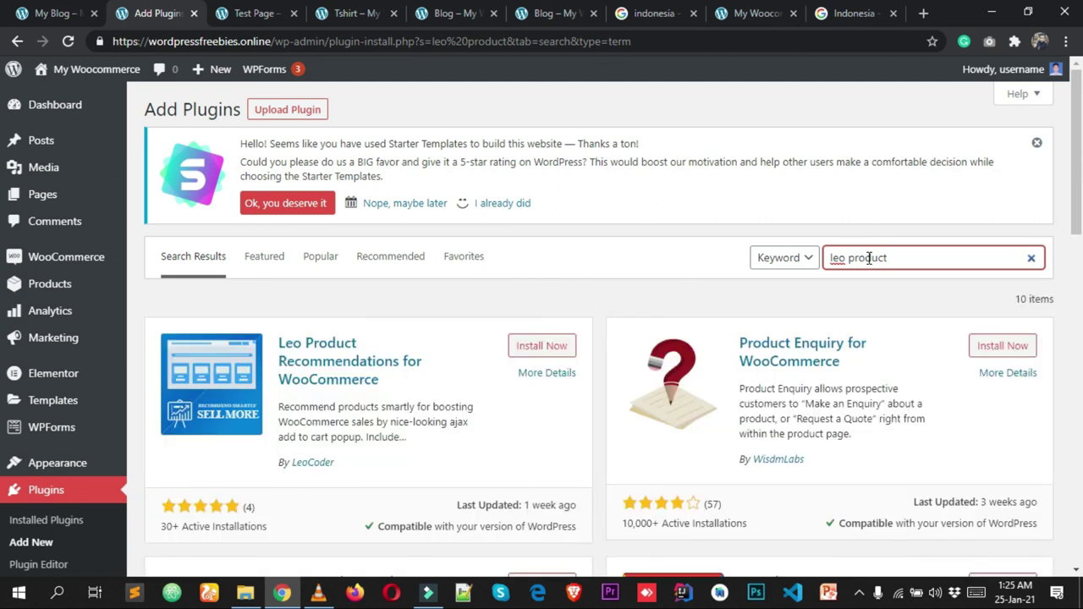
left_click(526, 346)
scroll(528, 346, "down", 2)
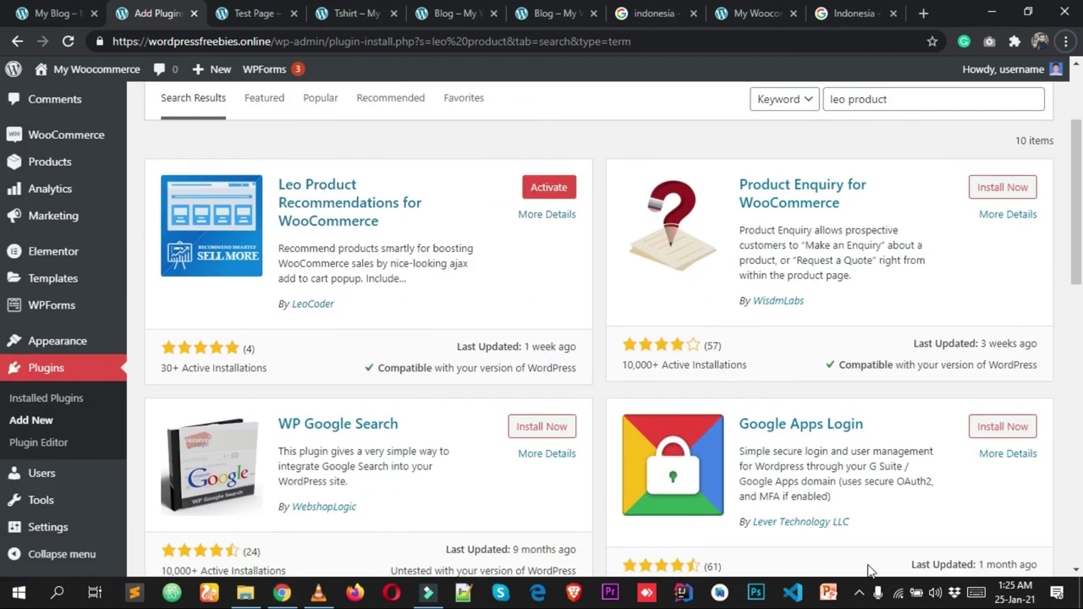
left_click(559, 190)
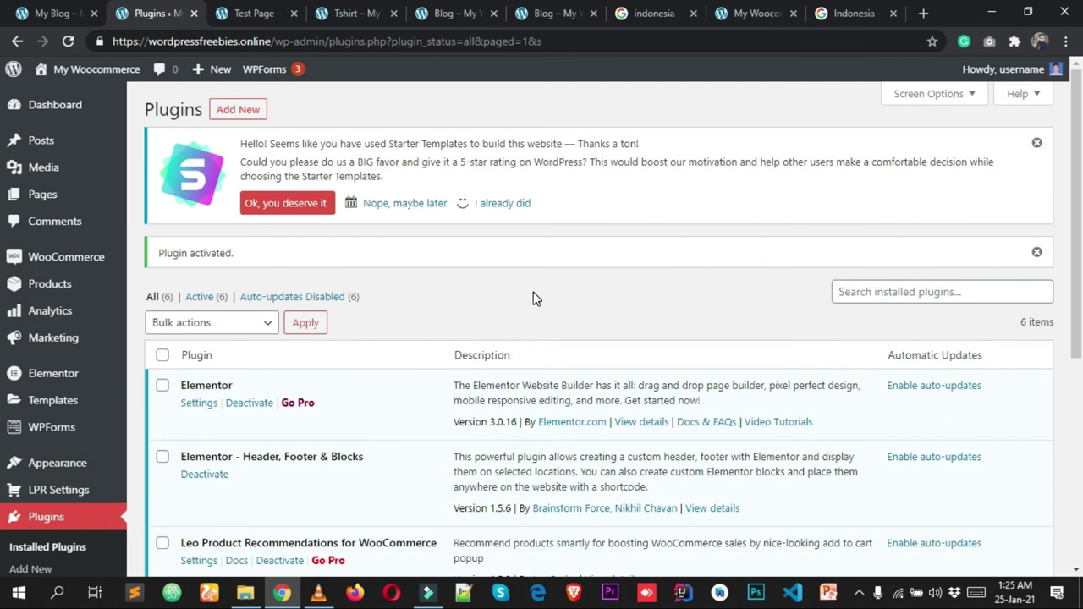
Open the Leo Product Recommendations Settings page and review its general, slider, popup and button options
scroll(523, 291, "down", 5)
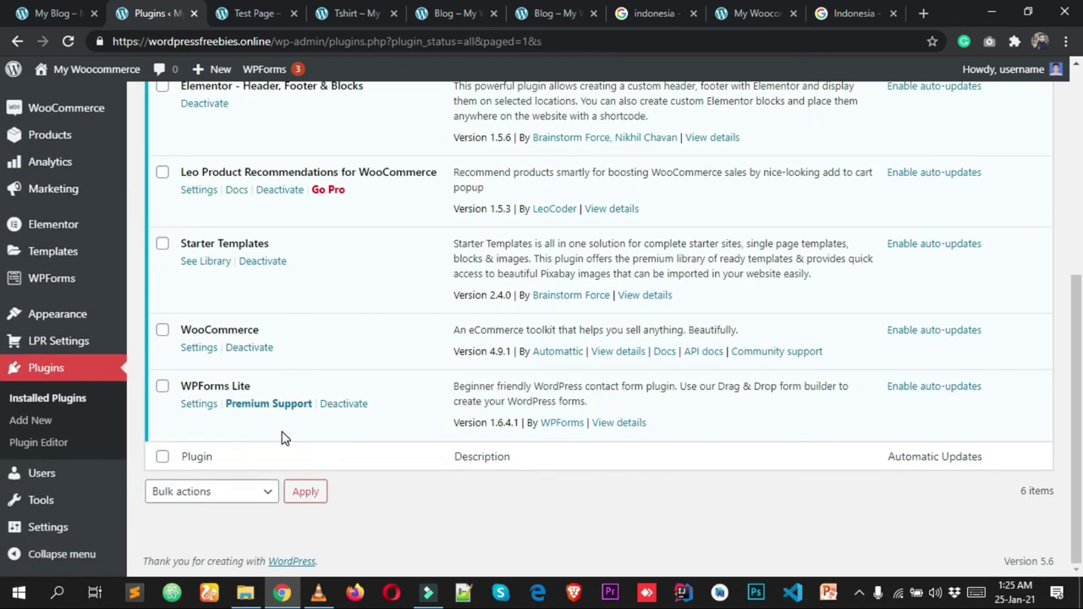
scroll(285, 438, "up", 1)
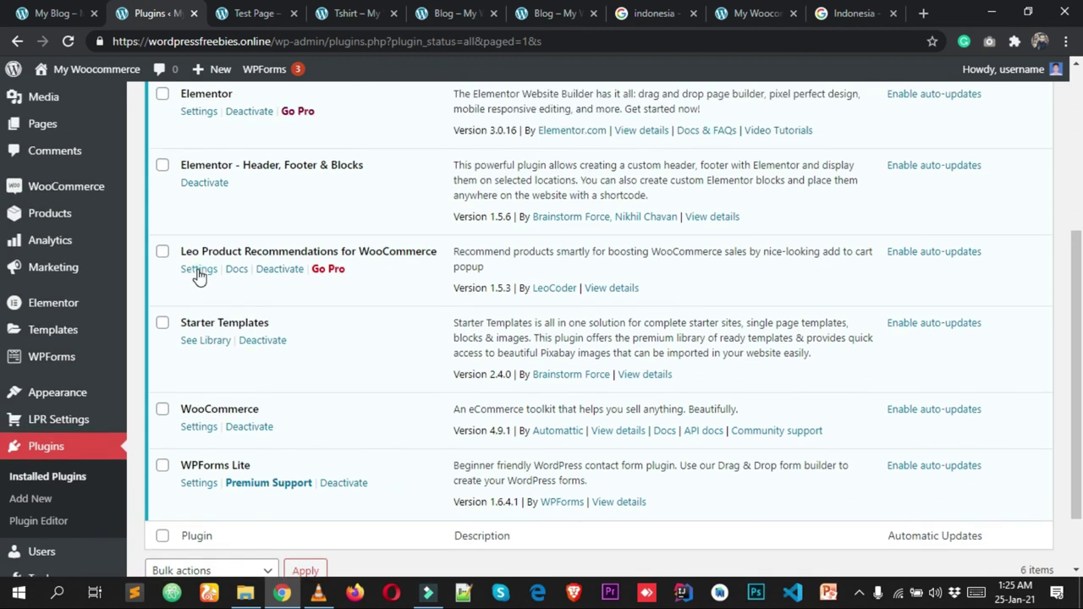
left_click(200, 270)
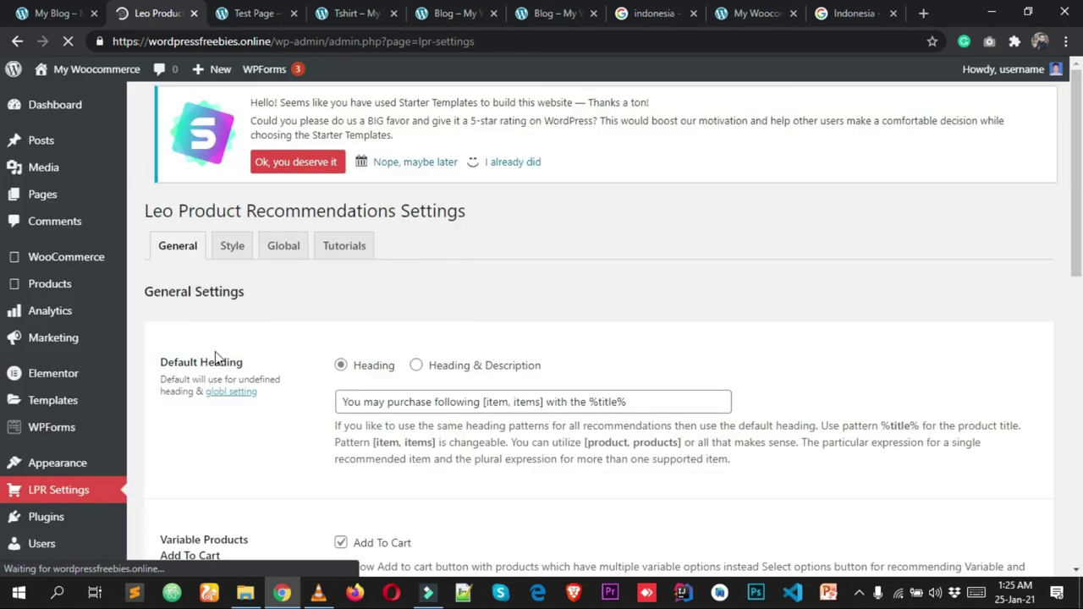
scroll(499, 310, "down", 8)
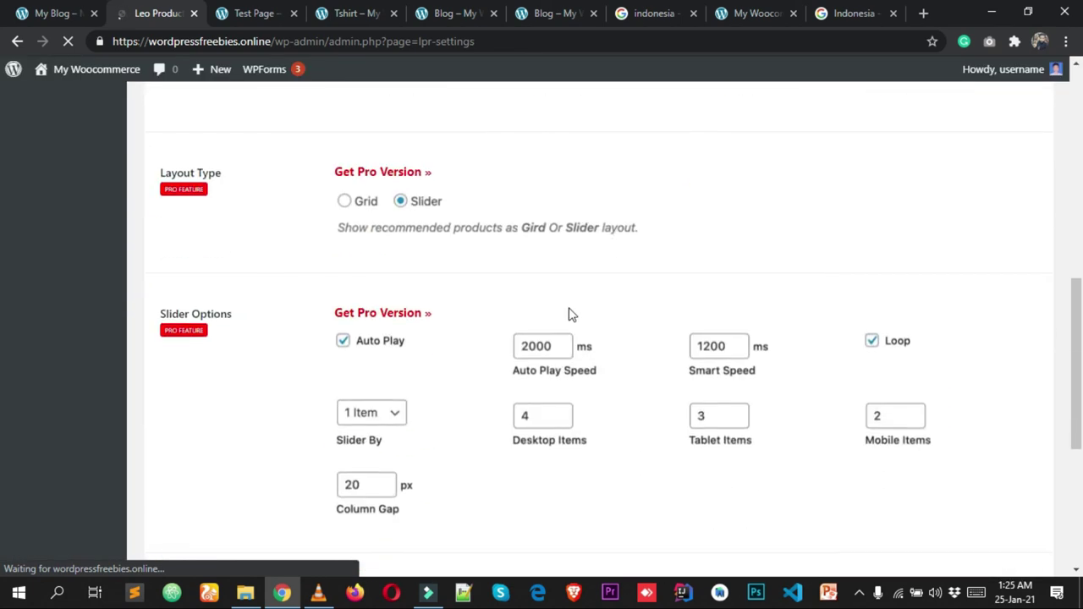
scroll(508, 309, "up", 6)
scroll(423, 305, "down", 5)
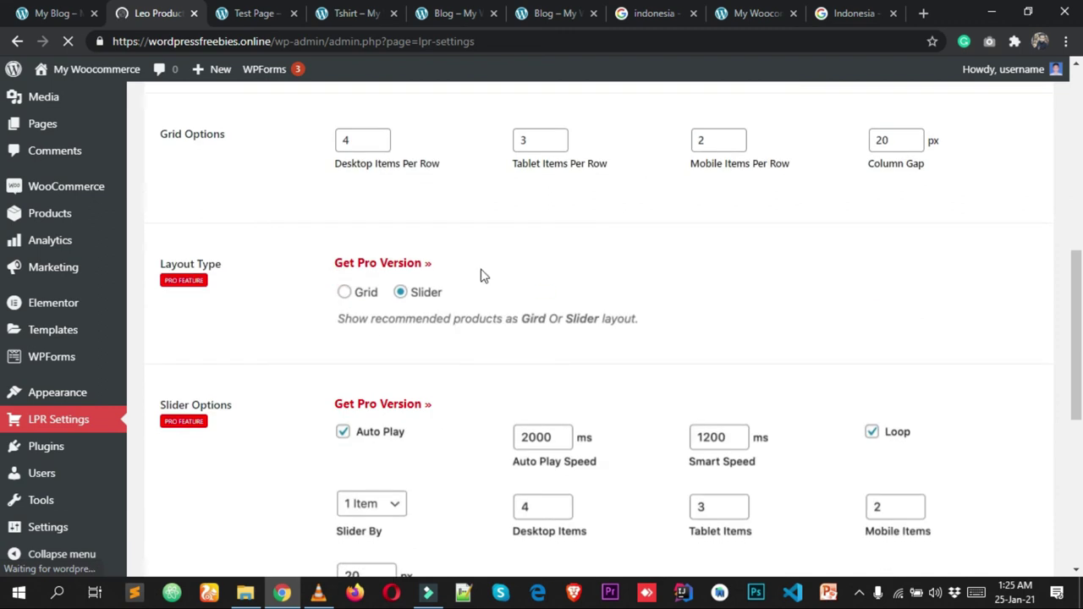
scroll(430, 322, "down", 3)
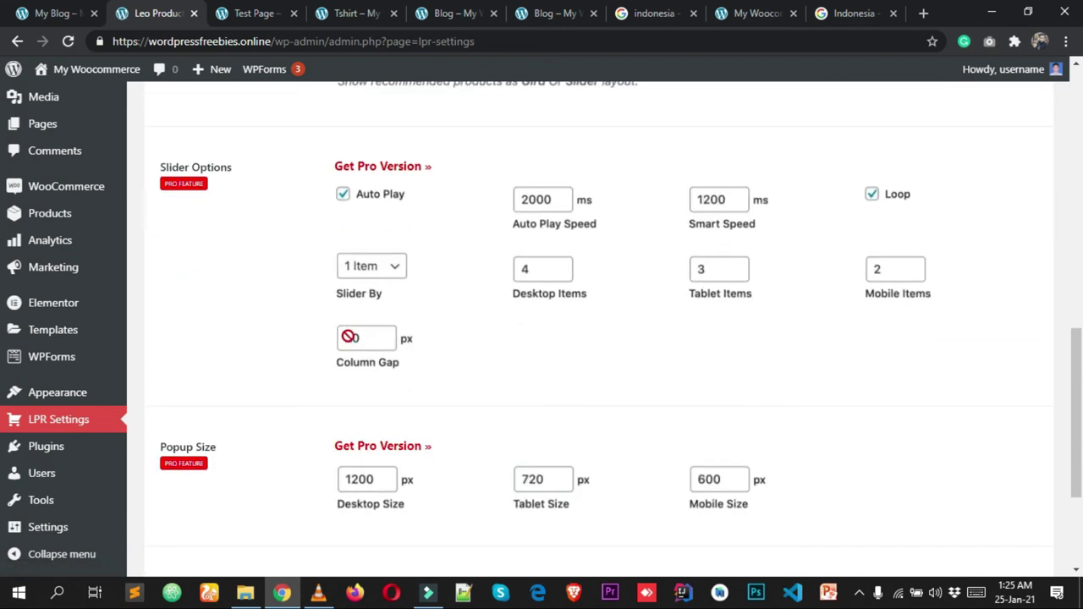
scroll(351, 338, "down", 3)
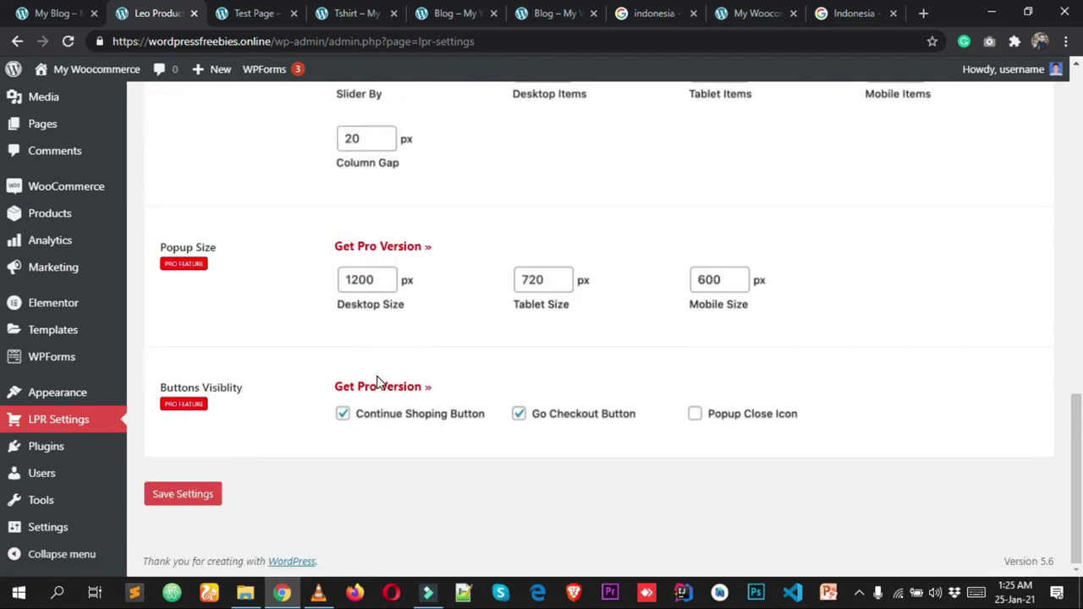
scroll(377, 372, "up", 10)
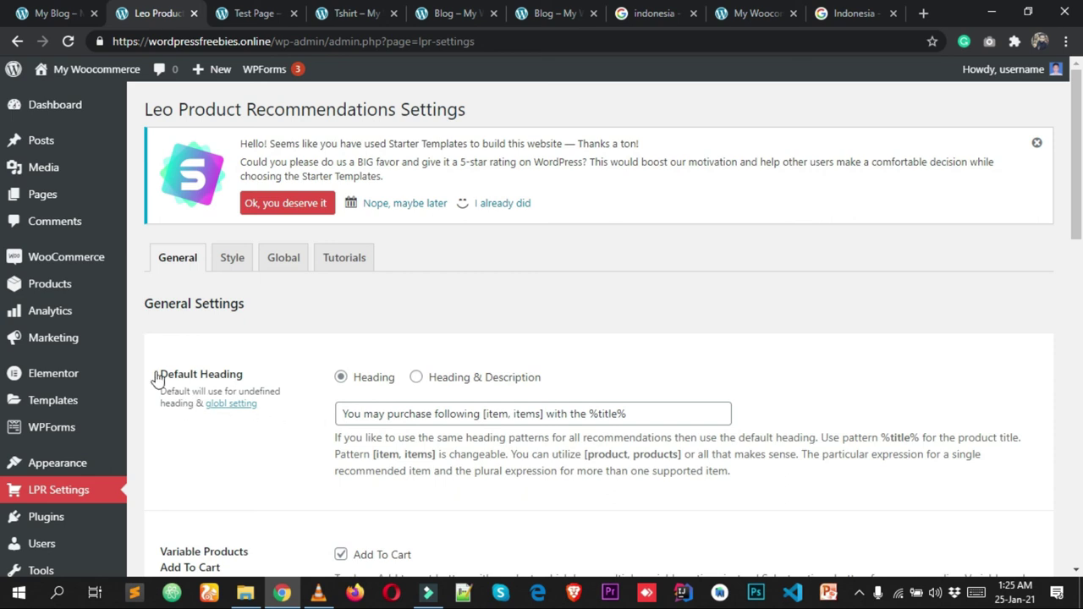
Open the Products list in a new browser tab and start editing the Tshirt product
mouse_move(54, 292)
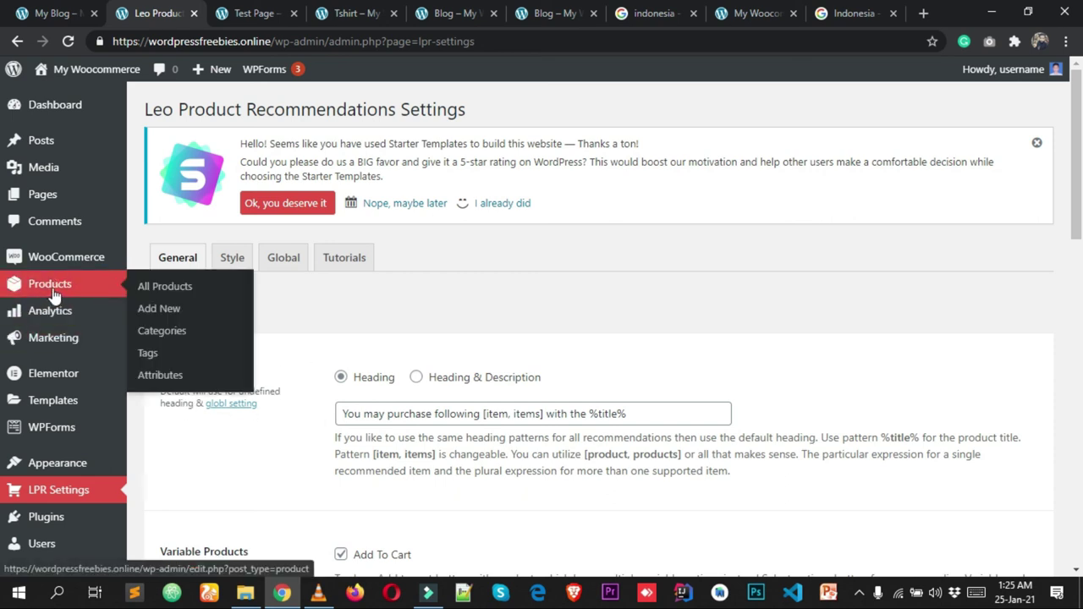
right_click(70, 291)
left_click(119, 295)
left_click(251, 10)
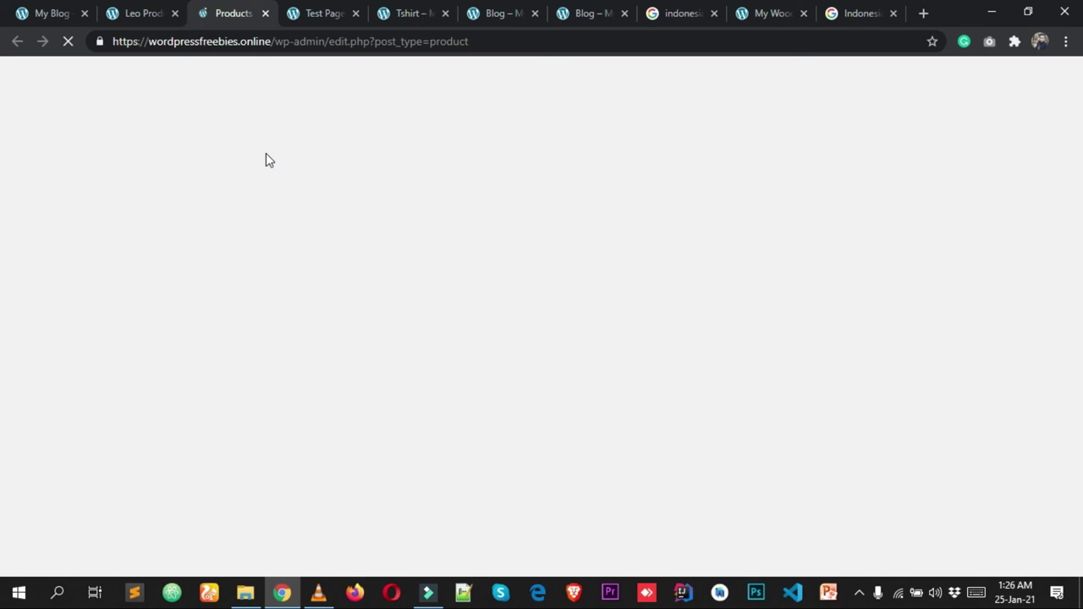
scroll(423, 339, "down", 2)
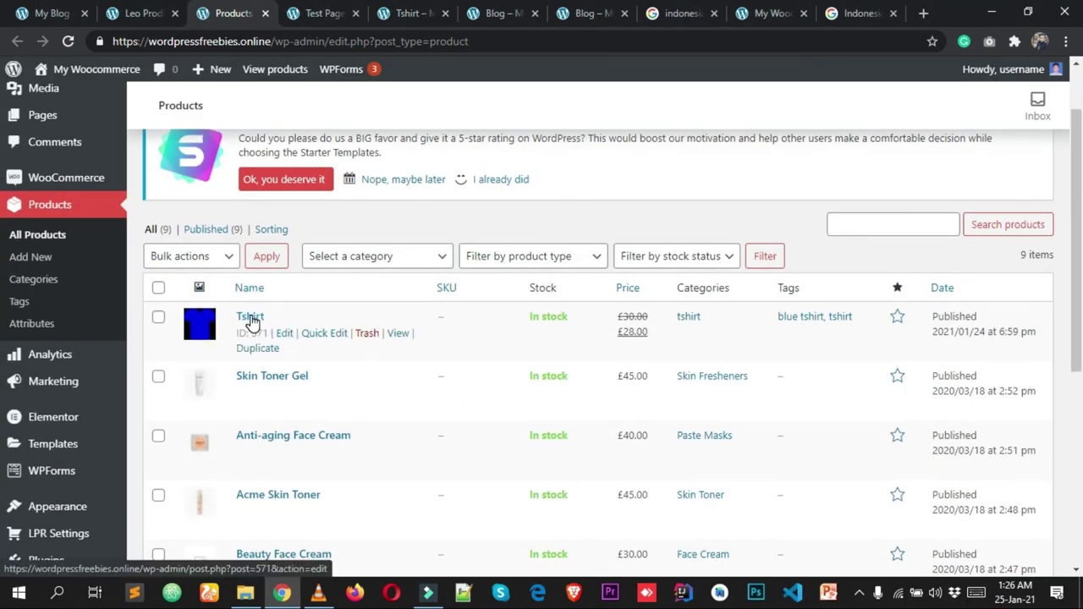
left_click(251, 318)
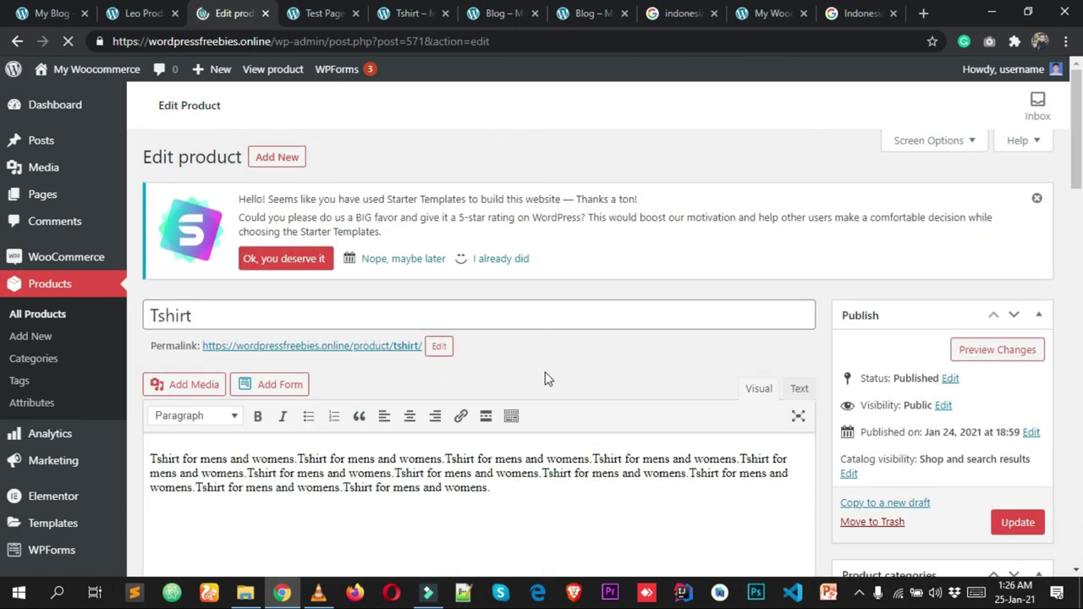
scroll(548, 356, "down", 3)
Select Wrinkle Cream and Beauty Face Cream as the Tshirt's recommended products and update it
scroll(825, 351, "down", 4)
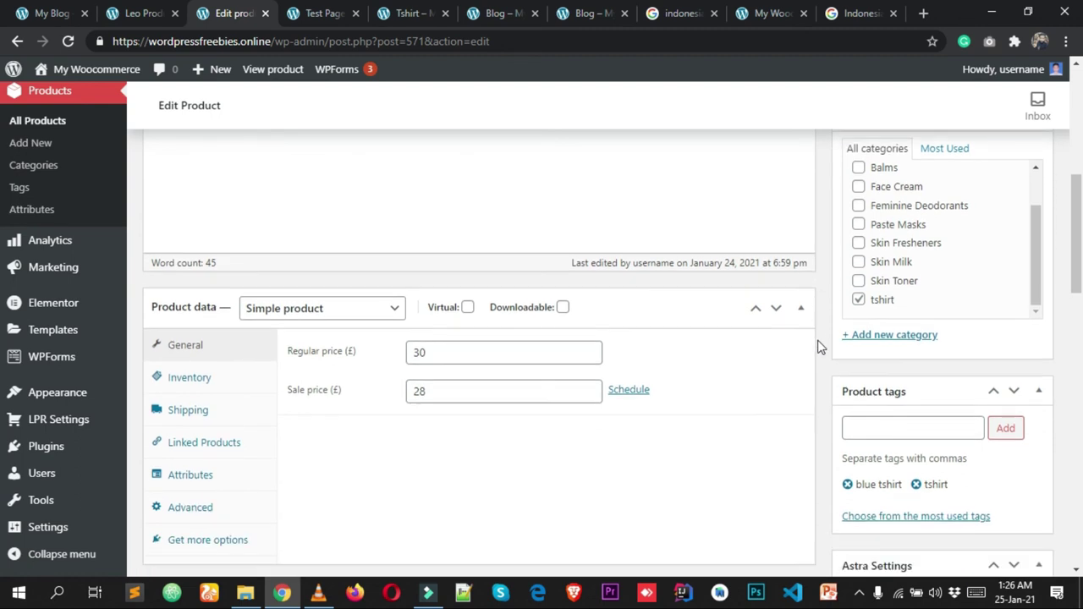
scroll(756, 363, "down", 6)
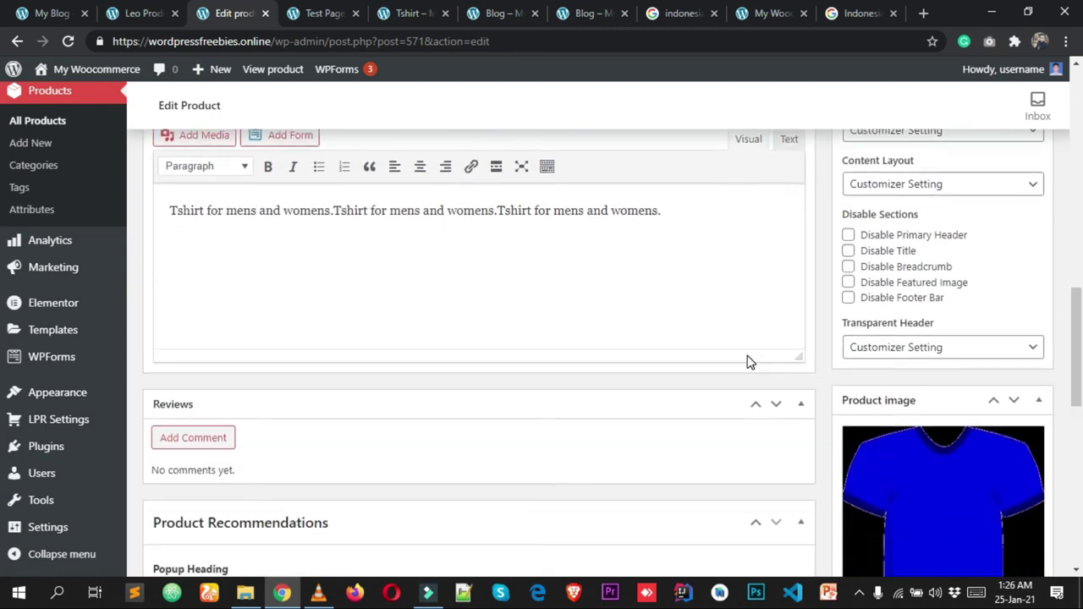
scroll(745, 362, "down", 6)
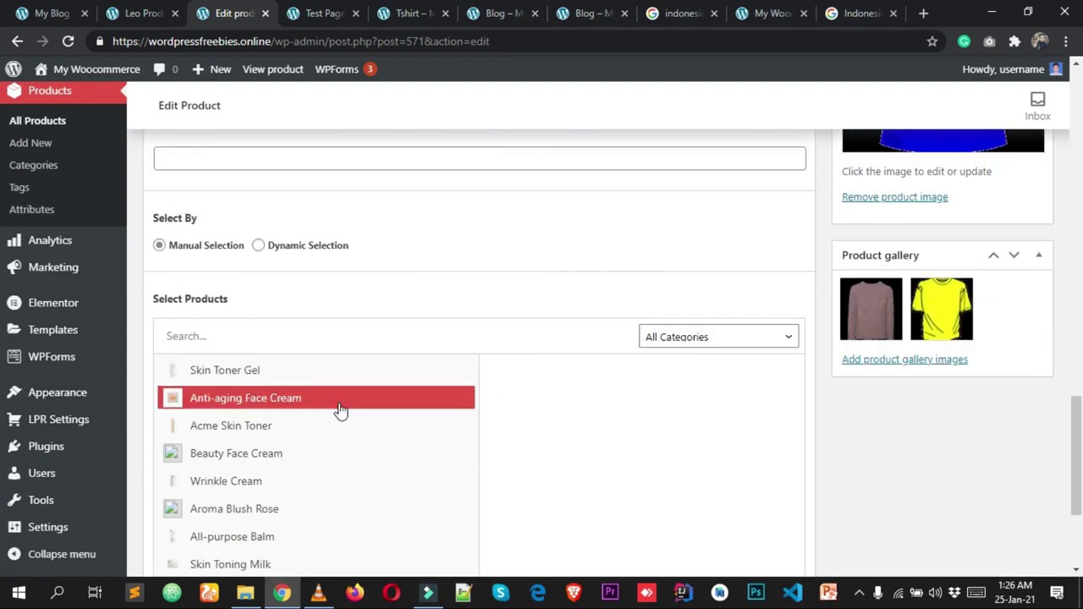
scroll(270, 414, "down", 1)
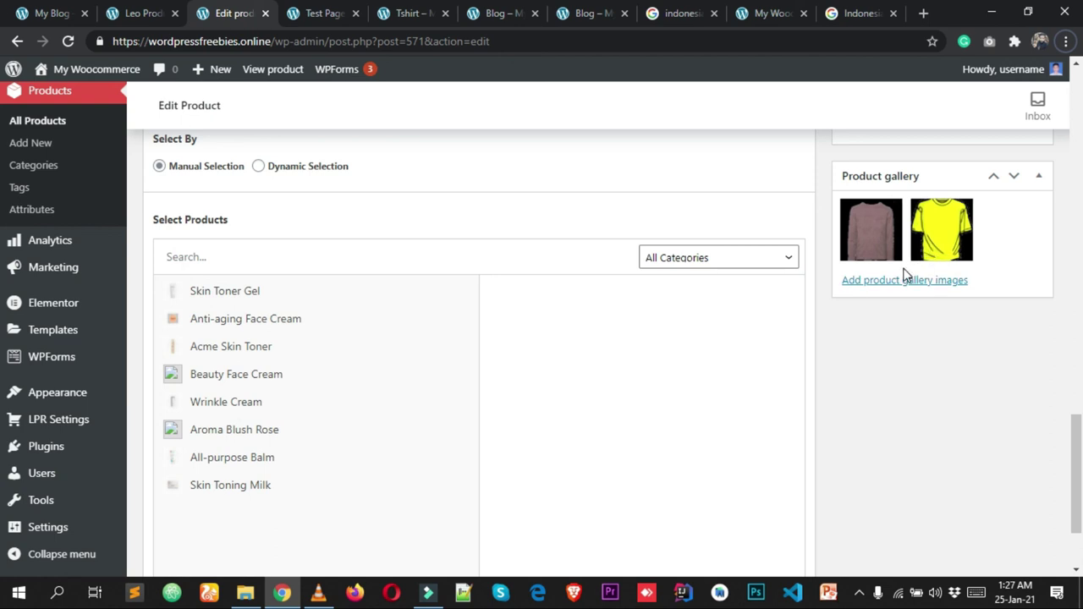
left_click(215, 405)
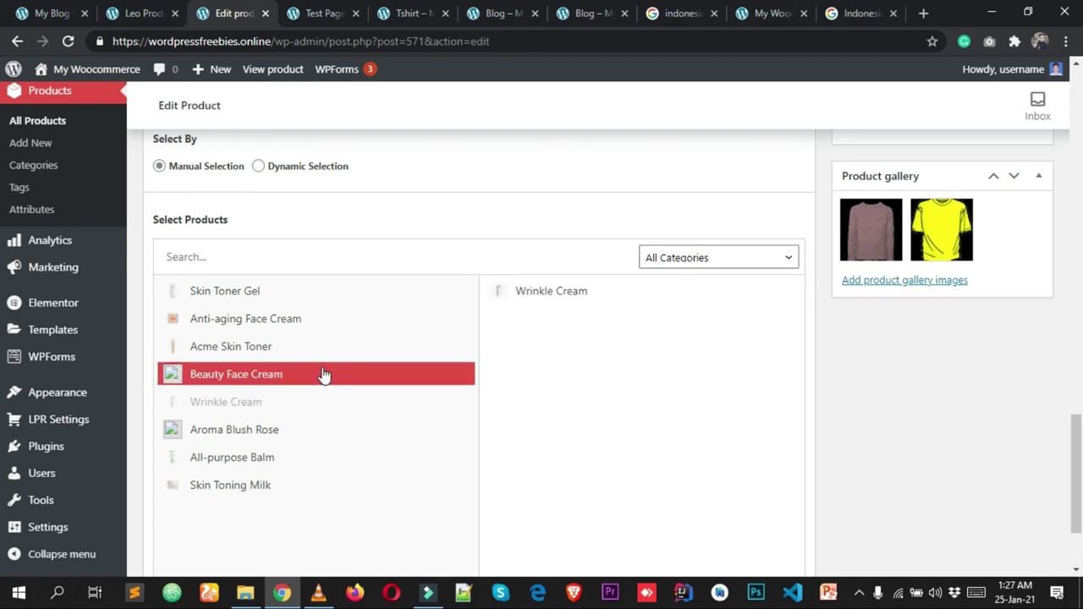
left_click(237, 383)
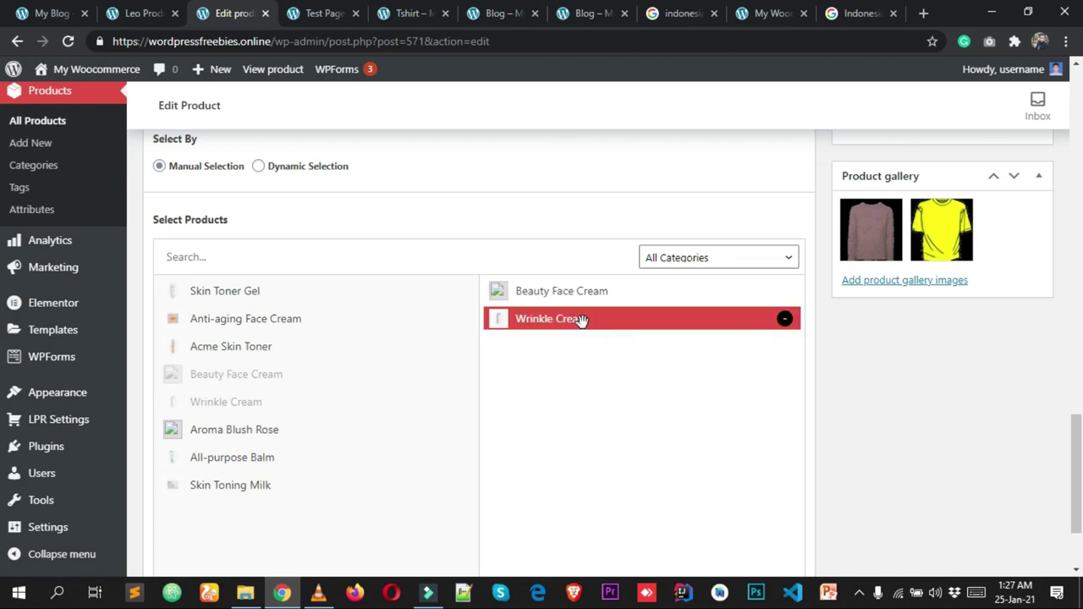
scroll(582, 320, "up", 15)
left_click(1009, 365)
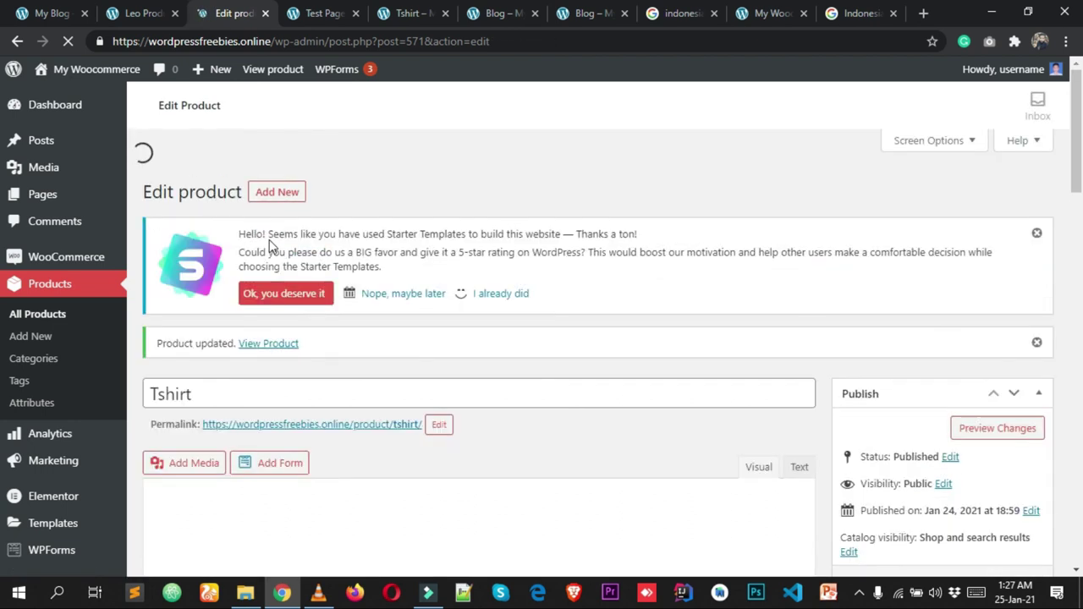
Open the Tshirt's public product page in a new browser tab
right_click(267, 312)
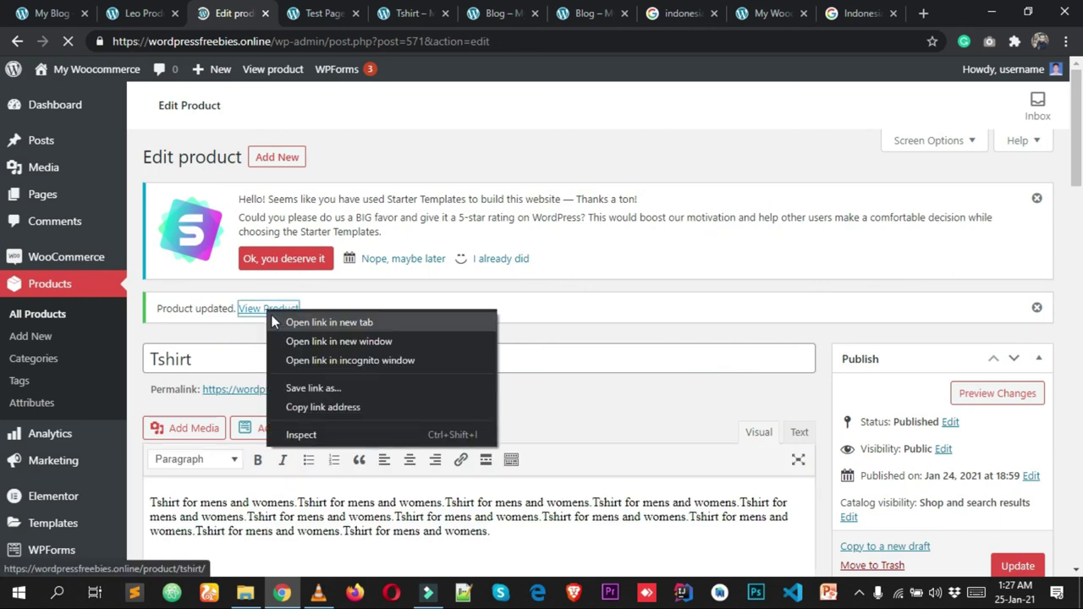
left_click(283, 321)
left_click(301, 13)
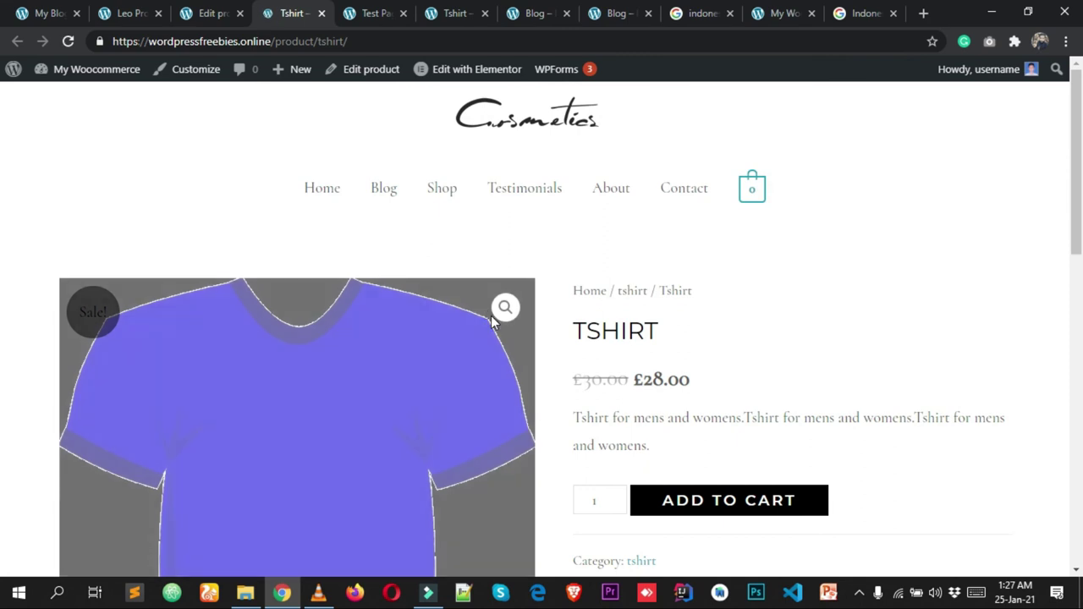
scroll(669, 339, "down", 1)
Add the Tshirt to the cart and close the suggested-items popup that appears
left_click(722, 423)
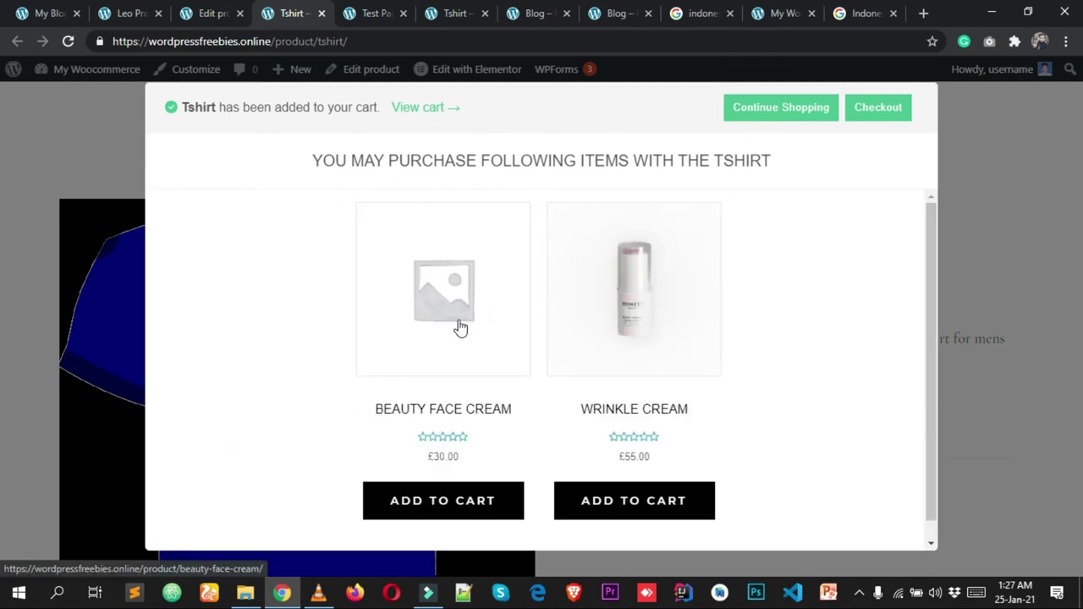
scroll(584, 328, "down", 1)
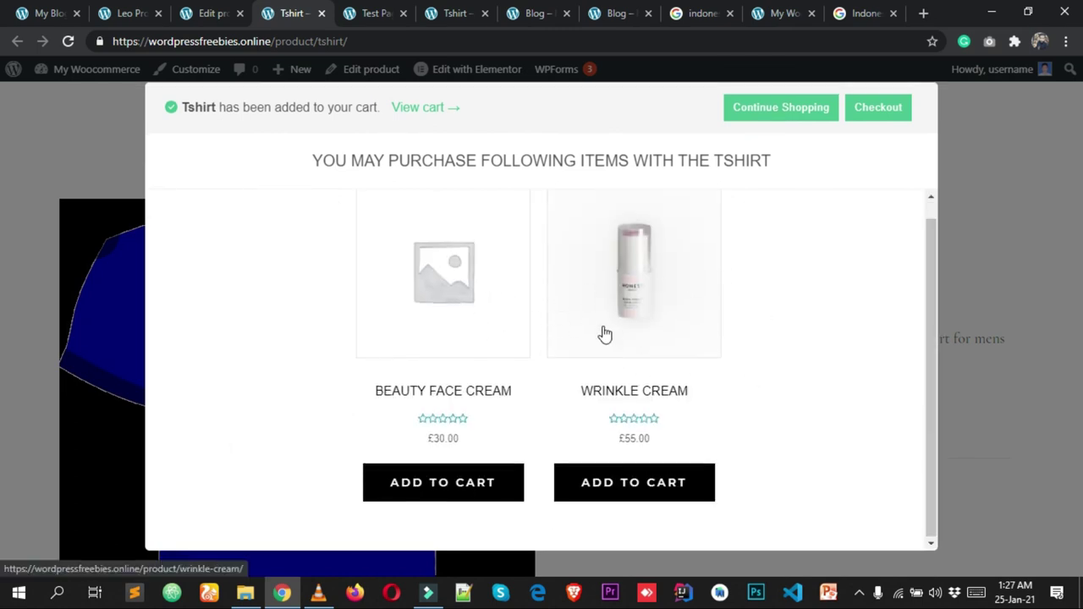
scroll(765, 380, "up", 1)
left_click(977, 357)
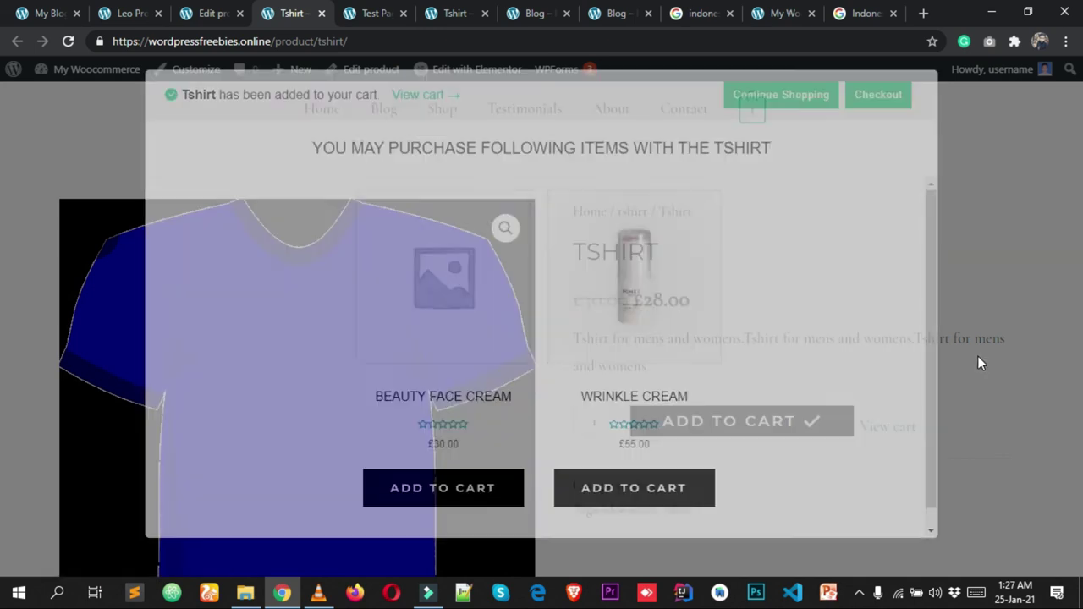
scroll(583, 292, "down", 3)
scroll(415, 317, "up", 4)
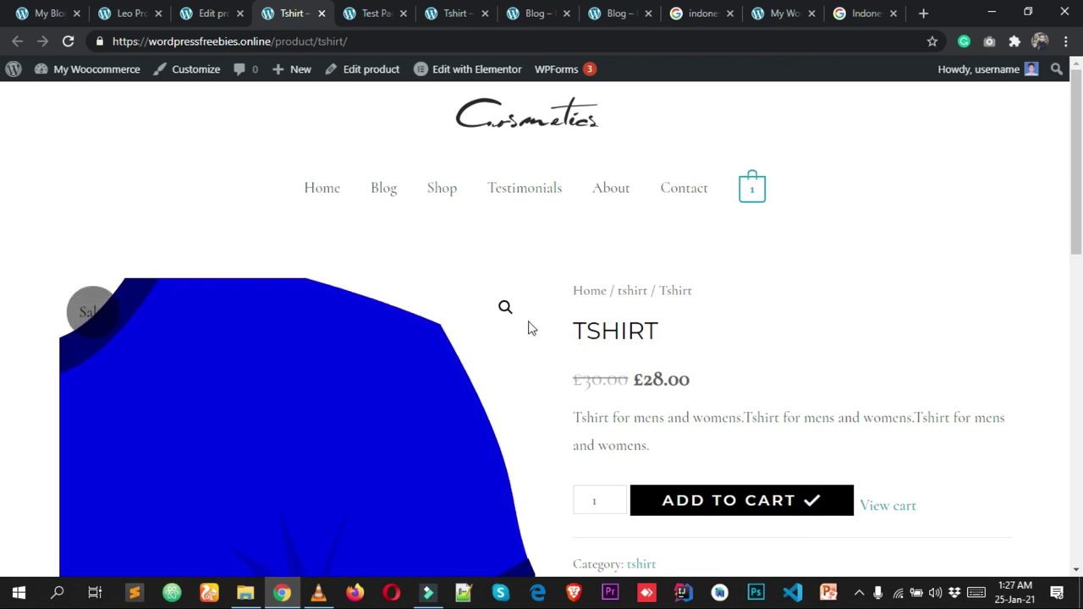
scroll(538, 341, "down", 2)
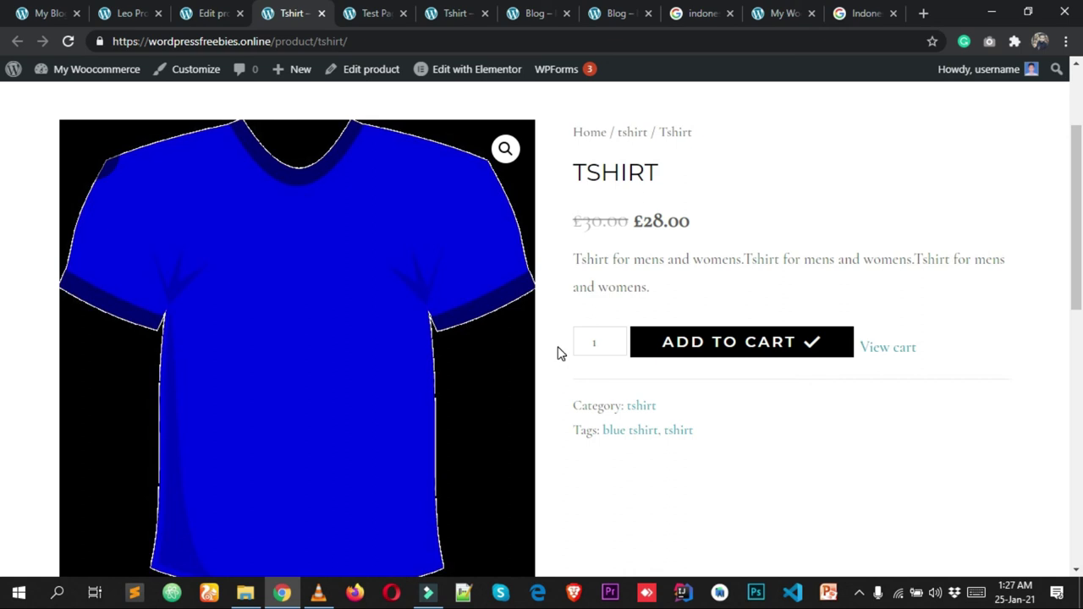
scroll(558, 352, "up", 2)
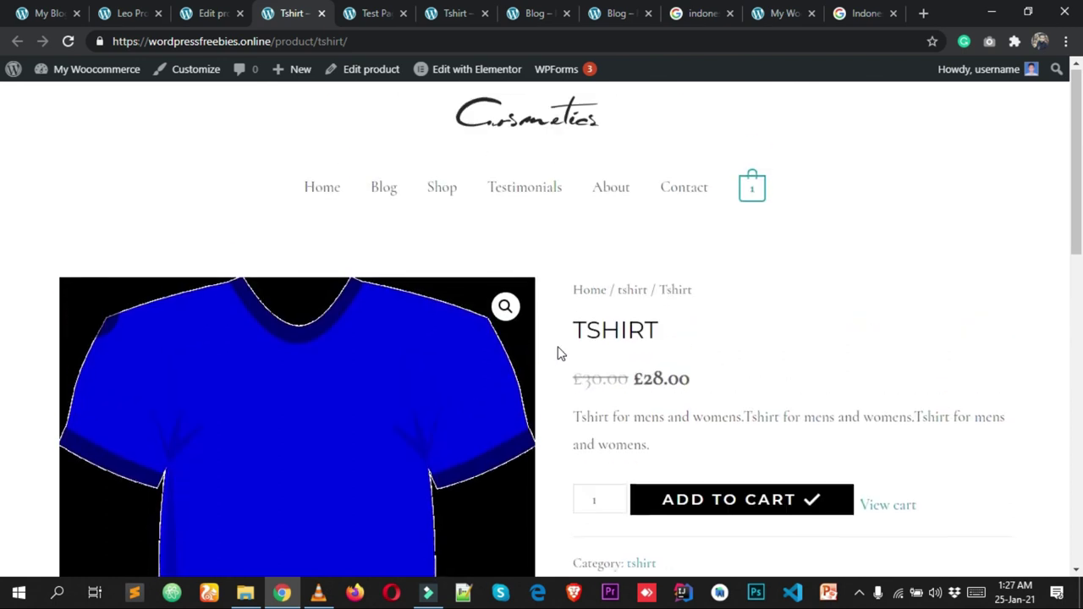
scroll(414, 297, "down", 2)
scroll(553, 300, "down", 5)
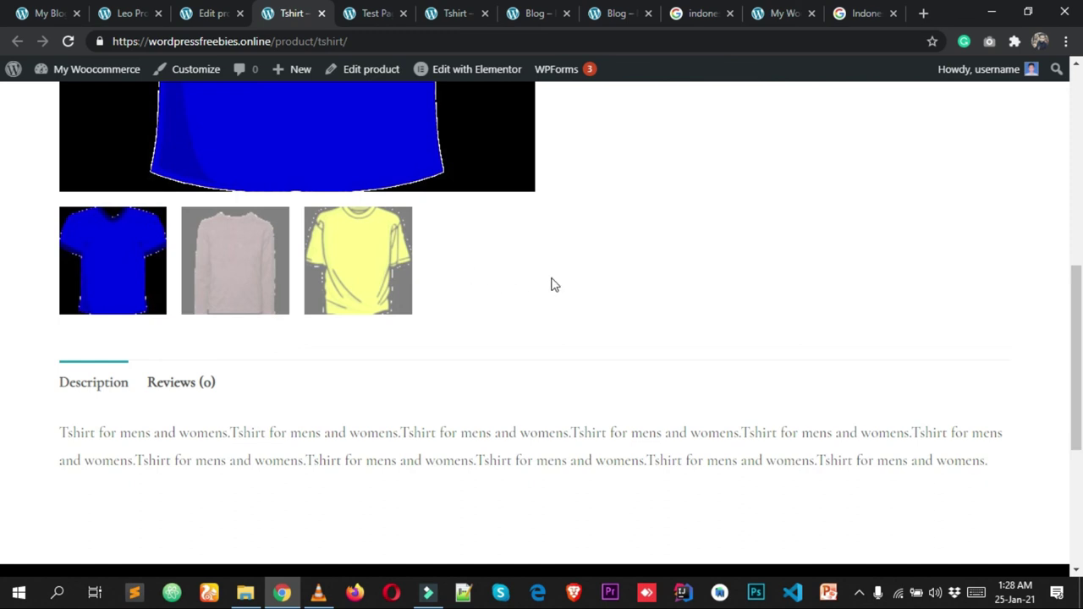
Go from the Tshirt product editor to Plugins > Add New, leaving without saving
left_click(234, 11)
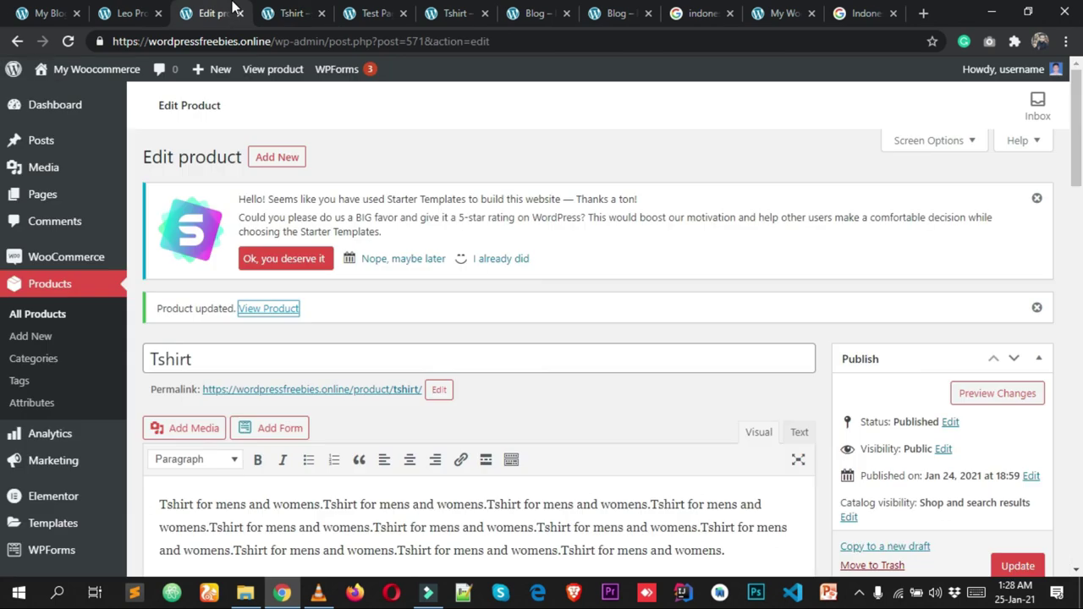
scroll(284, 249, "down", 1)
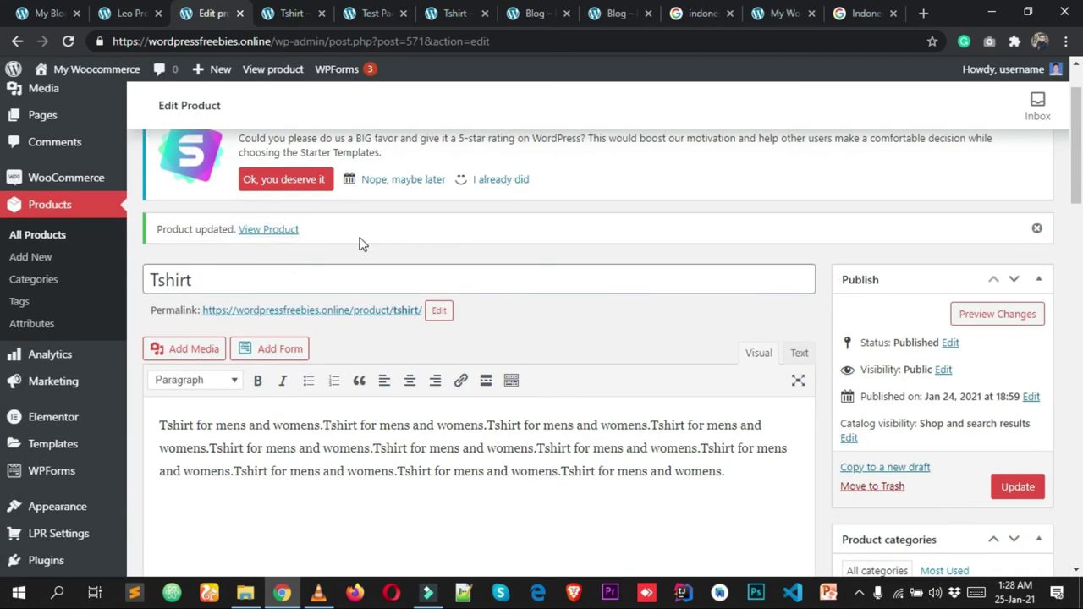
scroll(346, 245, "down", 3)
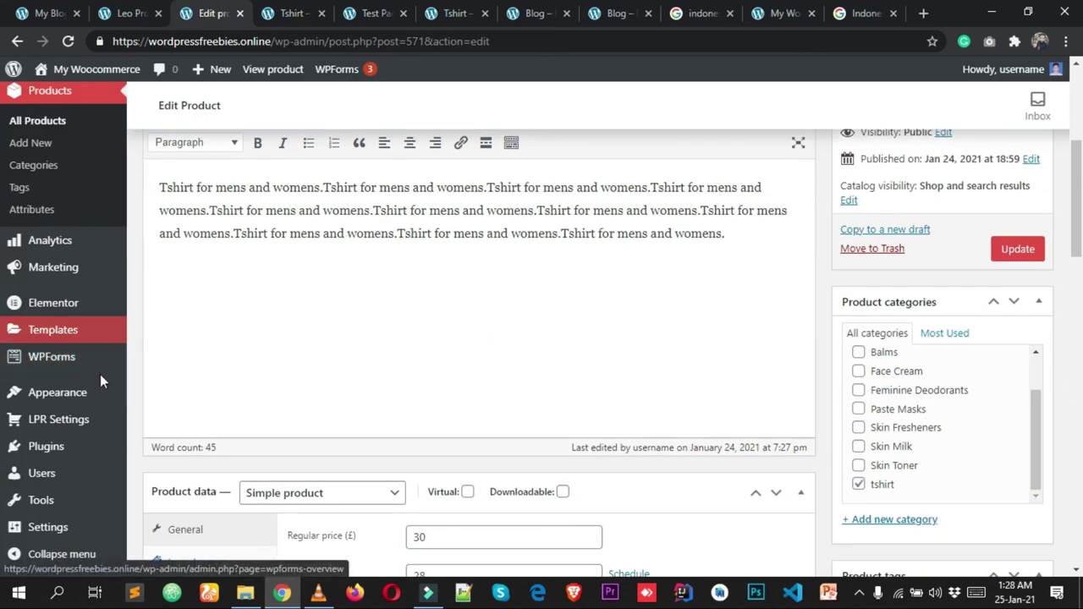
mouse_move(64, 461)
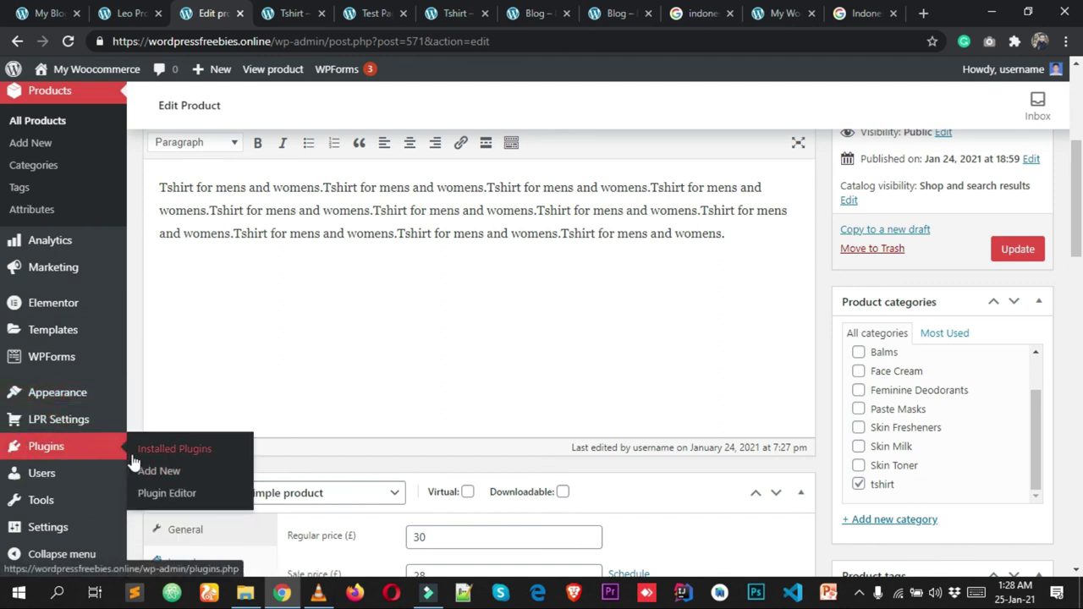
left_click(158, 472)
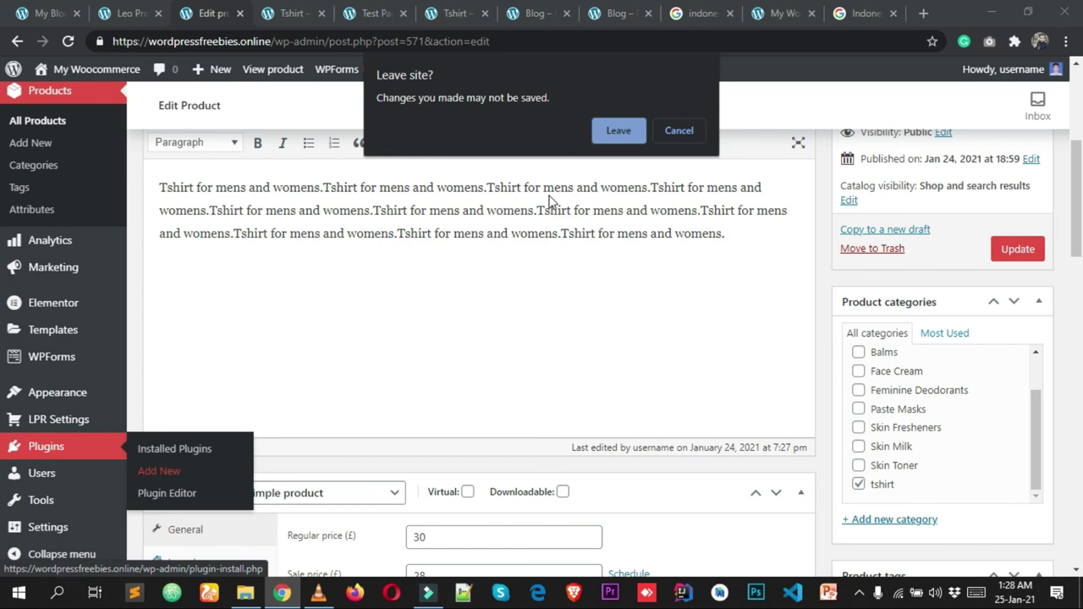
left_click(625, 134)
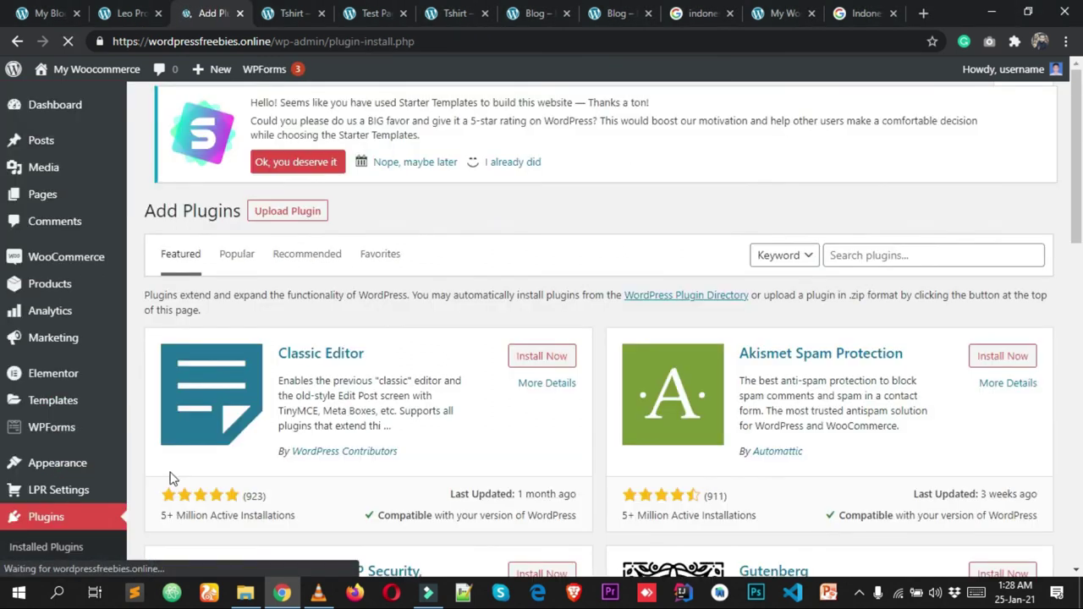
Search new plugins for 'wishlist', then install and activate TI WooCommerce Wishlist
left_click(903, 259)
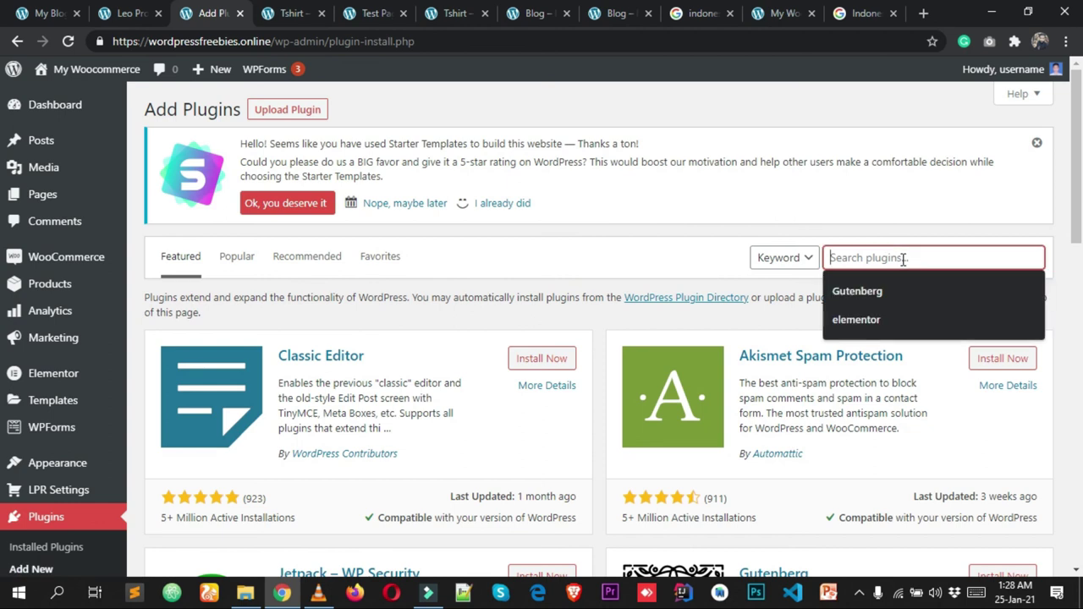
type("wishlist")
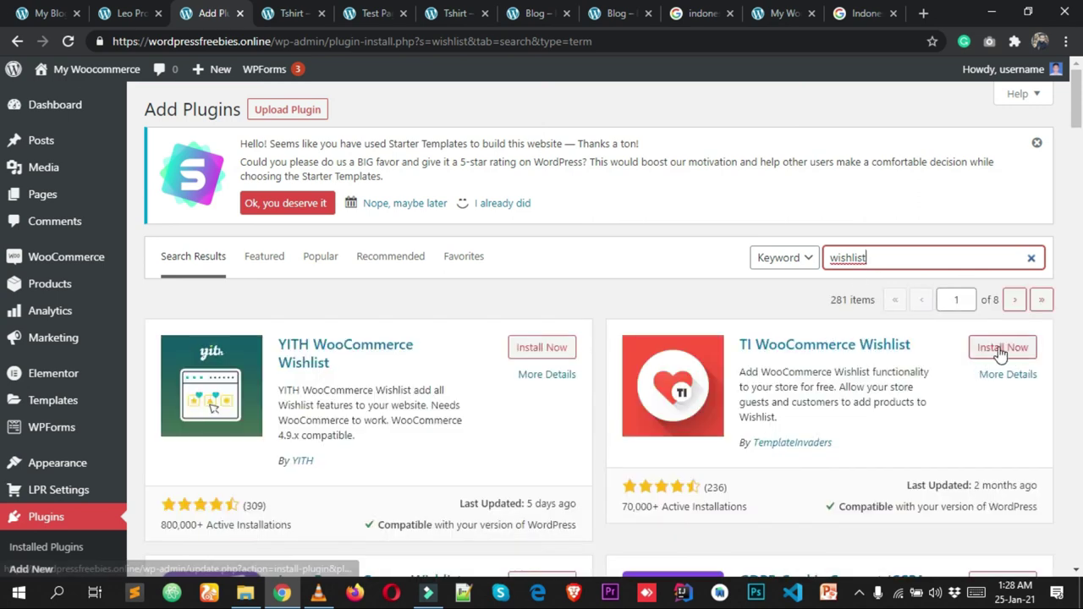
left_click(1001, 347)
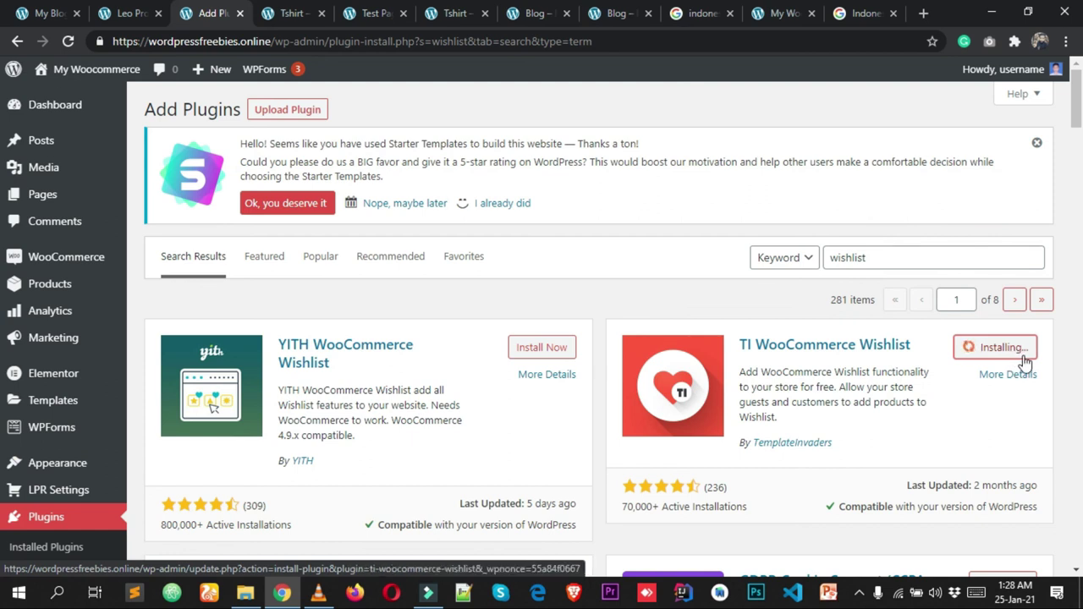
left_click(1005, 353)
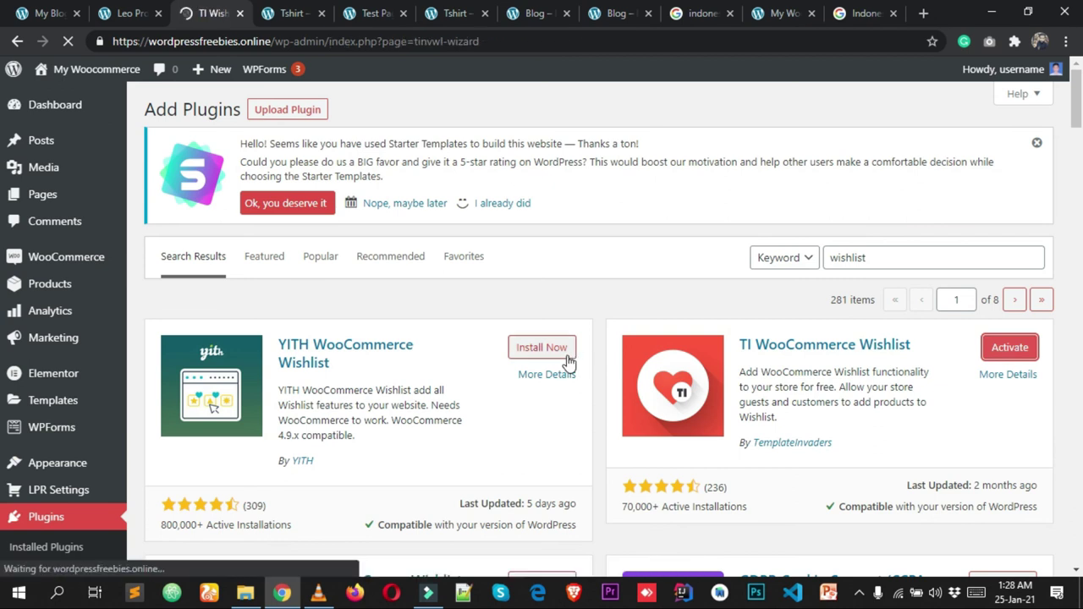
scroll(473, 296, "down", 3)
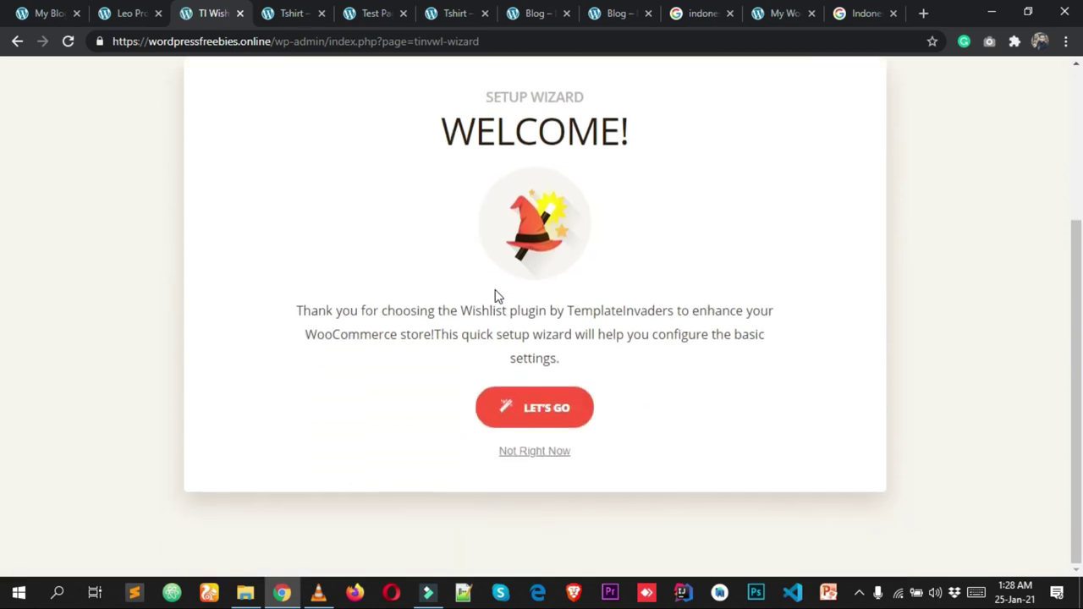
Start the wishlist setup wizard and name the wishlist page 'Woocommerce'
left_click(556, 408)
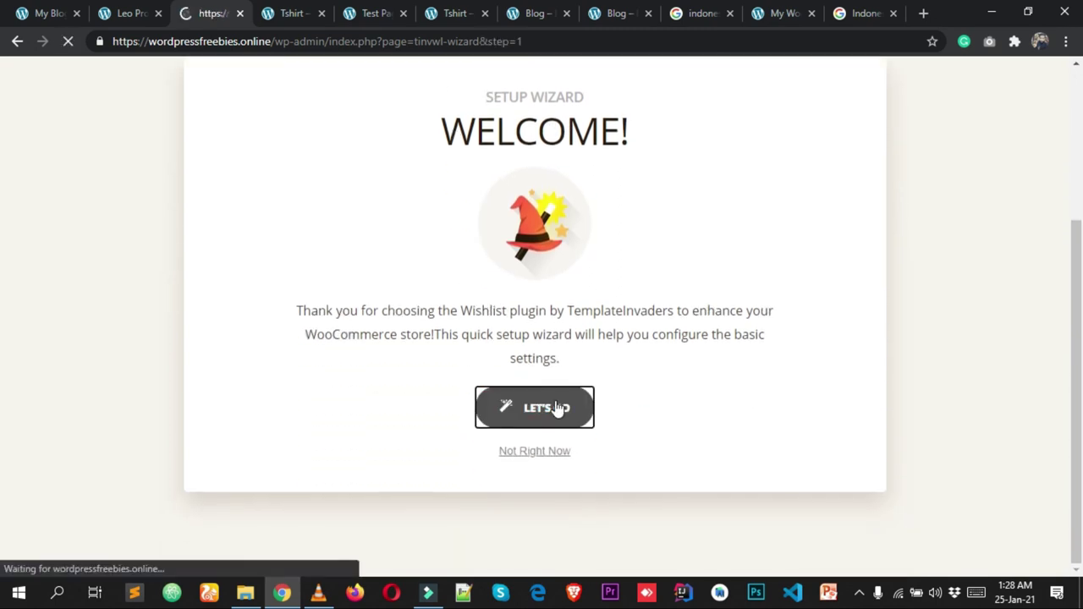
scroll(558, 397, "down", 2)
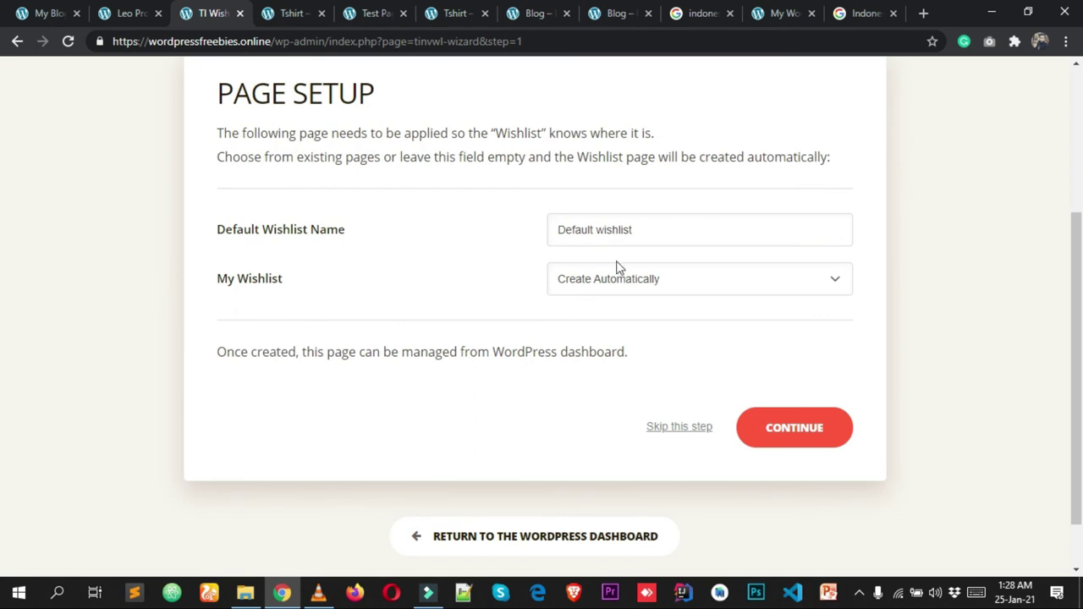
double_click(617, 241)
key("ctrl+a")
double_click(575, 235)
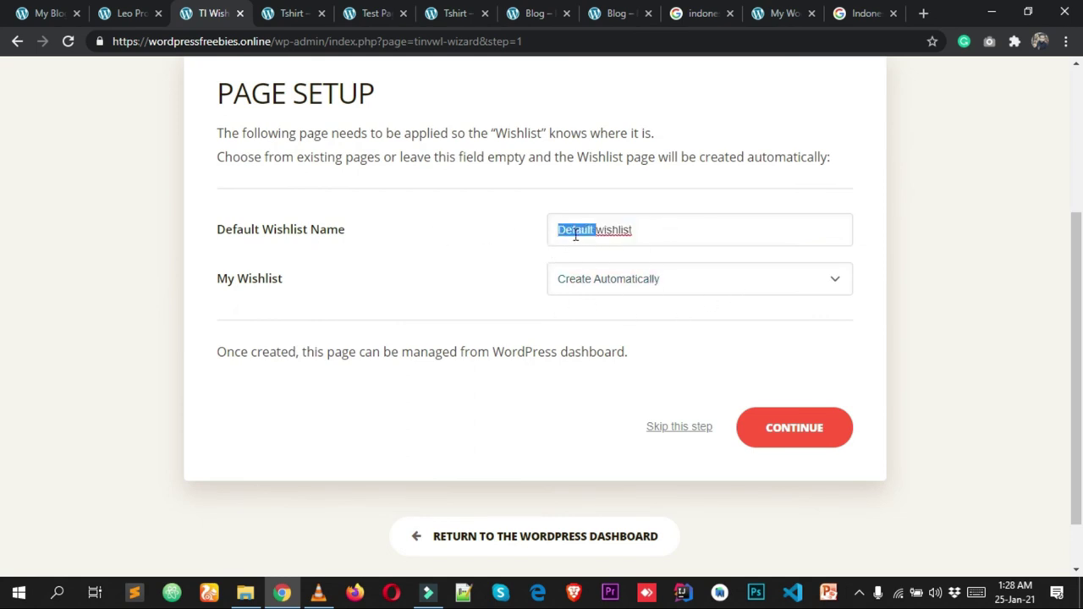
type("Woocommerce")
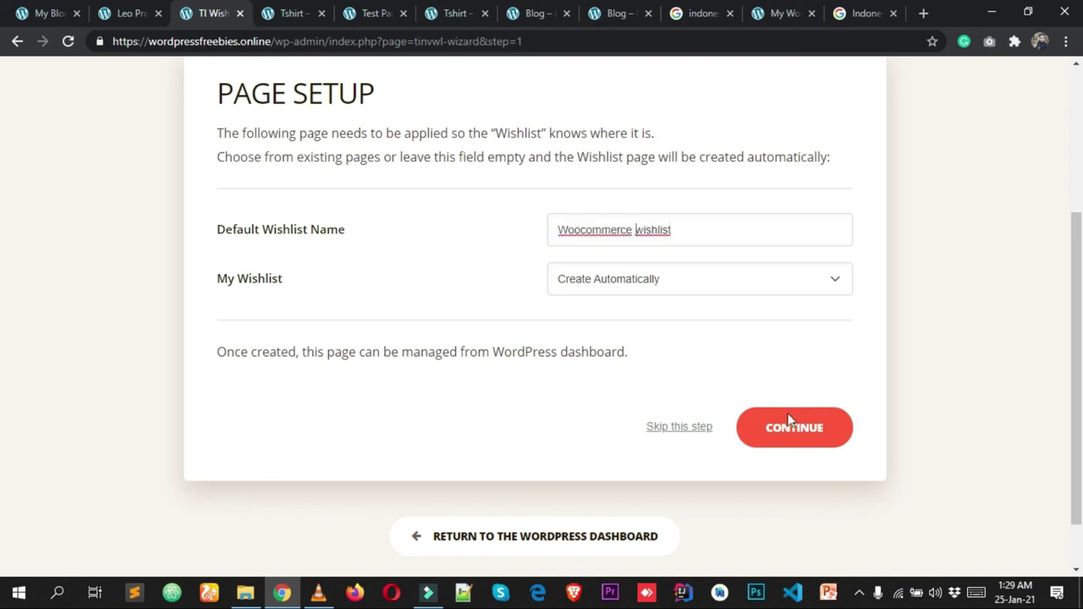
left_click(790, 427)
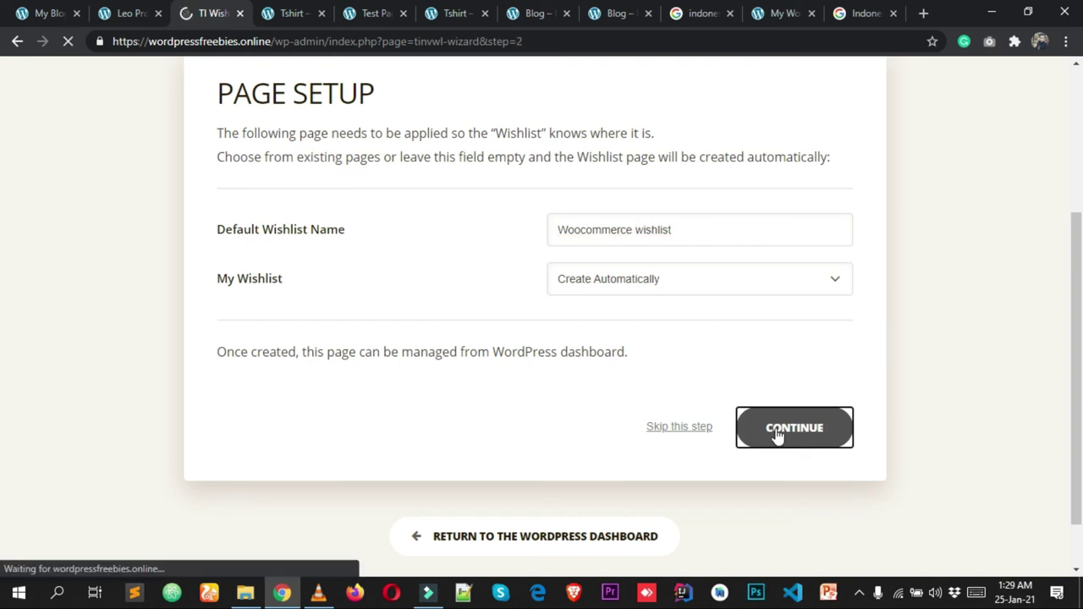
Accept the default button, processing and sharing settings, then return to the dashboard and the Tshirt page
scroll(773, 435, "down", 5)
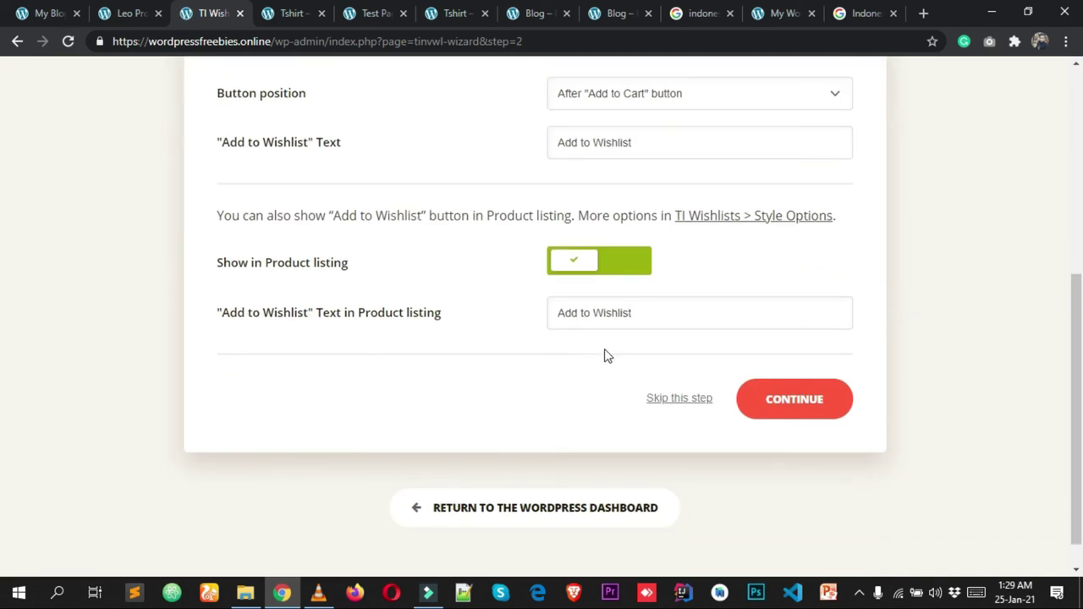
left_click(798, 401)
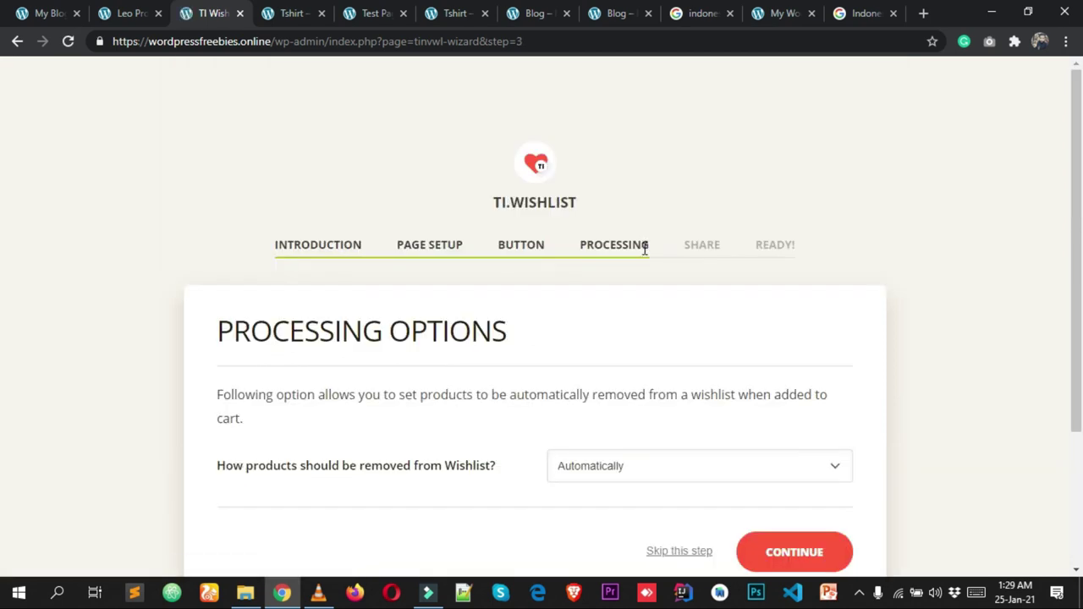
scroll(668, 279, "down", 3)
left_click(795, 365)
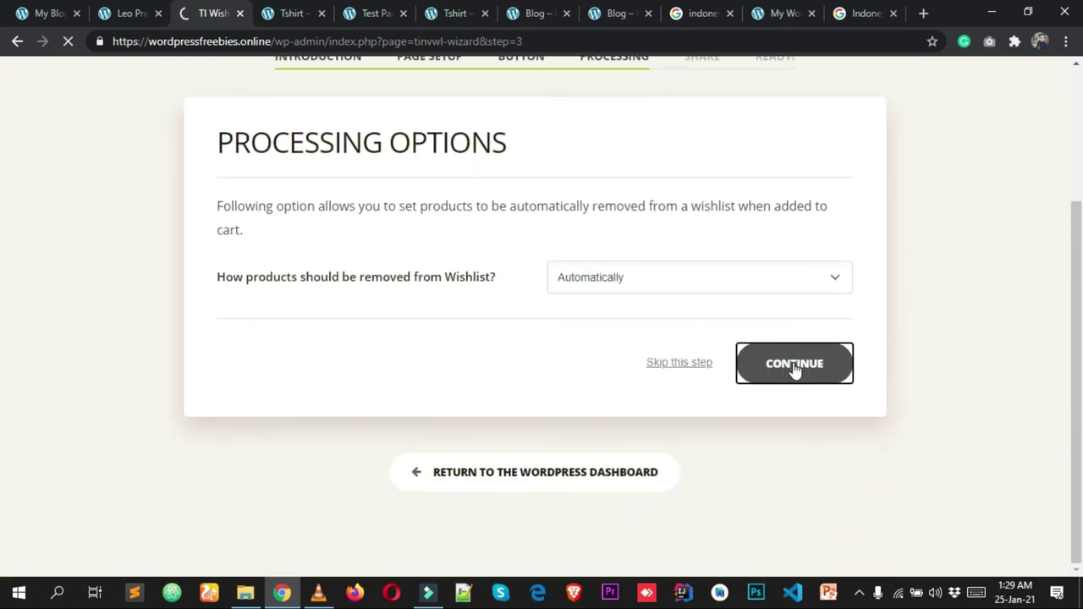
scroll(733, 336, "down", 5)
left_click(806, 361)
scroll(745, 339, "down", 3)
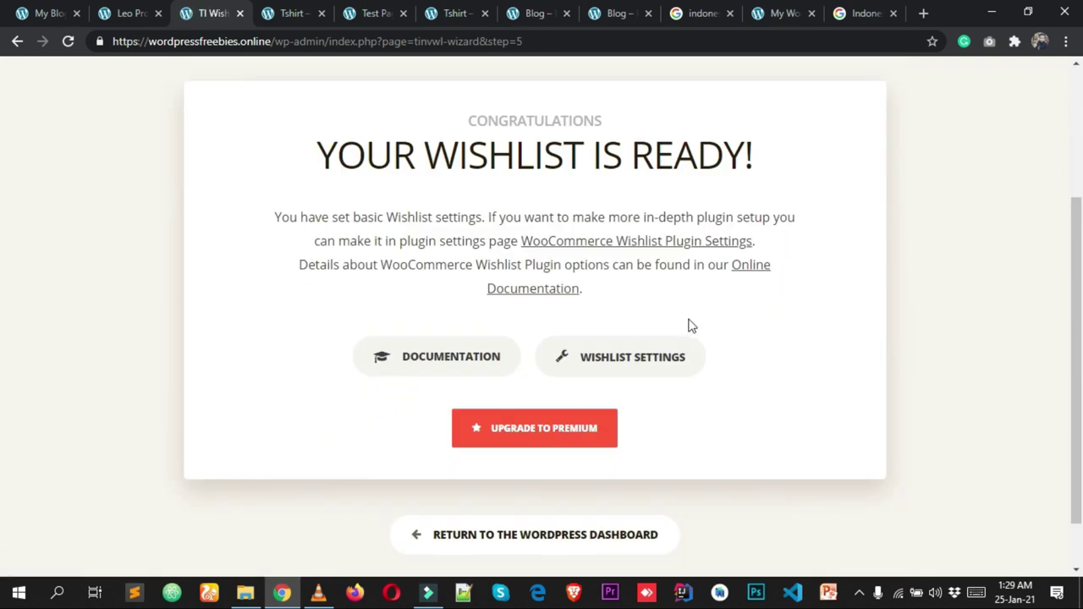
scroll(692, 326, "down", 1)
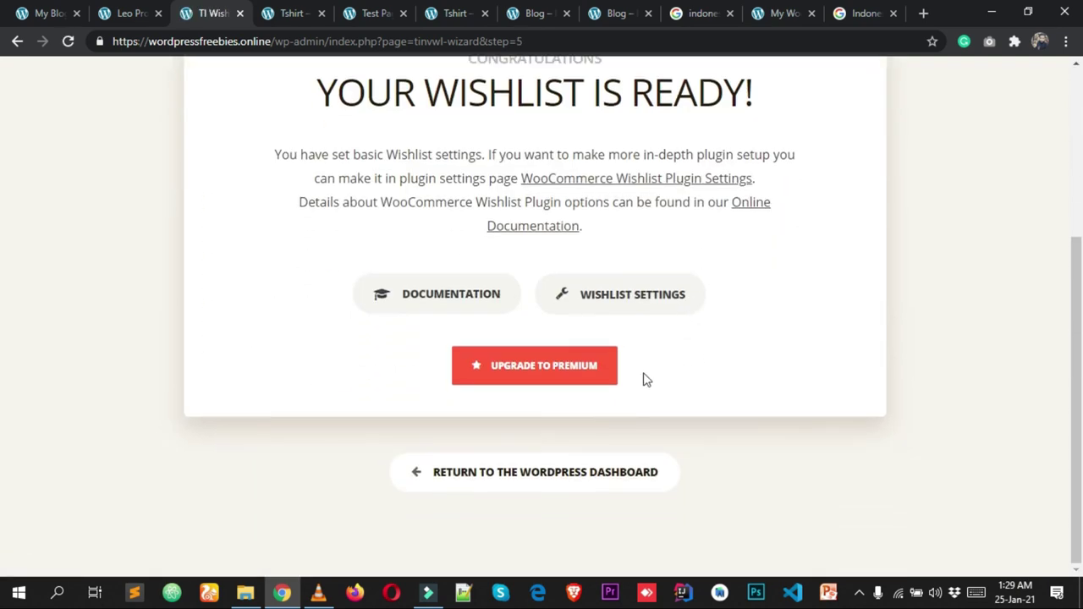
left_click(500, 471)
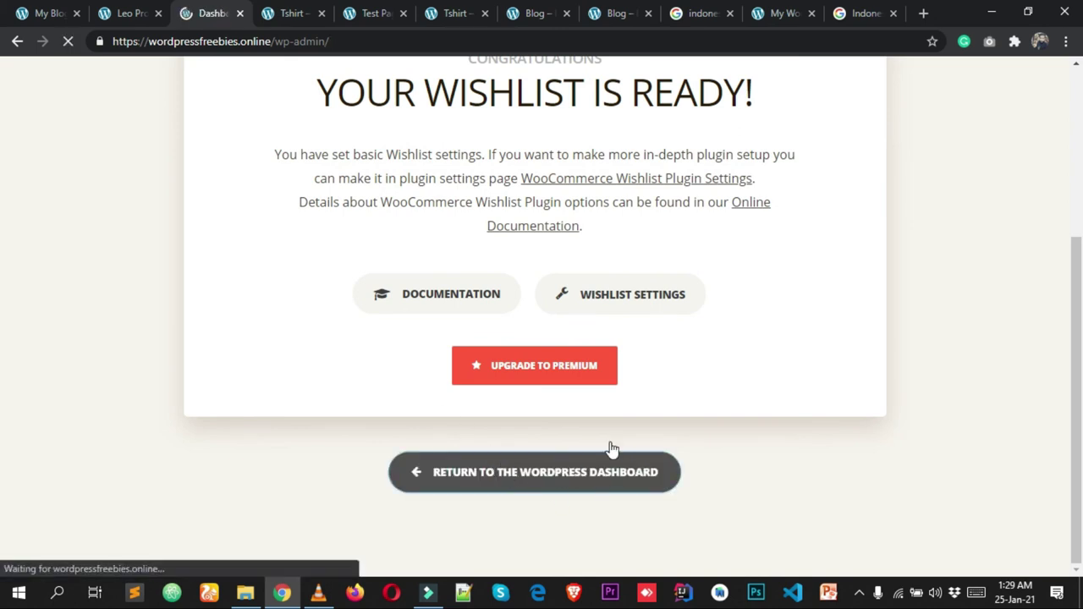
left_click(303, 10)
Reload the Tshirt product page to confirm the Add to Wishlist link, then go to Home
scroll(366, 163, "up", 7)
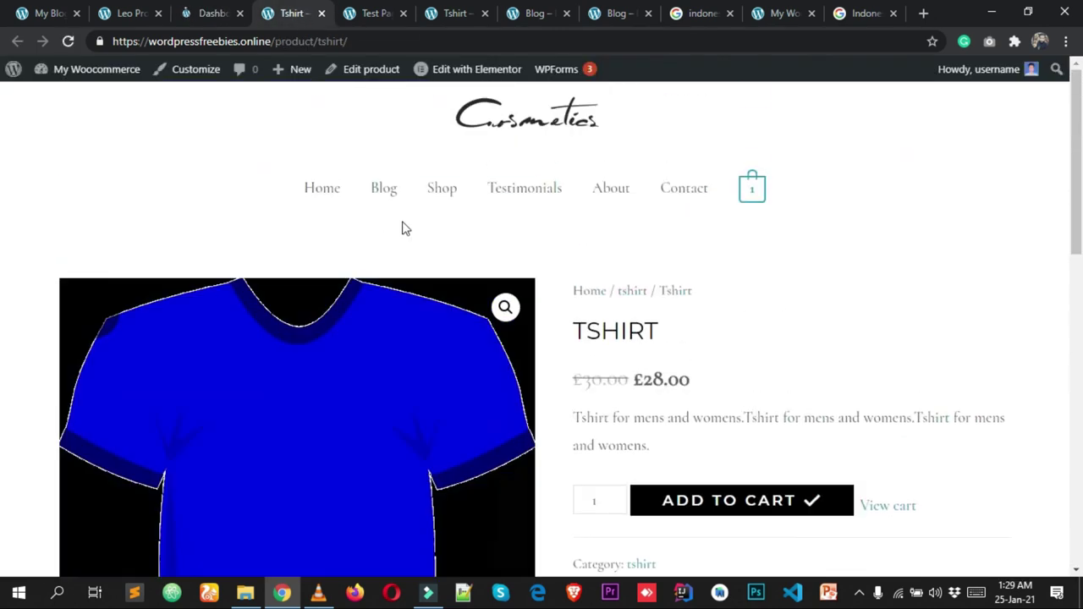
right_click(421, 219)
right_click(251, 210)
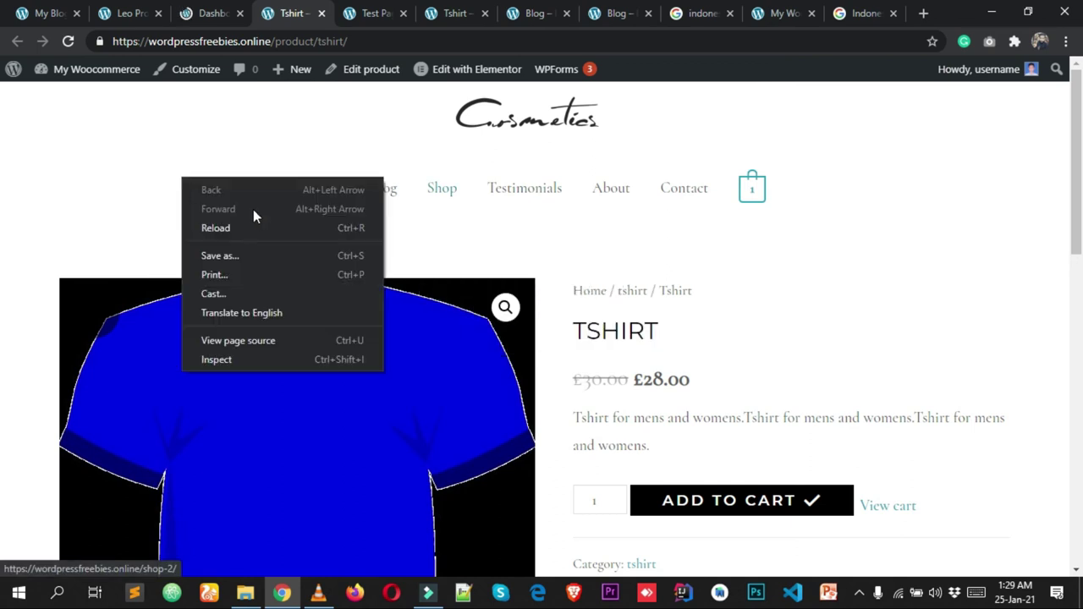
left_click(259, 231)
scroll(329, 271, "down", 4)
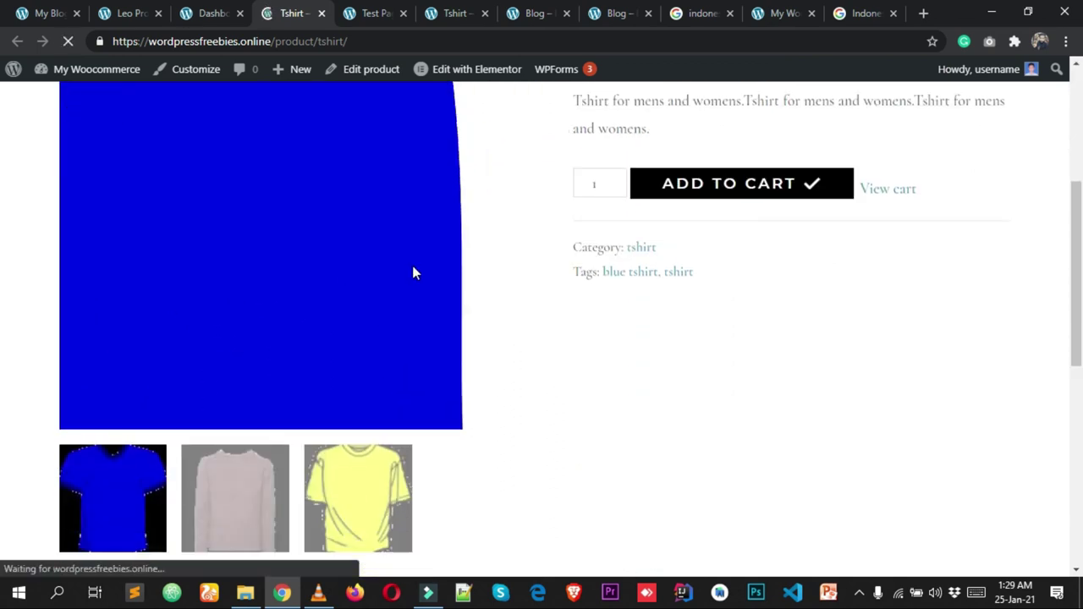
scroll(431, 269, "down", 1)
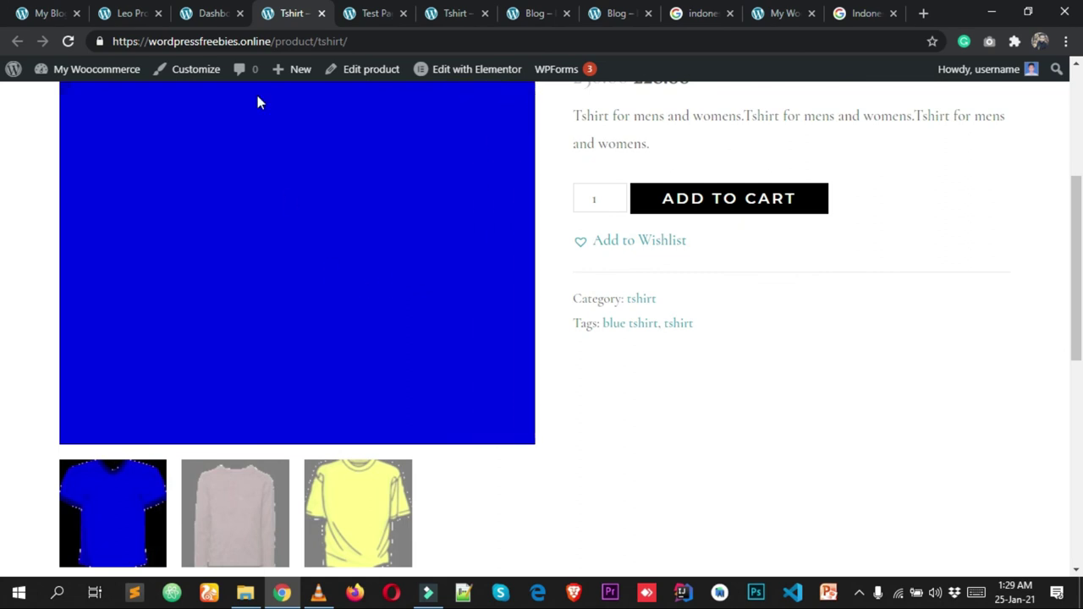
left_click(208, 12)
left_click(297, 10)
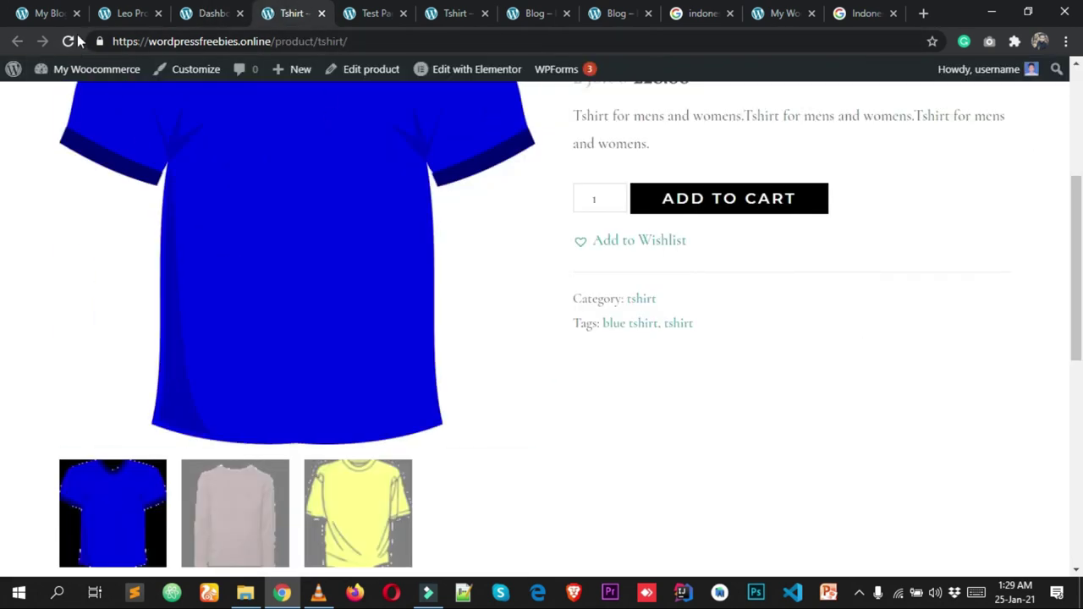
left_click(75, 39)
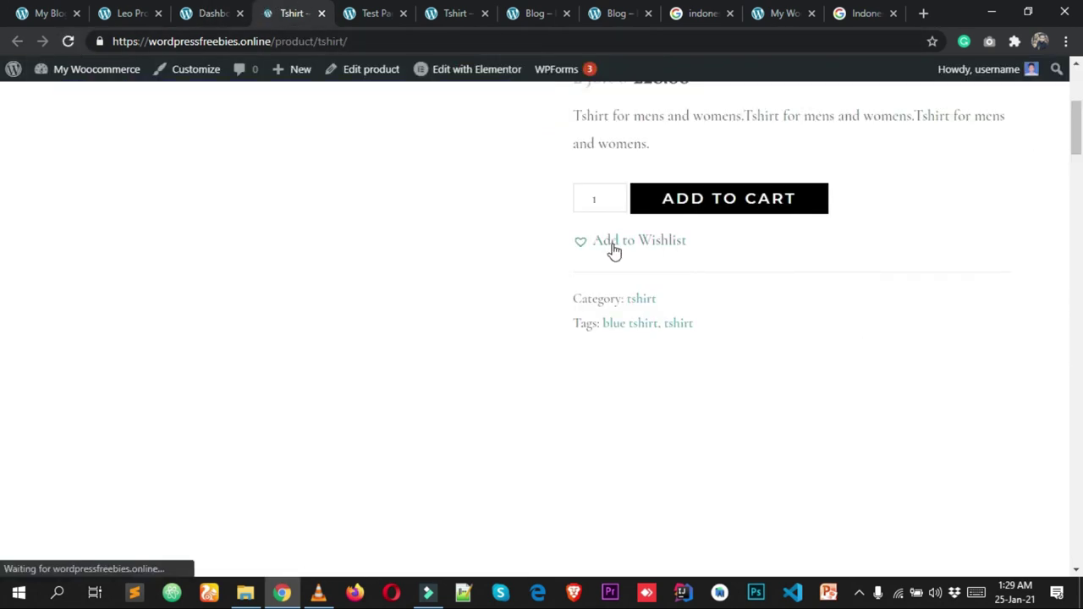
scroll(643, 256, "up", 1)
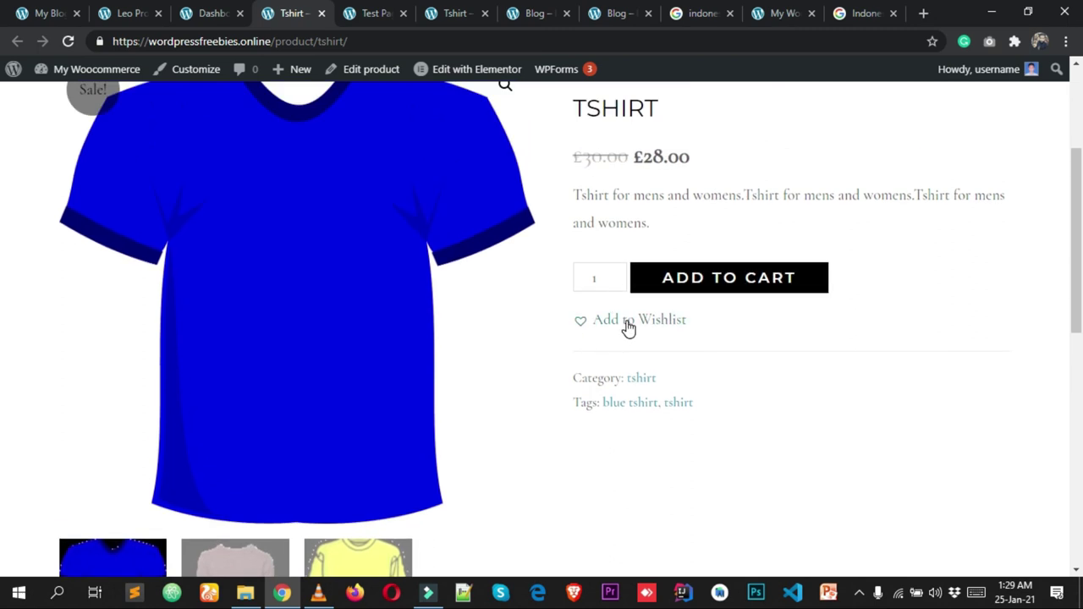
scroll(660, 338, "up", 3)
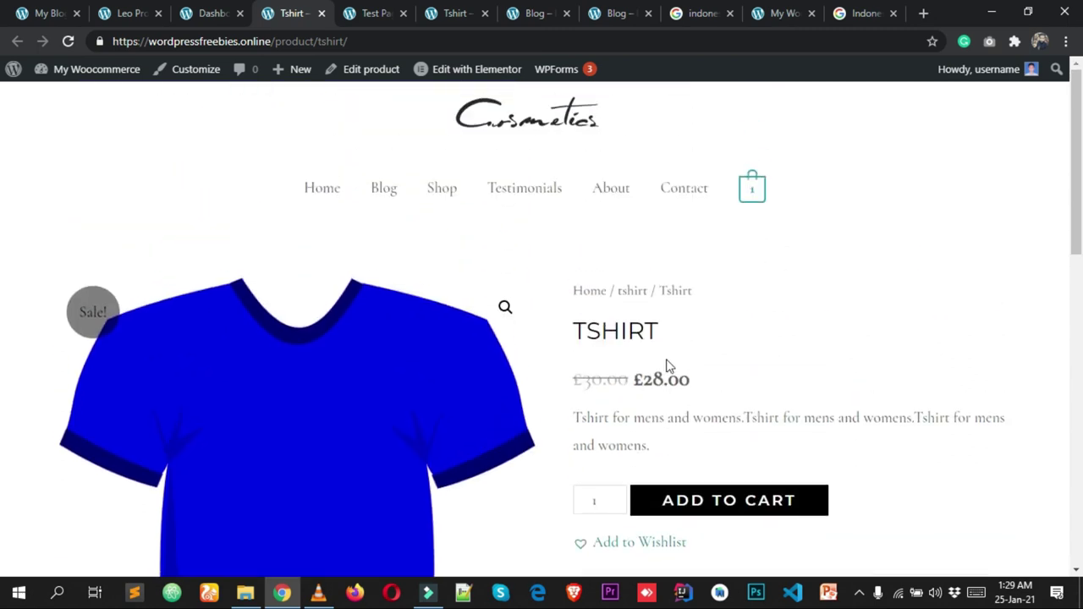
left_click(333, 201)
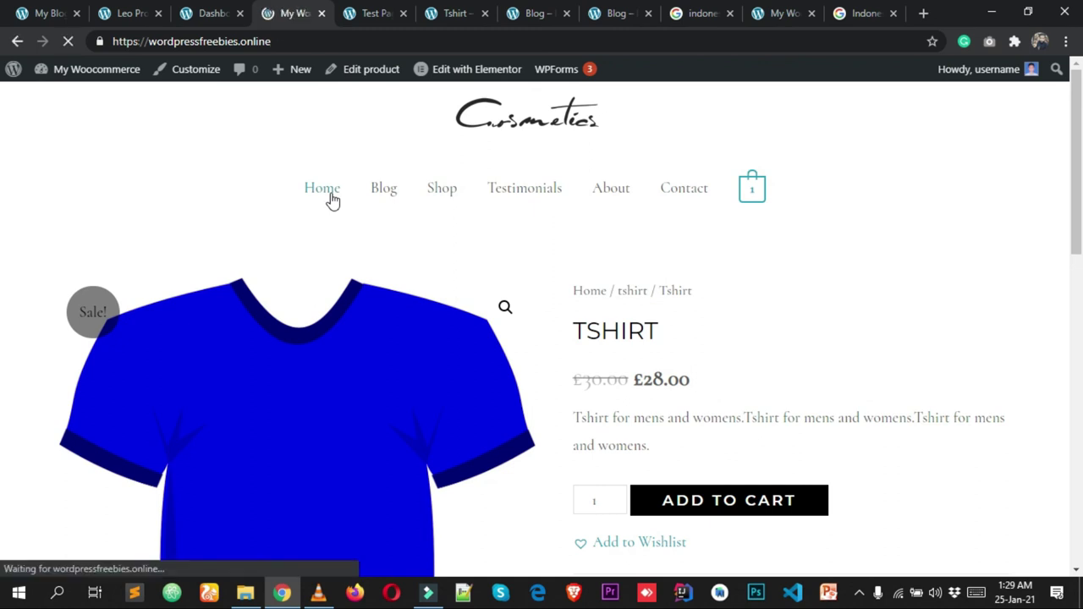
Scroll the home page and open it with Edit with Elementor
scroll(420, 275, "down", 10)
scroll(471, 307, "up", 10)
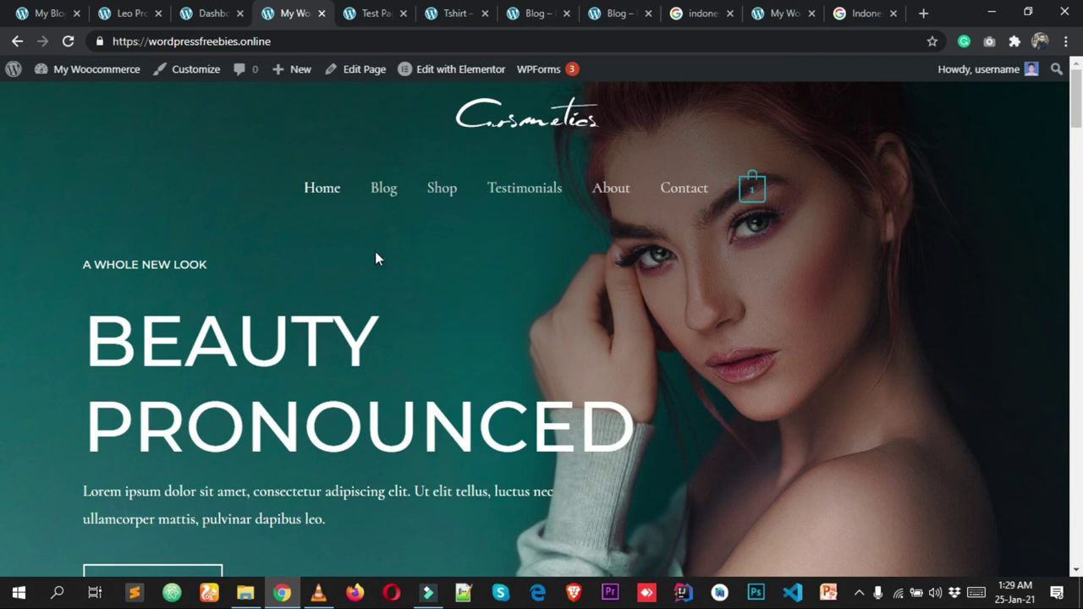
scroll(375, 258, "down", 5)
scroll(406, 244, "up", 5)
scroll(347, 269, "down", 4)
scroll(319, 229, "up", 4)
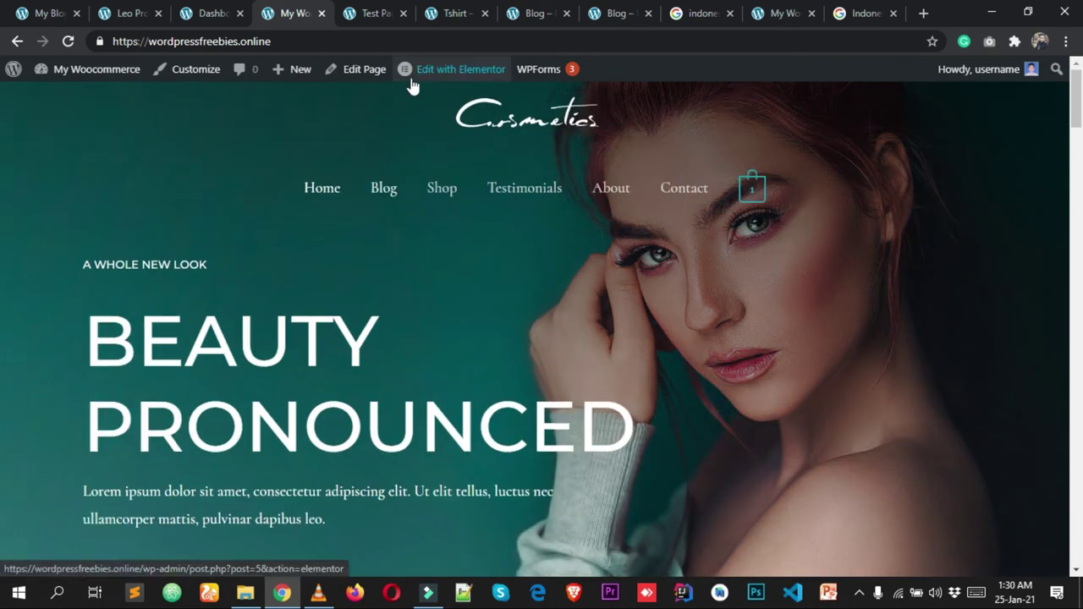
left_click(439, 80)
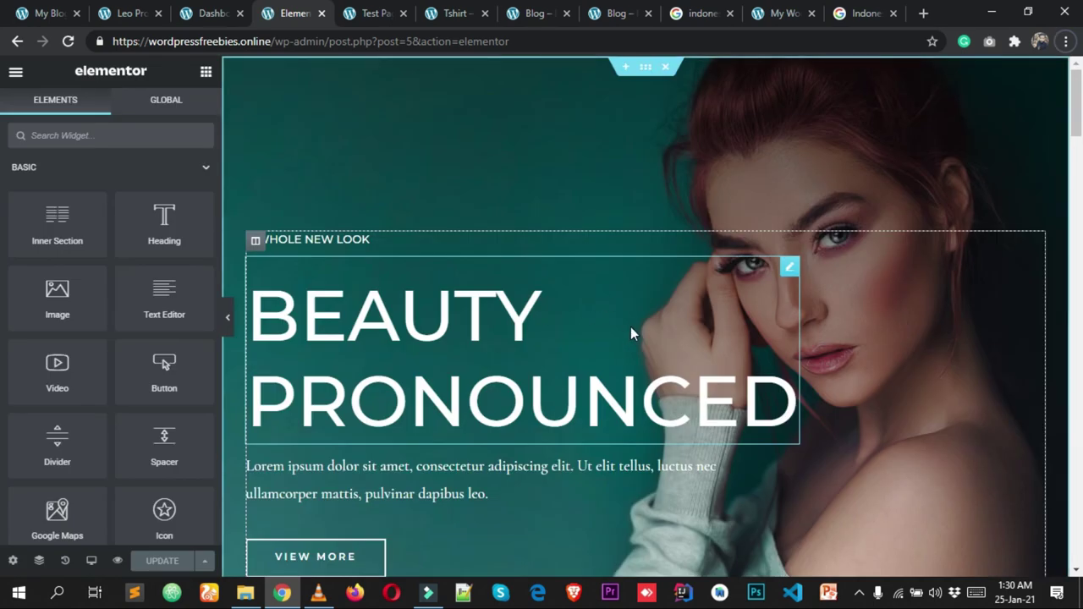
Insert 'BEst' at the start of the hero heading so it reads BEst Beauty Pronounced
scroll(562, 312, "down", 4)
scroll(580, 245, "down", 6)
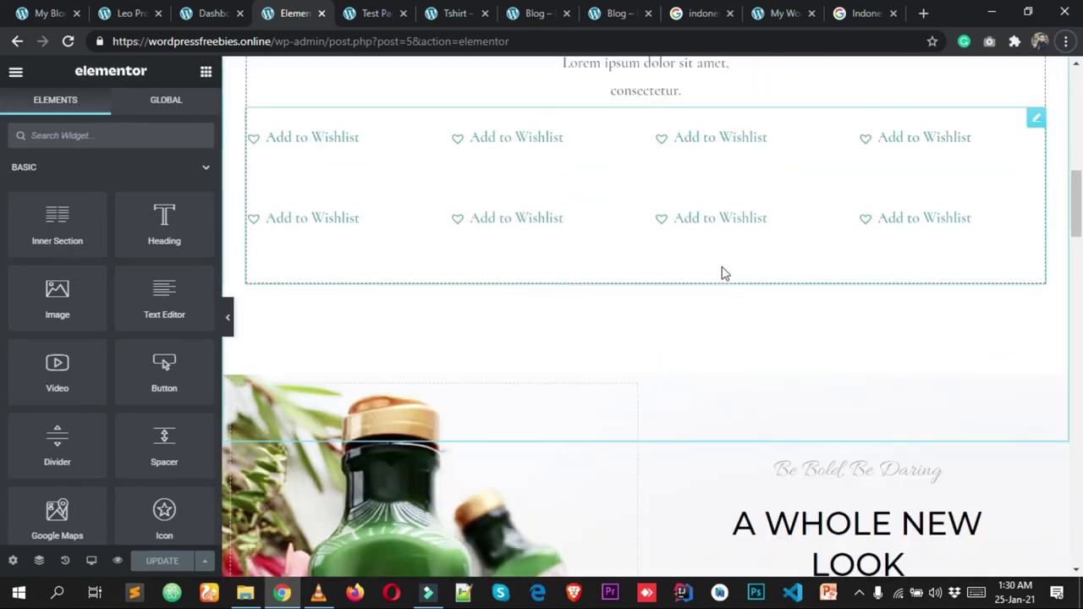
scroll(761, 273, "up", 15)
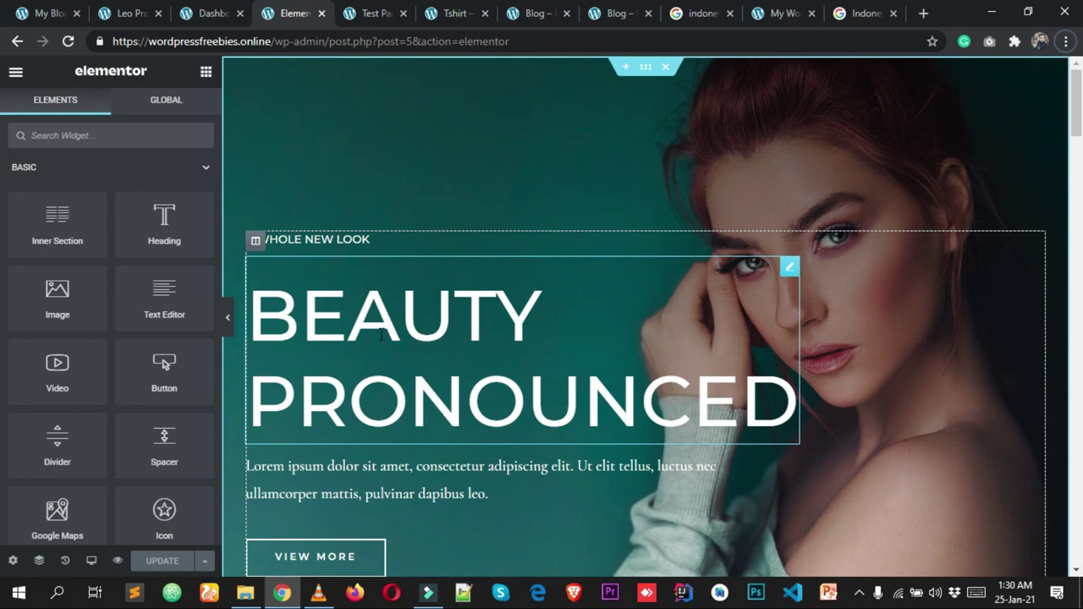
left_click(466, 300)
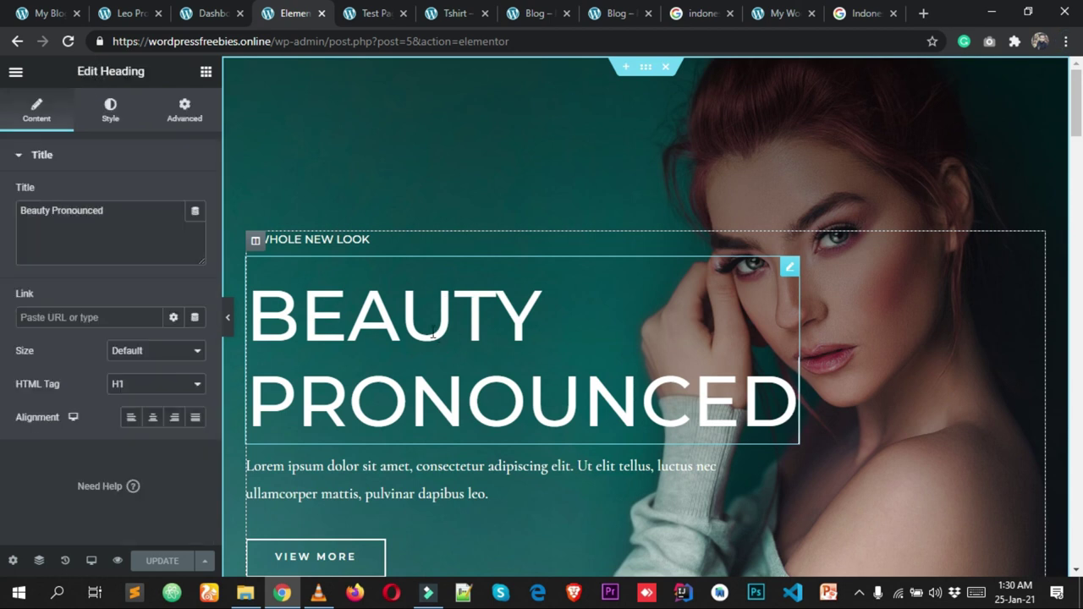
left_click_drag(131, 216, 26, 216)
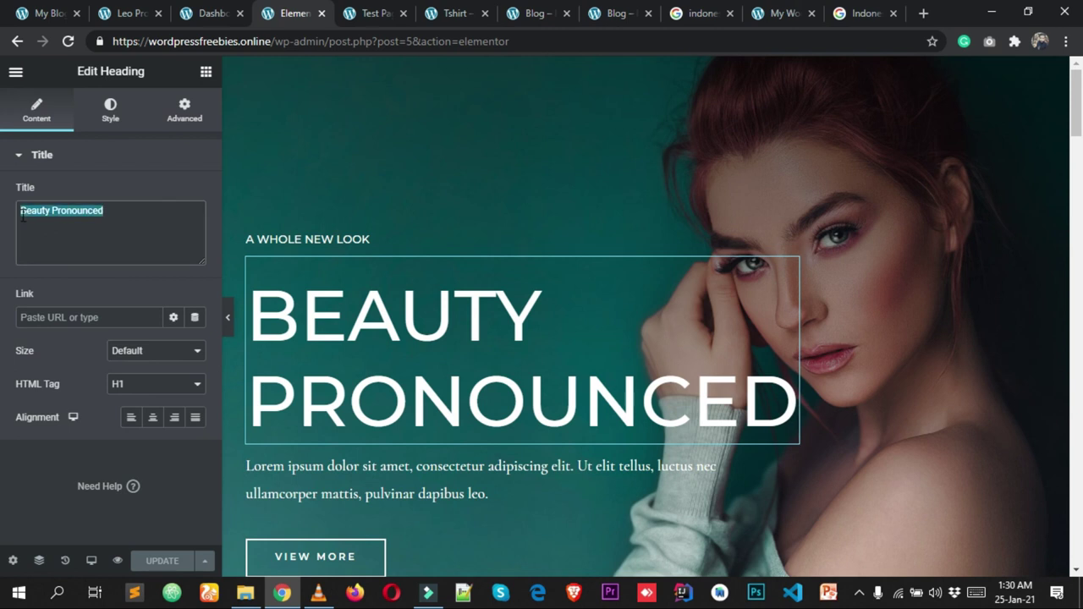
triple_click(121, 236)
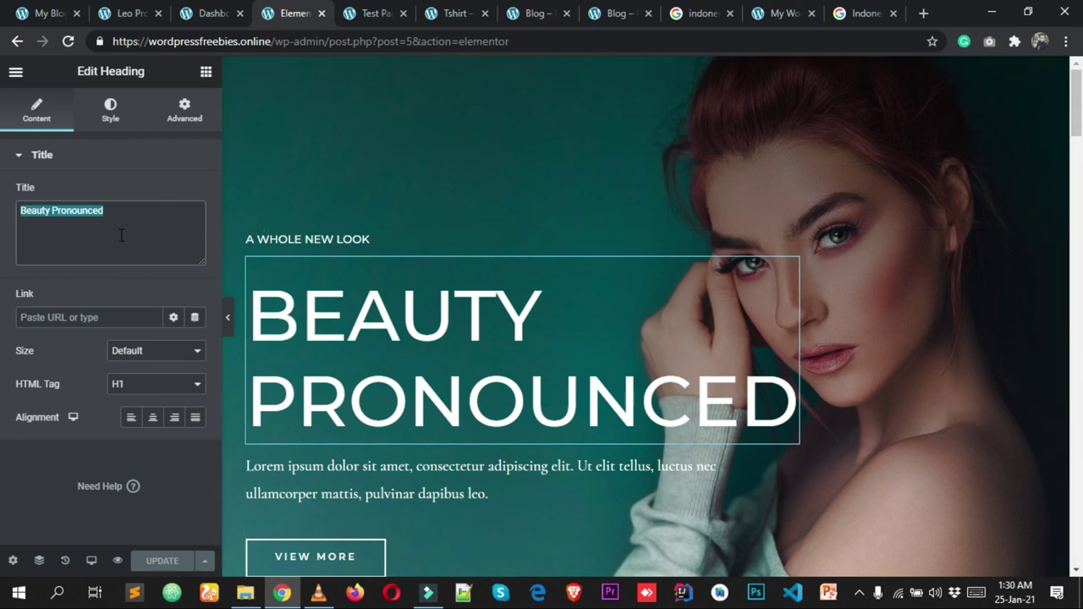
left_click(57, 219)
type("BEst")
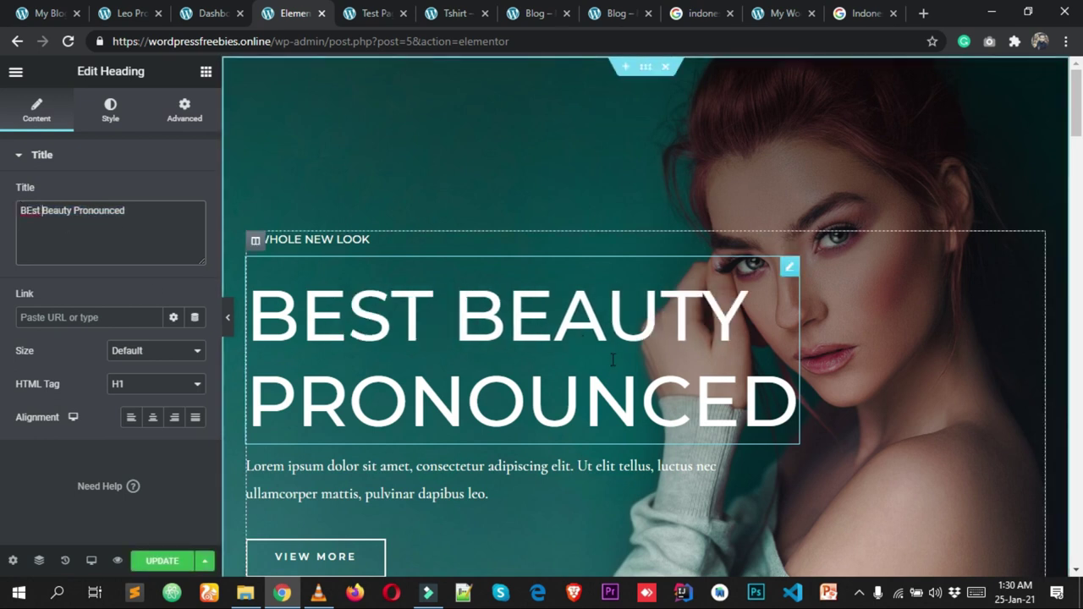
scroll(550, 378, "down", 1)
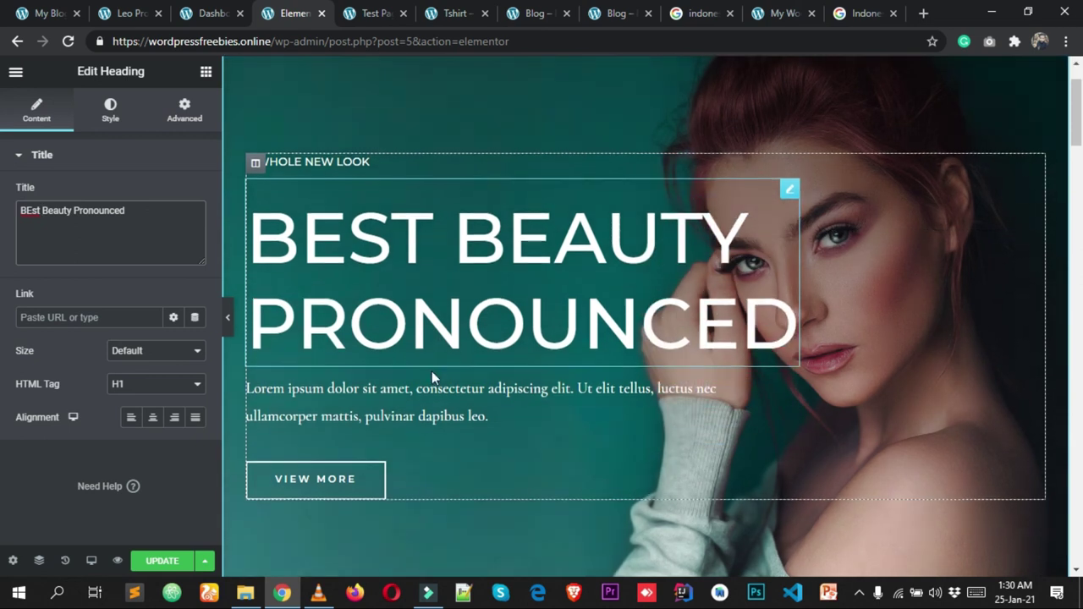
Paste a second copy of the Lorem ipsum paragraph after the original text
left_click(474, 396)
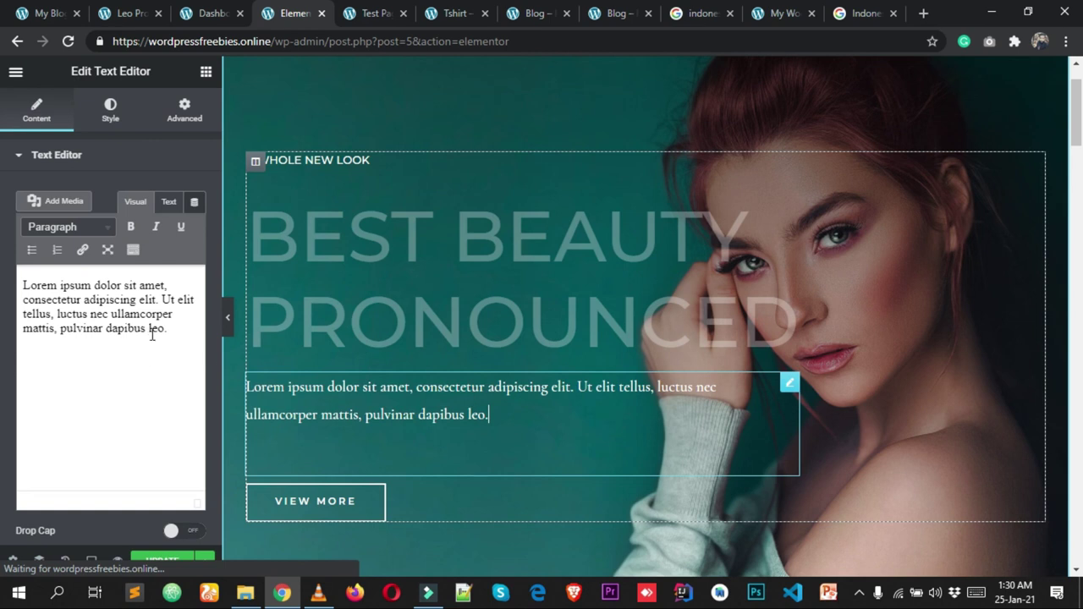
triple_click(169, 337)
key("ctrl+c")
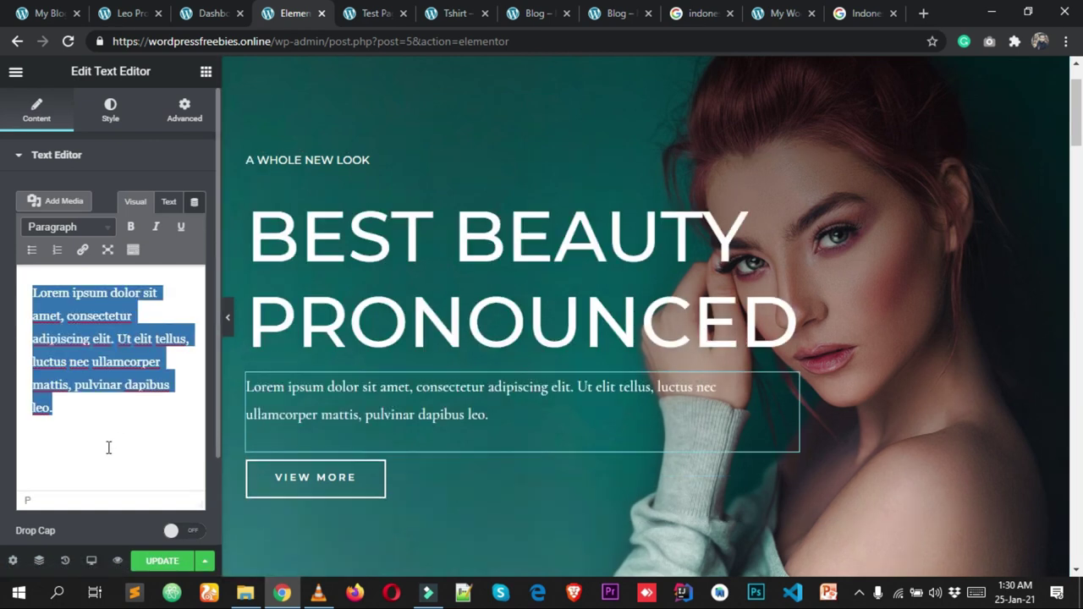
left_click(108, 448)
key("ctrl+v")
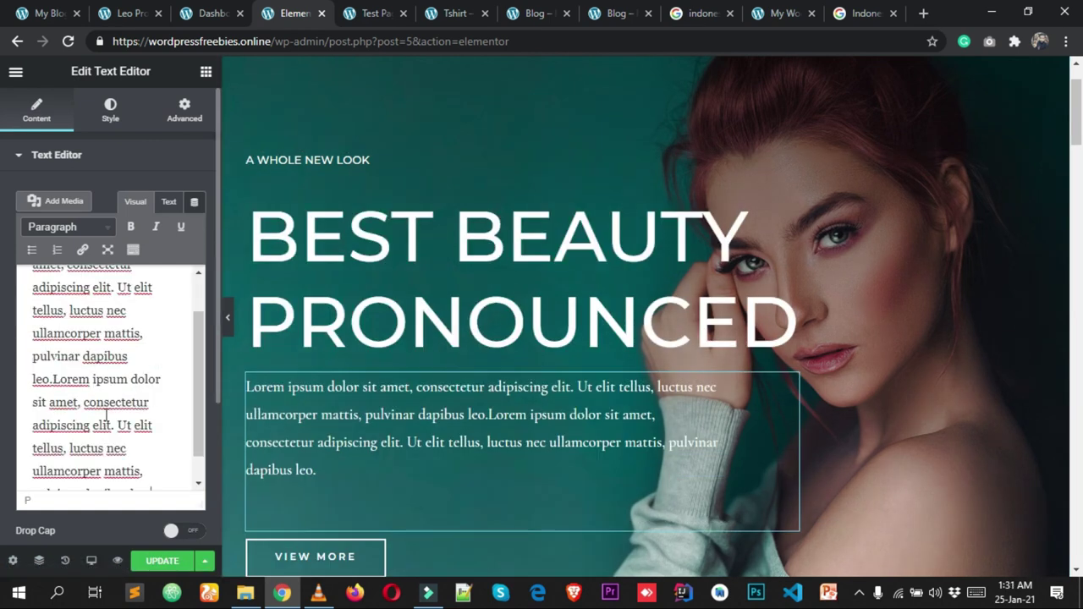
scroll(93, 380, "up", 3)
Make the word 'mattis' in the paragraph bold
double_click(114, 384)
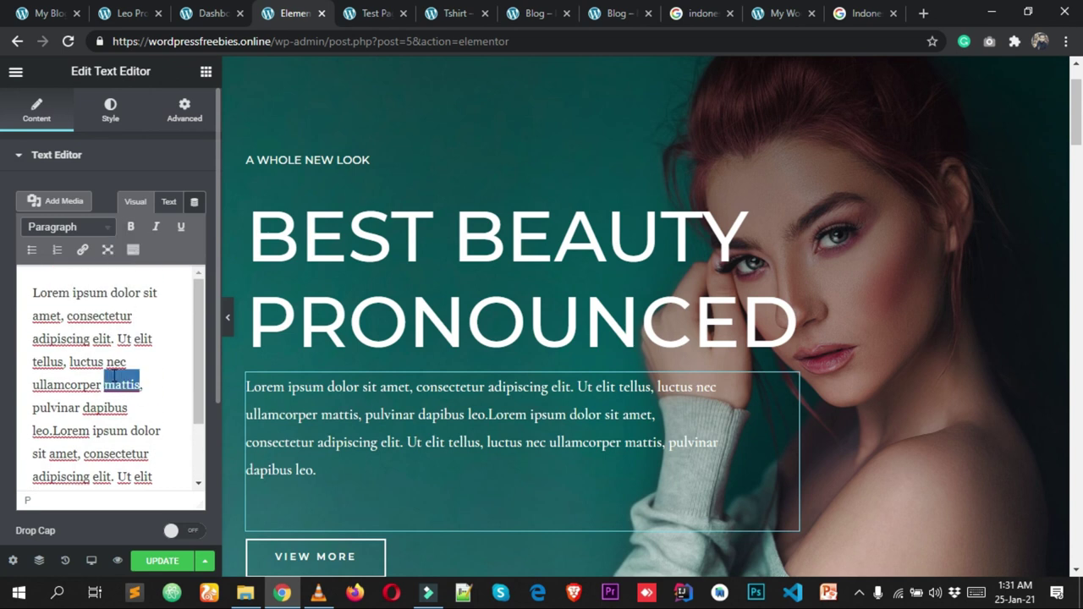
left_click(130, 226)
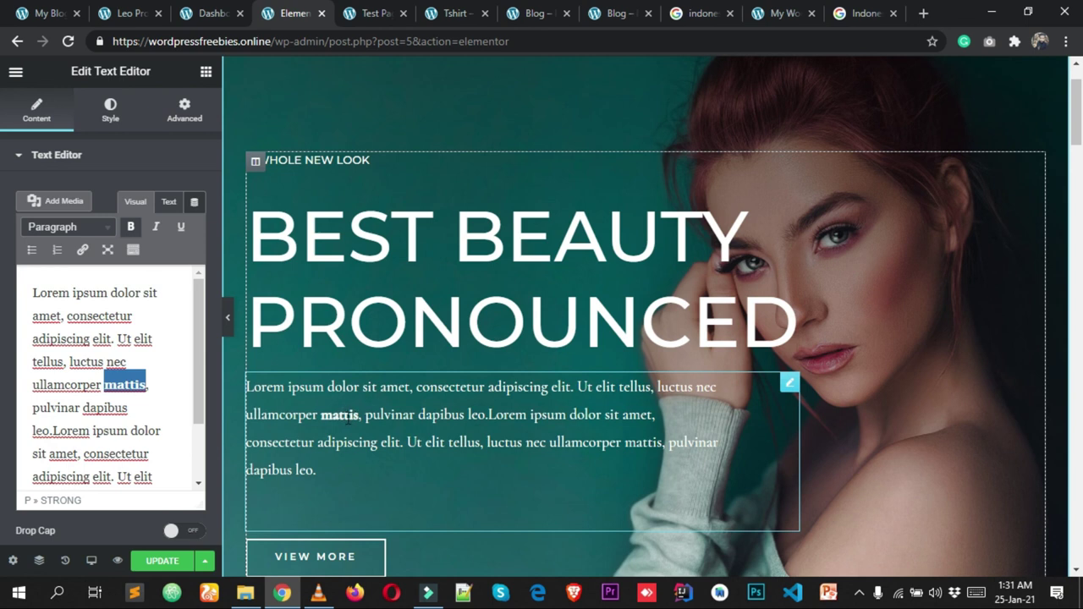
left_click(151, 385)
scroll(129, 379, "down", 2)
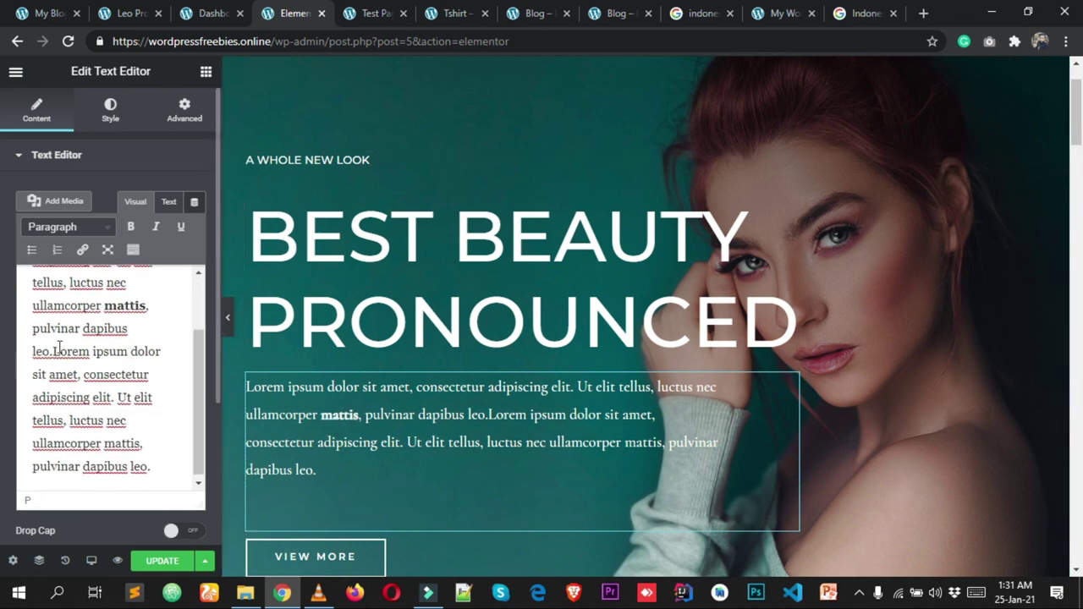
scroll(525, 347, "down", 2)
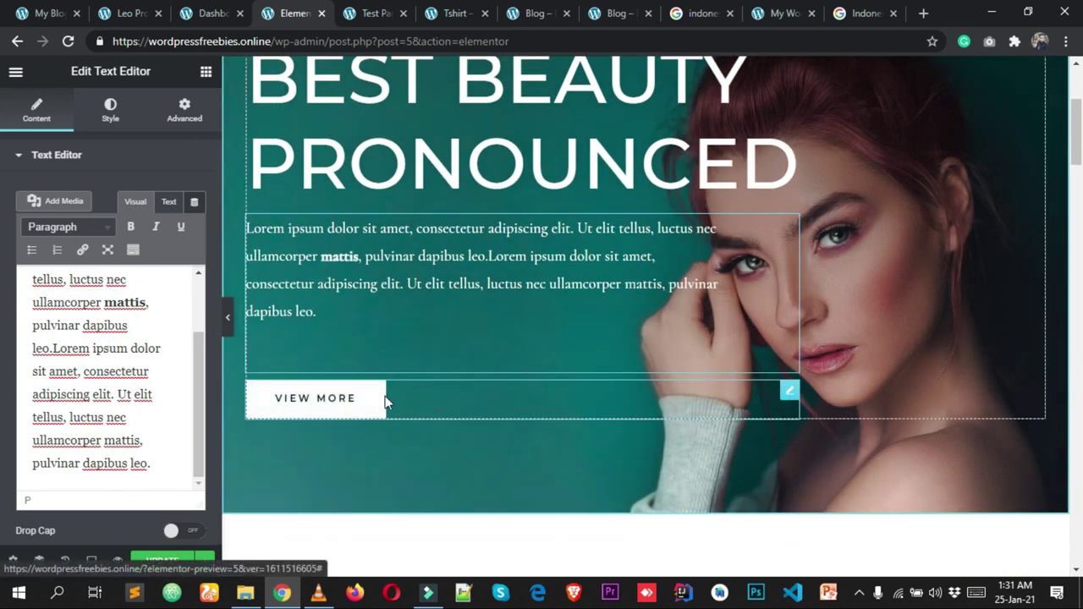
Change the hero button label from View More to 'View Products'
left_click(413, 398)
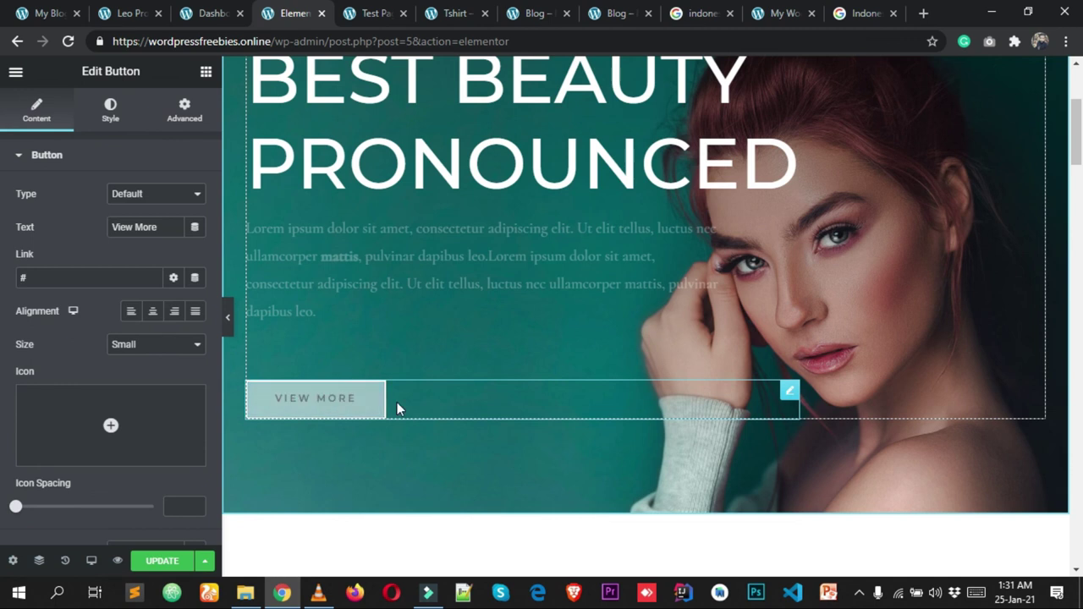
scroll(144, 355, "down", 2)
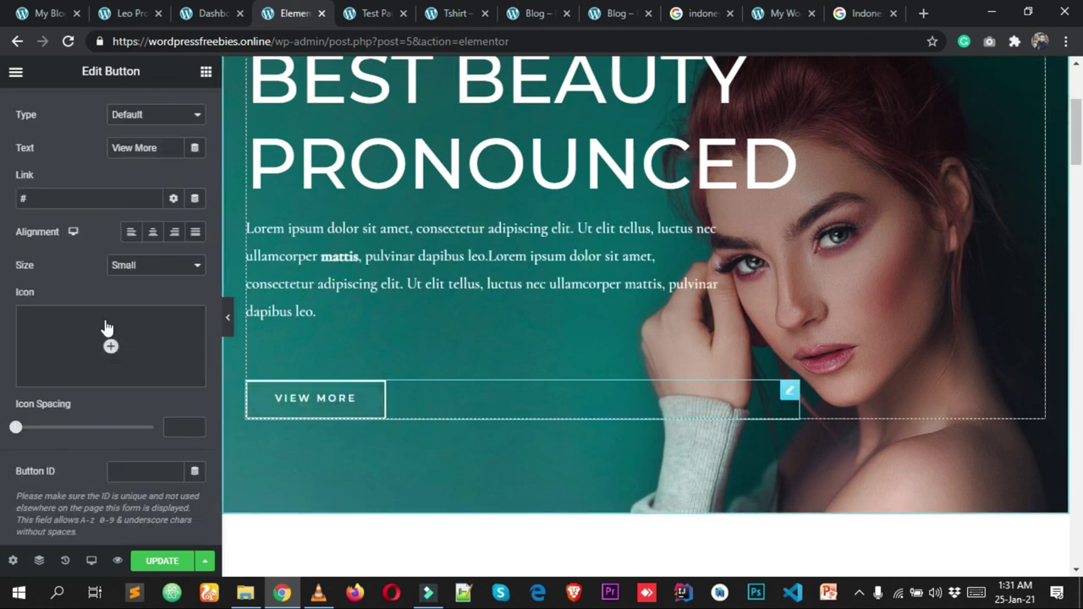
left_click_drag(66, 208, 2, 203)
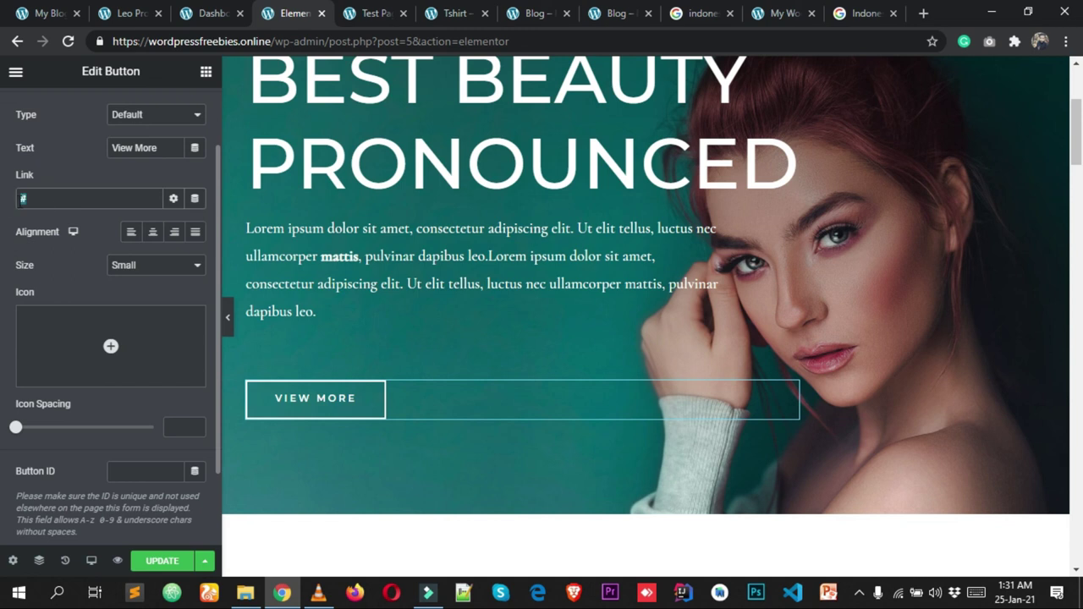
left_click_drag(157, 145, 46, 143)
scroll(144, 153, "up", 1)
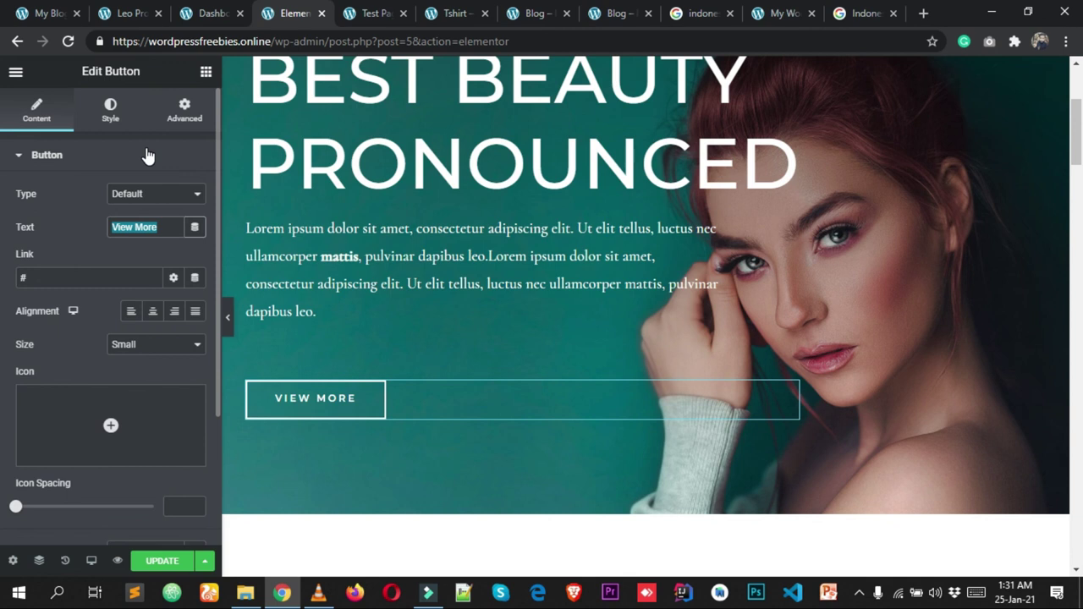
key("BackSpace")
type("V")
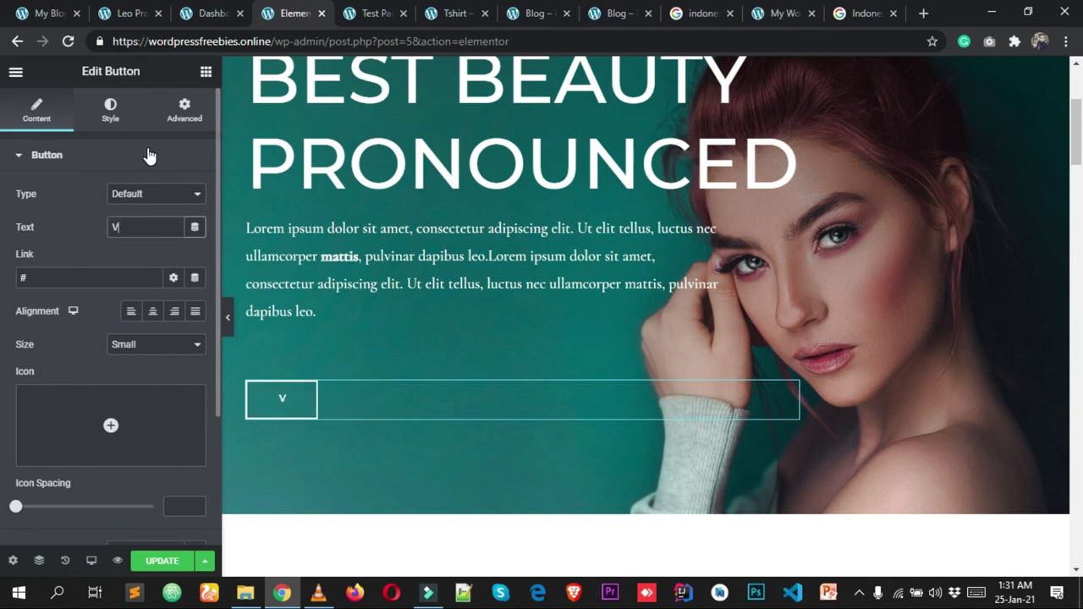
type("iew Products")
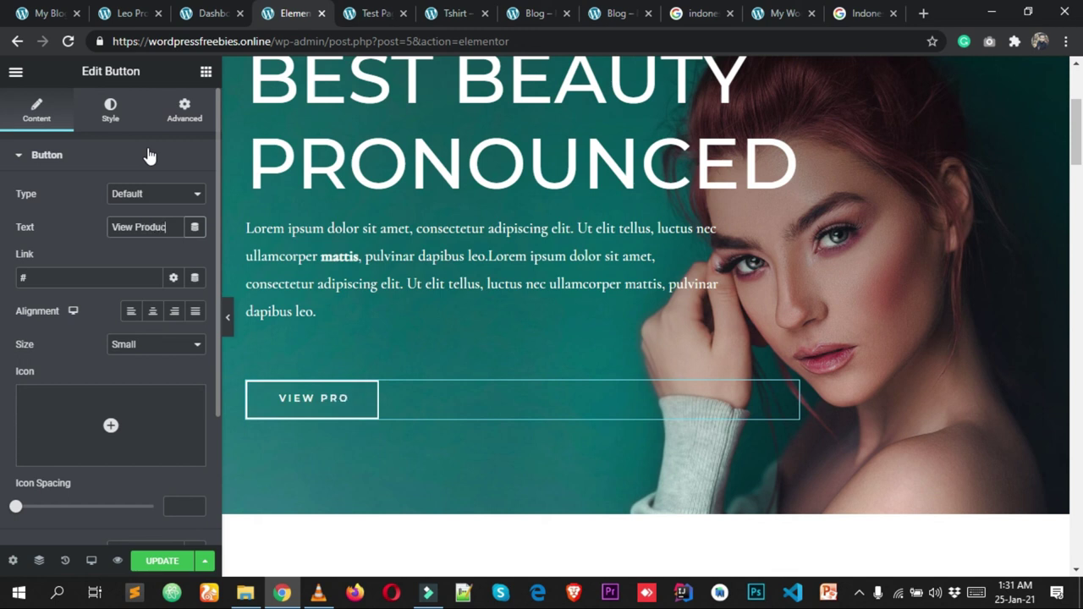
Set the button link to the site's base address followed by 'shop'
double_click(82, 281)
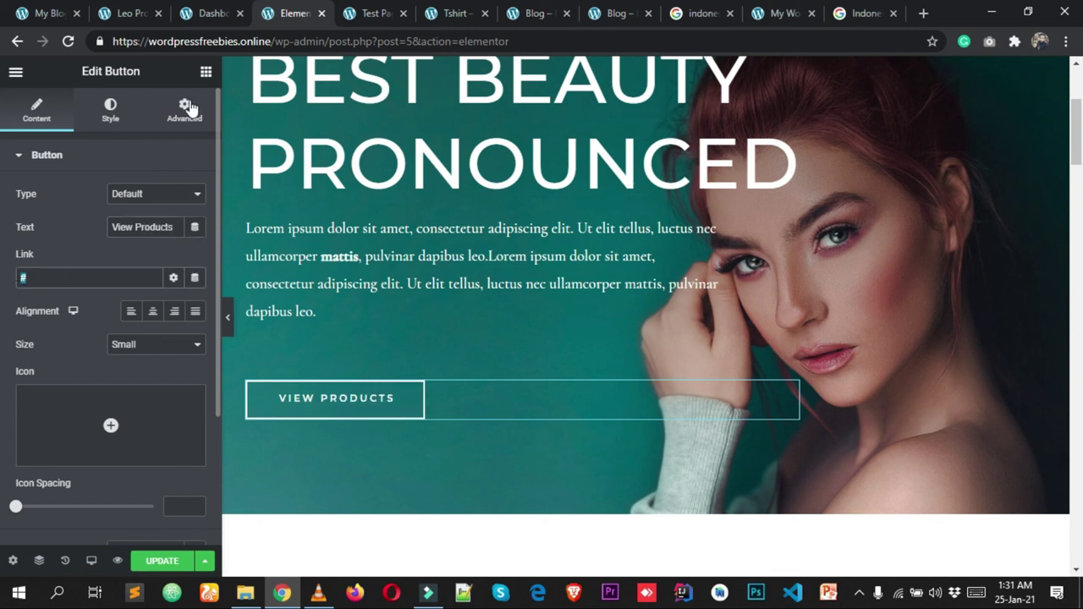
left_click_drag(272, 42, 8, 48)
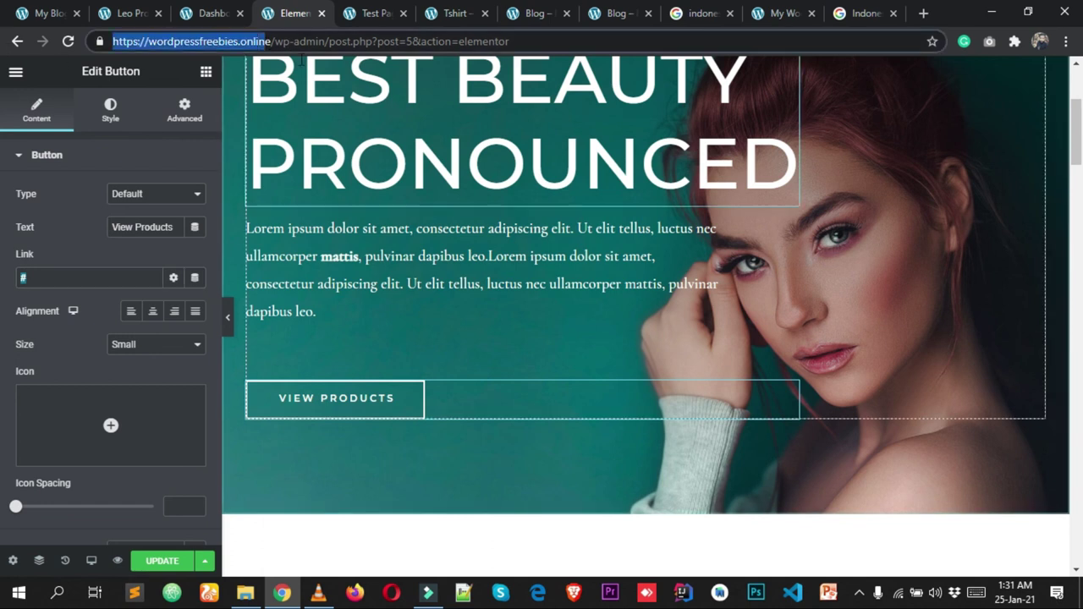
key("ctrl+c")
left_click(52, 277)
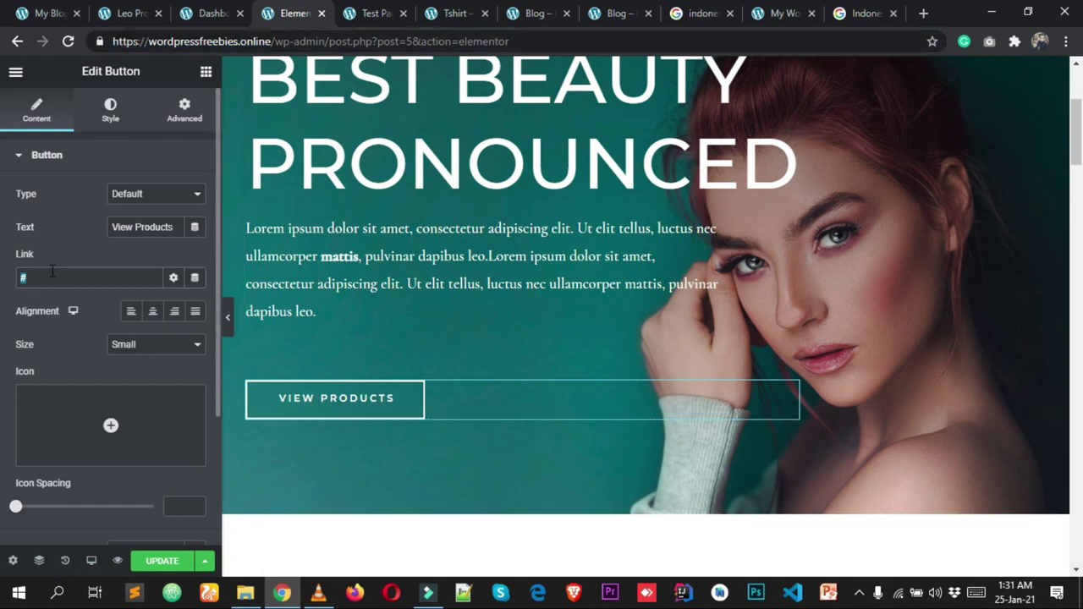
key("ctrl+v")
type("shop")
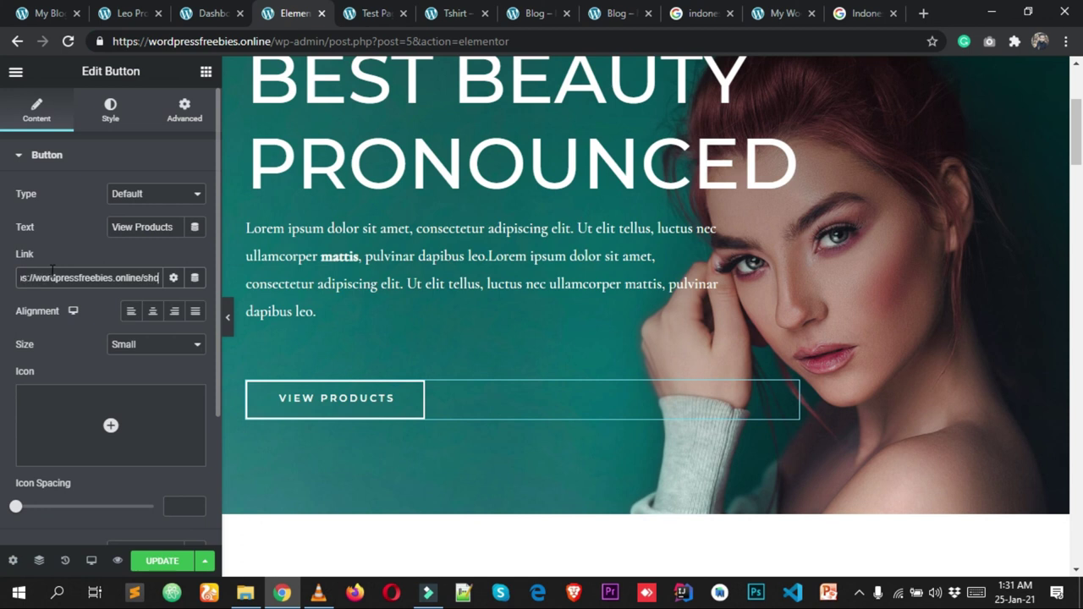
Test button alignments and sizes, leaving it left-aligned and Small, then open the icon library
left_click(153, 311)
left_click(175, 313)
left_click(153, 312)
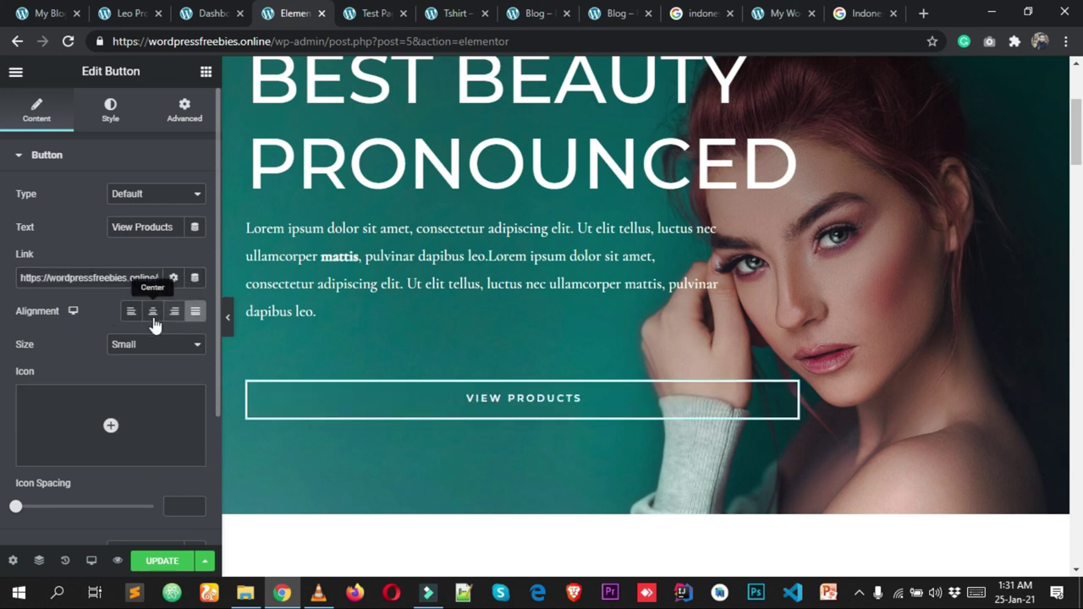
left_click(132, 311)
left_click(140, 344)
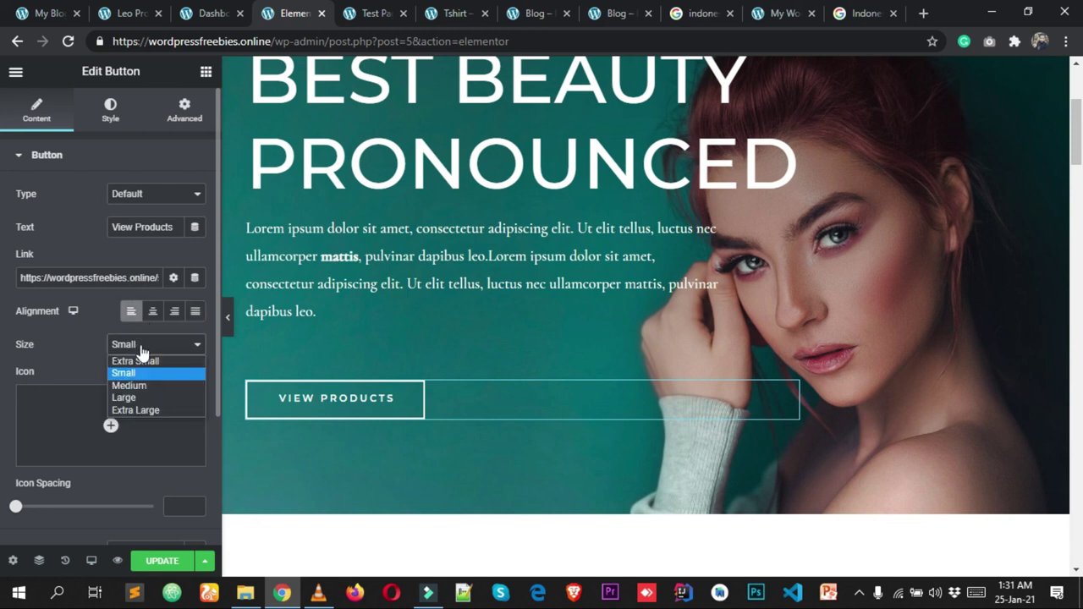
left_click(139, 397)
left_click(148, 342)
left_click(146, 371)
scroll(86, 344, "down", 3)
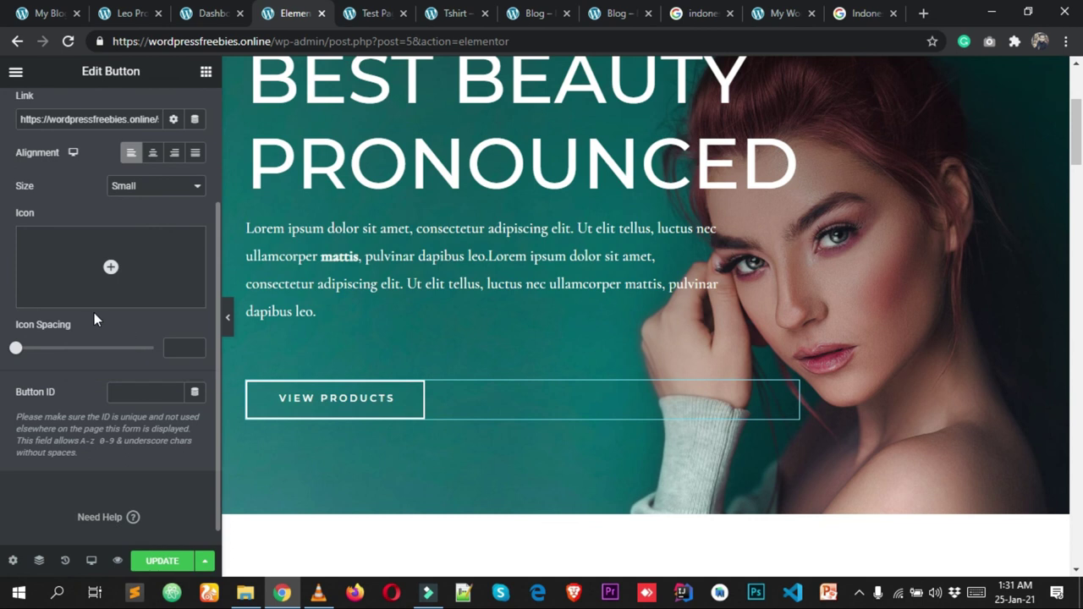
left_click(95, 266)
Search icons for 'shop' and insert the shopping cart icon into the button
left_click(485, 131)
type("shop")
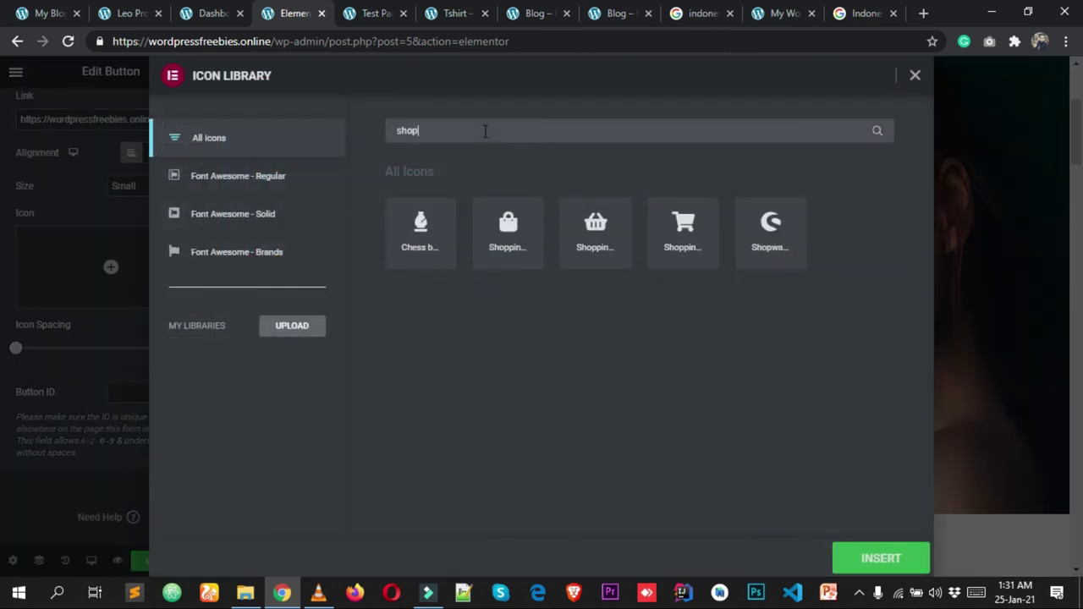
left_click(681, 245)
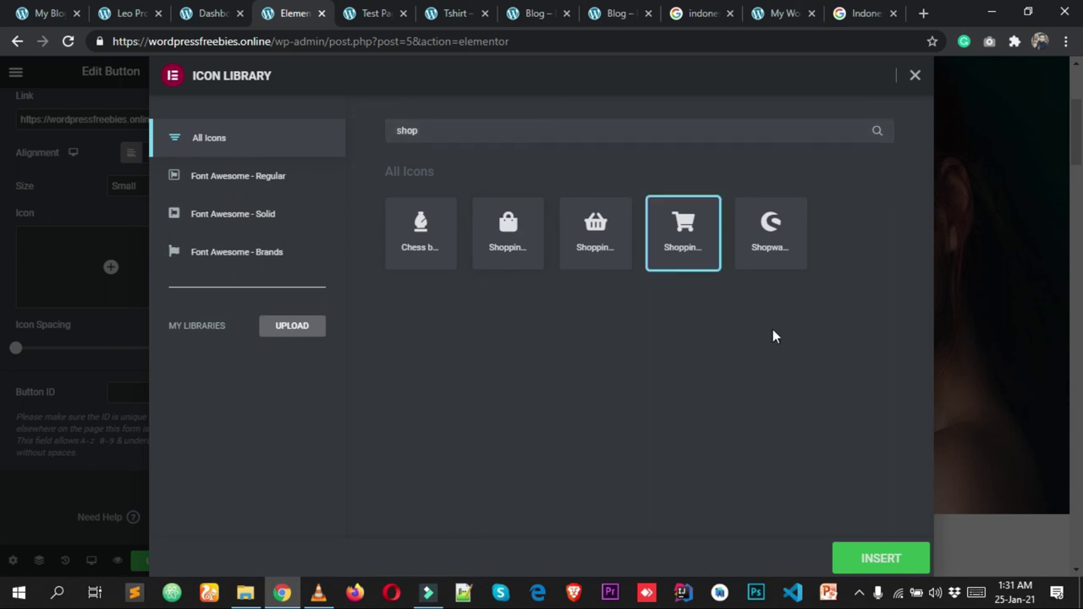
left_click(884, 558)
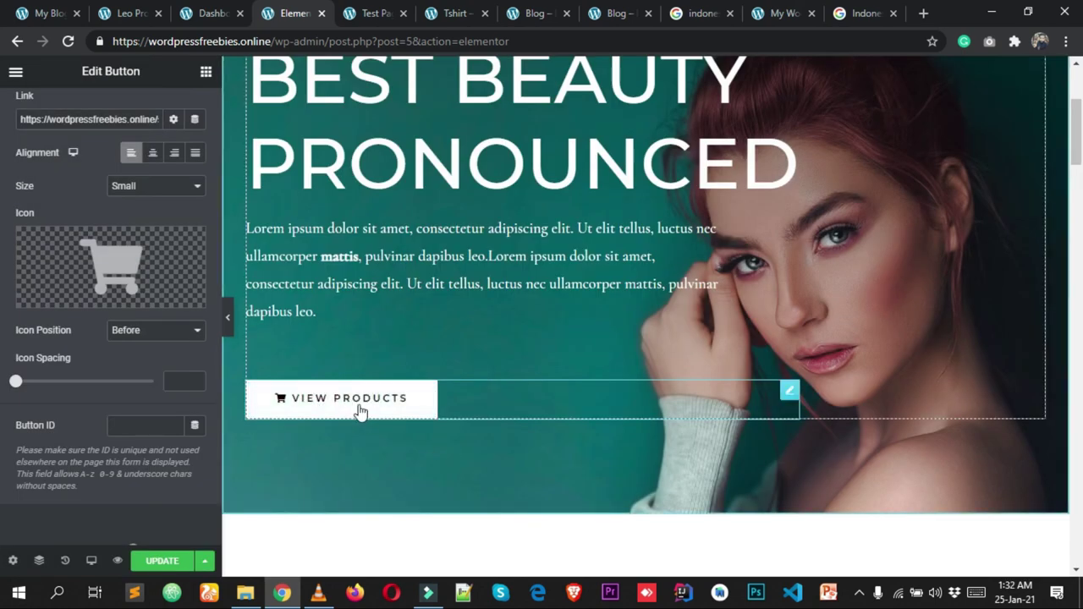
Set Icon Position to After and Icon Spacing to 0, then update the page
left_click(150, 332)
left_click(118, 358)
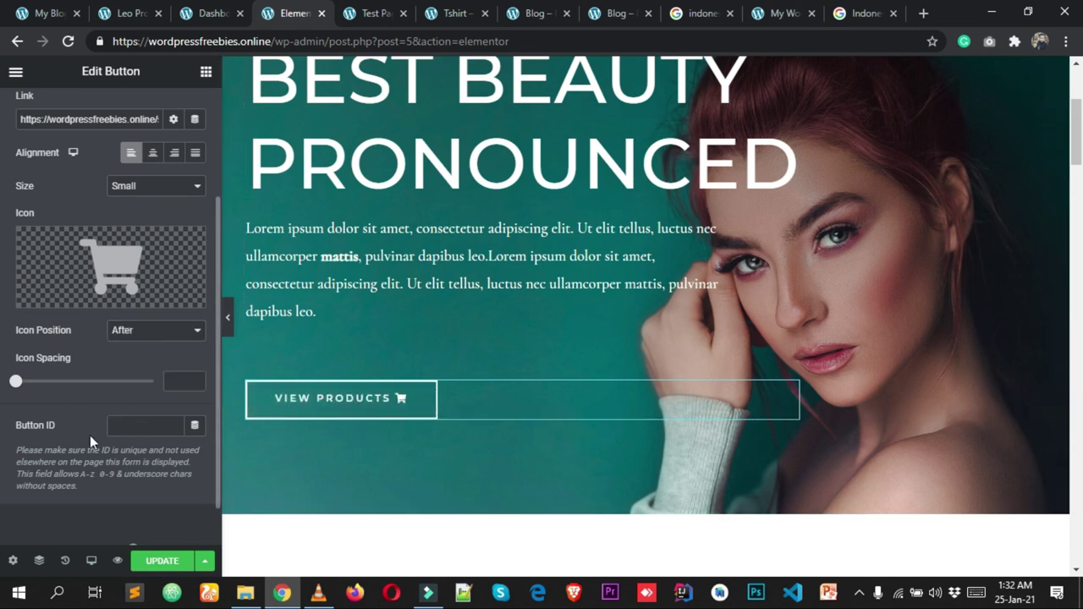
left_click_drag(18, 385, 13, 385)
scroll(116, 409, "down", 2)
left_click(157, 560)
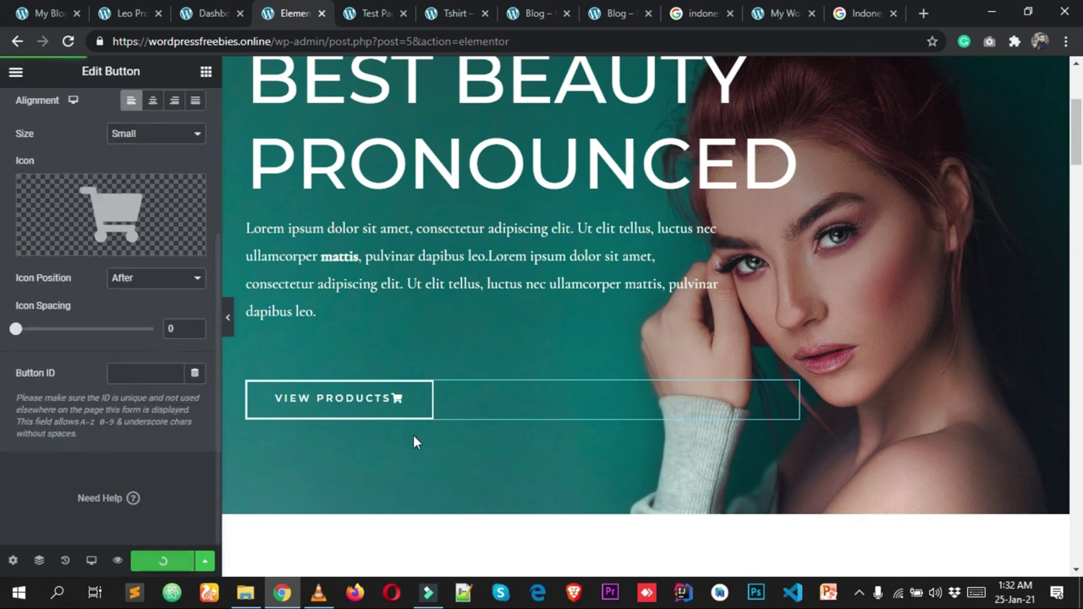
scroll(413, 435, "down", 4)
scroll(457, 431, "up", 2)
scroll(449, 436, "down", 2)
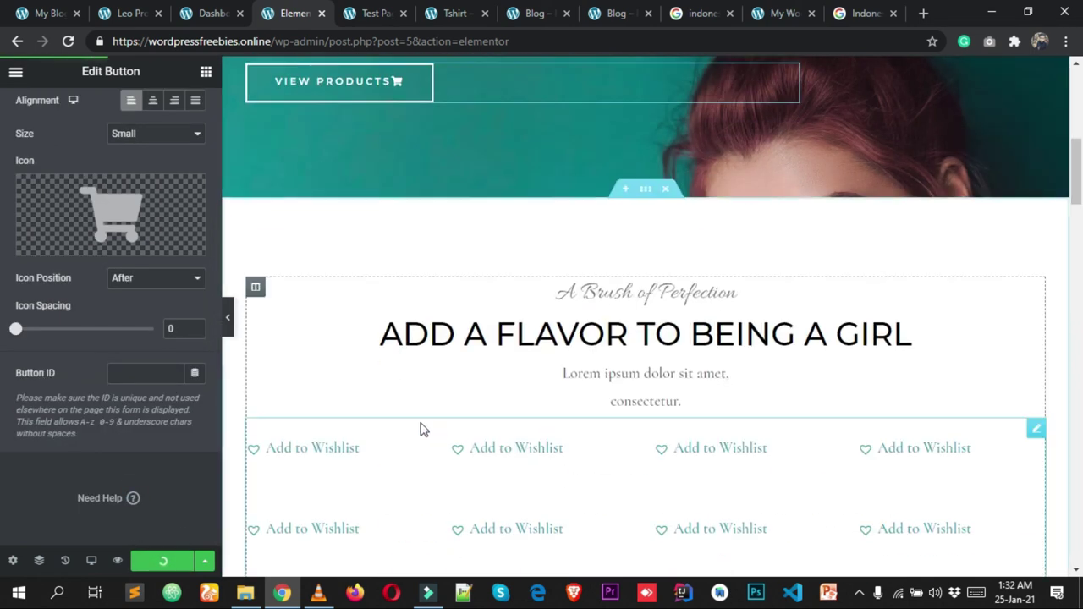
scroll(418, 428, "up", 6)
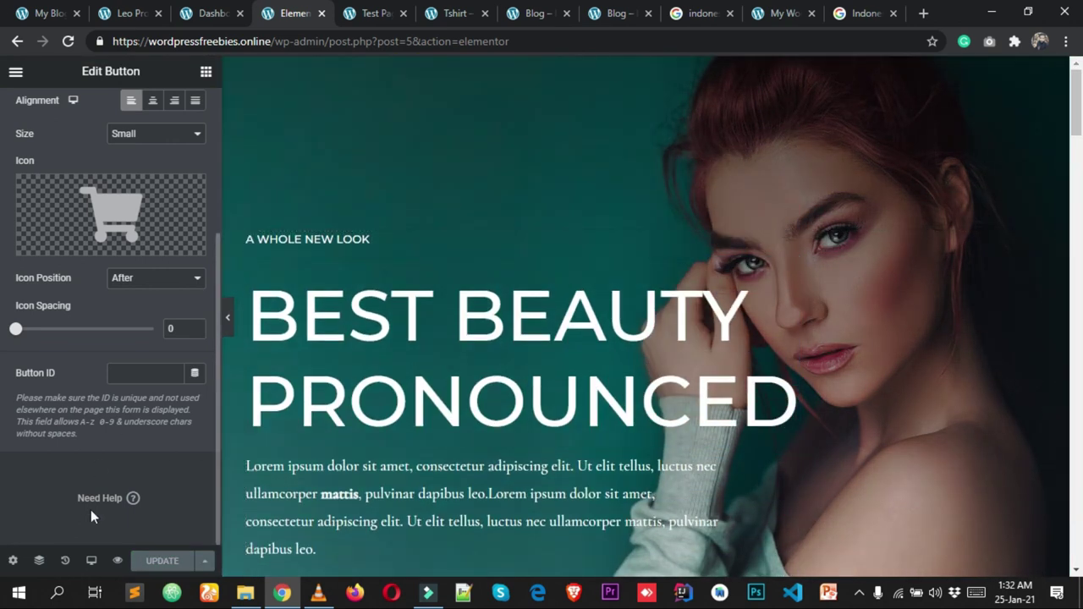
Preview the home page and scroll through the BEST BEAUTY PRONOUNCED hero and View Products button
left_click(118, 560)
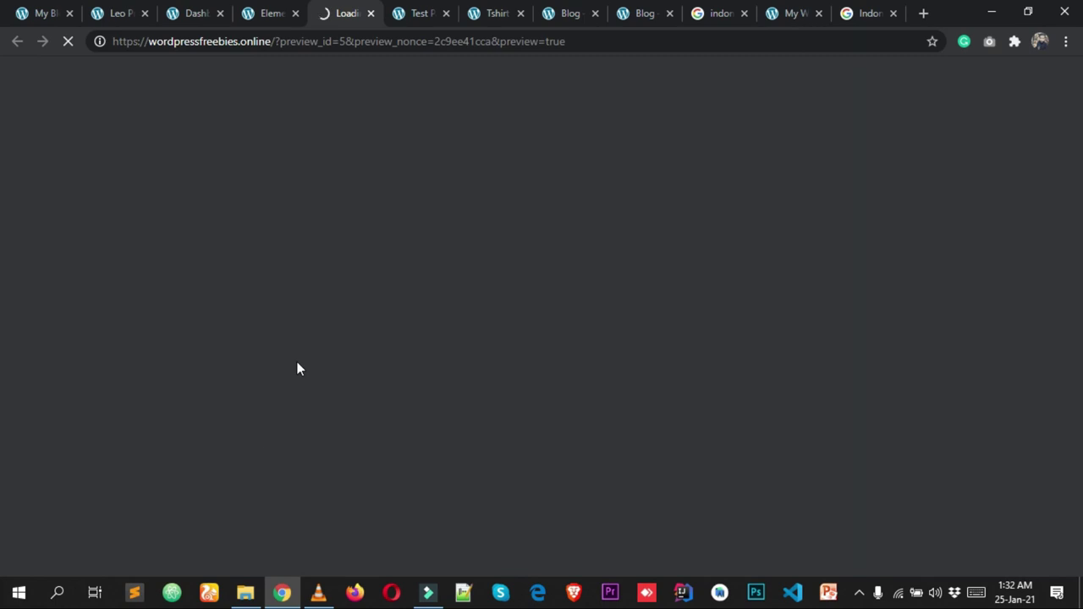
left_click(272, 8)
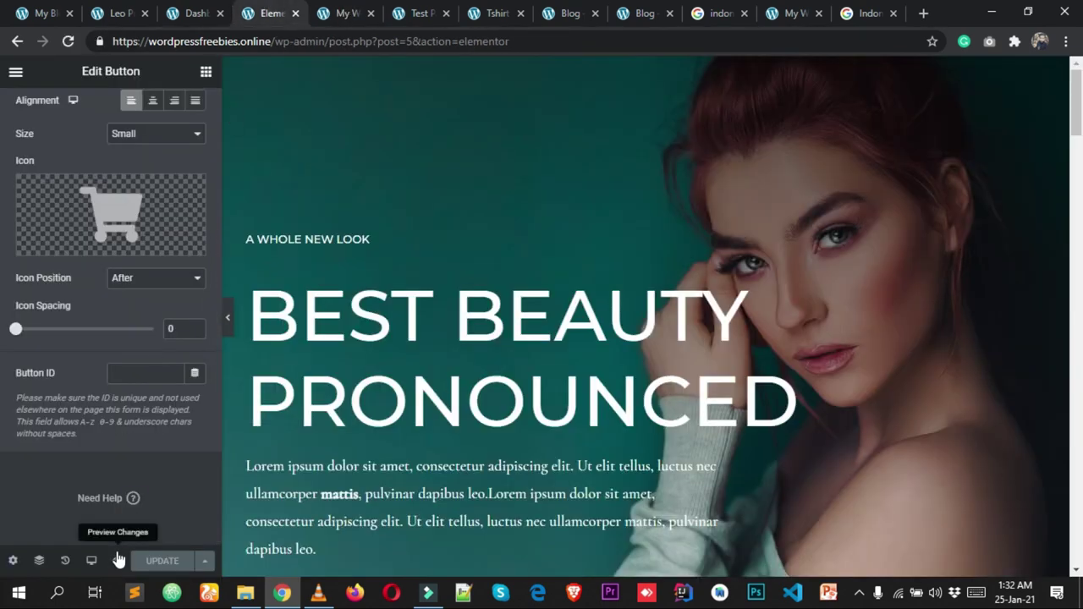
left_click(332, 8)
scroll(471, 386, "down", 4)
scroll(489, 365, "up", 4)
scroll(339, 320, "down", 1)
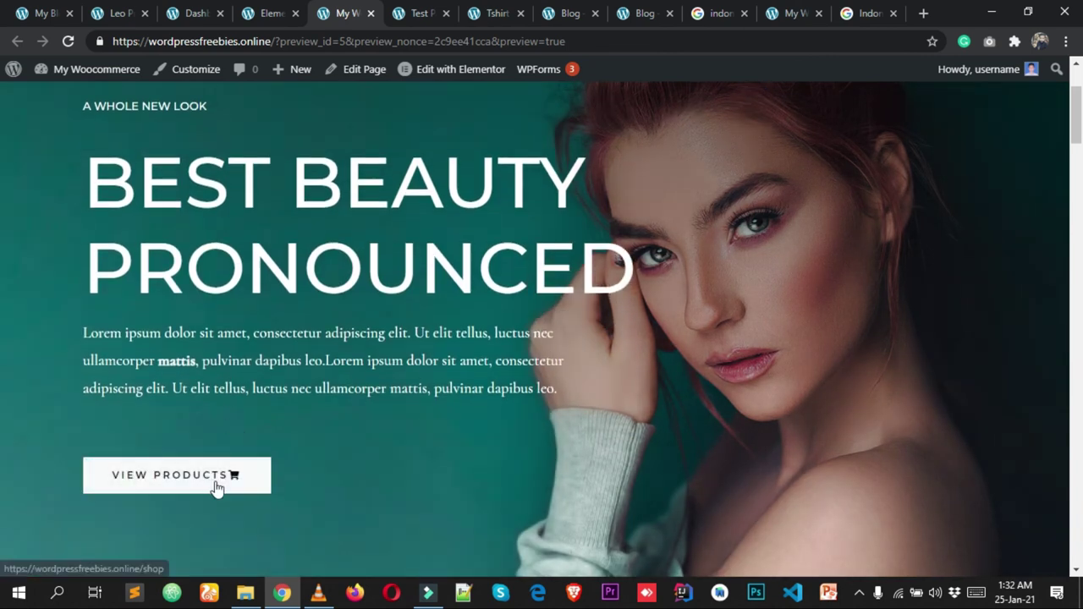
scroll(290, 454, "up", 2)
scroll(259, 354, "down", 1)
scroll(423, 381, "up", 1)
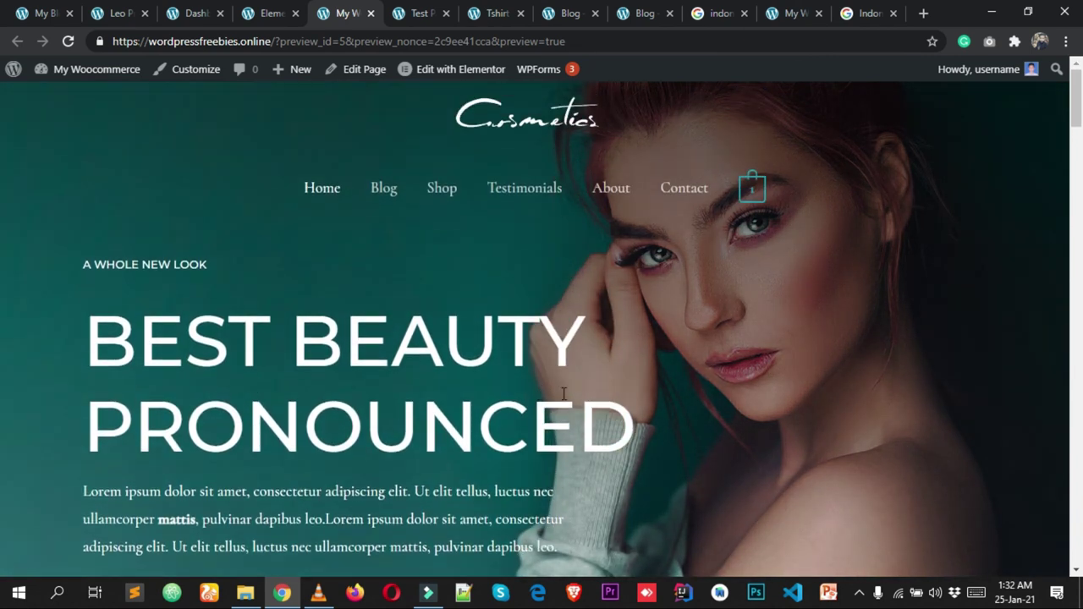
scroll(583, 409, "down", 5)
scroll(578, 425, "up", 10)
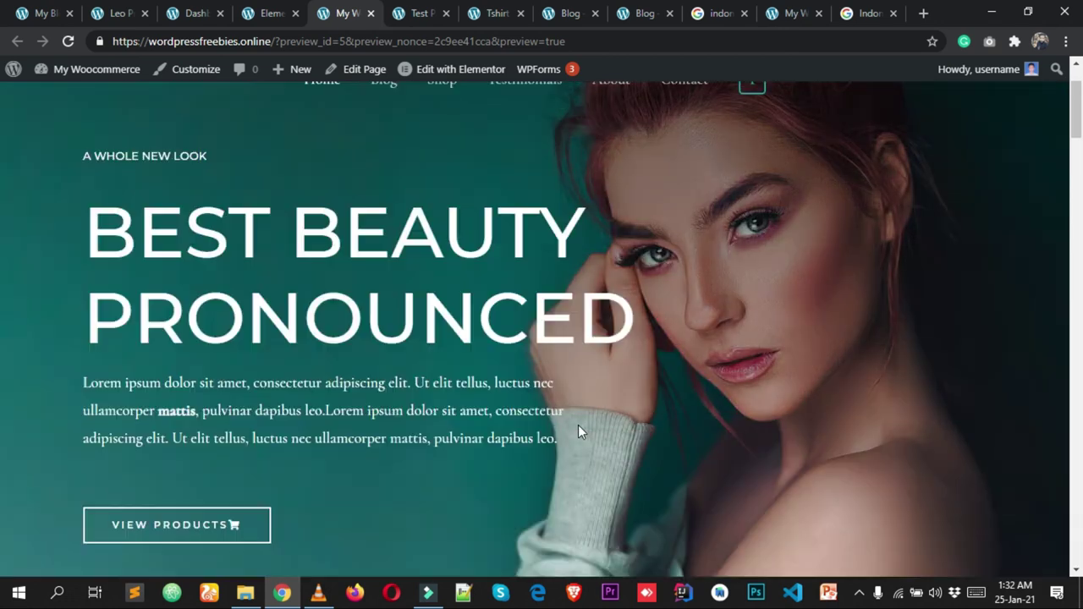
scroll(575, 432, "down", 4)
scroll(573, 437, "up", 2)
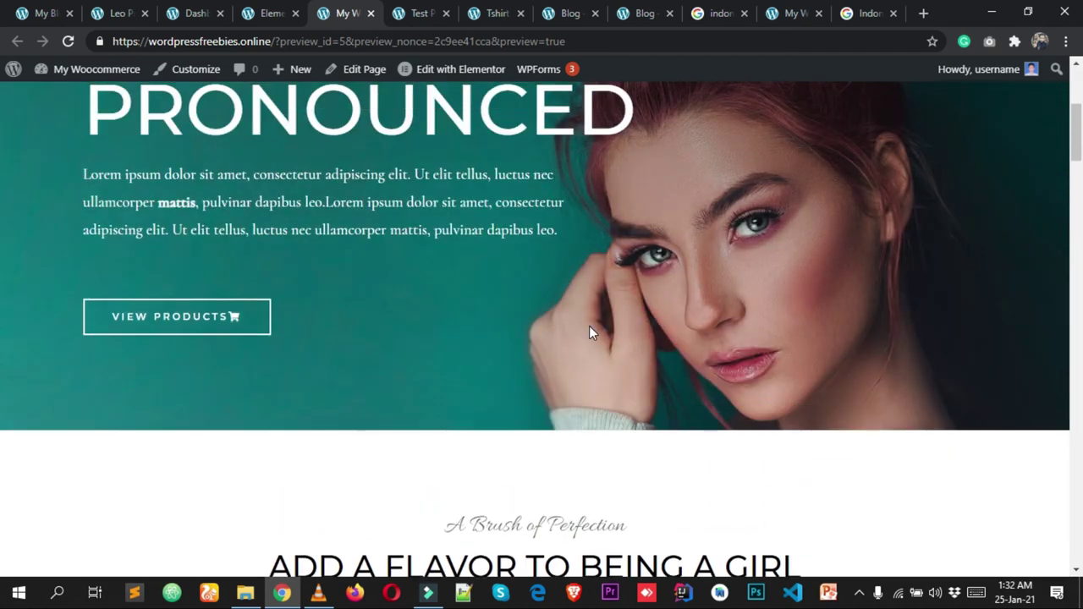
scroll(593, 330, "up", 3)
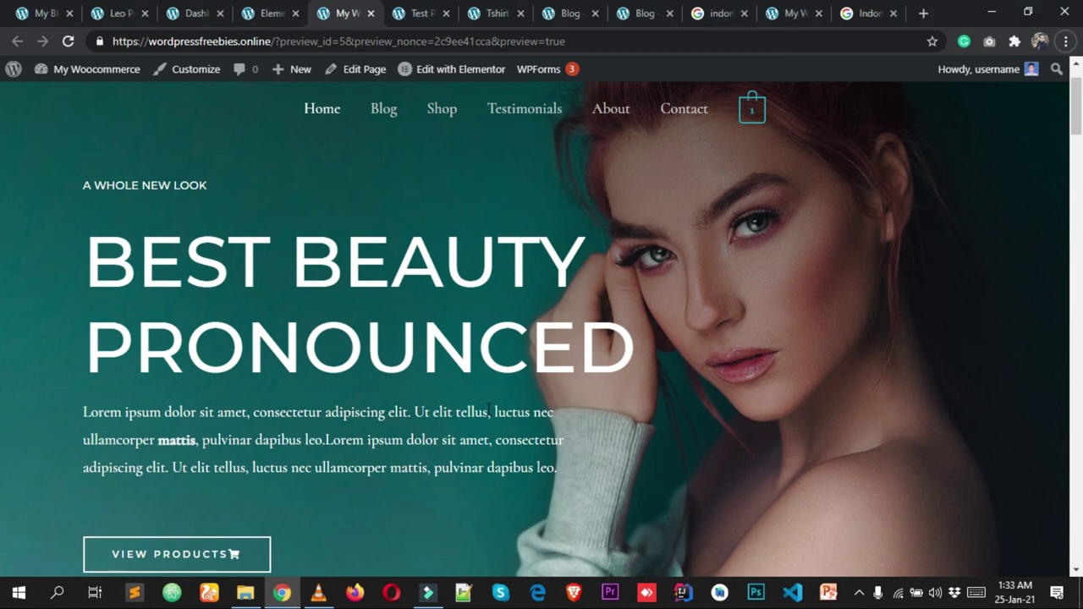
scroll(488, 410, "down", 6)
scroll(524, 370, "up", 5)
scroll(523, 370, "up", 2)
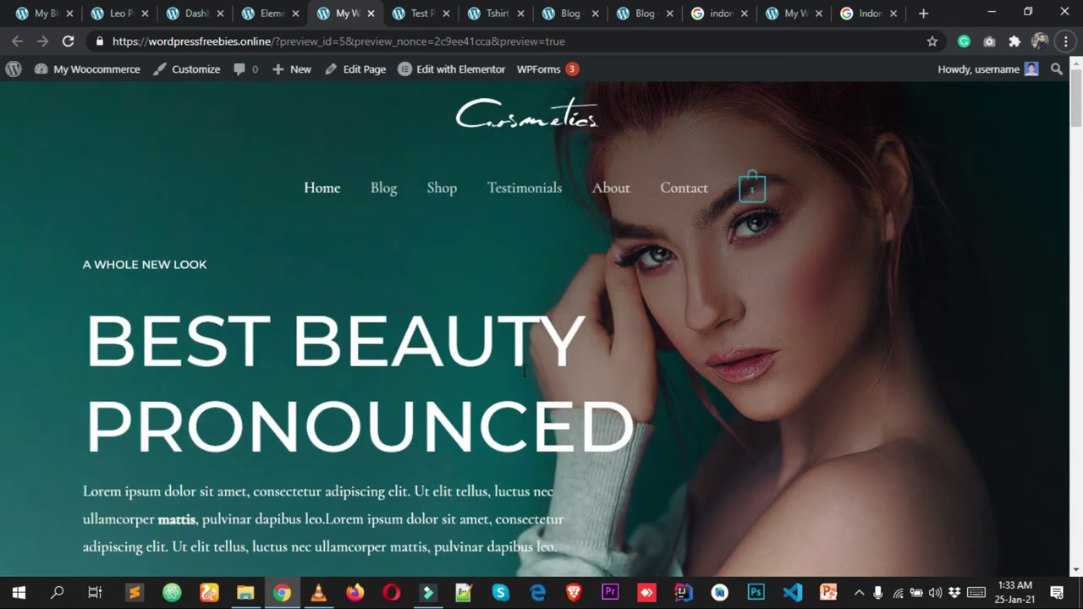